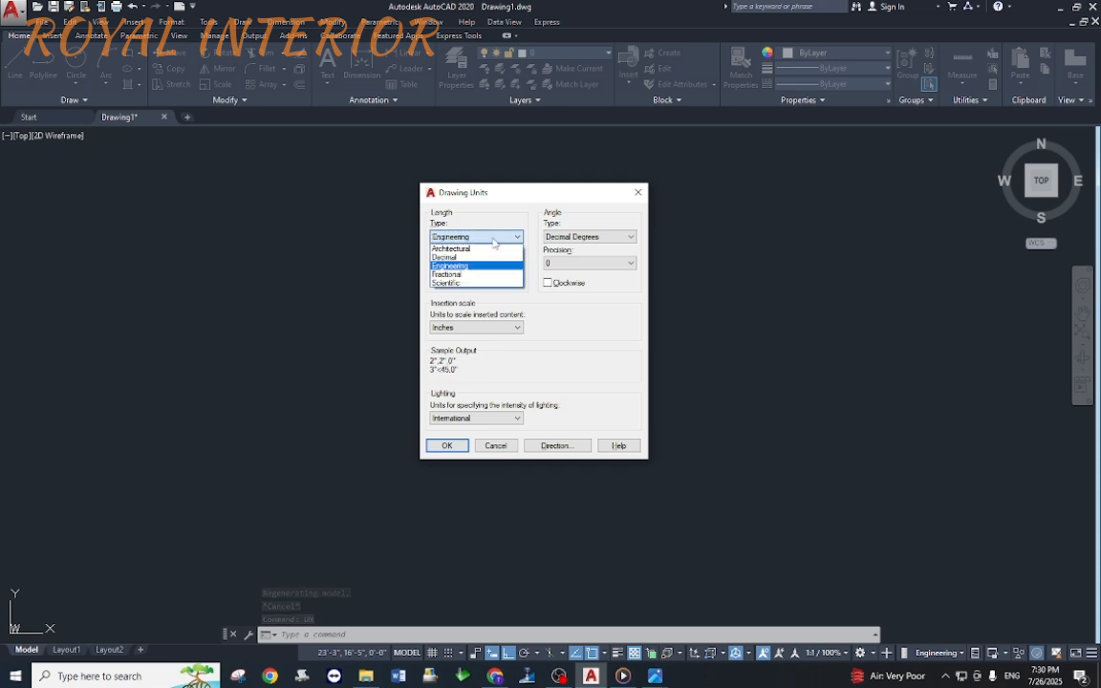
# Step: Set the drawing units to Engineering length type with 0'-0" precision and Inches as the insertion scale
pyautogui.click(479, 266)
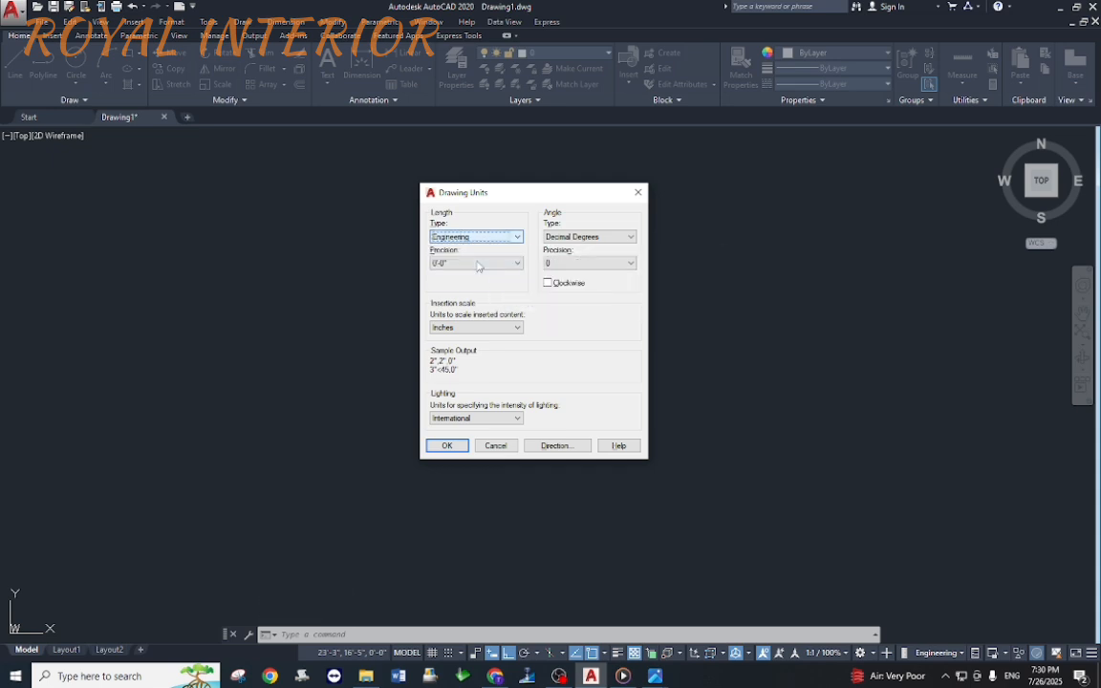
pyautogui.click(477, 266)
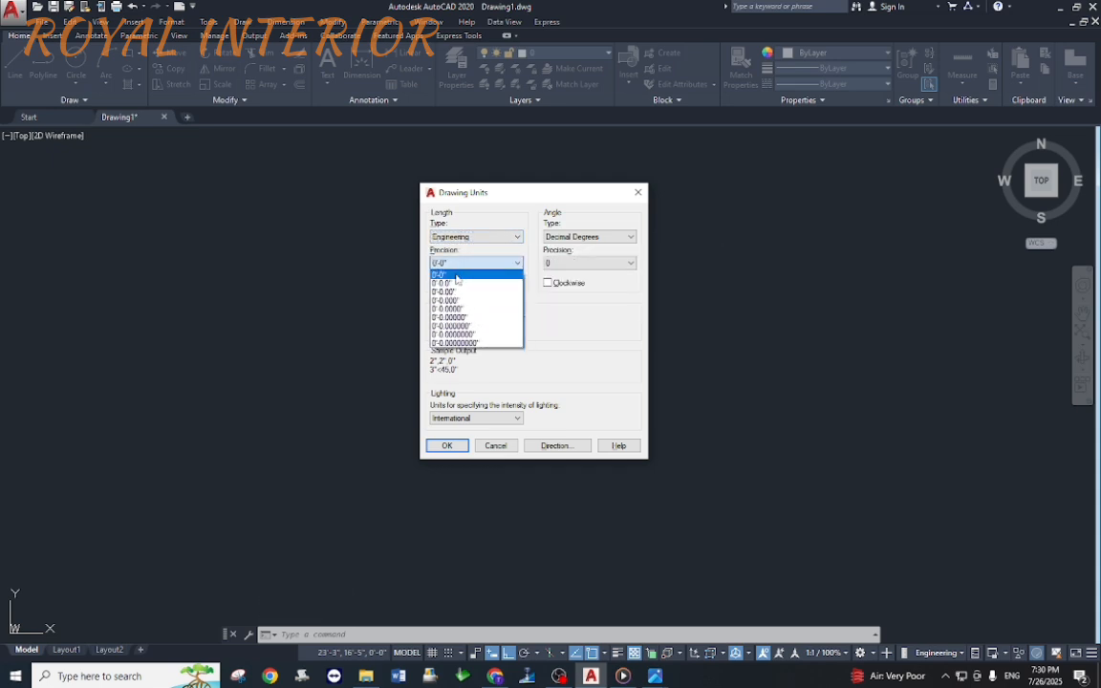
pyautogui.click(457, 276)
pyautogui.click(467, 331)
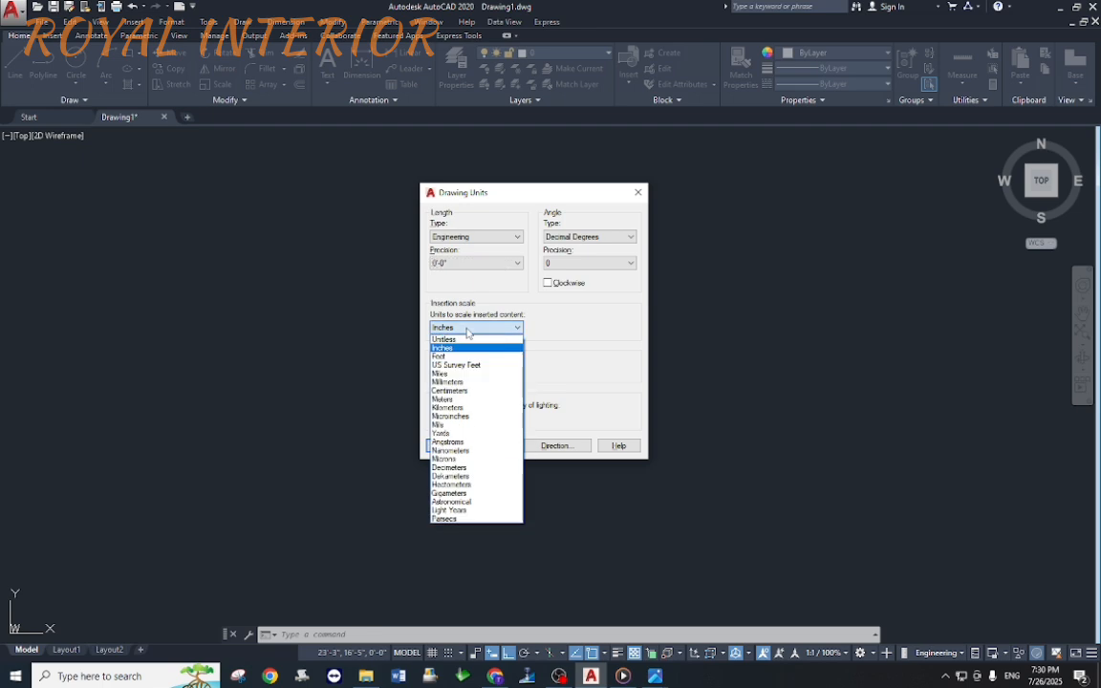
pyautogui.click(457, 350)
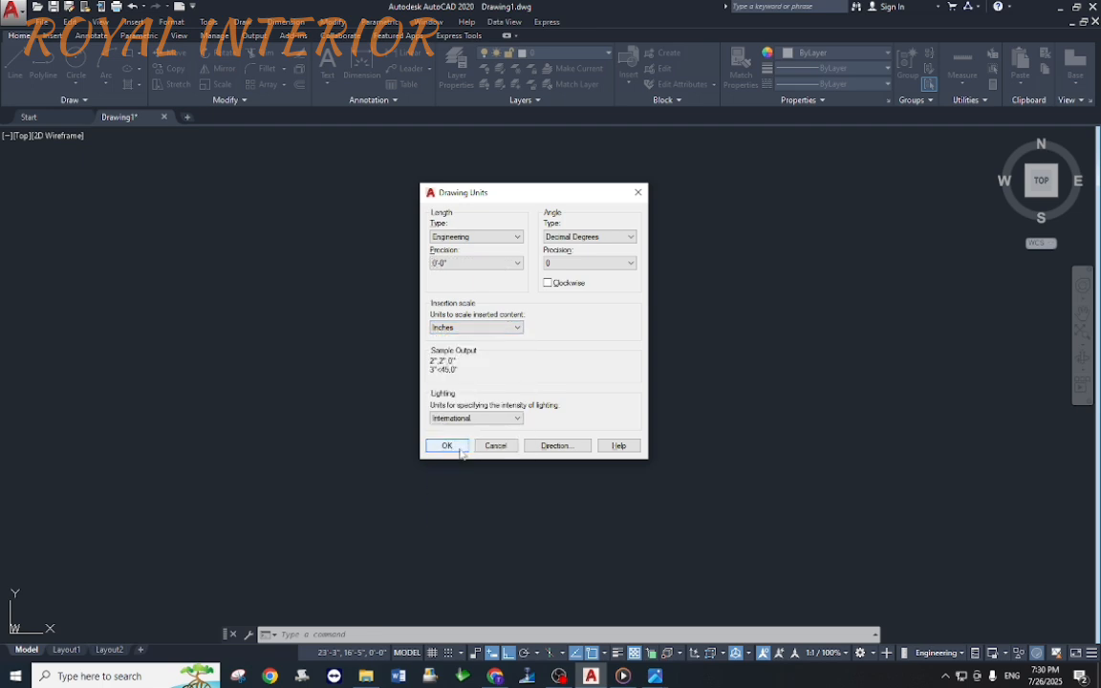
pyautogui.click(447, 446)
# Step: Modify the Standard dimension style override to use Engineering primary units with 0'-0" precision
pyautogui.write('d')
pyautogui.press('Return')
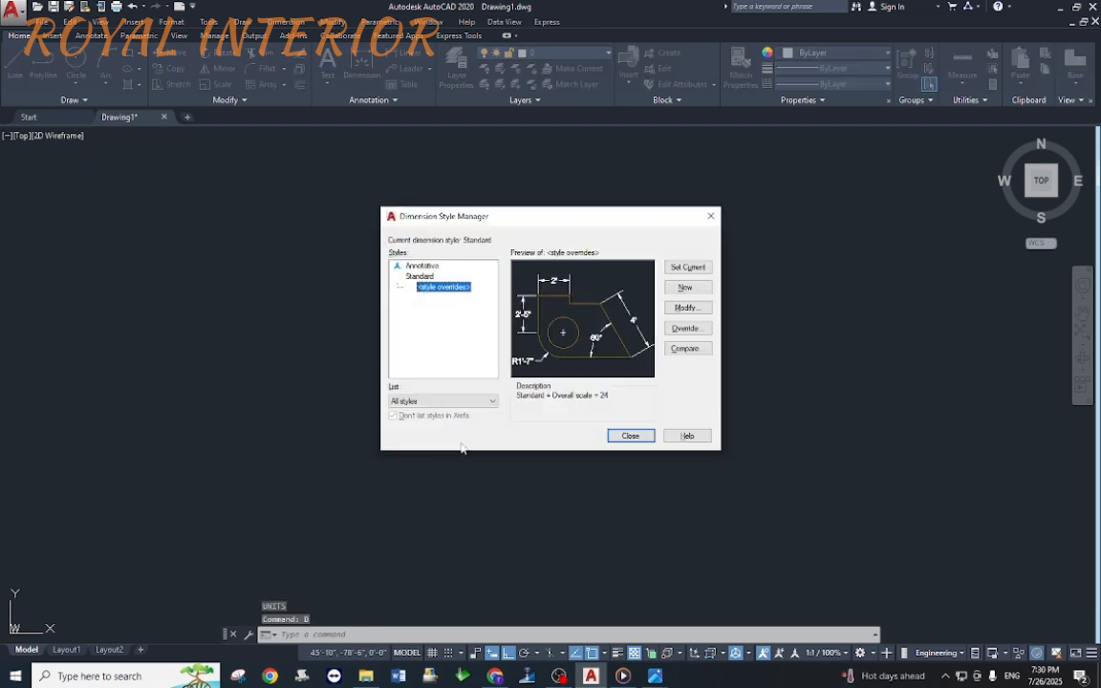
pyautogui.click(697, 308)
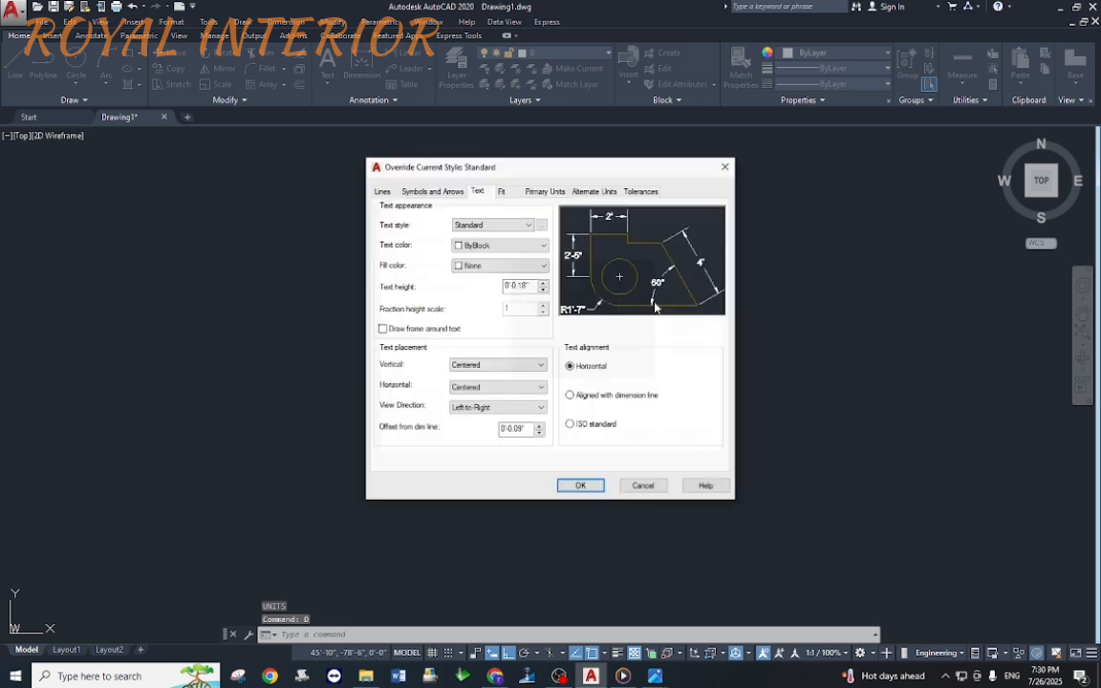
pyautogui.click(535, 192)
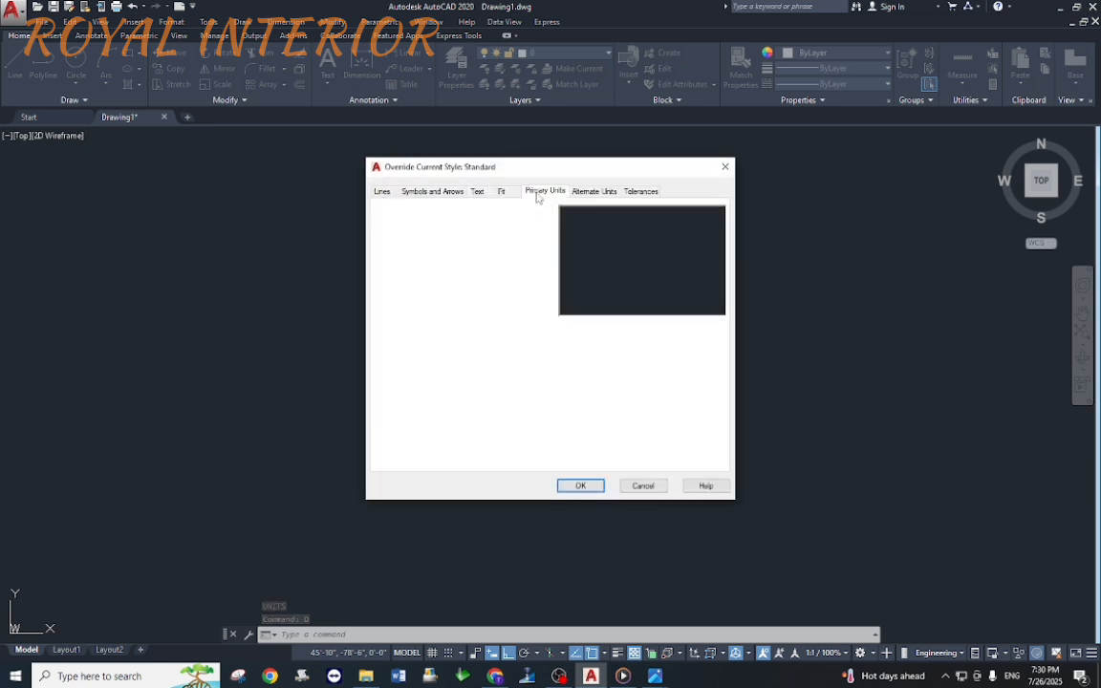
pyautogui.click(501, 221)
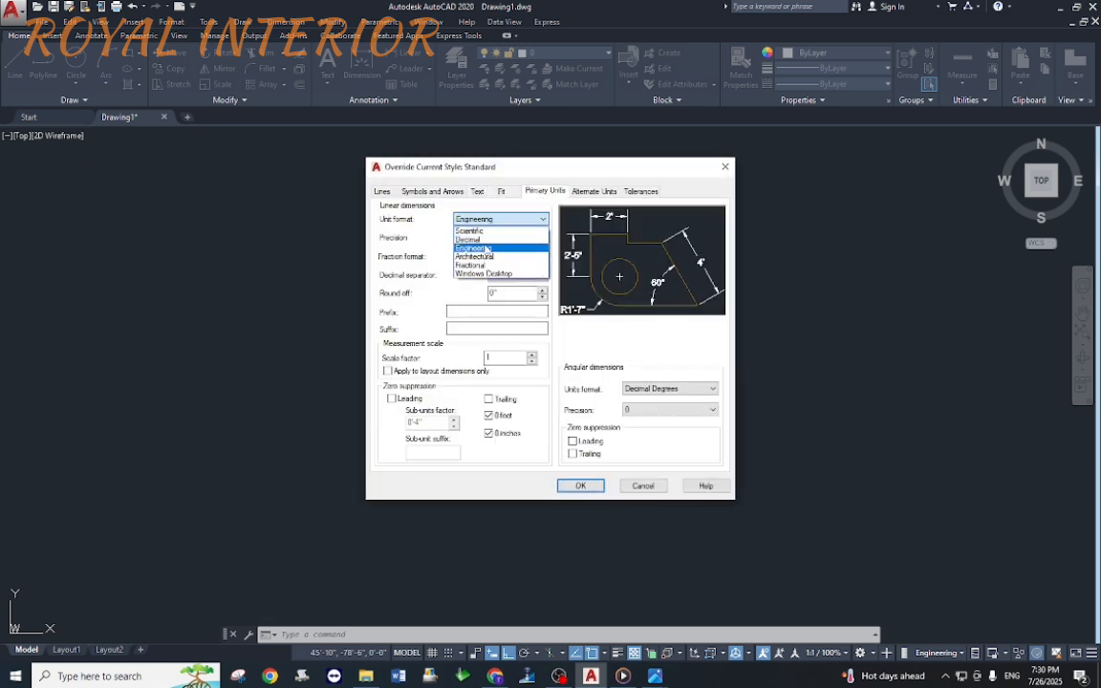
pyautogui.click(498, 221)
pyautogui.click(495, 221)
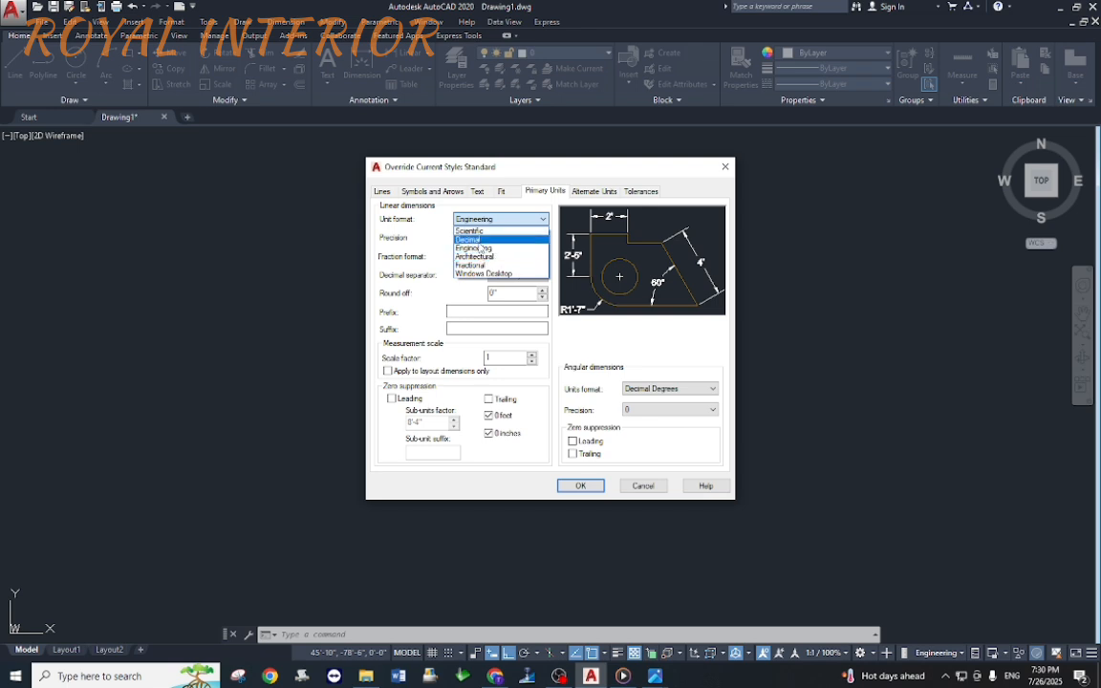
pyautogui.click(473, 239)
pyautogui.click(497, 220)
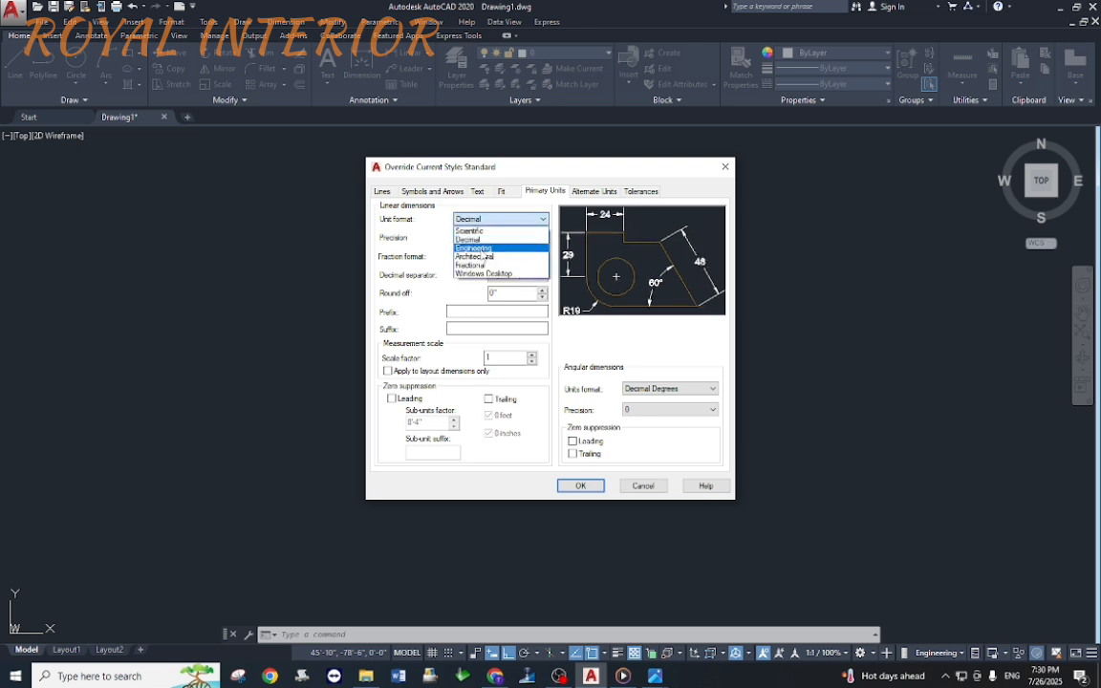
pyautogui.click(474, 248)
pyautogui.click(497, 237)
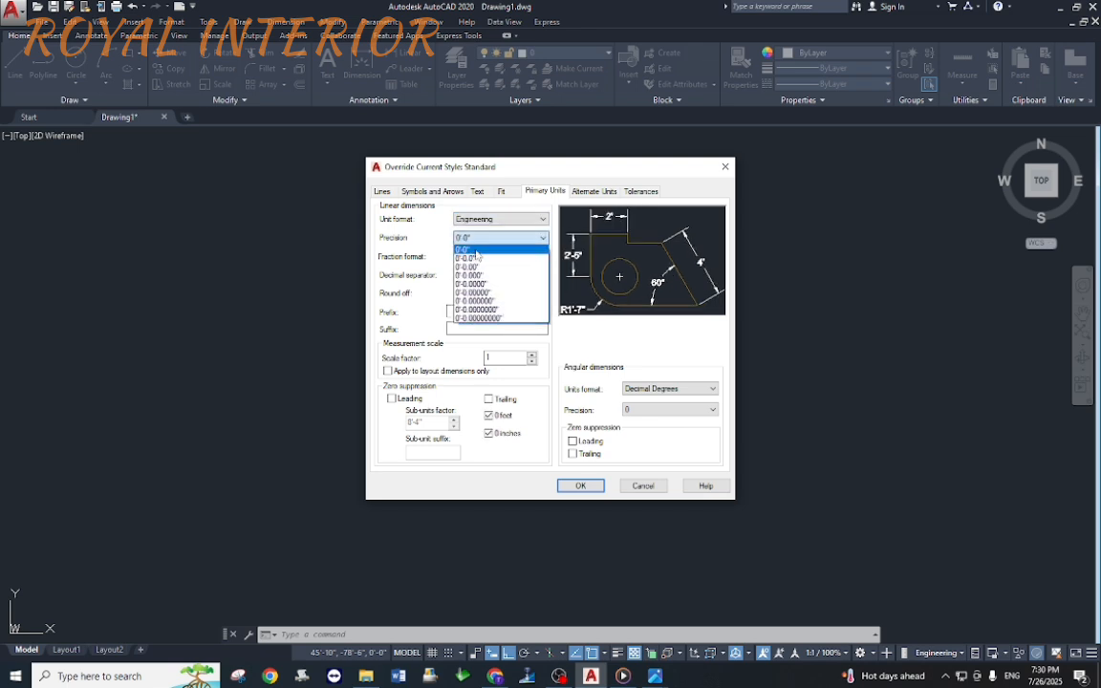
pyautogui.click(476, 253)
# Step: Set the dimension text alignment to ISO standard and make the style override current
pyautogui.click(478, 191)
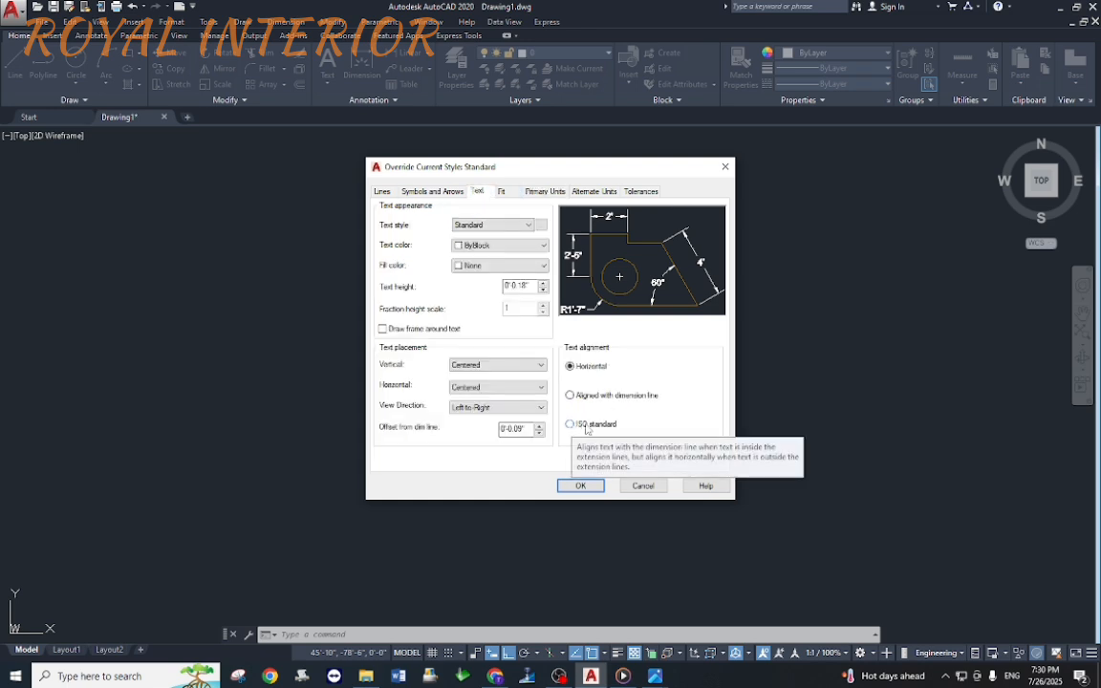
pyautogui.click(572, 424)
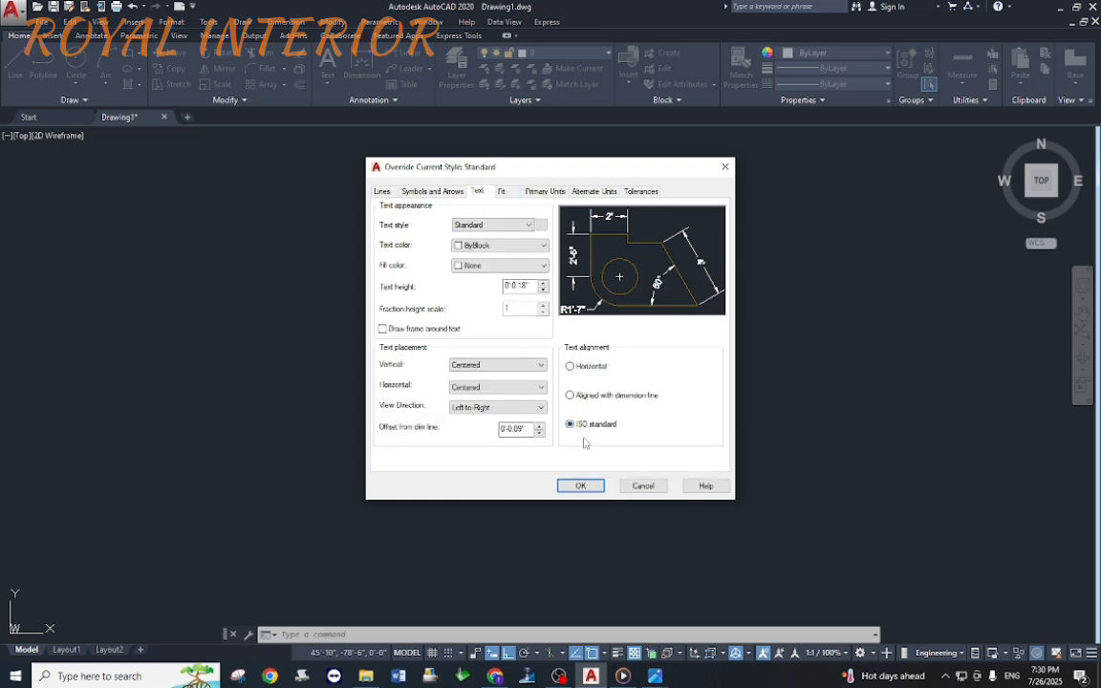
pyautogui.click(582, 486)
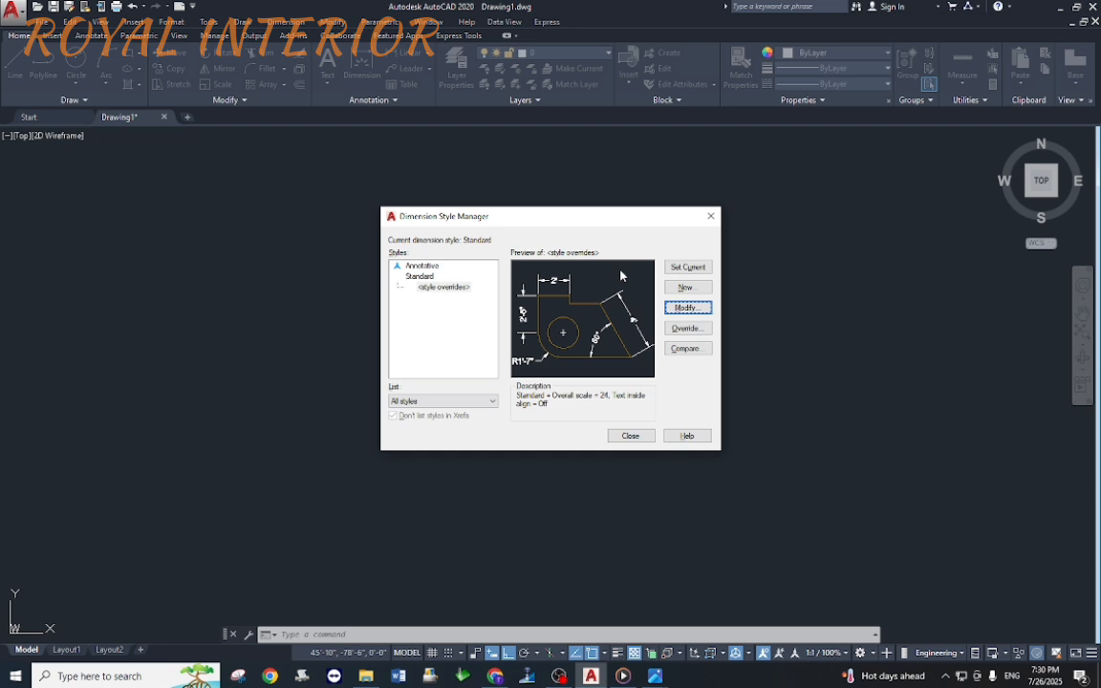
pyautogui.click(696, 271)
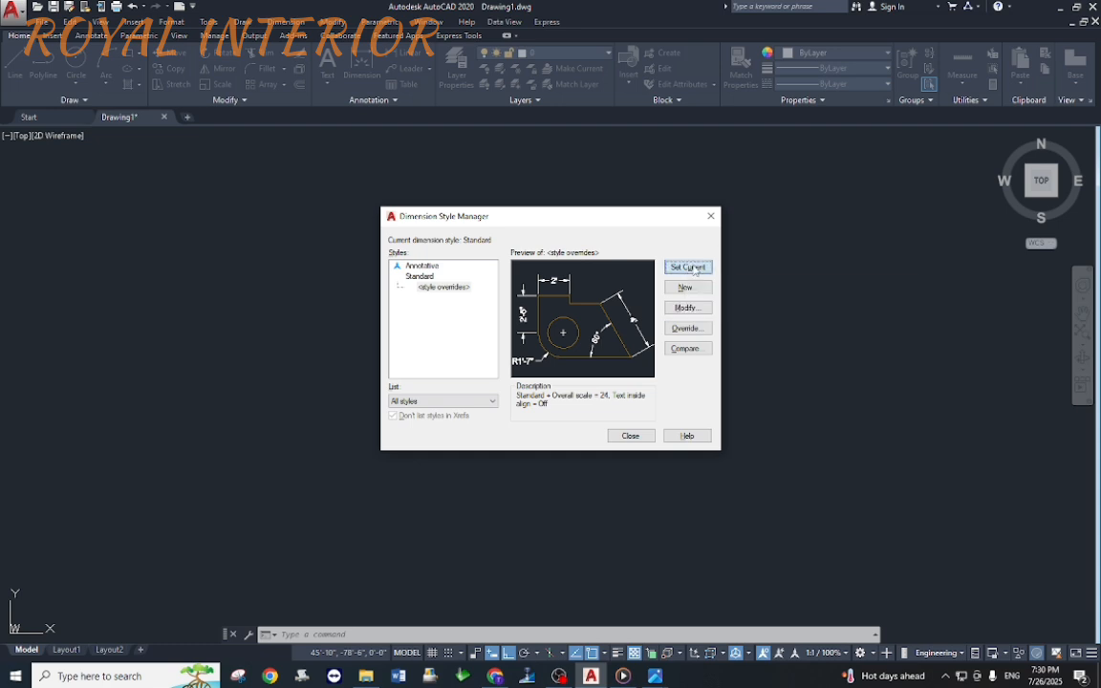
pyautogui.click(631, 438)
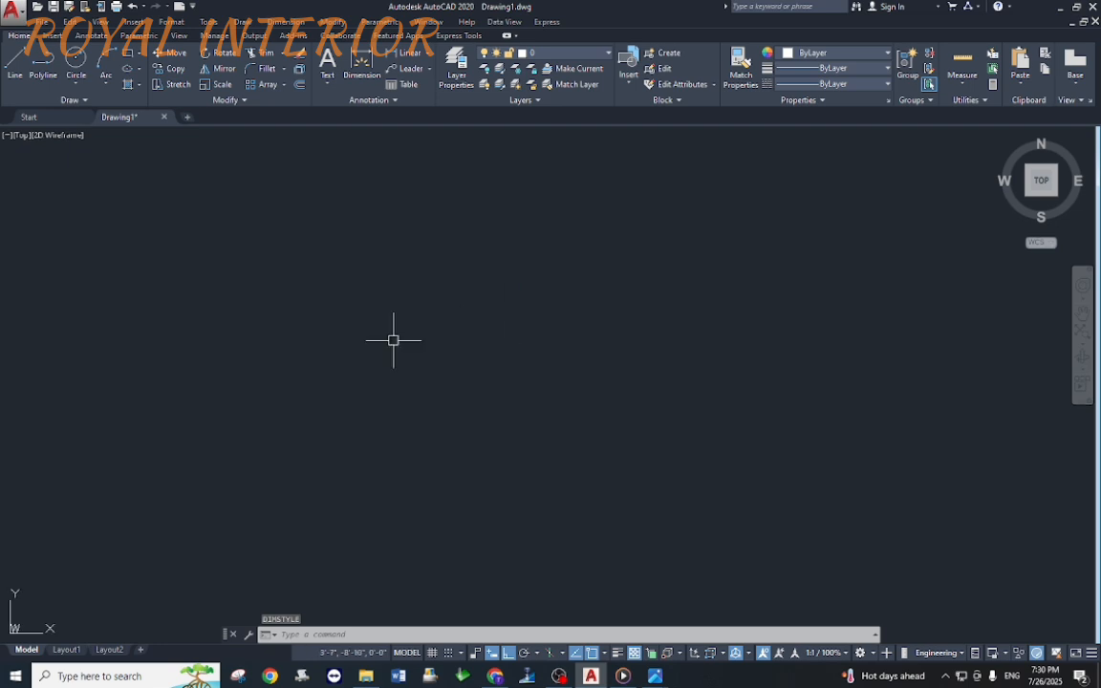
# Step: Draw a horizontal line 20' long to the right in the empty drawing area
pyautogui.write('l')
pyautogui.press('Return')
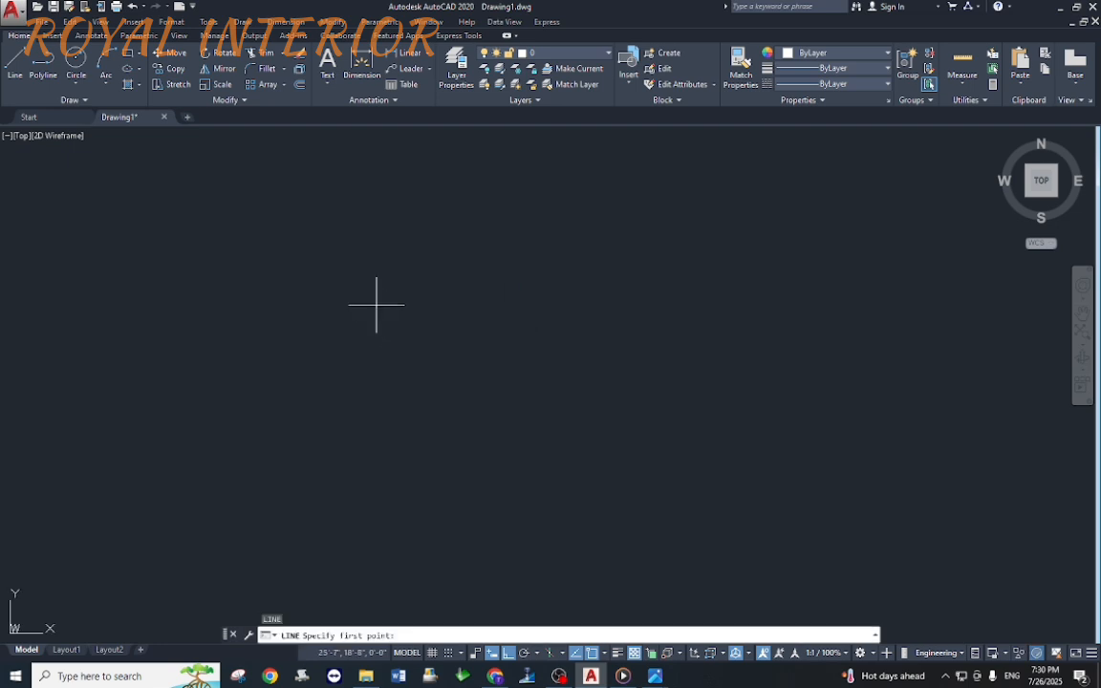
pyautogui.click(376, 304)
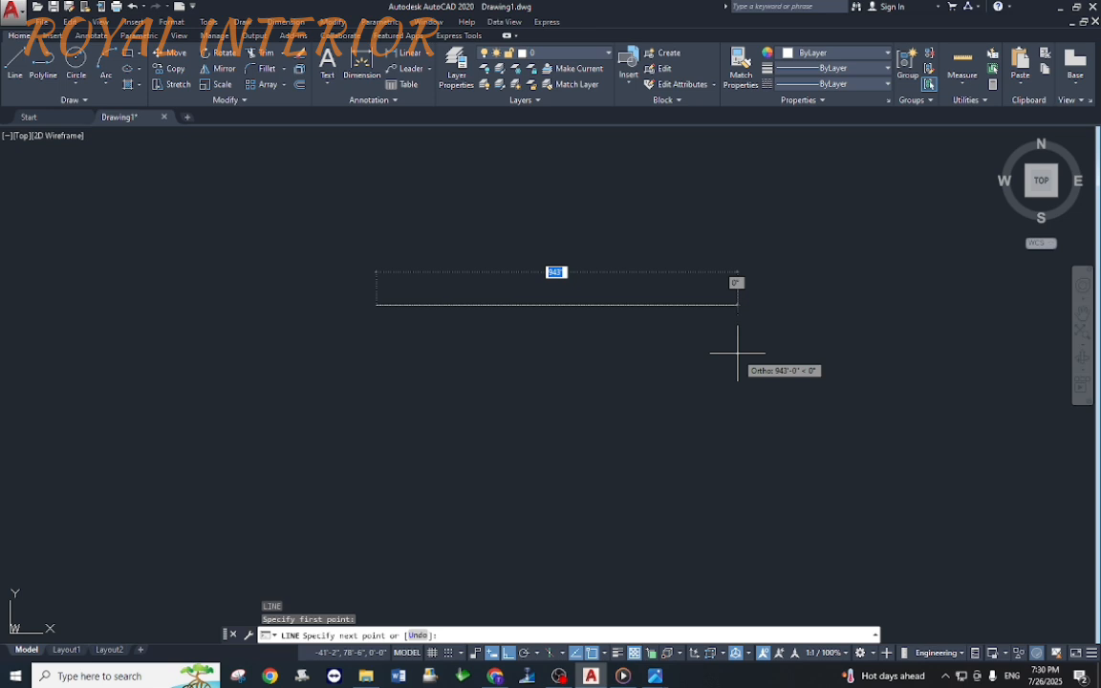
pyautogui.press('BackSpace')
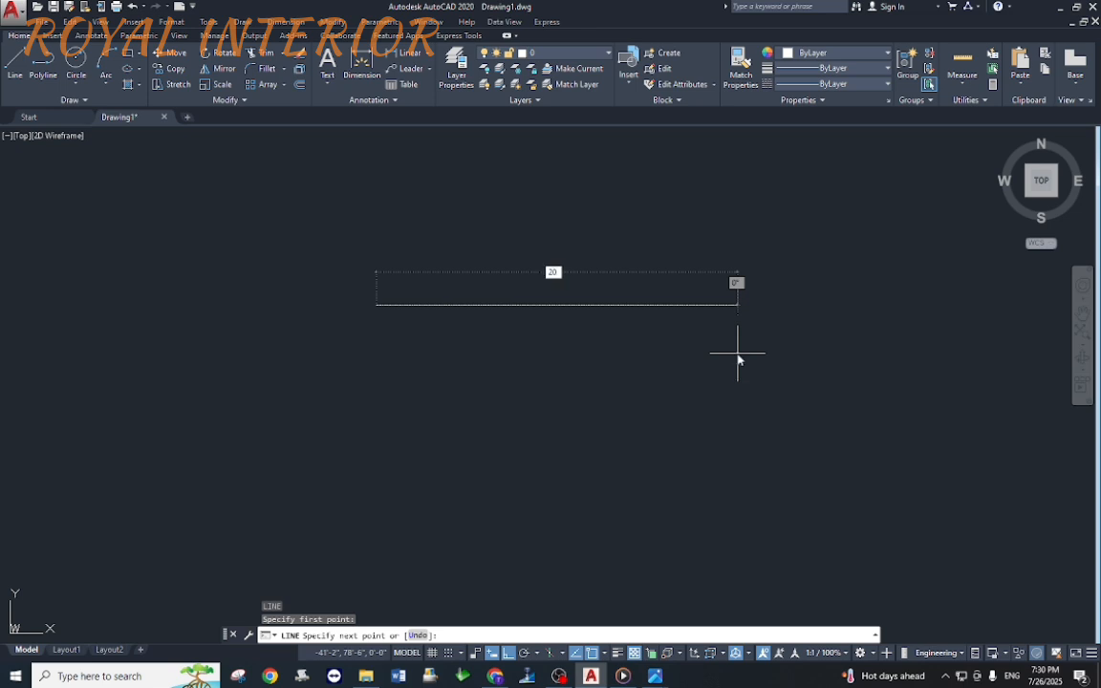
pyautogui.write('20')
pyautogui.press('Return')
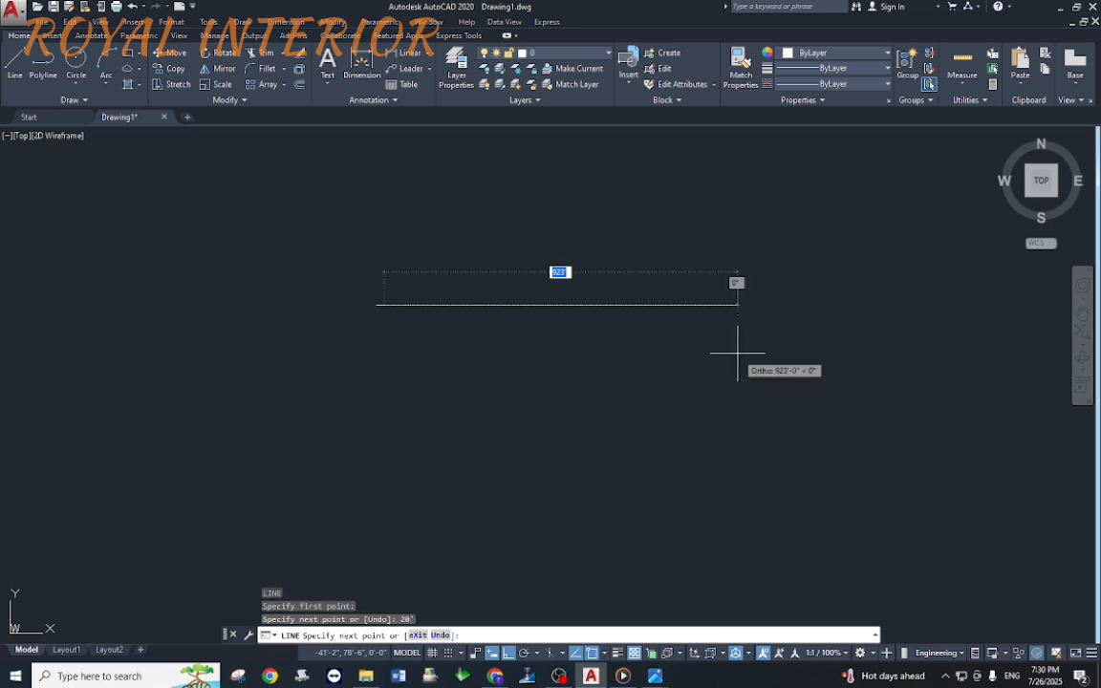
pyautogui.press('Escape')
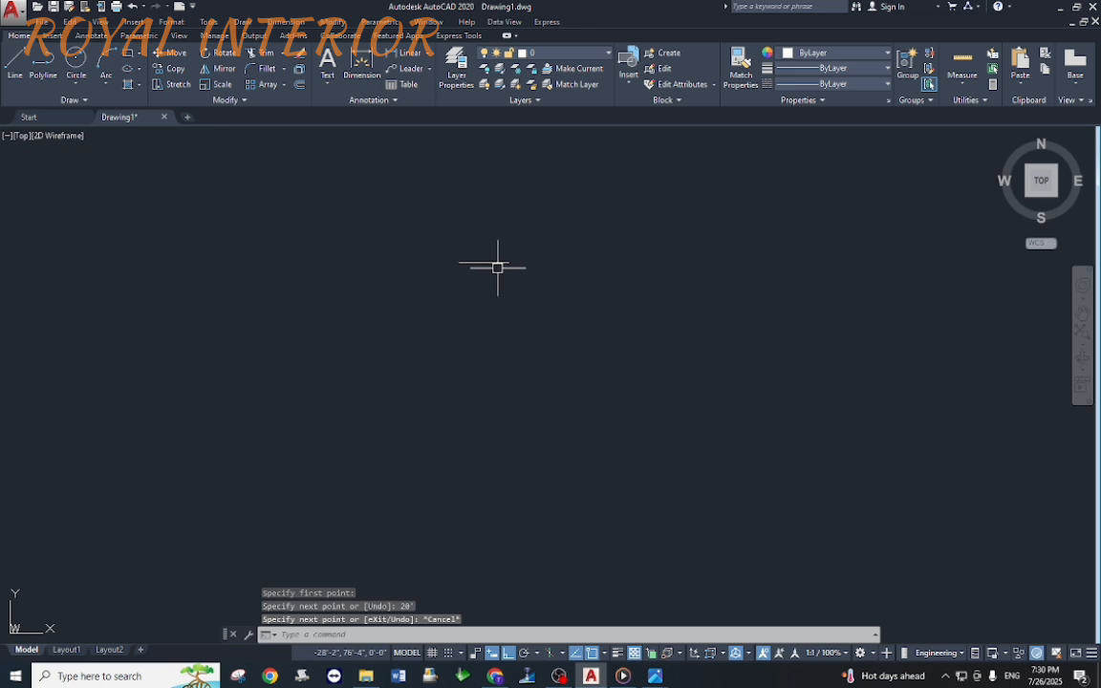
# Step: Add a linear dimension just above the horizontal line, measured between its two endpoints
pyautogui.write('z')
pyautogui.press('Return')
pyautogui.write('e')
pyautogui.press('Return')
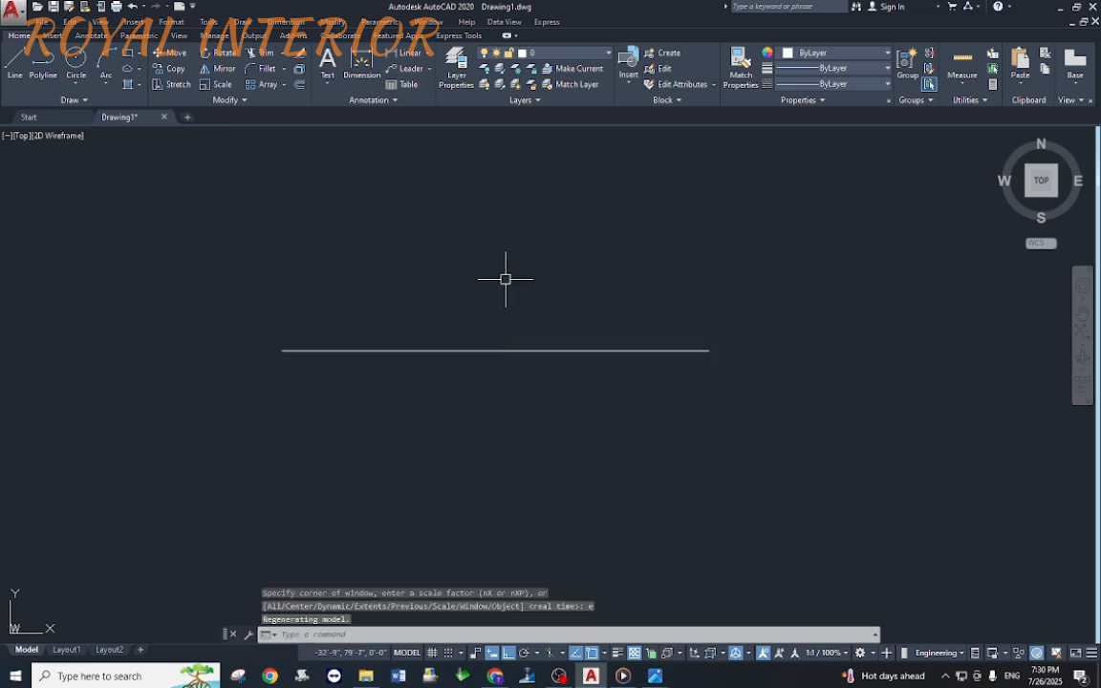
pyautogui.click(407, 54)
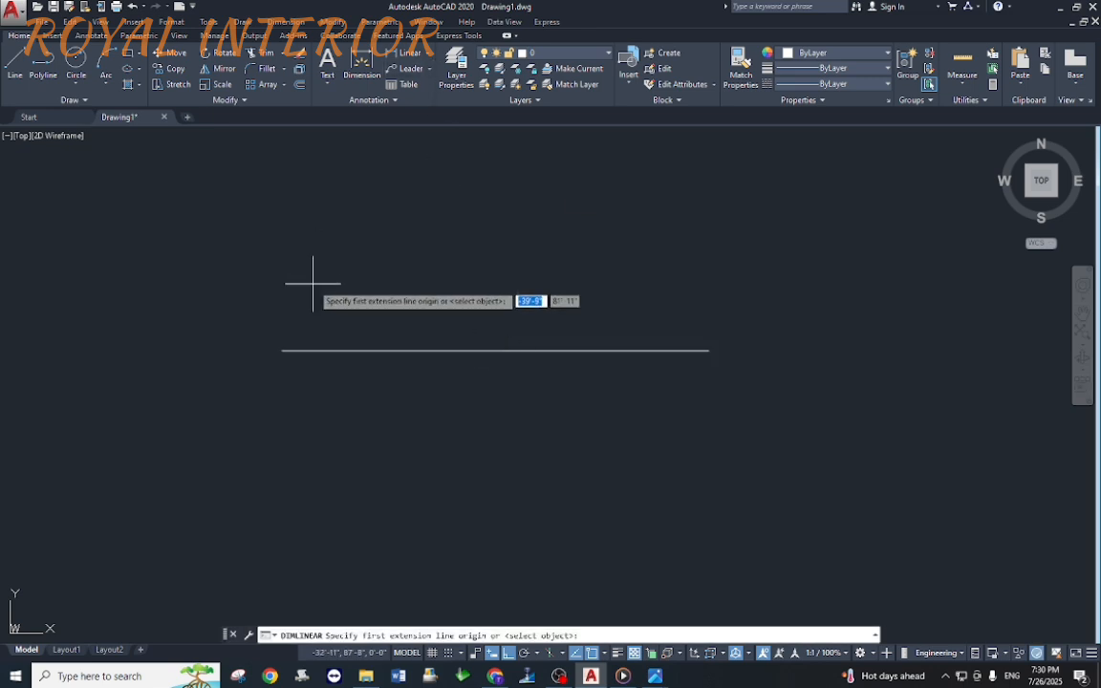
pyautogui.click(282, 351)
pyautogui.click(708, 350)
pyautogui.click(513, 329)
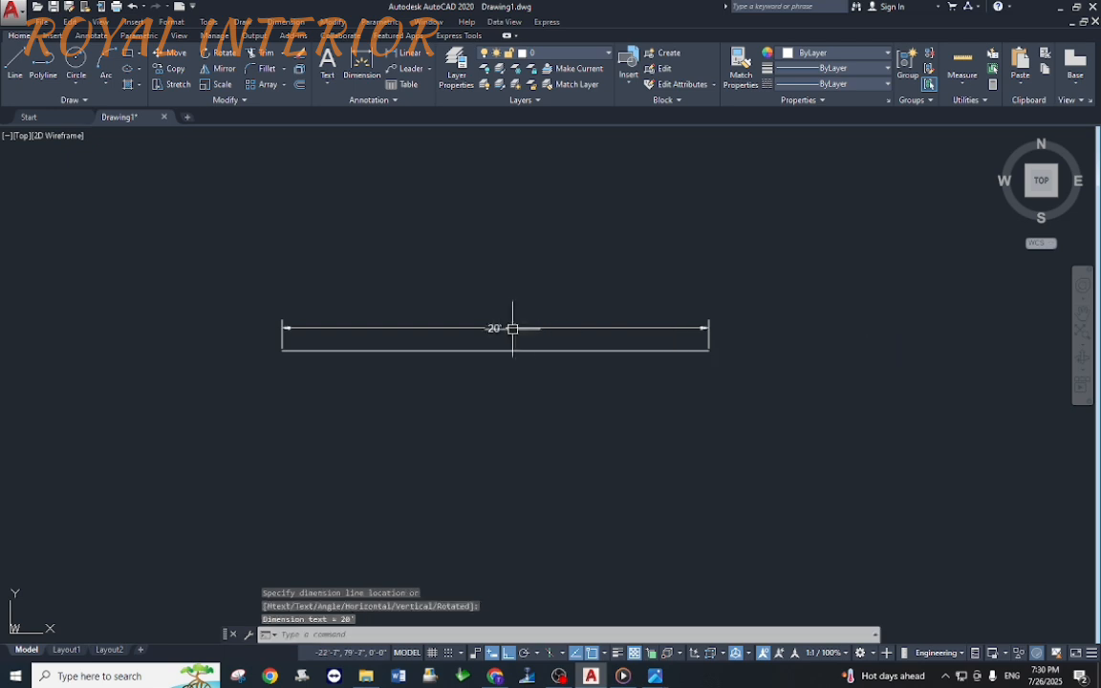
pyautogui.scroll(2, 492, 330)
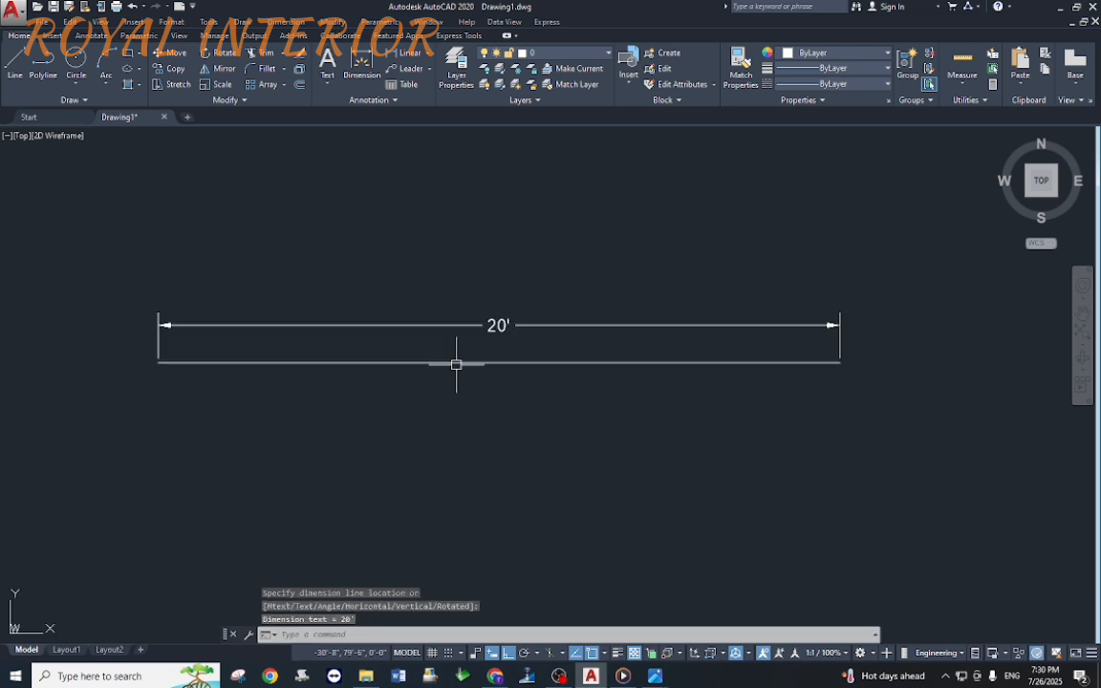
# Step: Erase the linear dimension above the horizontal line
pyautogui.click(514, 324)
pyautogui.press('e')
pyautogui.press('Return')
# Step: Offset the horizontal line 10" upward to form the second face of the wall
pyautogui.scroll(-2, 450, 356)
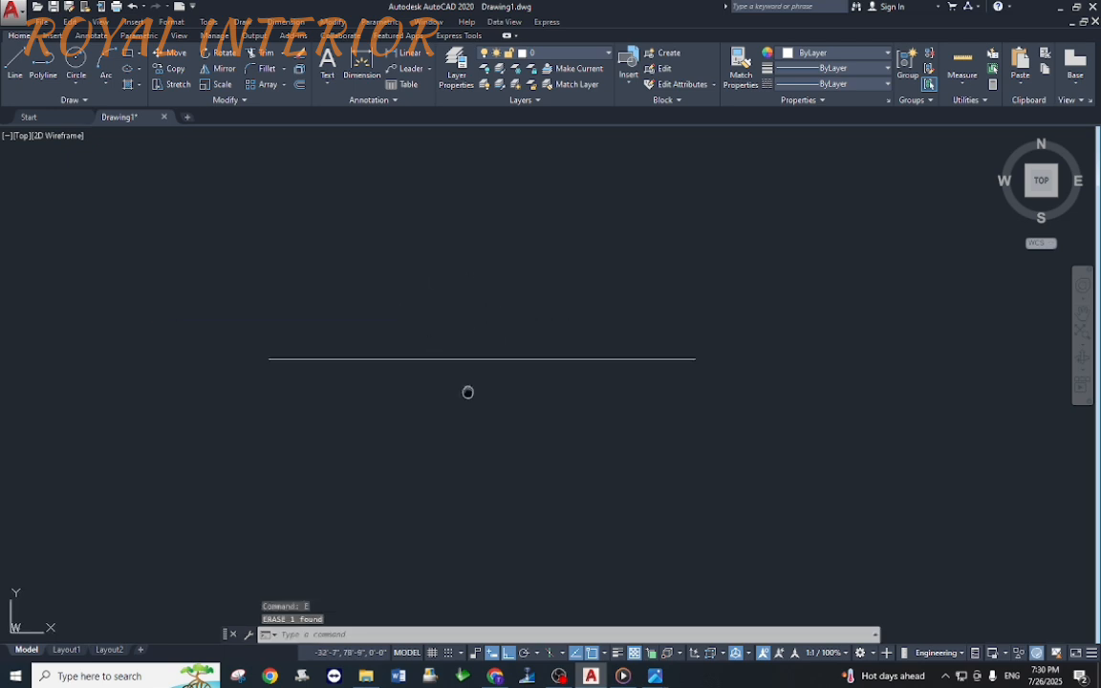
pyautogui.moveTo(467, 390); pyautogui.dragTo(480, 319, button='middle')
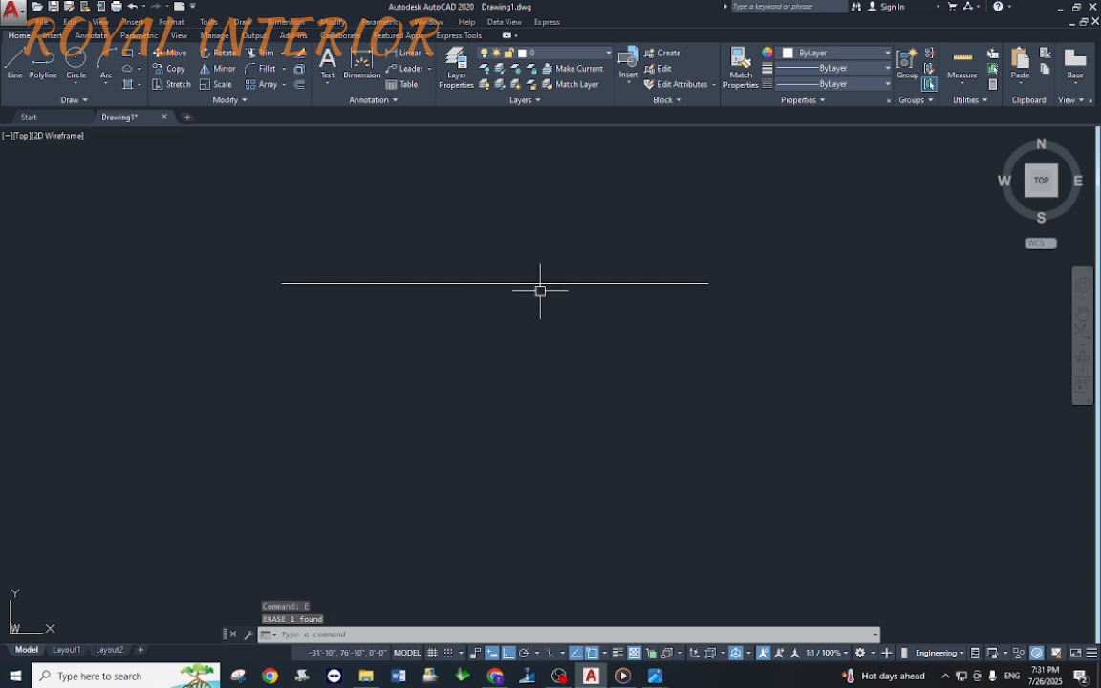
pyautogui.scroll(2, 540, 290)
pyautogui.write('o')
pyautogui.press('Return')
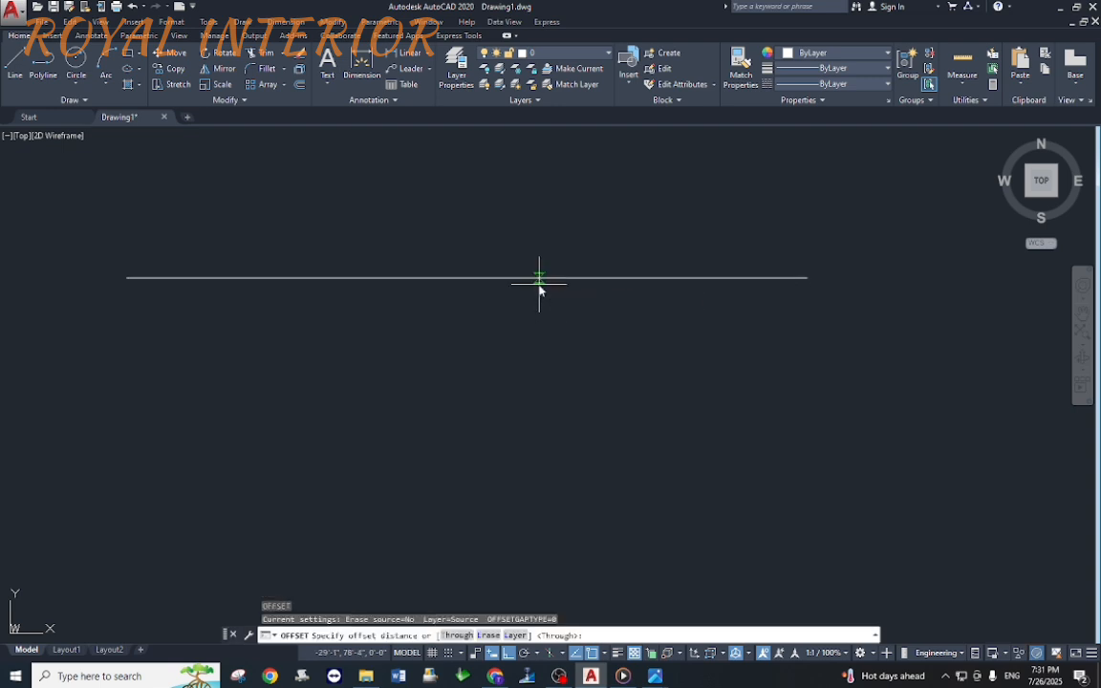
pyautogui.write('10')
pyautogui.press('Return')
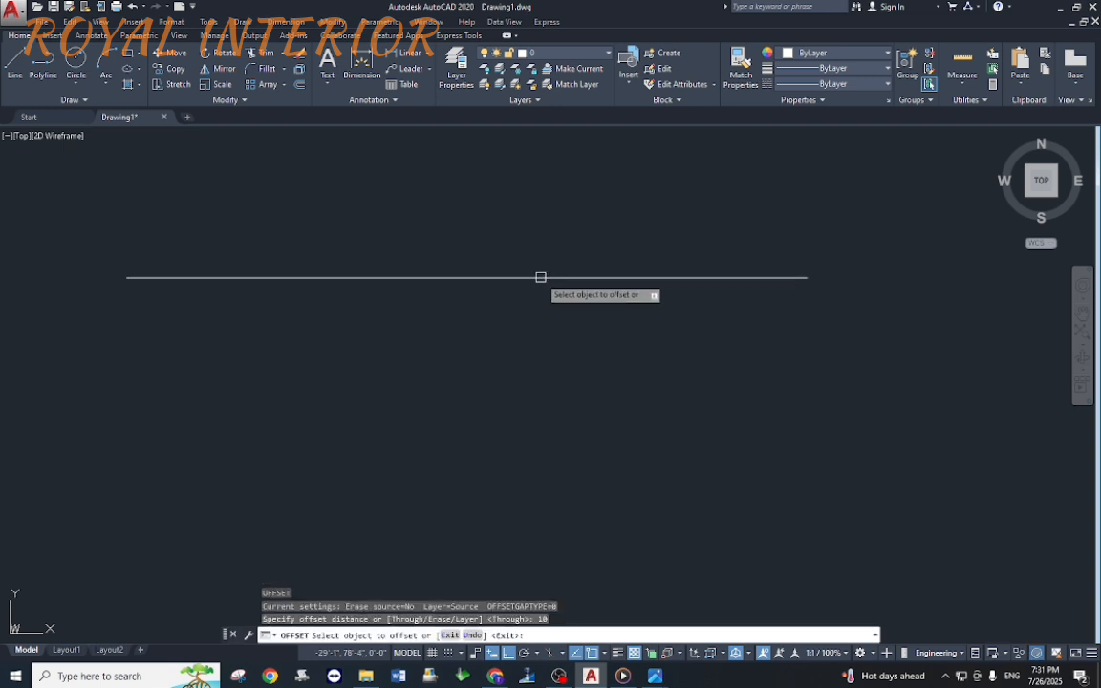
pyautogui.click(540, 277)
pyautogui.click(534, 229)
pyautogui.moveTo(534, 226); pyautogui.dragTo(533, 351, button='middle')
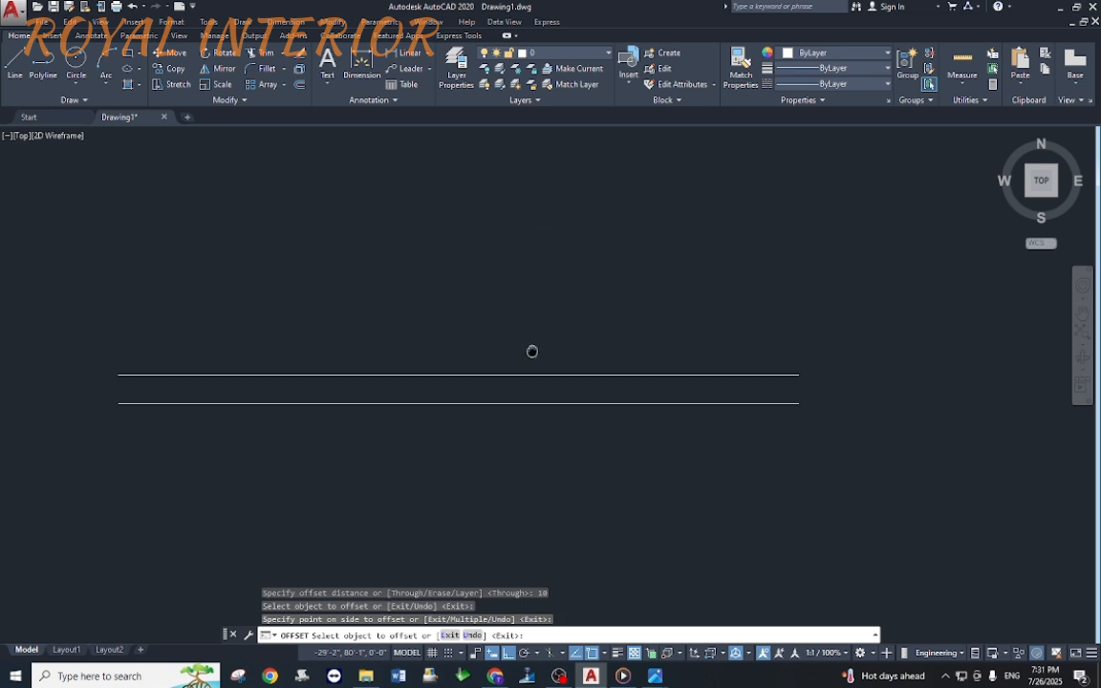
pyautogui.press('Escape')
# Step: Draw a vertical line straight up from the left endpoint of the upper horizontal line, about half that line's length
pyautogui.moveTo(418, 341); pyautogui.dragTo(515, 347, button='middle')
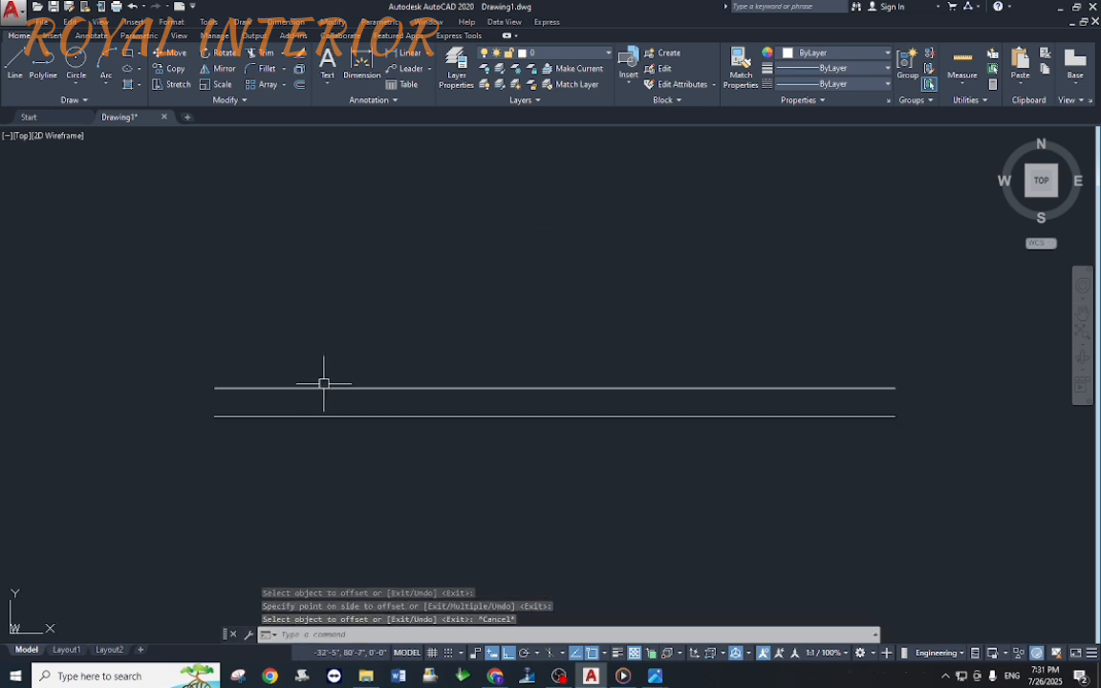
pyautogui.scroll(-2, 377, 387)
pyautogui.moveTo(462, 374); pyautogui.dragTo(438, 413, button='middle')
pyautogui.write('l')
pyautogui.press('Return')
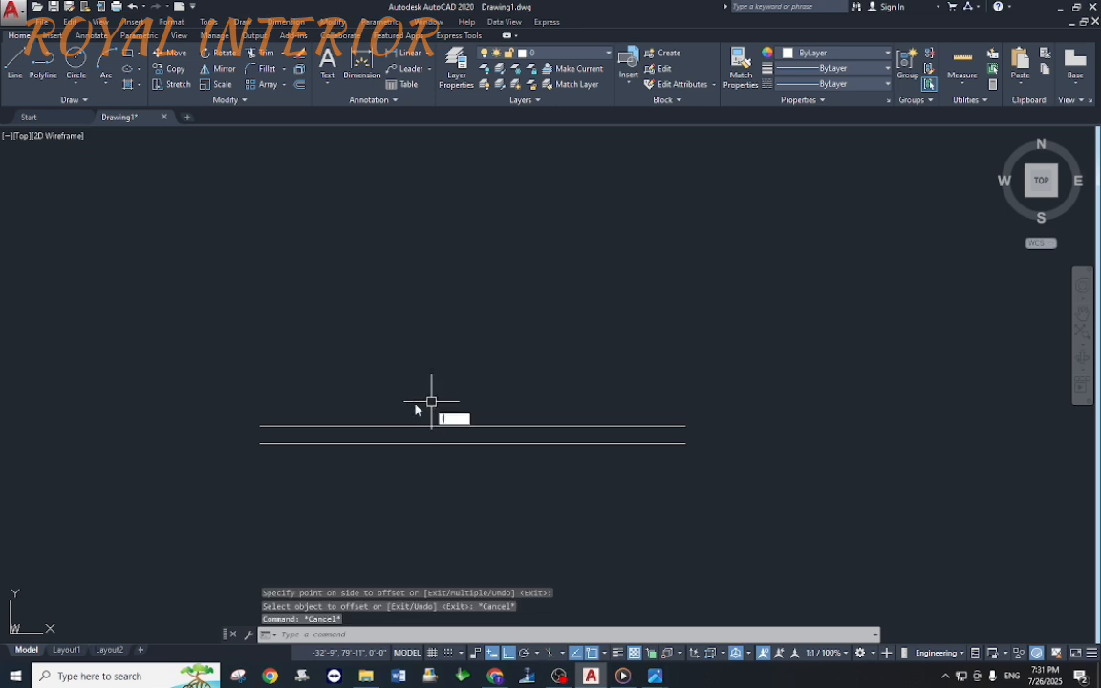
pyautogui.click(261, 427)
pyautogui.click(261, 206)
pyautogui.press('Escape')
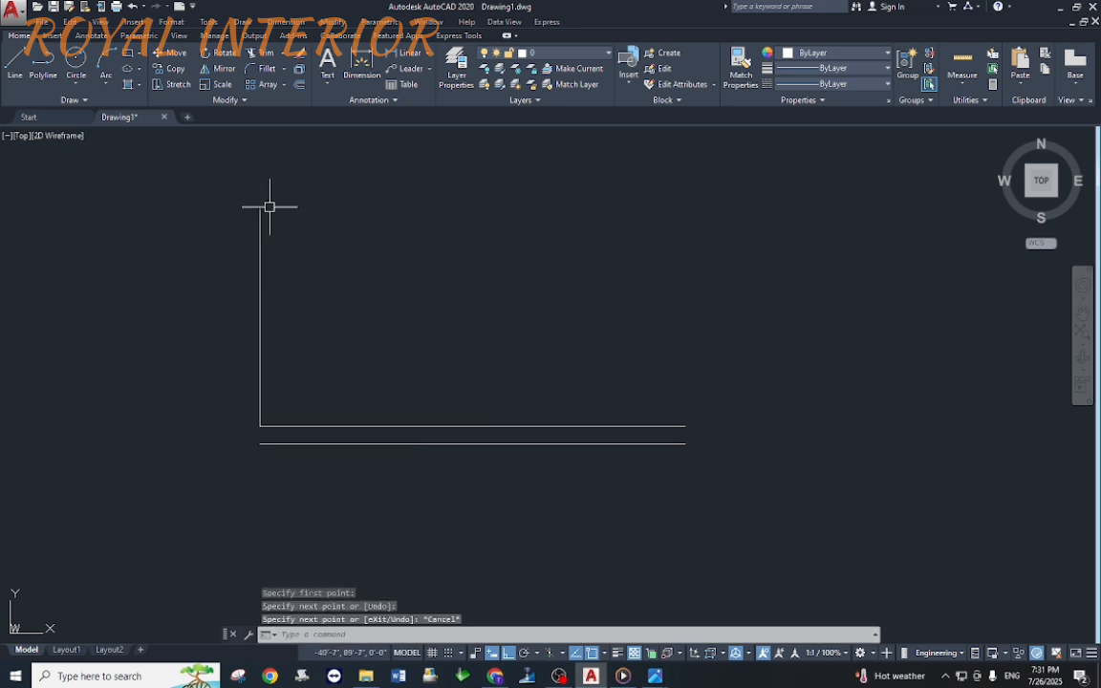
# Step: Offset the vertical line 10" to the left to form the outer face of the side wall
pyautogui.write('o')
pyautogui.press('Return')
pyautogui.write('10')
pyautogui.press('Return')
pyautogui.click(261, 282)
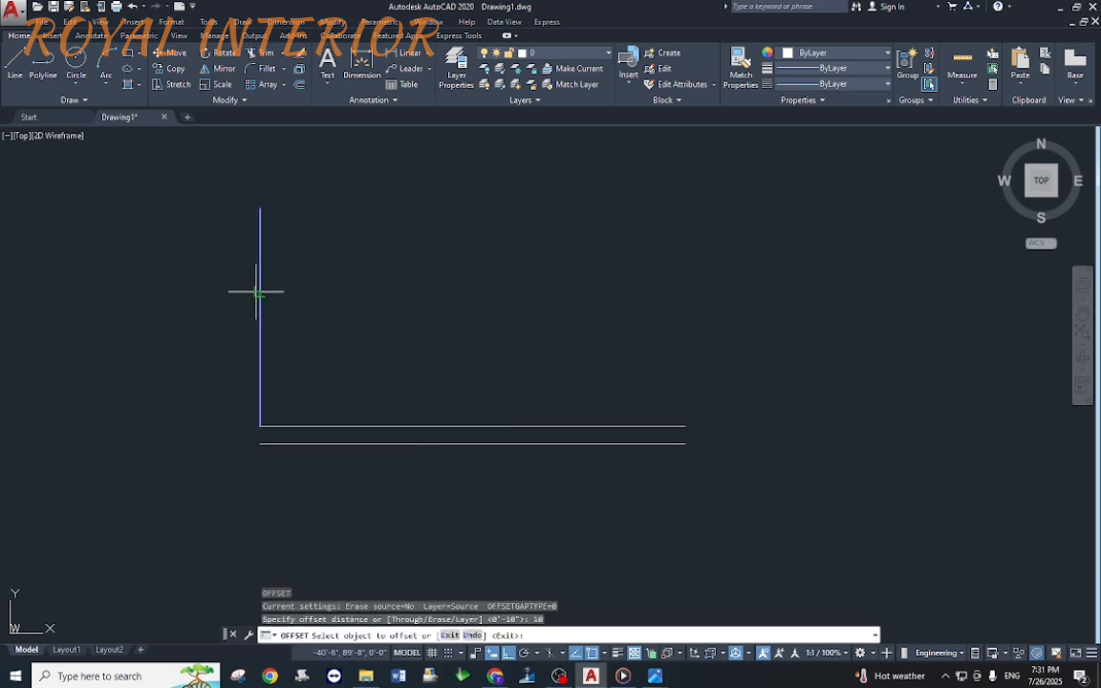
pyautogui.click(218, 334)
pyautogui.press('Escape')
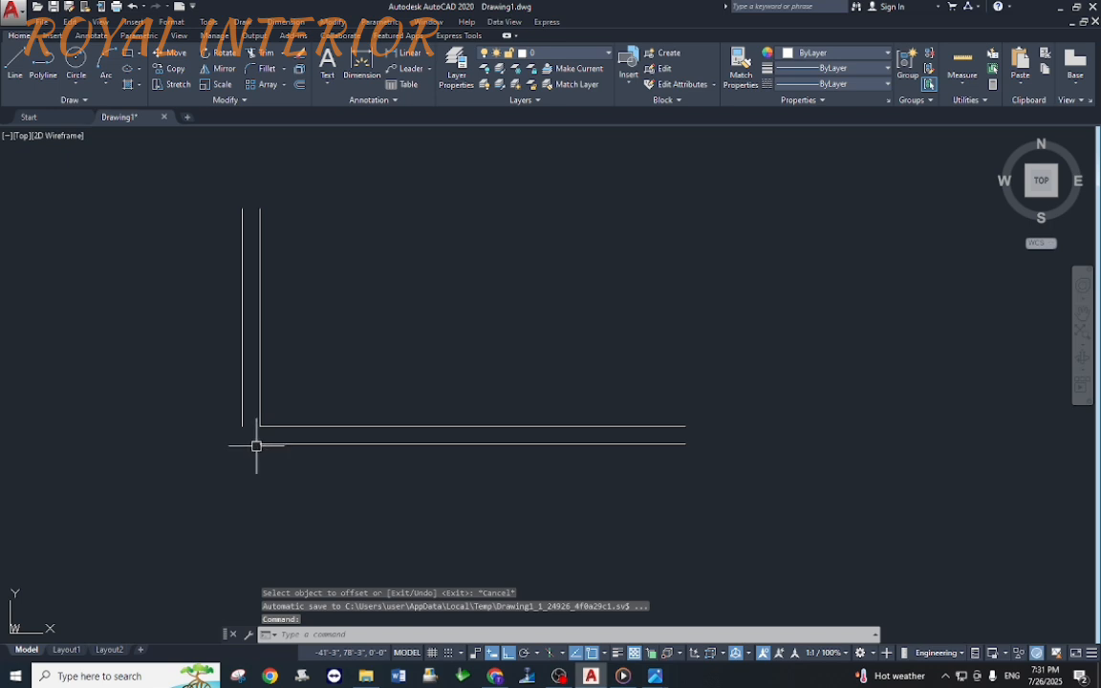
# Step: Fillet the outer vertical line and the lowest horizontal line with radius 0 to close the outer lower-left wall corner
pyautogui.write('f')
pyautogui.press('Return')
pyautogui.write('rst object or :')
pyautogui.press('Return')
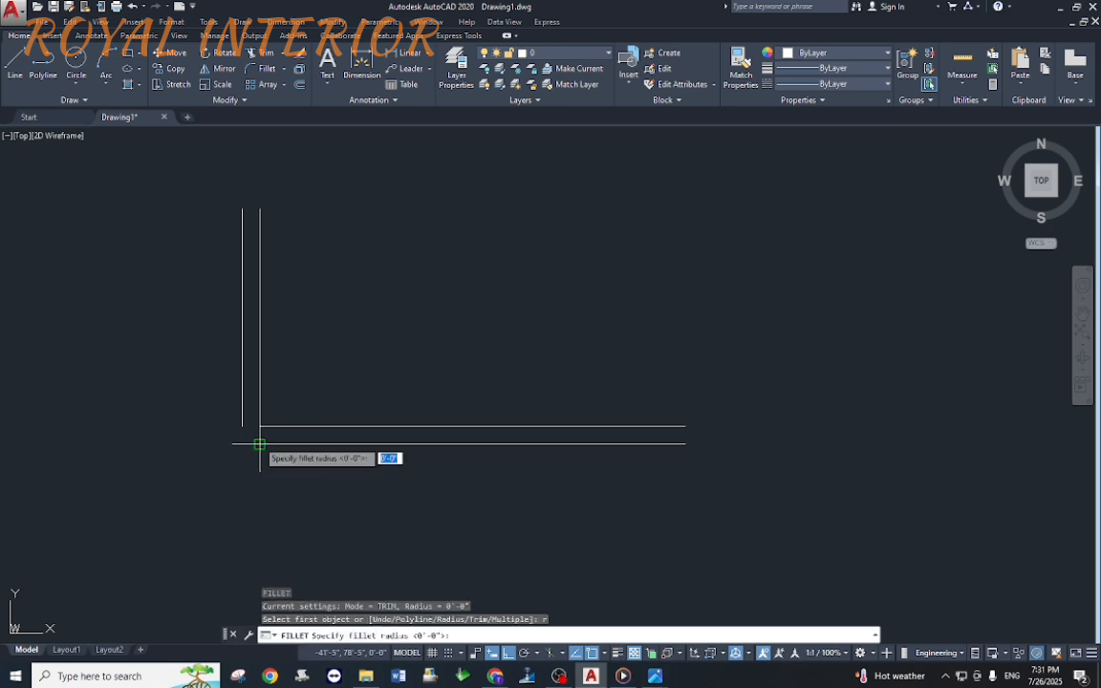
pyautogui.press('Return')
pyautogui.click(242, 420)
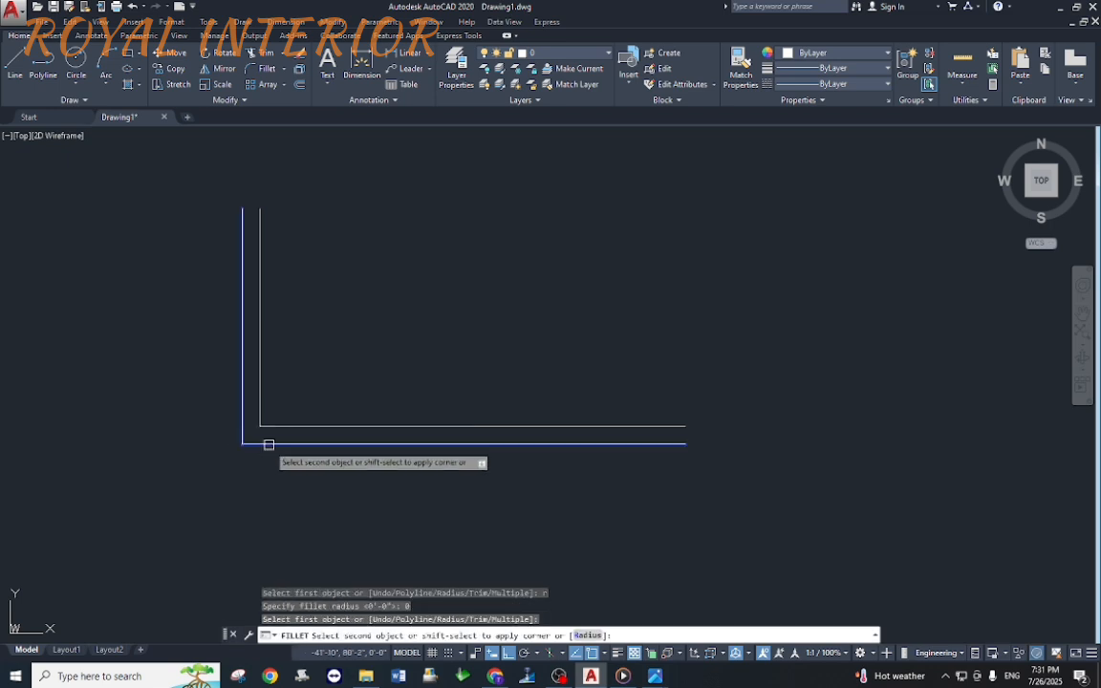
pyautogui.click(265, 443)
pyautogui.press('Escape')
pyautogui.scroll(2, 323, 407)
pyautogui.scroll(-2, 278, 440)
pyautogui.scroll(2, 400, 450)
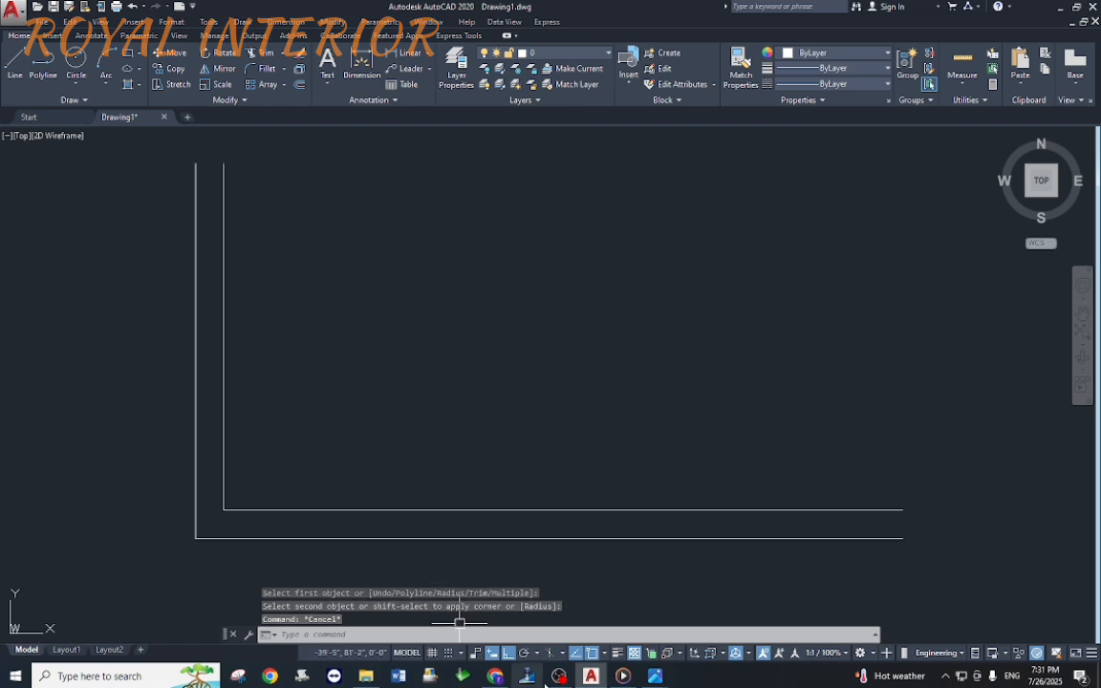
pyautogui.click(655, 676)
pyautogui.click(688, 643)
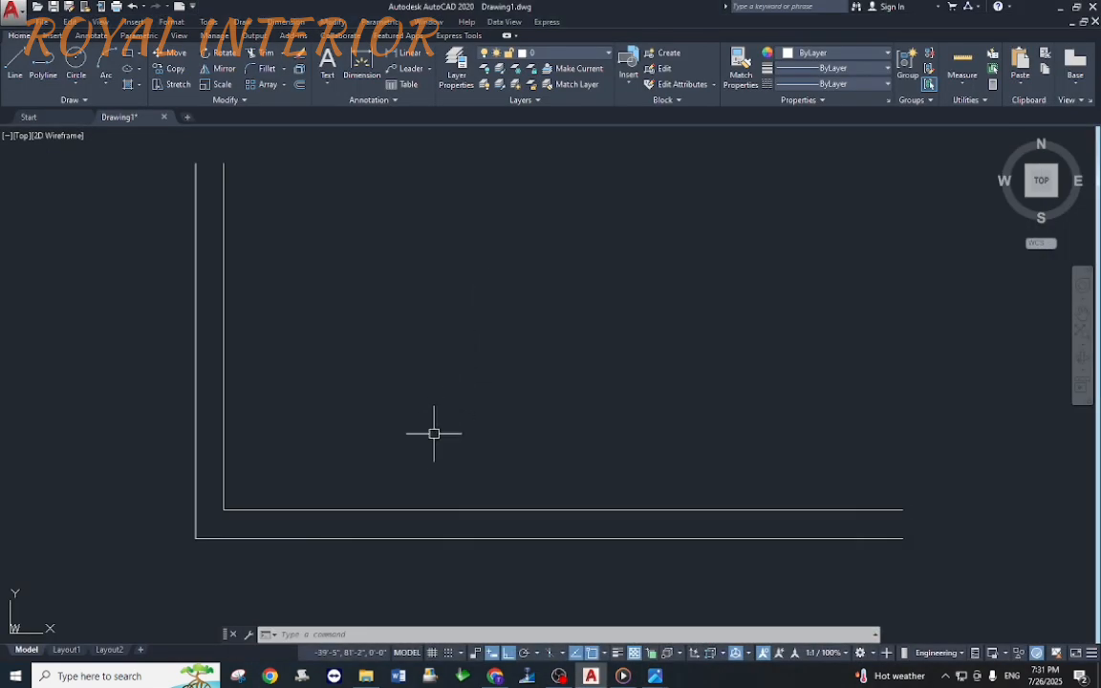
# Step: Offset the inner horizontal wall line 3'6" upward
pyautogui.write('o')
pyautogui.press('Return')
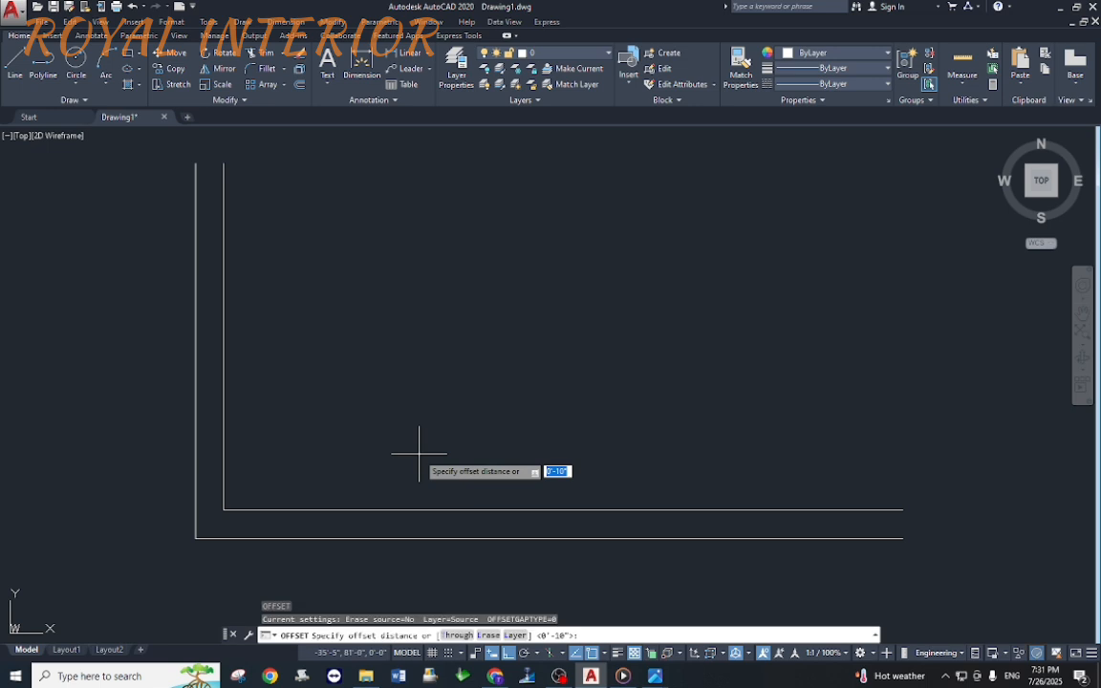
pyautogui.press('Return')
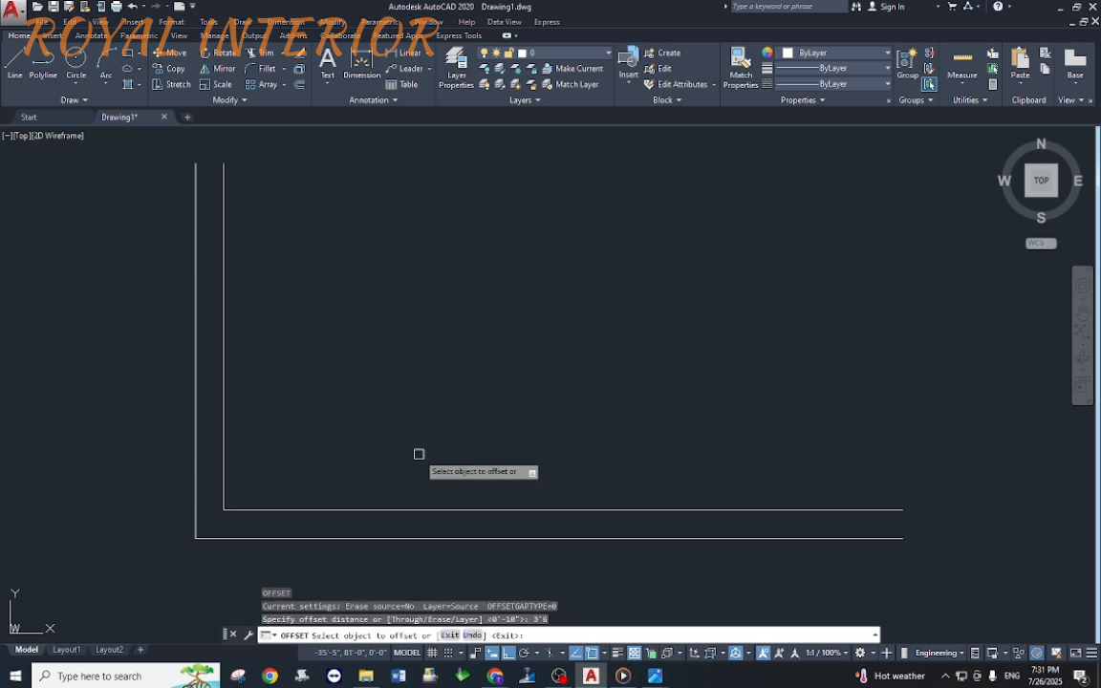
pyautogui.click(435, 510)
pyautogui.click(455, 376)
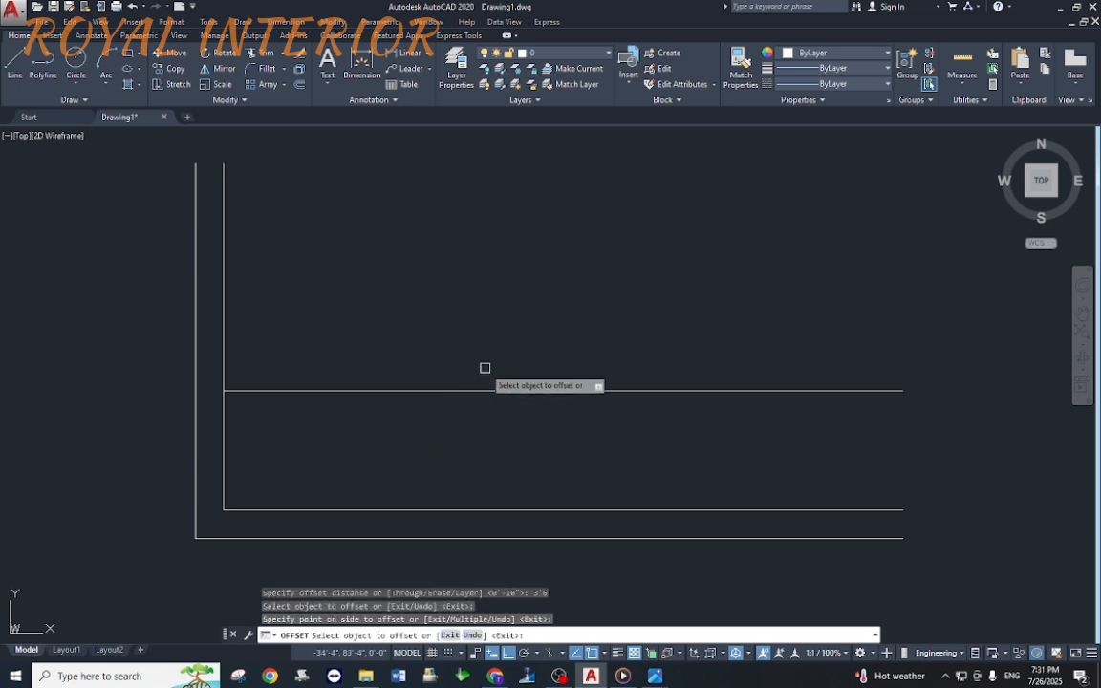
pyautogui.moveTo(484, 366); pyautogui.dragTo(418, 387, button='middle')
pyautogui.press('Escape')
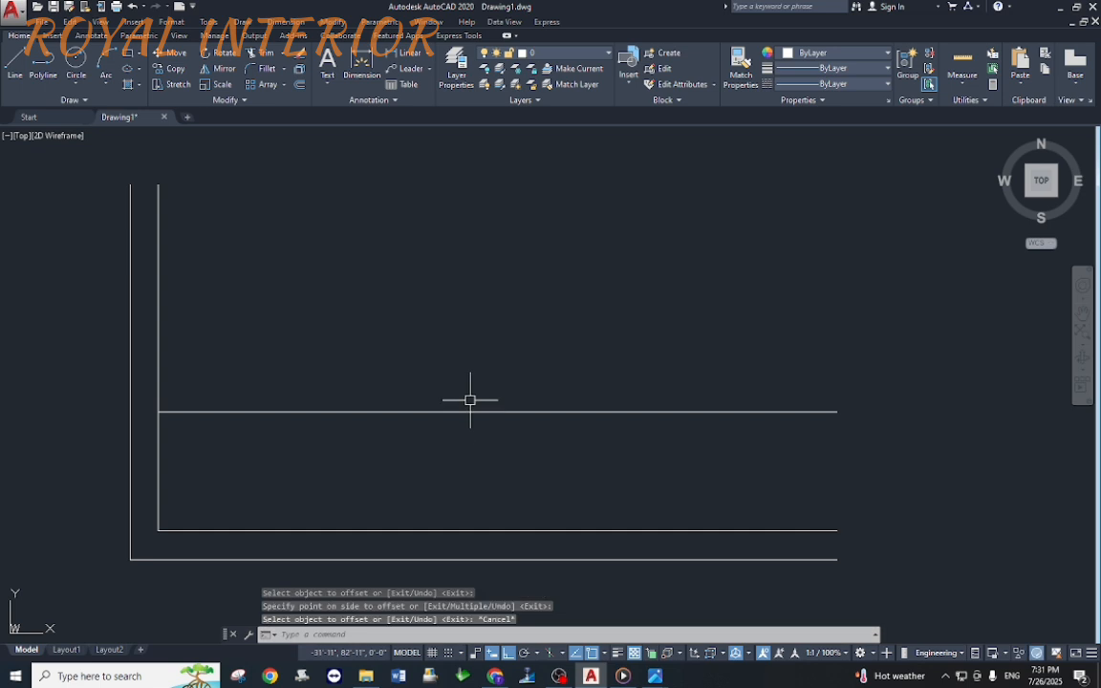
# Step: Offset the new middle horizontal line another 3'-6" upward
pyautogui.press('Return')
pyautogui.press('Return')
pyautogui.click(467, 412)
pyautogui.click(450, 299)
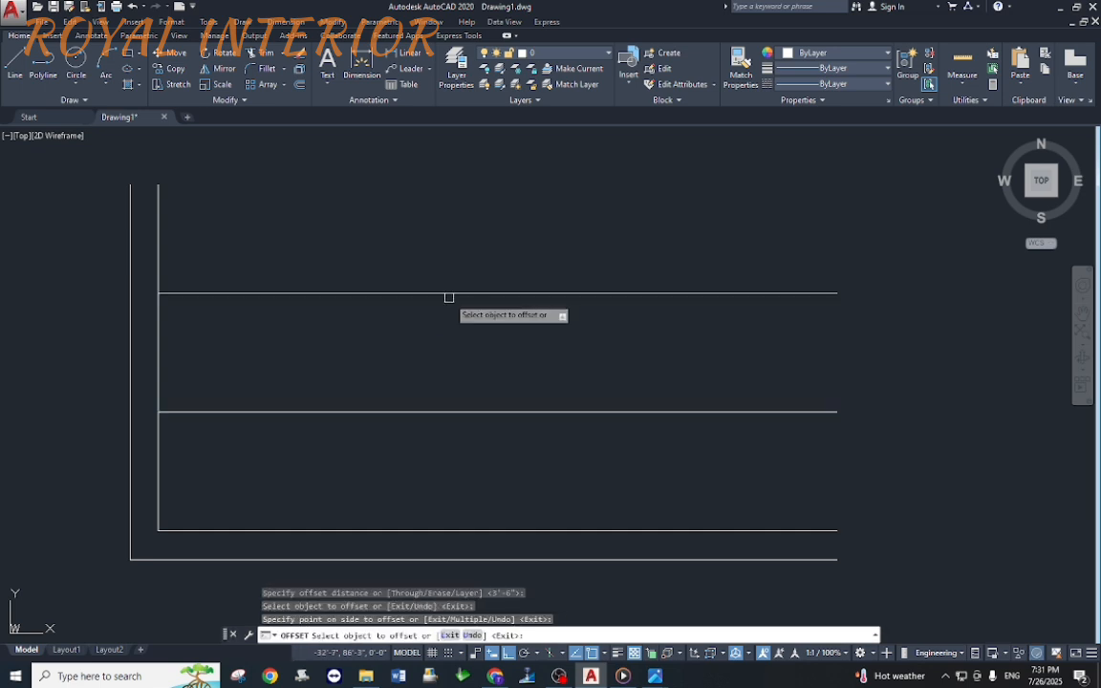
pyautogui.press('Escape')
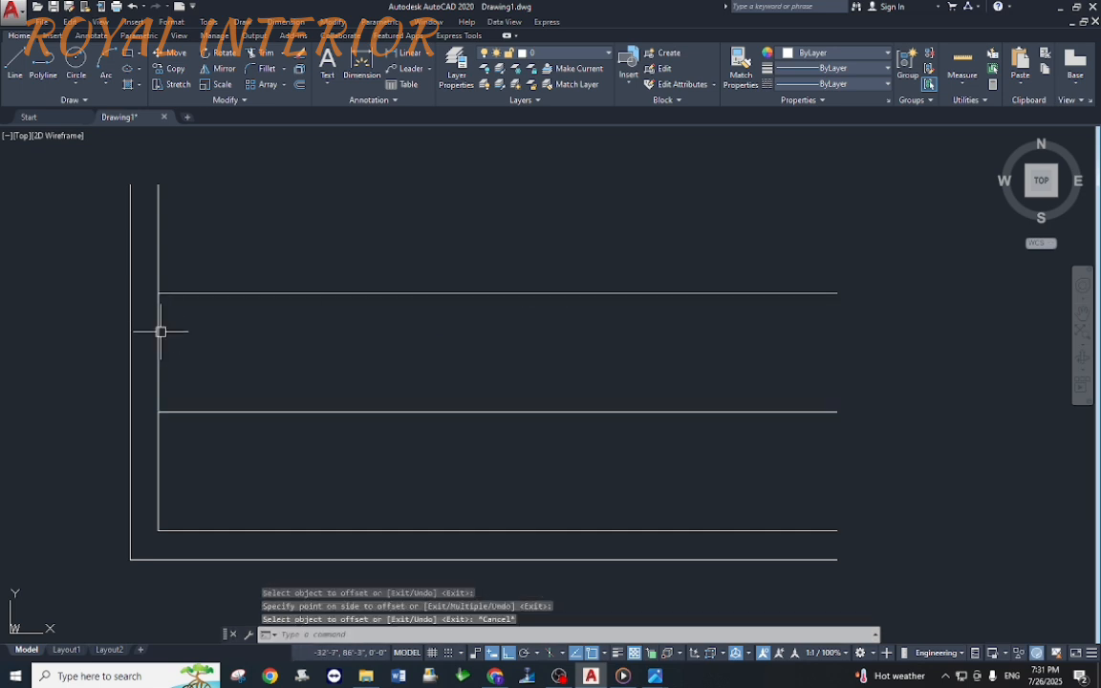
# Step: Offset the uppermost horizontal line 10" upward to form the outer face of the upper wall
pyautogui.scroll(-2, 262, 348)
pyautogui.moveTo(277, 291); pyautogui.dragTo(277, 322, button='middle')
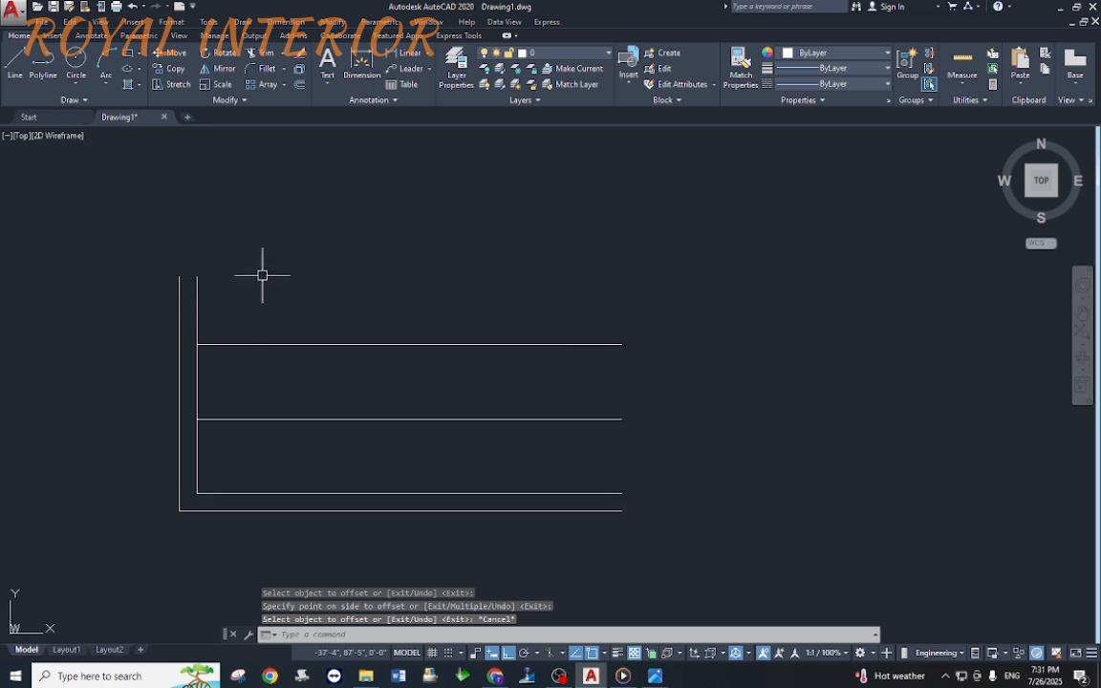
pyautogui.scroll(2, 200, 300)
pyautogui.moveTo(379, 356); pyautogui.dragTo(379, 337, button='middle')
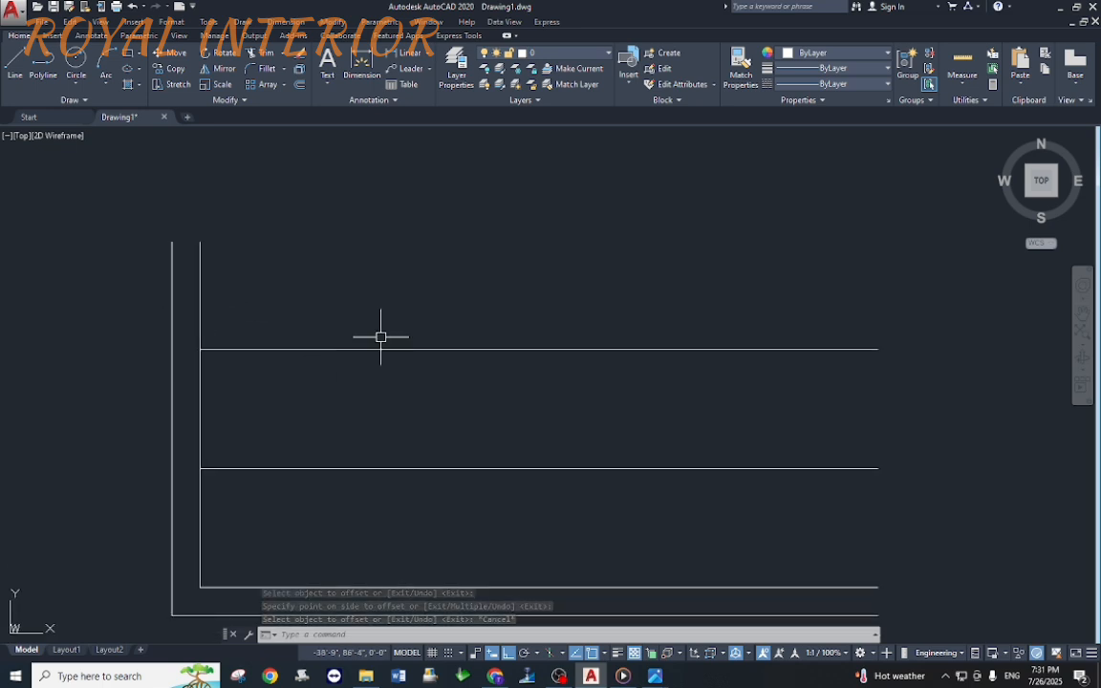
pyautogui.write('o')
pyautogui.press('Return')
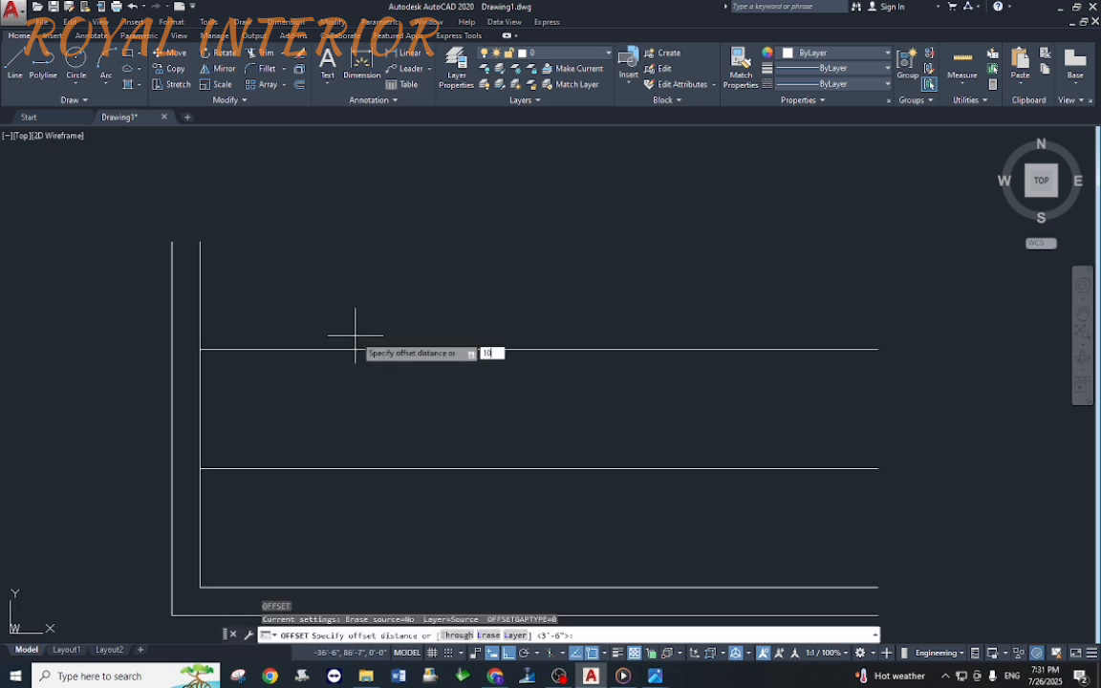
pyautogui.press('Return')
pyautogui.click(349, 349)
pyautogui.click(346, 283)
pyautogui.press('Escape')
# Step: Fillet the outer vertical line and the topmost horizontal line with radius 0 to close the outer upper-left corner
pyautogui.write('f')
pyautogui.press('Return')
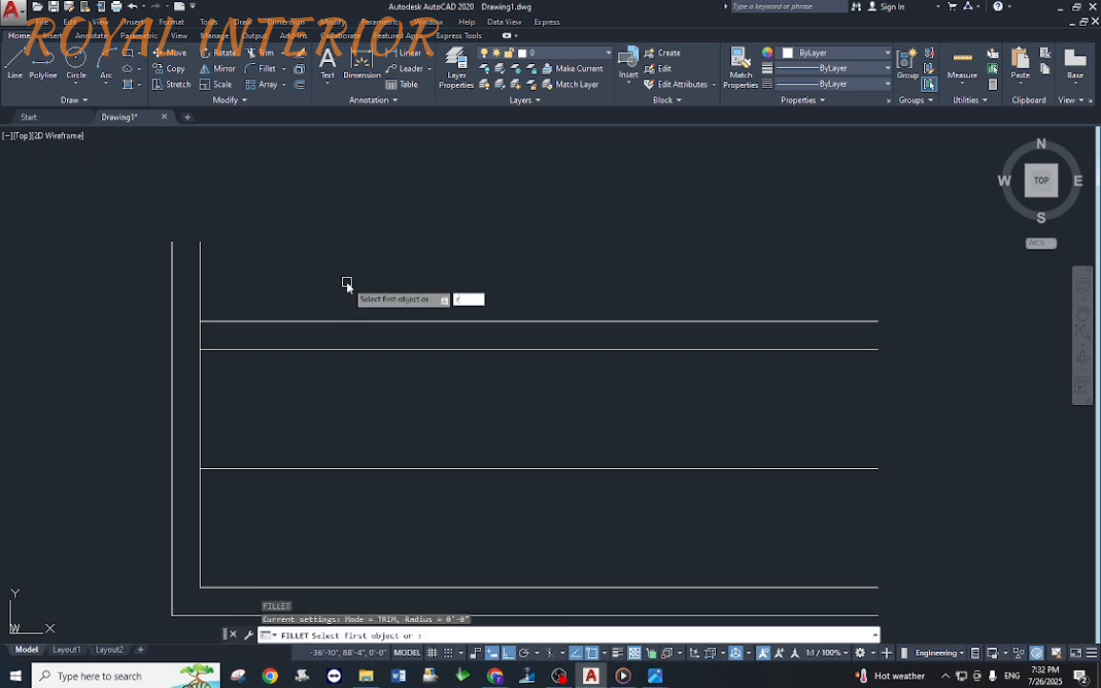
pyautogui.write('r')
pyautogui.press('Return')
pyautogui.write('0')
pyautogui.press('Return')
pyautogui.click(173, 336)
pyautogui.click(224, 321)
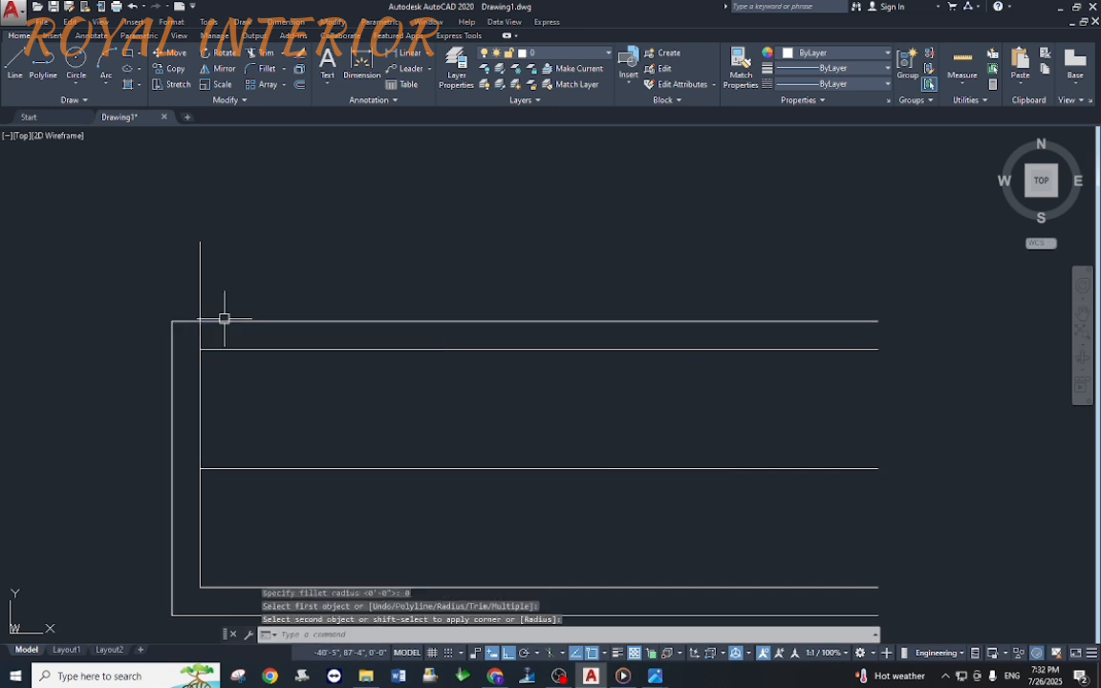
# Step: Fillet the inner vertical line and the upper inner horizontal line with radius 0 to close the inner upper-left corner
pyautogui.press('Return')
pyautogui.write('r')
pyautogui.press('Return')
pyautogui.write('0')
pyautogui.press('Return')
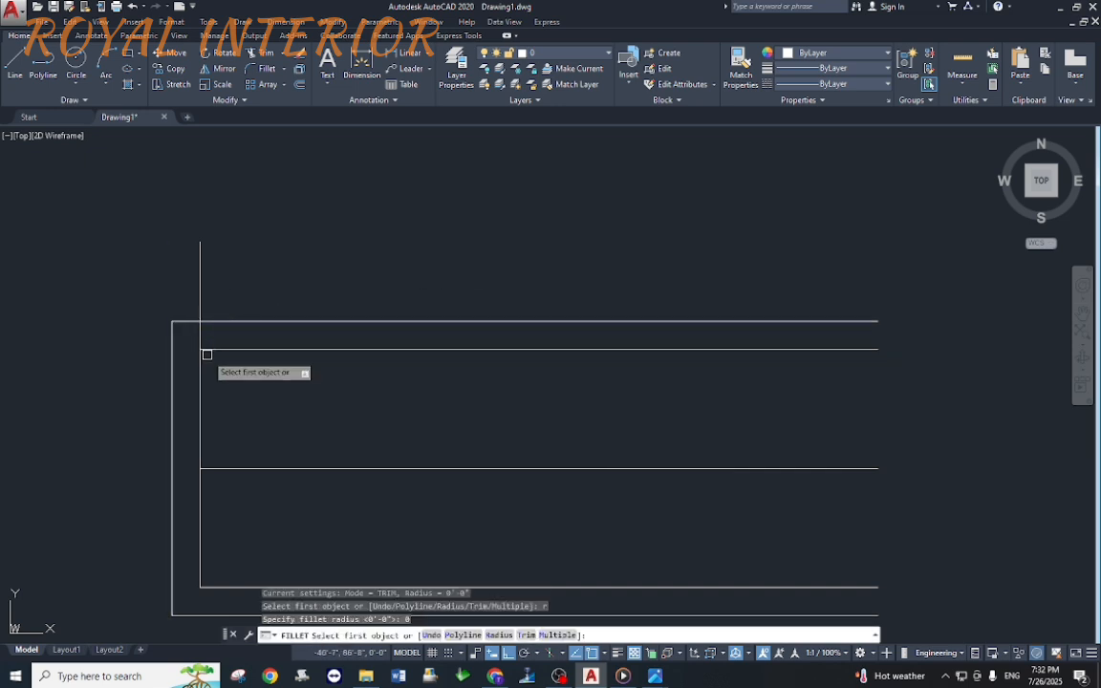
pyautogui.click(203, 356)
pyautogui.click(344, 350)
pyautogui.press('Escape')
# Step: Offset the inner vertical wall line to the right by the distance picked between the middle line and the upper inner wall line
pyautogui.moveTo(372, 479); pyautogui.dragTo(375, 367, button='middle')
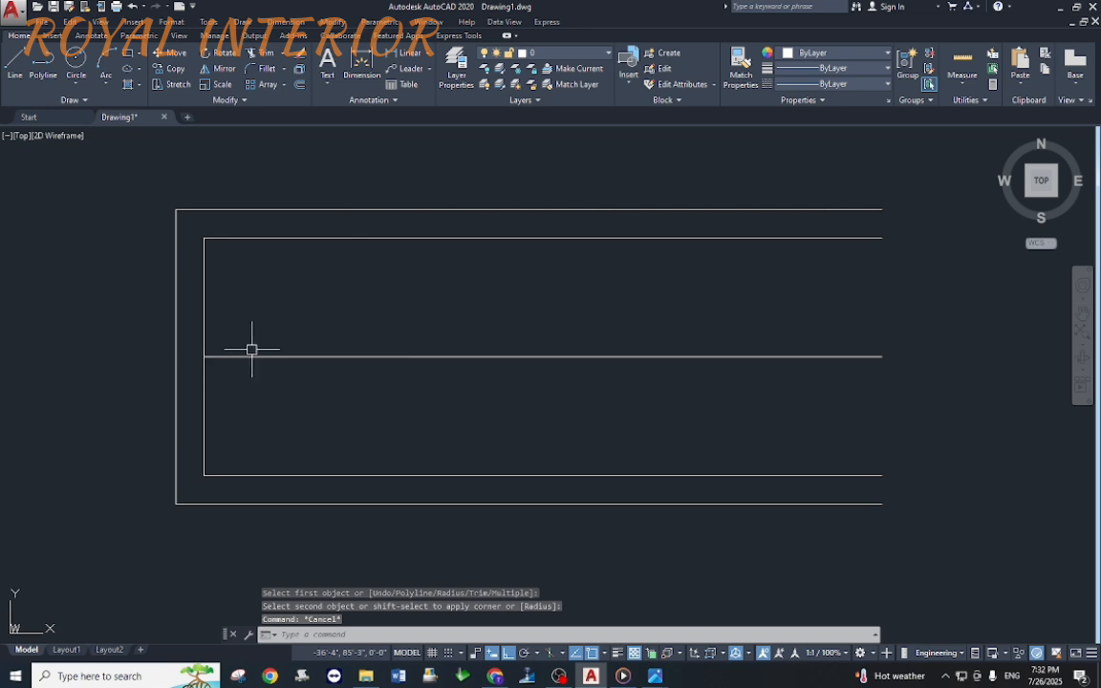
pyautogui.write('o')
pyautogui.press('Return')
pyautogui.click(336, 355)
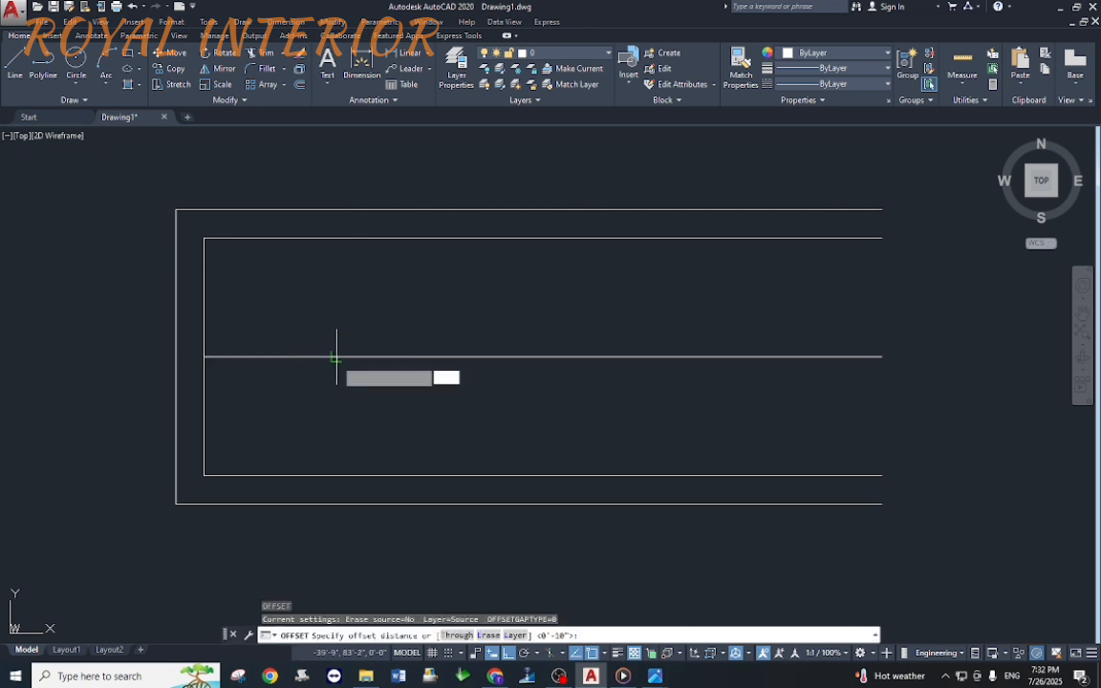
pyautogui.click(336, 238)
pyautogui.click(207, 315)
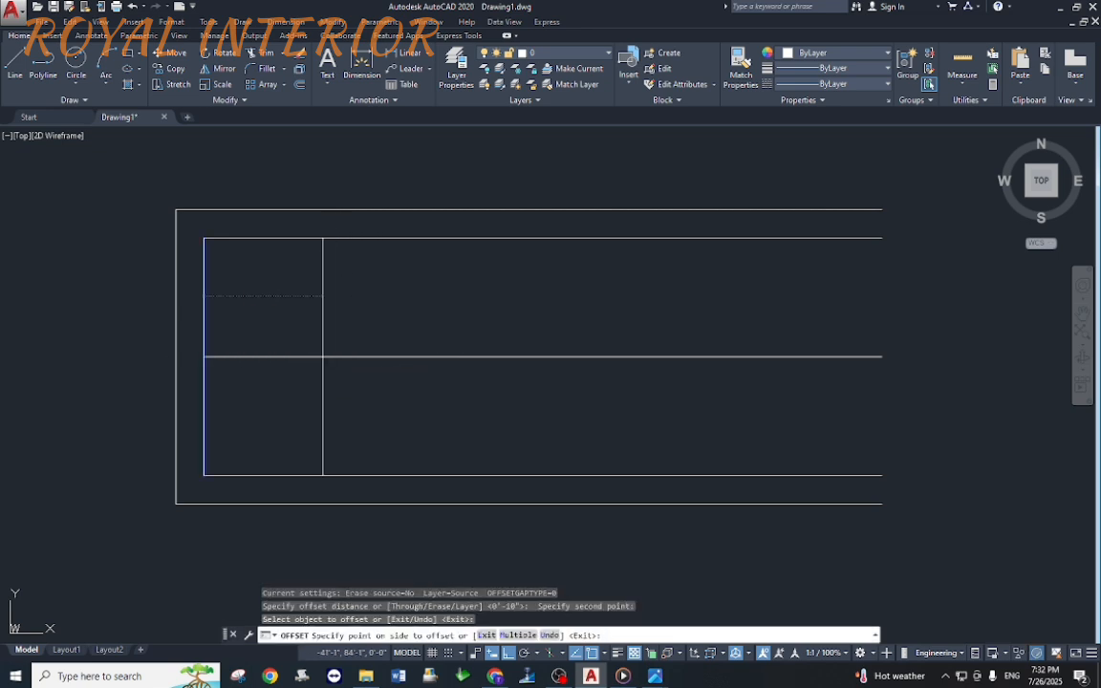
pyautogui.click(306, 304)
pyautogui.press('Escape')
# Step: Trim the part of the middle horizontal line lying between the inner side wall and the new vertical line
pyautogui.write('tr')
pyautogui.press('Return')
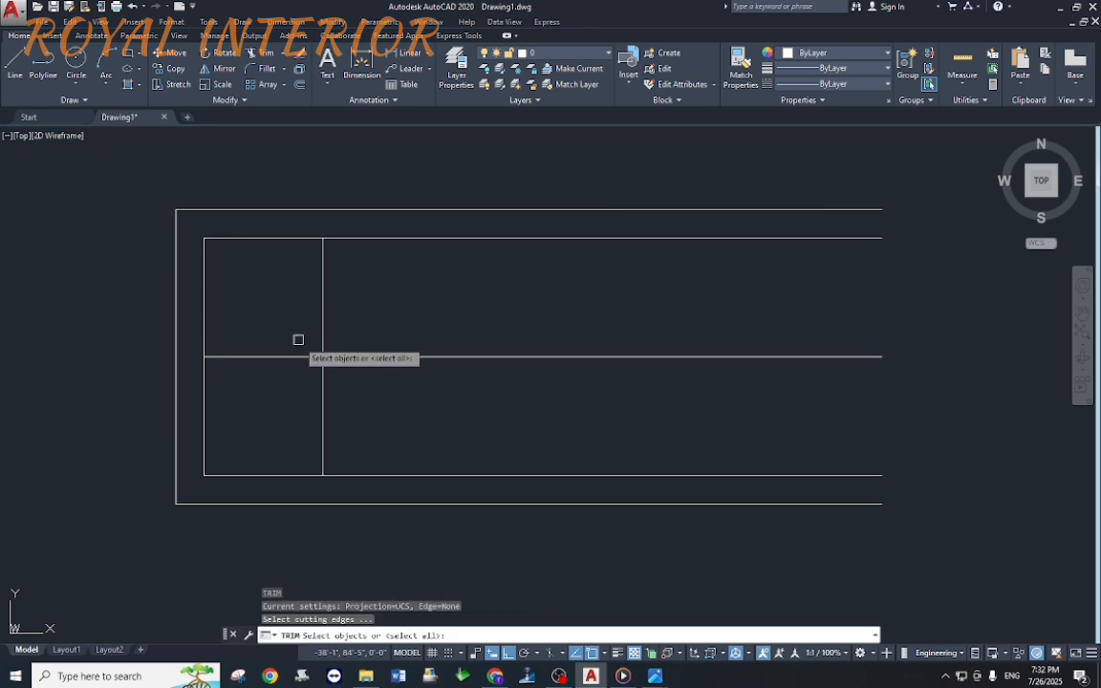
pyautogui.press('Return')
pyautogui.click(300, 357)
pyautogui.press('Escape')
pyautogui.scroll(2, 342, 359)
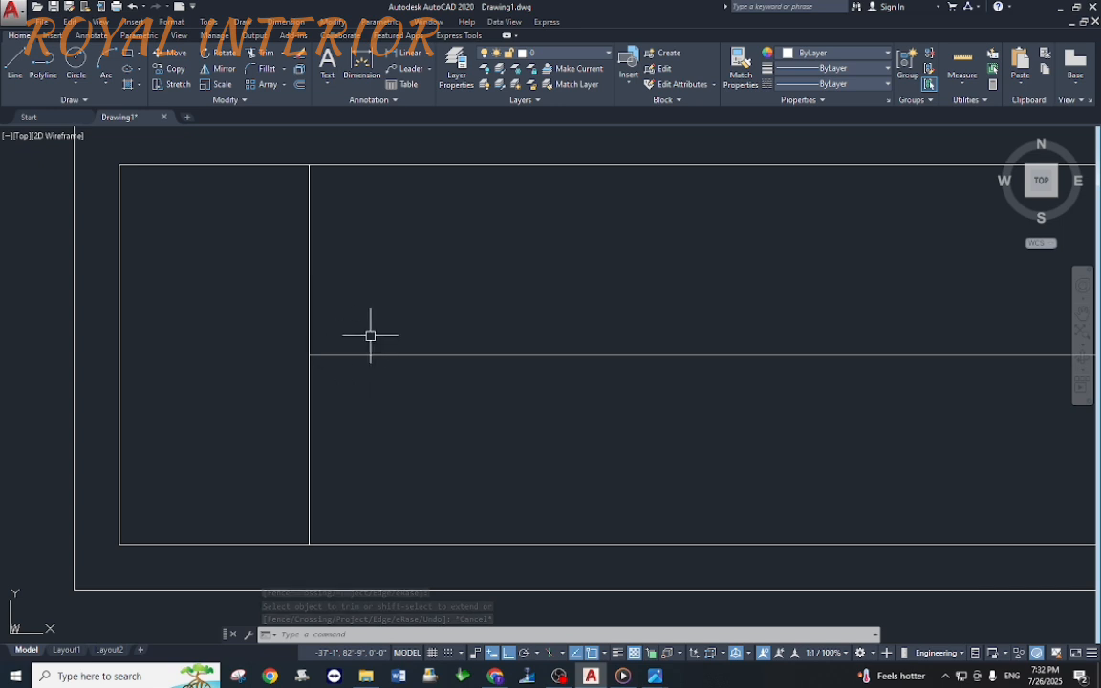
pyautogui.scroll(-4, 331, 343)
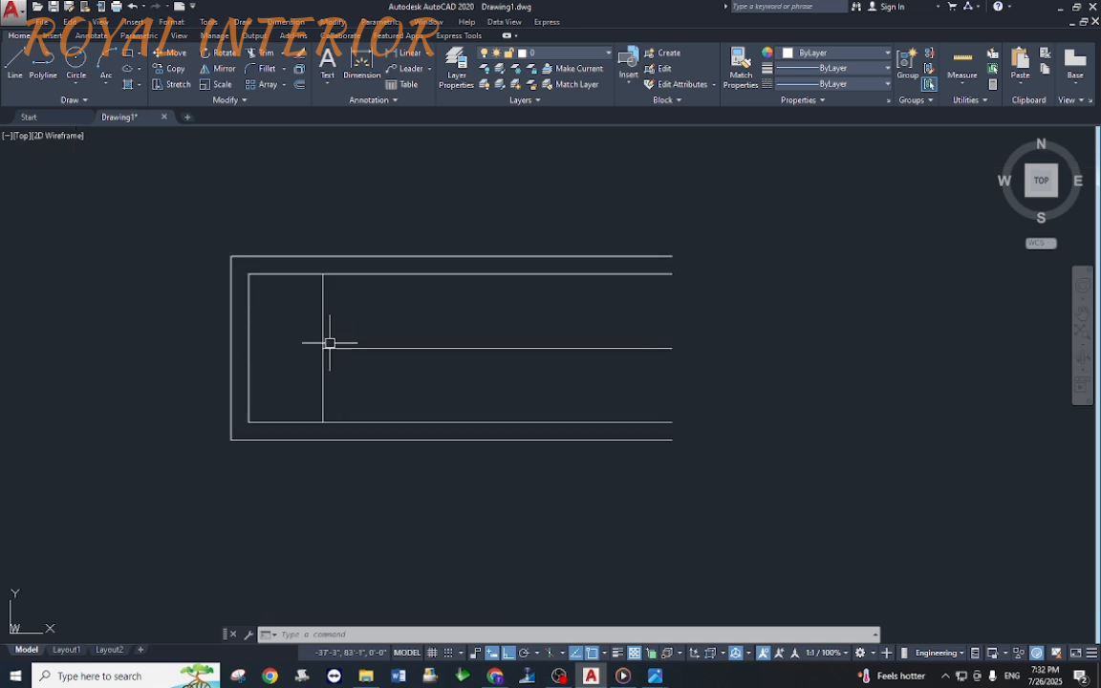
pyautogui.scroll(4, 361, 346)
pyautogui.scroll(-4, 368, 353)
pyautogui.press('Escape')
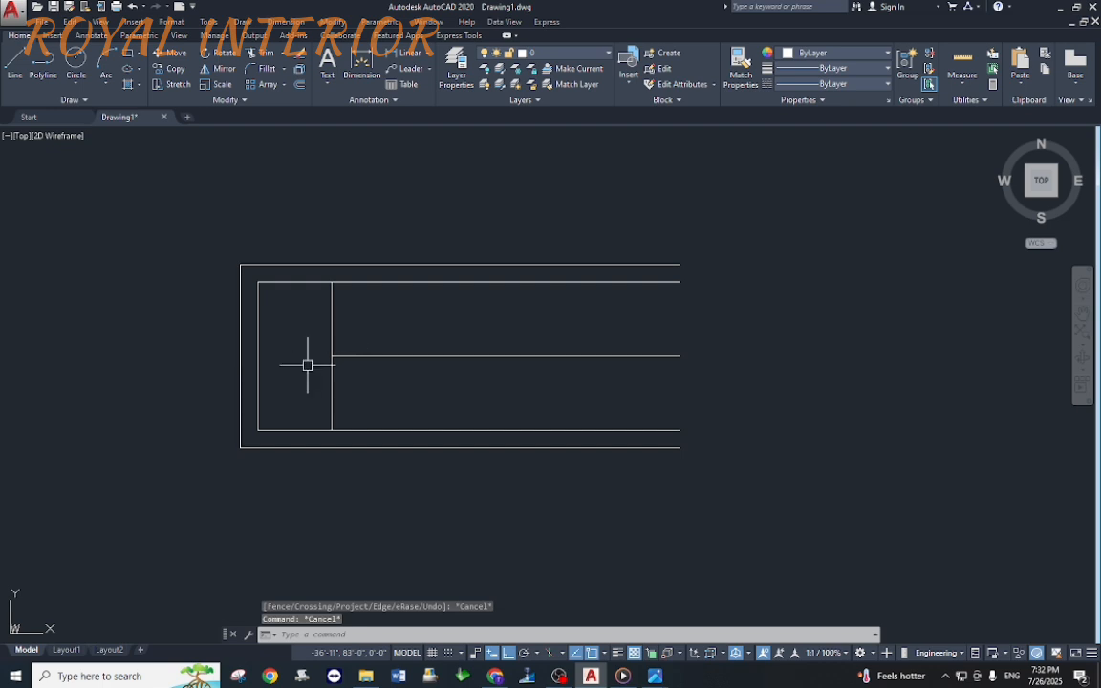
pyautogui.scroll(4, 336, 316)
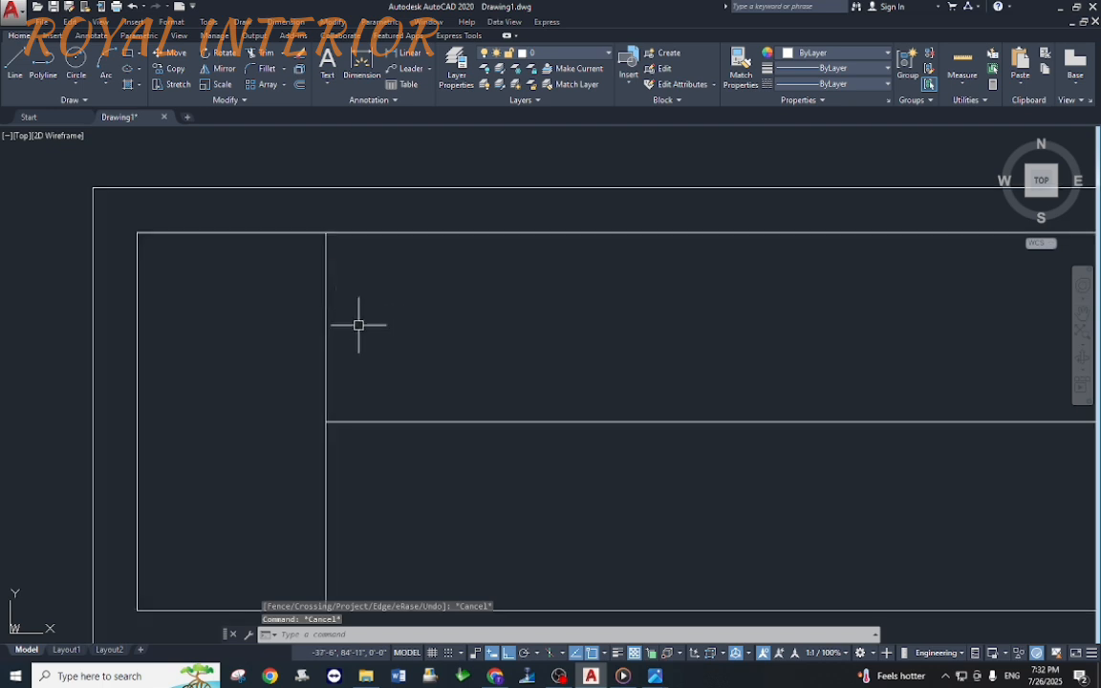
pyautogui.scroll(-4, 359, 325)
# Step: Sketch a stair profile above the plan as a connected line of two risers and two treads ascending to the right
pyautogui.moveTo(358, 322); pyautogui.dragTo(331, 418, button='middle')
pyautogui.write('l')
pyautogui.press('Return')
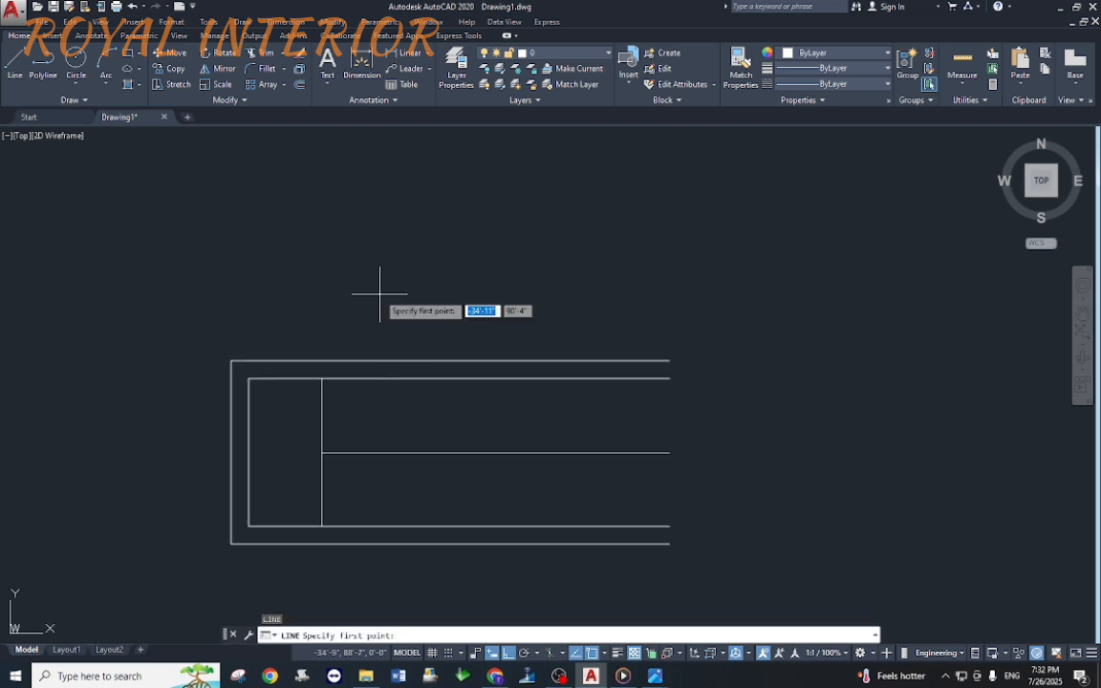
pyautogui.click(373, 280)
pyautogui.click(373, 231)
pyautogui.click(471, 231)
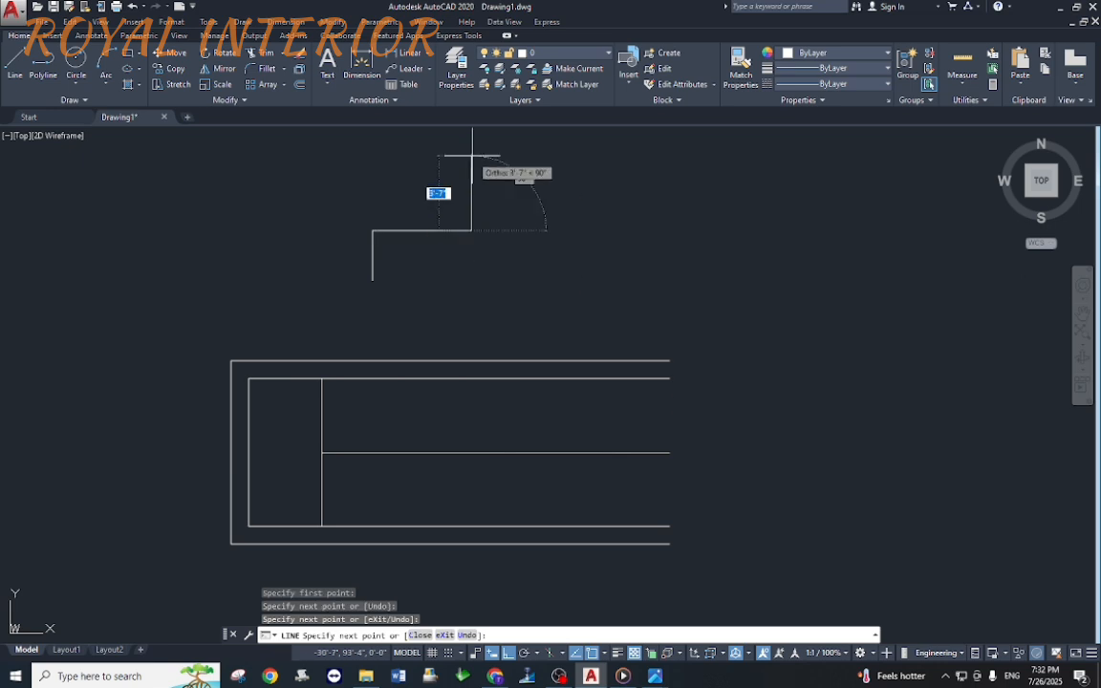
pyautogui.click(471, 155)
pyautogui.moveTo(594, 162); pyautogui.dragTo(573, 264, button='middle')
pyautogui.click(599, 256)
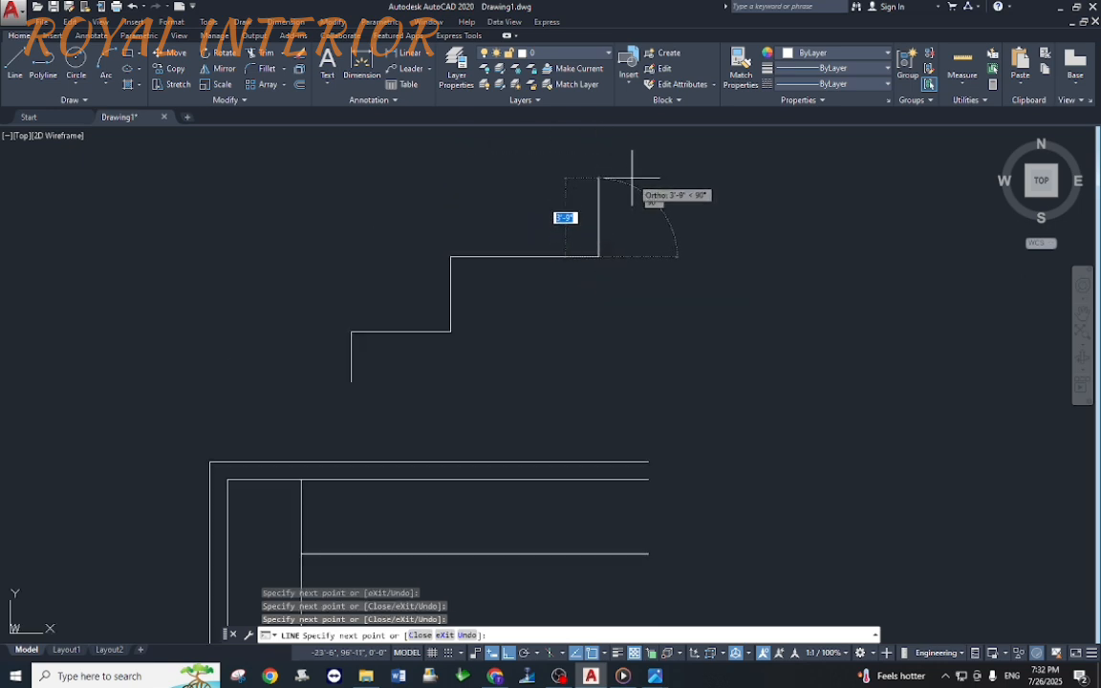
pyautogui.press('Escape')
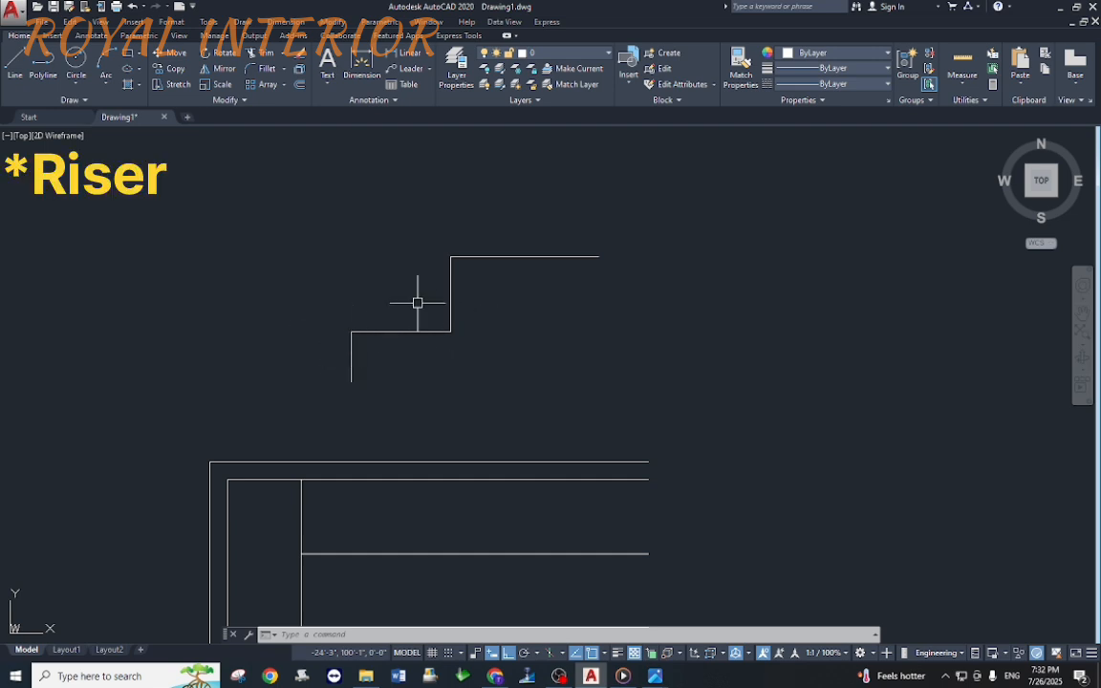
# Step: Erase the four lines of the stair profile sketch above the plan
pyautogui.scroll(-4, 430, 301)
pyautogui.click(553, 250)
pyautogui.click(398, 315)
pyautogui.write('e')
pyautogui.press('Return')
# Step: Offset the landing's vertical edge line 10" to the right seven times in succession to form the stair treads
pyautogui.scroll(5, 387, 362)
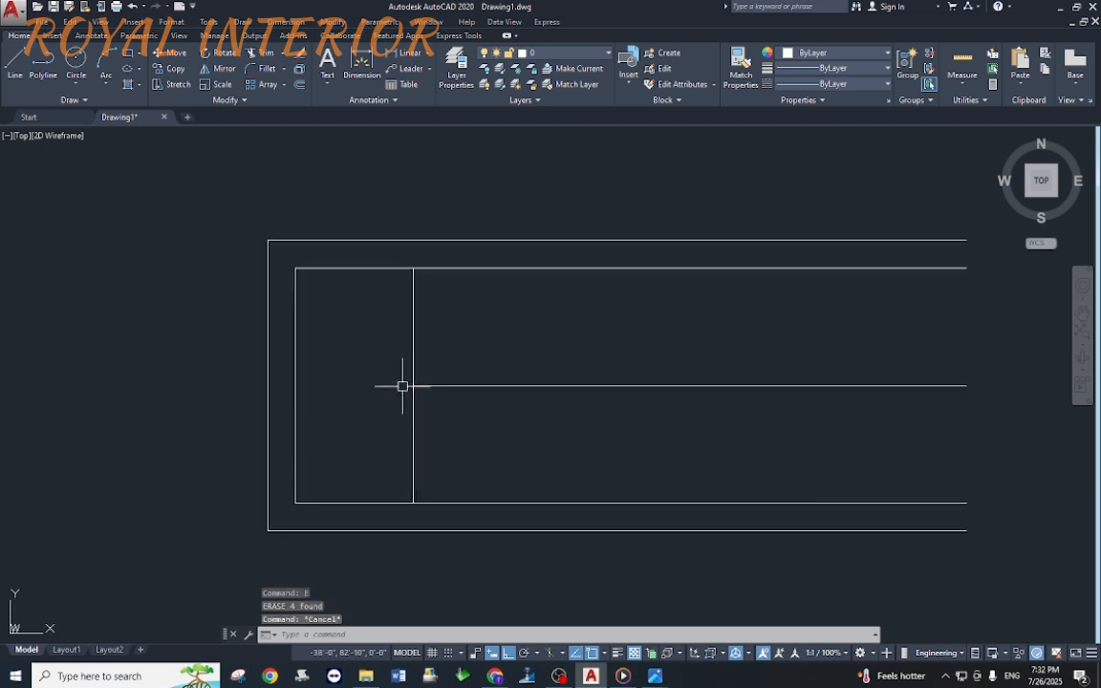
pyautogui.write('o')
pyautogui.press('Return')
pyautogui.write('10')
pyautogui.press('Return')
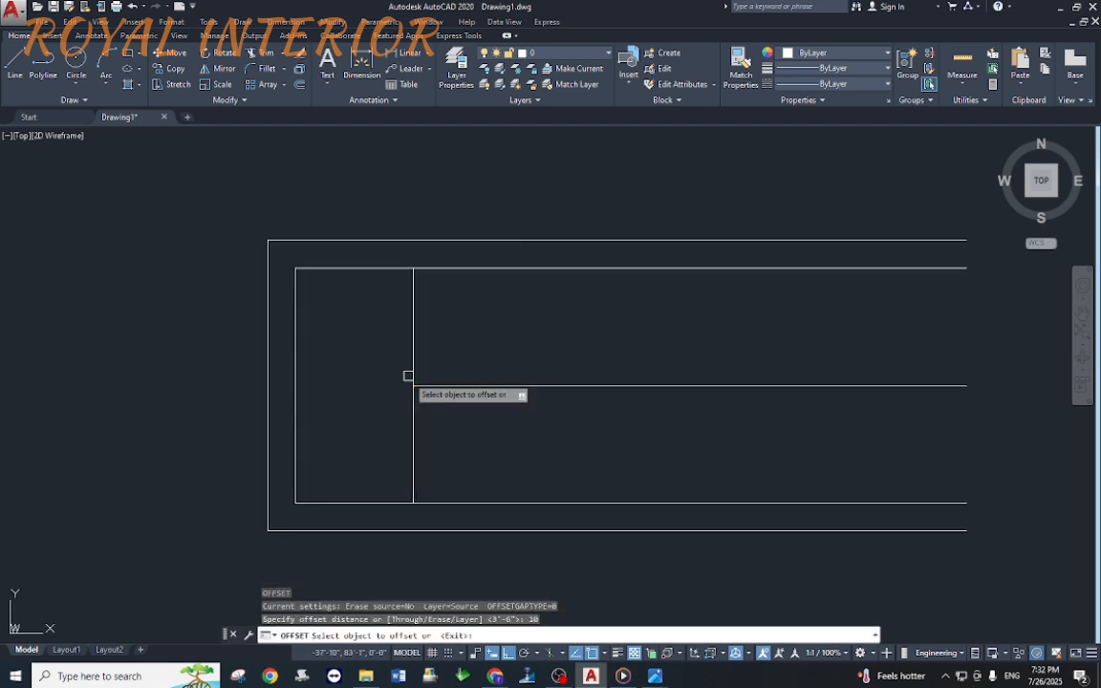
pyautogui.click(413, 423)
pyautogui.click(468, 422)
pyautogui.click(439, 432)
pyautogui.click(472, 437)
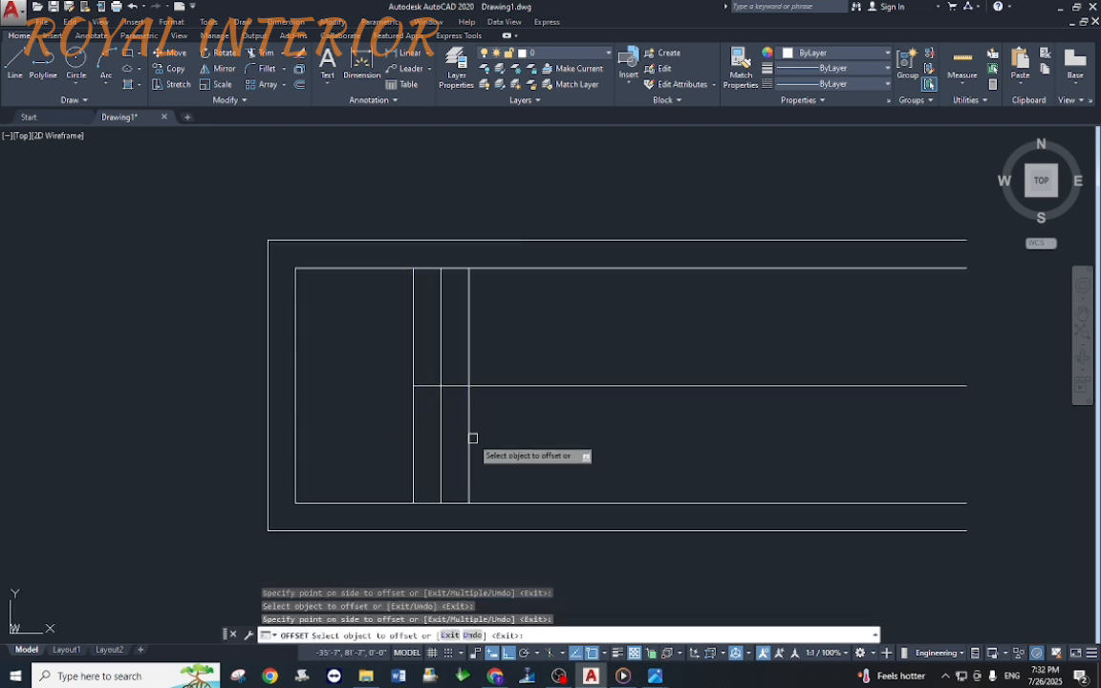
pyautogui.click(470, 438)
pyautogui.click(507, 444)
pyautogui.click(497, 444)
pyautogui.click(528, 442)
pyautogui.click(524, 446)
pyautogui.click(556, 445)
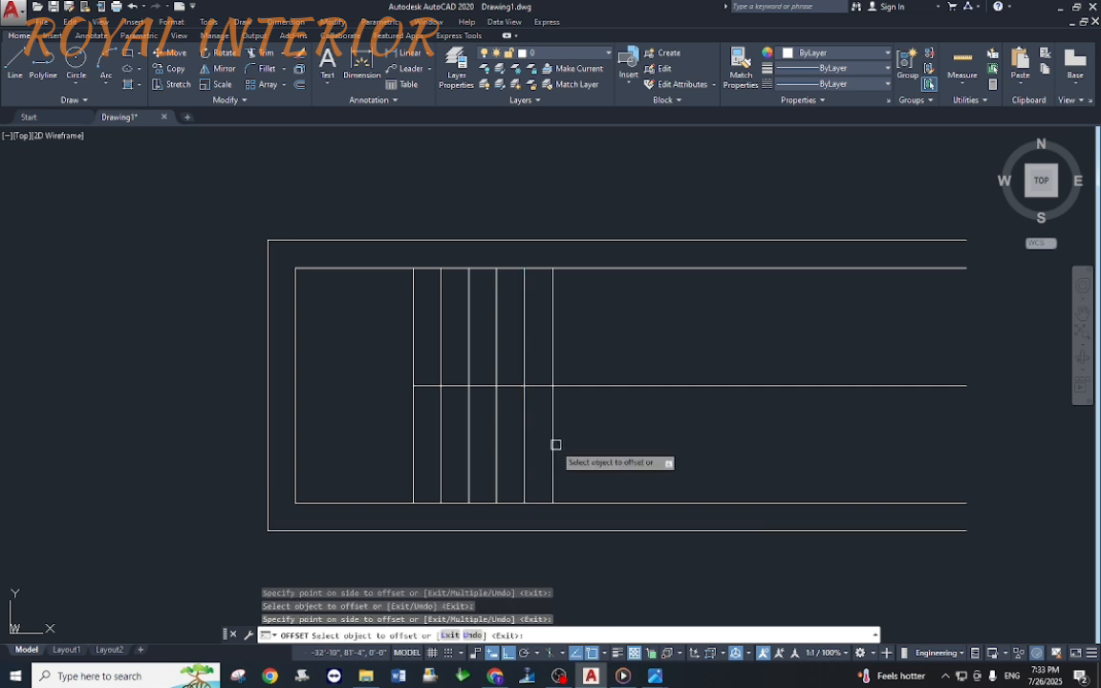
pyautogui.click(554, 445)
pyautogui.click(597, 439)
pyautogui.click(572, 442)
pyautogui.click(580, 442)
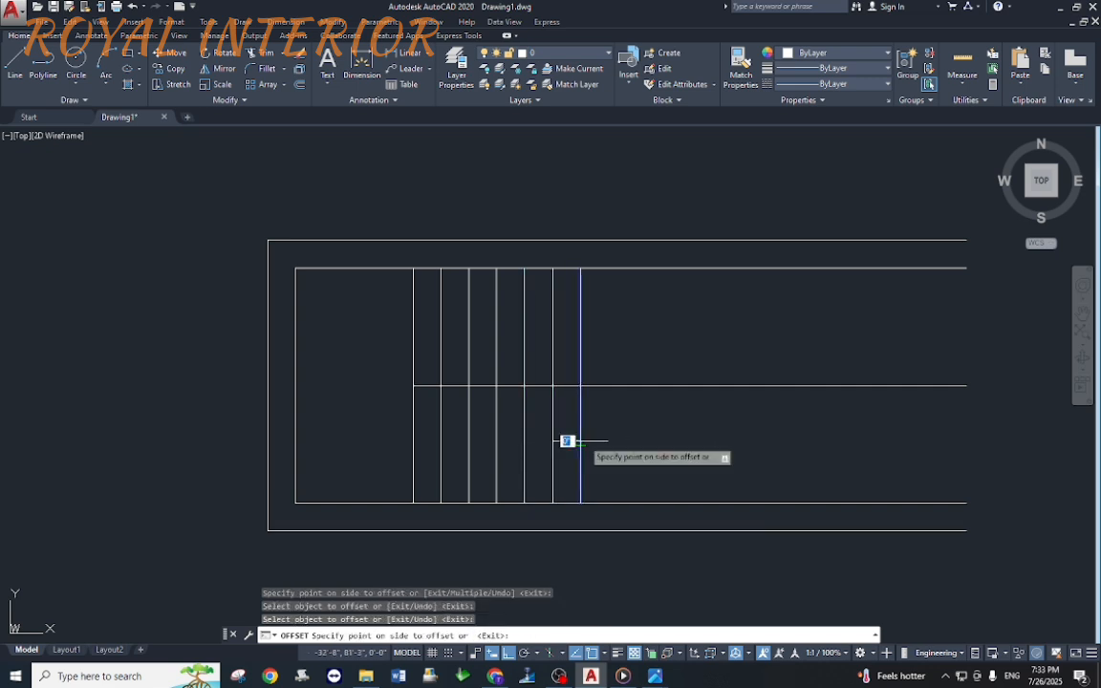
pyautogui.click(653, 437)
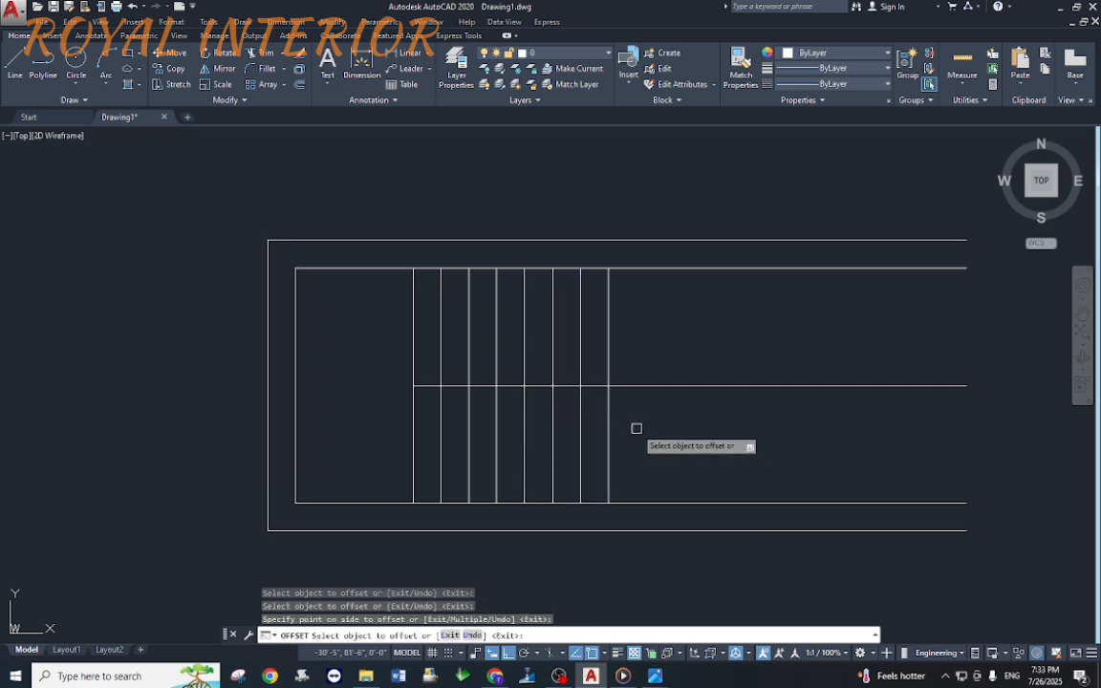
pyautogui.moveTo(637, 430); pyautogui.dragTo(571, 440, button='middle')
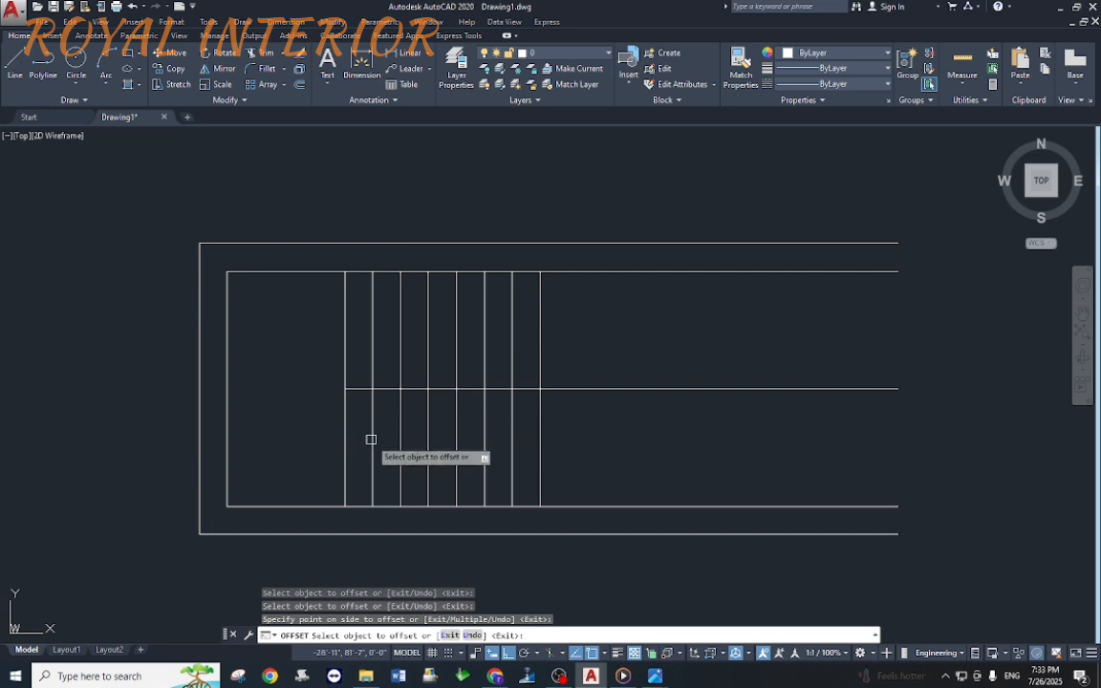
# Step: Offset the last tread line 10" to the right, repeating from each new line to add five more treads
pyautogui.click(541, 432)
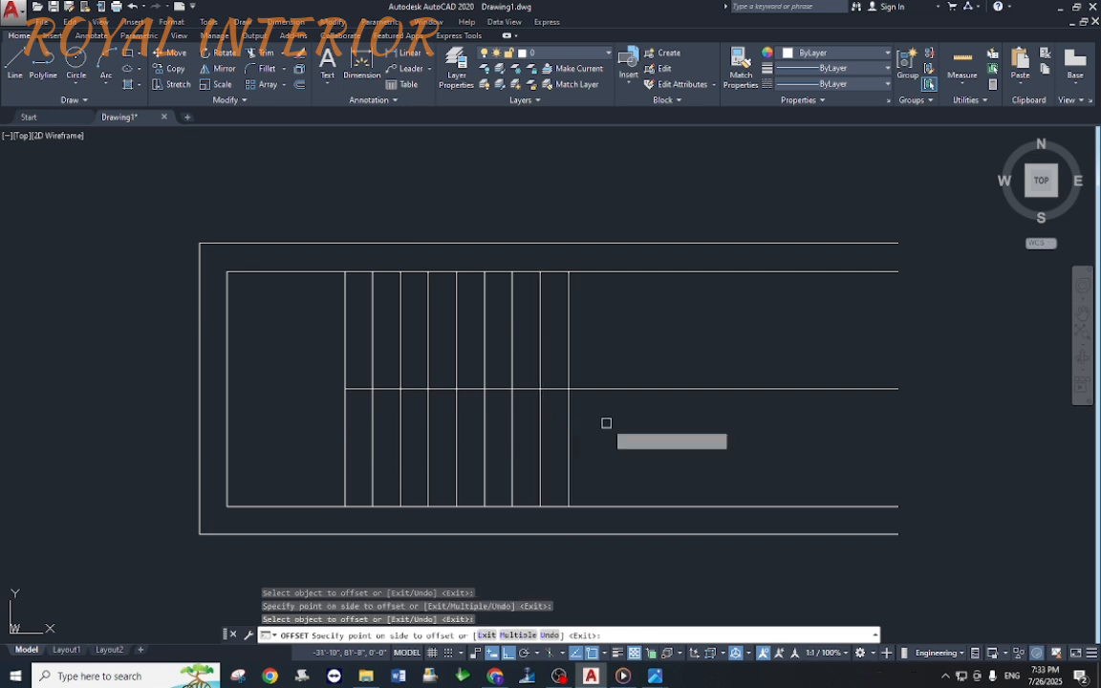
pyautogui.click(579, 430)
pyautogui.click(572, 431)
pyautogui.click(608, 424)
pyautogui.click(600, 425)
pyautogui.click(634, 422)
pyautogui.click(627, 430)
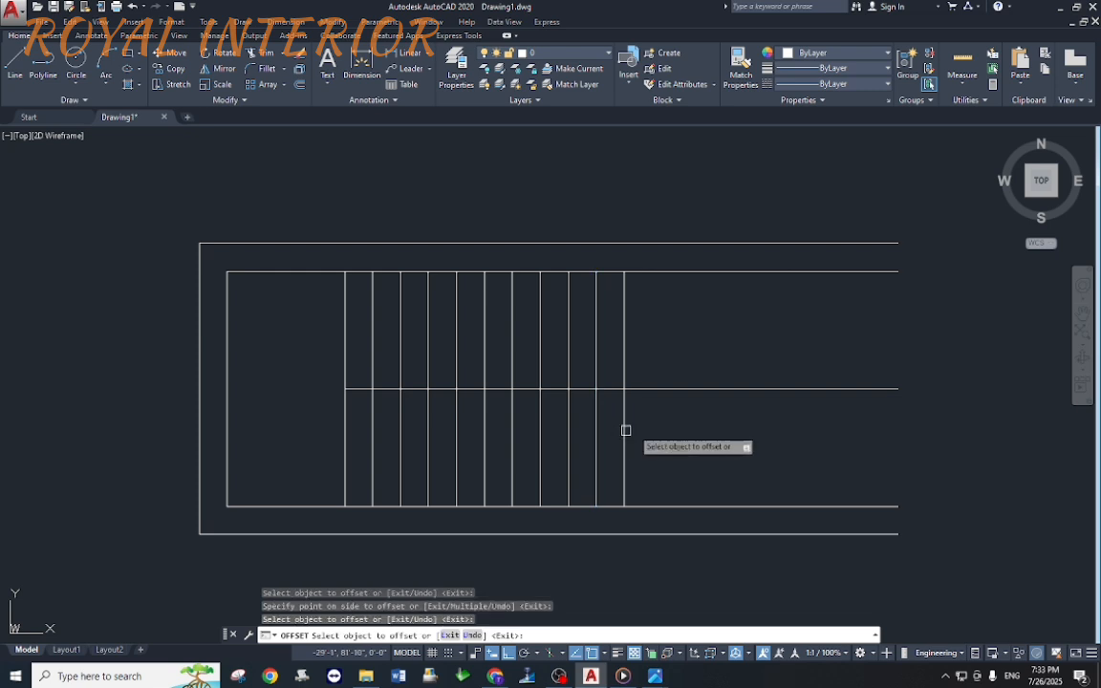
pyautogui.click(657, 431)
pyautogui.click(626, 440)
pyautogui.click(654, 436)
pyautogui.press('Escape')
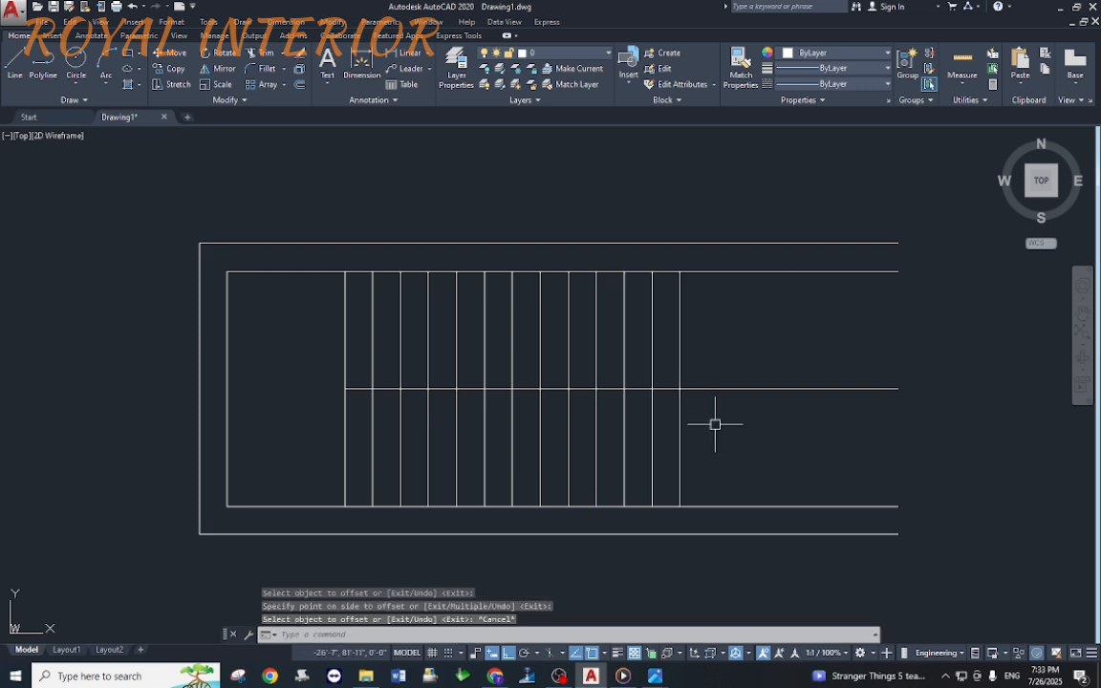
# Step: Offset the last tread line 5'-0" to the right to form the closing edge of the stairwell
pyautogui.moveTo(695, 362); pyautogui.dragTo(685, 380, button='middle')
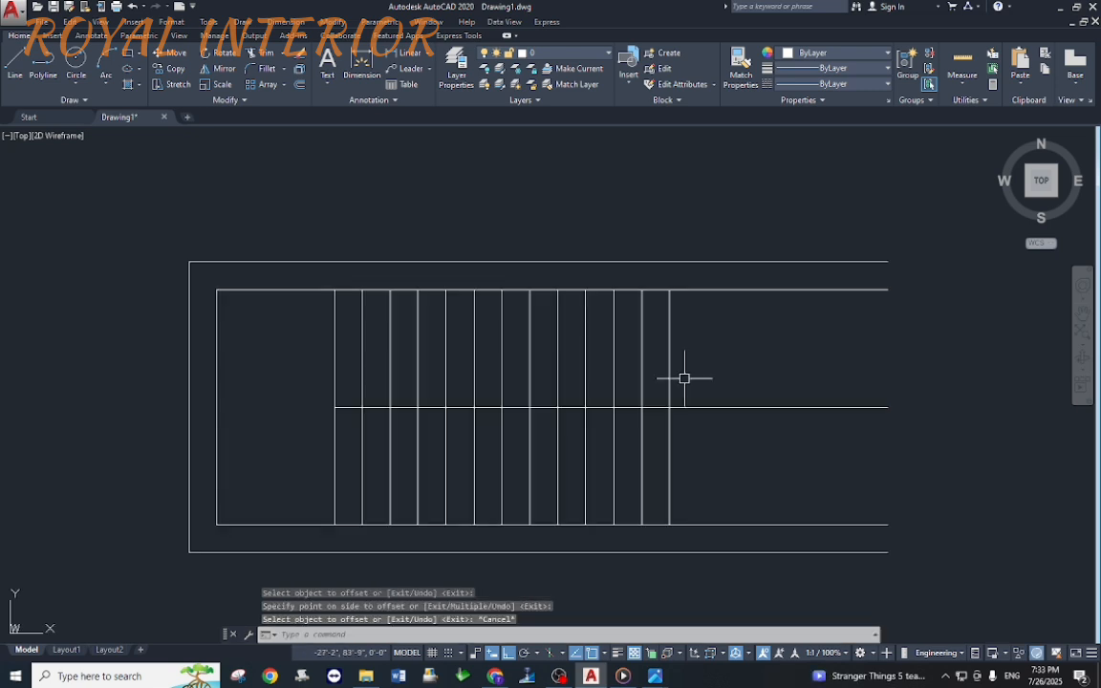
pyautogui.press('Escape')
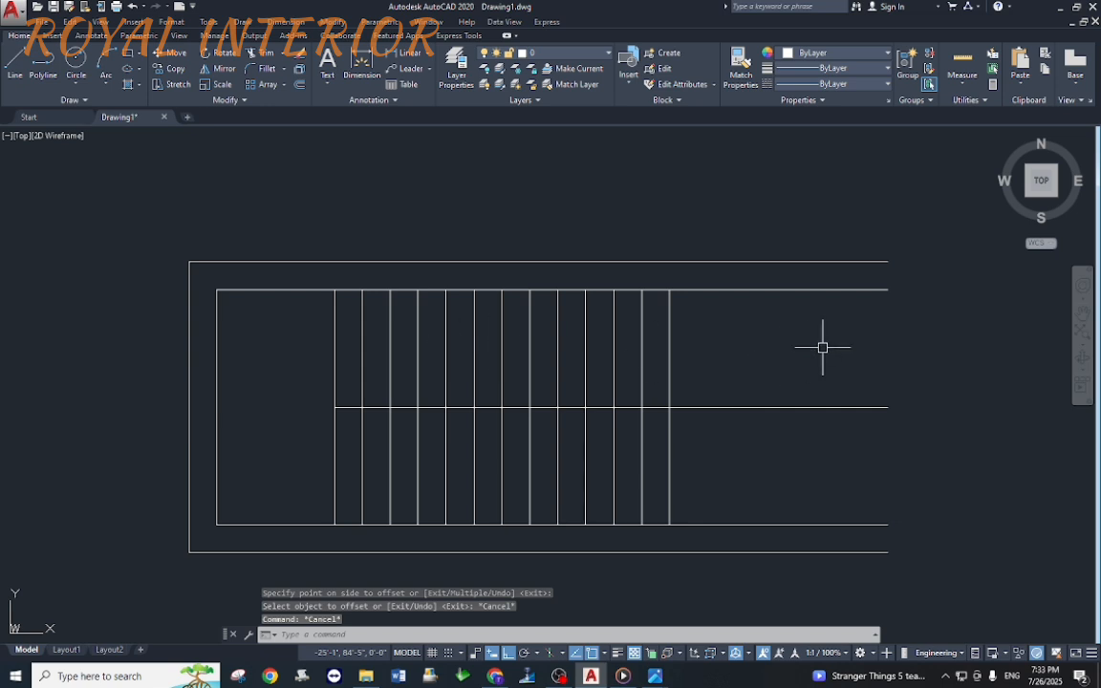
pyautogui.press('Escape')
pyautogui.moveTo(737, 331); pyautogui.dragTo(679, 348, button='middle')
pyautogui.press('Escape')
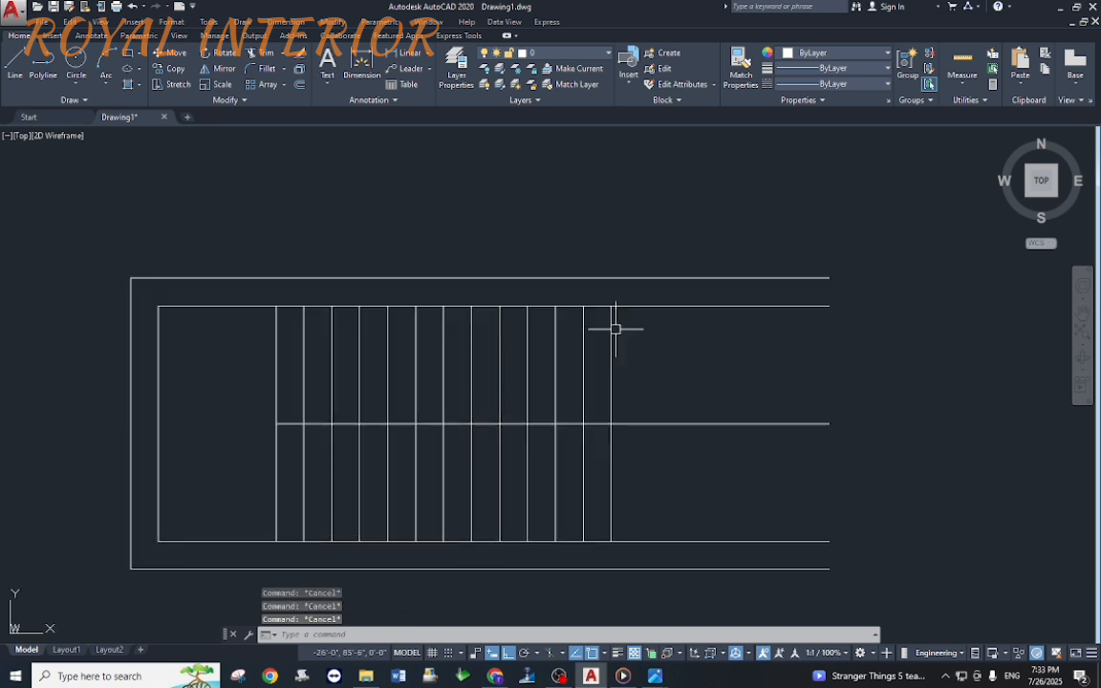
pyautogui.press('Return')
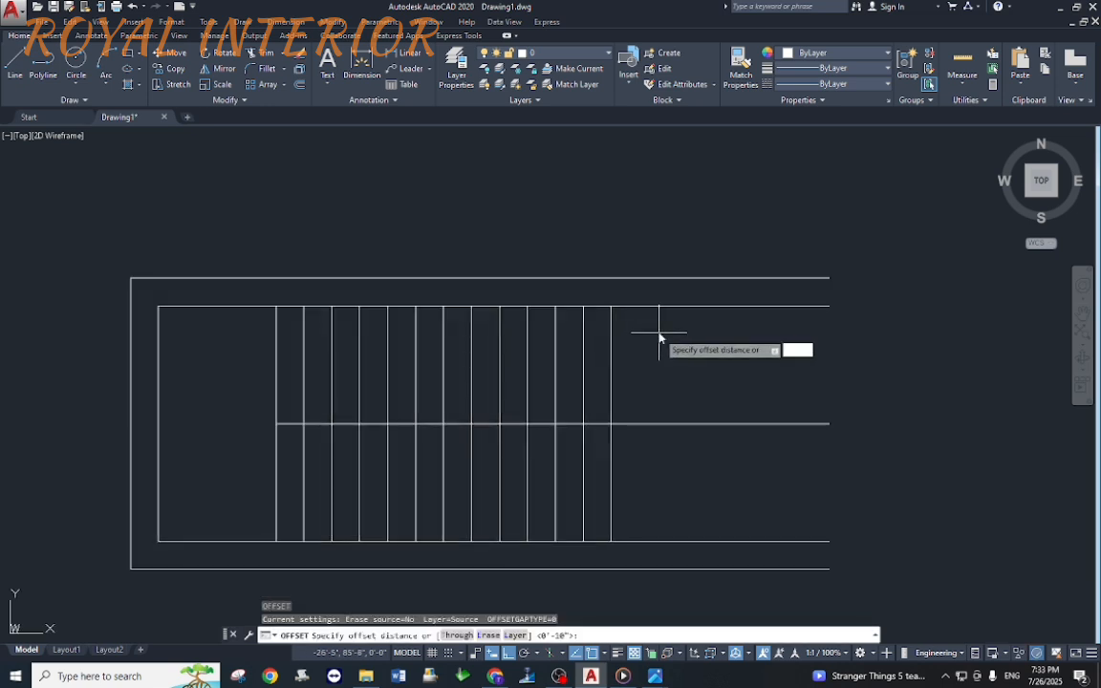
pyautogui.press('Return')
pyautogui.click(613, 356)
pyautogui.click(794, 327)
pyautogui.press('Escape')
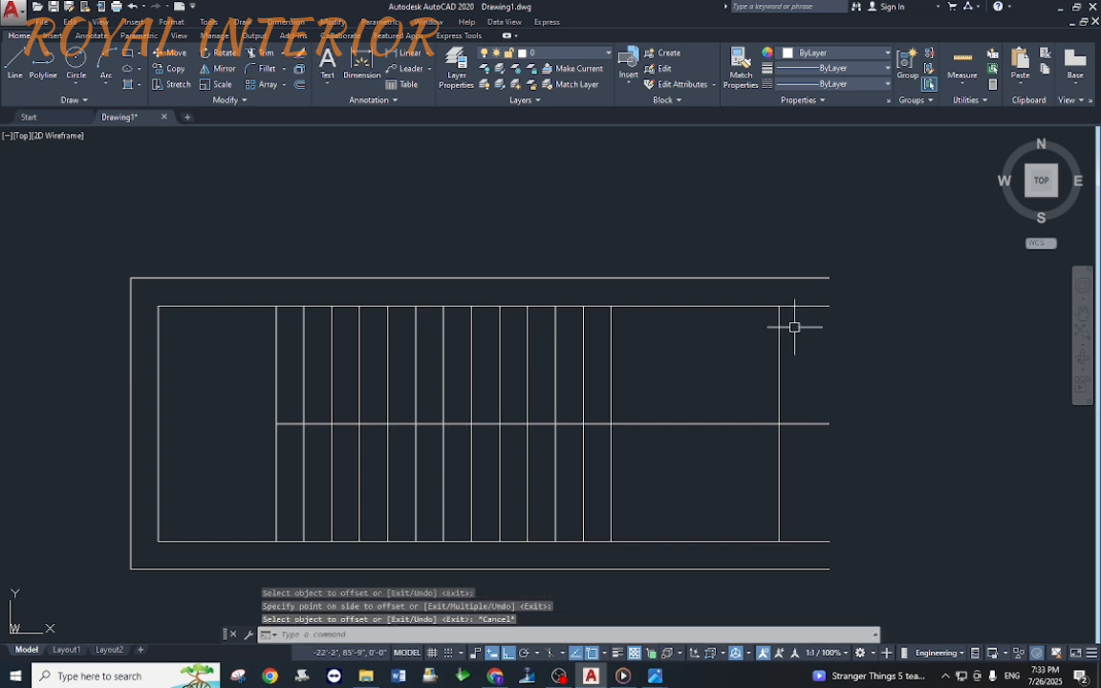
# Step: Extend both ends of the new vertical line to the upper and lower outer wall lines
pyautogui.write('ex')
pyautogui.press('Return')
pyautogui.press('Return')
pyautogui.click(787, 336)
pyautogui.click(782, 482)
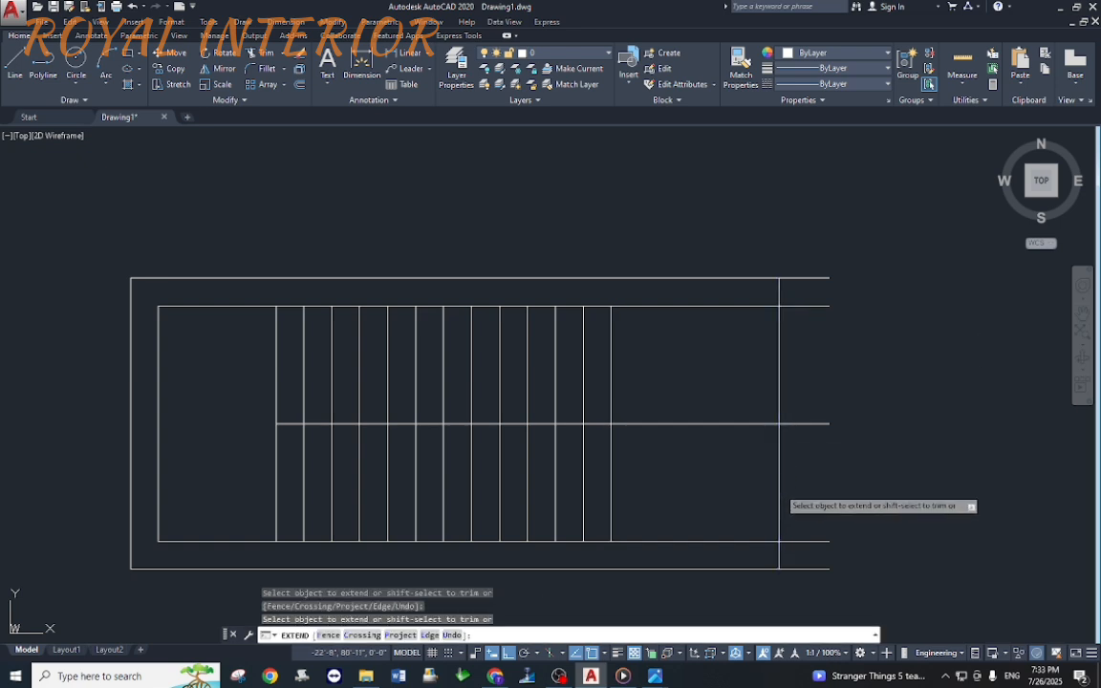
pyautogui.press('Escape')
# Step: Trim the wall lines beyond the new vertical line, and the middle line between it and the last tread
pyautogui.write('tr')
pyautogui.press('Return')
pyautogui.click(831, 589)
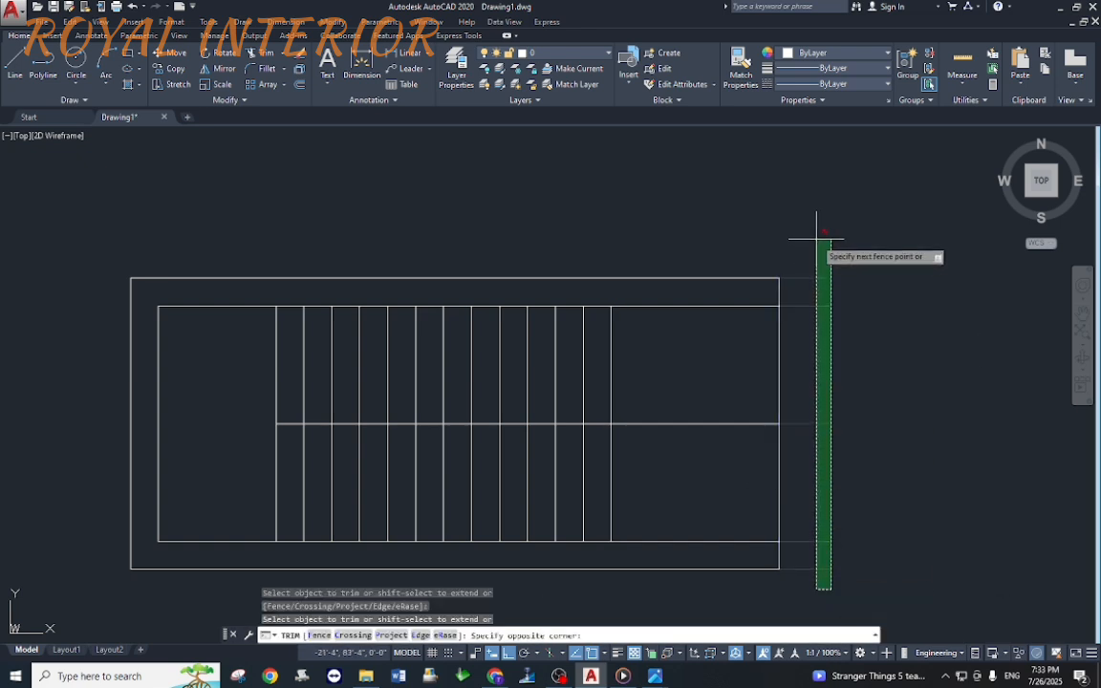
pyautogui.click(818, 238)
pyautogui.press('Escape')
pyautogui.scroll(-1, 704, 431)
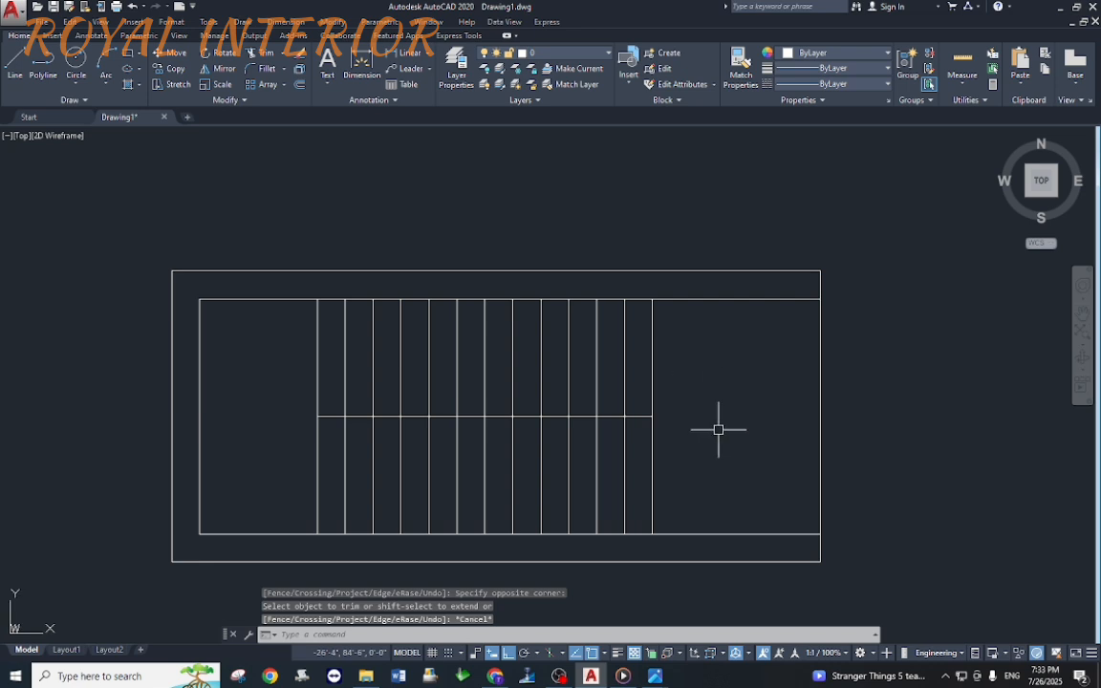
# Step: Draw a short vertical line across the upper wall's thickness, near the closing edge on the right
pyautogui.scroll(1, 695, 400)
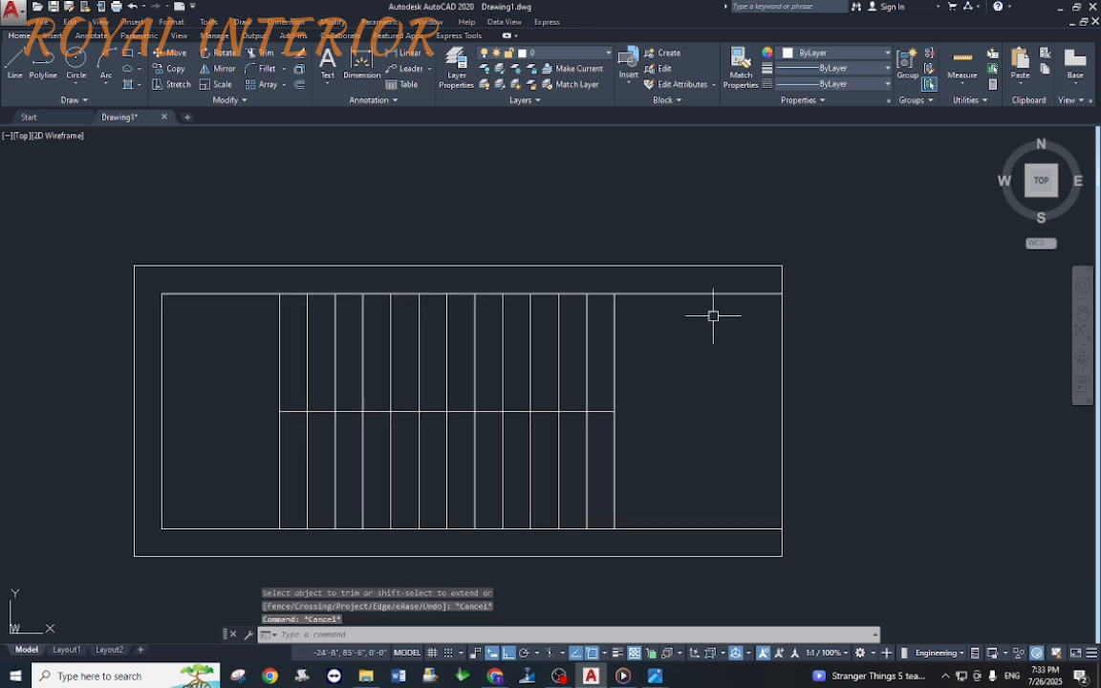
pyautogui.write('l')
pyautogui.press('Return')
pyautogui.click(766, 294)
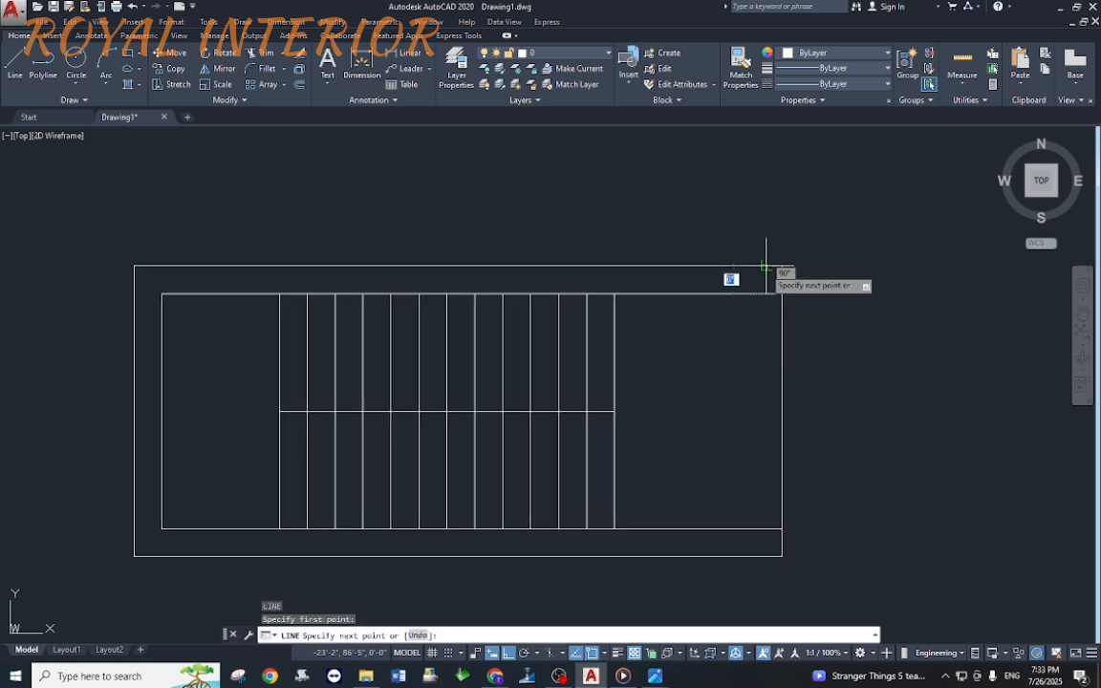
pyautogui.click(766, 266)
pyautogui.press('Escape')
# Step: Offset the short line in the upper wall 3'3 to the left to mark the opening's other side
pyautogui.write('o')
pyautogui.press('Return')
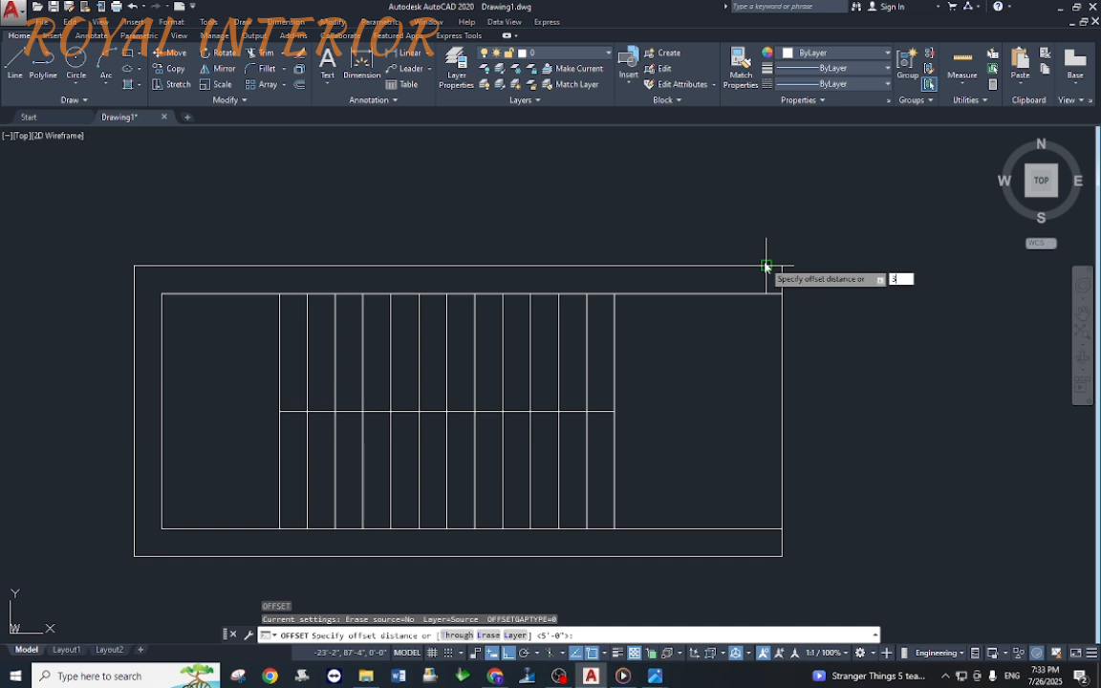
pyautogui.write("3'")
pyautogui.press('Return')
pyautogui.click(766, 280)
pyautogui.click(707, 281)
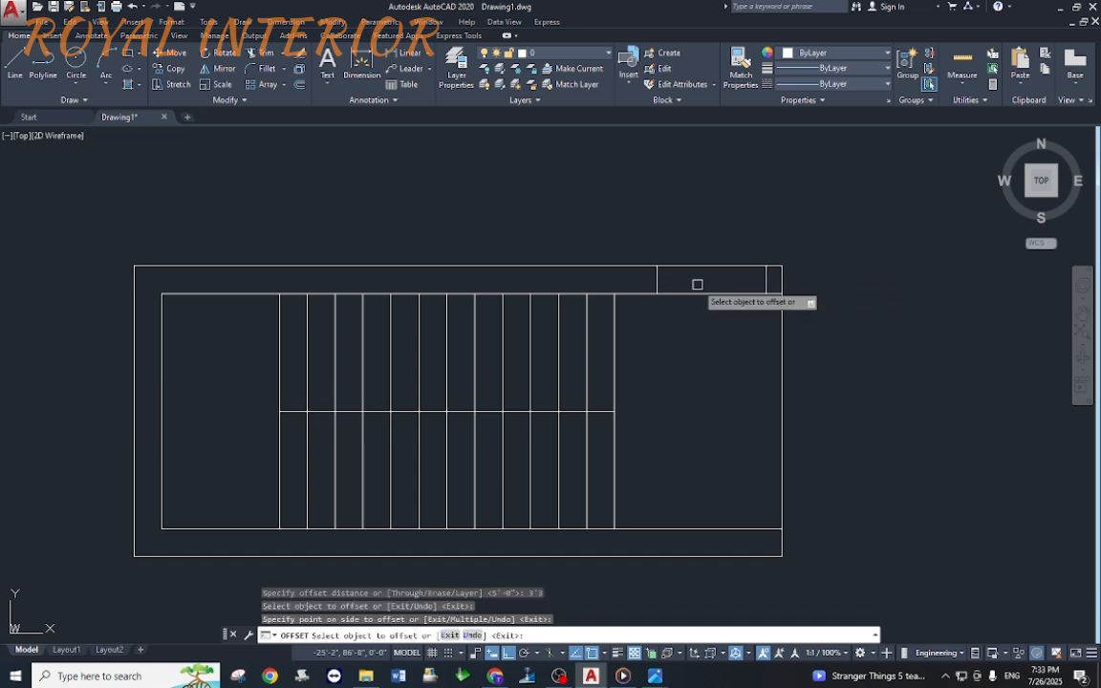
pyautogui.press('Escape')
# Step: Trim the upper wall's outer line between the two short vertical lines to cut the opening
pyautogui.write('l')
pyautogui.press('Return')
pyautogui.press('Escape')
pyautogui.scroll(2, 780, 252)
pyautogui.write('tr')
pyautogui.press('Return')
pyautogui.press('Return')
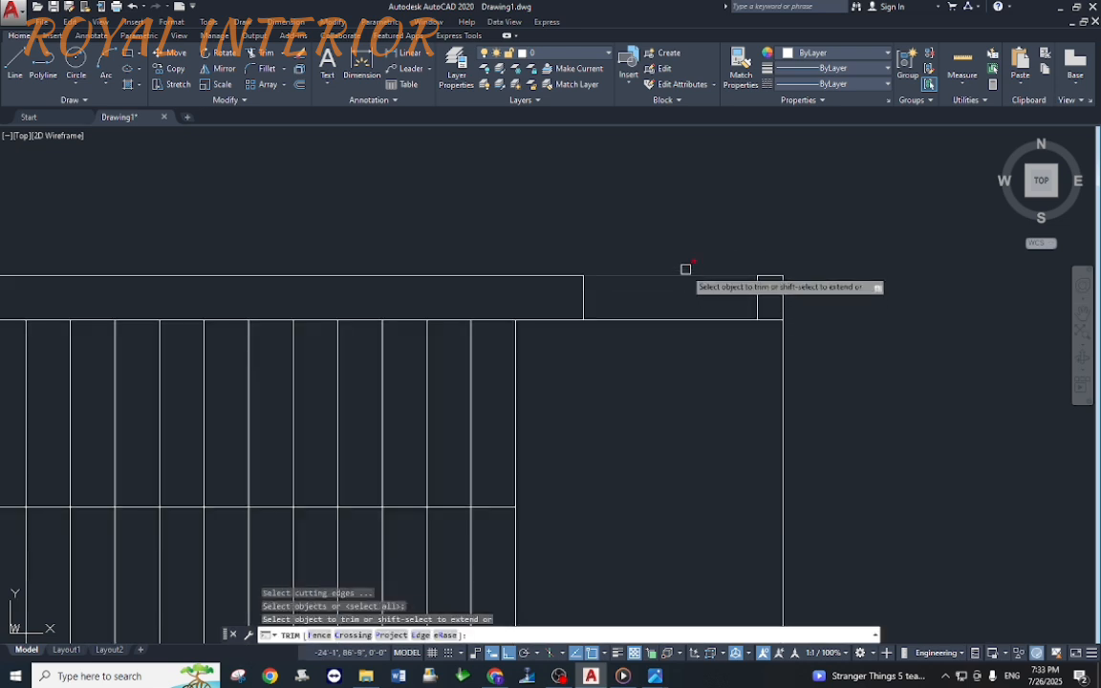
pyautogui.click(683, 276)
pyautogui.click(675, 286)
pyautogui.press('Escape')
# Step: Add a vertical linear dimension for the stairwell's inner width, placed outside the wall on the landing side
pyautogui.scroll(-4, 727, 277)
pyautogui.scroll(-2, 556, 317)
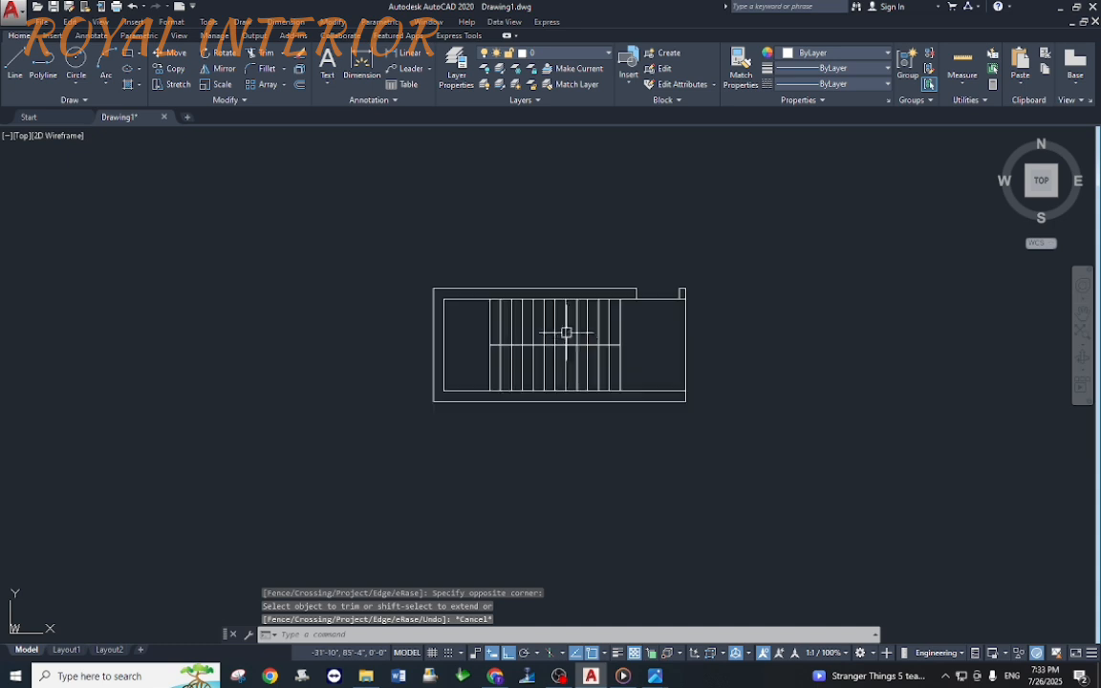
pyautogui.scroll(4, 604, 313)
pyautogui.moveTo(458, 310); pyautogui.dragTo(538, 309, button='middle')
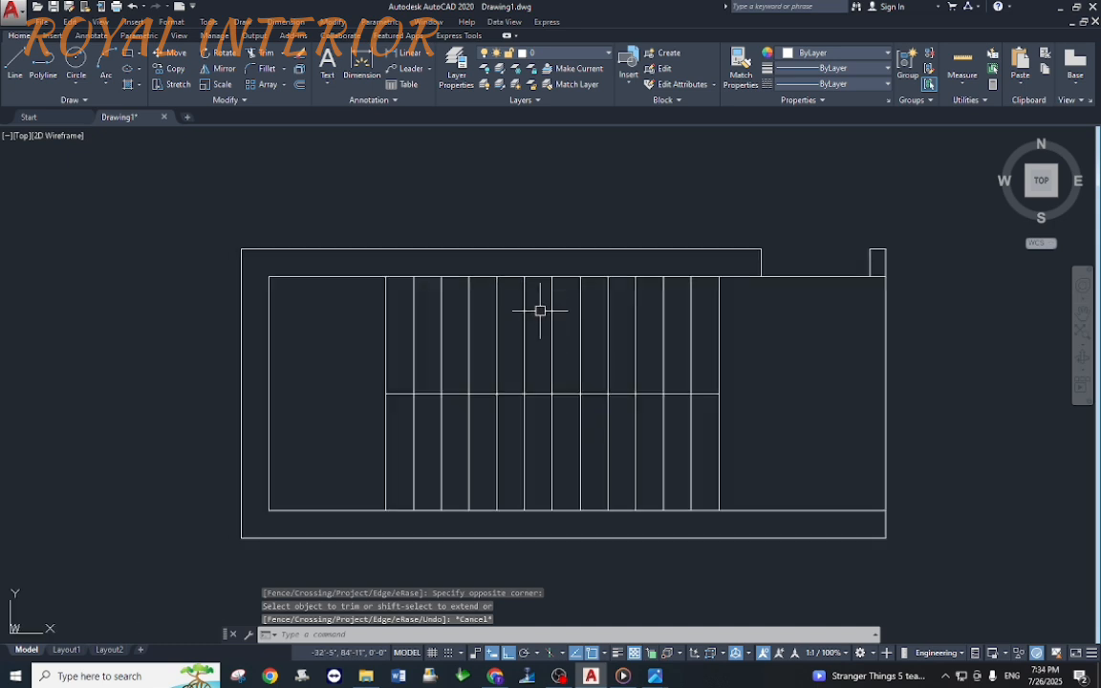
pyautogui.click(410, 55)
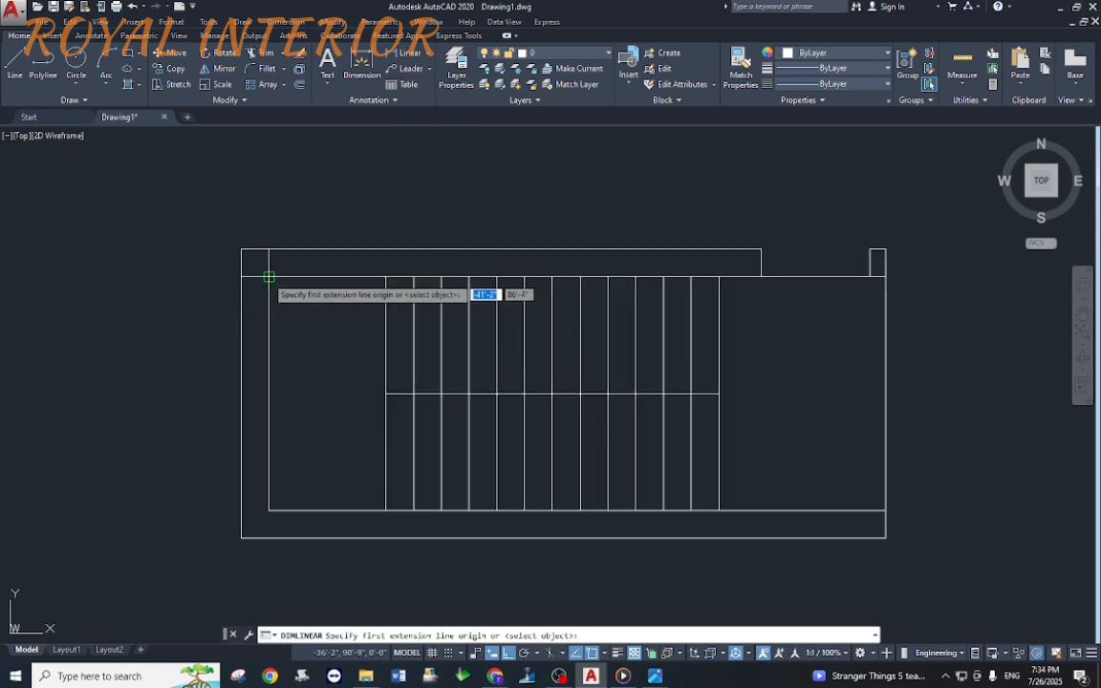
pyautogui.click(268, 278)
pyautogui.click(269, 510)
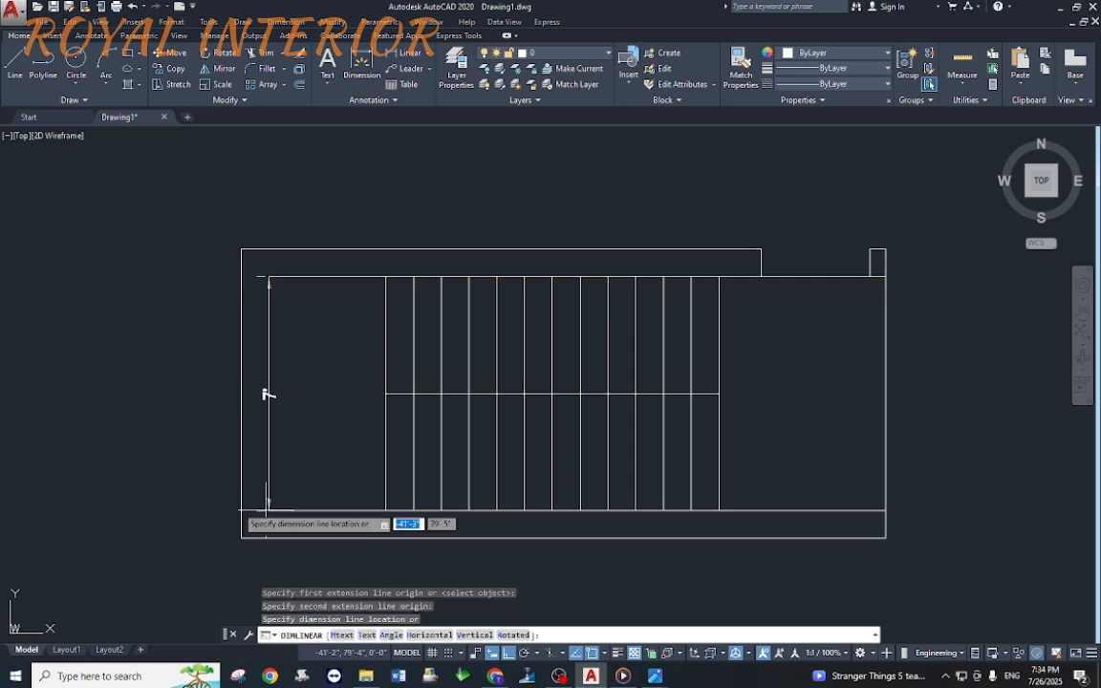
pyautogui.click(216, 392)
# Step: Add a horizontal linear dimension for the landing's depth, placed below the lower wall
pyautogui.moveTo(260, 491)
pyautogui.mouseDown(button='middle')
pyautogui.moveTo(378, 420)
pyautogui.moveTo(349, 389)
pyautogui.mouseUp(button='middle')
pyautogui.scroll(2, 370, 297)
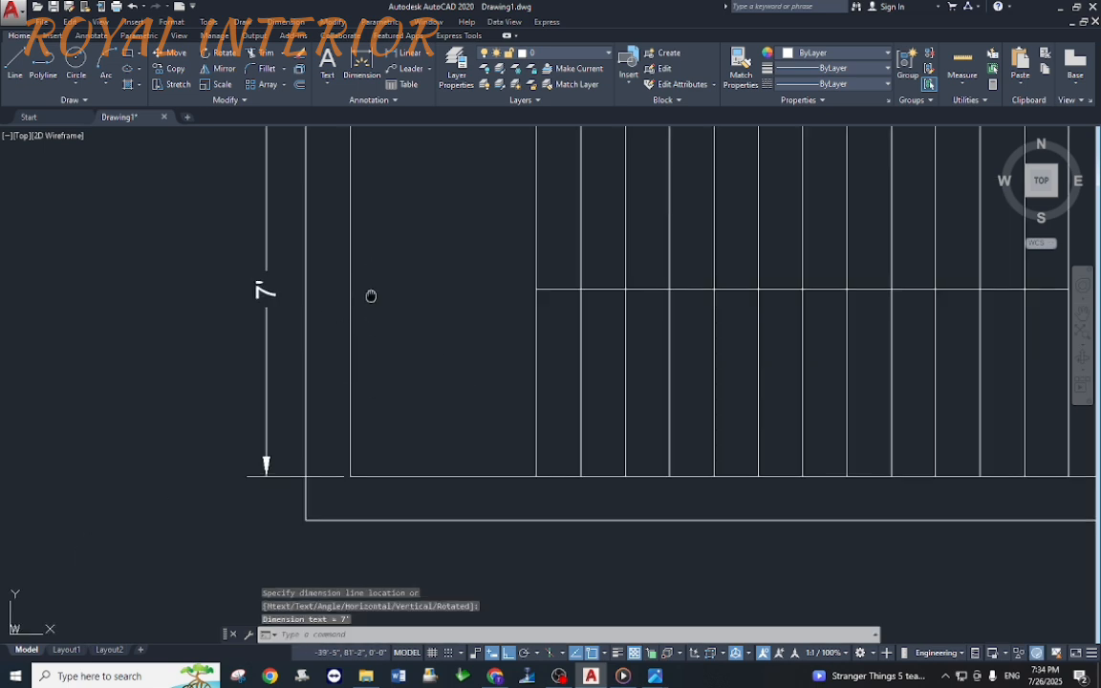
pyautogui.moveTo(371, 298); pyautogui.dragTo(315, 408, button='middle')
pyautogui.scroll(-2, 345, 277)
pyautogui.press('Return')
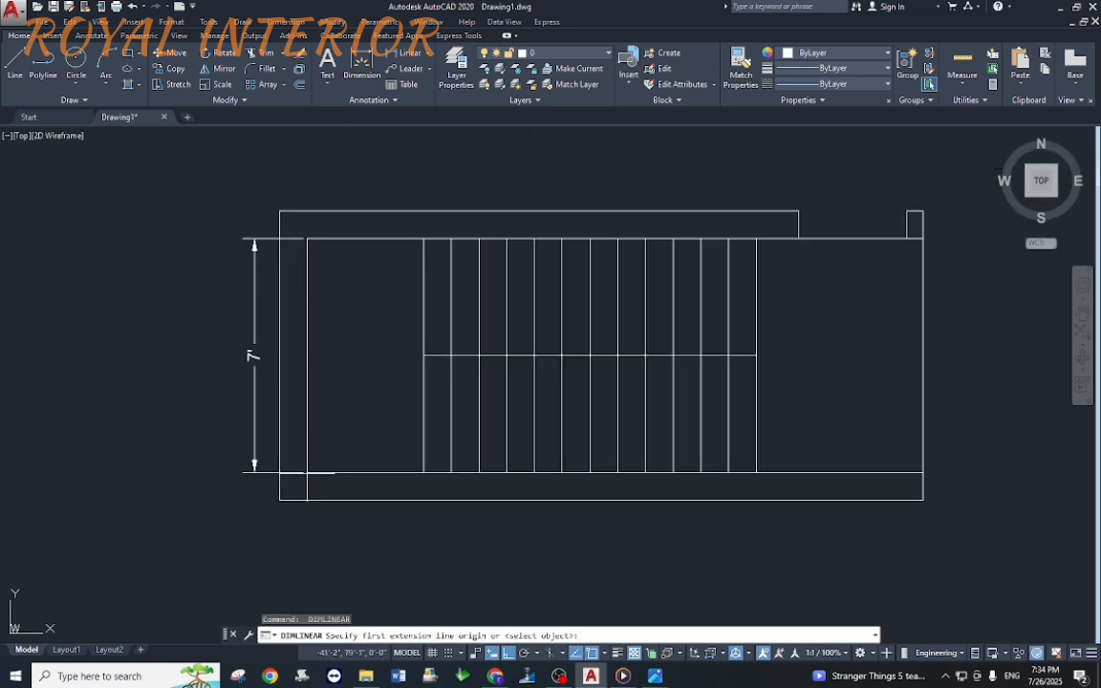
pyautogui.click(308, 472)
pyautogui.click(423, 472)
pyautogui.click(420, 532)
pyautogui.moveTo(510, 509); pyautogui.dragTo(418, 506, button='middle')
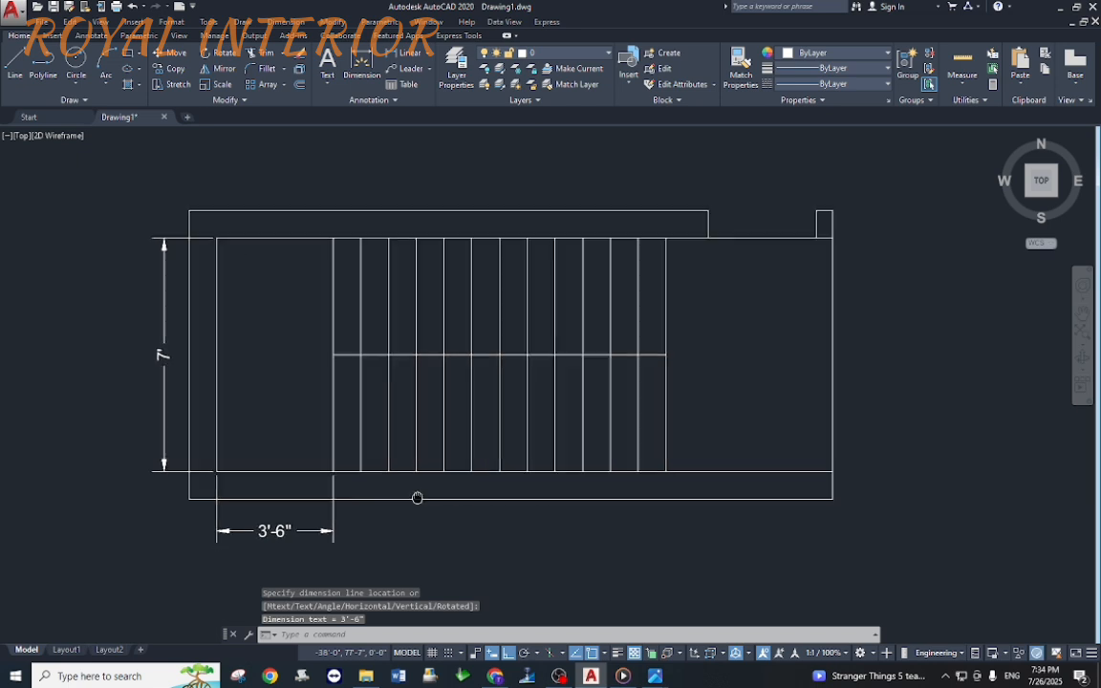
pyautogui.press('Return')
pyautogui.click(333, 265)
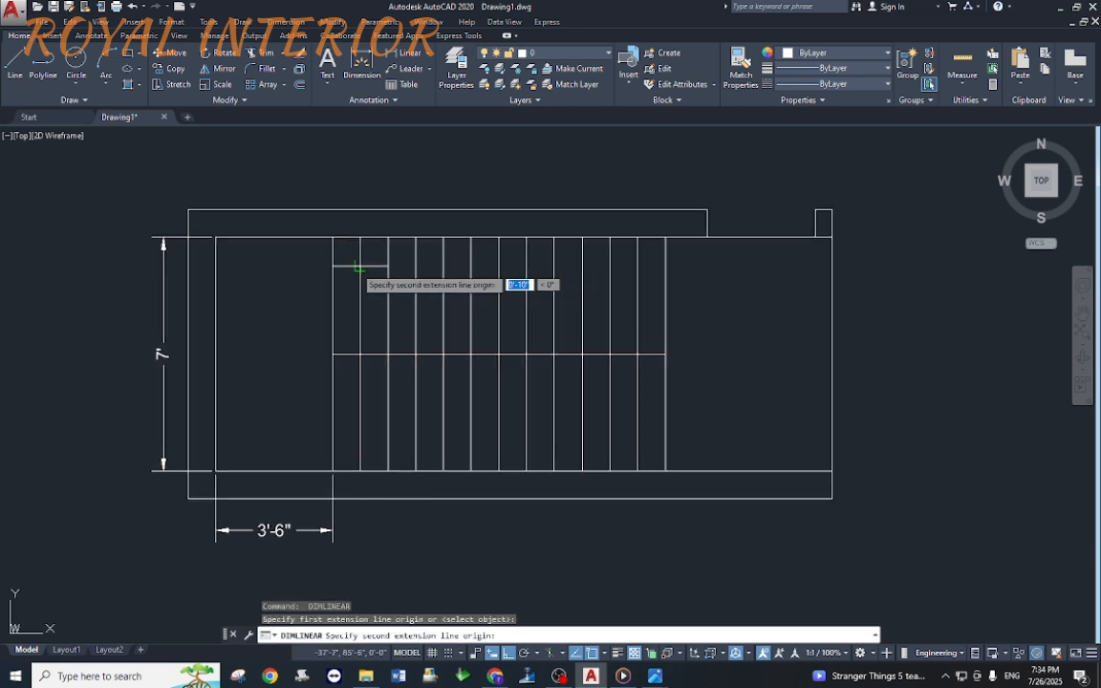
pyautogui.click(360, 264)
pyautogui.press('Escape')
# Step: Add horizontal linear dimensions above the upper wall for the first, fourth and ninth treads from the landing
pyautogui.press('Return')
pyautogui.click(333, 240)
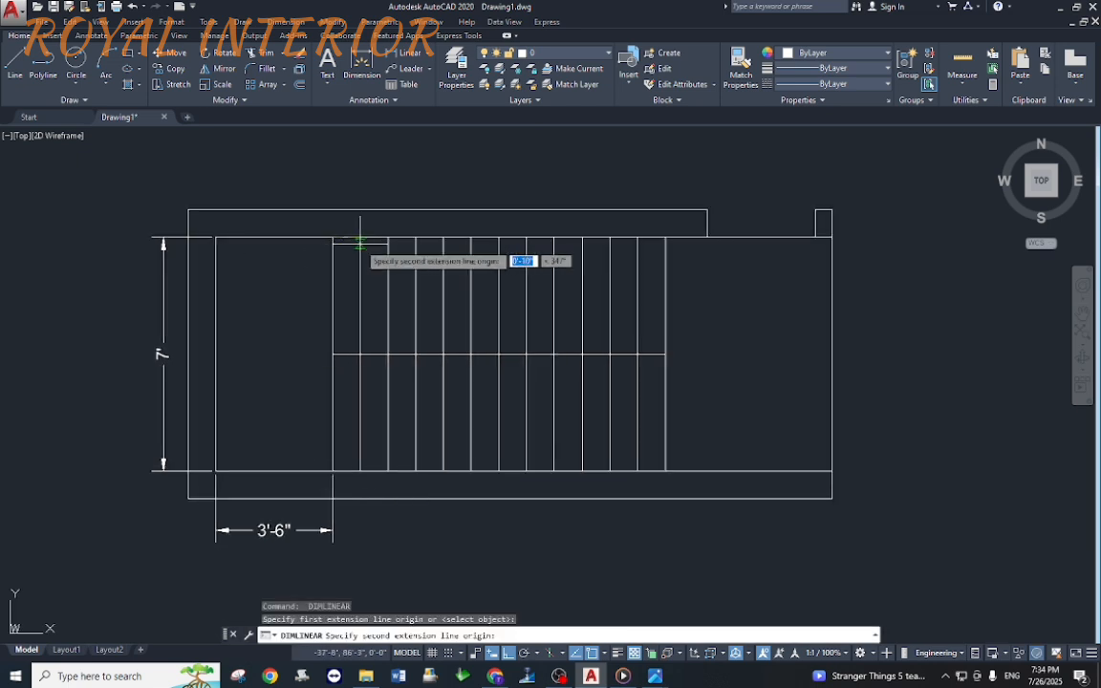
pyautogui.click(361, 240)
pyautogui.click(365, 189)
pyautogui.press('Return')
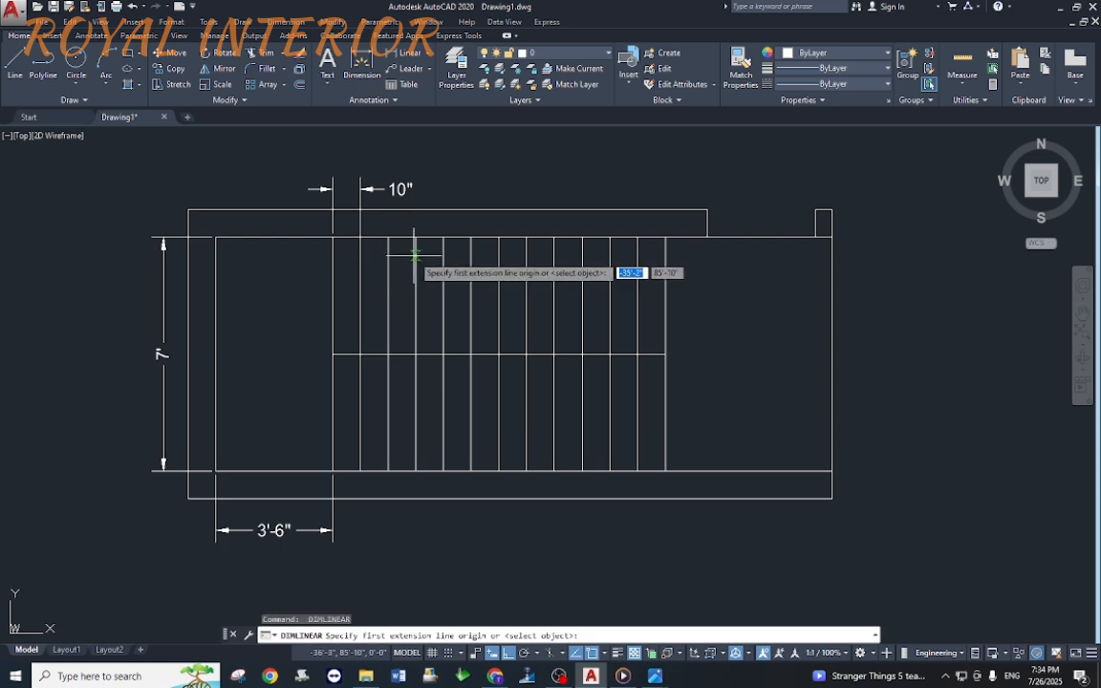
pyautogui.click(416, 240)
pyautogui.click(443, 240)
pyautogui.click(457, 173)
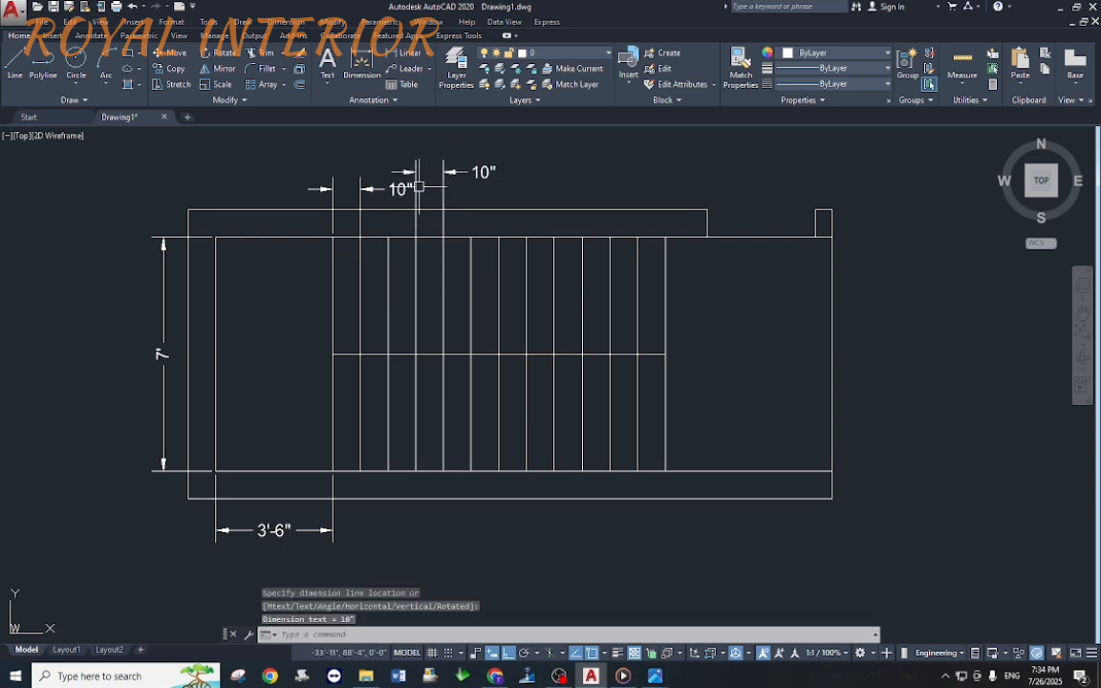
pyautogui.press('Return')
pyautogui.click(555, 240)
pyautogui.click(582, 240)
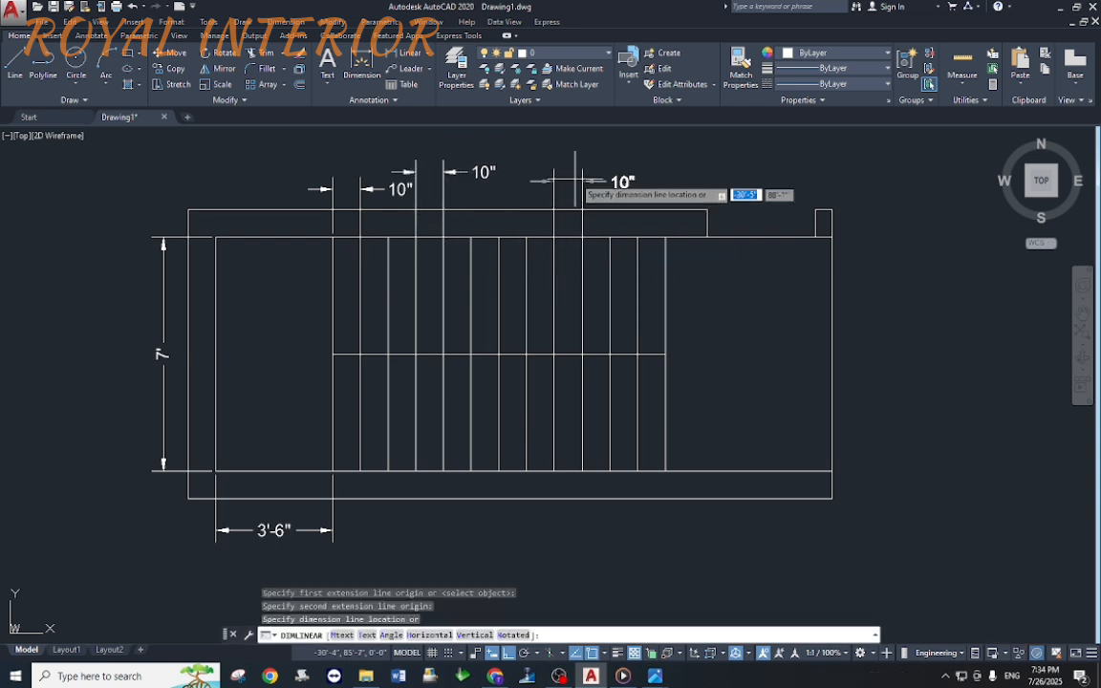
pyautogui.click(574, 173)
# Step: Erase the three tread dimensions above the upper wall
pyautogui.click(675, 150)
pyautogui.click(289, 200)
pyautogui.write('e')
pyautogui.press('Return')
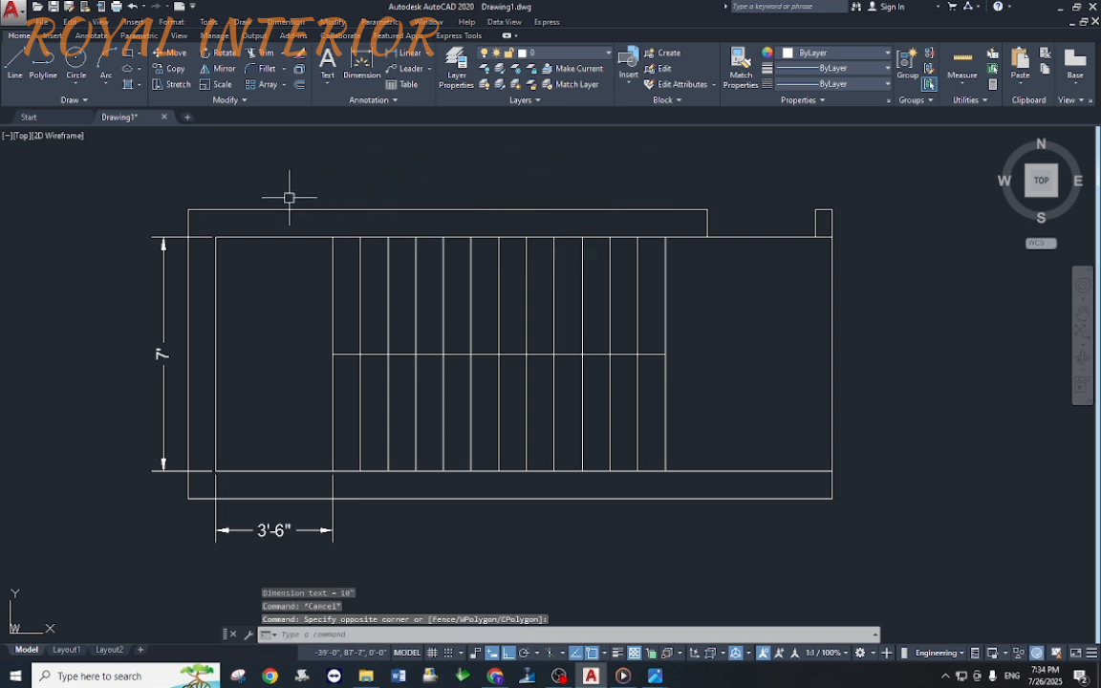
pyautogui.press('Escape')
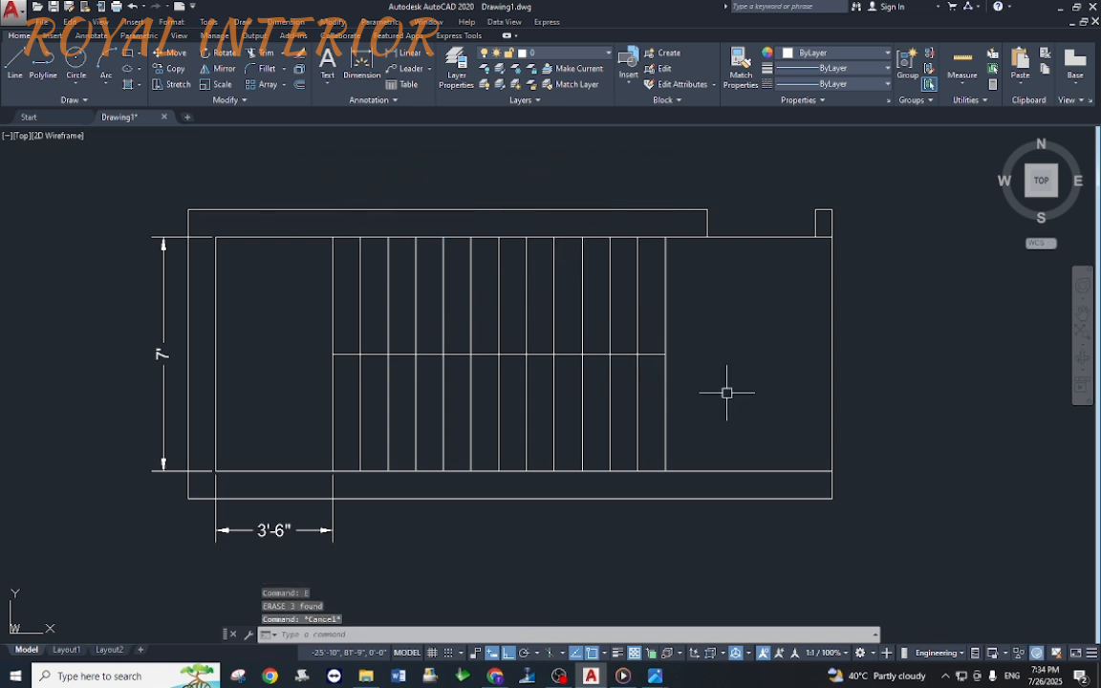
# Step: Draw a leader without annotation text, its arrow on the upper flight, running back across the landing and along the lower flight past the last tread
pyautogui.write('lead')
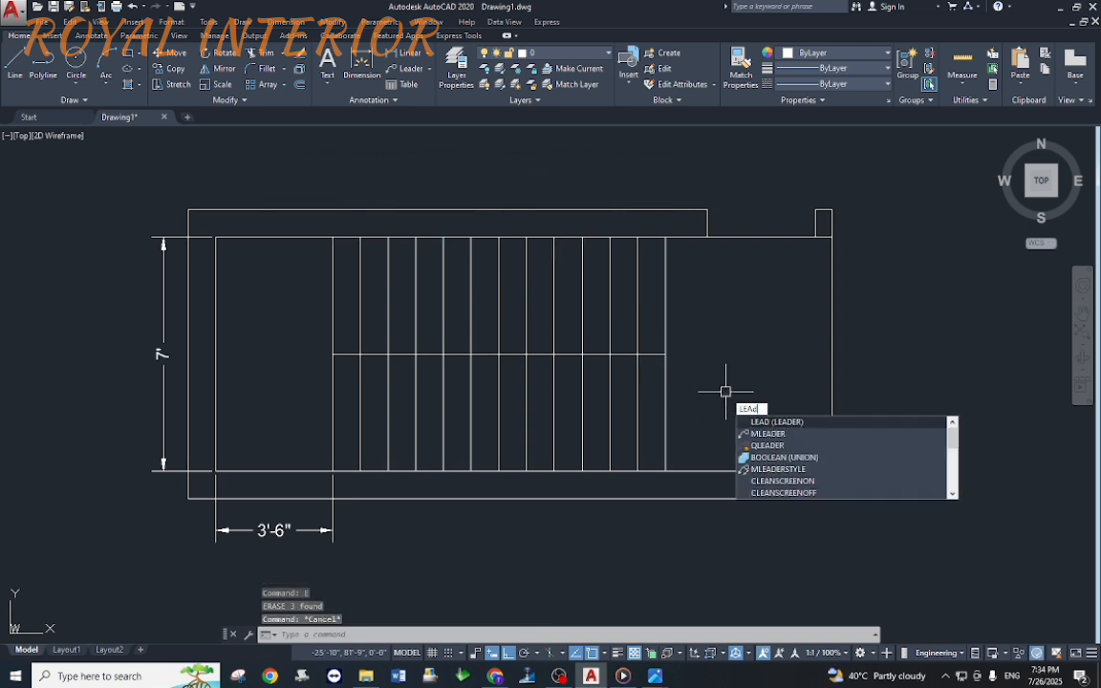
pyautogui.press('Return')
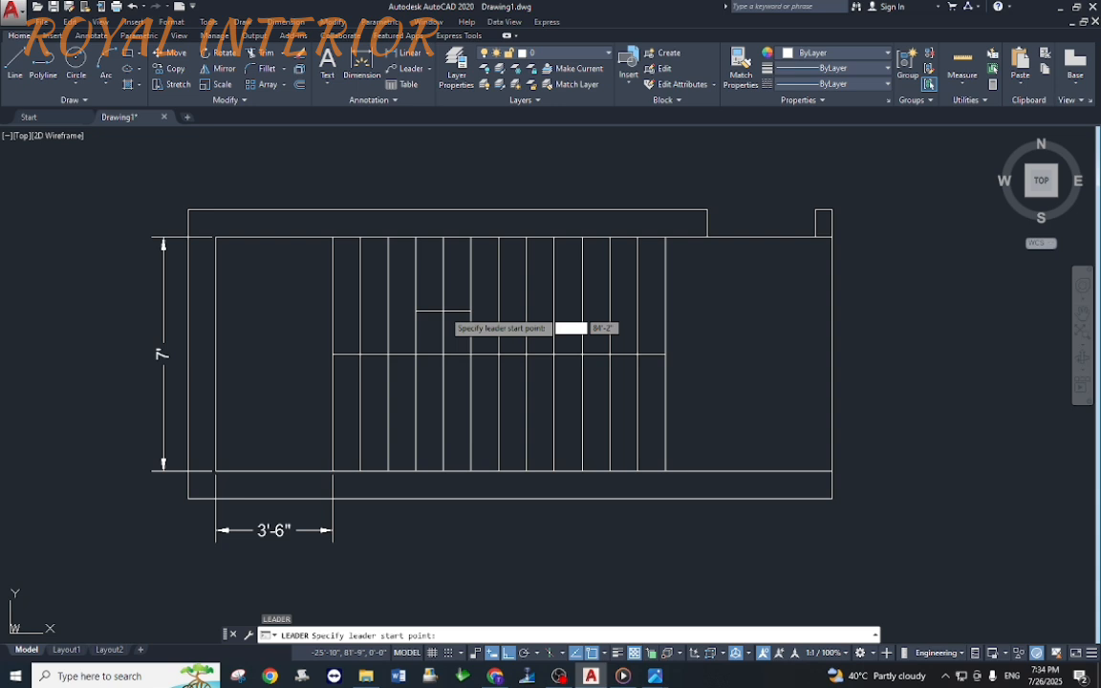
pyautogui.click(423, 306)
pyautogui.click(260, 311)
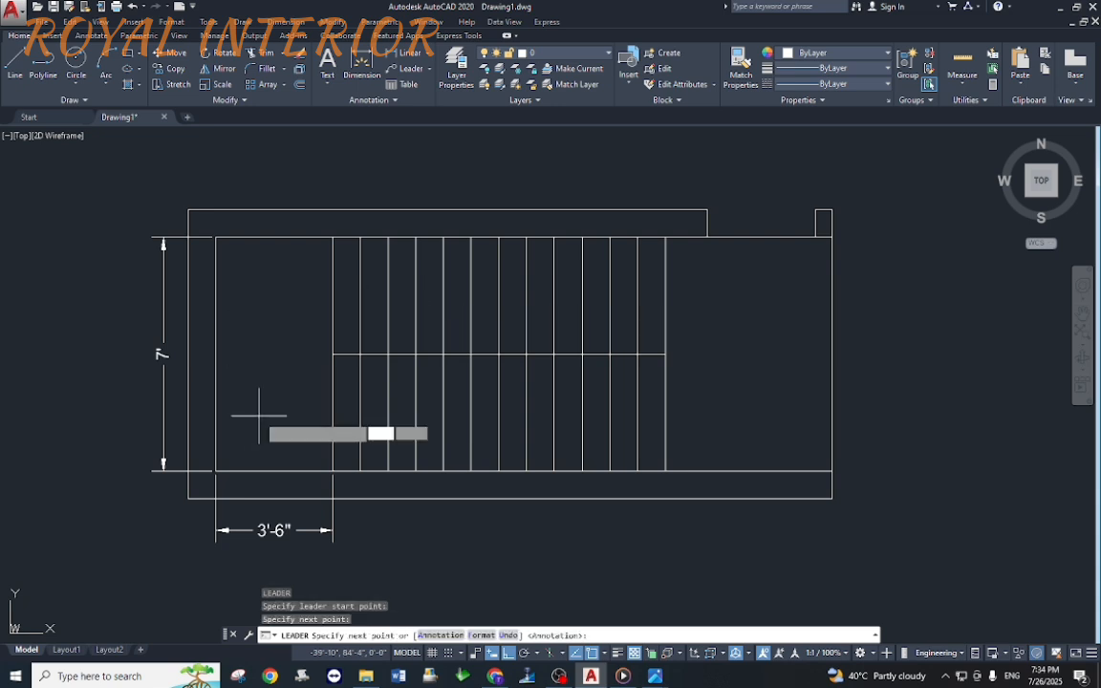
pyautogui.click(260, 415)
pyautogui.click(719, 415)
pyautogui.rightClick(751, 413)
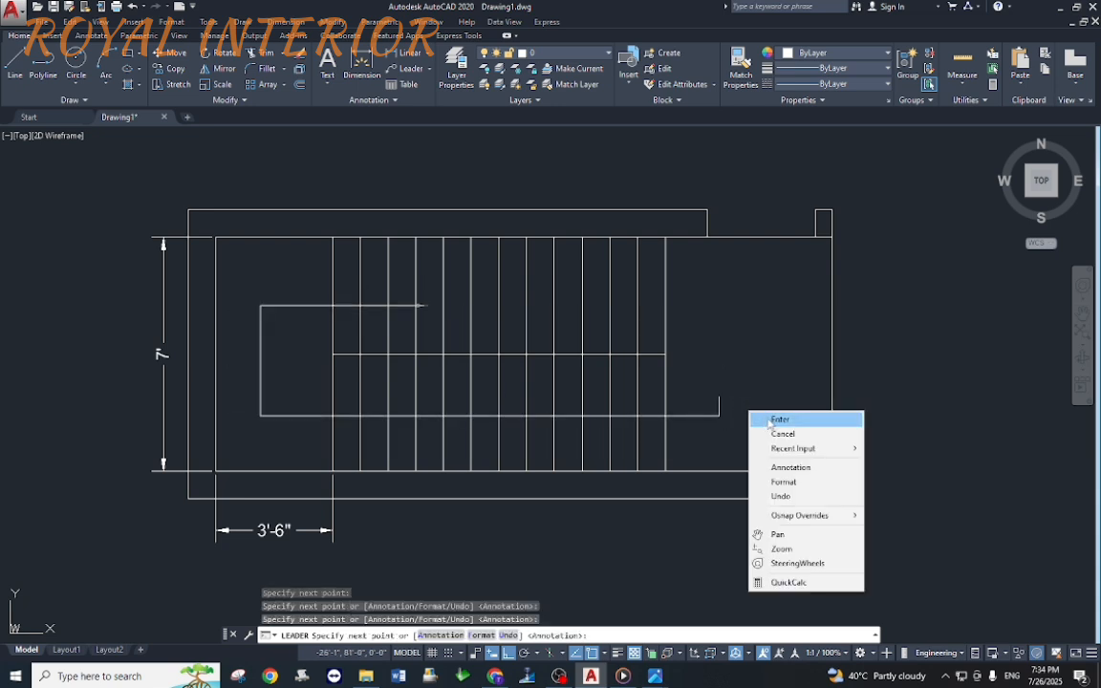
pyautogui.click(779, 419)
pyautogui.press('Return')
pyautogui.write('N')
pyautogui.press('Return')
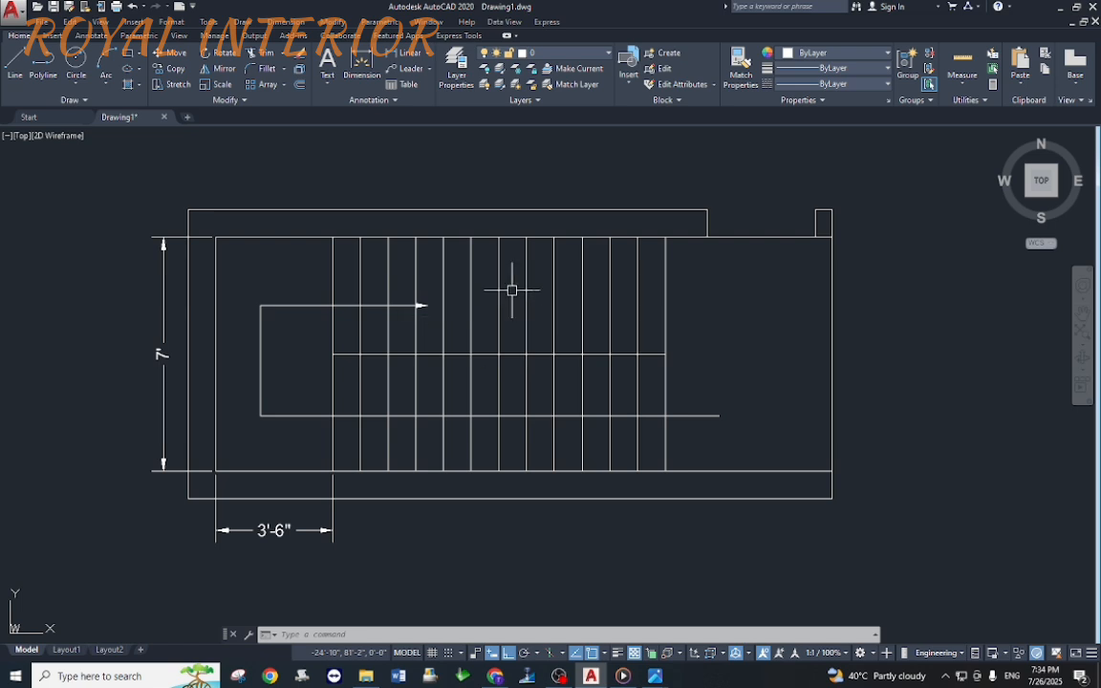
# Step: Trim away the upper-flight portions of the seven tread lines farthest from the landing, above the line between the flights
pyautogui.write('tr')
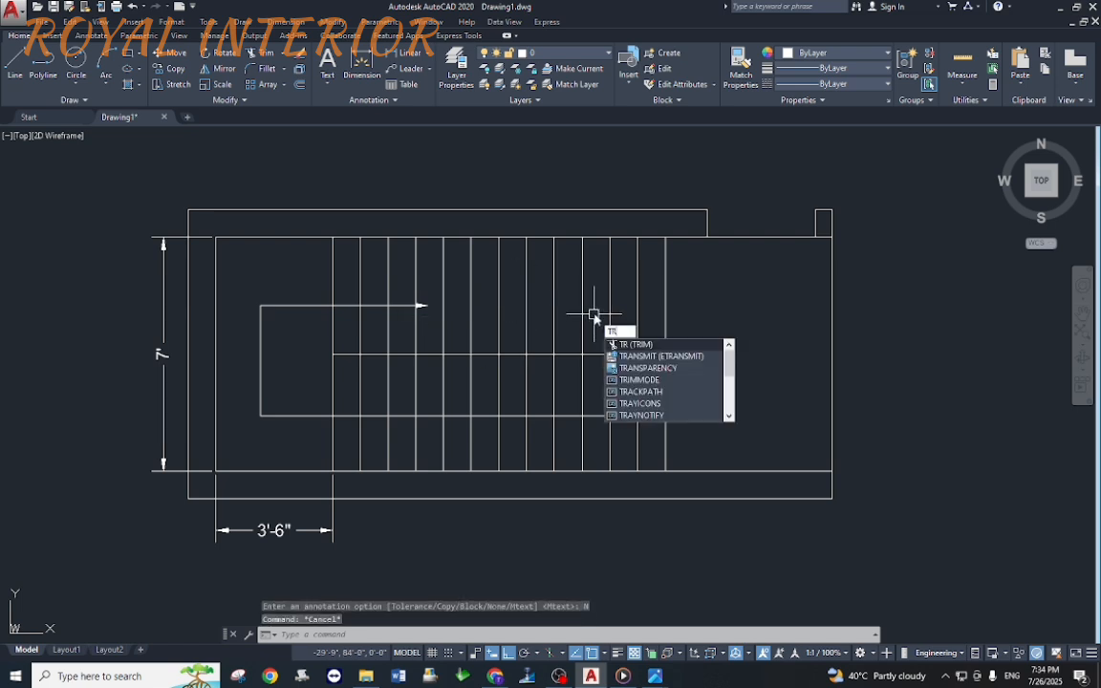
pyautogui.press('Return')
pyautogui.click(683, 275)
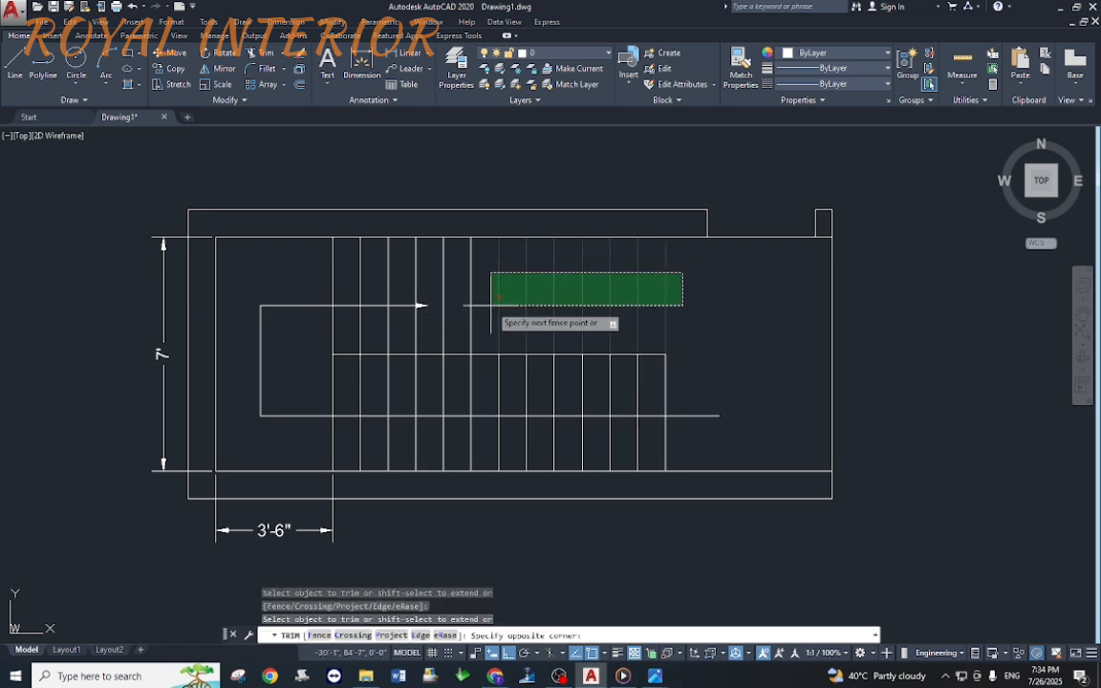
pyautogui.click(490, 302)
pyautogui.press('Escape')
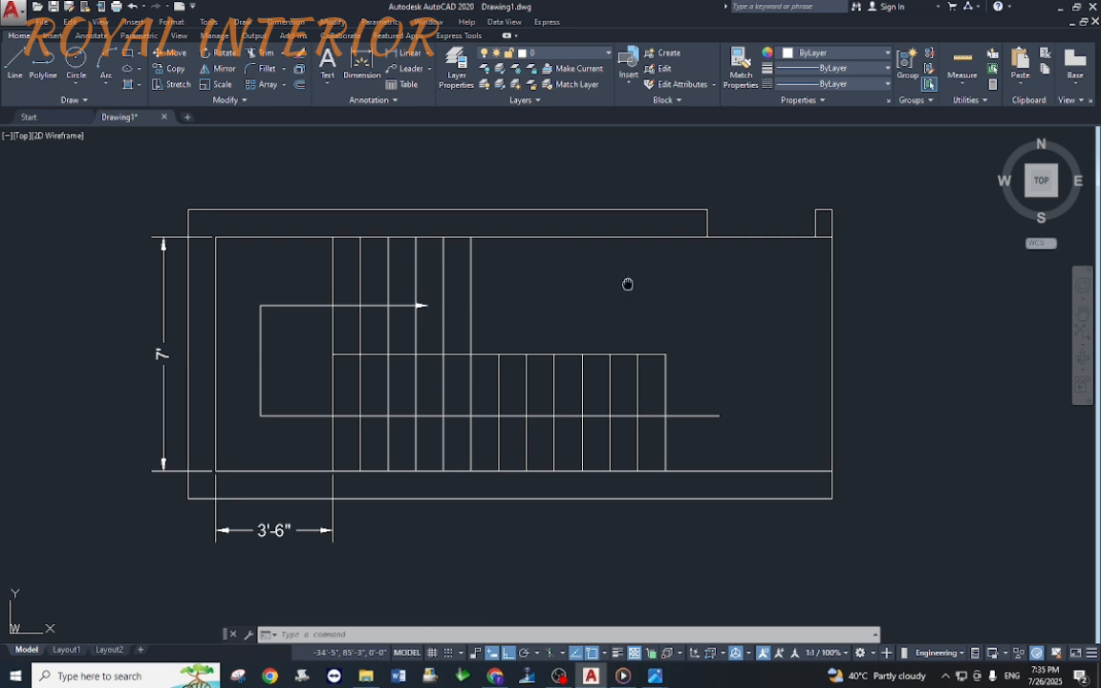
# Step: Draw a horizontal construction line above the staircase plan's upper wall
pyautogui.moveTo(627, 284); pyautogui.dragTo(553, 321, button='middle')
pyautogui.moveTo(489, 418); pyautogui.dragTo(603, 406, button='middle')
pyautogui.press('Escape')
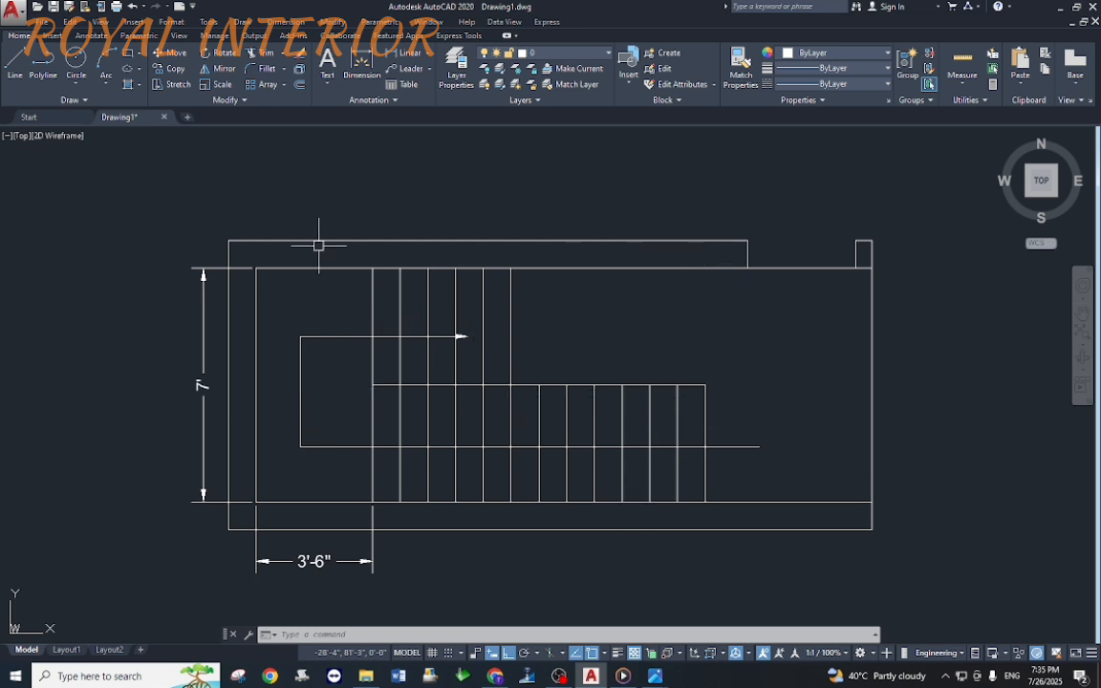
pyautogui.moveTo(695, 373); pyautogui.dragTo(678, 453, button='middle')
pyautogui.write('xl')
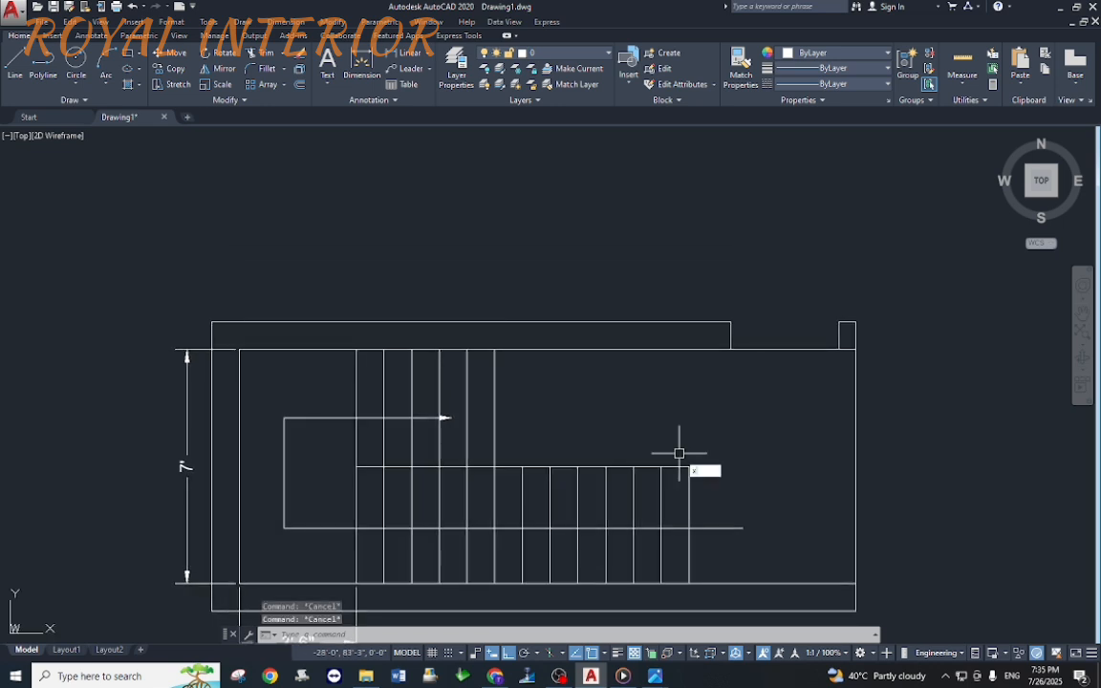
pyautogui.press('Return')
pyautogui.write('h')
pyautogui.press('Return')
pyautogui.scroll(-5, 590, 277)
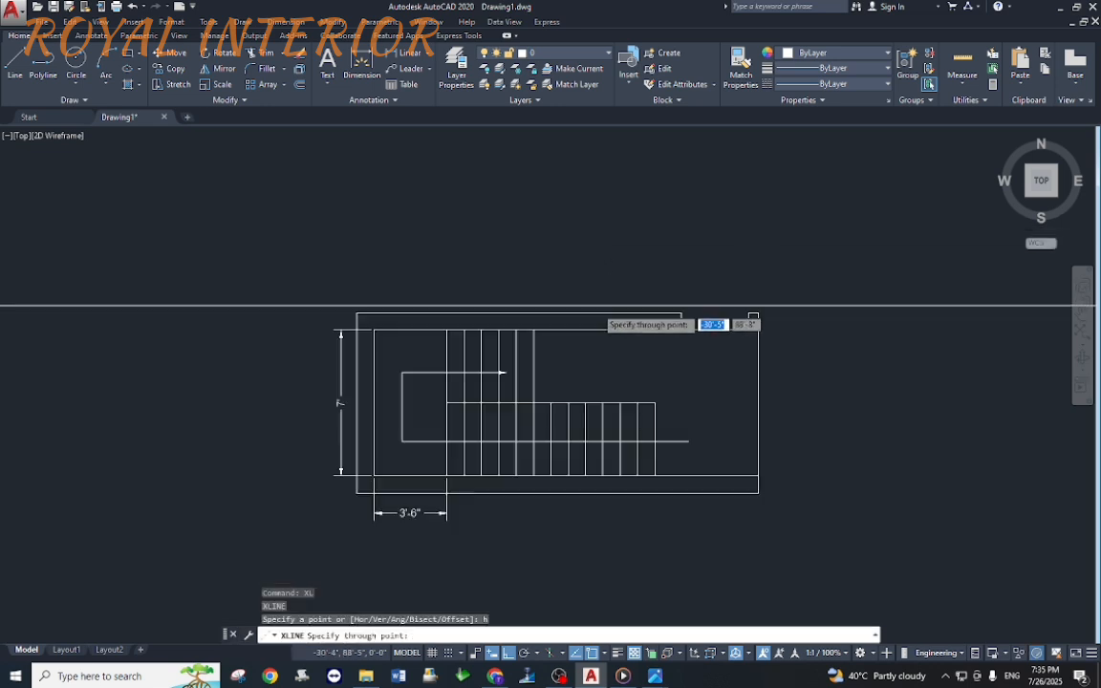
pyautogui.scroll(3, 612, 264)
pyautogui.click(619, 268)
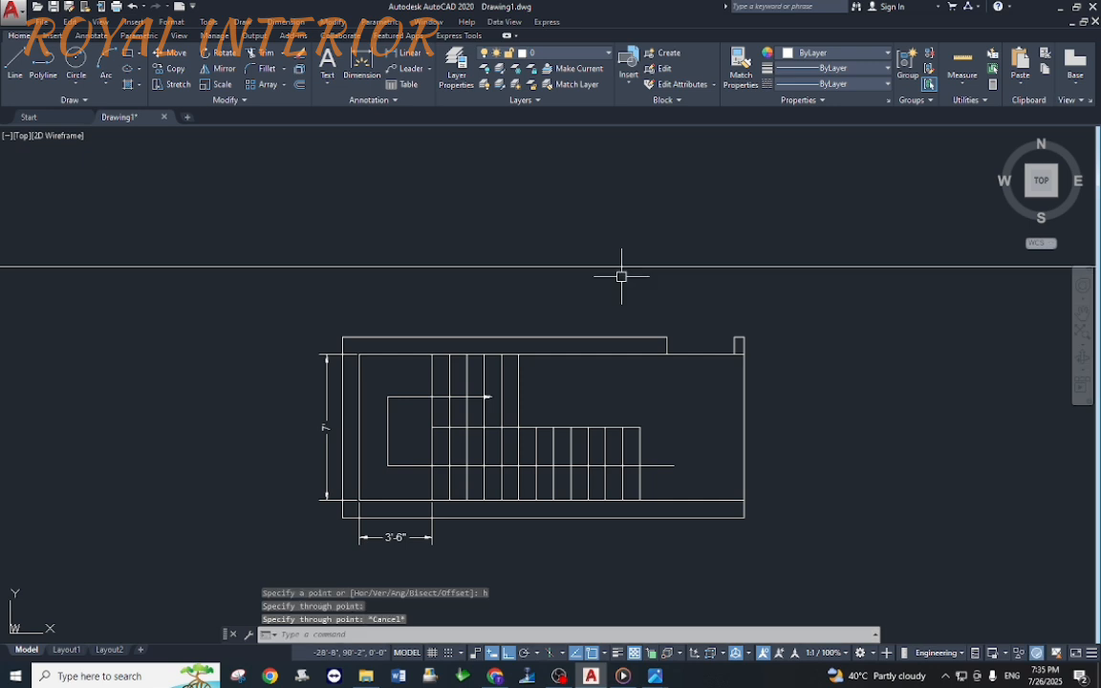
pyautogui.press('Escape')
# Step: Erase the horizontal construction line above the plan
pyautogui.moveTo(610, 313); pyautogui.dragTo(530, 318, button='middle')
pyautogui.moveTo(457, 425); pyautogui.dragTo(478, 403, button='middle')
pyautogui.click(557, 241)
pyautogui.click(524, 260)
pyautogui.press('Return')
pyautogui.press('Escape')
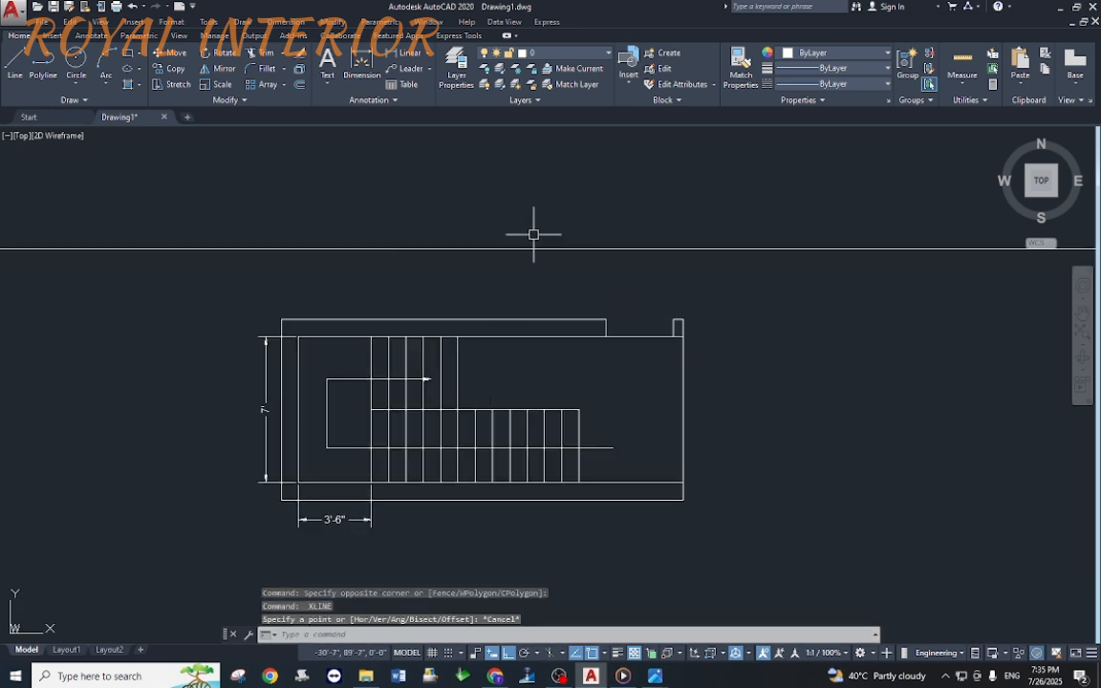
pyautogui.click(535, 248)
pyautogui.write('E')
pyautogui.press('Return')
pyautogui.press('Escape')
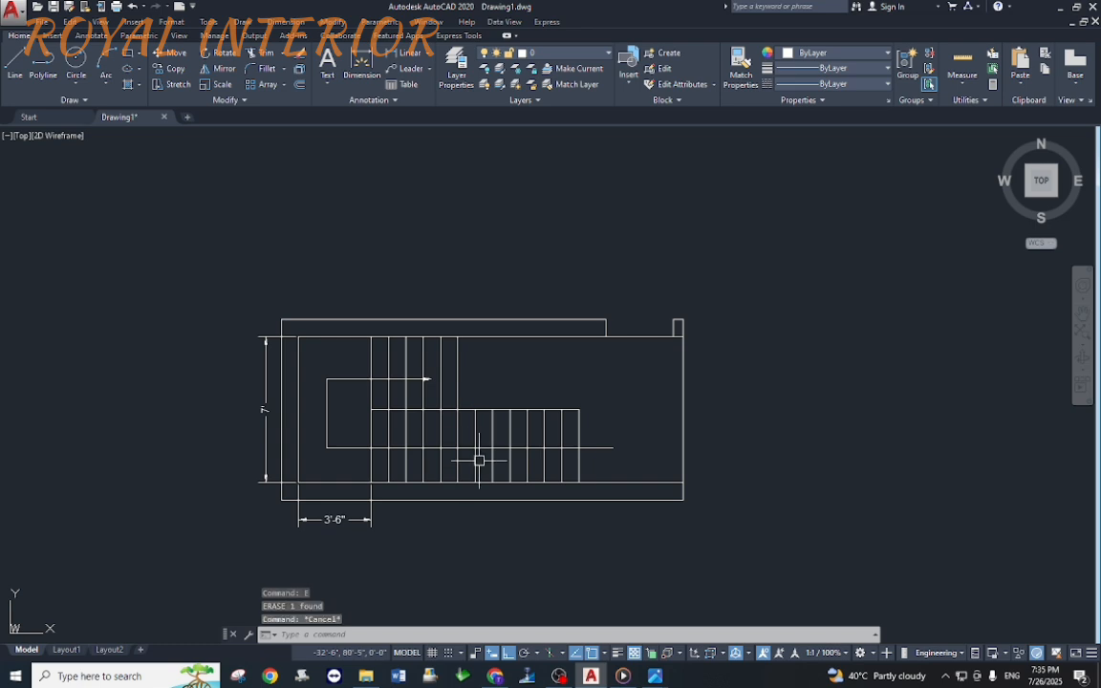
# Step: Draw a horizontal construction line through the lower flight, between the flight divider and the direction arrow's line, as the section line
pyautogui.write('xl')
pyautogui.press('Return')
pyautogui.write('h')
pyautogui.press('Return')
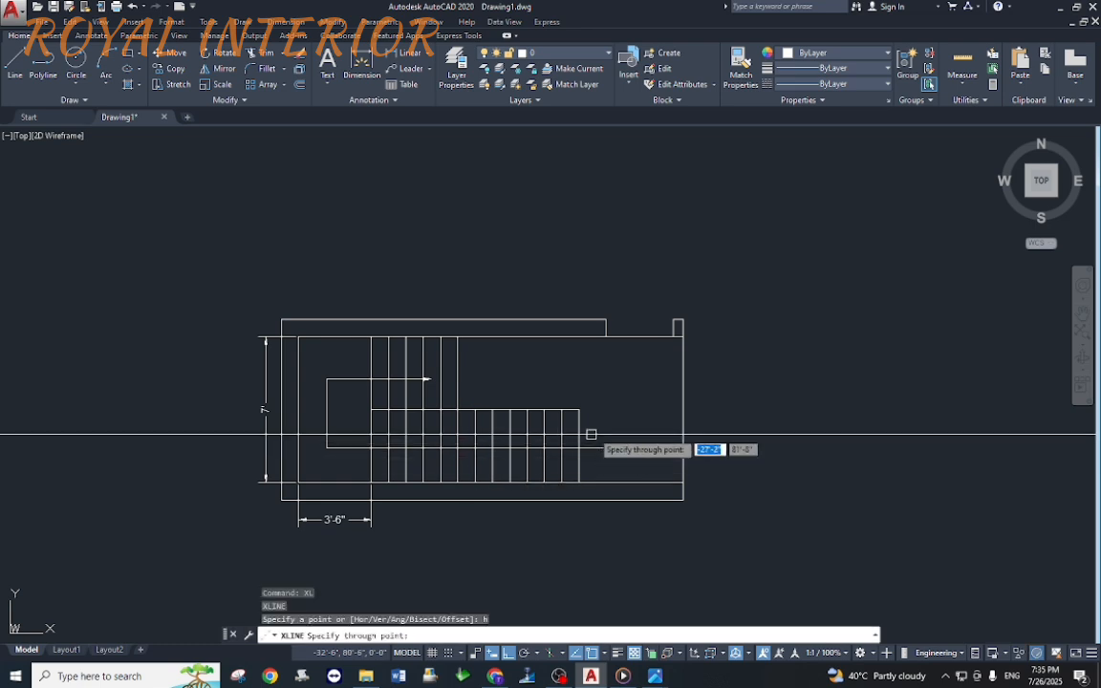
pyautogui.scroll(4, 611, 436)
pyautogui.scroll(-2, 622, 436)
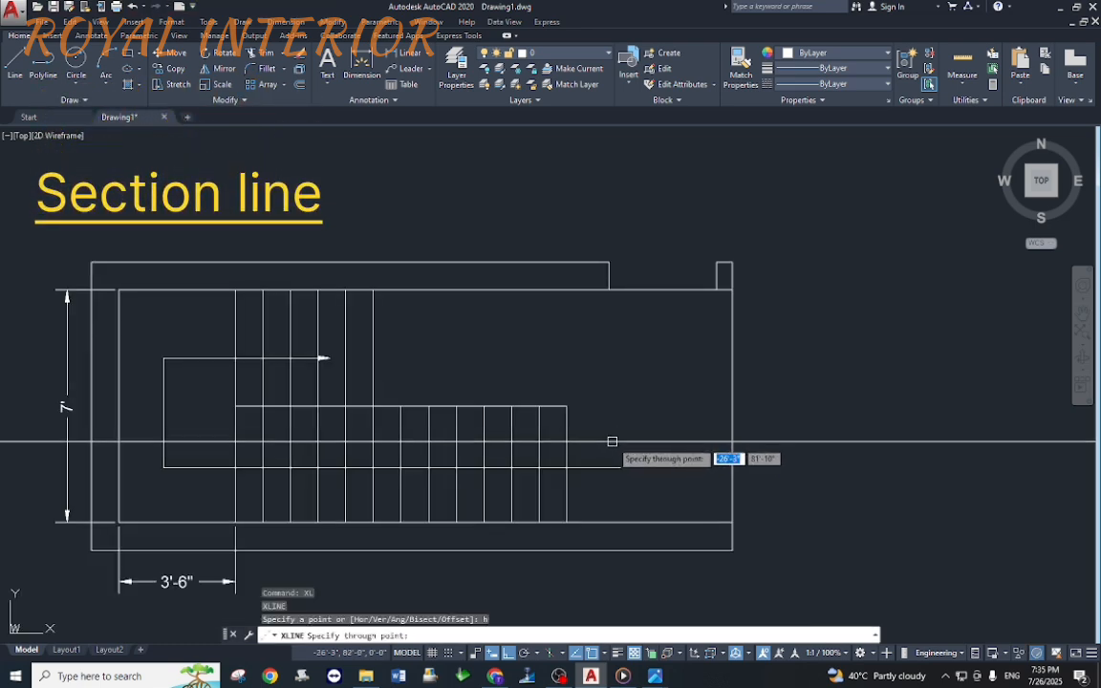
pyautogui.click(660, 442)
pyautogui.press('Escape')
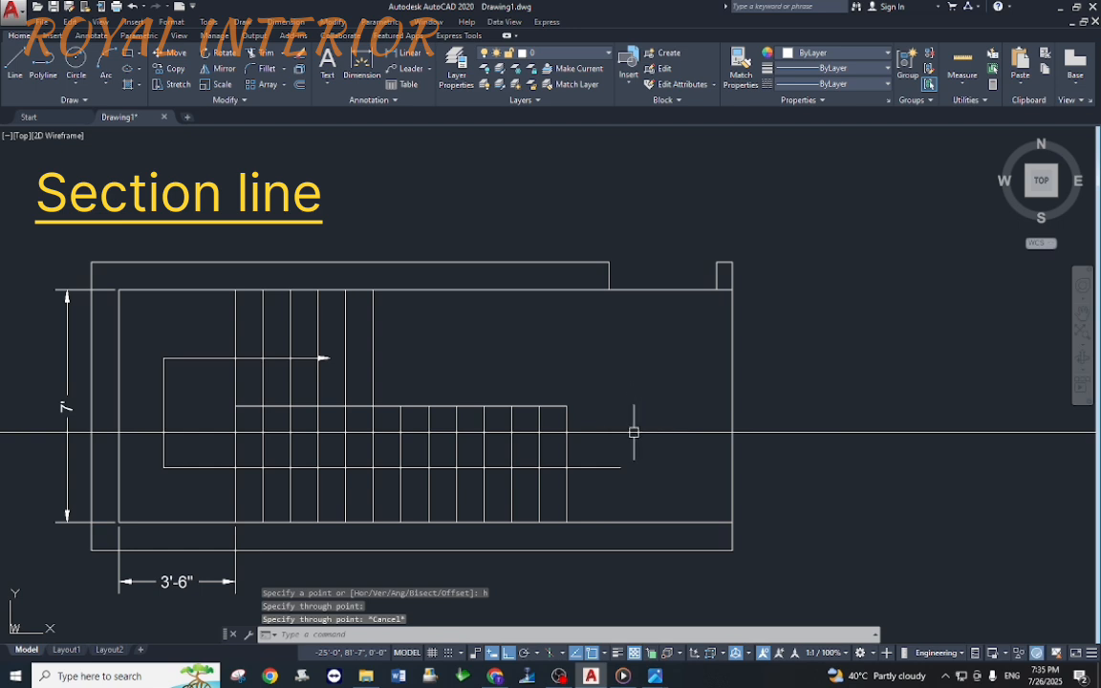
# Step: Change the section line's color to magenta
pyautogui.click(631, 431)
pyautogui.click(832, 52)
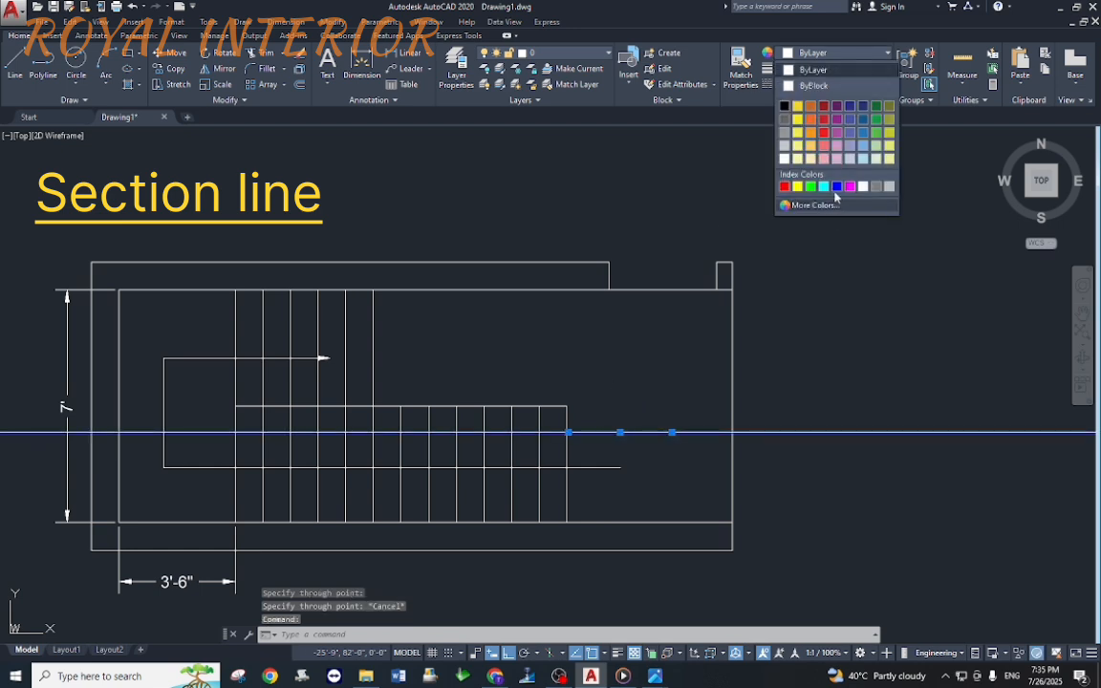
pyautogui.click(849, 188)
pyautogui.press('Escape')
pyautogui.press('Escape')
pyautogui.press('Escape')
# Step: Draw a V-shaped section marker hanging from the section line outside the right-hand wall, with its end adjusted onto the line
pyautogui.write('l')
pyautogui.press('Return')
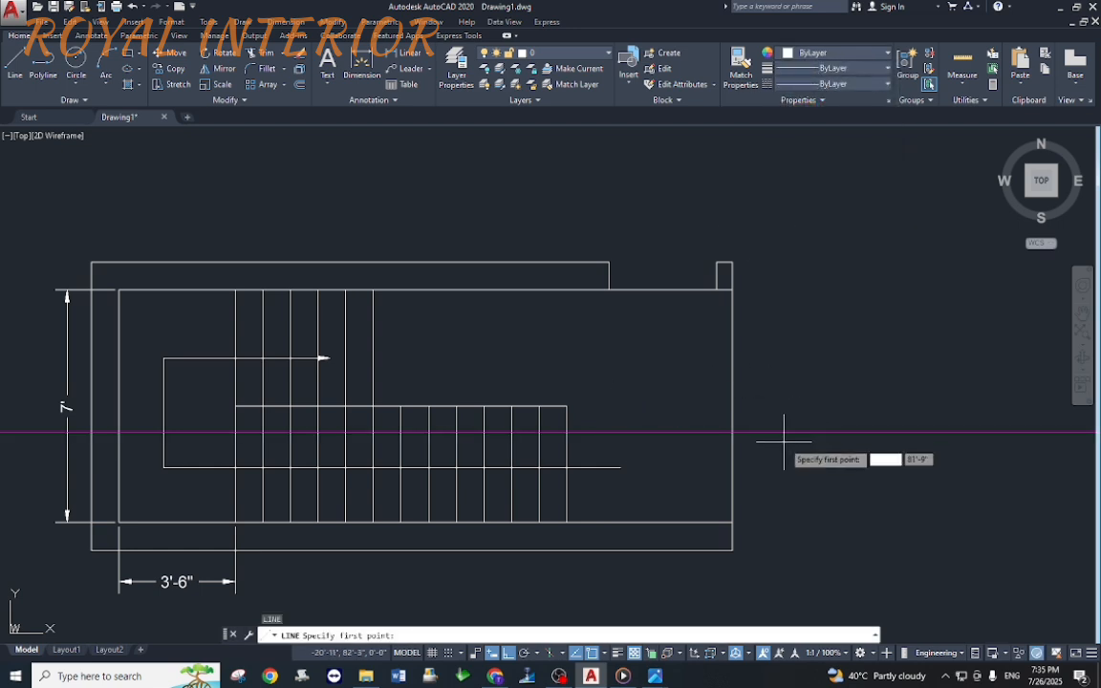
pyautogui.scroll(2, 794, 430)
pyautogui.click(801, 432)
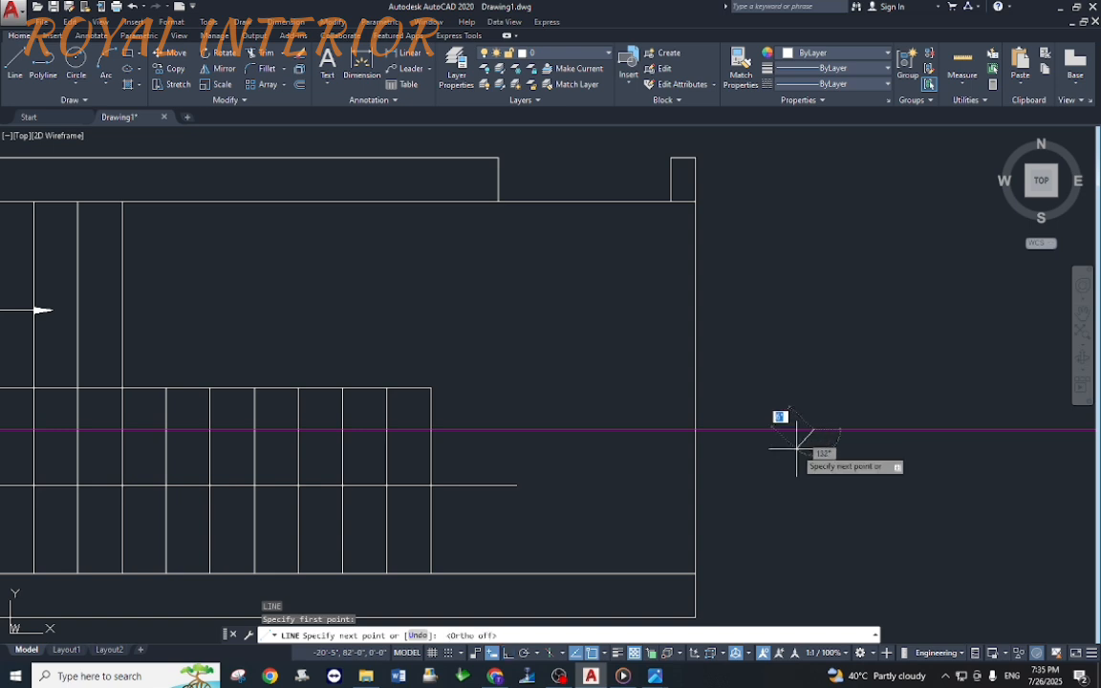
pyautogui.press('F8')
pyautogui.click(782, 433)
pyautogui.press('Escape')
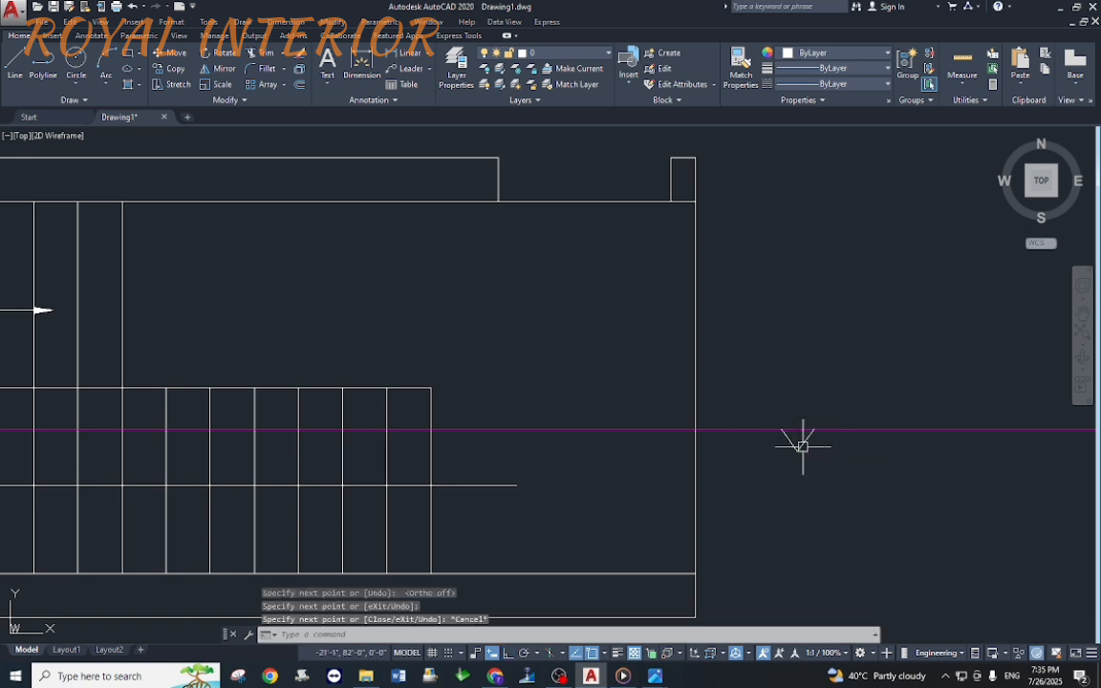
pyautogui.scroll(4, 804, 444)
pyautogui.click(751, 417)
pyautogui.click(736, 405)
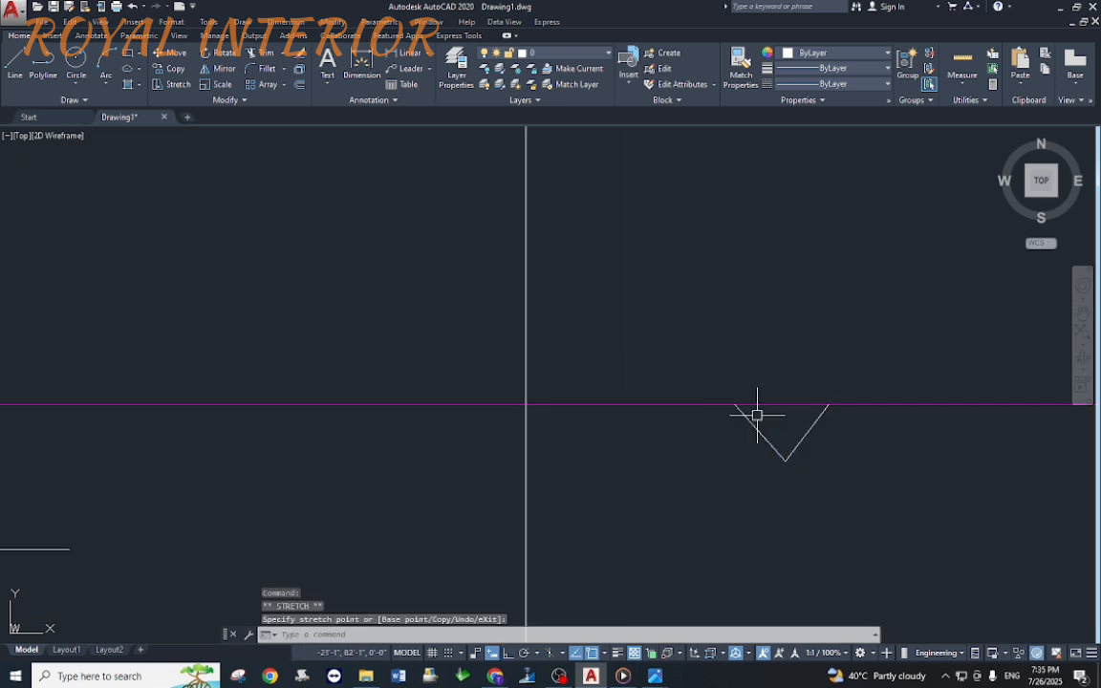
pyautogui.press('Escape')
# Step: Add the multiline text A' above the V-shaped section marker with a text height of 12
pyautogui.write('mt')
pyautogui.press('Return')
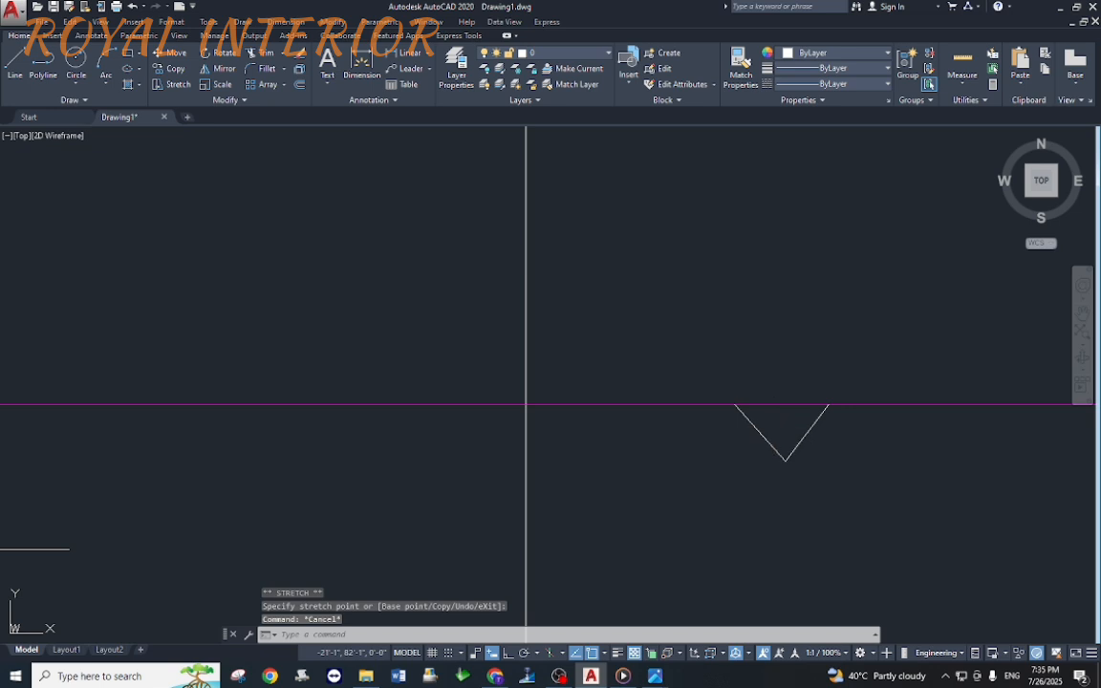
pyautogui.scroll(2, 770, 415)
pyautogui.click(762, 315)
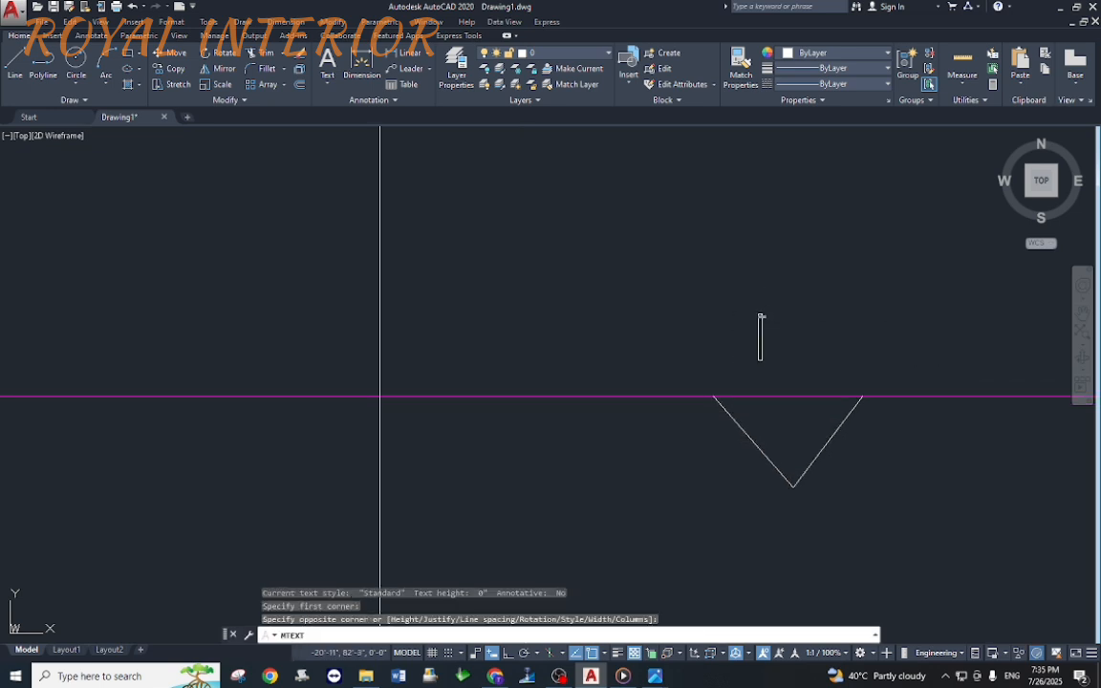
pyautogui.click(761, 364)
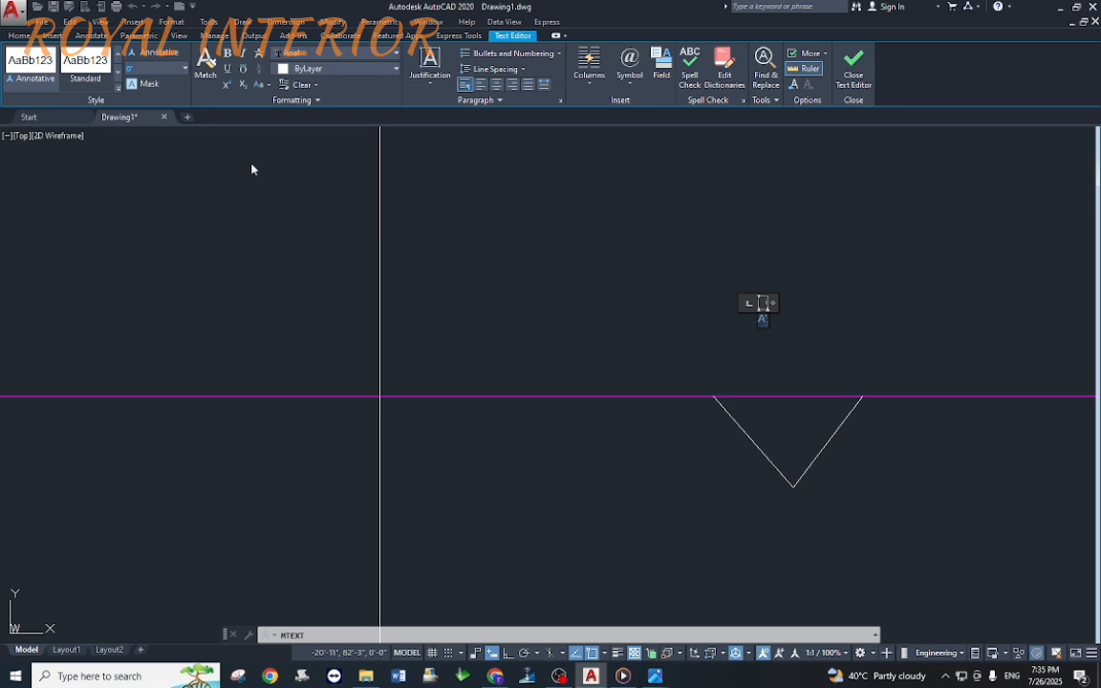
pyautogui.press('BackSpace')
pyautogui.write('12')
pyautogui.press('Return')
pyautogui.click(526, 268)
pyautogui.scroll(-4, 670, 329)
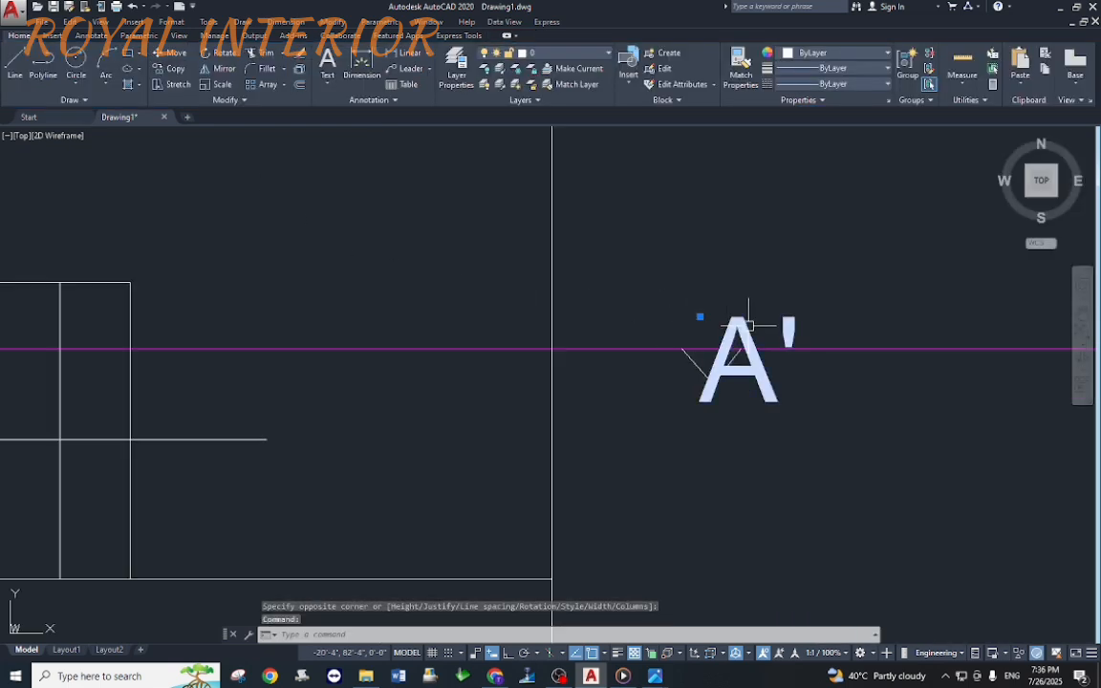
# Step: Set the height of the A' text to 3
pyautogui.doubleClick(726, 330)
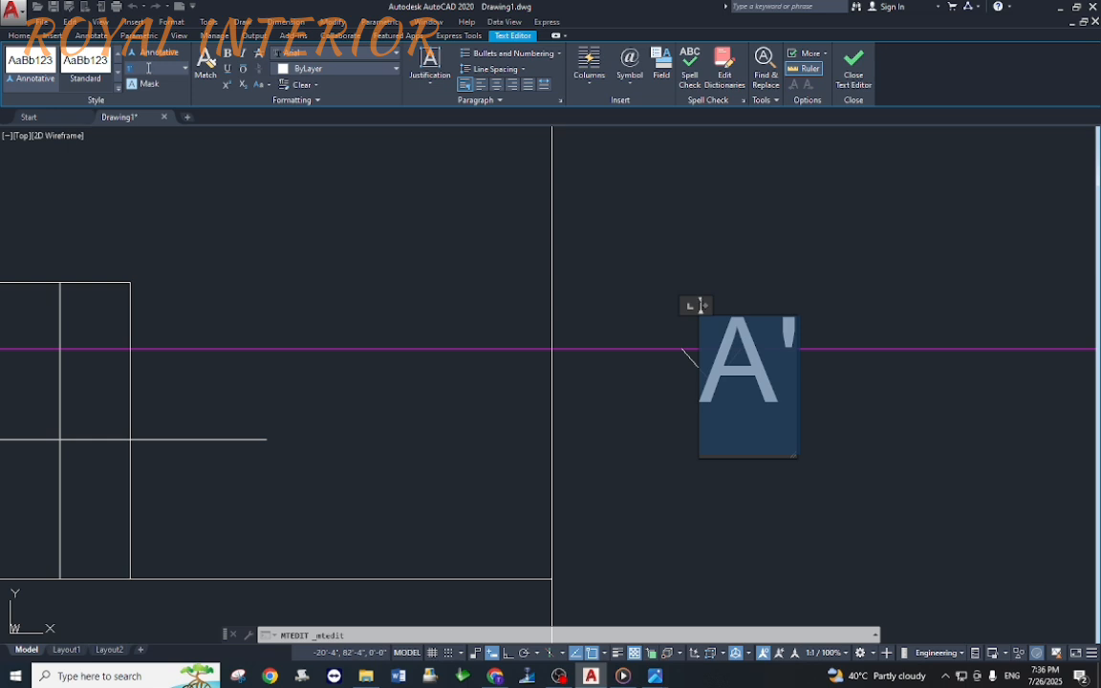
pyautogui.write('3')
pyautogui.press('Return')
pyautogui.click(710, 238)
# Step: Move the A' text down below the section line, into the V-shaped marker
pyautogui.scroll(4, 707, 249)
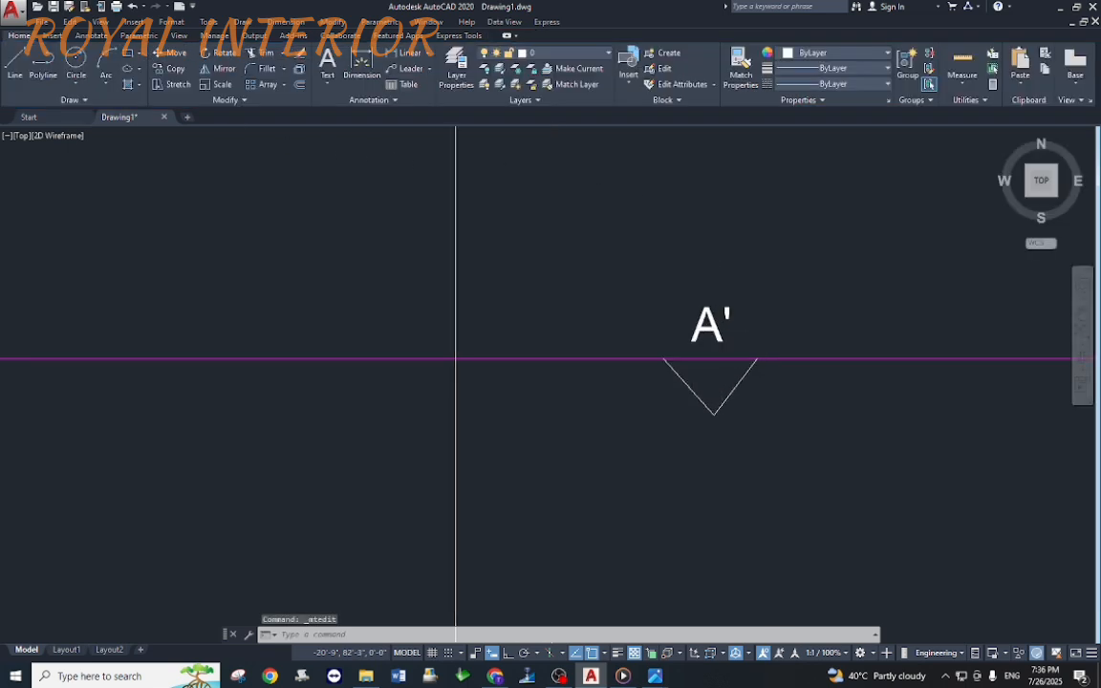
pyautogui.write('M')
pyautogui.press('Return')
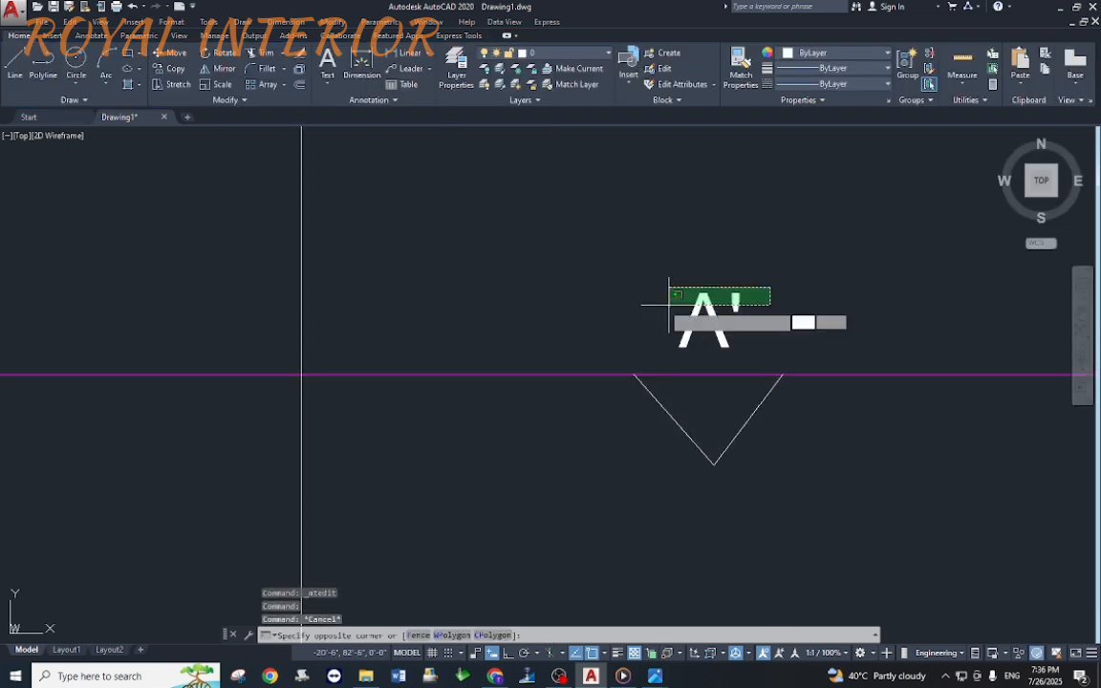
pyautogui.scroll(-3, 708, 363)
pyautogui.click(781, 395)
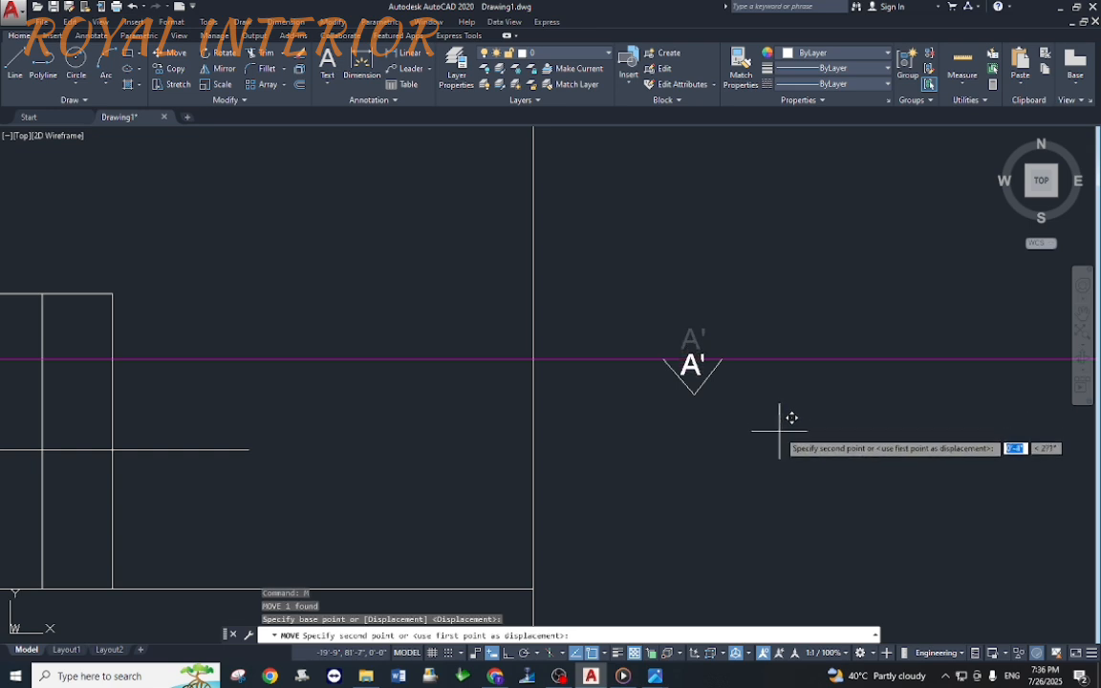
pyautogui.click(782, 426)
pyautogui.press('Escape')
# Step: Stretch the tip of the V-shaped marker straight down so the A' text fits inside it
pyautogui.scroll(5, 695, 400)
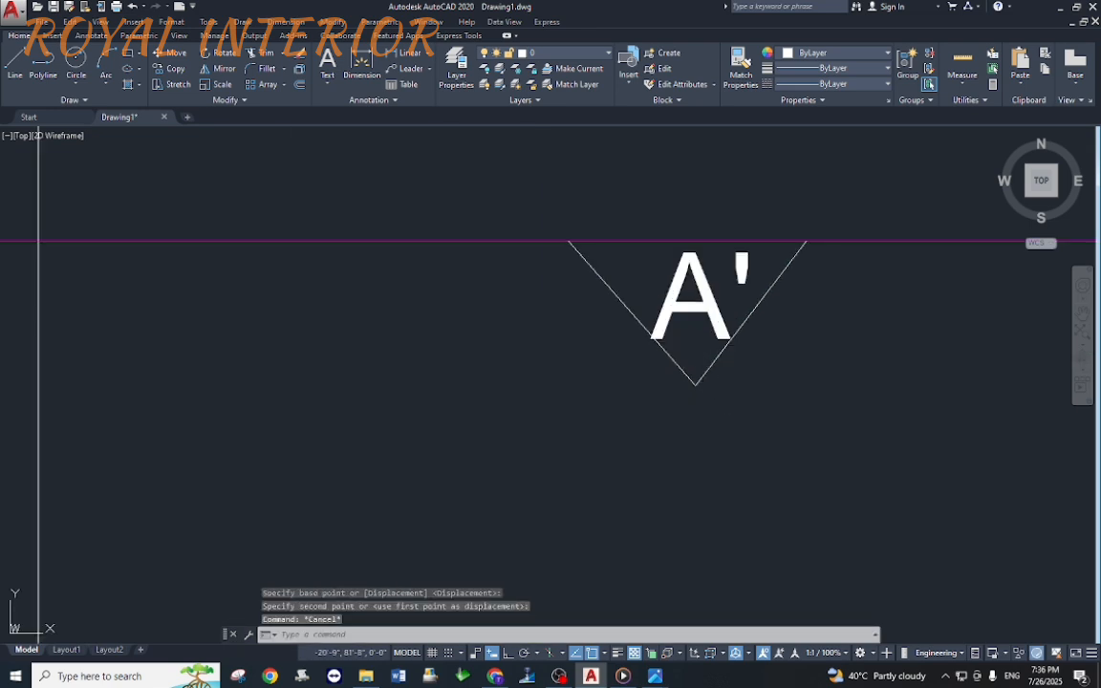
pyautogui.click(736, 359)
pyautogui.click(657, 406)
pyautogui.write('s')
pyautogui.press('Return')
pyautogui.scroll(-2, 776, 402)
pyautogui.click(810, 435)
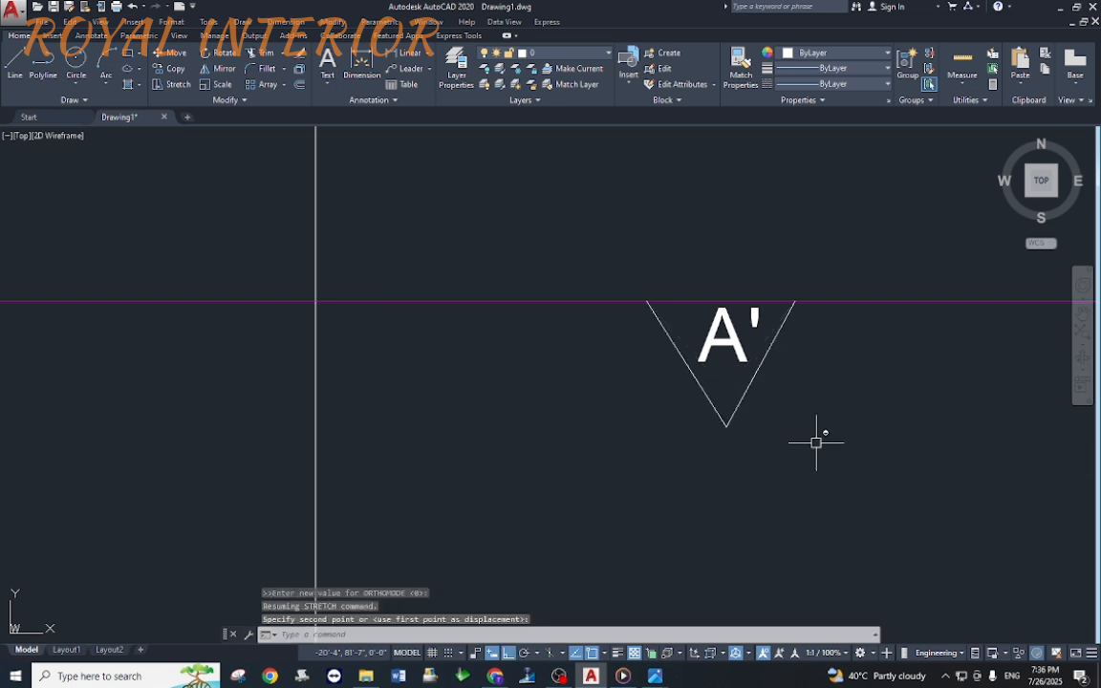
pyautogui.press('Escape')
# Step: Trim the part of the section line that extends outward past the right-hand section marker
pyautogui.scroll(-4, 604, 287)
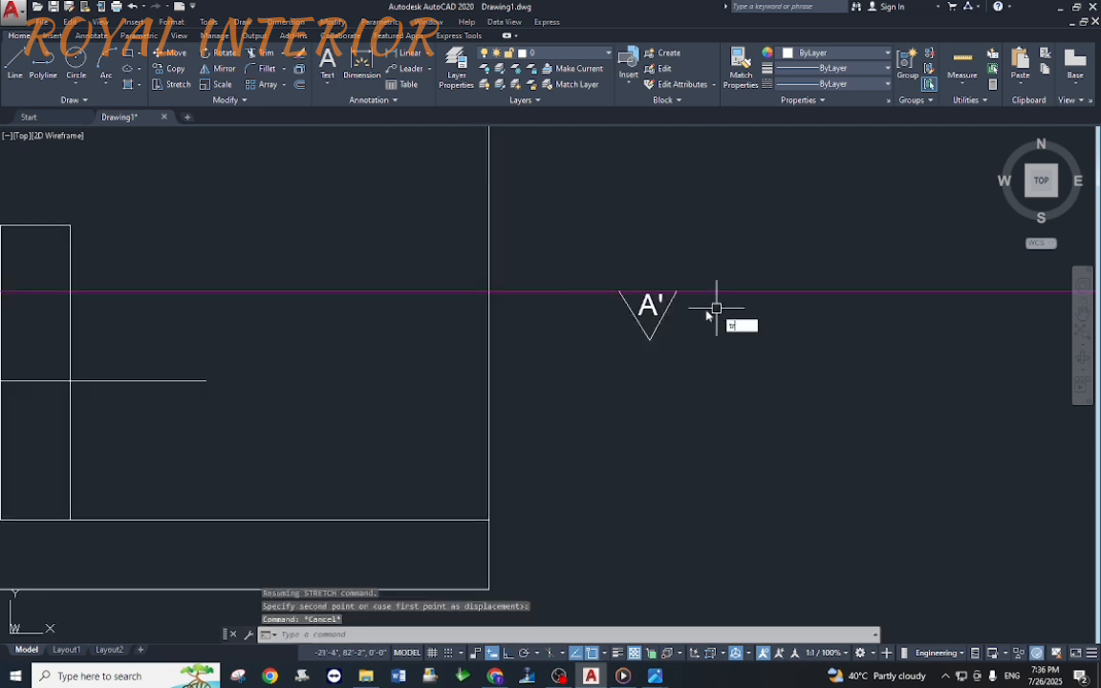
pyautogui.press('Return')
pyautogui.press('Return')
pyautogui.click(699, 292)
pyautogui.press('Escape')
# Step: Mirror the section marker and its A' text to the landing side about a vertical axis through the plan's middle, keeping the originals
pyautogui.click(589, 268)
pyautogui.click(713, 370)
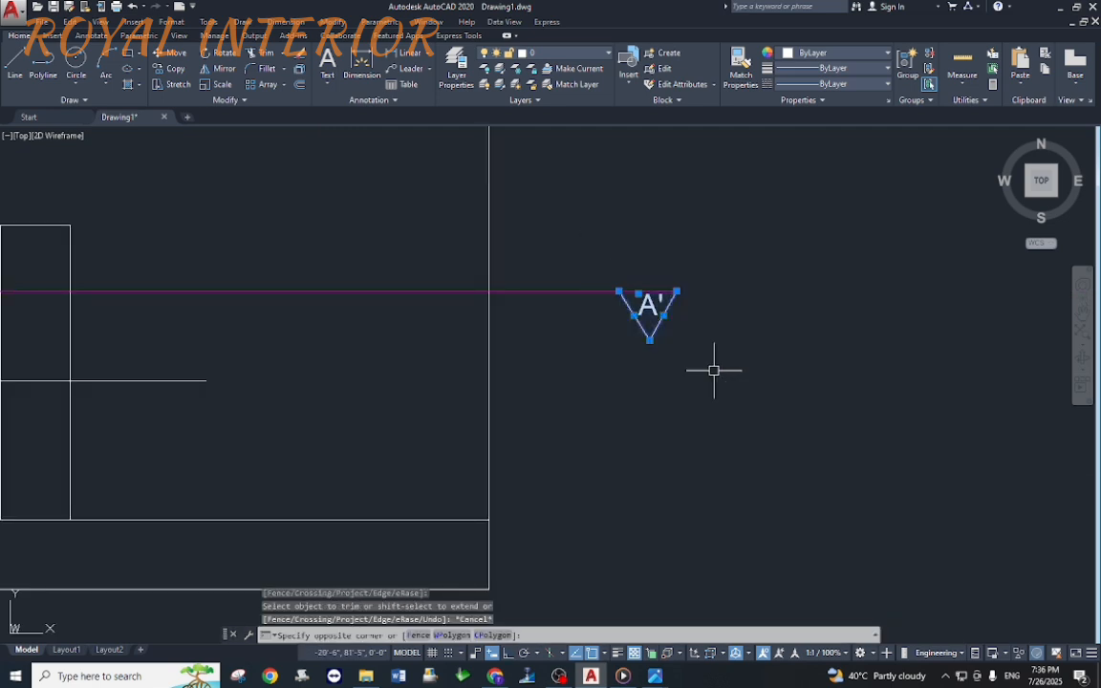
pyautogui.scroll(-3, 535, 320)
pyautogui.write('mi')
pyautogui.press('Return')
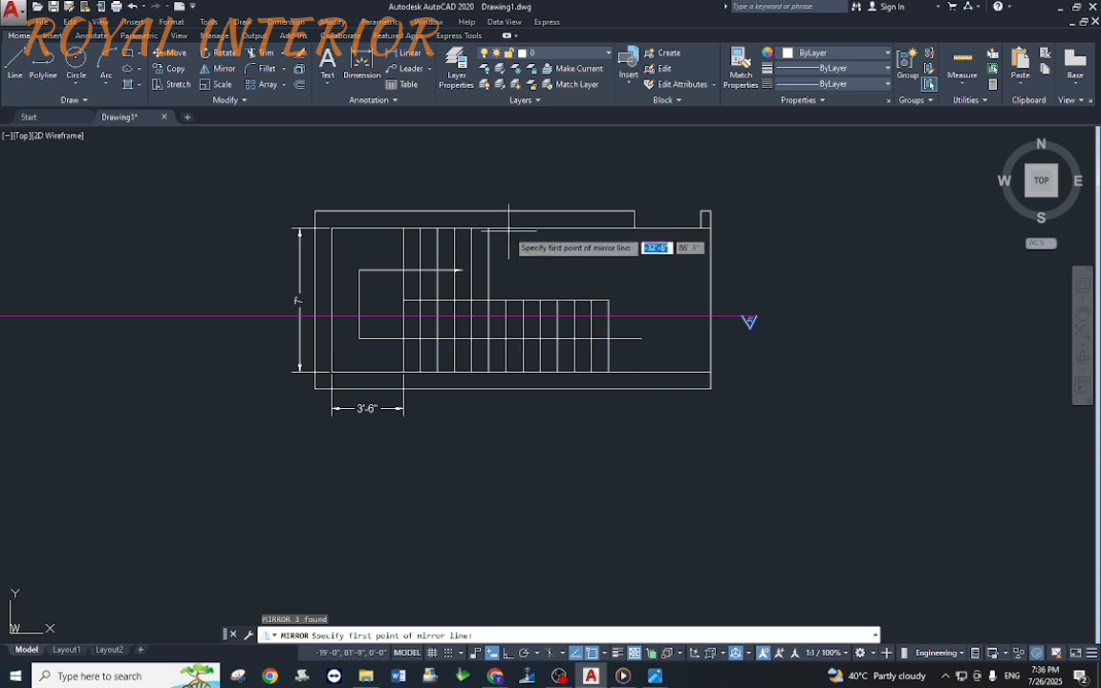
pyautogui.click(519, 373)
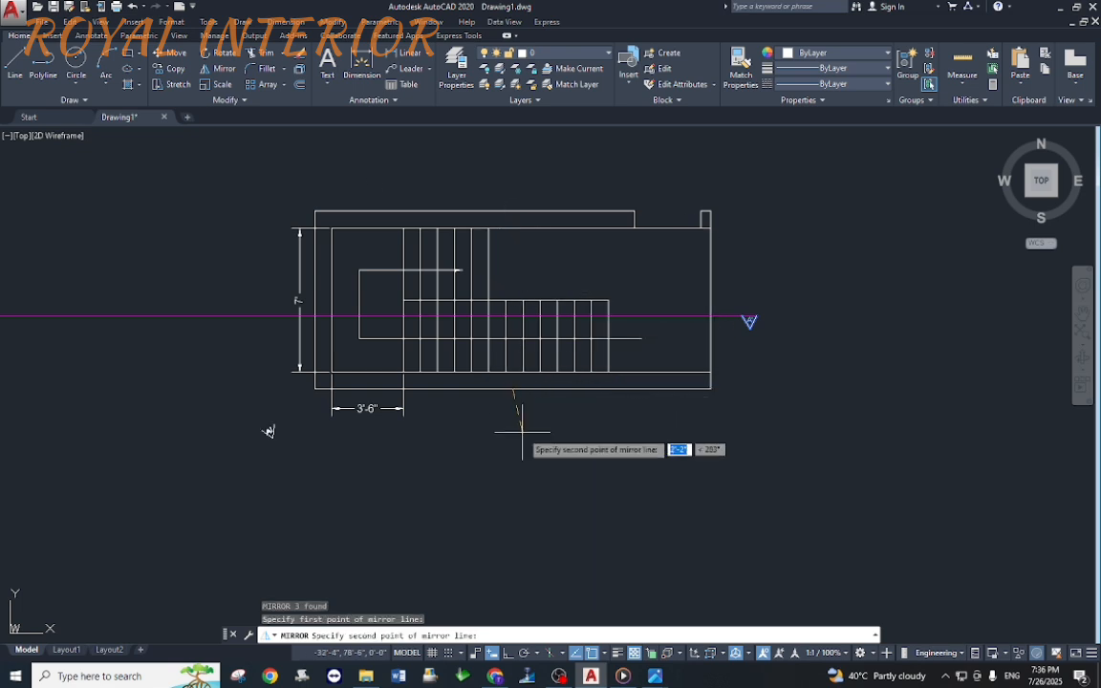
pyautogui.press('F8')
pyautogui.click(512, 421)
pyautogui.keyDown('shift'); pyautogui.rightClick(514, 429); pyautogui.keyUp('shift')
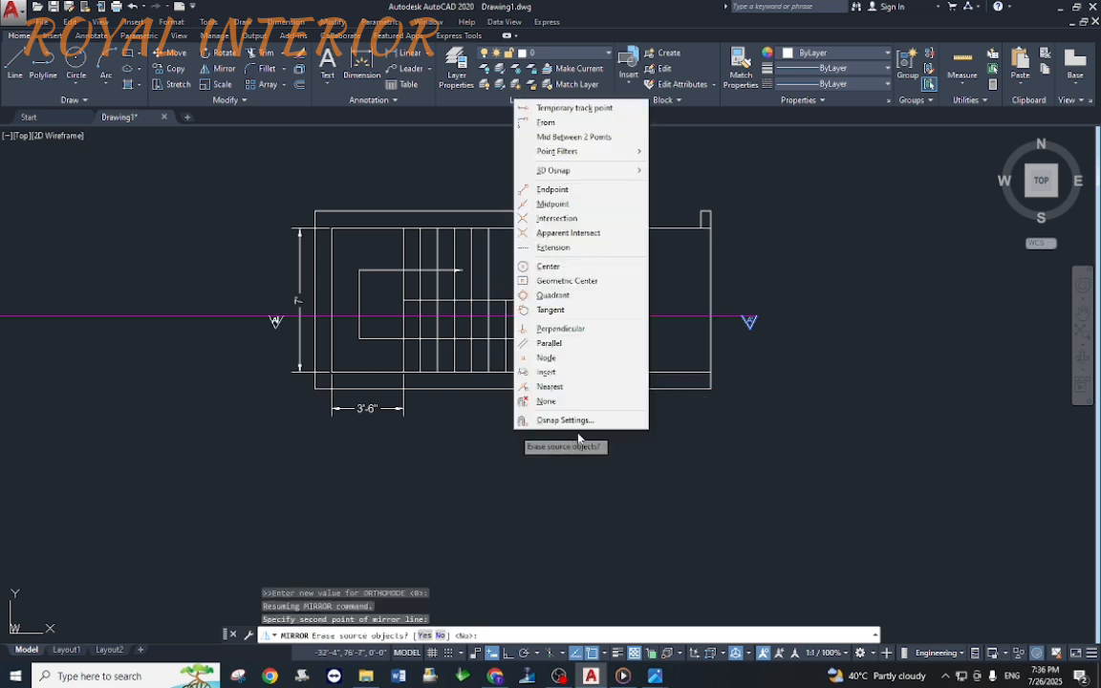
pyautogui.rightClick(489, 187)
pyautogui.click(502, 189)
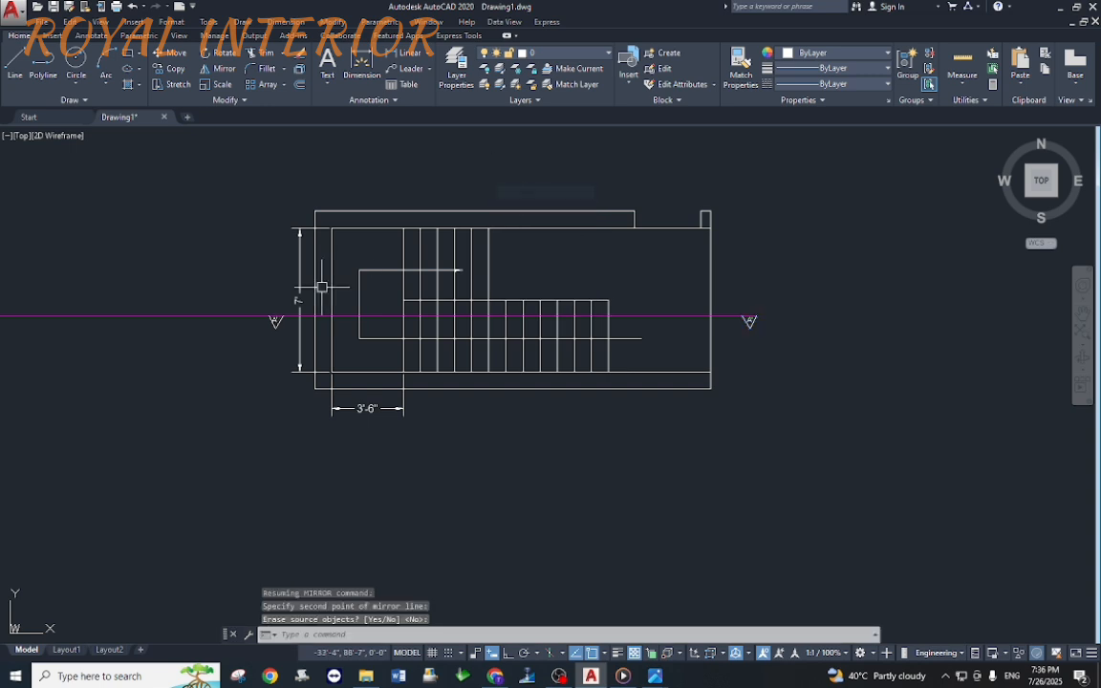
# Step: Trim the part of the section line that extends outward past the marker on the landing side
pyautogui.write('tr')
pyautogui.press('Return')
pyautogui.press('Return')
pyautogui.scroll(2, 247, 315)
pyautogui.click(256, 315)
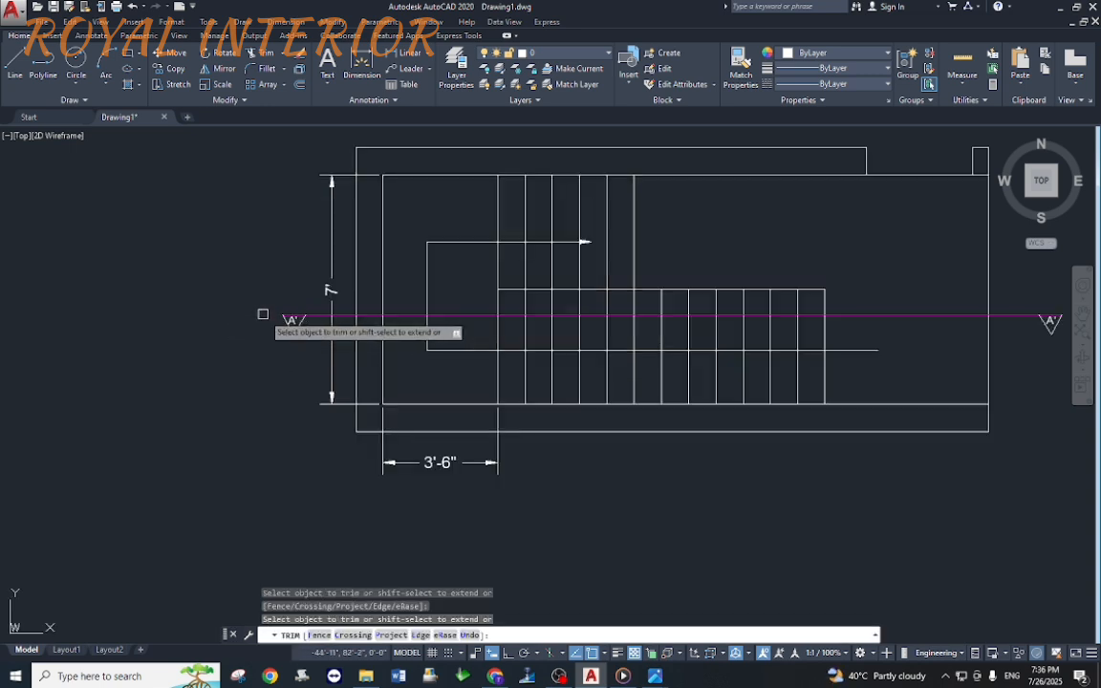
pyautogui.press('Escape')
# Step: Set the colour of both triangular section markers and their A' texts to magenta
pyautogui.click(261, 297)
pyautogui.click(311, 340)
pyautogui.scroll(-2, 129, 285)
pyautogui.scroll(2, 767, 307)
pyautogui.click(724, 280)
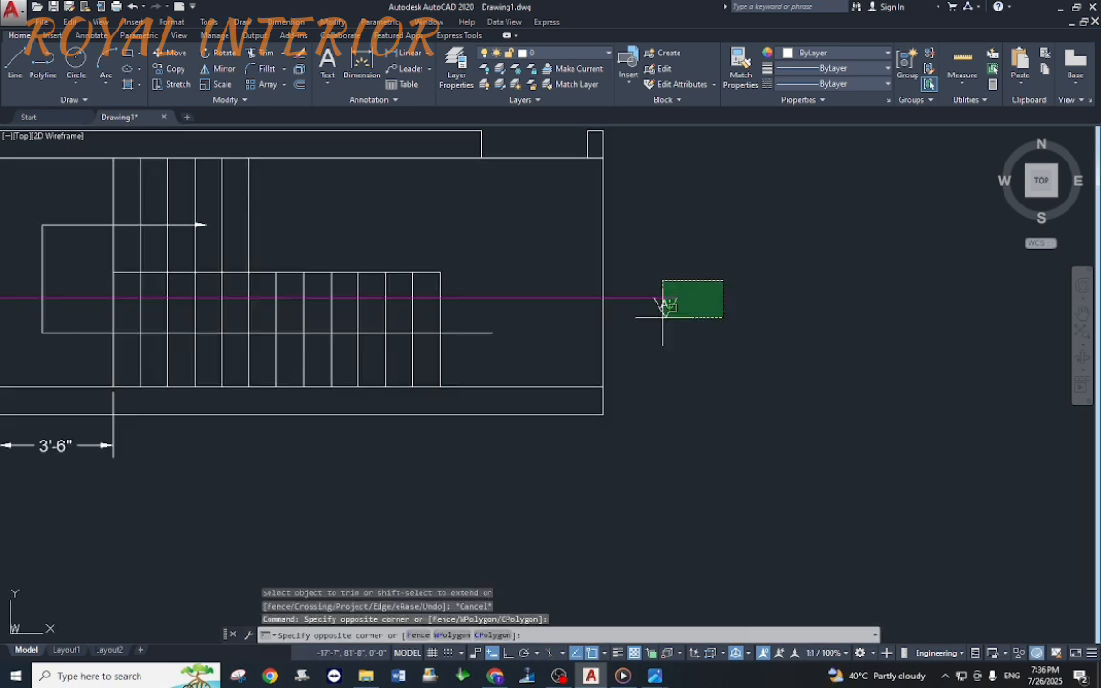
pyautogui.click(645, 337)
pyautogui.click(807, 55)
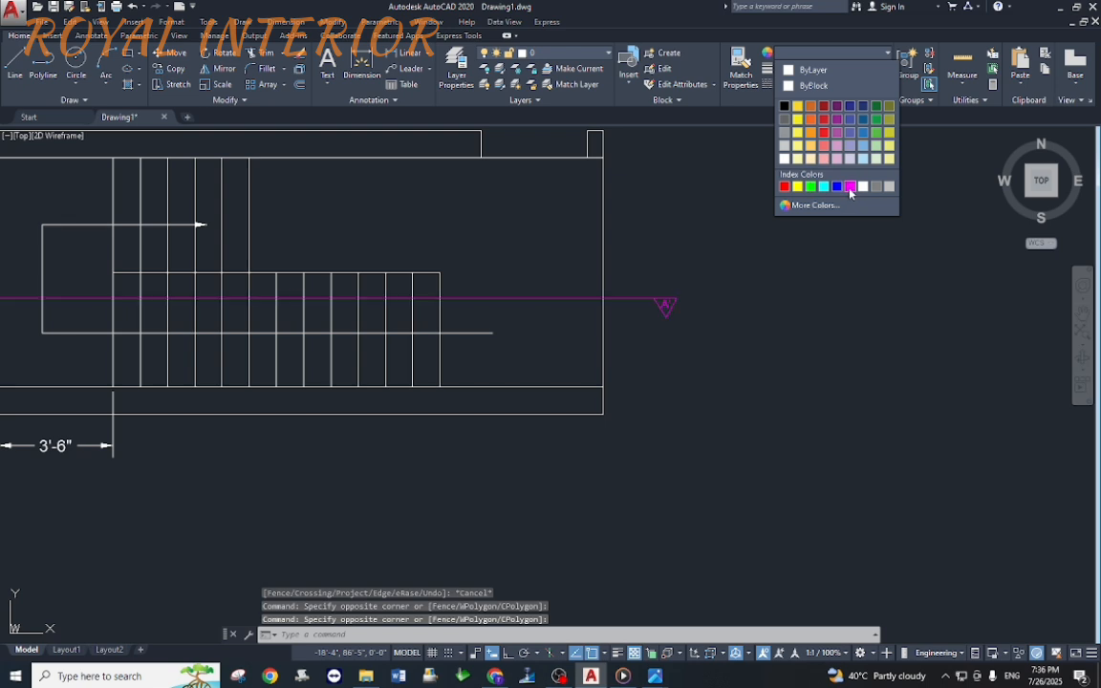
pyautogui.click(774, 179)
pyautogui.press('Escape')
# Step: Mirror the section line with both A' markers about the line's own horizontal axis so the triangles point upward, erasing the originals
pyautogui.moveTo(523, 353); pyautogui.dragTo(725, 370, button='middle')
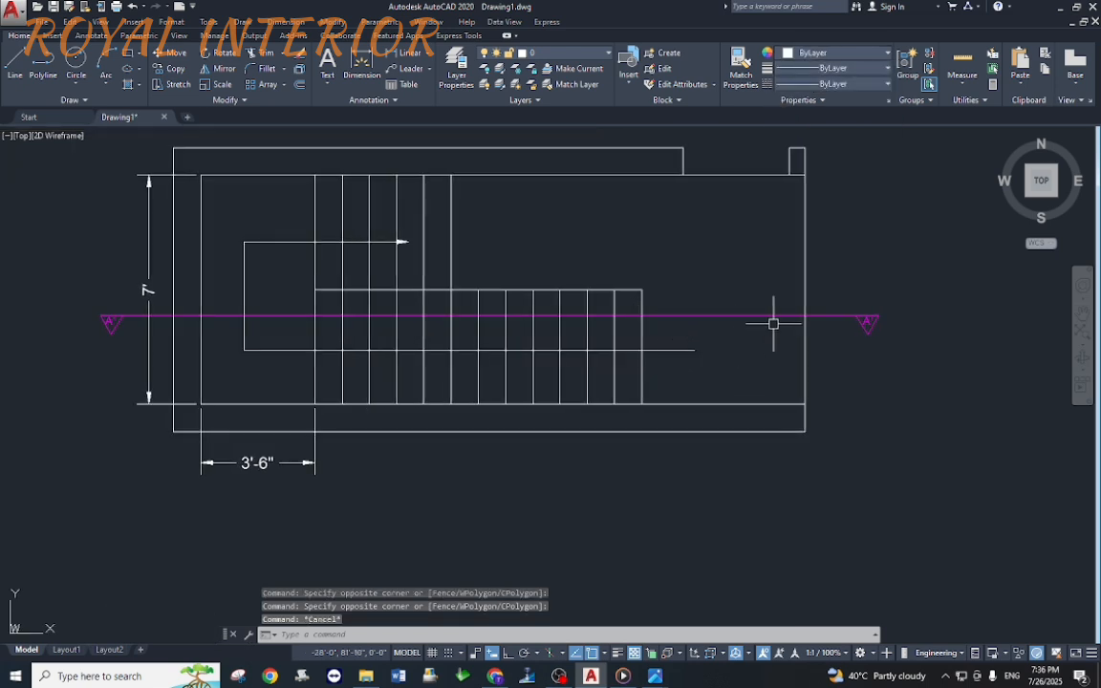
pyautogui.scroll(4, 768, 329)
pyautogui.click(873, 325)
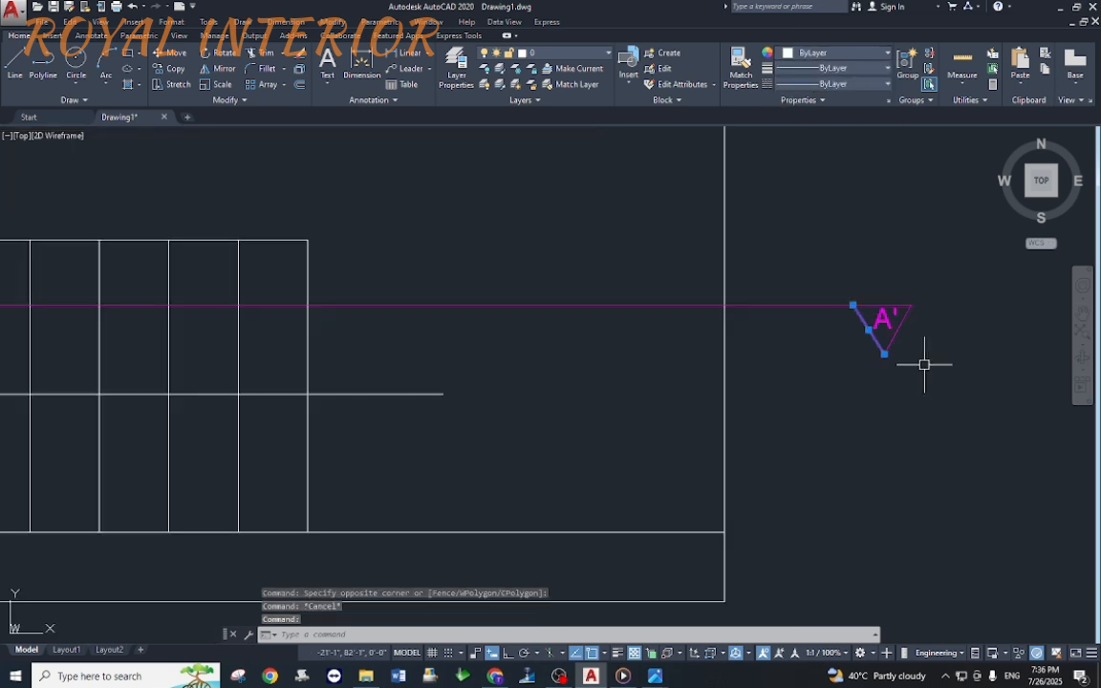
pyautogui.click(928, 293)
pyautogui.click(836, 373)
pyautogui.scroll(-3, 622, 324)
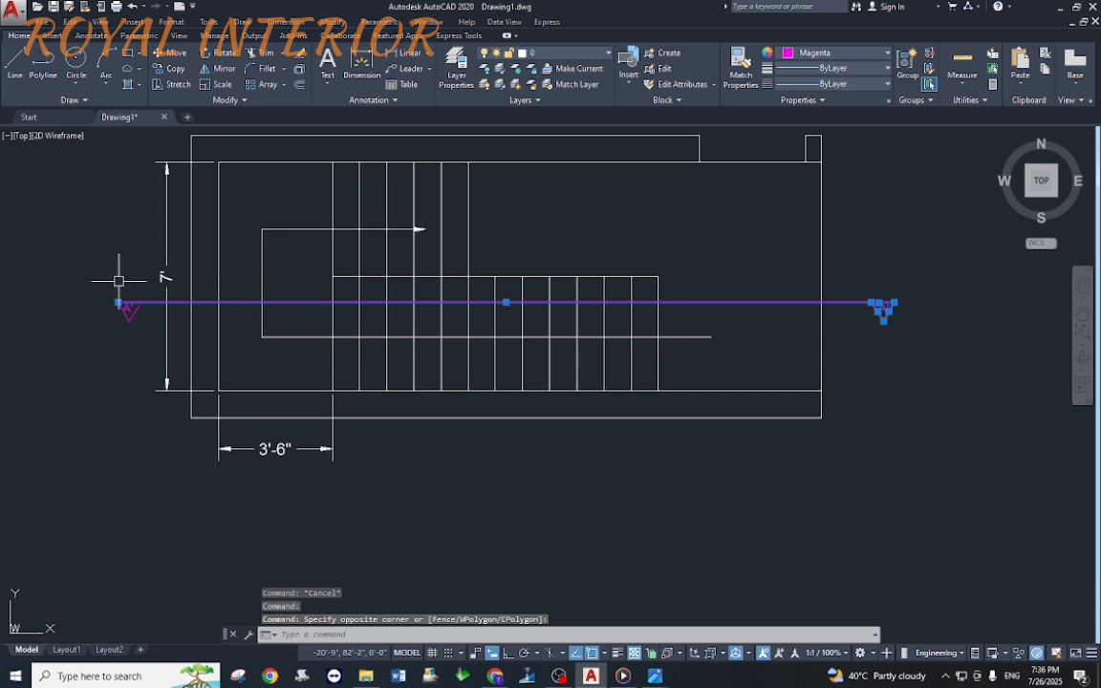
pyautogui.scroll(2, 118, 280)
pyautogui.click(69, 354)
pyautogui.press('Return')
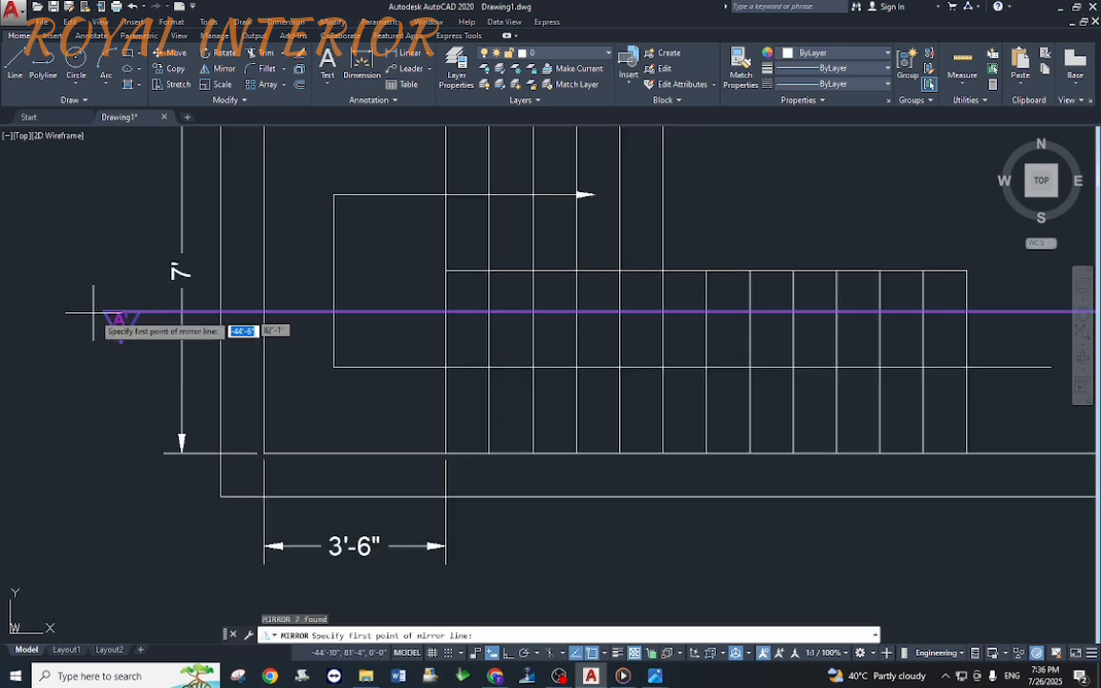
pyautogui.click(102, 312)
pyautogui.click(66, 313)
pyautogui.rightClick(67, 312)
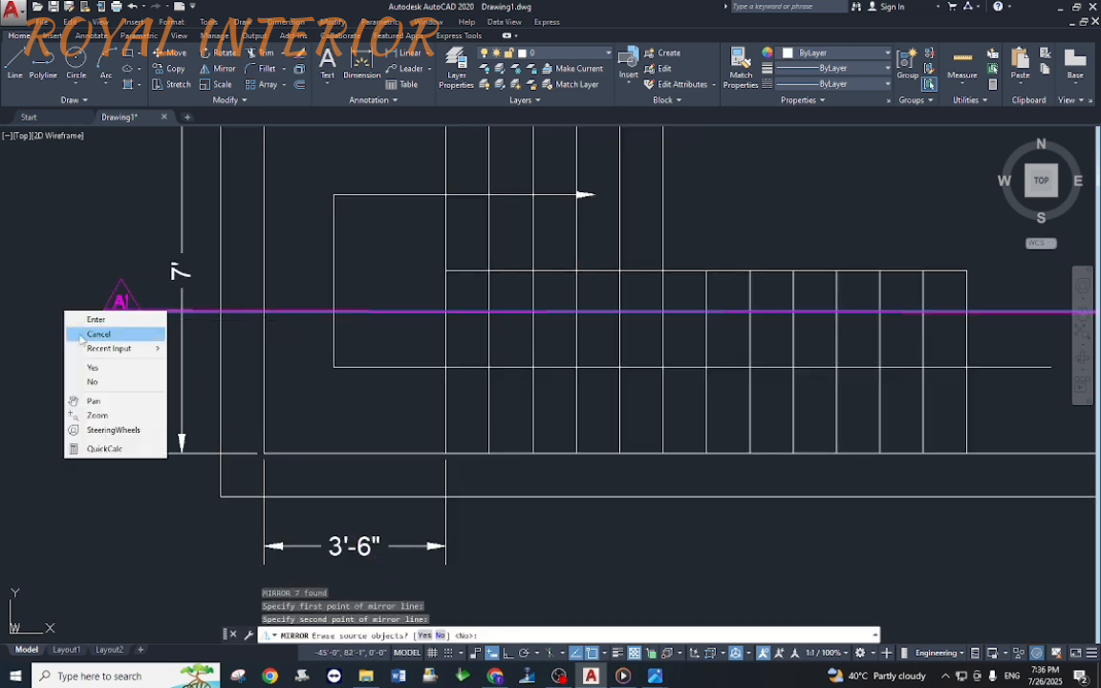
pyautogui.click(88, 364)
pyautogui.scroll(-4, 117, 323)
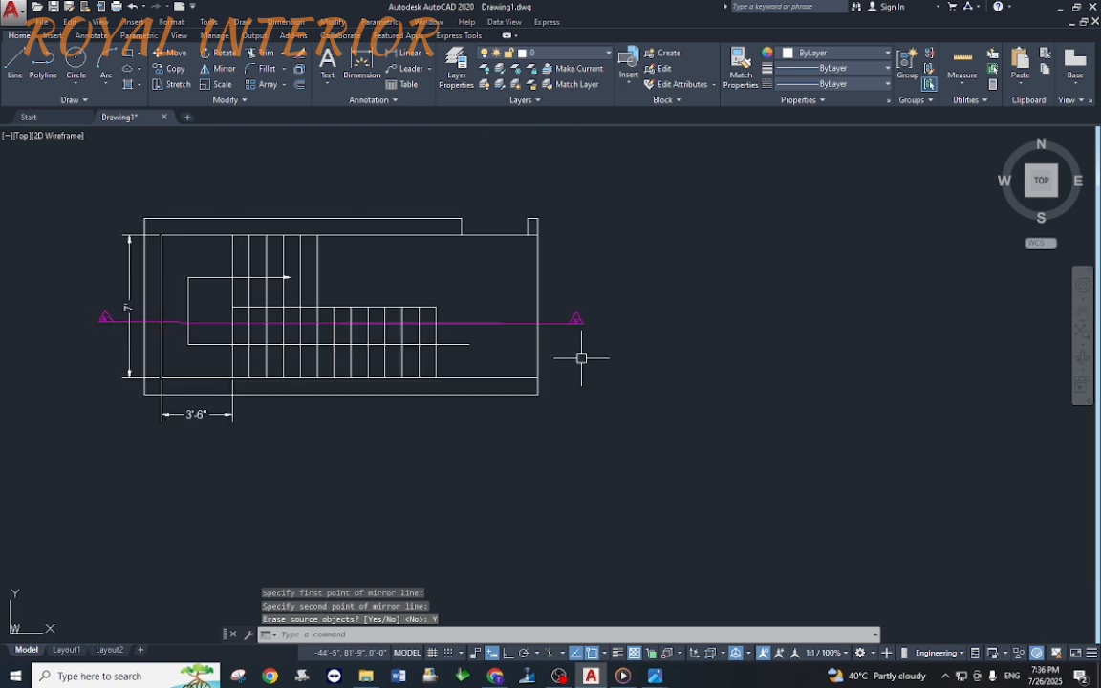
# Step: Move the section line with both A' markers slightly down, keeping it between the flight divider and the arrow's lower run
pyautogui.click(615, 305)
pyautogui.click(555, 344)
pyautogui.click(94, 337)
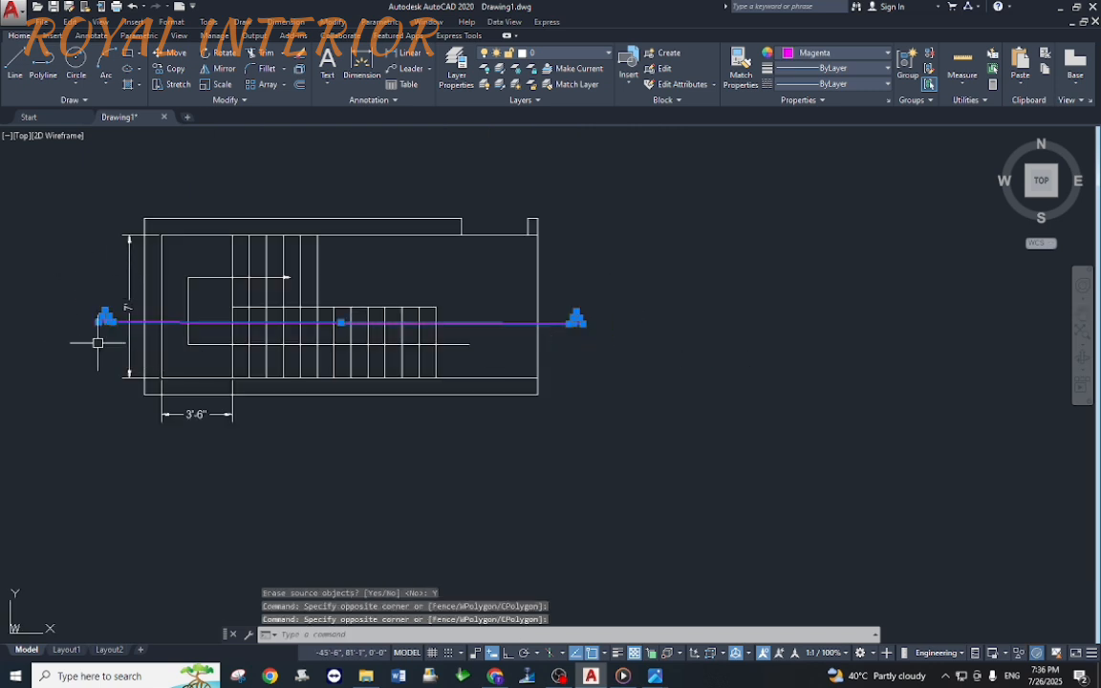
pyautogui.moveTo(244, 336); pyautogui.dragTo(312, 337, button='middle')
pyautogui.write('m')
pyautogui.press('Return')
pyautogui.press('Escape')
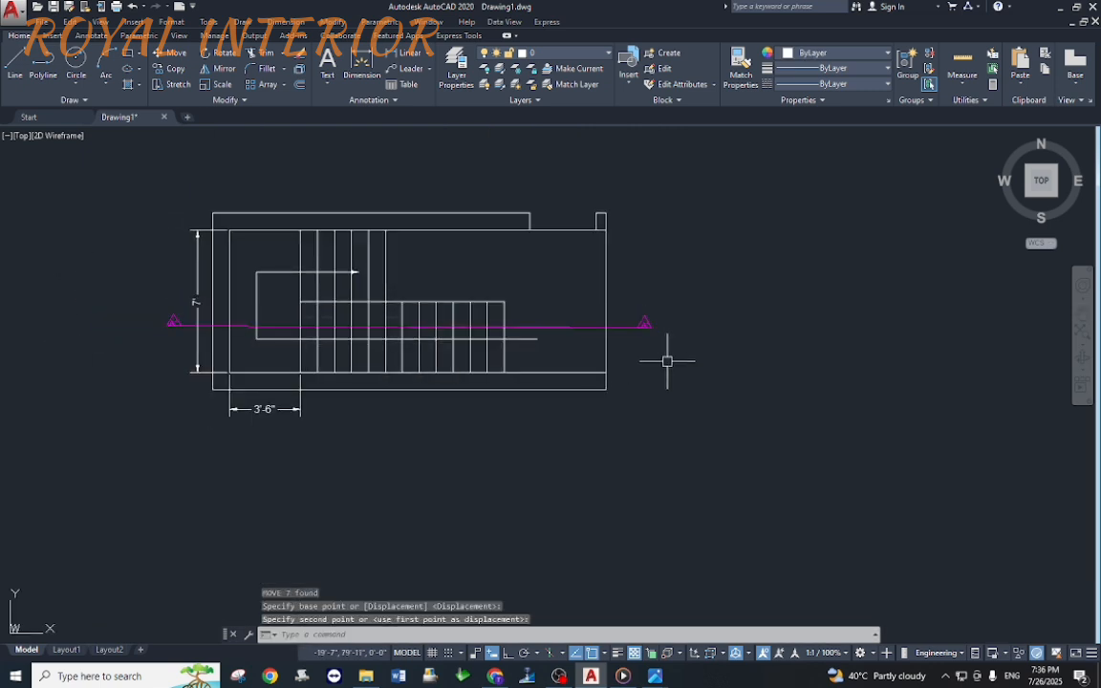
pyautogui.scroll(2, 385, 340)
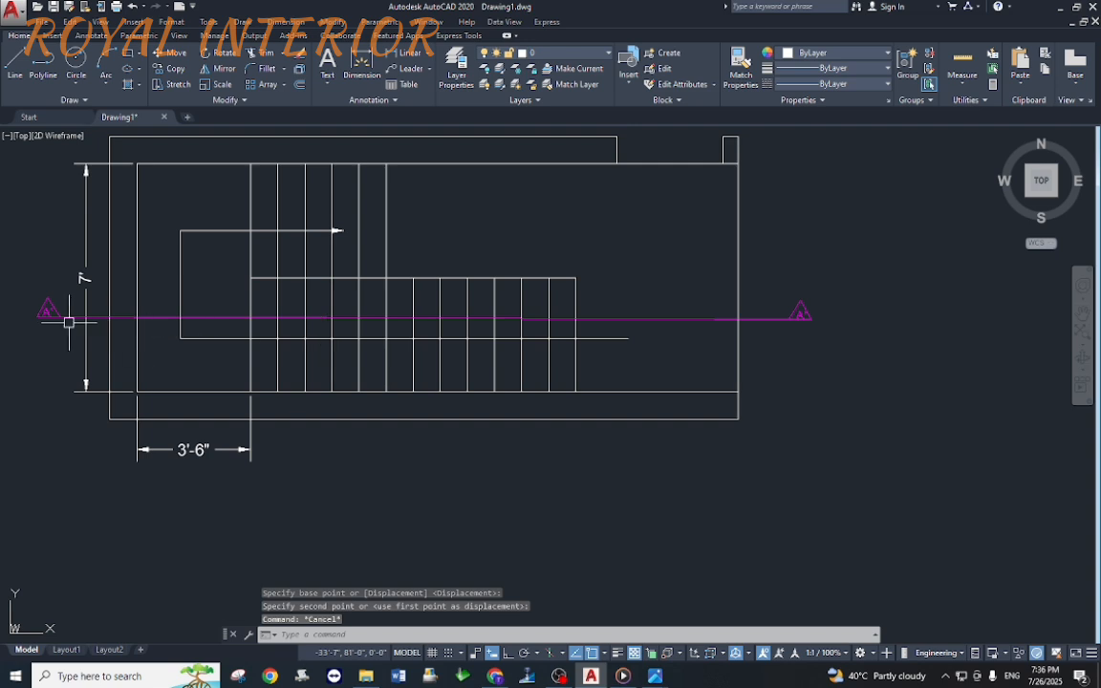
pyautogui.moveTo(485, 363); pyautogui.dragTo(513, 373, button='middle')
pyautogui.moveTo(615, 352); pyautogui.dragTo(628, 385, button='middle')
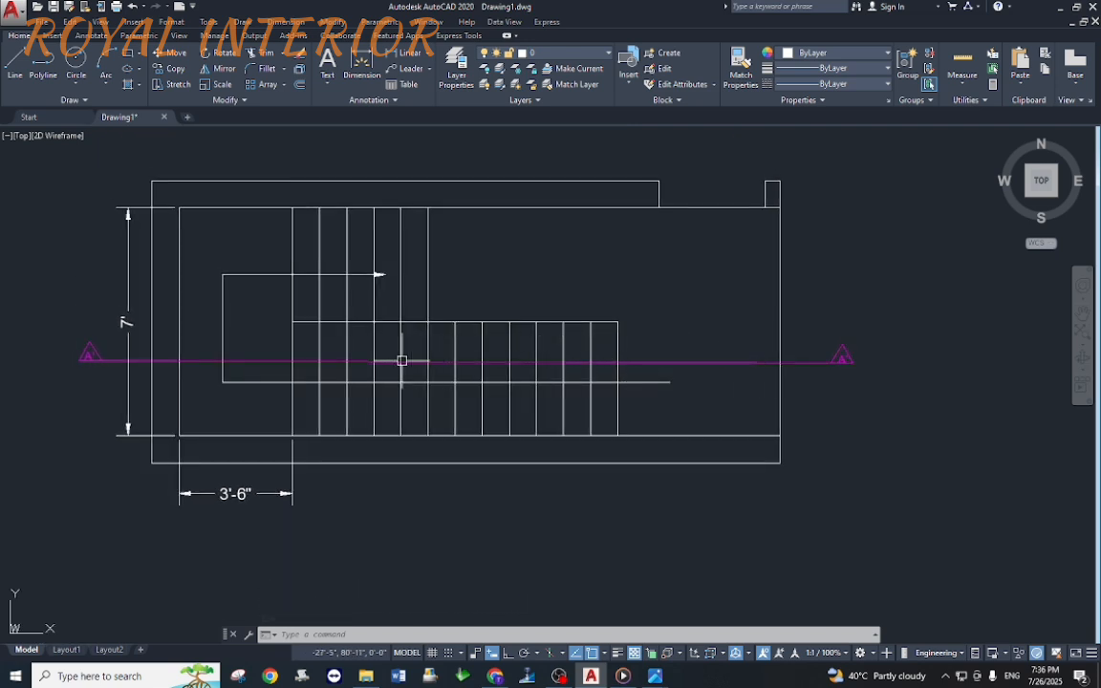
pyautogui.rightClick(220, 361)
pyautogui.press('Escape')
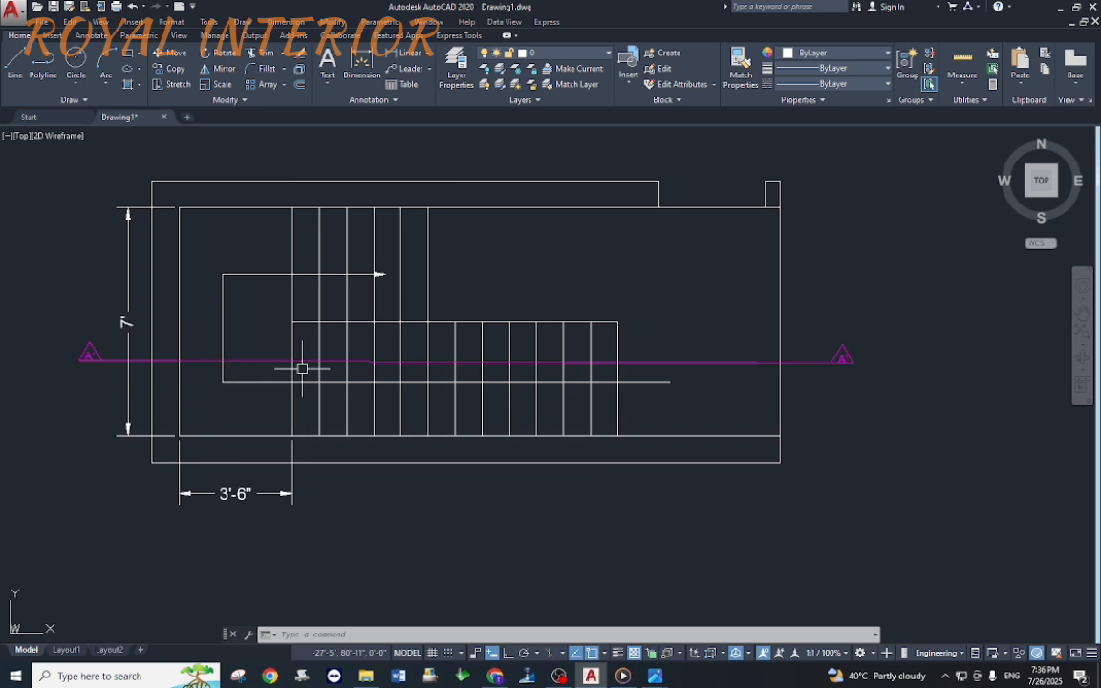
pyautogui.moveTo(578, 371); pyautogui.dragTo(586, 425, button='middle')
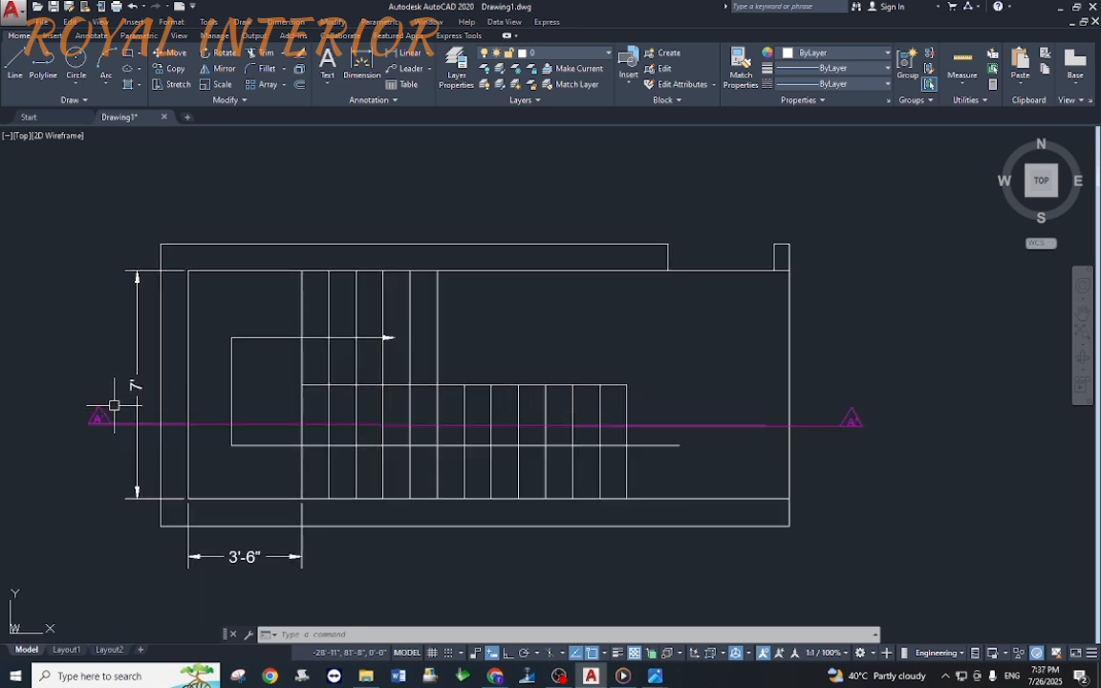
pyautogui.scroll(-2, 113, 405)
pyautogui.moveTo(283, 388); pyautogui.dragTo(422, 425, button='middle')
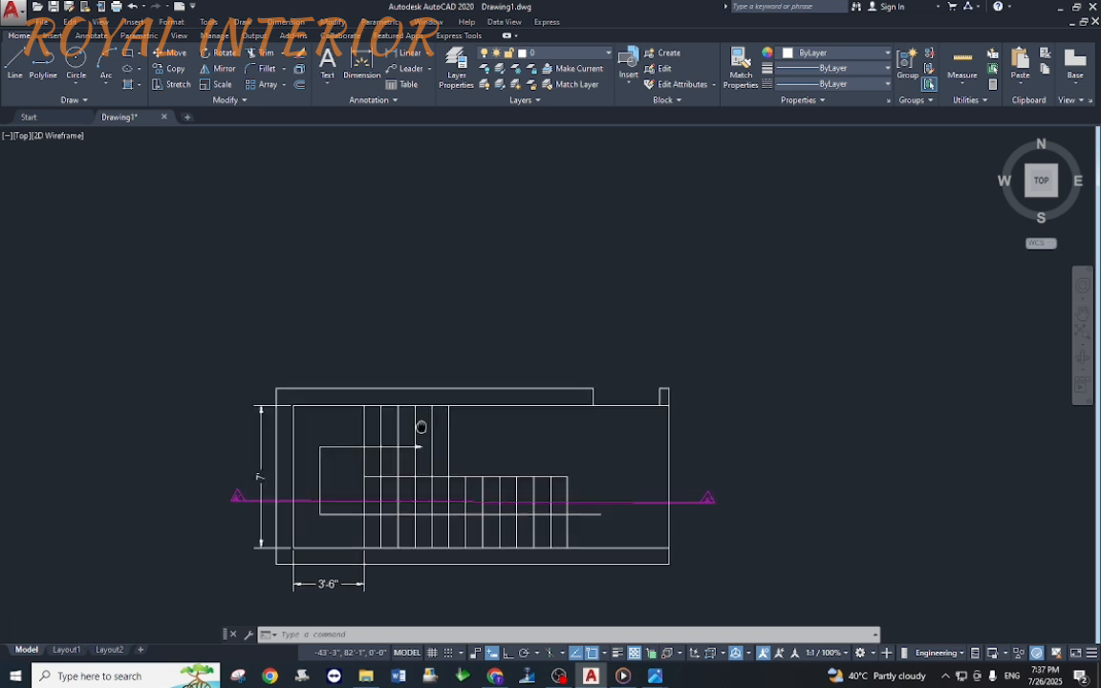
pyautogui.write('xl')
pyautogui.press('Return')
pyautogui.write('h')
pyautogui.press('Return')
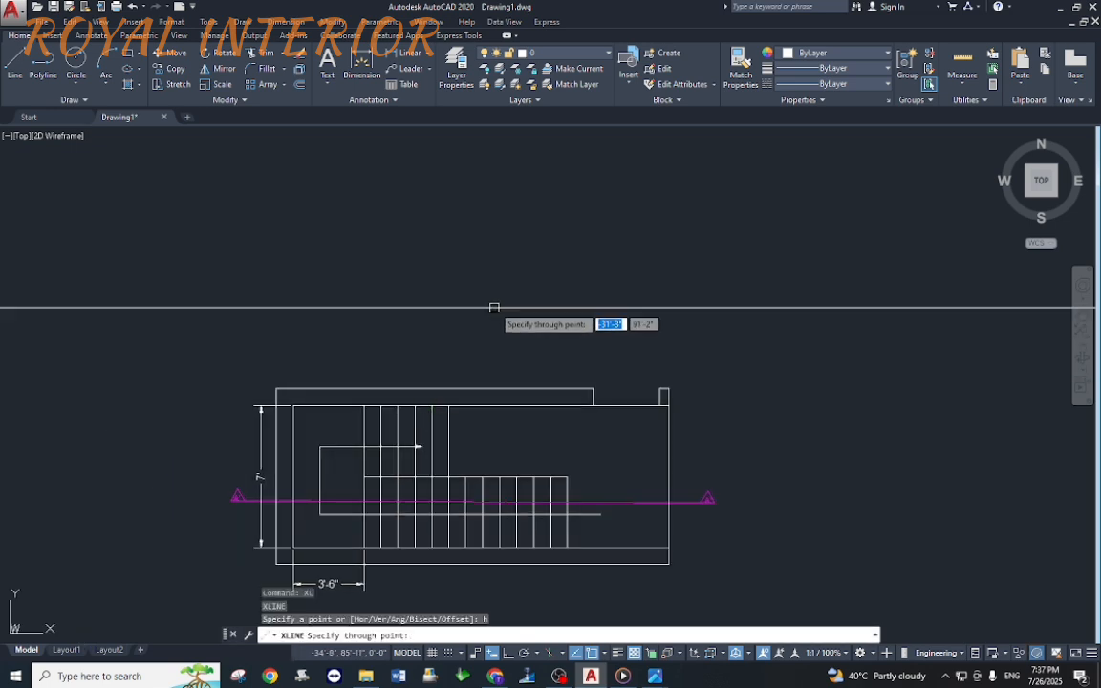
pyautogui.press('Escape')
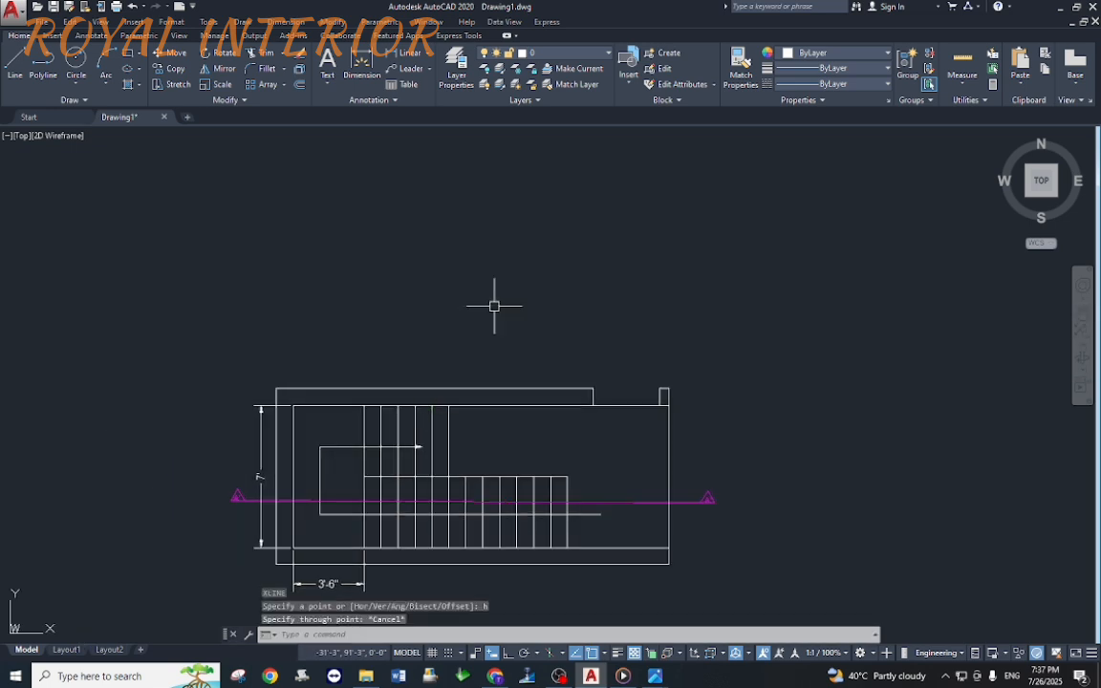
# Step: Draw a horizontal construction line across the empty space above the staircase plan
pyautogui.write('x')
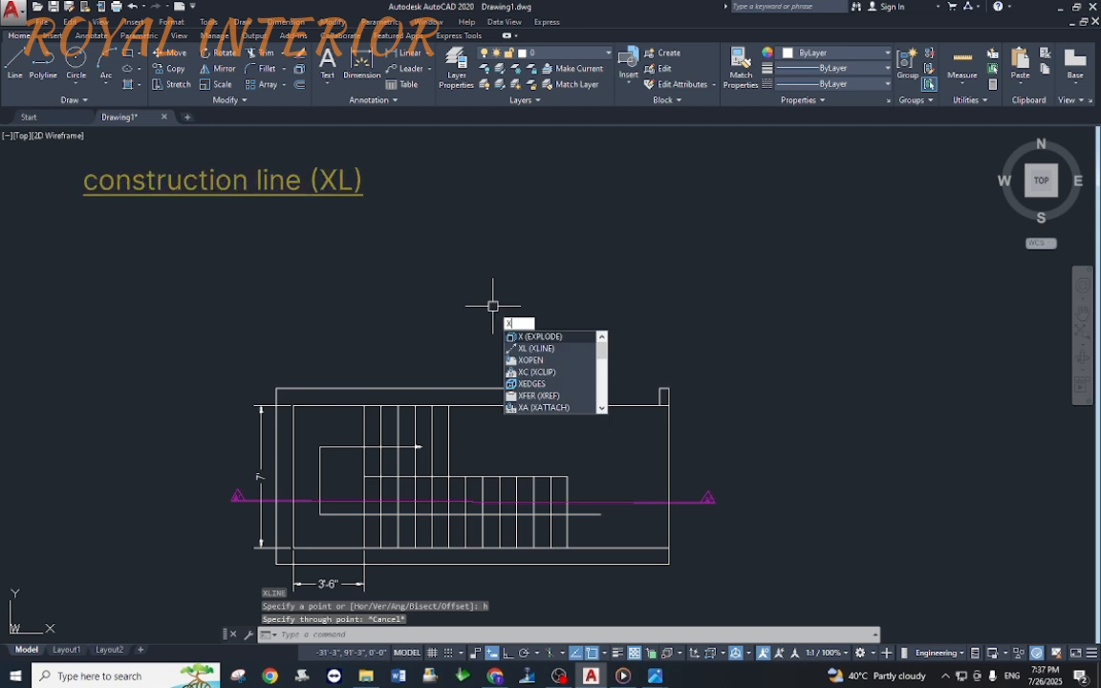
pyautogui.write('l')
pyautogui.press('Return')
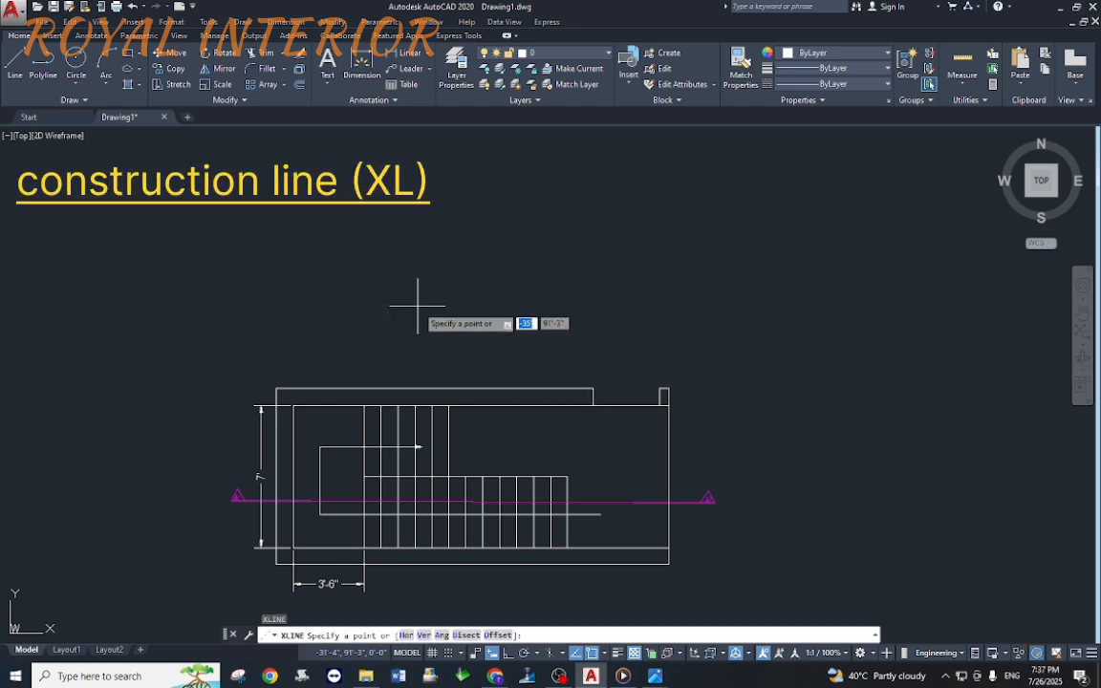
pyautogui.write('h')
pyautogui.press('Return')
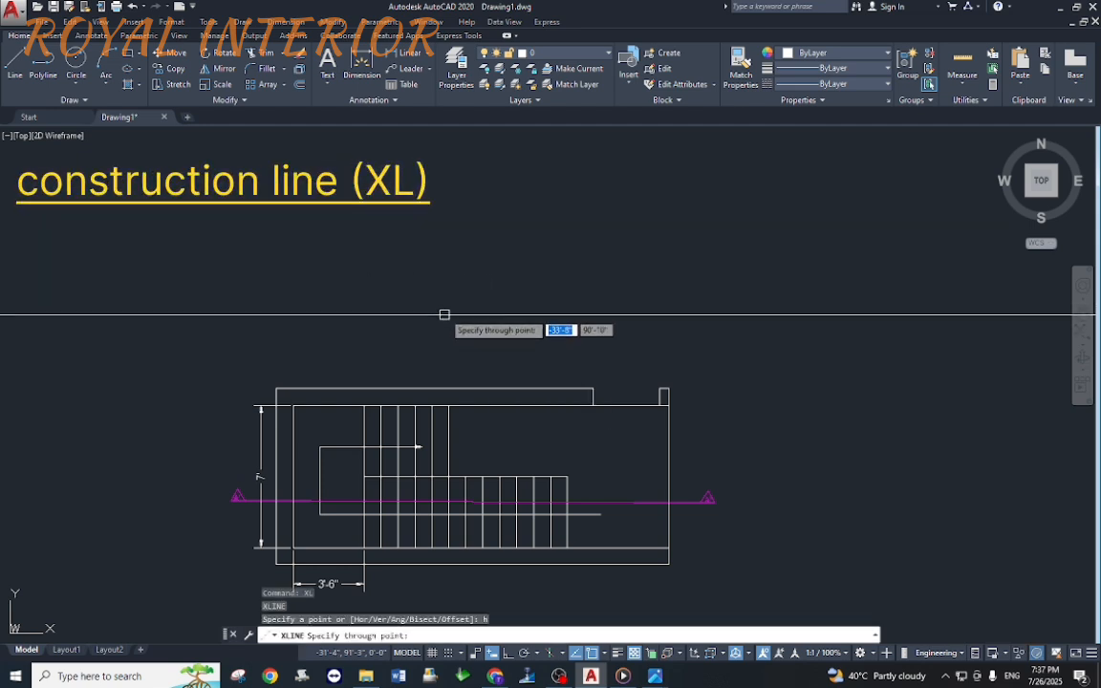
pyautogui.press('Escape')
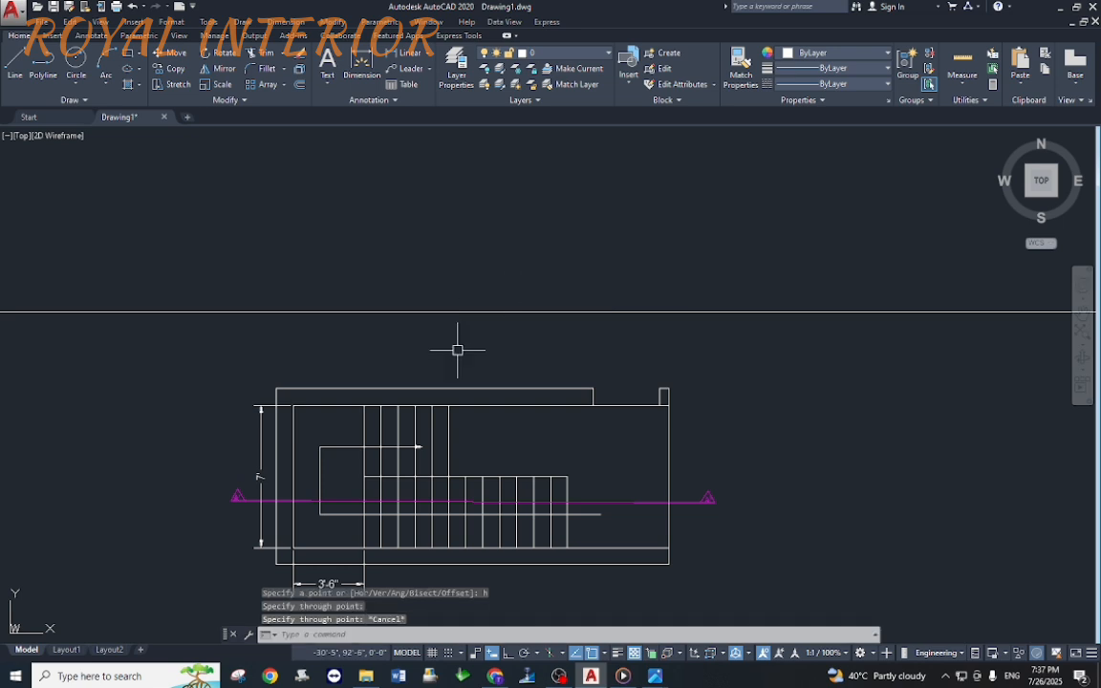
# Step: Set the colour of all stair tread lines and the line dividing the two flights to red
pyautogui.moveTo(474, 415); pyautogui.dragTo(496, 334, button='middle')
pyautogui.scroll(2, 468, 361)
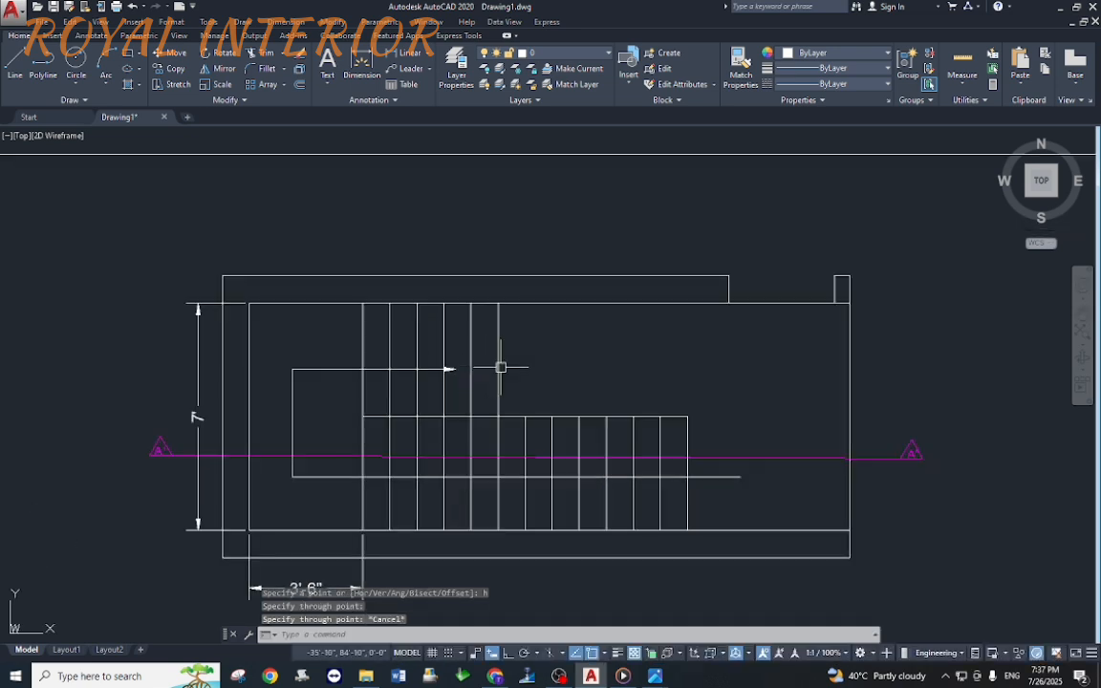
pyautogui.click(493, 319)
pyautogui.click(275, 269)
pyautogui.click(700, 410)
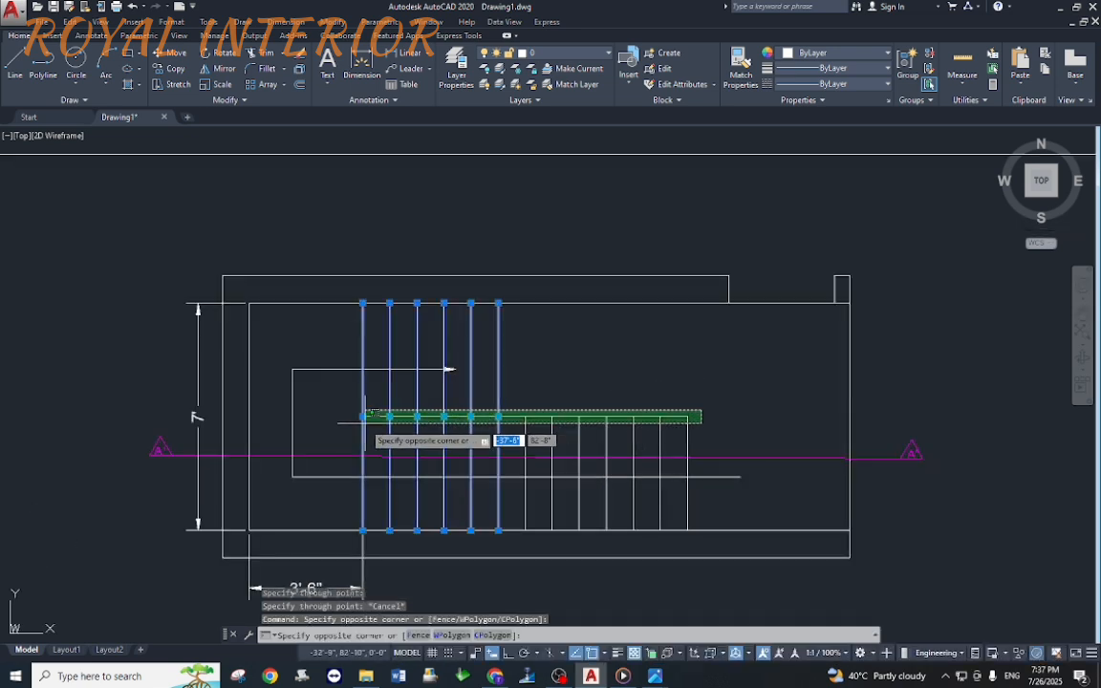
pyautogui.click(373, 423)
pyautogui.click(841, 53)
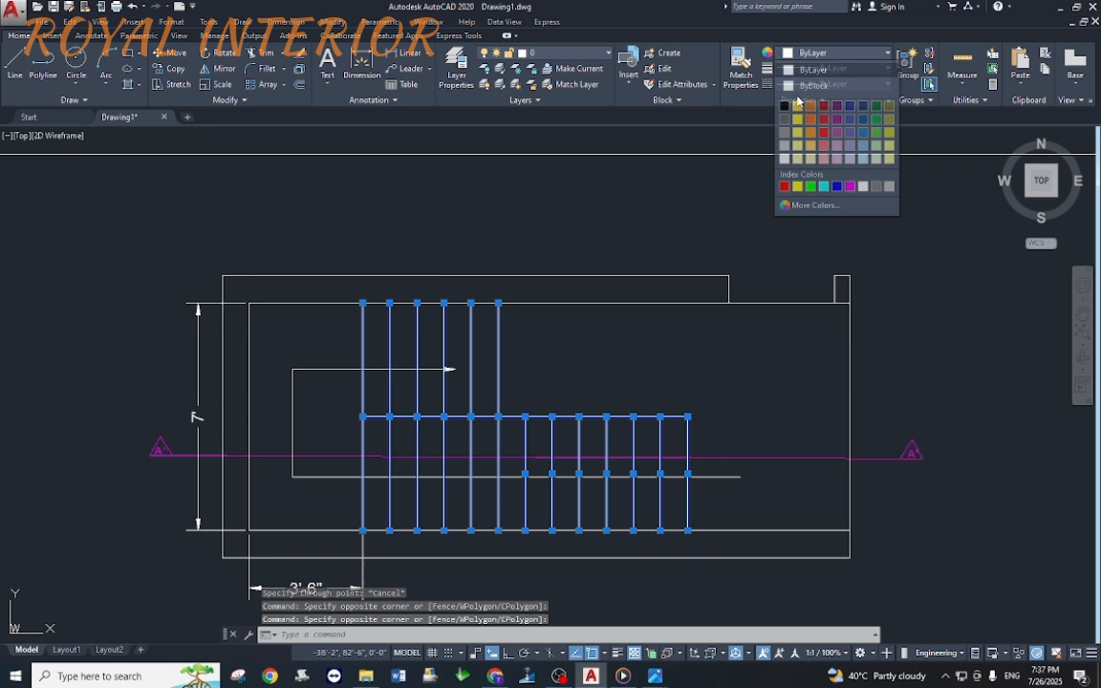
pyautogui.click(785, 185)
pyautogui.press('Escape')
pyautogui.press('Escape')
pyautogui.press('Escape')
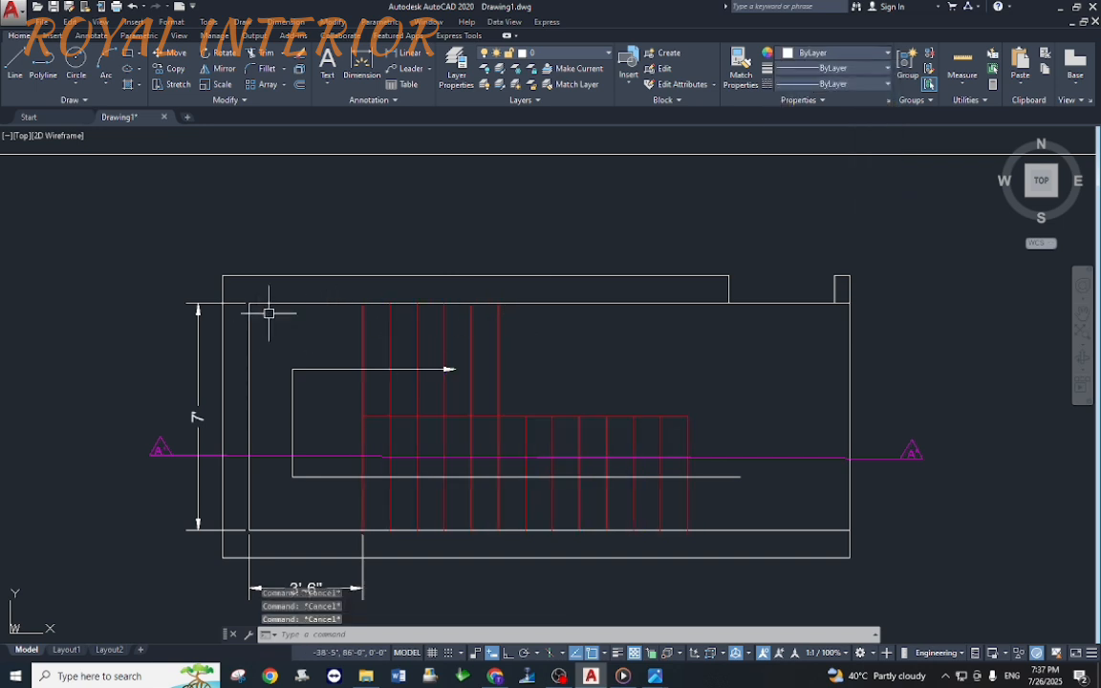
# Step: Fill all wall segments, including the short piece beside the opening, with a solid hatch
pyautogui.write('h')
pyautogui.press('Return')
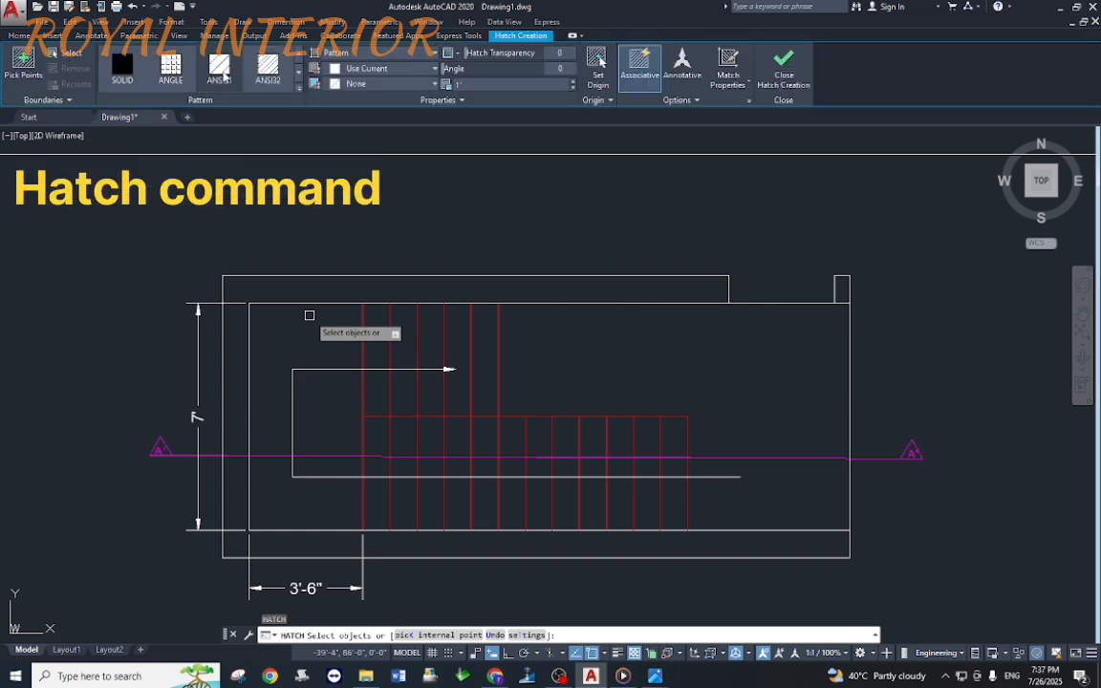
pyautogui.click(121, 65)
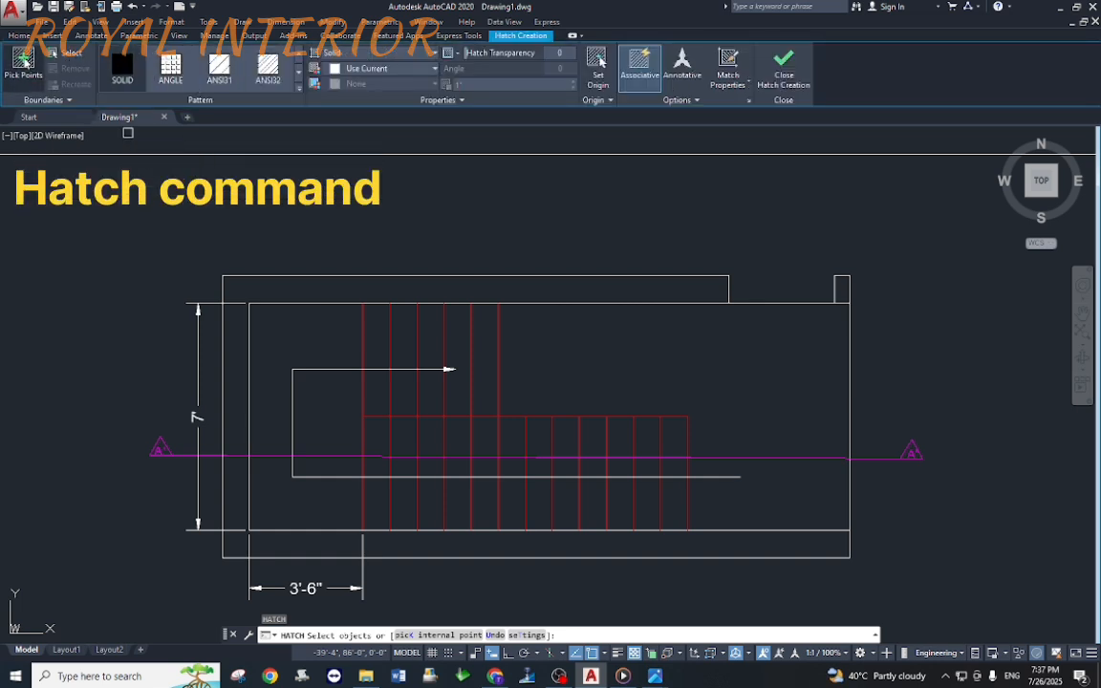
pyautogui.click(392, 288)
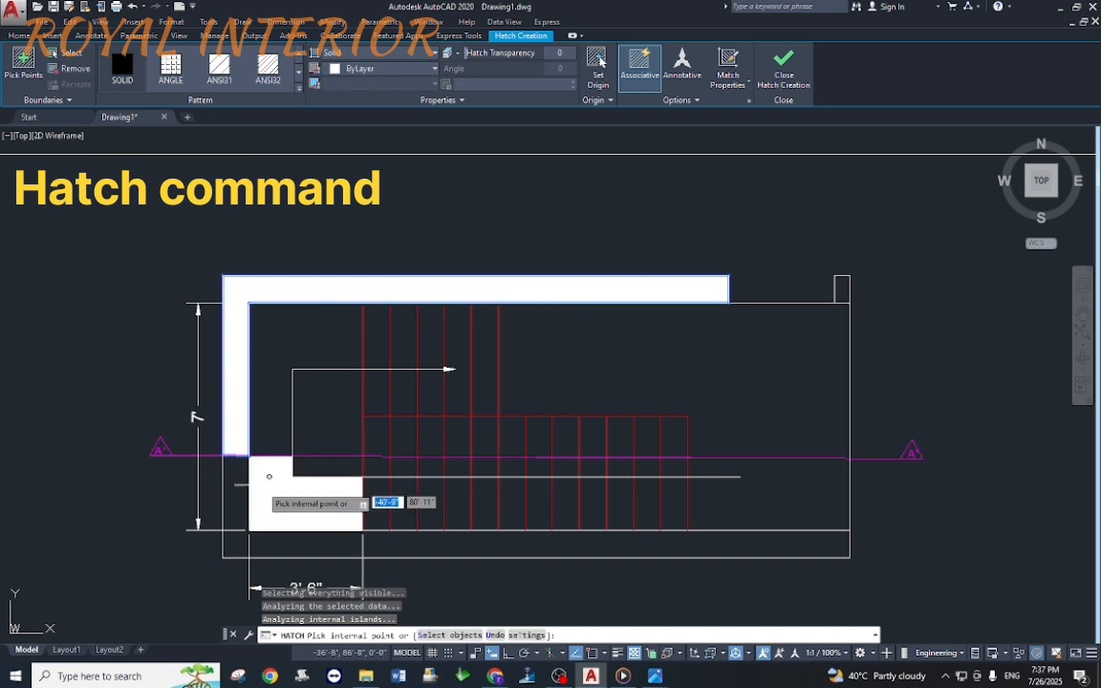
pyautogui.click(287, 545)
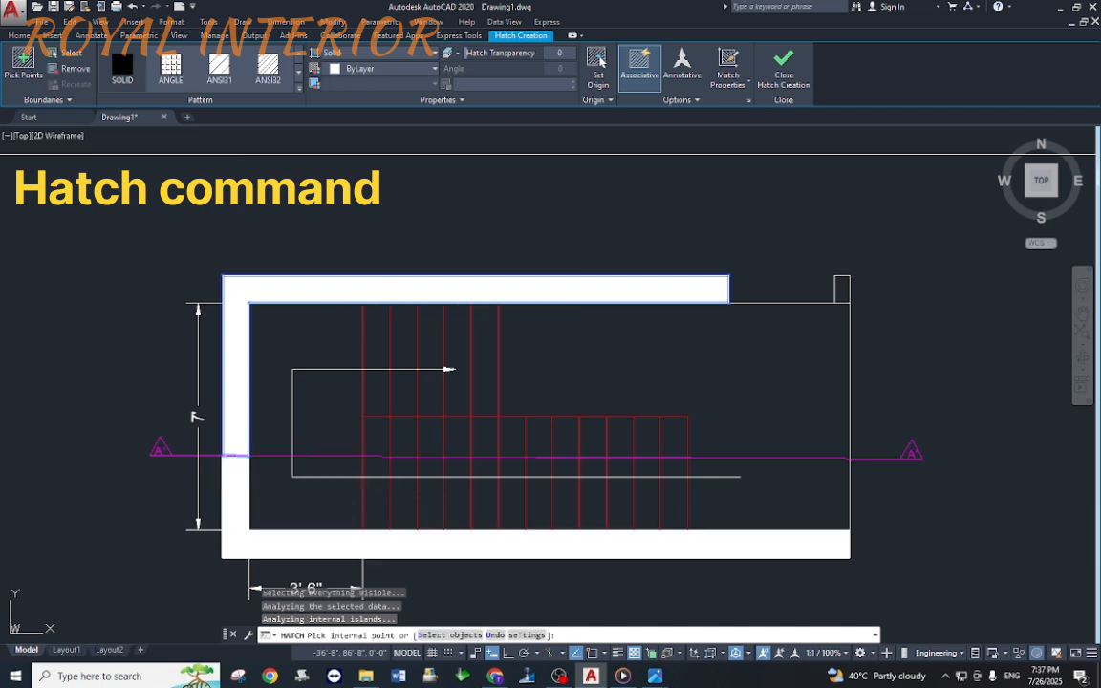
pyautogui.rightClick(844, 284)
pyautogui.click(885, 297)
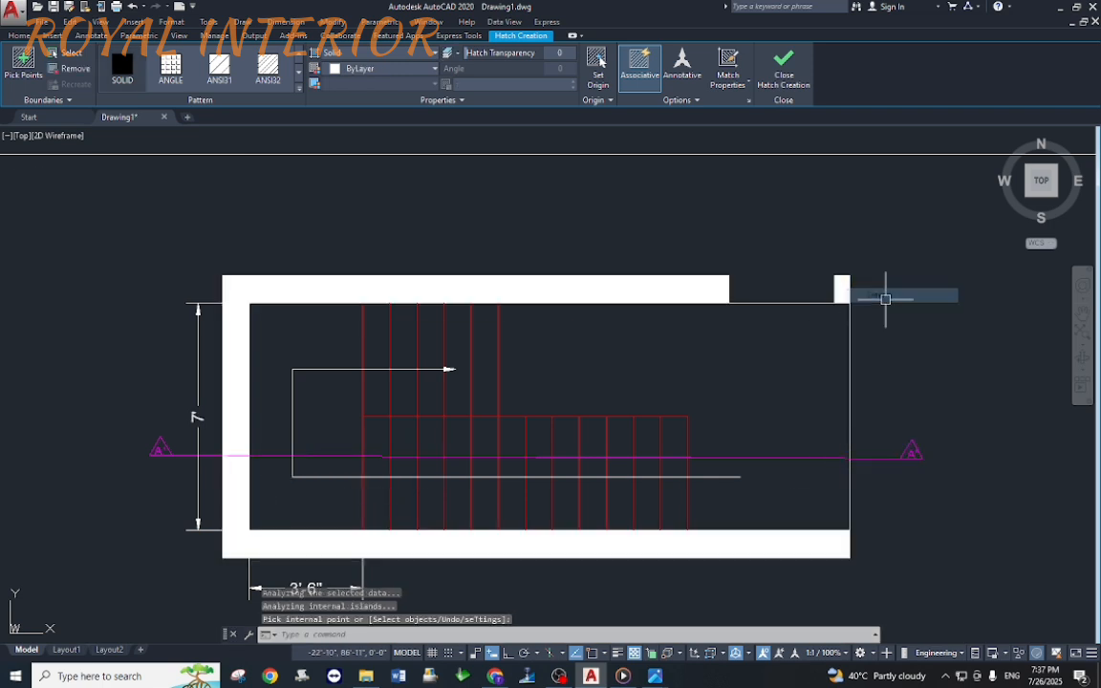
# Step: Change the colour of the solid wall hatch to gray
pyautogui.click(698, 290)
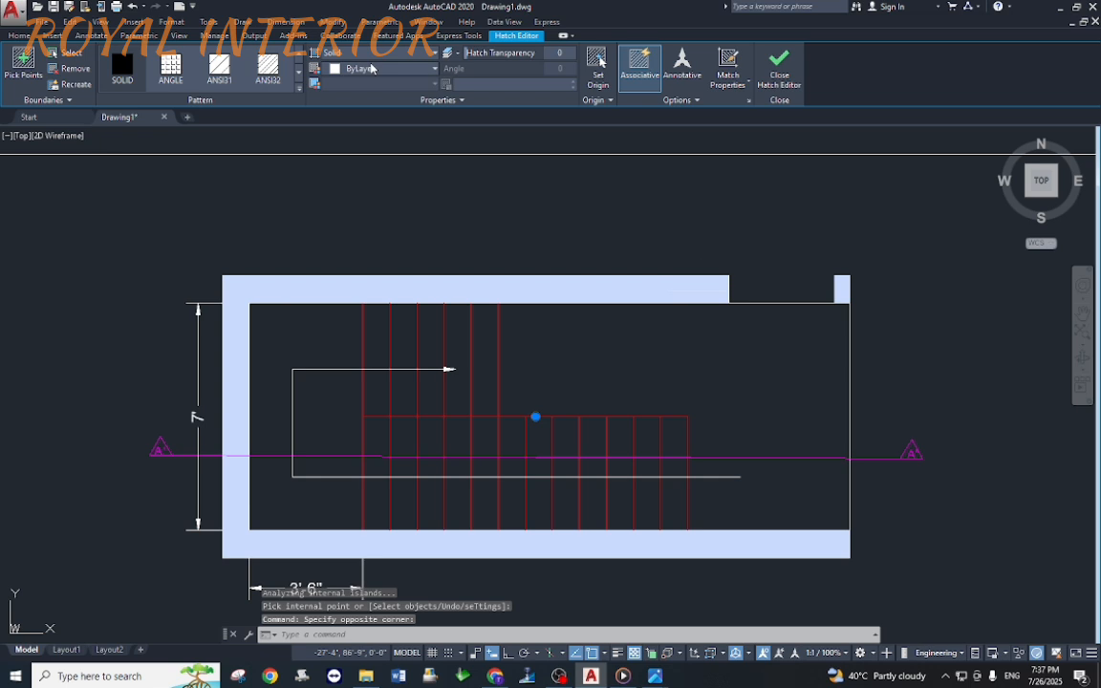
pyautogui.click(373, 69)
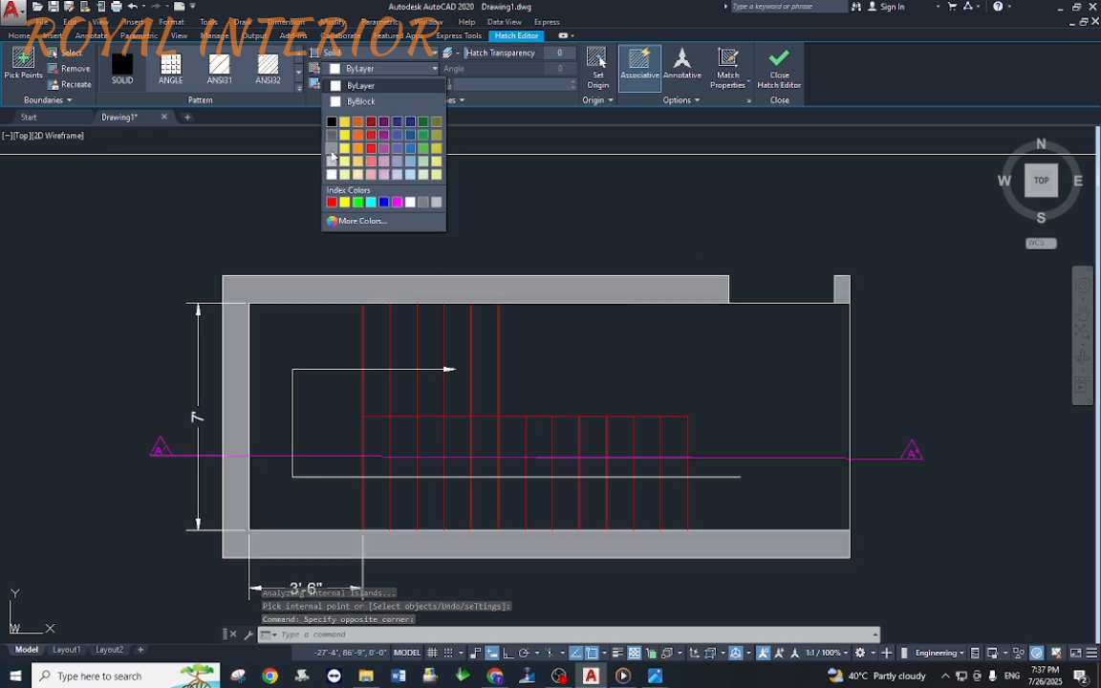
pyautogui.click(332, 157)
pyautogui.press('Escape')
pyautogui.press('Escape')
# Step: Change the colour of the stair direction arrow to green
pyautogui.scroll(-3, 474, 381)
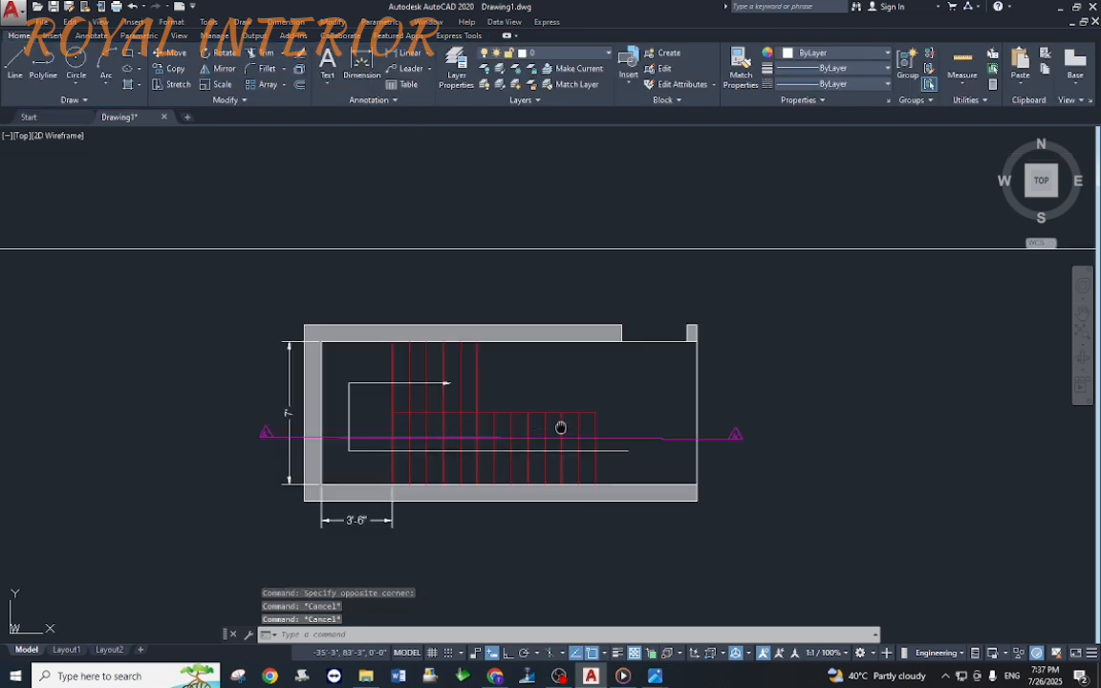
pyautogui.moveTo(561, 427); pyautogui.dragTo(559, 451, button='middle')
pyautogui.scroll(4, 472, 433)
pyautogui.click(373, 405)
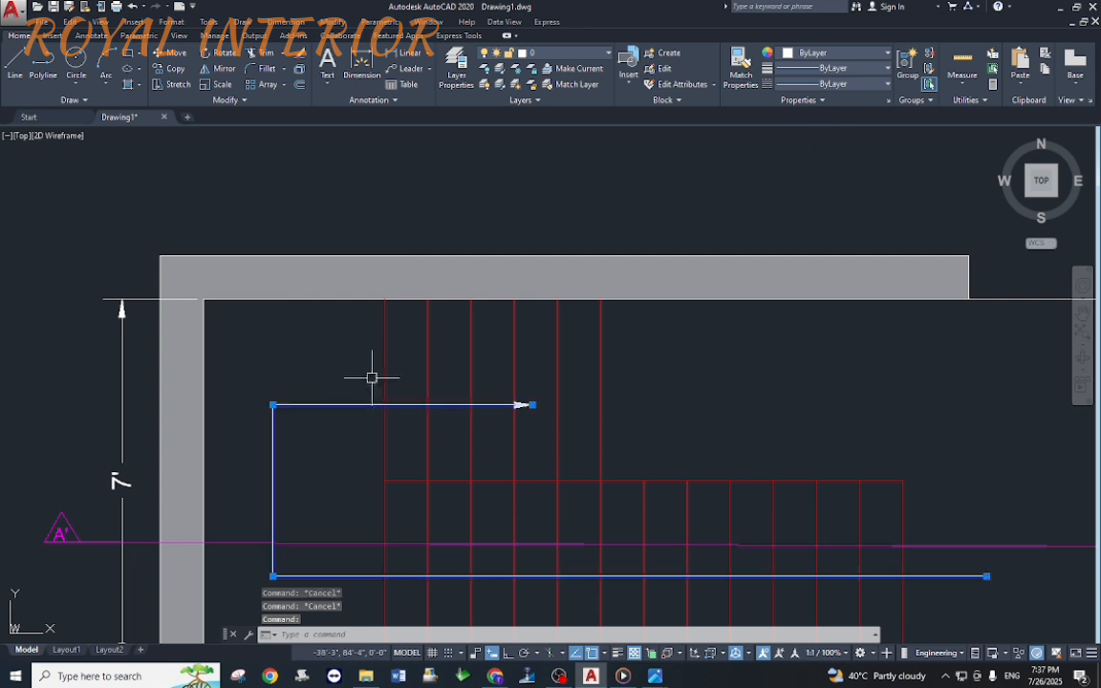
pyautogui.click(832, 59)
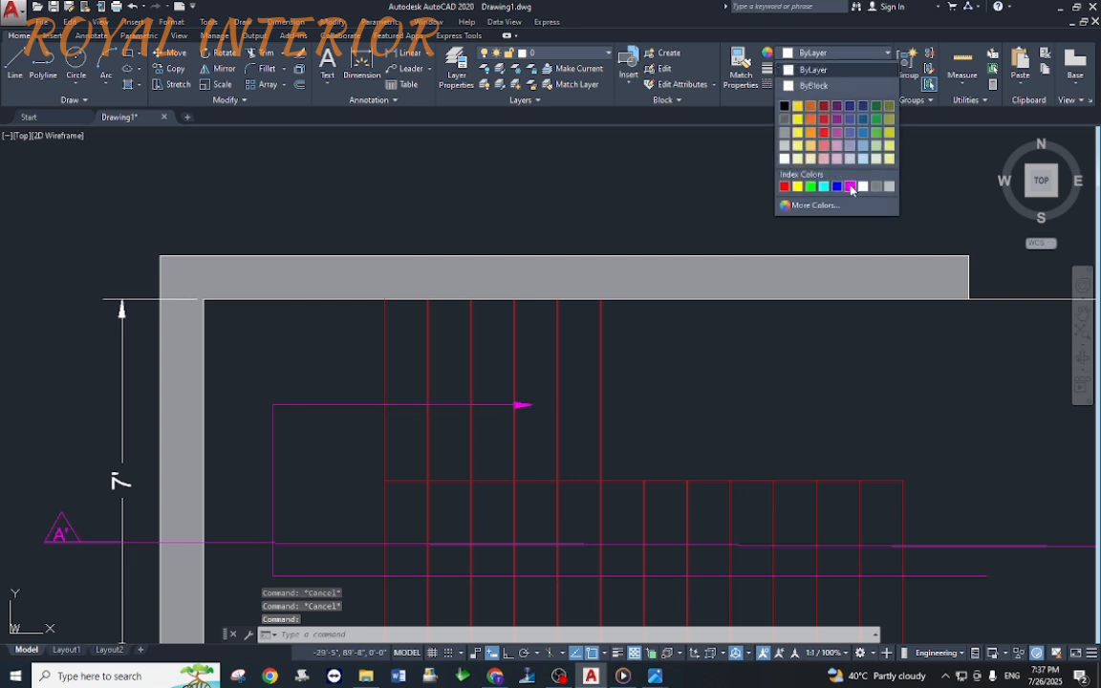
pyautogui.click(811, 185)
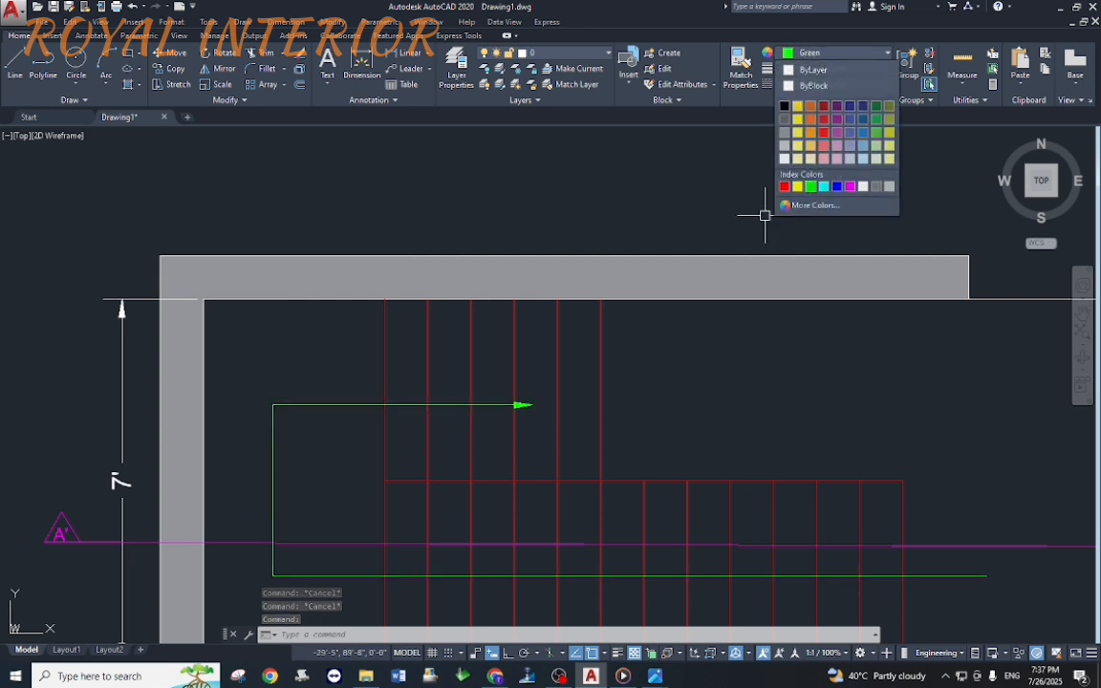
pyautogui.press('Escape')
# Step: Copy the A' section marker text to just below the starting end of the stair direction line
pyautogui.scroll(-4, 410, 345)
pyautogui.scroll(8, 812, 413)
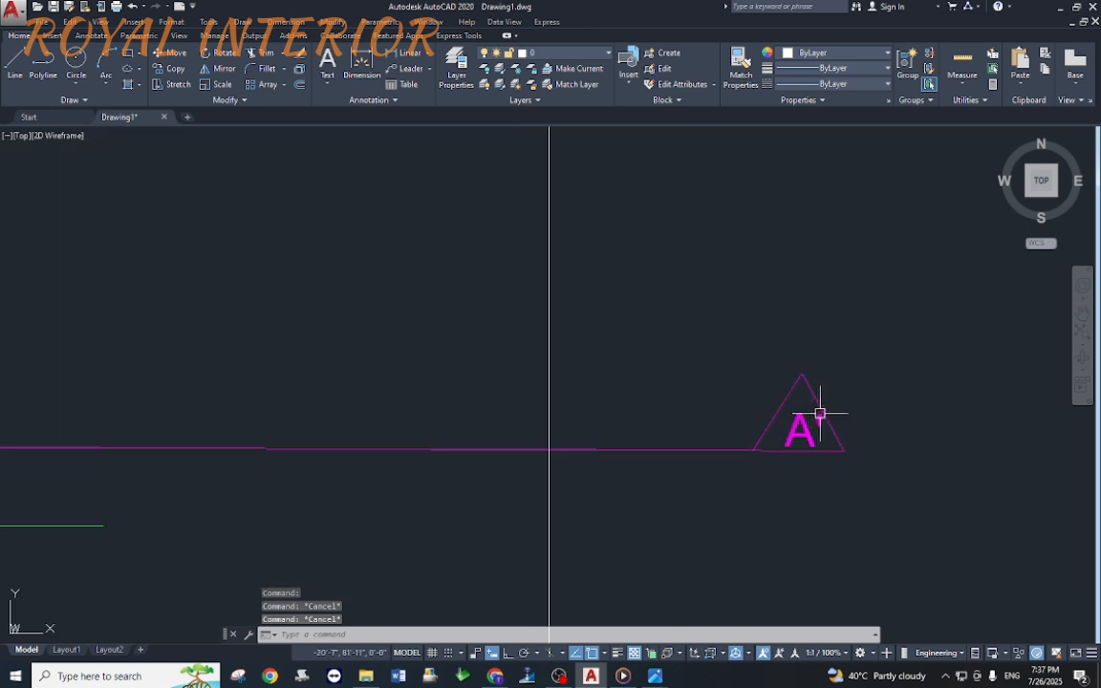
pyautogui.write('co')
pyautogui.press('Return')
pyautogui.click(802, 429)
pyautogui.scroll(-4, 702, 369)
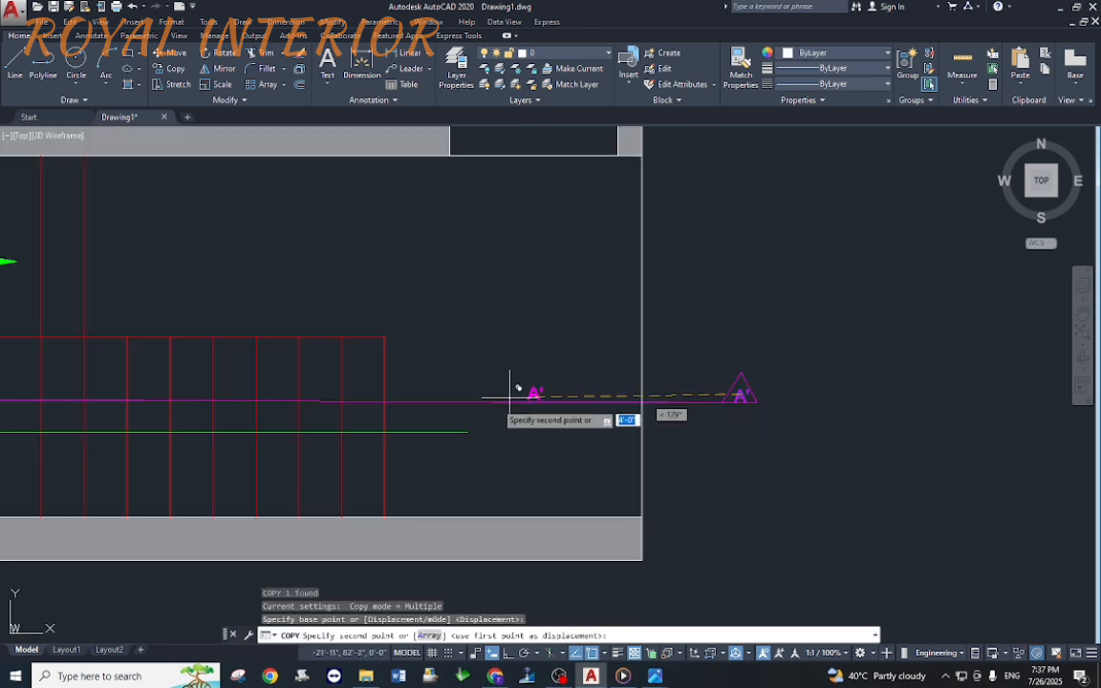
pyautogui.scroll(4, 433, 445)
pyautogui.click(480, 446)
# Step: Change the copied label's text to UP
pyautogui.doubleClick(476, 452)
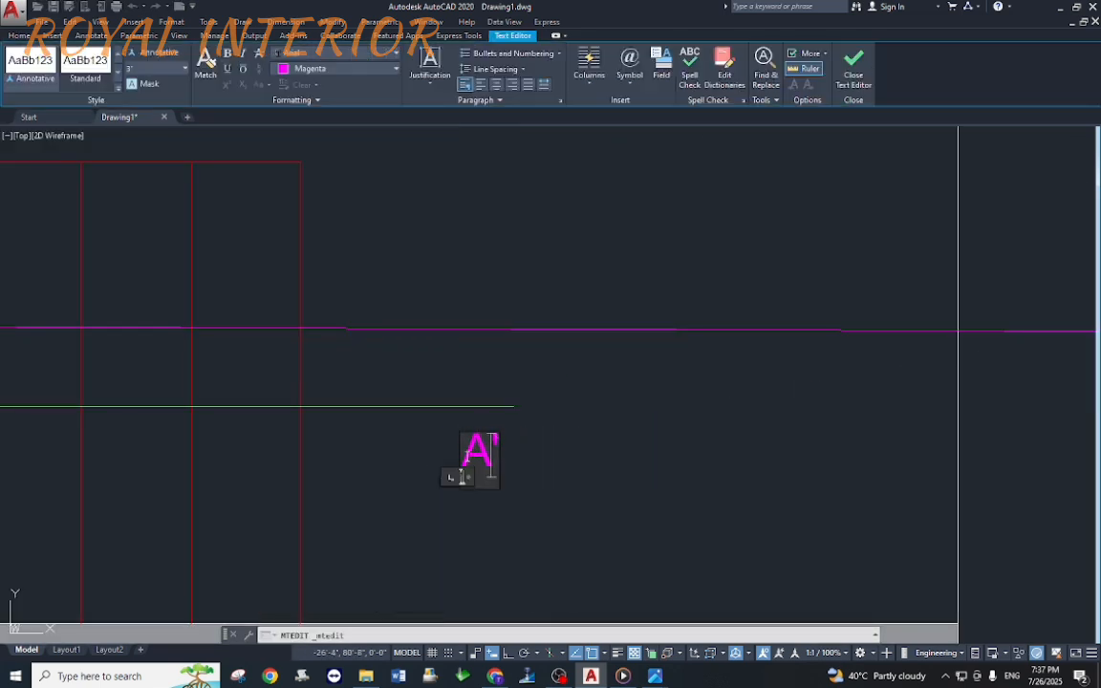
pyautogui.write('UO')
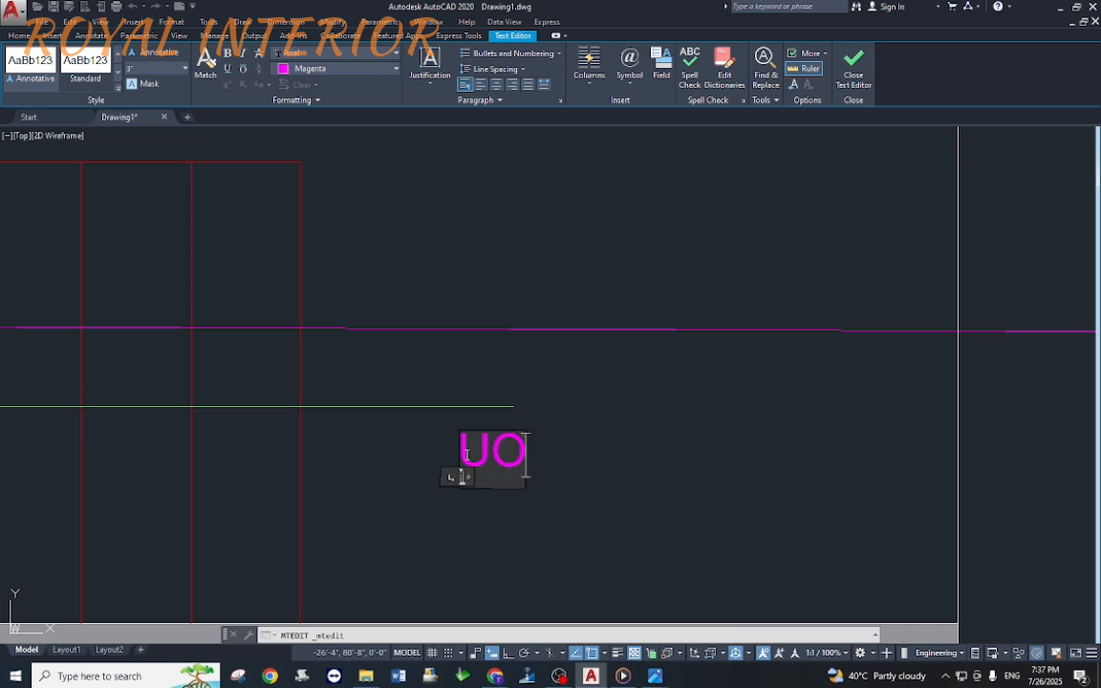
pyautogui.press('BackSpace')
pyautogui.write('P')
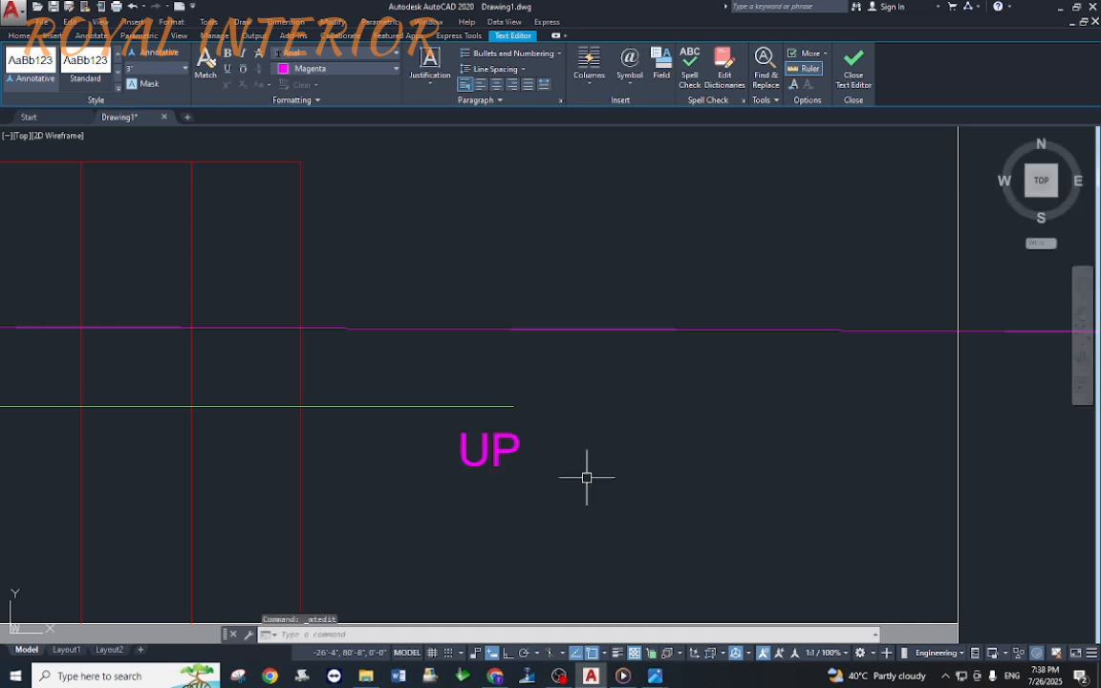
pyautogui.click(585, 478)
# Step: Draw vertical construction lines through the inner and outer faces of the left wall of the plan
pyautogui.scroll(-3, 558, 473)
pyautogui.moveTo(555, 478); pyautogui.dragTo(631, 463, button='middle')
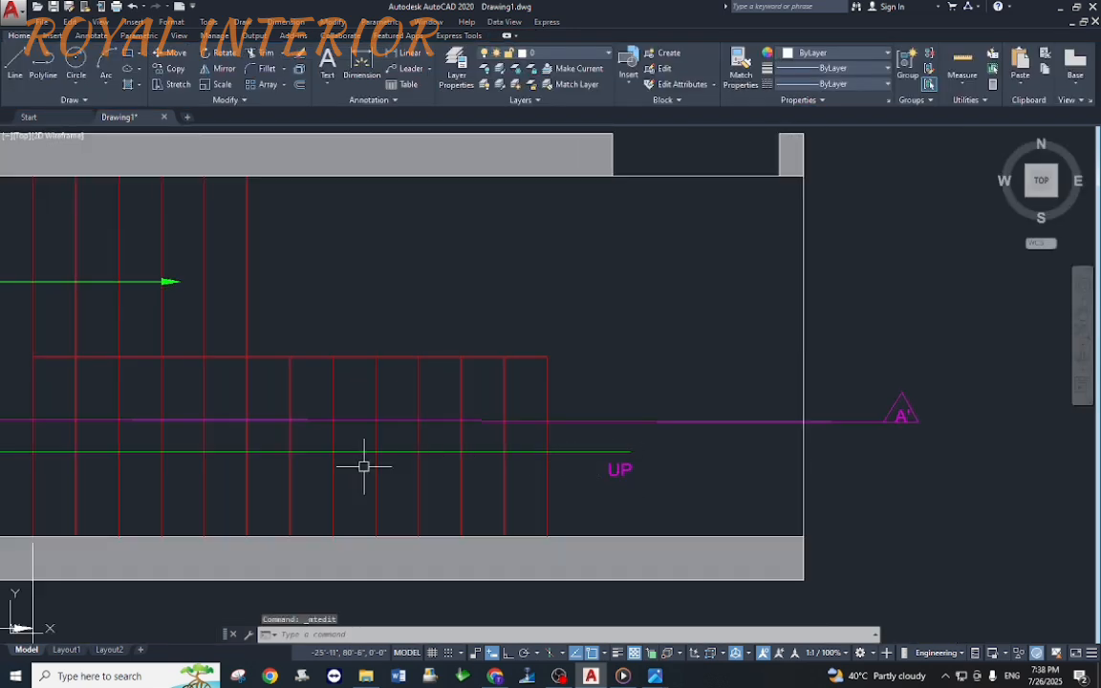
pyautogui.scroll(-2, 364, 466)
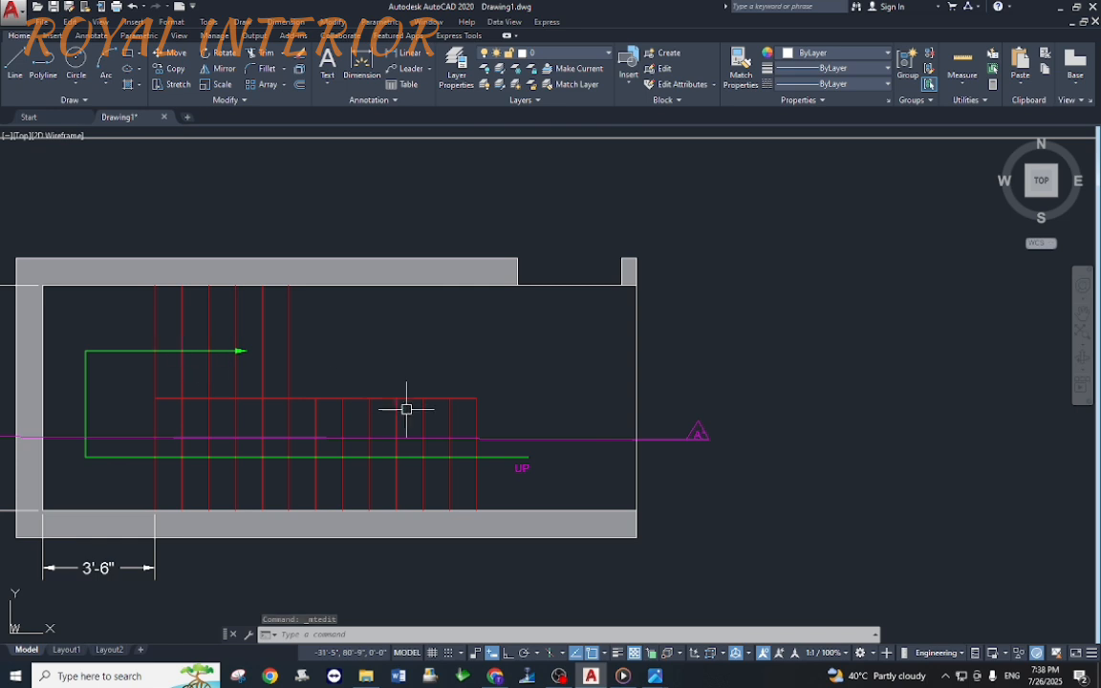
pyautogui.moveTo(336, 384); pyautogui.dragTo(407, 393, button='middle')
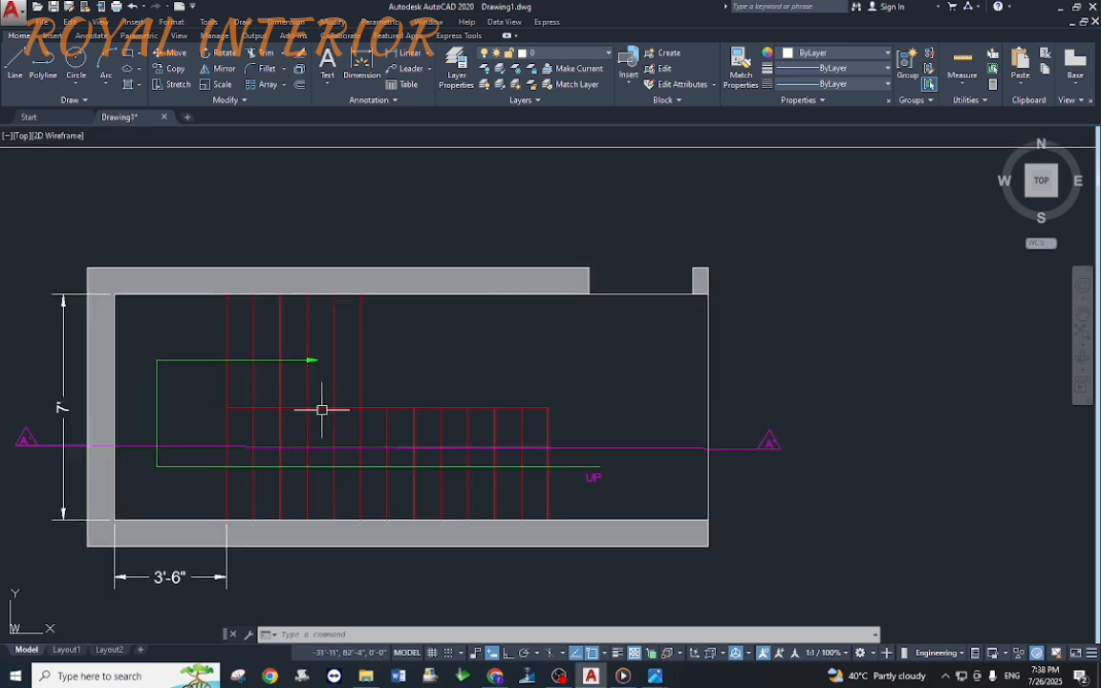
pyautogui.scroll(-2, 503, 462)
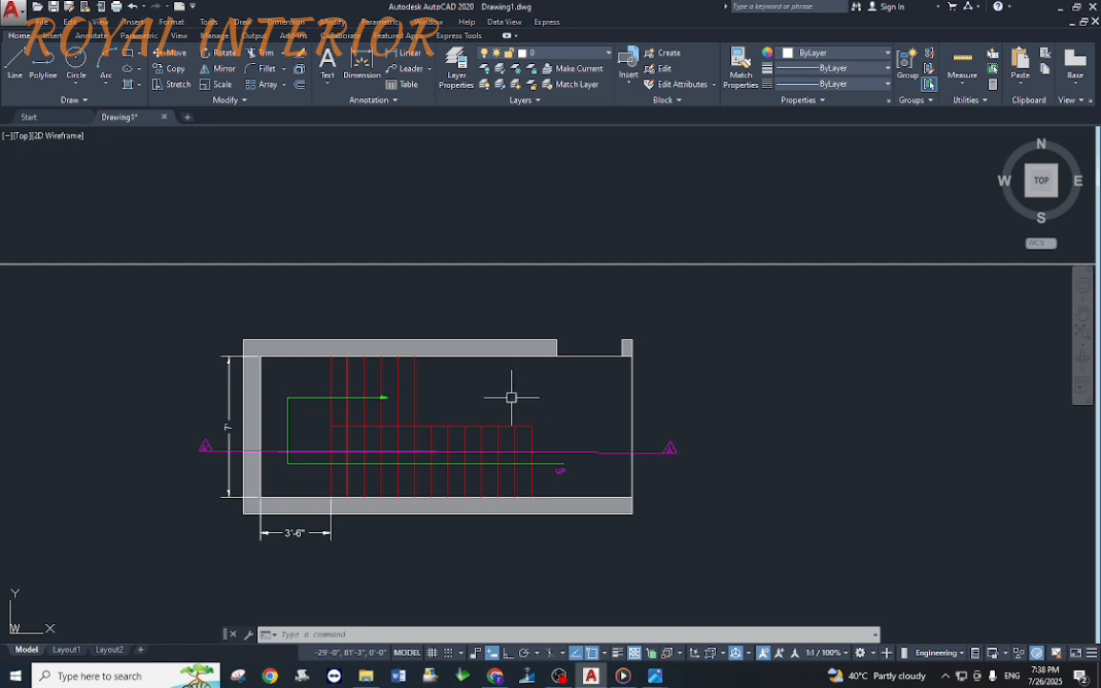
pyautogui.moveTo(511, 397); pyautogui.dragTo(541, 457, button='middle')
pyautogui.write('l')
pyautogui.press('Return')
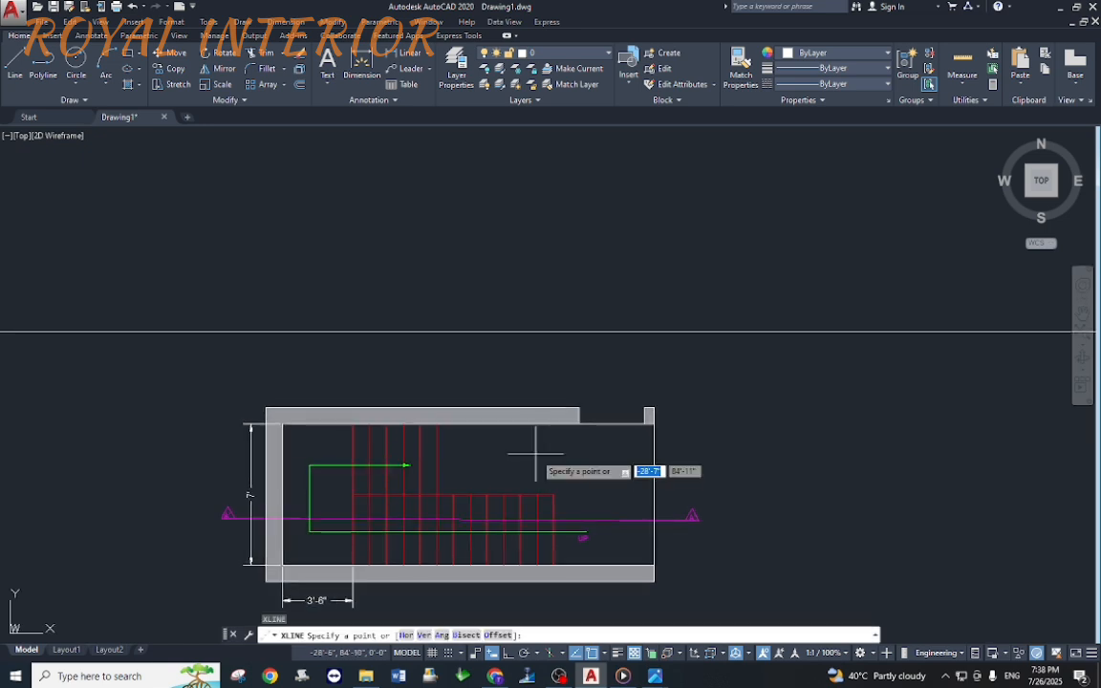
pyautogui.write('v')
pyautogui.press('Return')
pyautogui.moveTo(290, 423); pyautogui.dragTo(384, 399, button='middle')
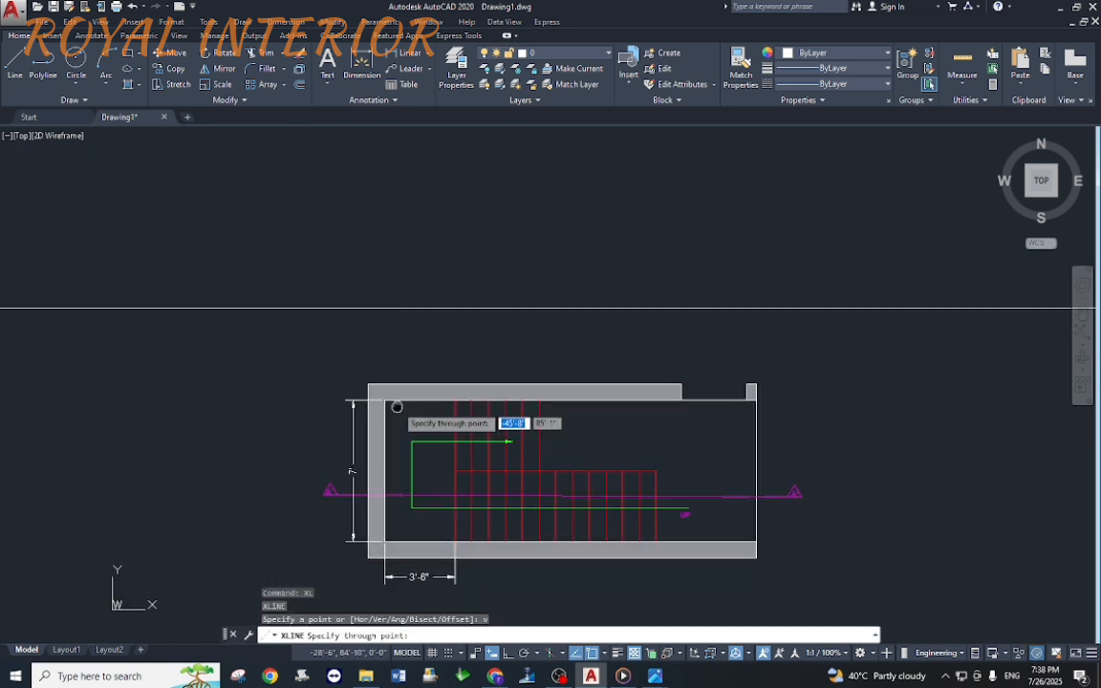
pyautogui.click(385, 399)
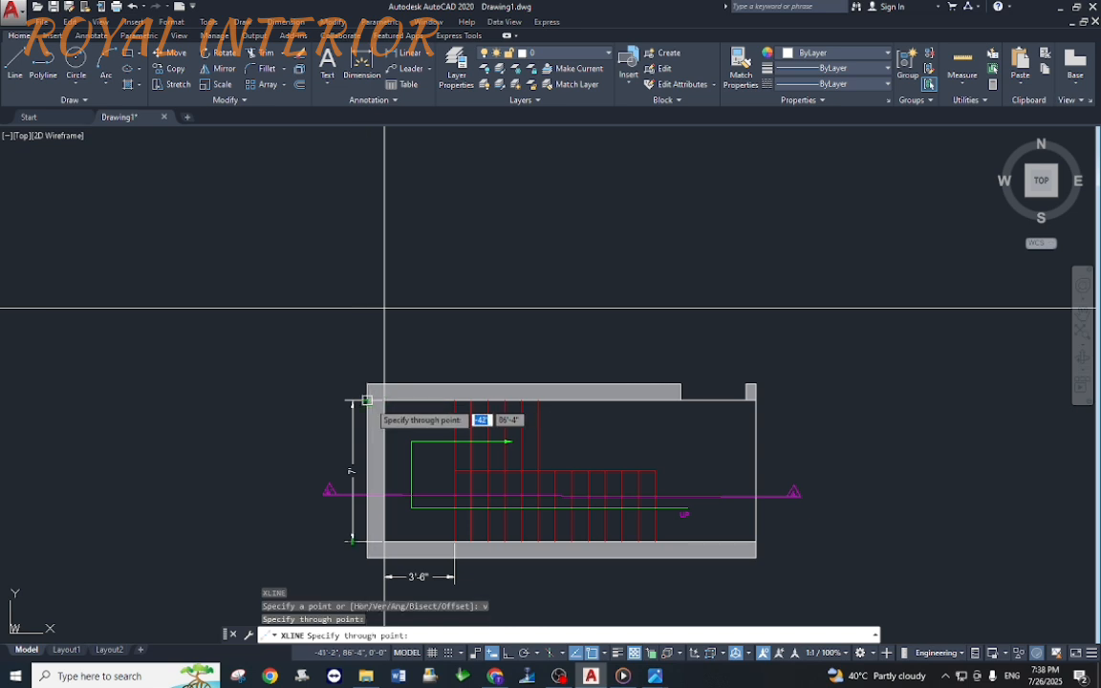
pyautogui.click(368, 400)
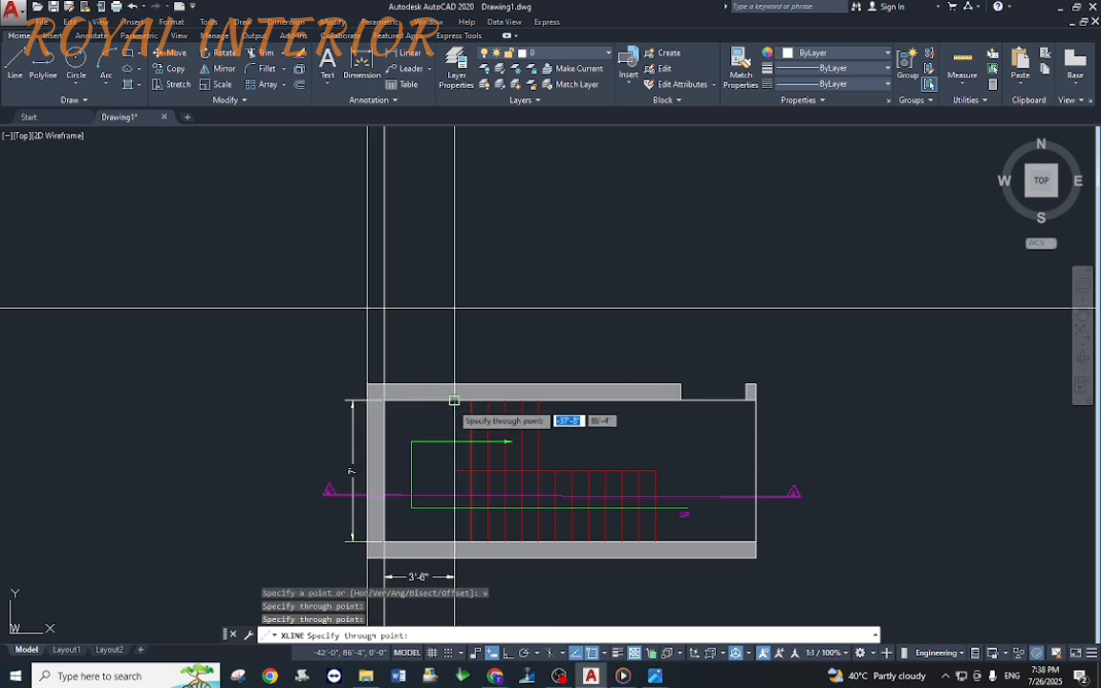
# Step: Add a vertical construction line through each stair tread line of the plan
pyautogui.click(454, 399)
pyautogui.click(470, 399)
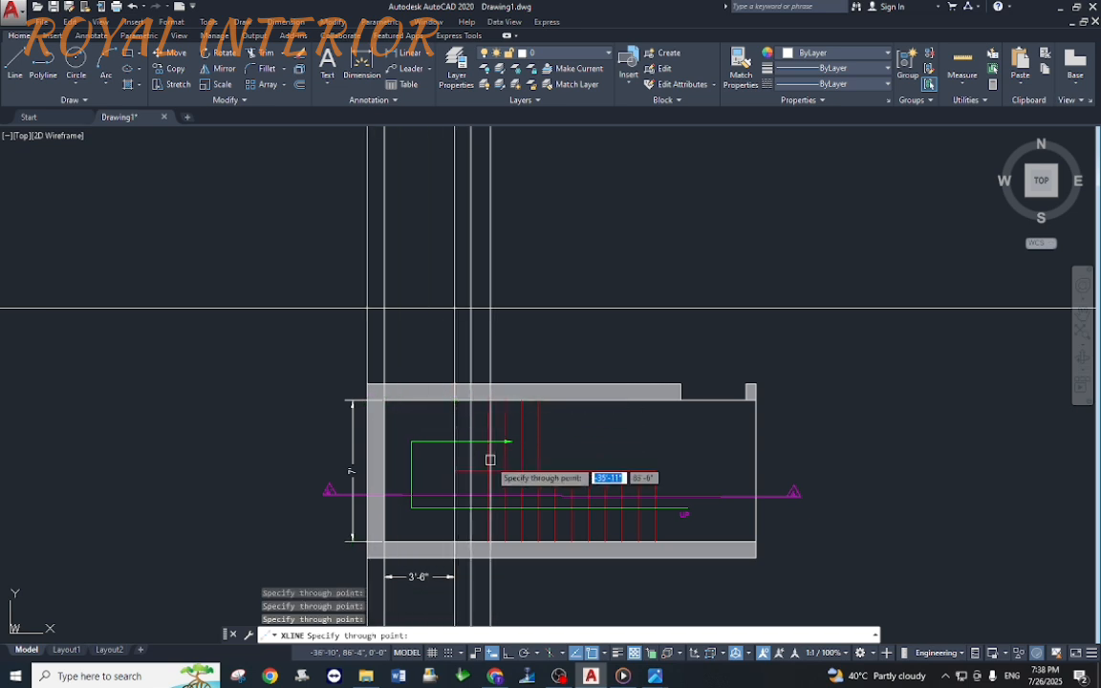
pyautogui.click(488, 463)
pyautogui.click(505, 466)
pyautogui.click(521, 468)
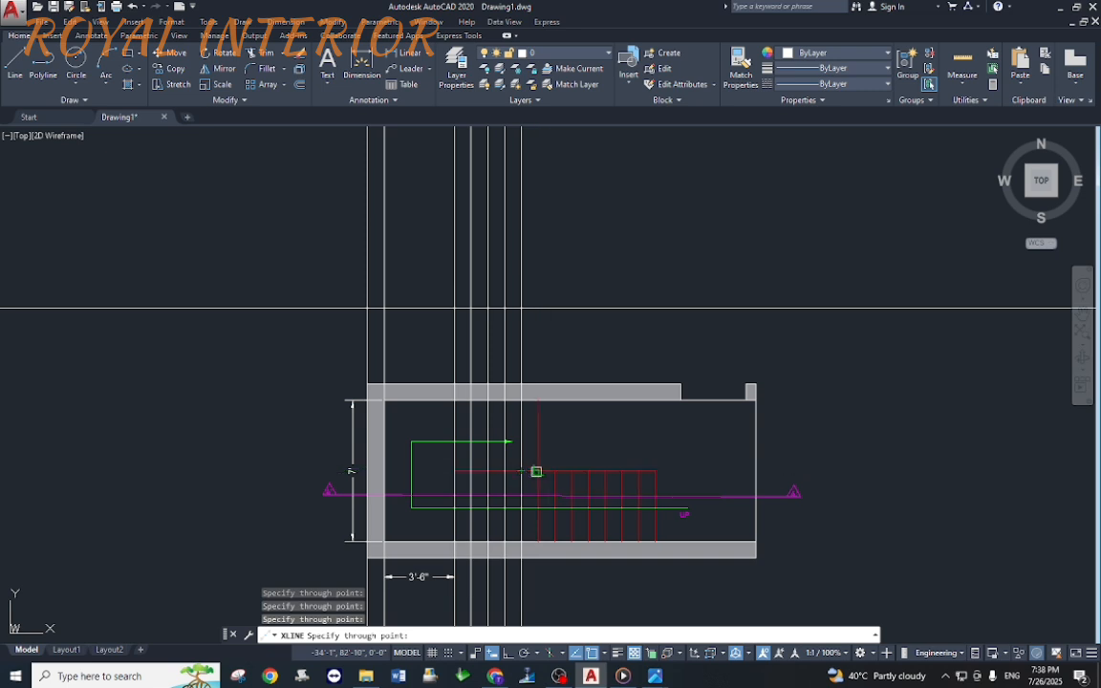
pyautogui.click(538, 472)
pyautogui.click(555, 471)
pyautogui.click(570, 471)
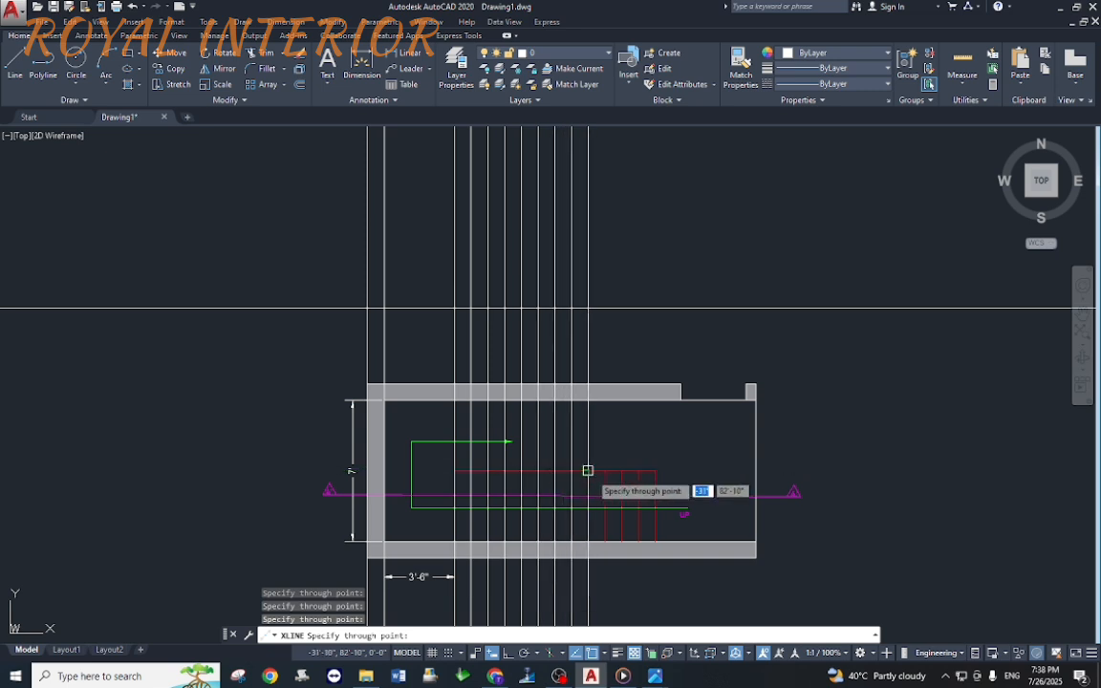
pyautogui.click(587, 471)
pyautogui.click(604, 473)
pyautogui.click(622, 478)
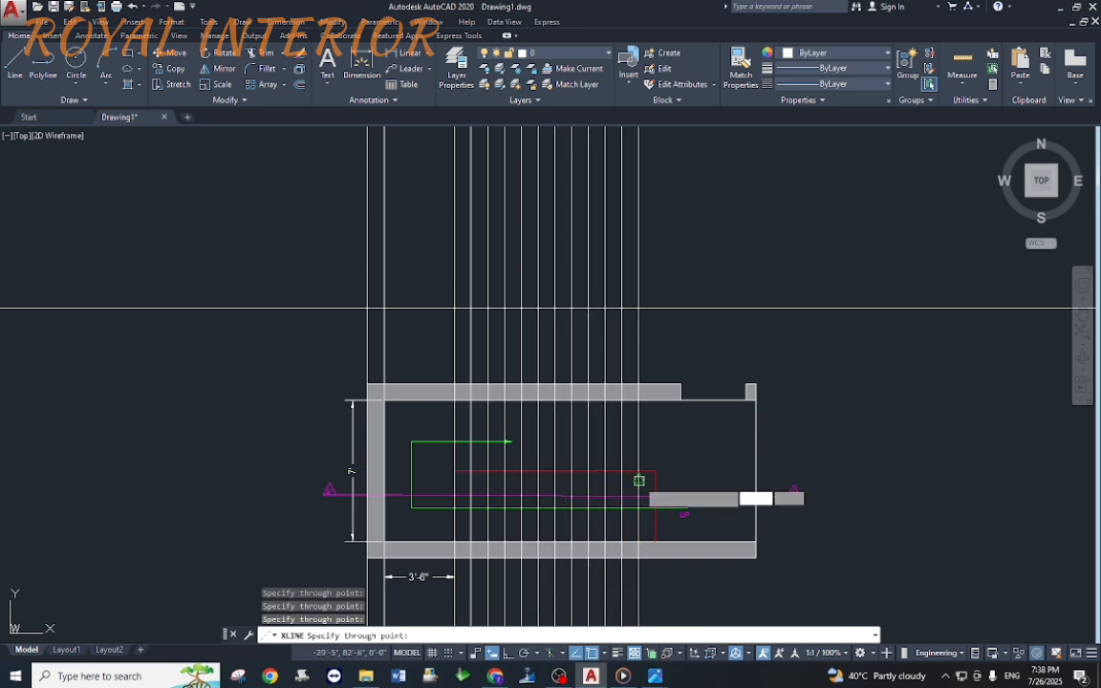
pyautogui.click(639, 480)
pyautogui.click(656, 482)
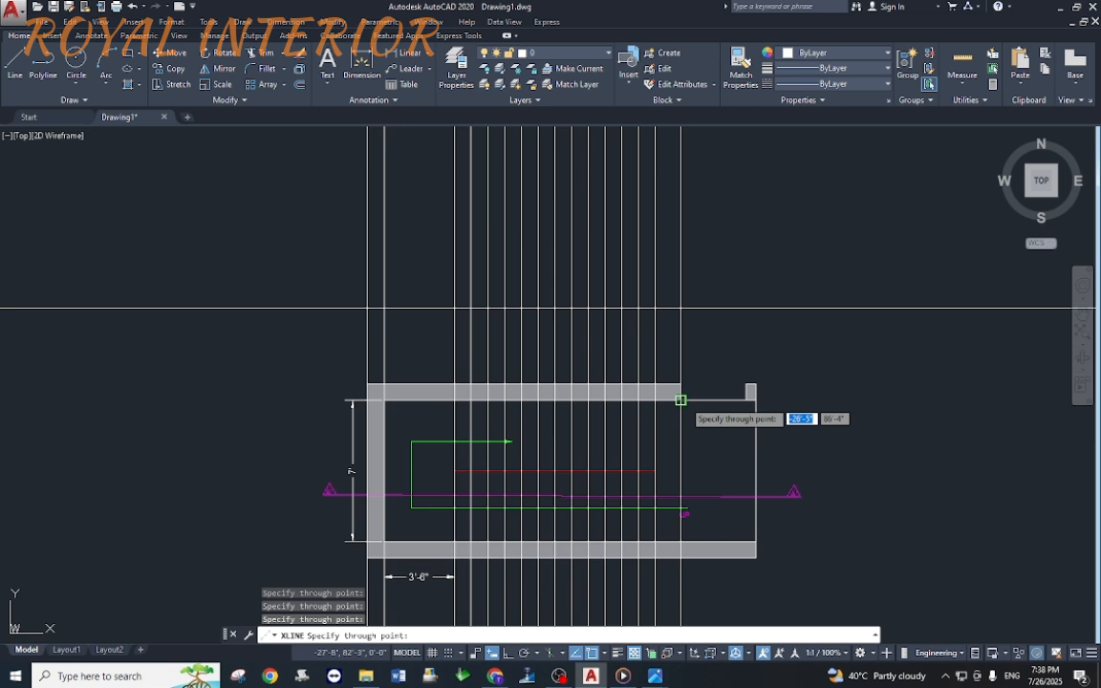
# Step: Add vertical construction lines through both edges of the wall opening and the right end of the plan
pyautogui.click(681, 399)
pyautogui.click(747, 399)
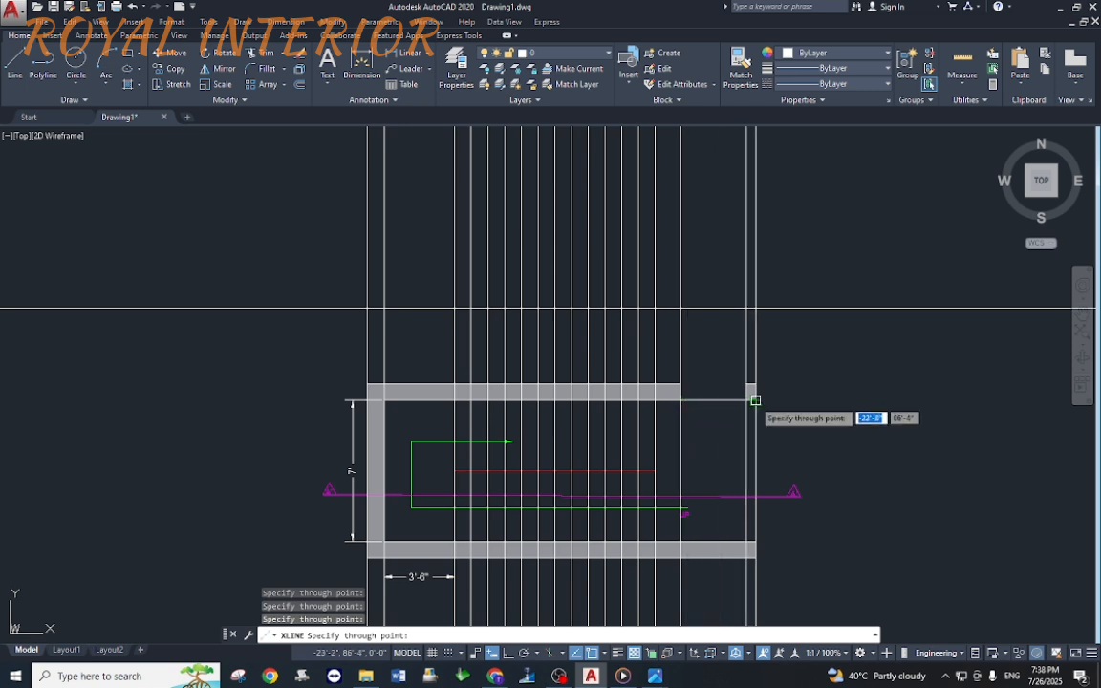
pyautogui.press('Escape')
pyautogui.moveTo(629, 384); pyautogui.dragTo(603, 404, button='middle')
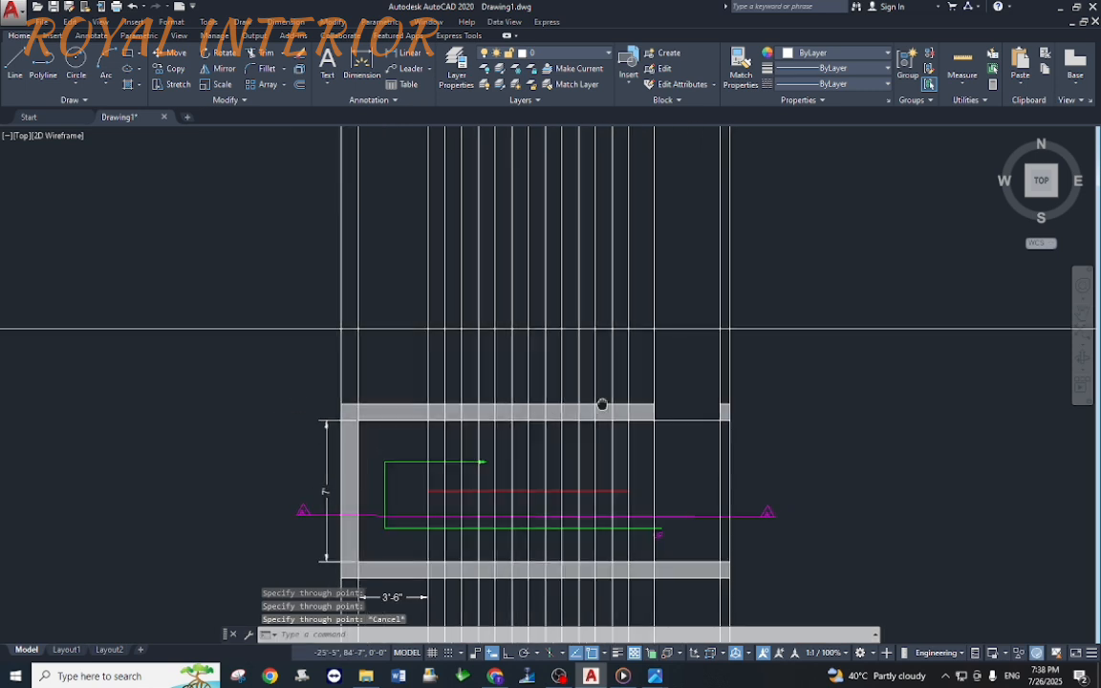
pyautogui.moveTo(614, 486); pyautogui.dragTo(600, 425, button='middle')
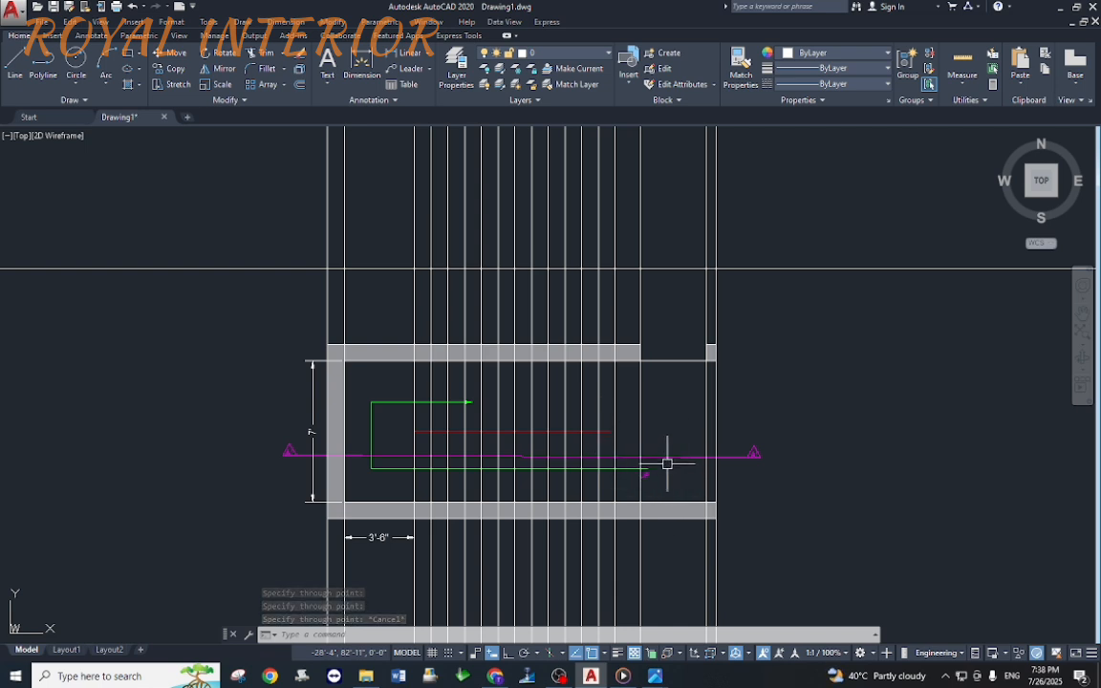
pyautogui.moveTo(629, 331); pyautogui.dragTo(636, 338, button='middle')
pyautogui.press('Escape')
pyautogui.press('Escape')
pyautogui.press('Escape')
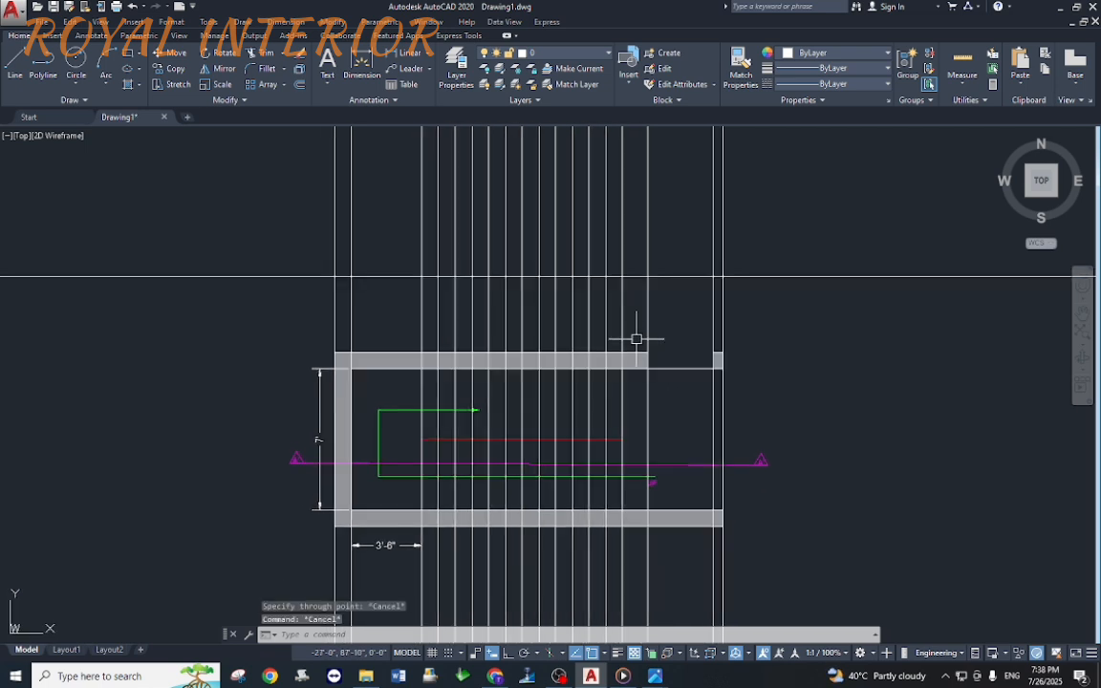
# Step: Offset the horizontal construction line above the plan upward by 10'
pyautogui.write('o')
pyautogui.press('Return')
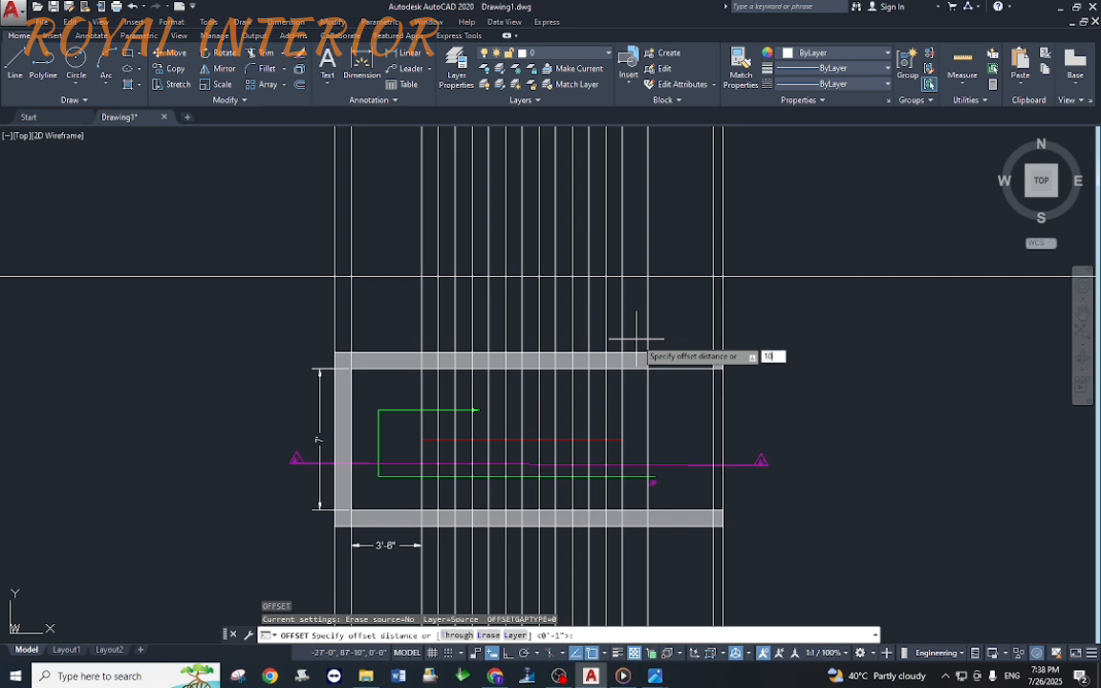
pyautogui.write('10')
pyautogui.press('Return')
pyautogui.click(740, 277)
pyautogui.click(738, 235)
pyautogui.scroll(-2, 741, 209)
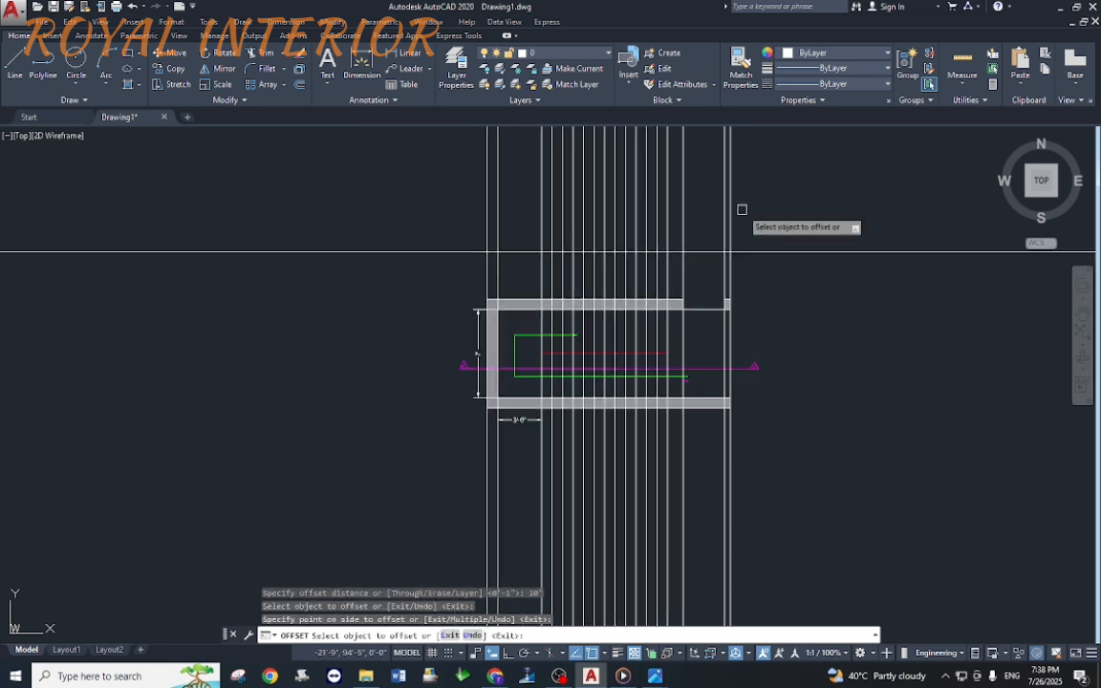
pyautogui.moveTo(742, 210); pyautogui.dragTo(681, 332, button='middle')
pyautogui.scroll(2, 631, 354)
pyautogui.moveTo(617, 346); pyautogui.dragTo(580, 328, button='middle')
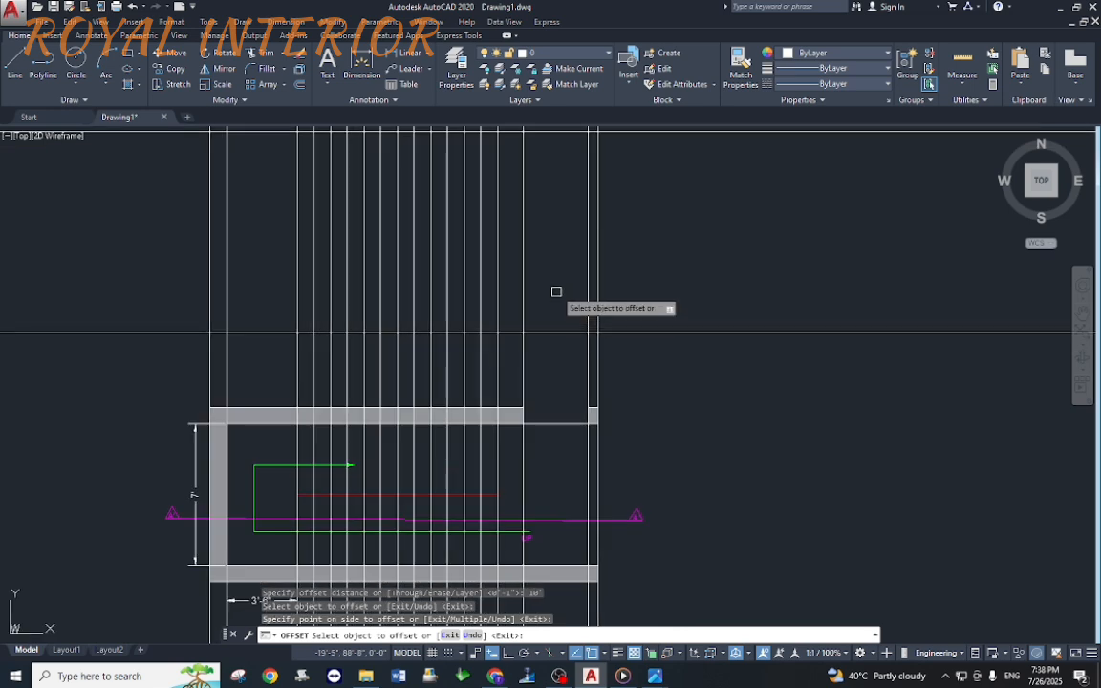
pyautogui.scroll(-2, 557, 292)
pyautogui.press('Escape')
# Step: Trim the tread construction lines and the opening's left edge line above the upper horizontal line
pyautogui.write('tr')
pyautogui.press('Return')
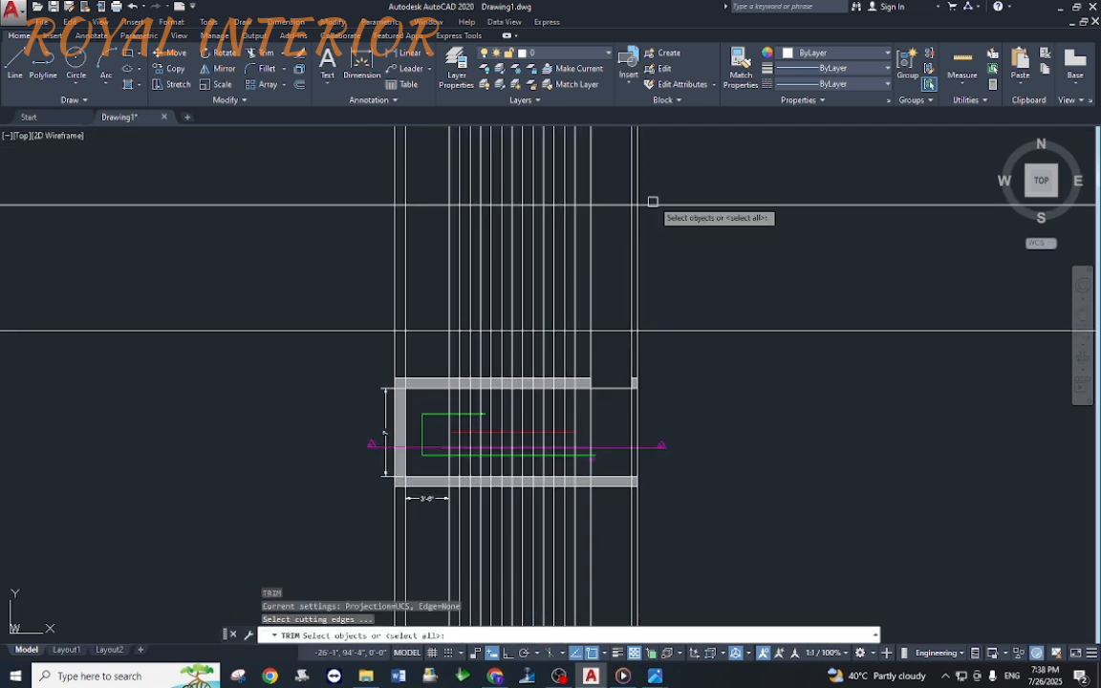
pyautogui.click(652, 203)
pyautogui.press('Return')
pyautogui.click(613, 170)
pyautogui.click(442, 182)
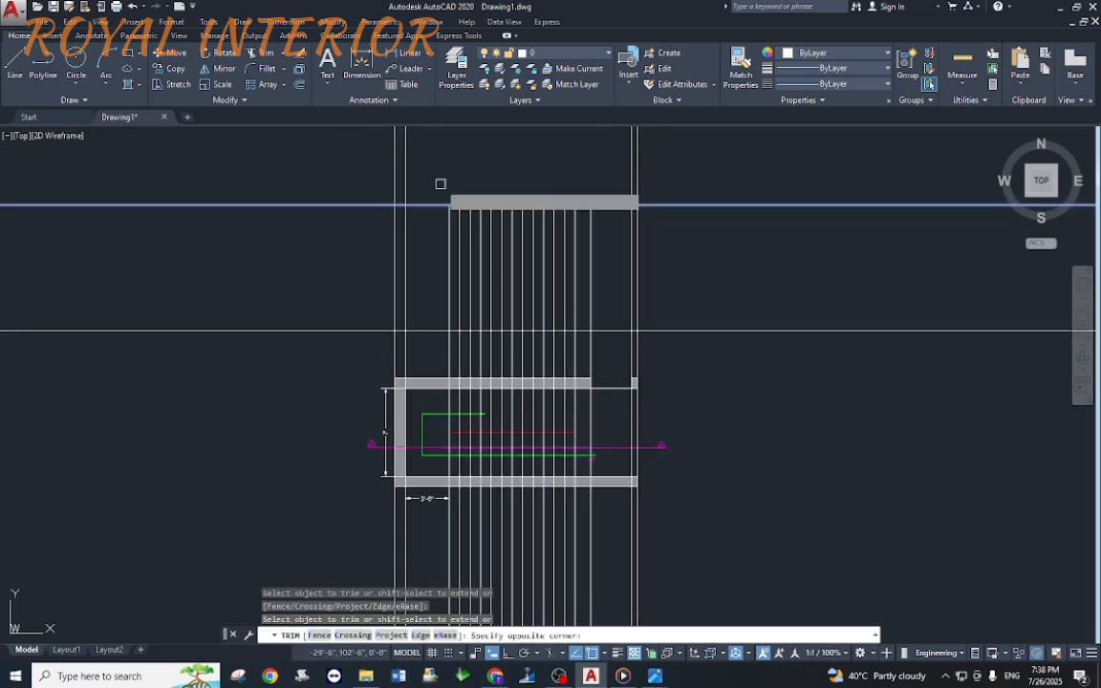
pyautogui.press('Return')
# Step: Trim the same tread and opening edge lines below the lower horizontal construction line
pyautogui.press('Return')
pyautogui.click(603, 333)
pyautogui.press('Return')
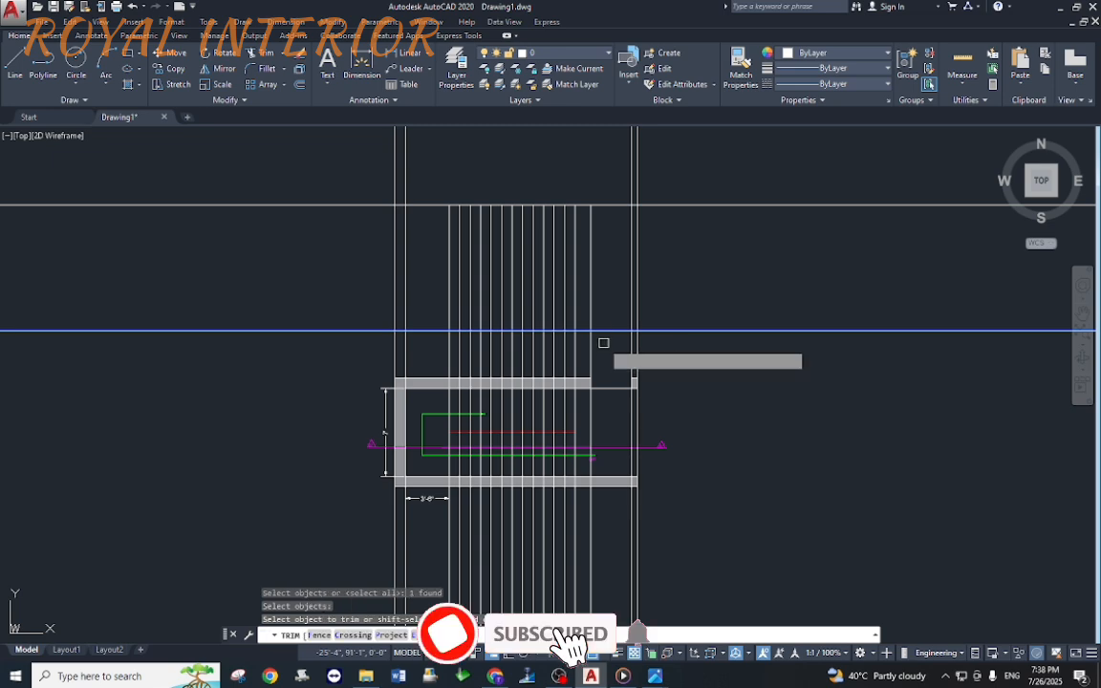
pyautogui.click(602, 342)
pyautogui.click(443, 351)
# Step: Trim the wall and opening construction lines below the section's lower horizontal line
pyautogui.scroll(2, 459, 423)
pyautogui.moveTo(459, 337); pyautogui.dragTo(454, 383, button='middle')
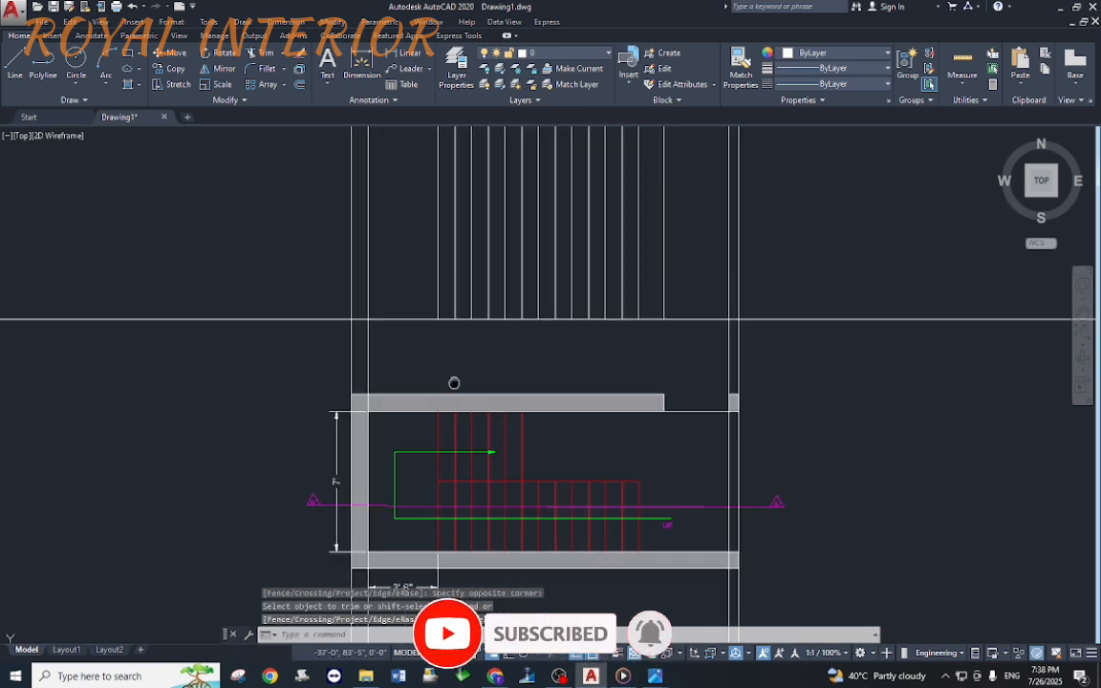
pyautogui.moveTo(556, 474); pyautogui.dragTo(548, 478, button='middle')
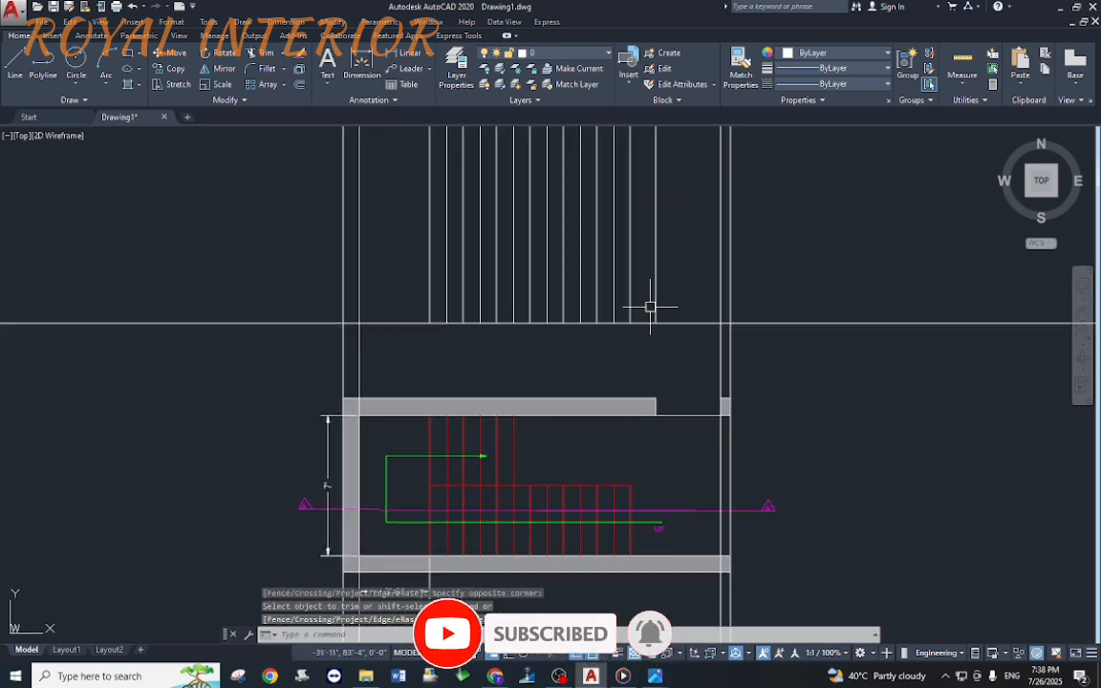
pyautogui.moveTo(657, 268); pyautogui.dragTo(634, 336, button='middle')
pyautogui.press('Escape')
pyautogui.write('tr')
pyautogui.press('Return')
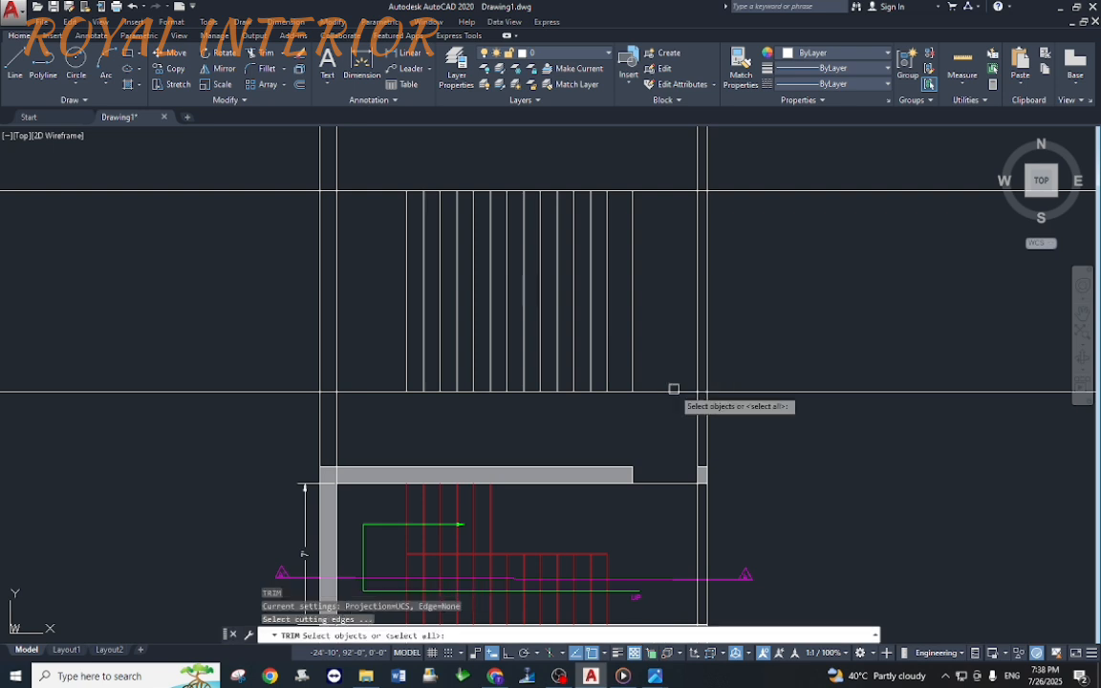
pyautogui.click(674, 391)
pyautogui.press('Return')
pyautogui.click(740, 413)
pyautogui.click(292, 421)
pyautogui.press('Escape')
pyautogui.moveTo(680, 394); pyautogui.dragTo(651, 401, button='middle')
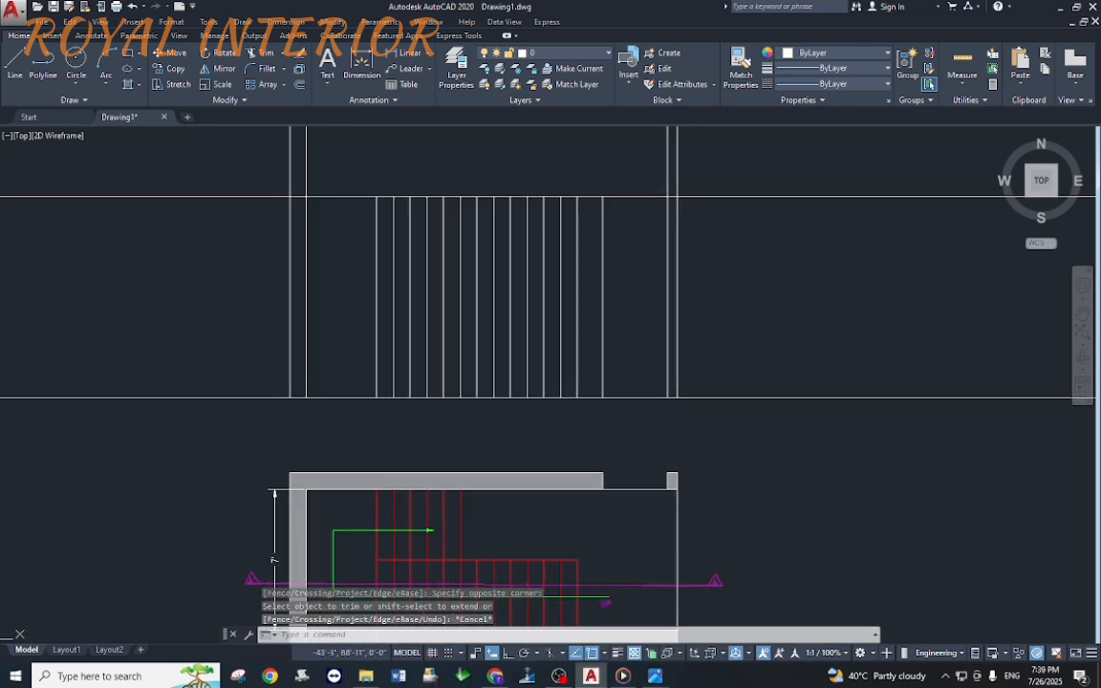
pyautogui.press('Escape')
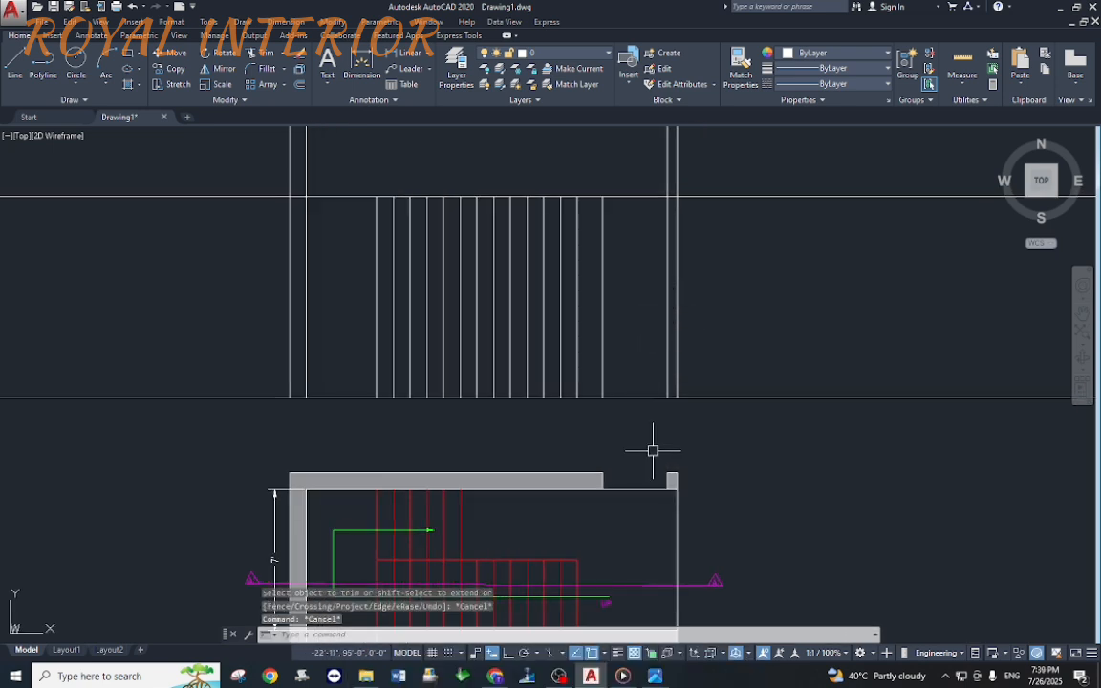
# Step: Offset the section's lower horizontal line upward by 7' for the door height
pyautogui.write('o')
pyautogui.press('Return')
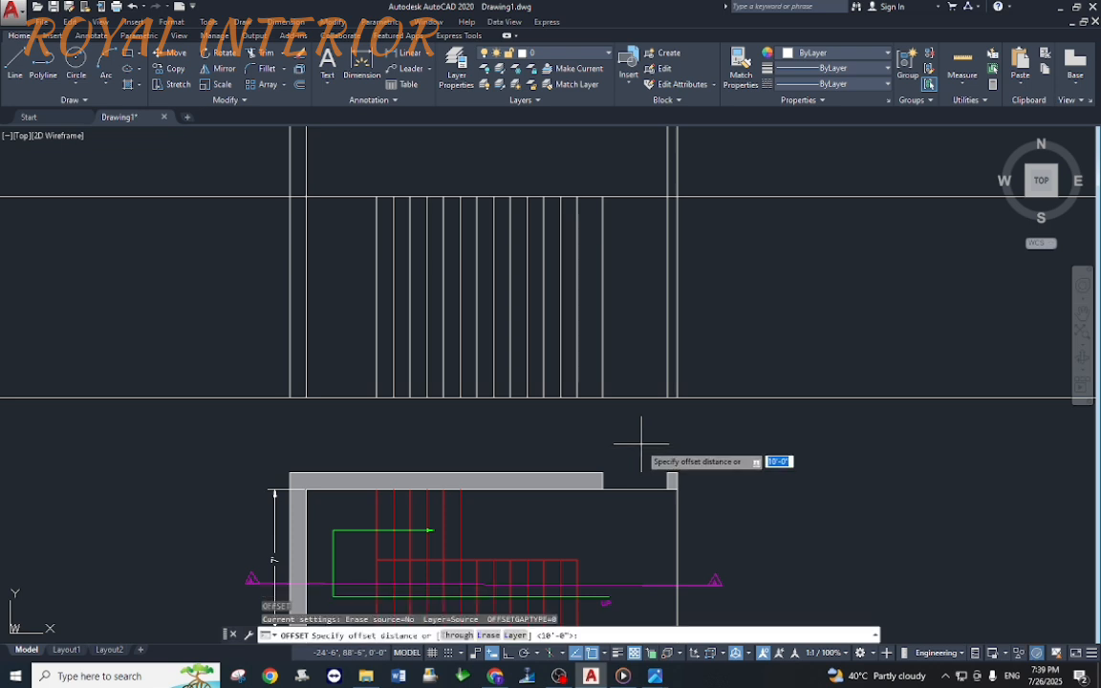
pyautogui.write('7')
pyautogui.press('Return')
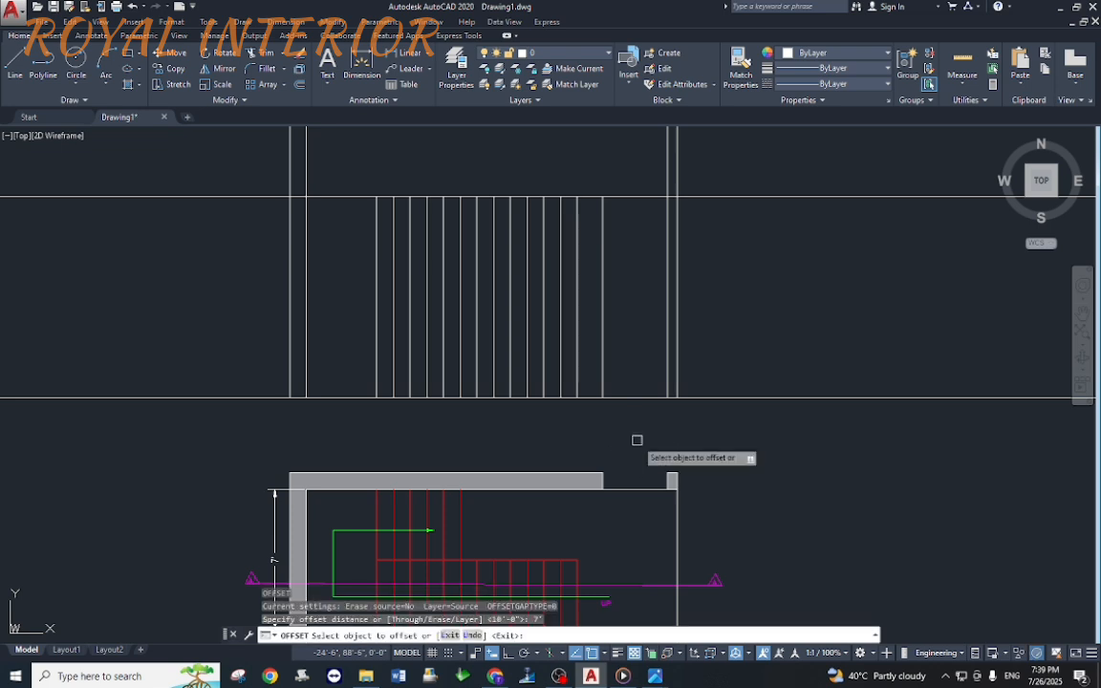
pyautogui.click(621, 396)
pyautogui.click(637, 309)
pyautogui.press('Escape')
pyautogui.press('Escape')
pyautogui.press('Escape')
pyautogui.press('Escape')
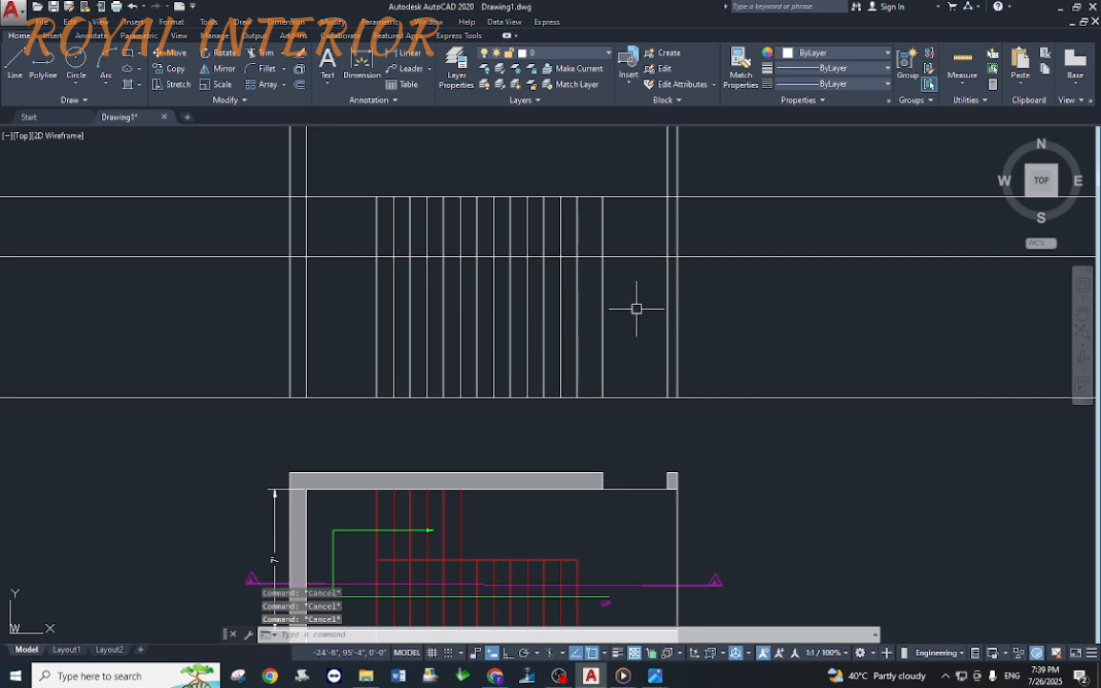
# Step: Trim the 7' offset line and the opening's two edge lines against each other to leave a closed door outline
pyautogui.write('tr')
pyautogui.press('Return')
pyautogui.click(634, 256)
pyautogui.click(603, 277)
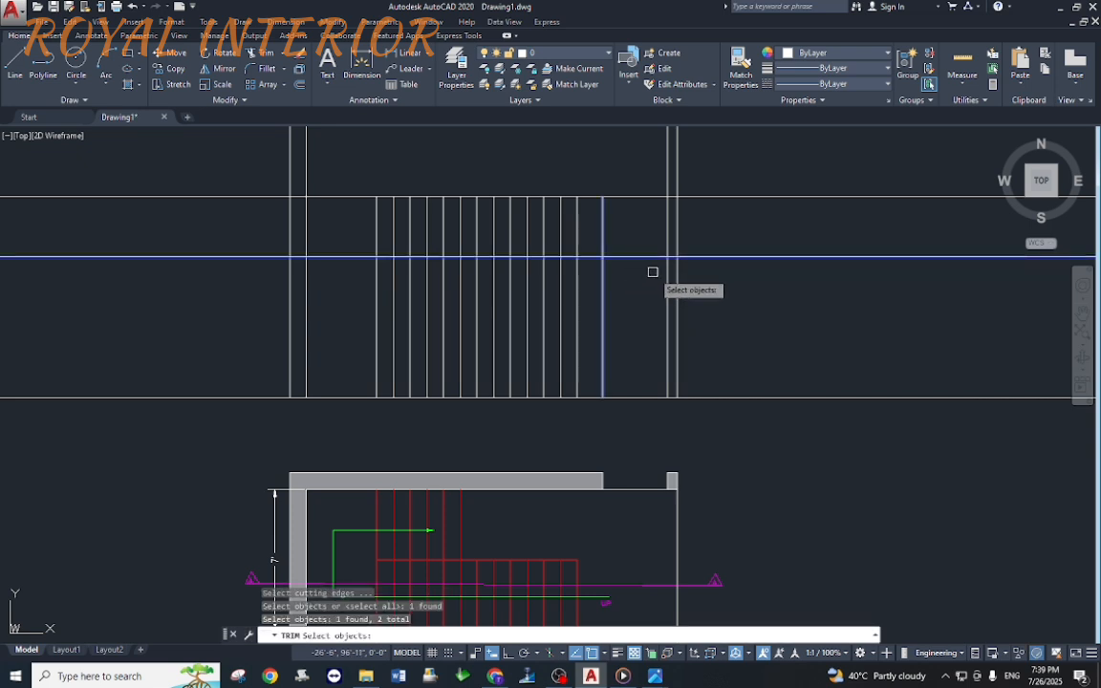
pyautogui.click(666, 274)
pyautogui.press('Return')
pyautogui.click(697, 257)
pyautogui.click(666, 239)
pyautogui.click(602, 236)
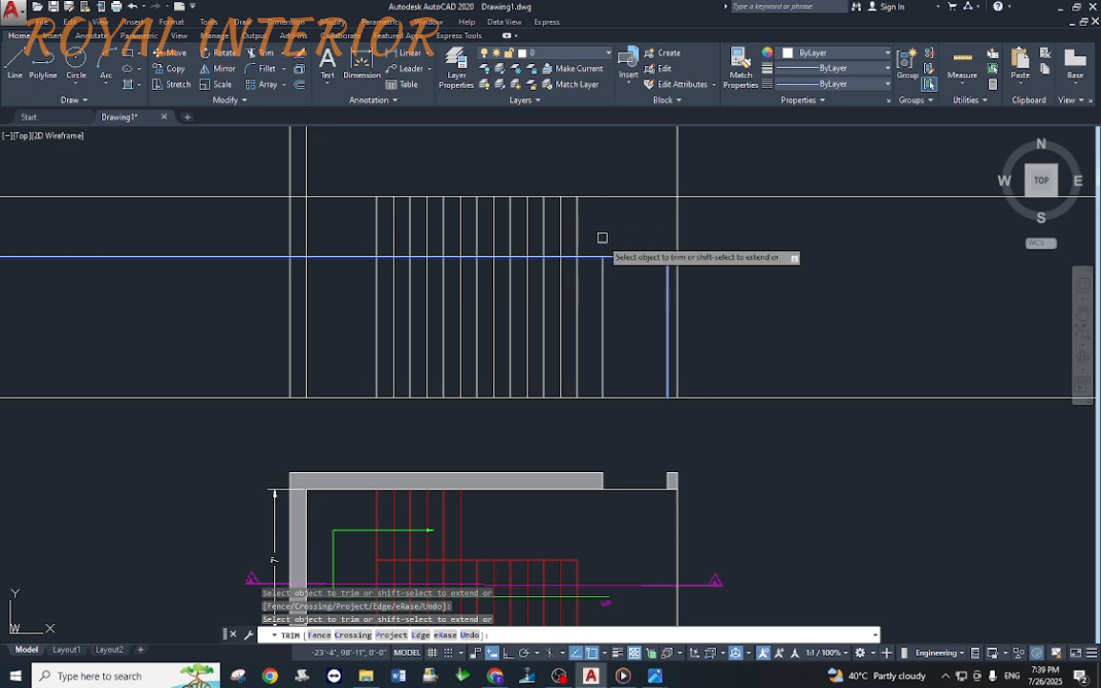
pyautogui.click(595, 256)
pyautogui.press('Escape')
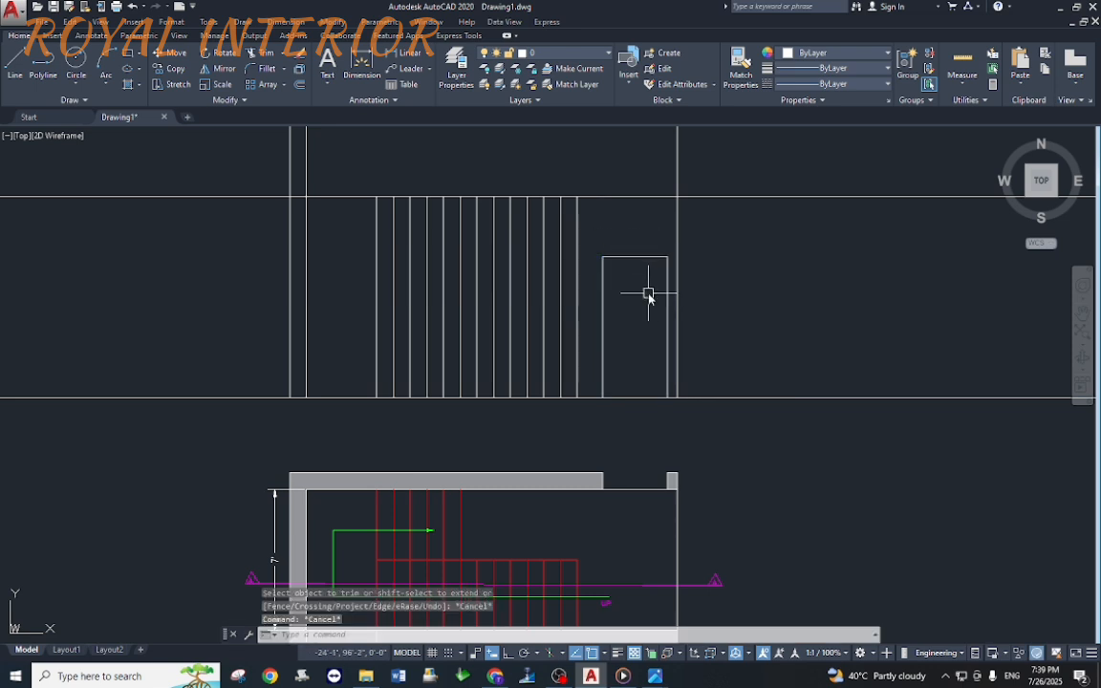
# Step: Draw the door swing lines from the outline's upper right corner to the left edge's midpoint and on to the lower right corner
pyautogui.write('l')
pyautogui.press('Return')
pyautogui.click(667, 256)
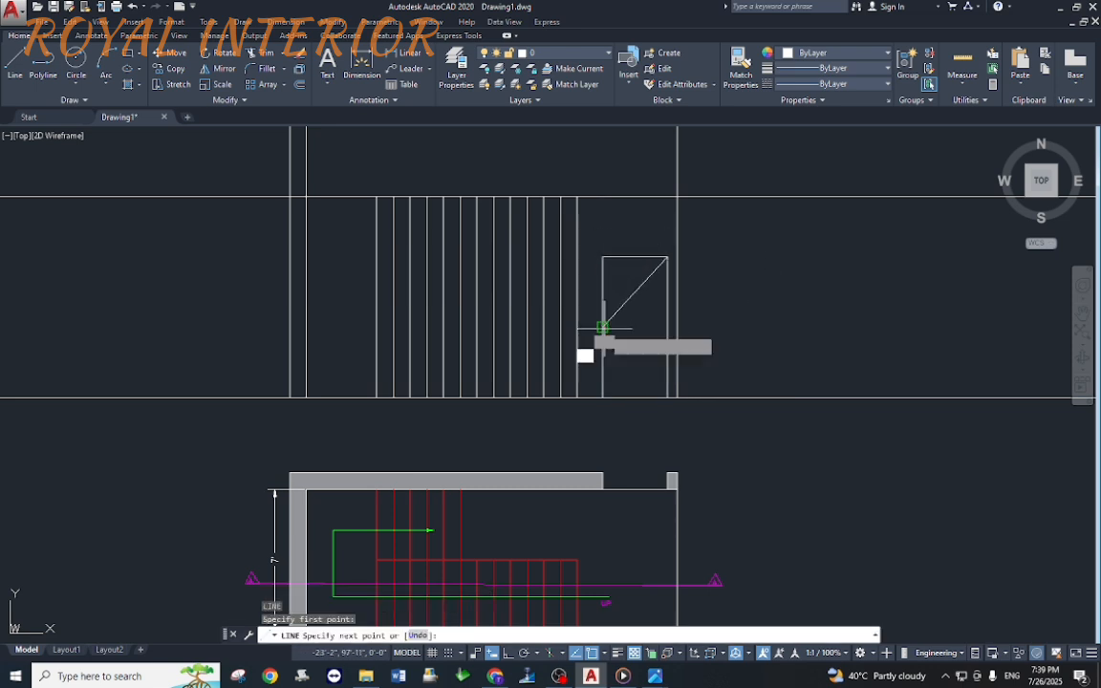
pyautogui.click(602, 327)
pyautogui.click(667, 397)
pyautogui.press('Escape')
pyautogui.scroll(2, 608, 328)
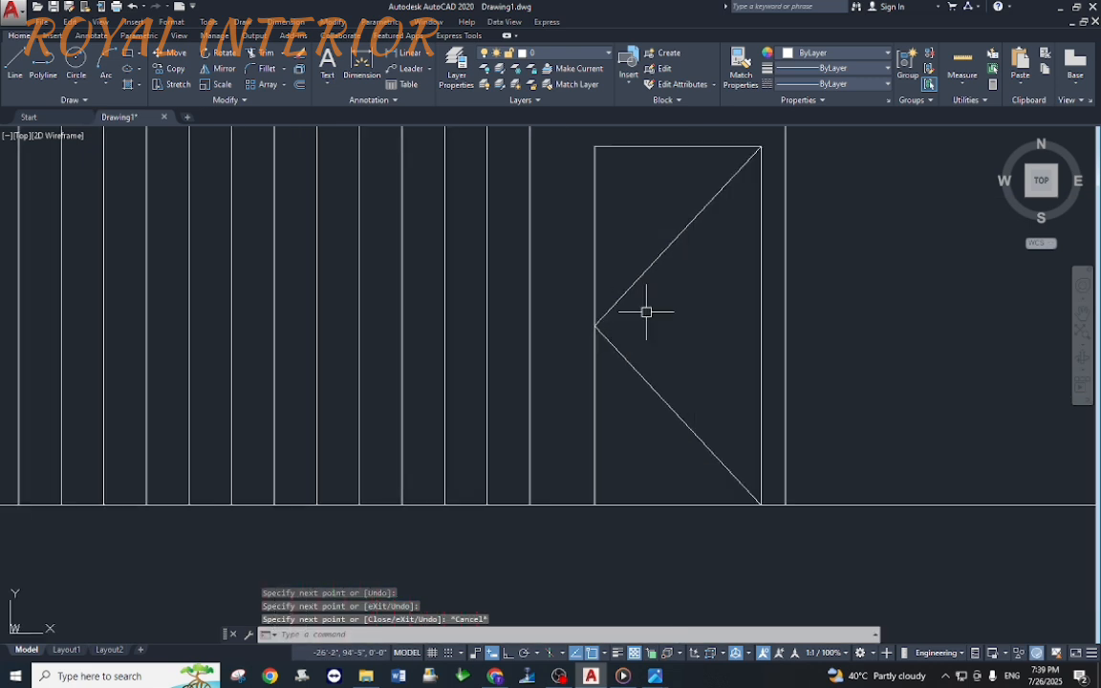
# Step: Stretch the meeting point of the door swing lines horizontally about 7" into the door, with ortho on
pyautogui.click(646, 312)
pyautogui.click(590, 345)
pyautogui.click(611, 264)
pyautogui.click(594, 301)
pyautogui.keyDown('shift'); pyautogui.click(607, 247); pyautogui.keyUp('shift')
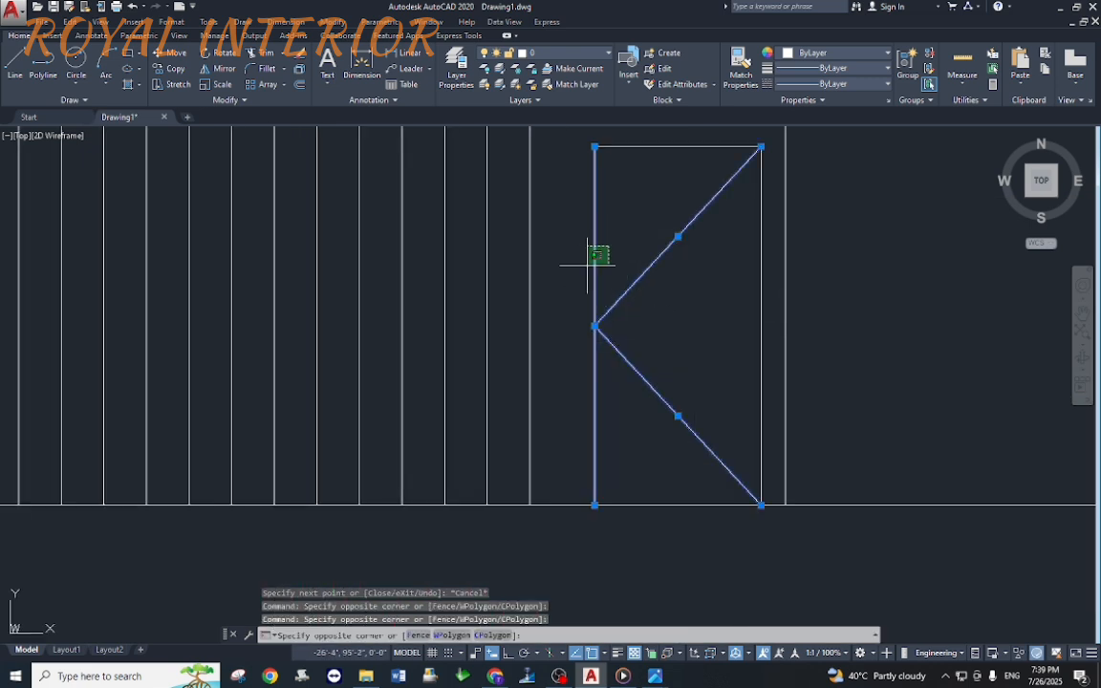
pyautogui.keyDown('shift'); pyautogui.click(578, 274); pyautogui.keyUp('shift')
pyautogui.write('s')
pyautogui.press('Return')
pyautogui.click(651, 319)
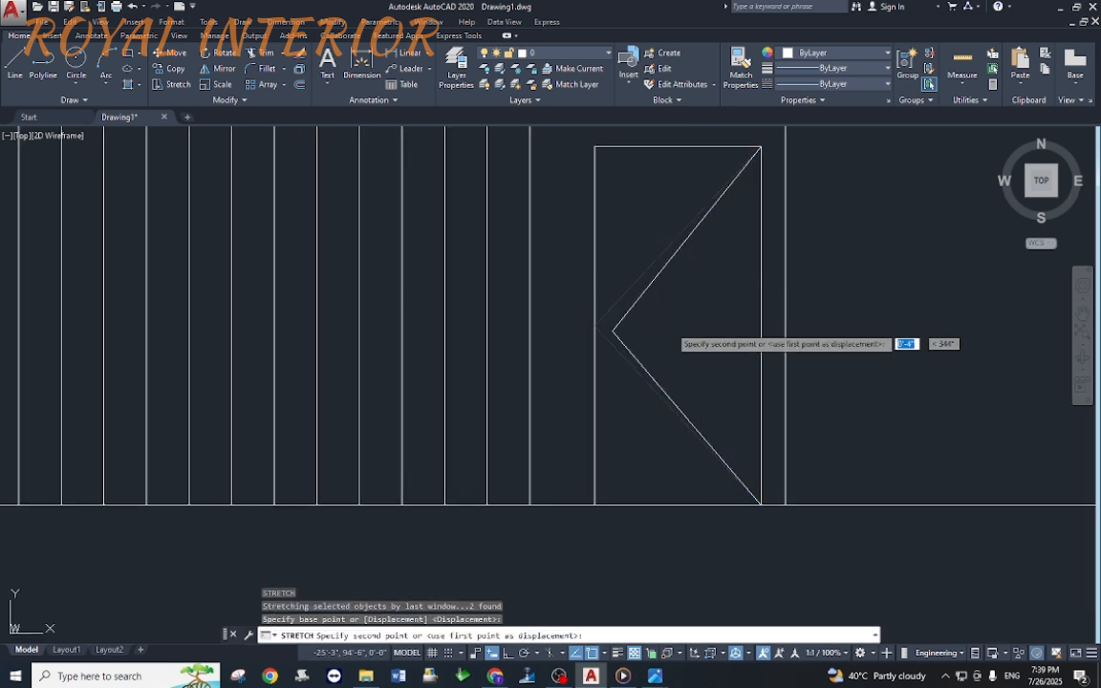
pyautogui.press('F8')
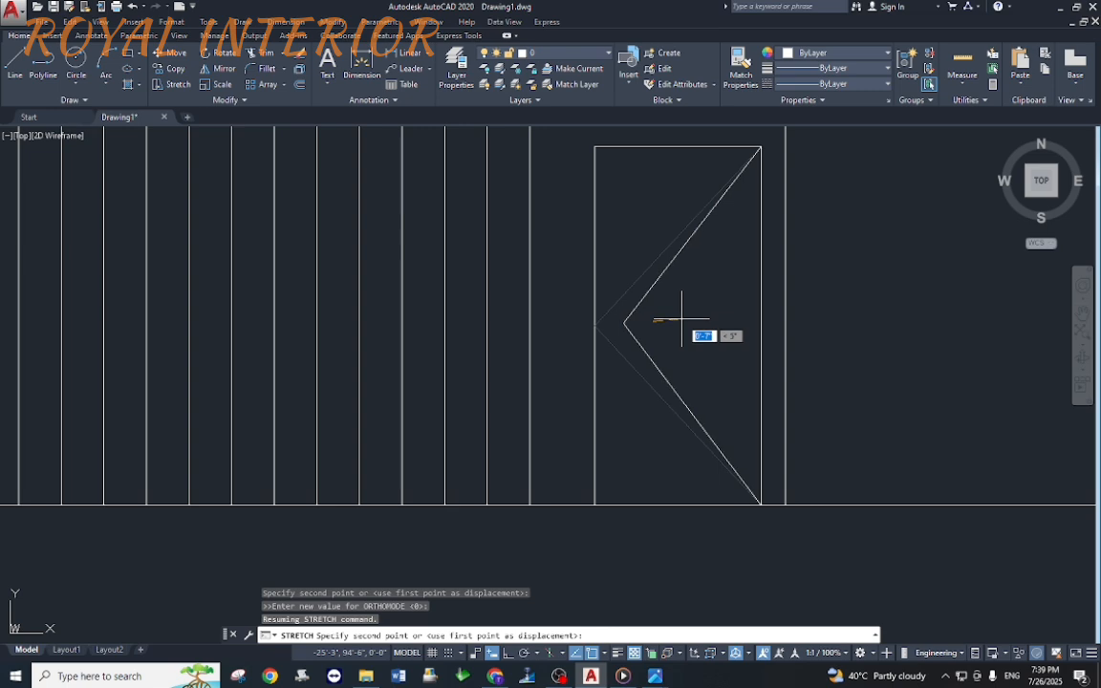
pyautogui.click(682, 319)
pyautogui.press('Escape')
pyautogui.scroll(-4, 626, 331)
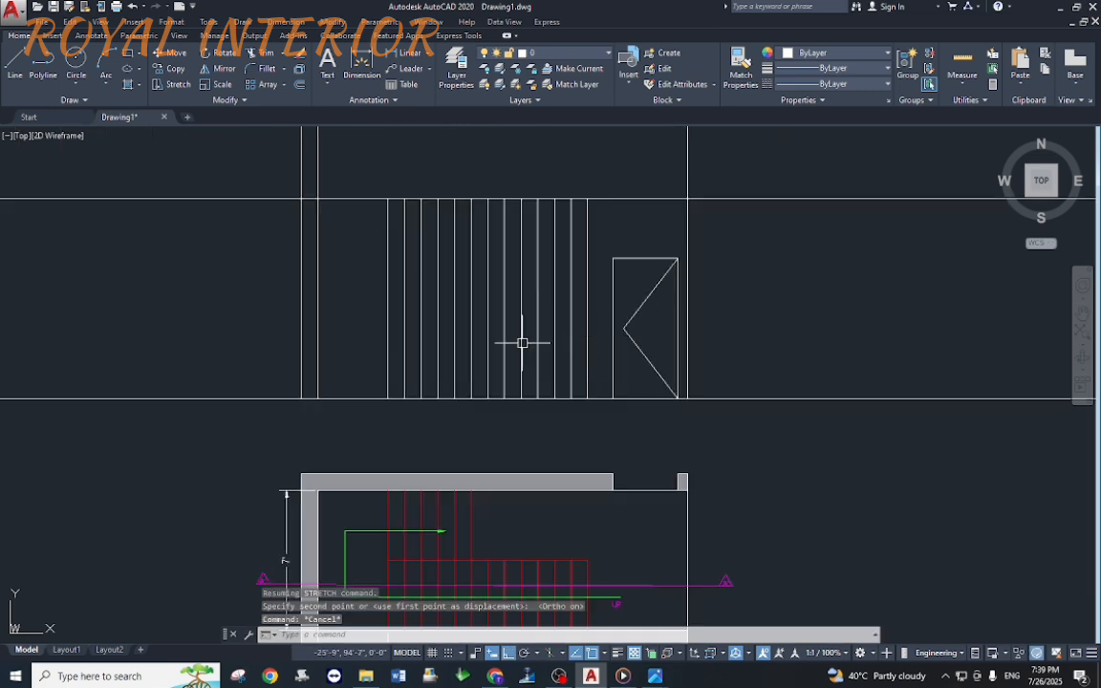
# Step: Change the colour of all the vertical tread lines in the section to red
pyautogui.moveTo(522, 343); pyautogui.dragTo(547, 347, button='middle')
pyautogui.moveTo(598, 448); pyautogui.dragTo(594, 361, button='middle')
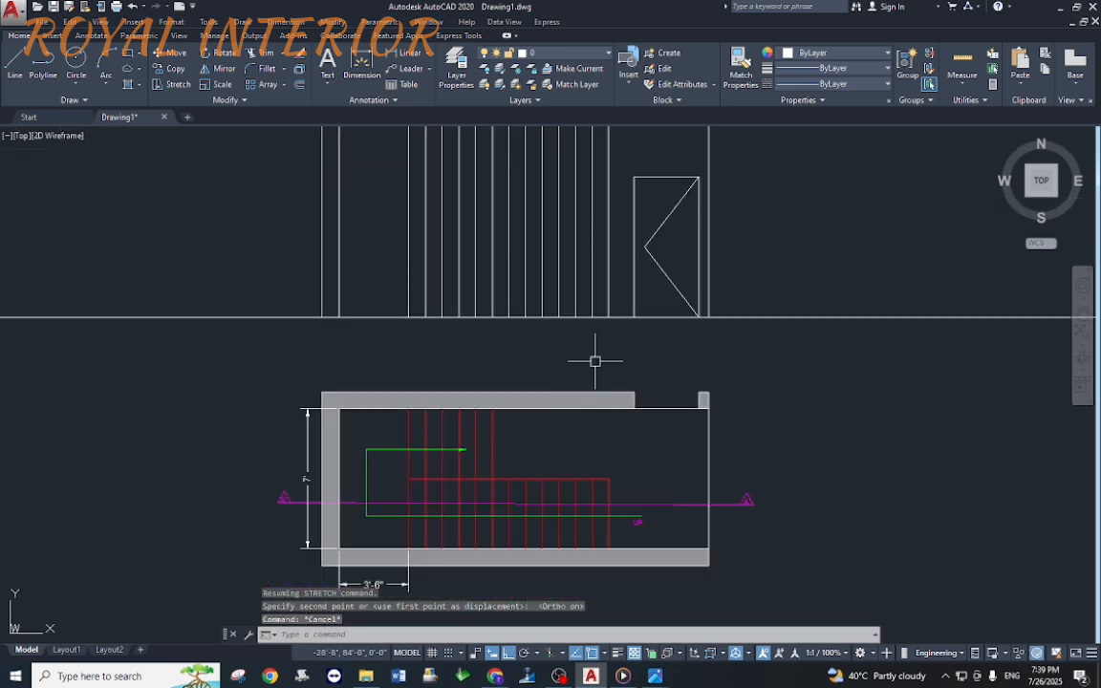
pyautogui.moveTo(605, 291); pyautogui.dragTo(608, 323, button='middle')
pyautogui.click(621, 285)
pyautogui.click(371, 308)
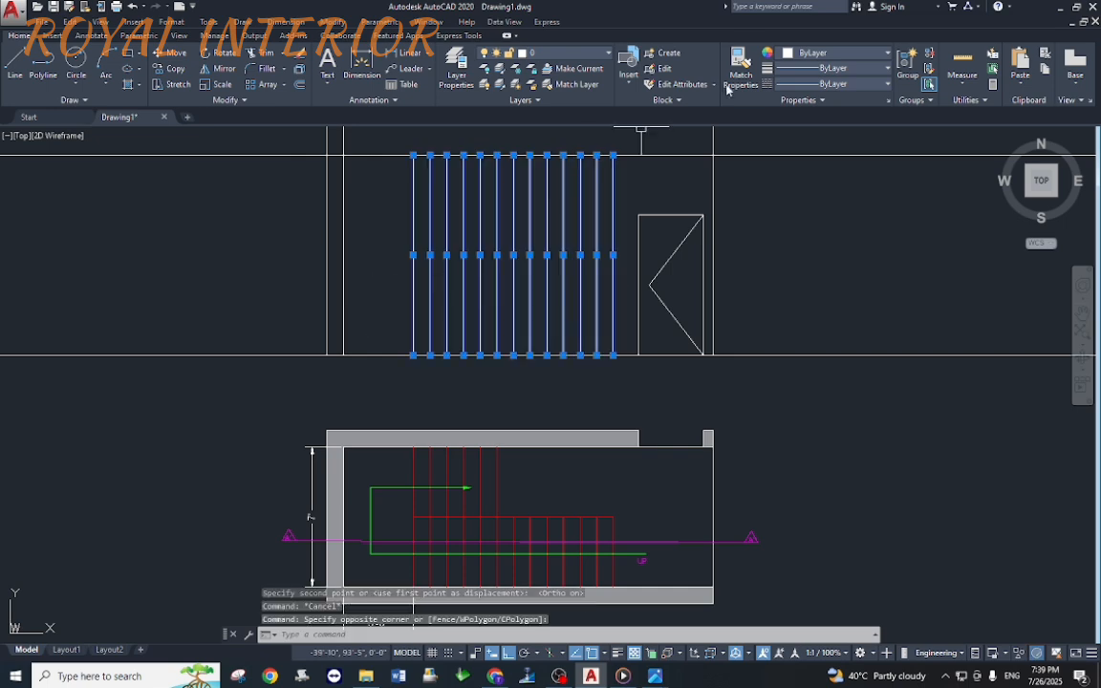
pyautogui.click(818, 54)
pyautogui.click(708, 170)
pyautogui.press('Escape')
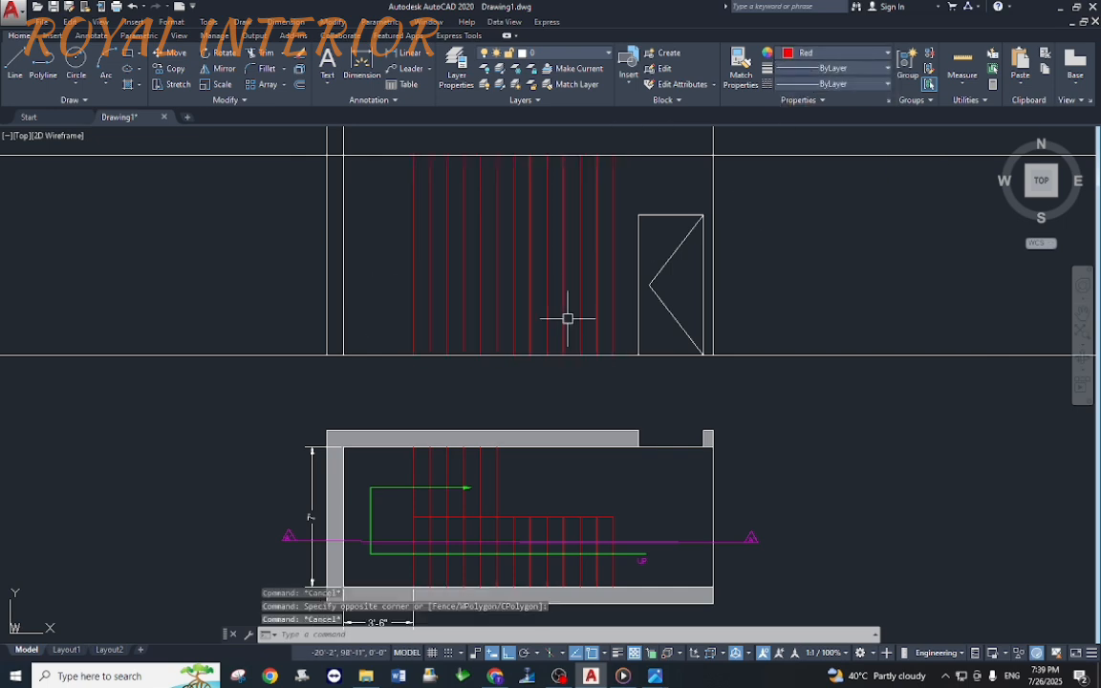
# Step: Offset the section's lower horizontal line upward twice in succession by 6" for the first two risers
pyautogui.scroll(2, 593, 334)
pyautogui.scroll(-4, 608, 348)
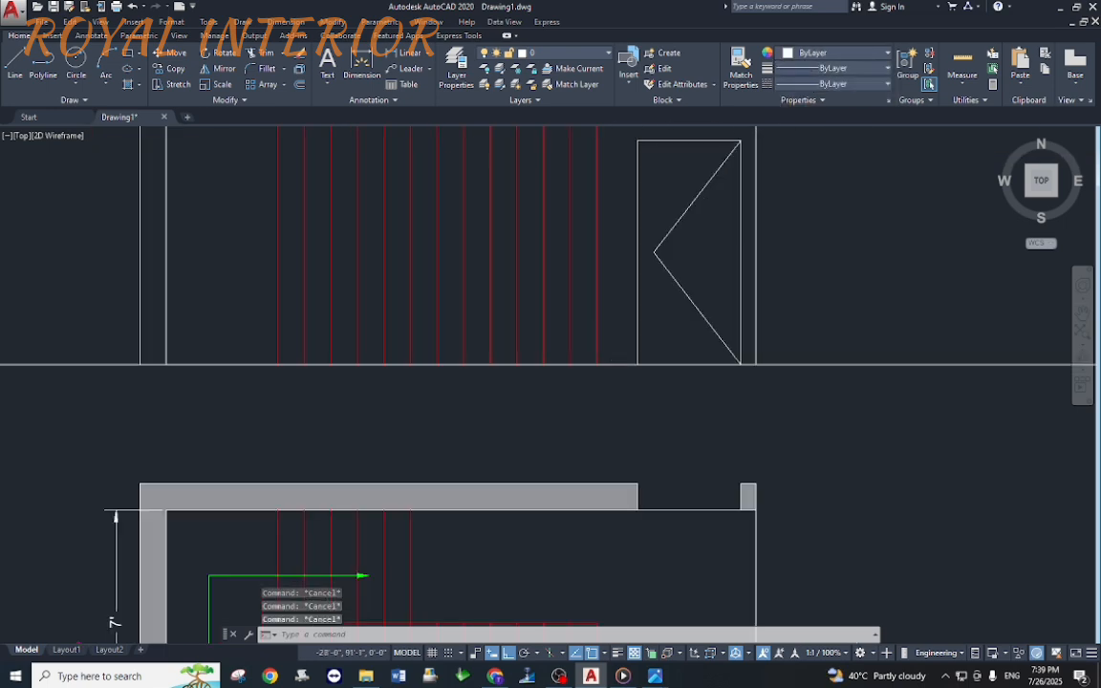
pyautogui.scroll(4, 593, 479)
pyautogui.scroll(-2, 530, 478)
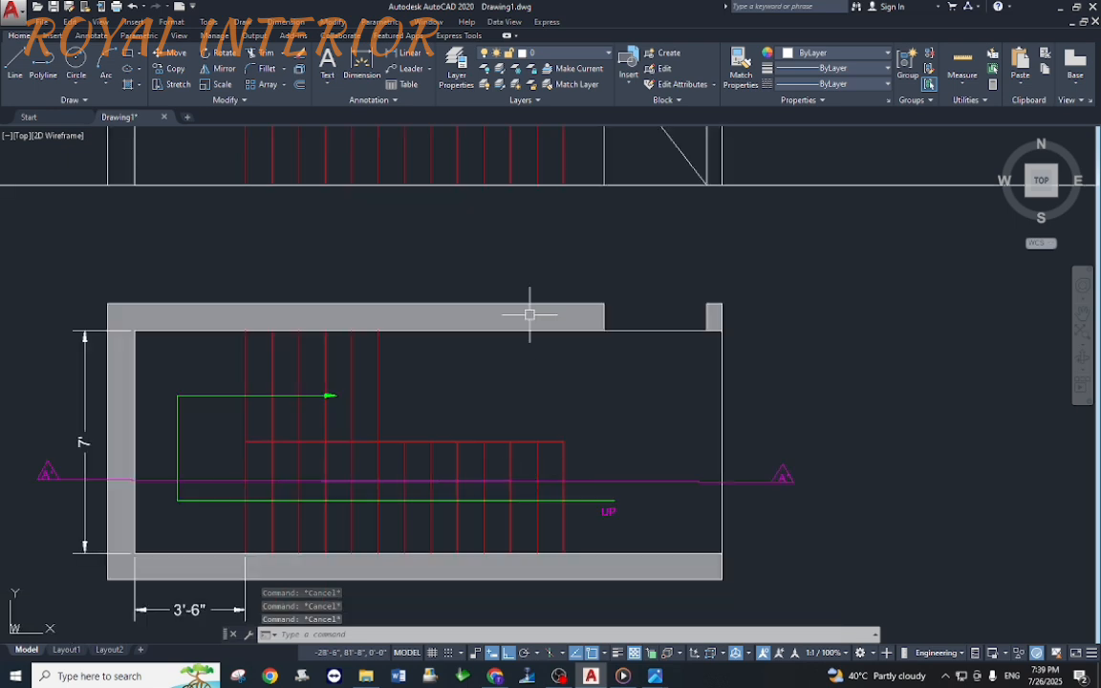
pyautogui.moveTo(525, 237); pyautogui.dragTo(506, 457, button='middle')
pyautogui.write('o')
pyautogui.press('space')
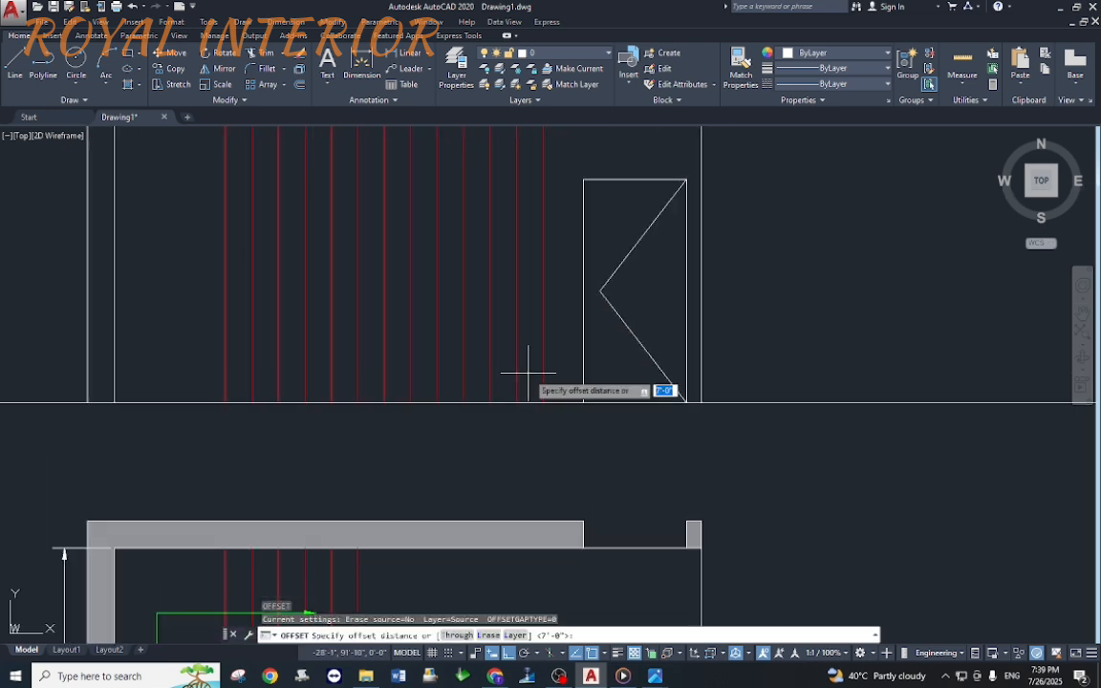
pyautogui.press('Return')
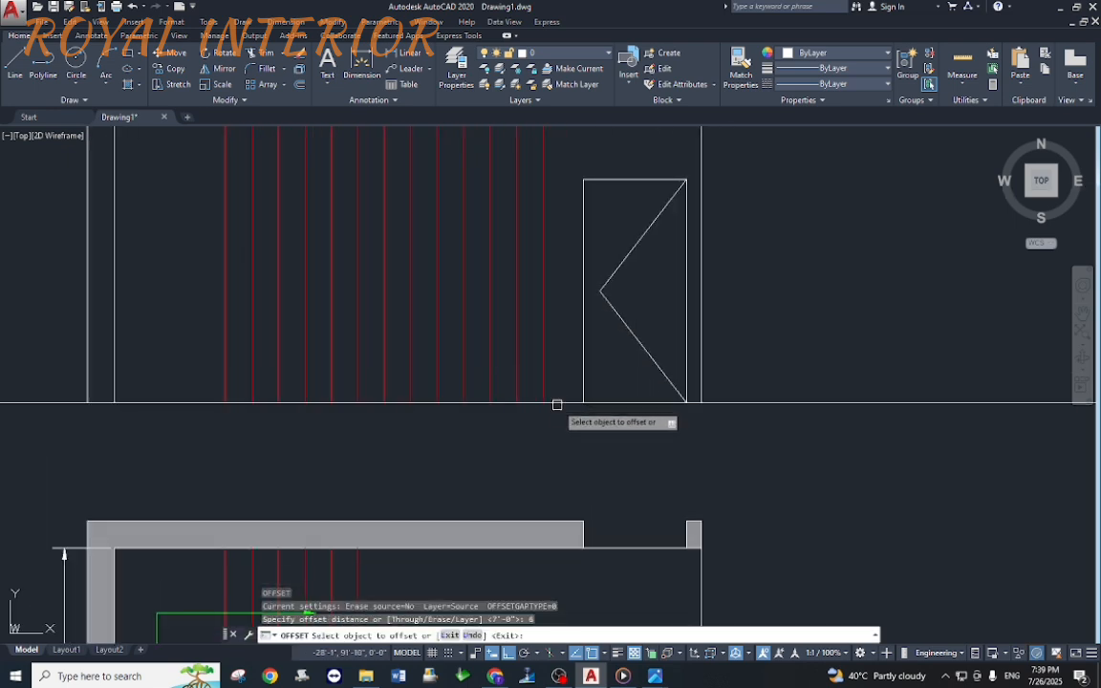
pyautogui.click(555, 400)
pyautogui.click(566, 344)
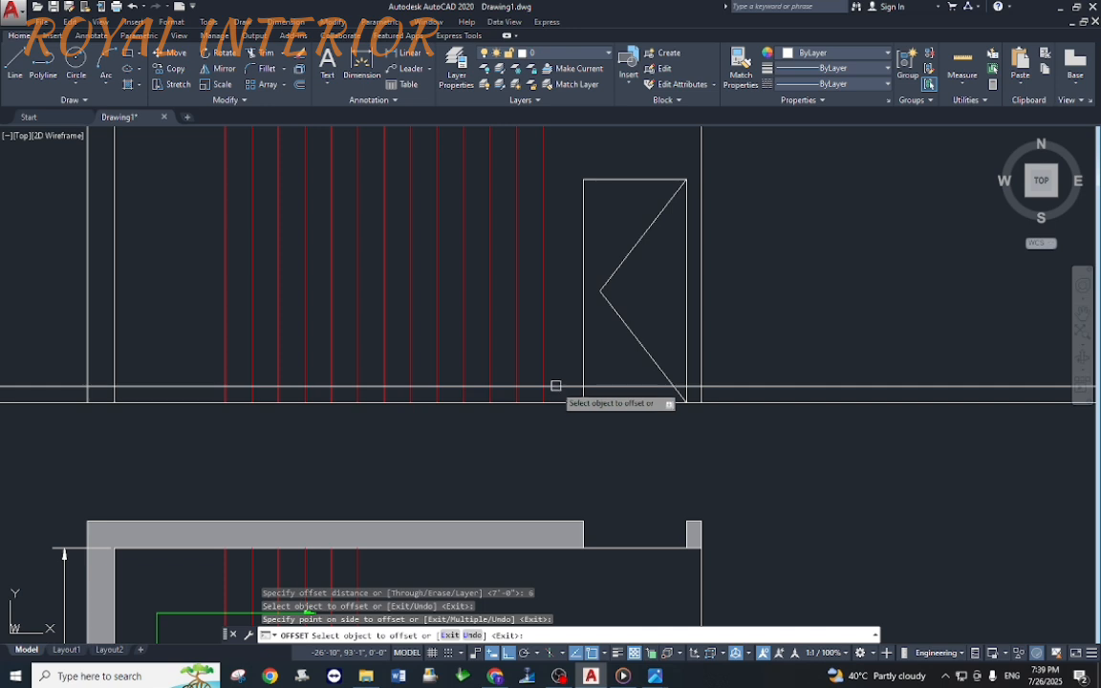
pyautogui.click(556, 387)
pyautogui.click(552, 355)
pyautogui.scroll(4, 547, 390)
pyautogui.press('Escape')
pyautogui.press('Escape')
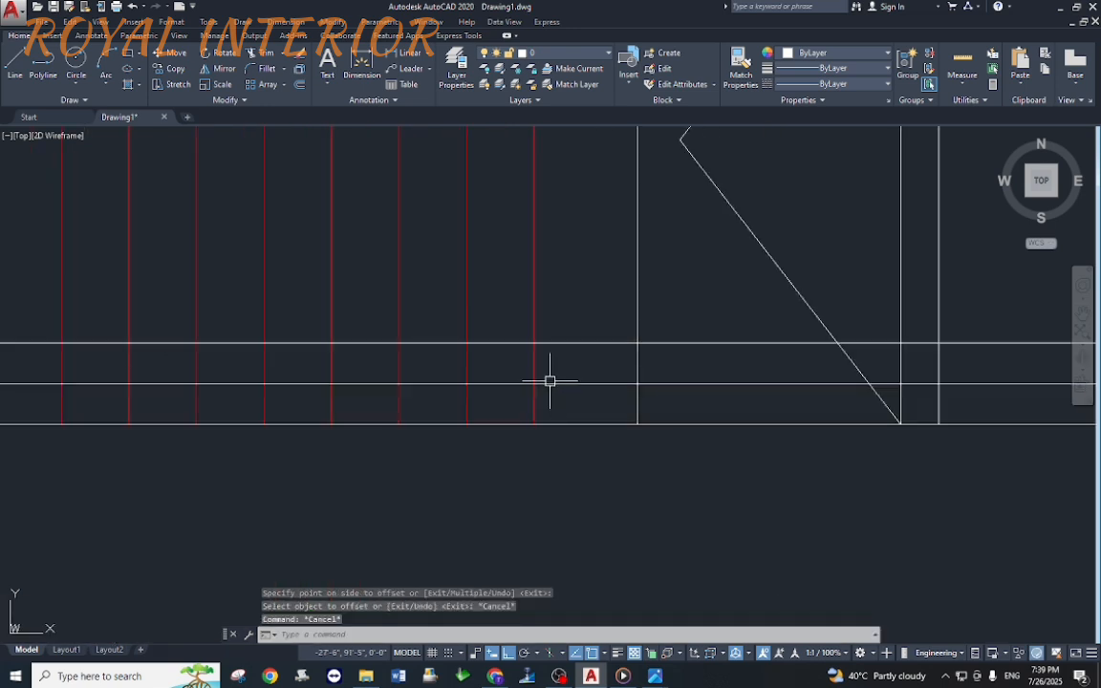
pyautogui.scroll(-4, 547, 363)
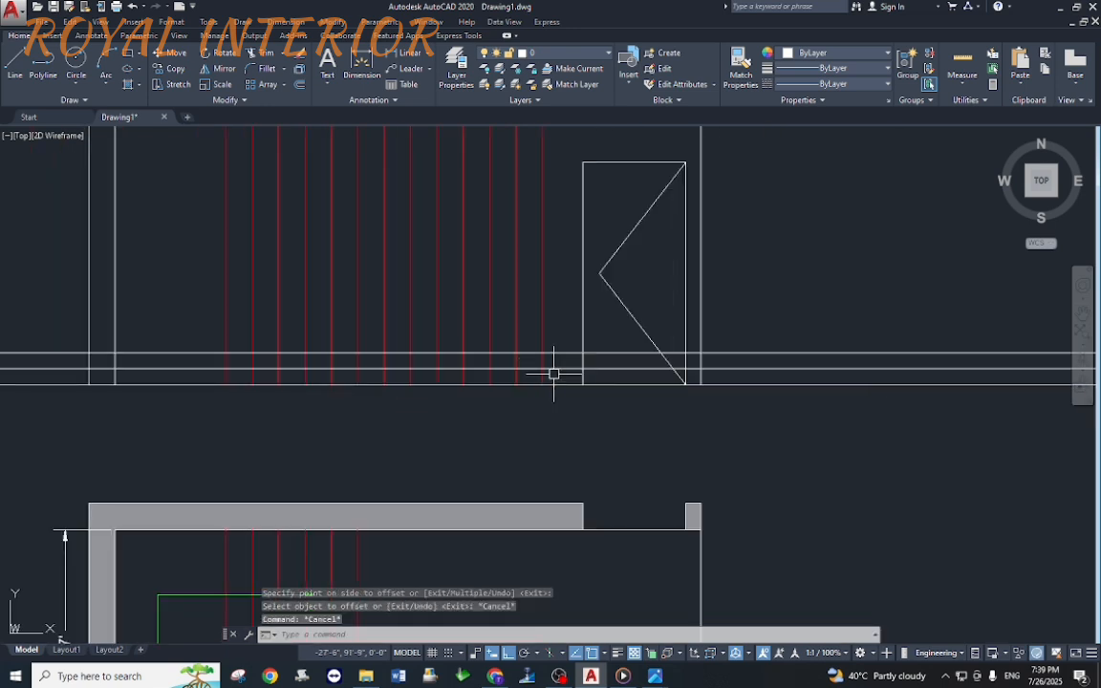
pyautogui.press('Escape')
pyautogui.write('l')
pyautogui.press('Return')
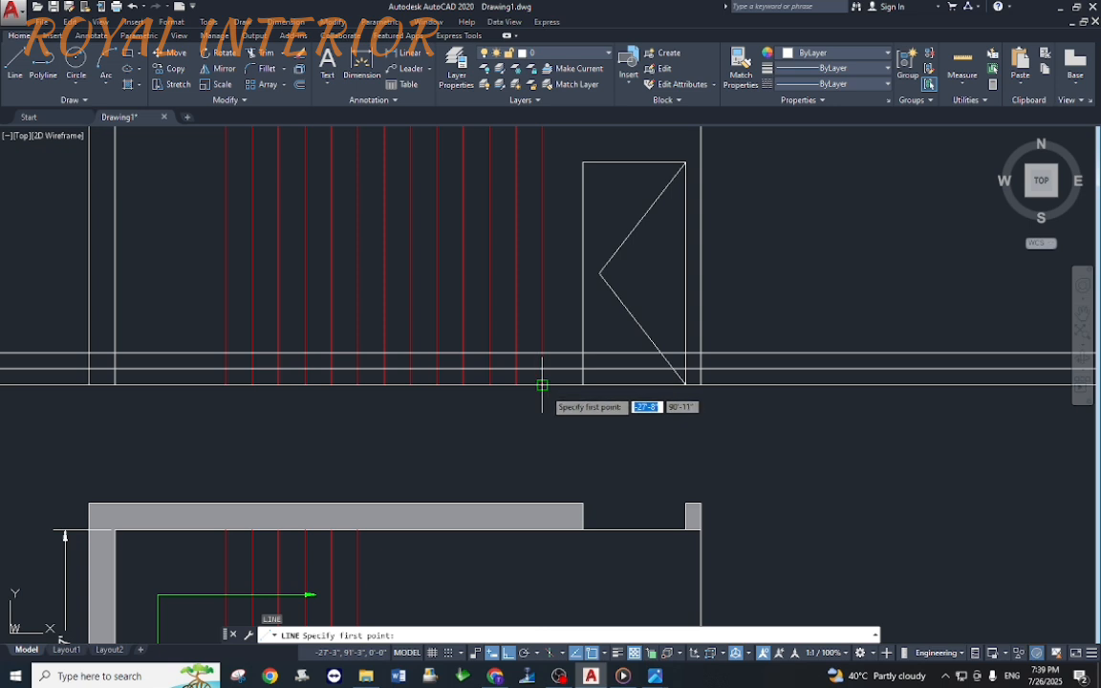
pyautogui.press('Escape')
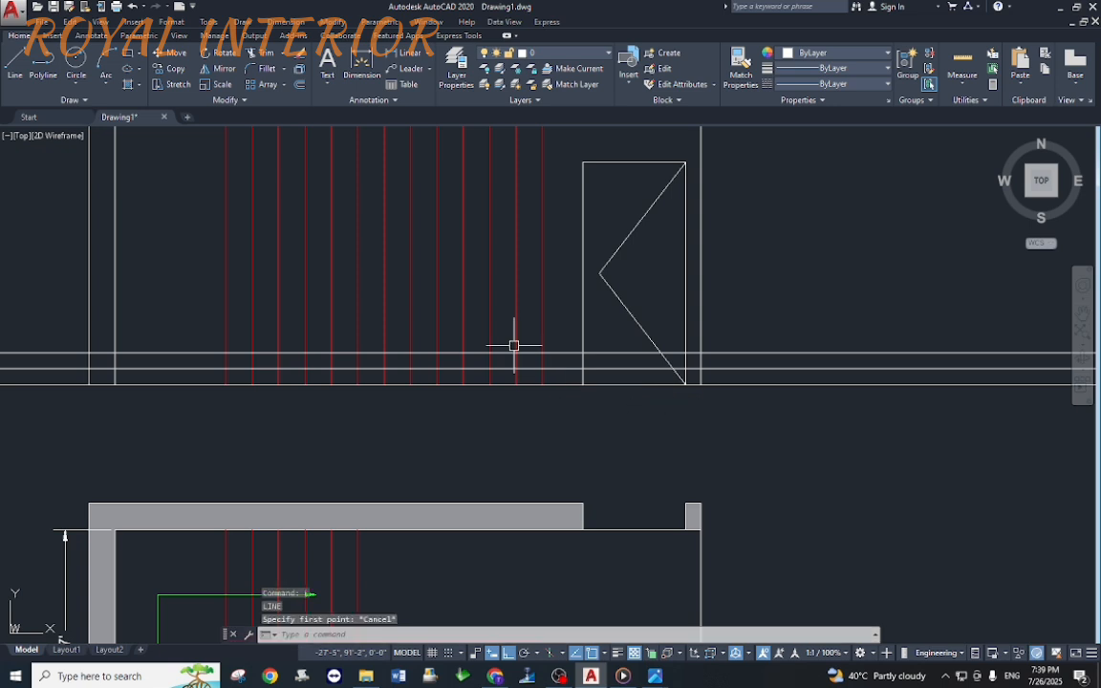
pyautogui.press('Escape')
# Step: Trim the two riser offset lines and the rightmost tread line around the first step's profile
pyautogui.write('t')
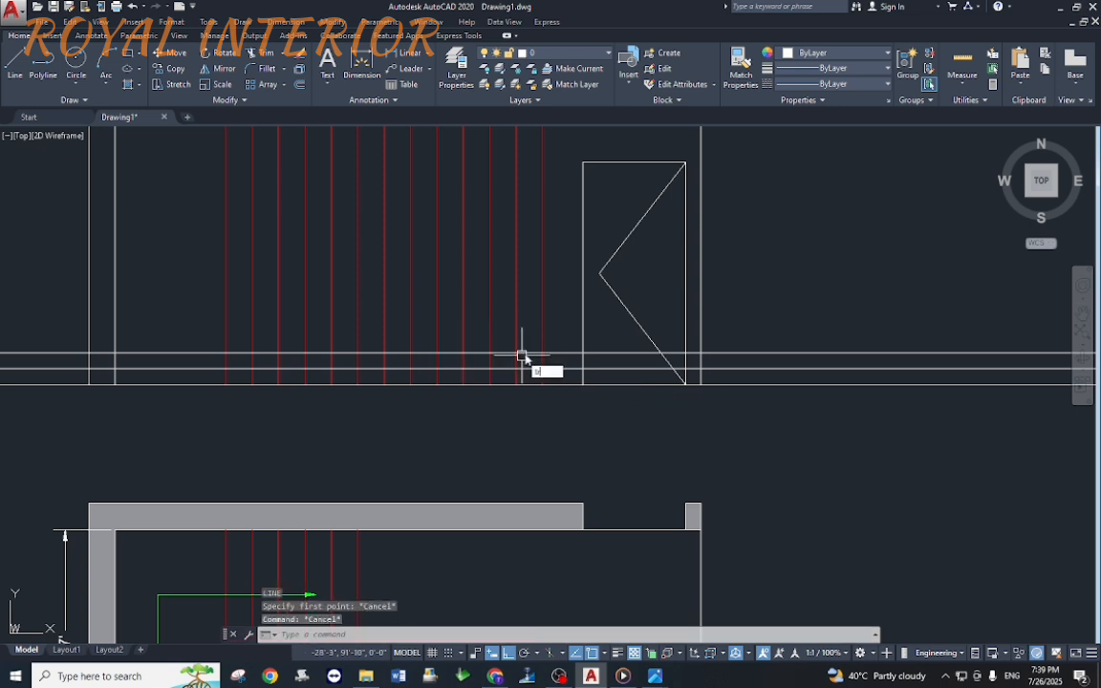
pyautogui.write('r')
pyautogui.press('Return')
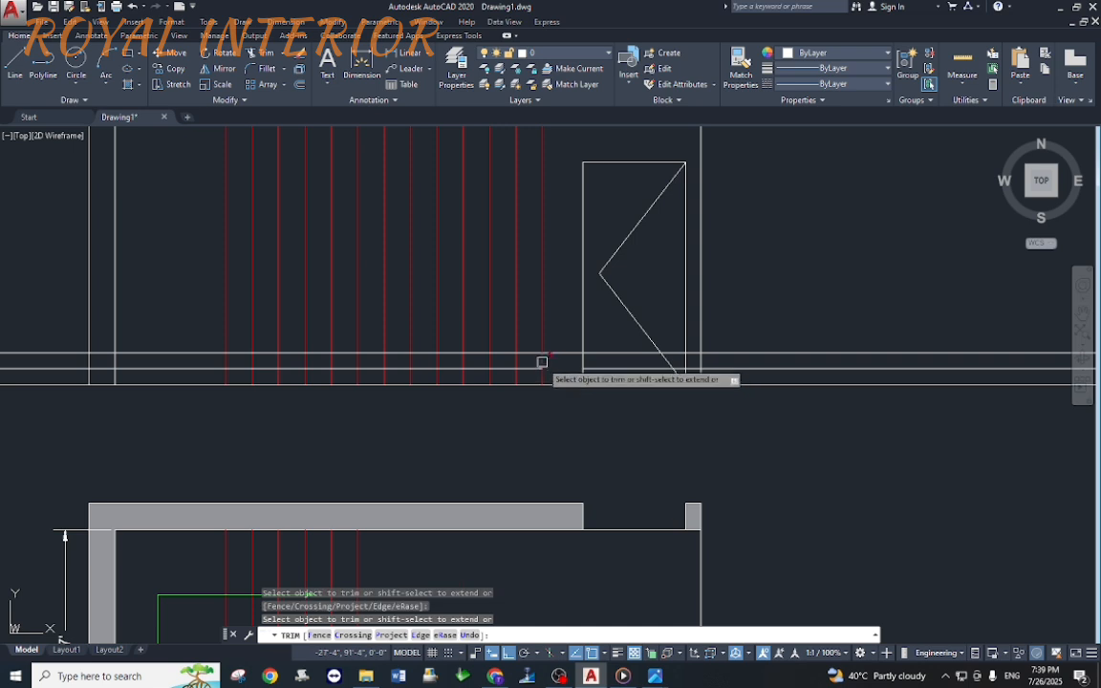
pyautogui.scroll(5, 528, 361)
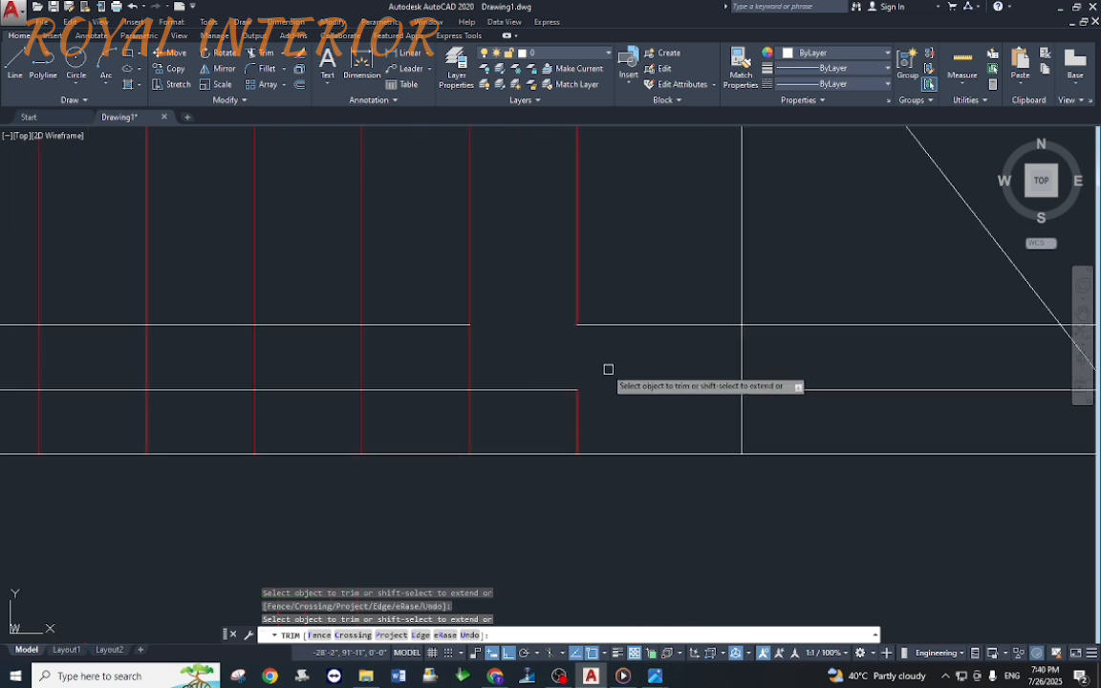
pyautogui.scroll(-3, 608, 369)
pyautogui.press('Escape')
# Step: Erase the leftover upper part of the rightmost tread line and the remaining riser line pieces beyond the first steps
pyautogui.click(622, 334)
pyautogui.click(575, 355)
pyautogui.write('e')
pyautogui.press('Return')
pyautogui.click(709, 371)
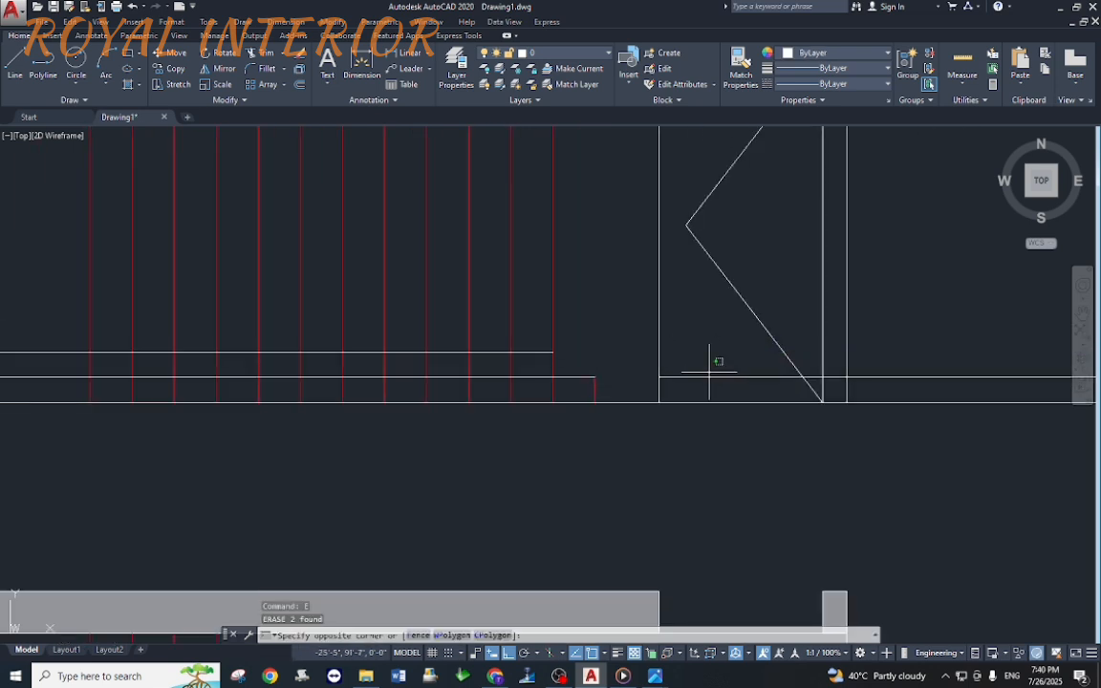
pyautogui.click(701, 381)
pyautogui.press('Return')
pyautogui.scroll(-2, 526, 387)
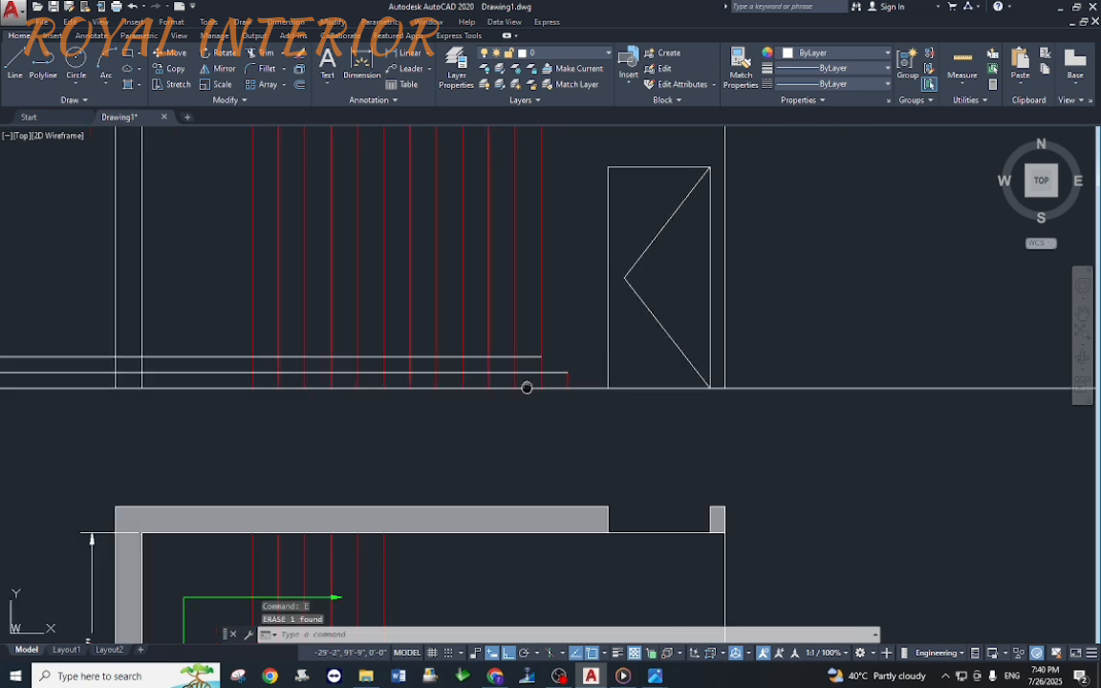
pyautogui.scroll(4, 535, 392)
pyautogui.press('Escape')
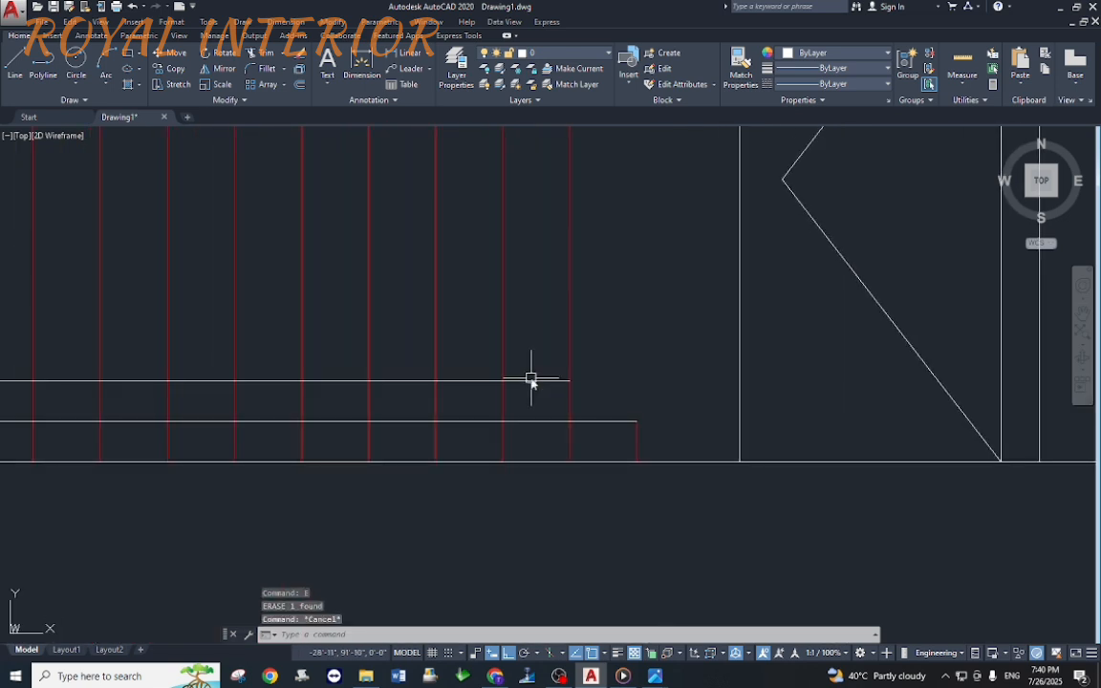
# Step: Offset the second riser line upward eight times in succession, taking the 6" distance from the spacing of the first two riser lines
pyautogui.write('o')
pyautogui.press('Return')
pyautogui.click(570, 382)
pyautogui.click(574, 422)
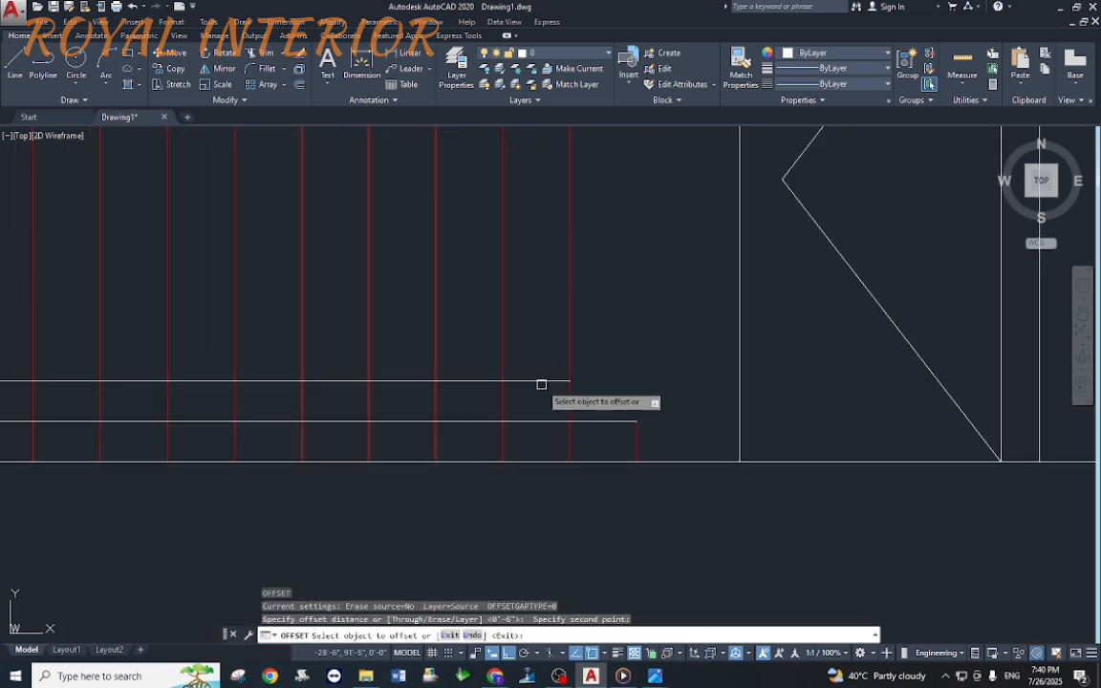
pyautogui.scroll(-2, 541, 385)
pyautogui.click(541, 385)
pyautogui.click(535, 314)
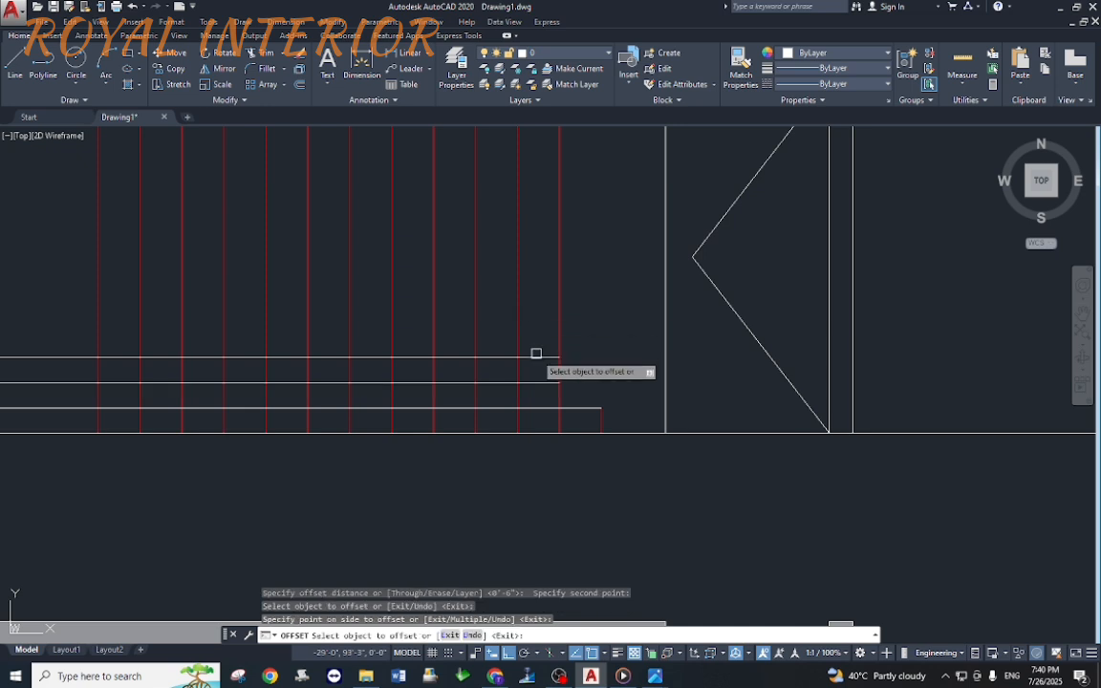
pyautogui.click(535, 358)
pyautogui.click(533, 298)
pyautogui.click(534, 333)
pyautogui.click(536, 286)
pyautogui.click(535, 308)
pyautogui.click(533, 272)
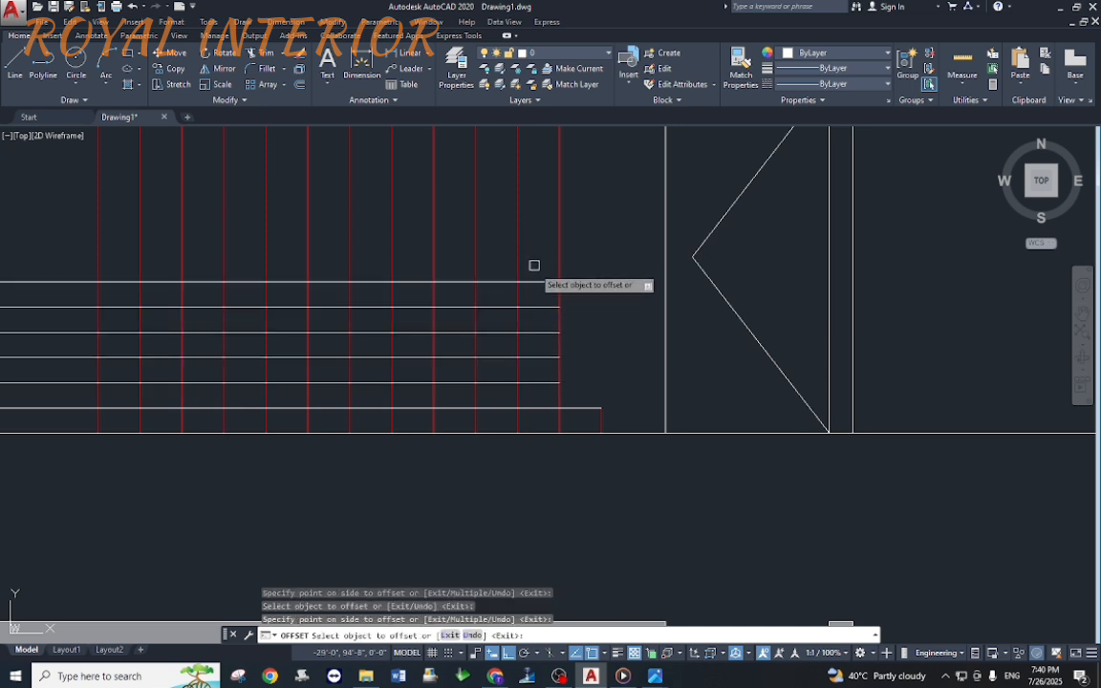
pyautogui.click(533, 282)
pyautogui.click(531, 246)
pyautogui.click(535, 256)
pyautogui.click(533, 232)
pyautogui.click(533, 232)
pyautogui.click(535, 196)
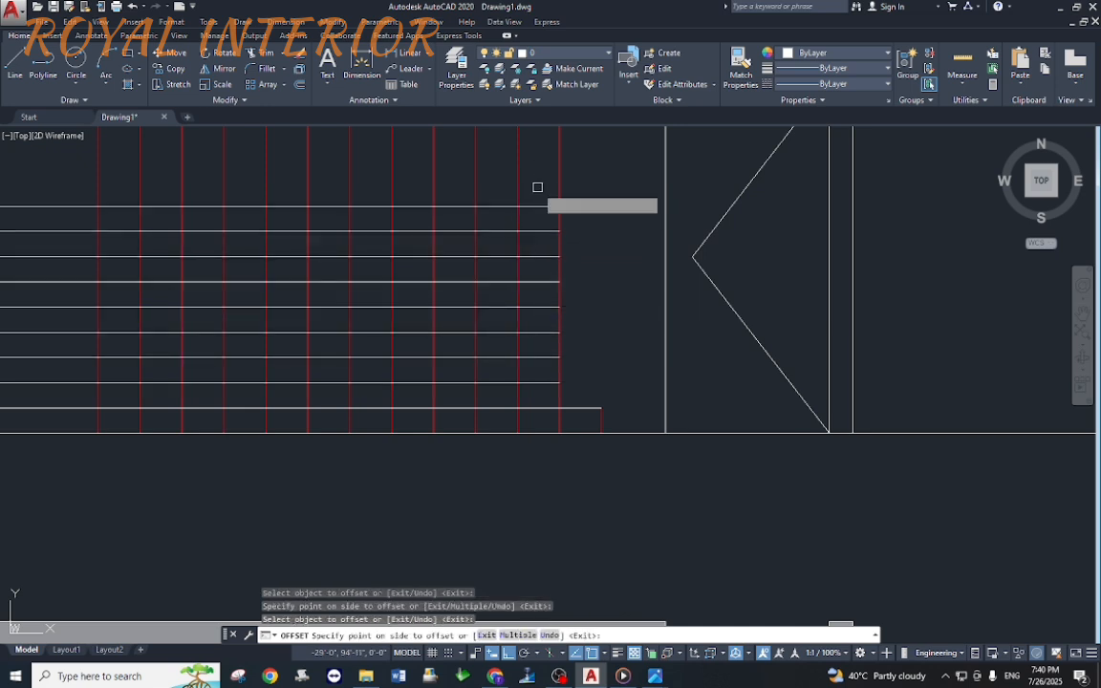
pyautogui.click(535, 206)
pyautogui.click(535, 177)
pyautogui.press('Escape')
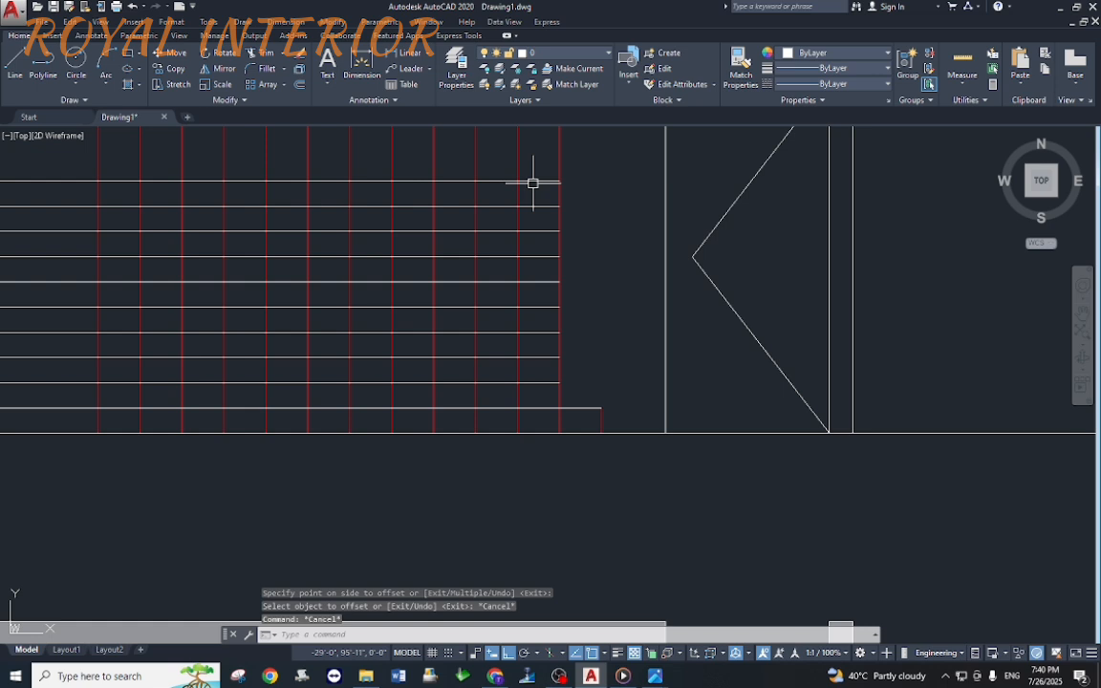
# Step: Trim the new horizontal riser lines and the vertical tread lines diagonally to form the stepped profile from the third to the tenth step
pyautogui.press('Return')
pyautogui.click(533, 358)
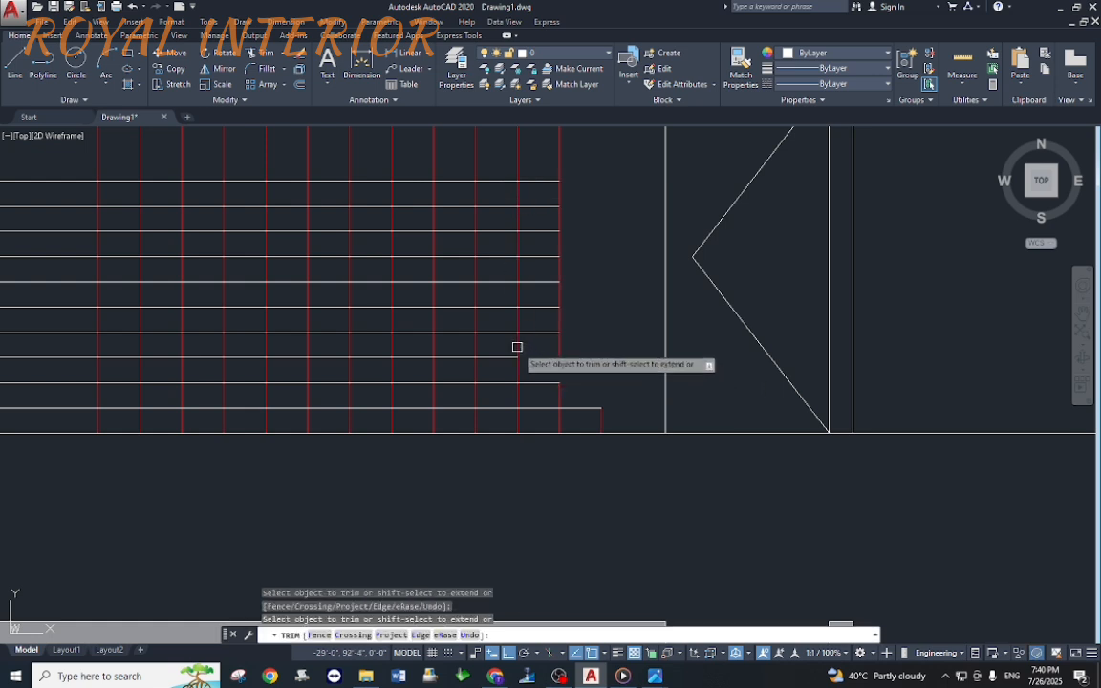
pyautogui.click(478, 332)
pyautogui.click(452, 307)
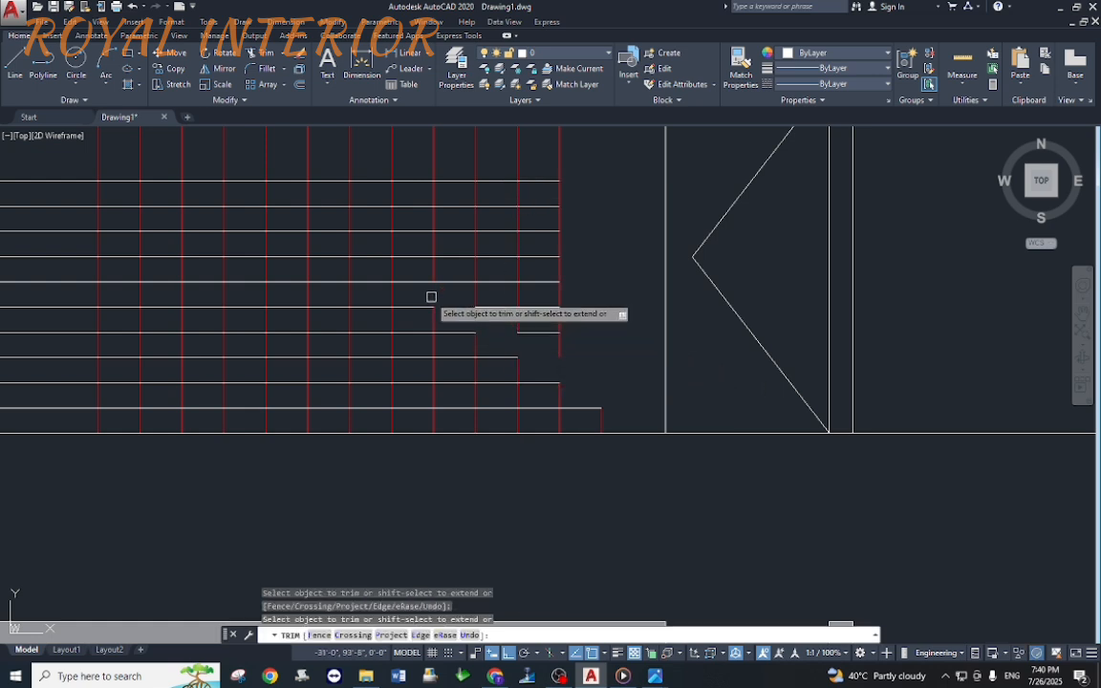
pyautogui.click(359, 256)
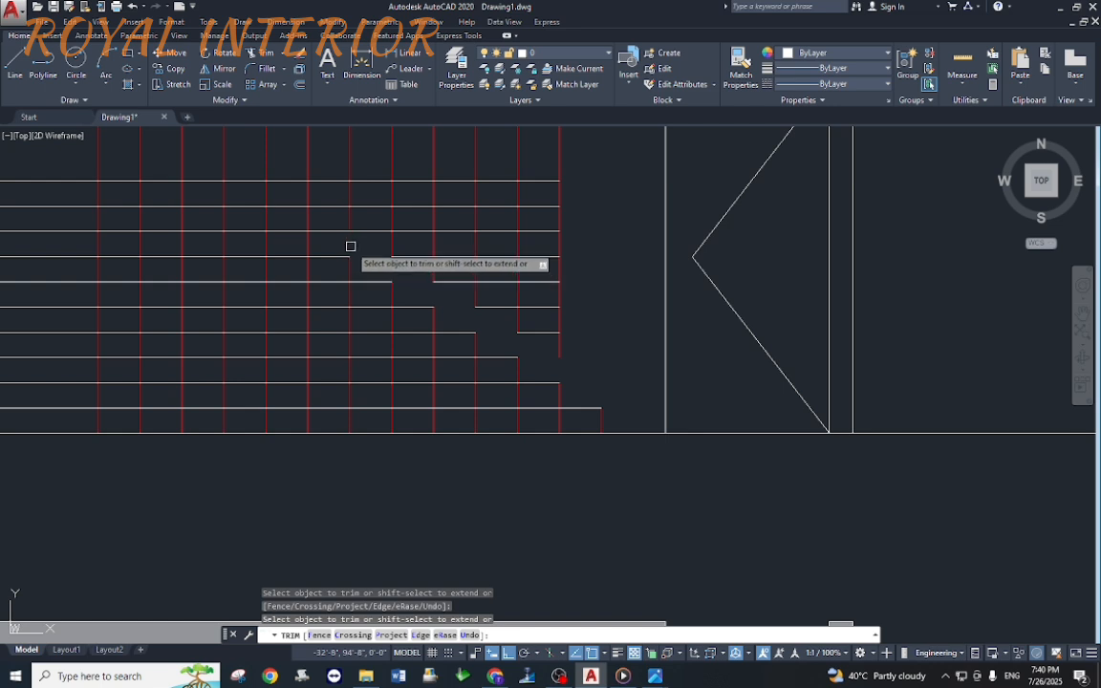
pyautogui.click(308, 228)
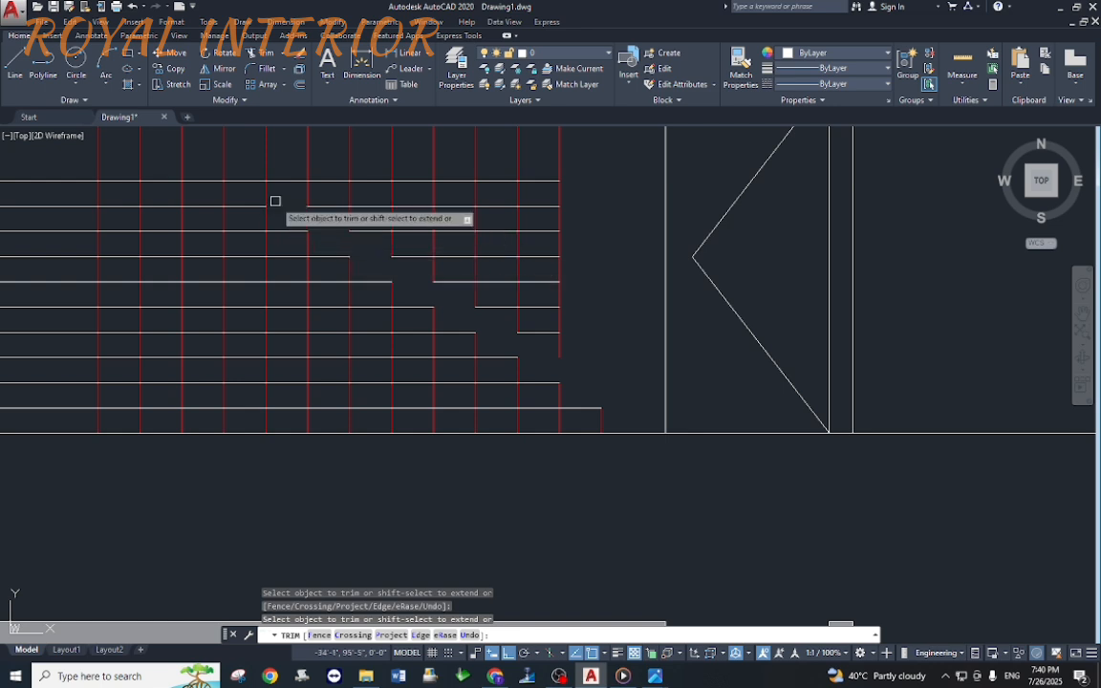
pyautogui.click(273, 205)
pyautogui.moveTo(276, 212); pyautogui.dragTo(348, 254, button='middle')
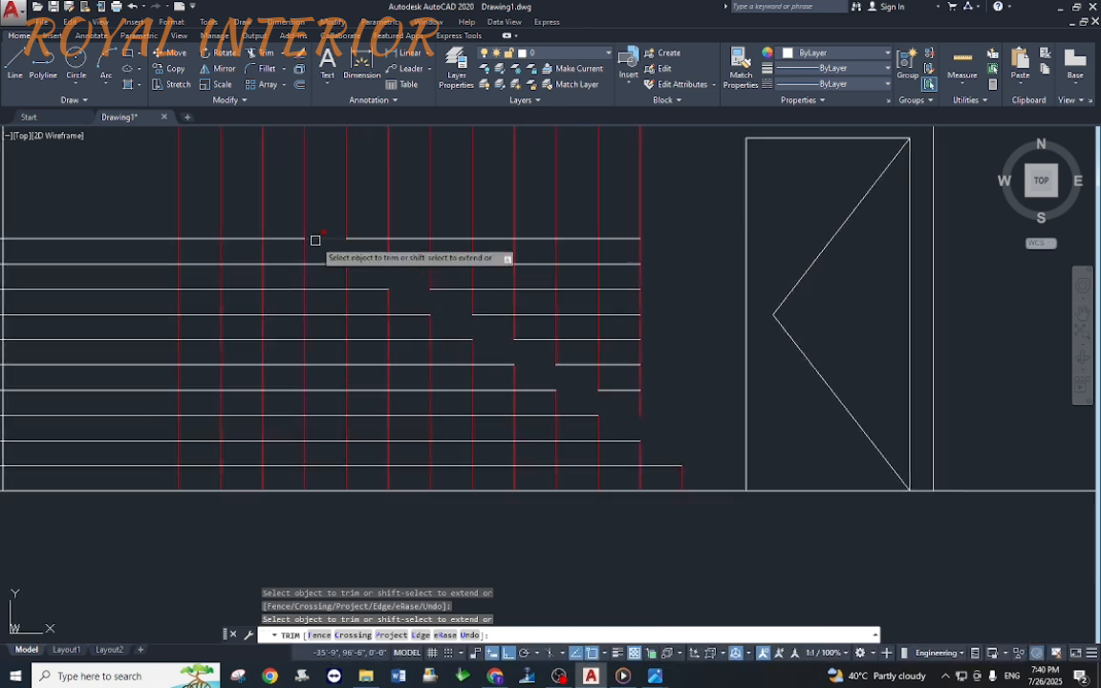
pyautogui.press('Escape')
# Step: Erase the leftover horizontal riser line pieces between the stepped profile and the door
pyautogui.click(684, 203)
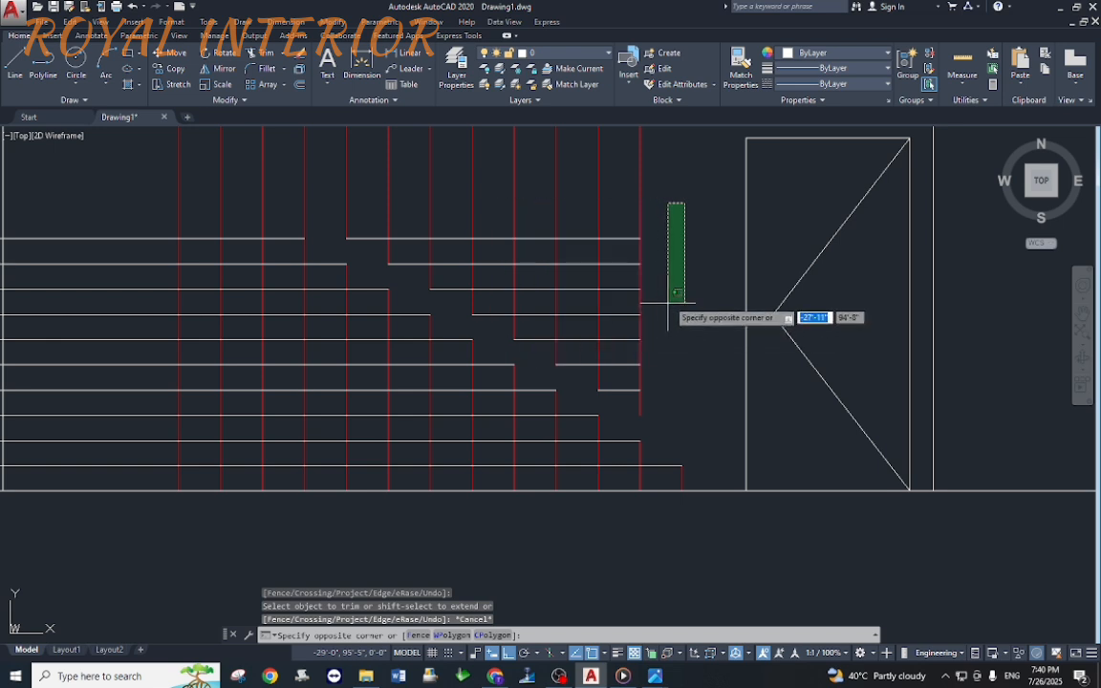
pyautogui.press('Escape')
pyautogui.click(626, 221)
pyautogui.click(623, 368)
pyautogui.write('e')
pyautogui.press('Return')
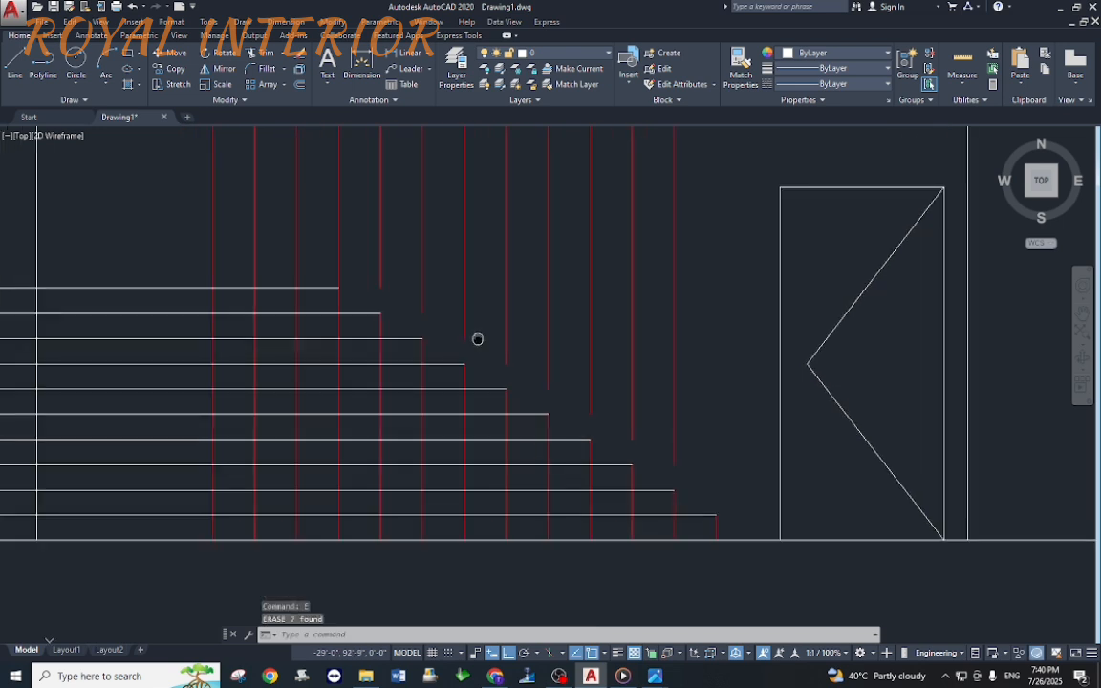
# Step: Start offsetting the topmost riser line of the section with a distance of 6"
pyautogui.moveTo(474, 339); pyautogui.dragTo(575, 408, button='middle')
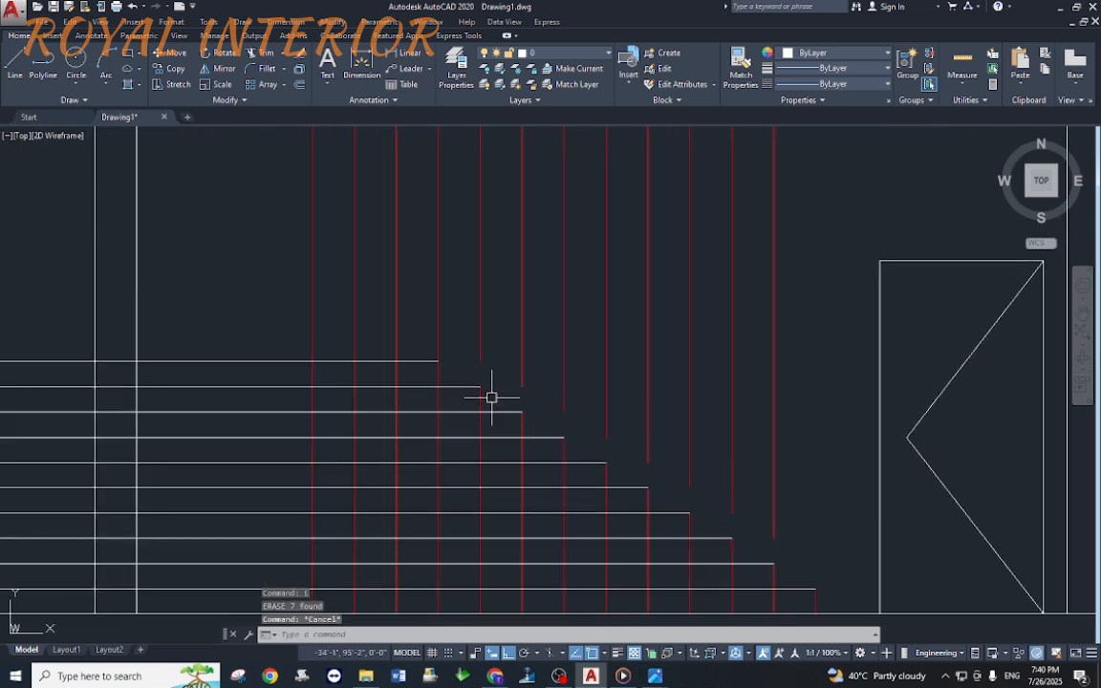
pyautogui.write('o')
pyautogui.press('Return')
pyautogui.press('Return')
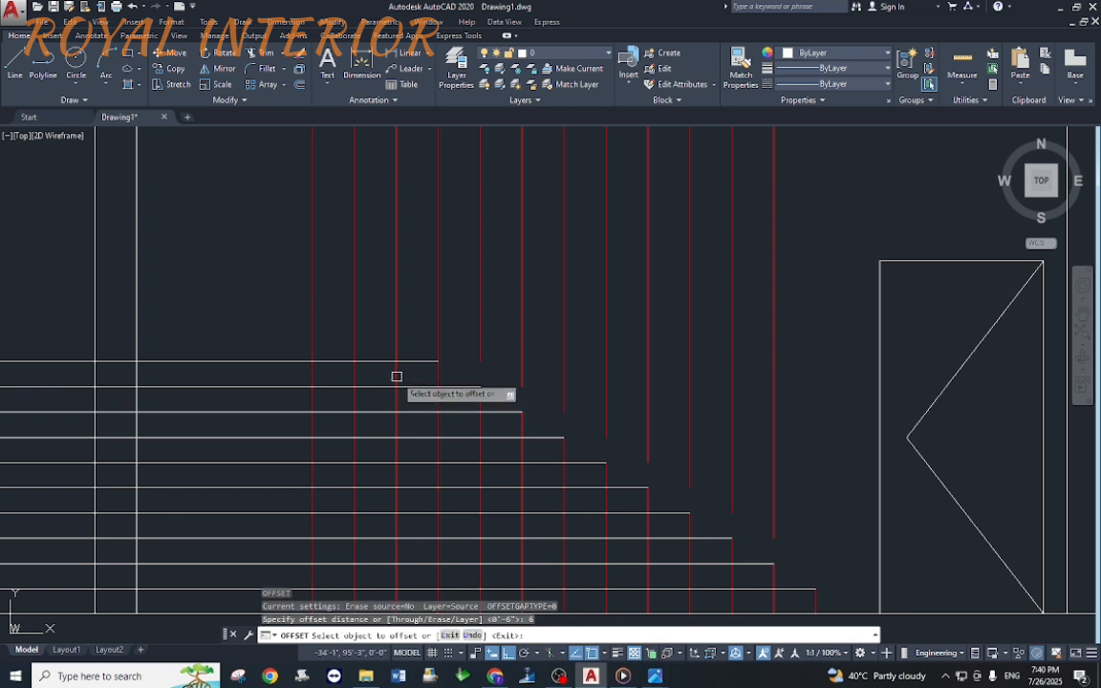
# Step: Offset the top horizontal riser-height line upward four times at 6-inch spacing to add levels for the upper steps
pyautogui.click(376, 363)
pyautogui.click(375, 314)
pyautogui.click(376, 337)
pyautogui.click(366, 317)
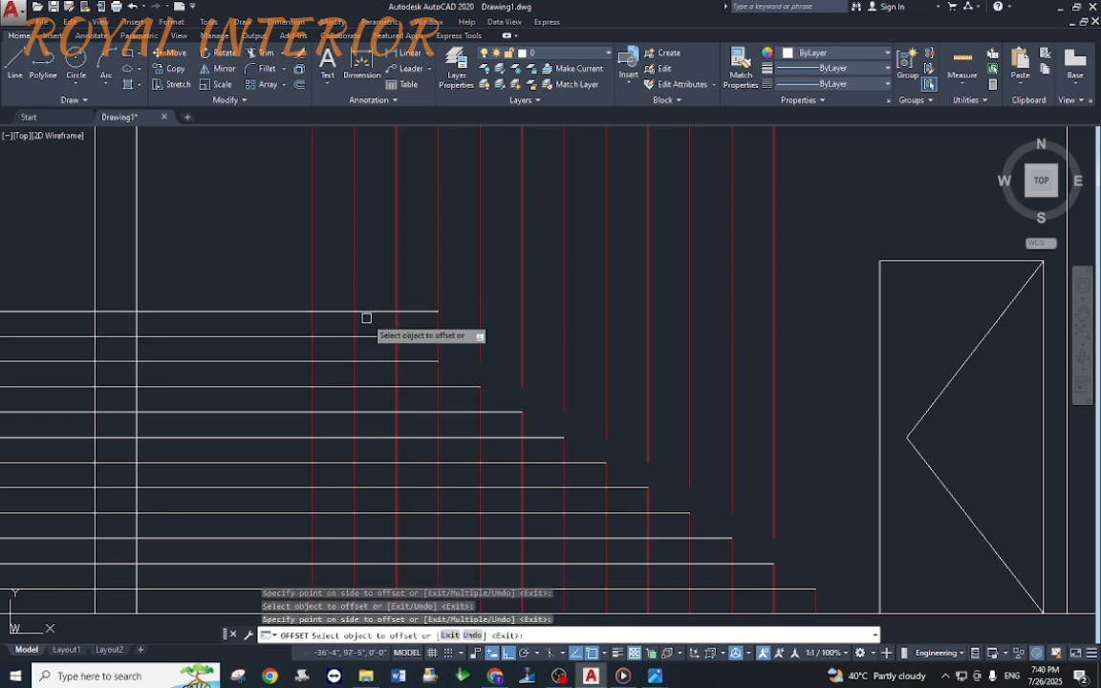
pyautogui.click(367, 309)
pyautogui.click(374, 276)
pyautogui.click(377, 286)
pyautogui.click(379, 239)
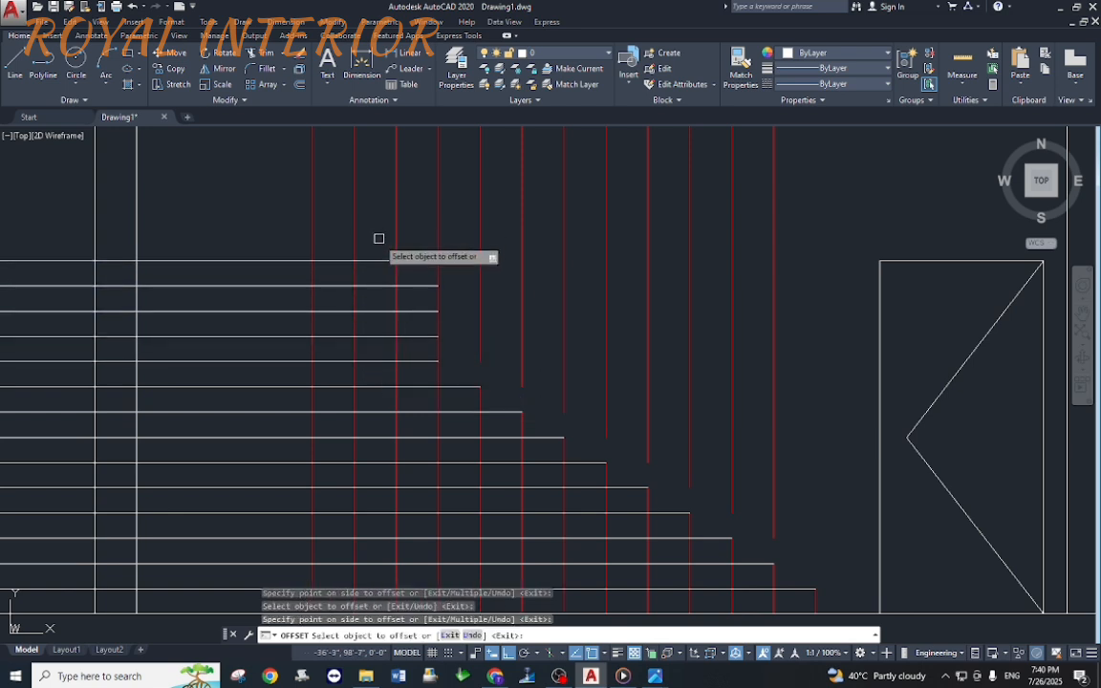
pyautogui.press('Escape')
# Step: Trim the added horizontal lines and the red vertical lines where they overrun the top steps of the stair profile
pyautogui.moveTo(427, 329); pyautogui.dragTo(470, 329, button='middle')
pyautogui.write('tr')
pyautogui.press('Return')
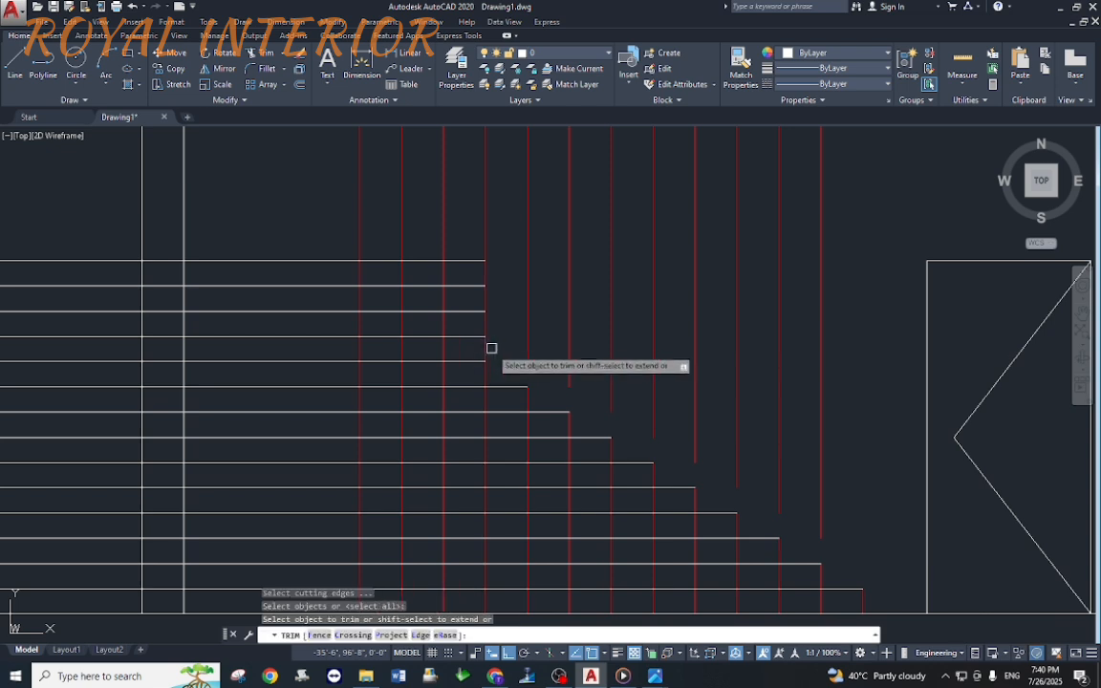
pyautogui.press('Return')
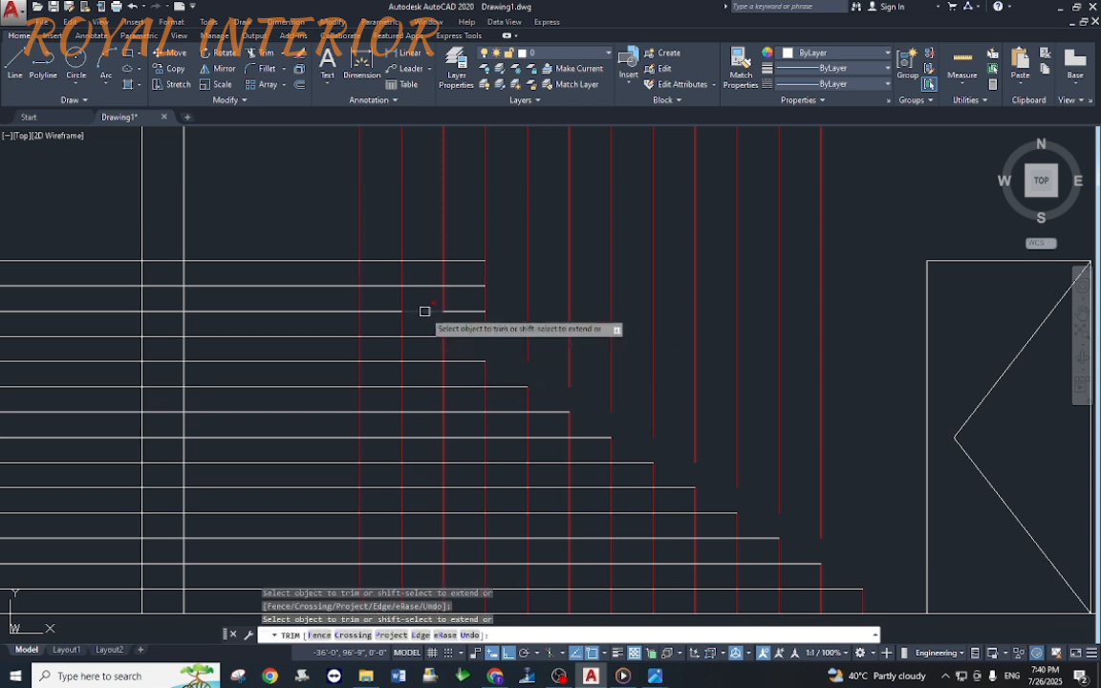
pyautogui.click(388, 285)
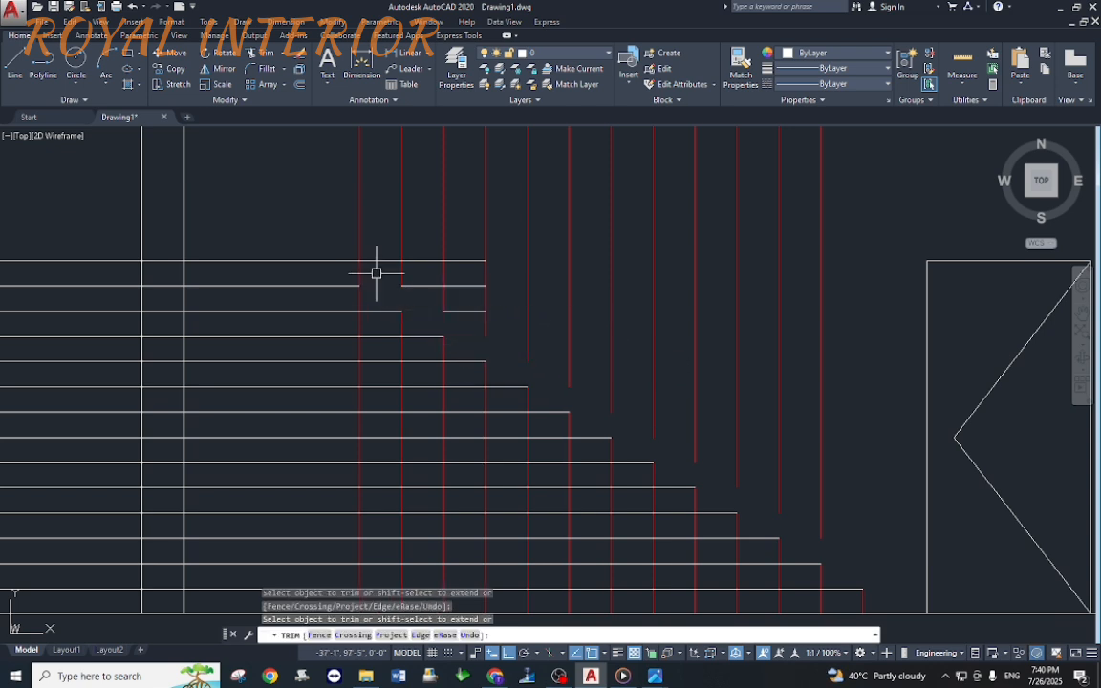
pyautogui.press('Escape')
pyautogui.press('Escape')
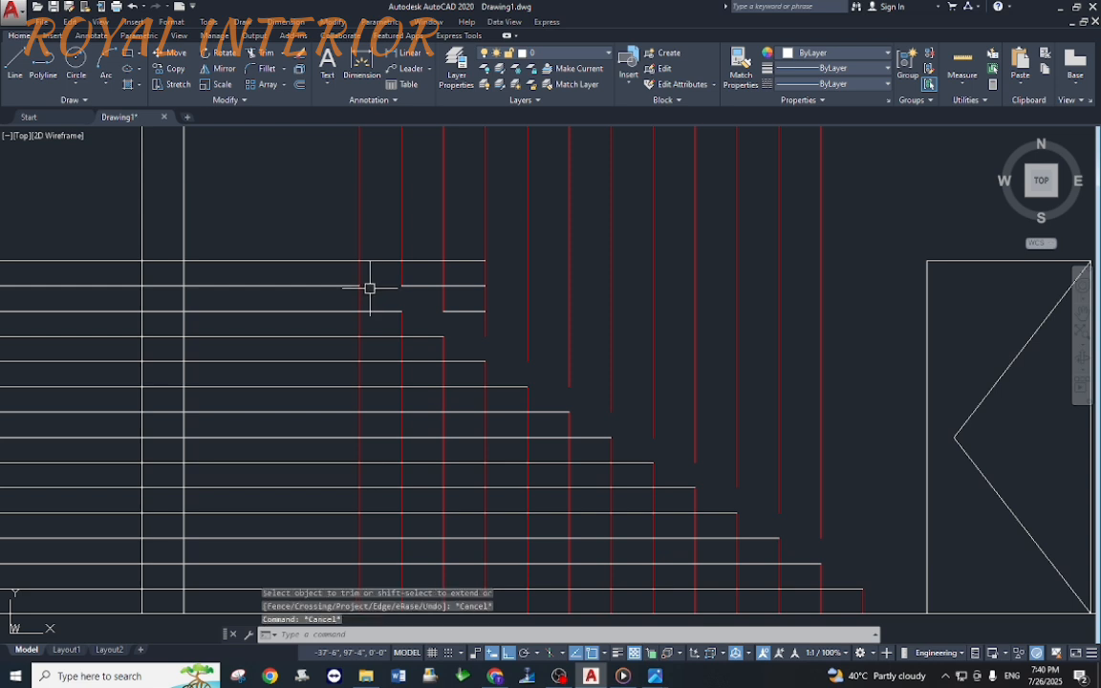
pyautogui.press('space')
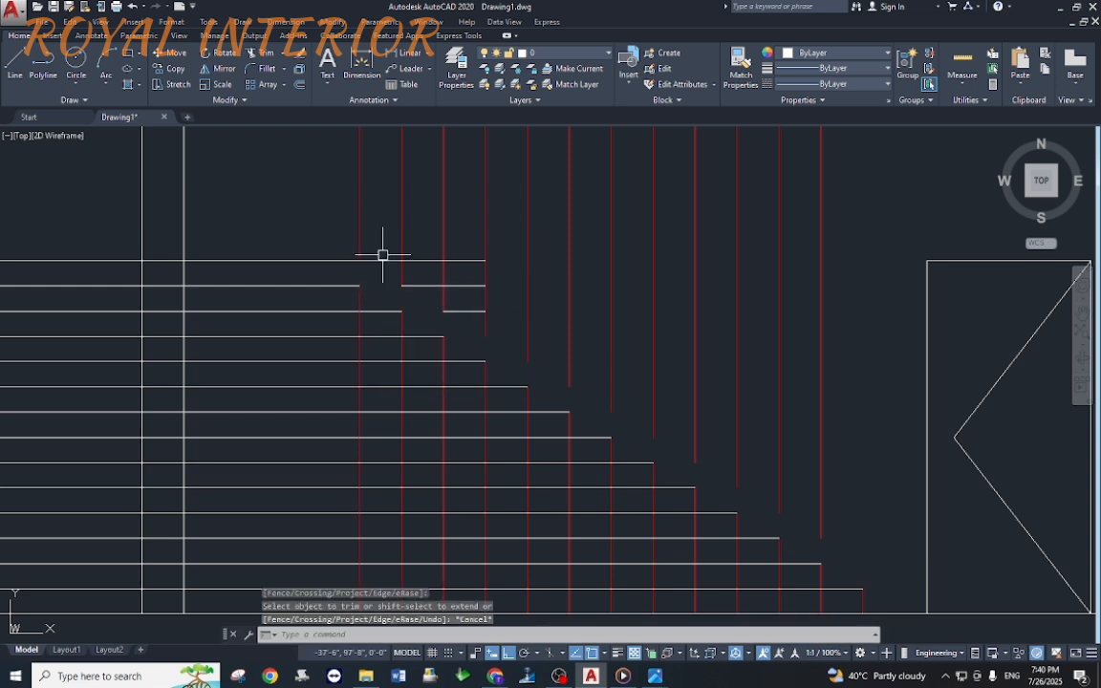
# Step: Erase the topmost horizontal offset line above the stair profile
pyautogui.click(381, 253)
pyautogui.click(376, 264)
pyautogui.write('e')
pyautogui.press('Return')
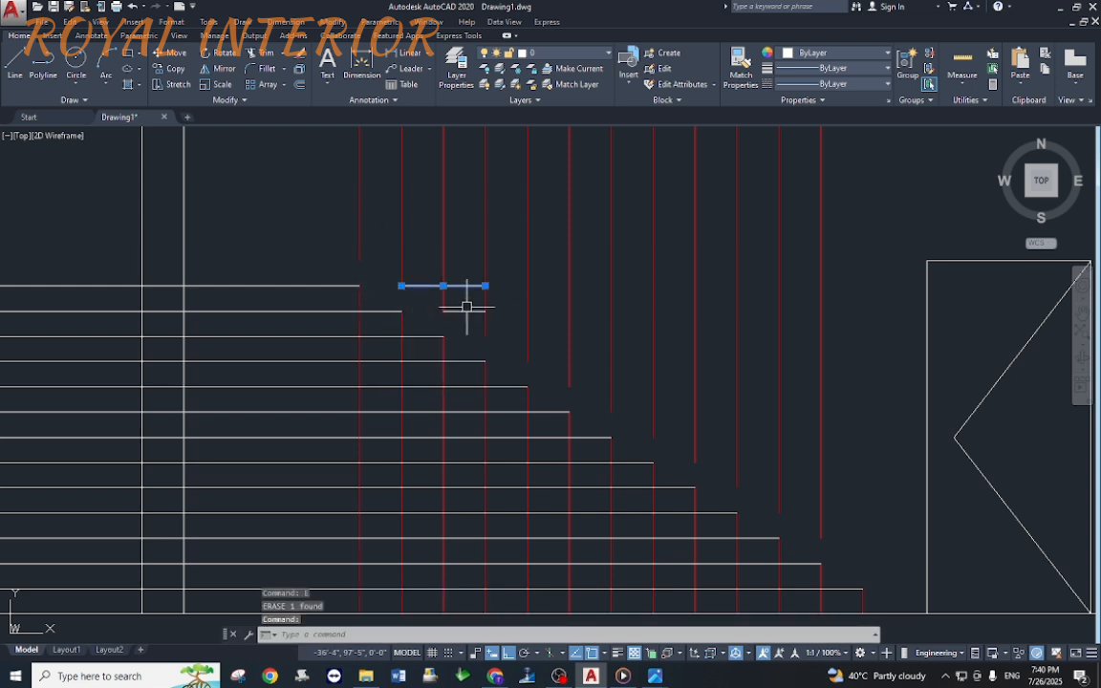
# Step: Erase the leftover red vertical line pieces standing above the stepped profile
pyautogui.click(853, 156)
pyautogui.click(326, 254)
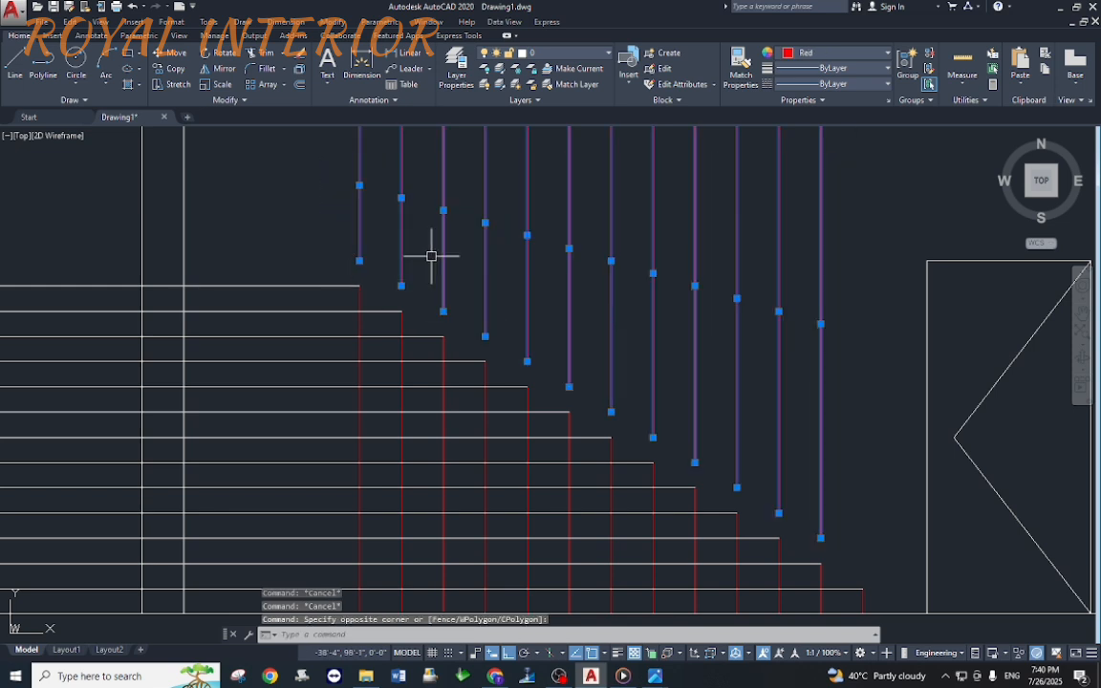
pyautogui.write('e')
pyautogui.press('Return')
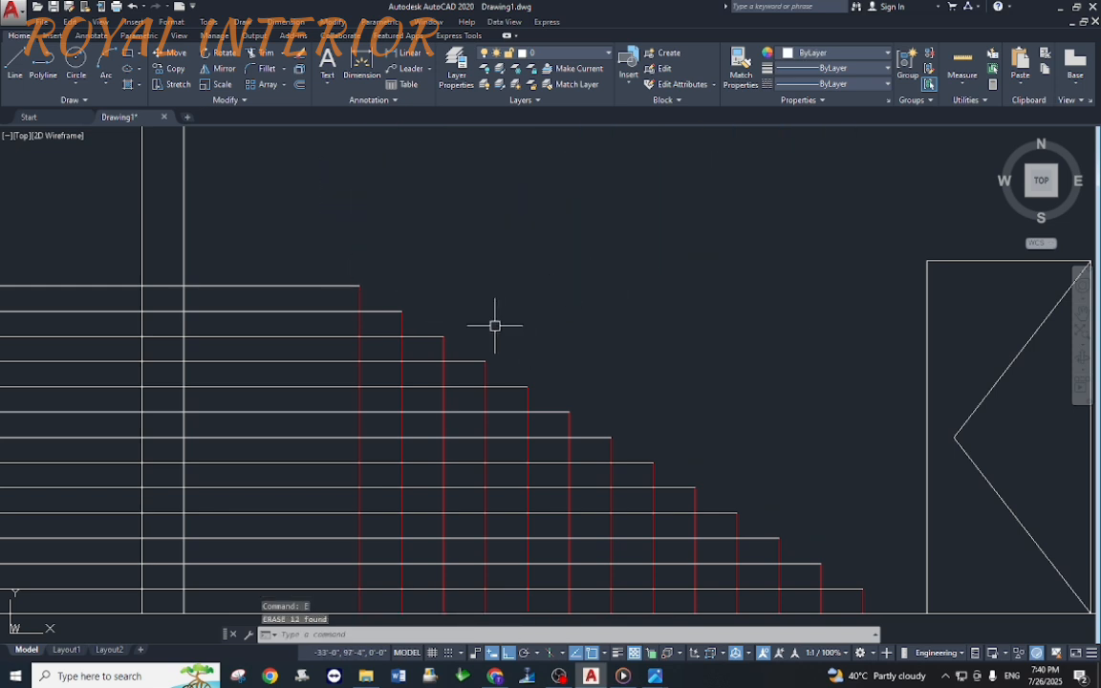
pyautogui.write('tr')
pyautogui.press('Return')
pyautogui.press('Escape')
pyautogui.press('Escape')
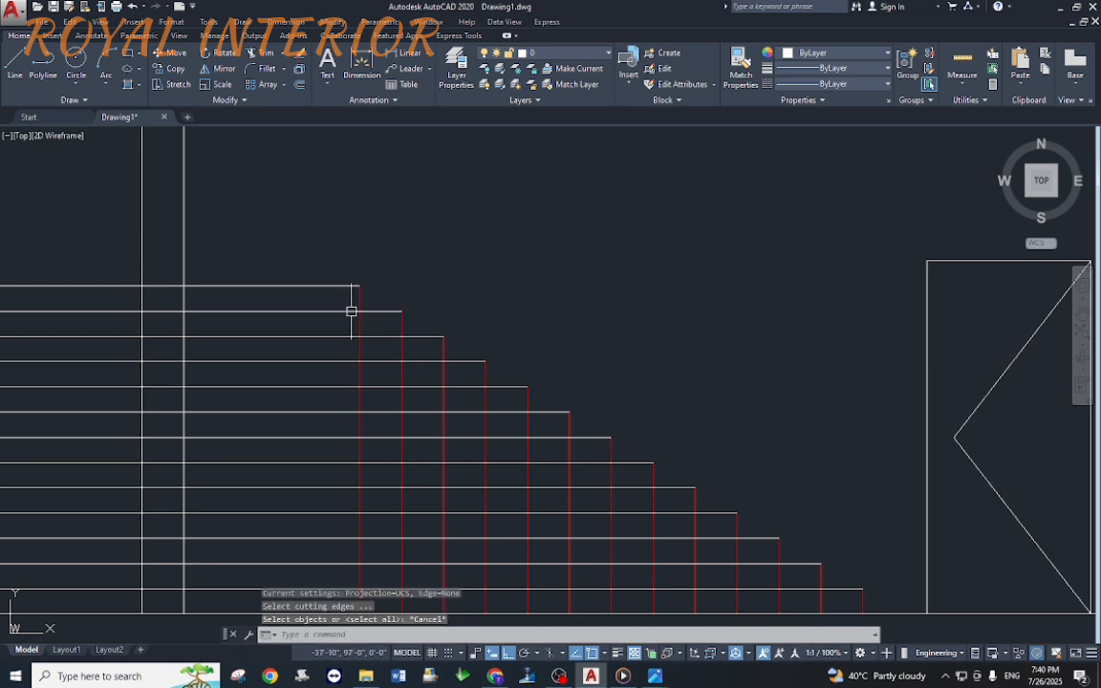
# Step: Fillet the top two red risers to the treads directly below them with radius 0
pyautogui.write('f')
pyautogui.press('Return')
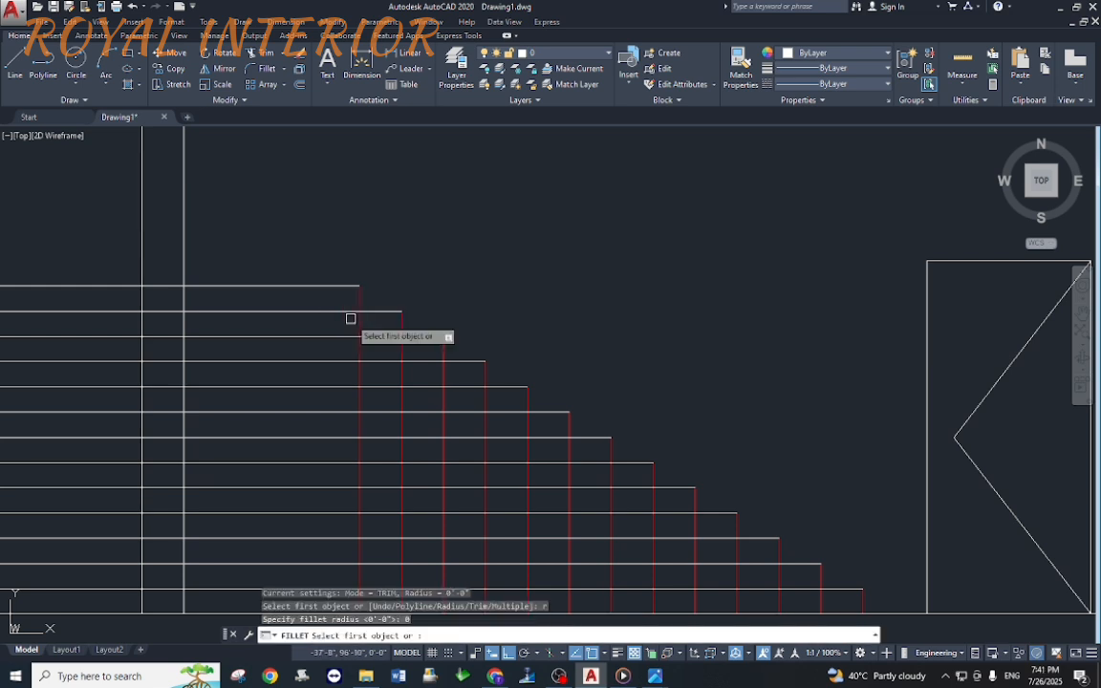
pyautogui.write('r')
pyautogui.press('Return')
pyautogui.write('0')
pyautogui.press('Return')
pyautogui.click(375, 310)
pyautogui.click(401, 330)
pyautogui.press('Return')
pyautogui.click(410, 336)
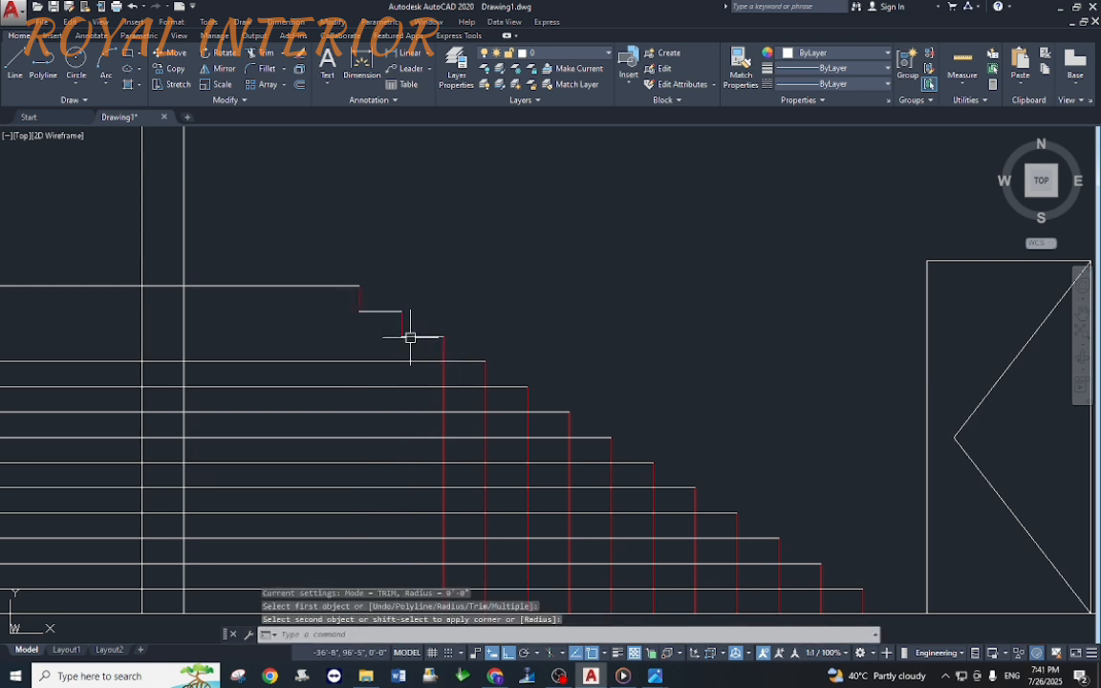
# Step: Set the fillet radius to 0 and join the third riser from the top with the tread below it
pyautogui.press('Escape')
pyautogui.press('Return')
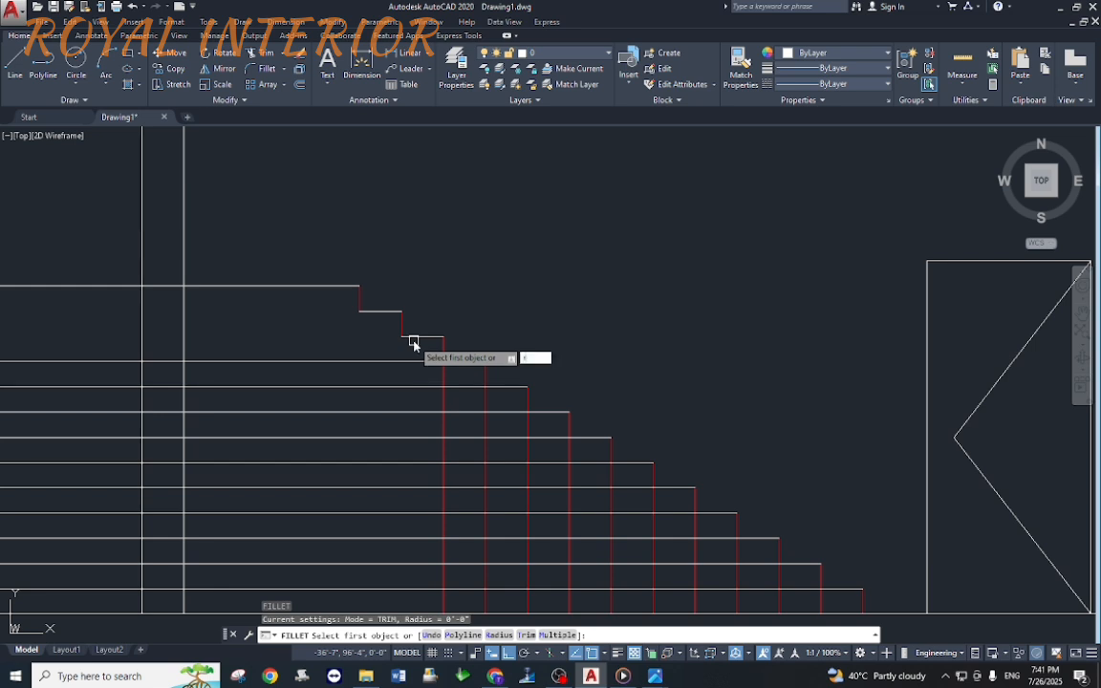
pyautogui.write('r')
pyautogui.press('Return')
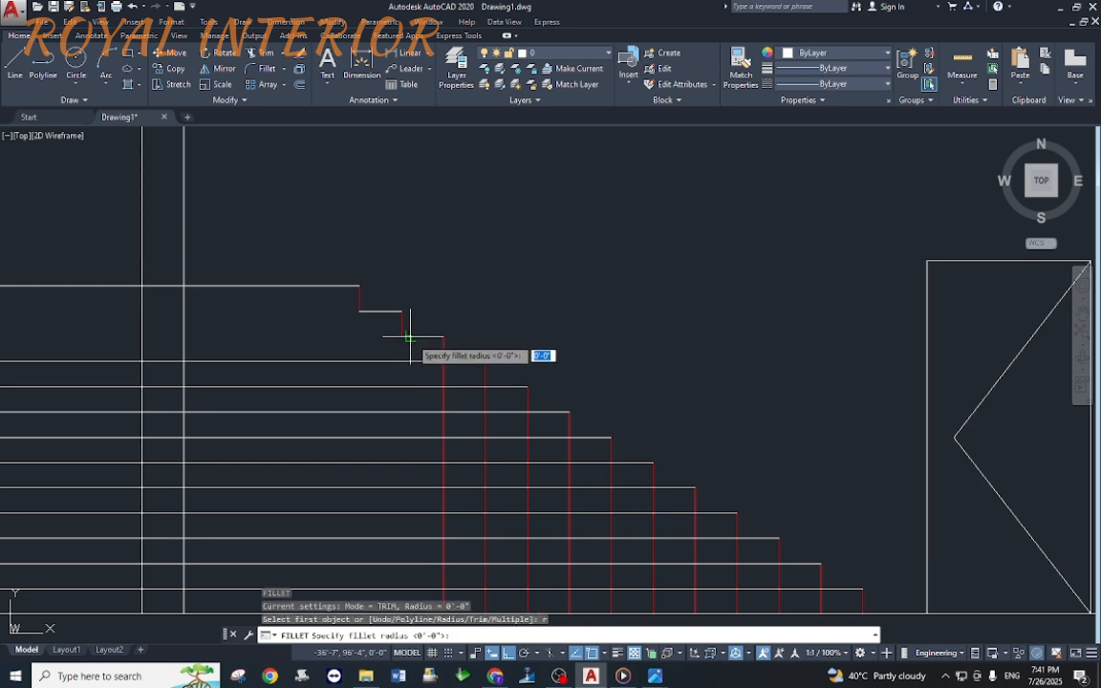
pyautogui.write('0')
pyautogui.press('Return')
pyautogui.click(443, 353)
pyautogui.click(462, 361)
# Step: Fillet the fourth and fifth risers from the top to the treads below them with radius 0
pyautogui.press('Return')
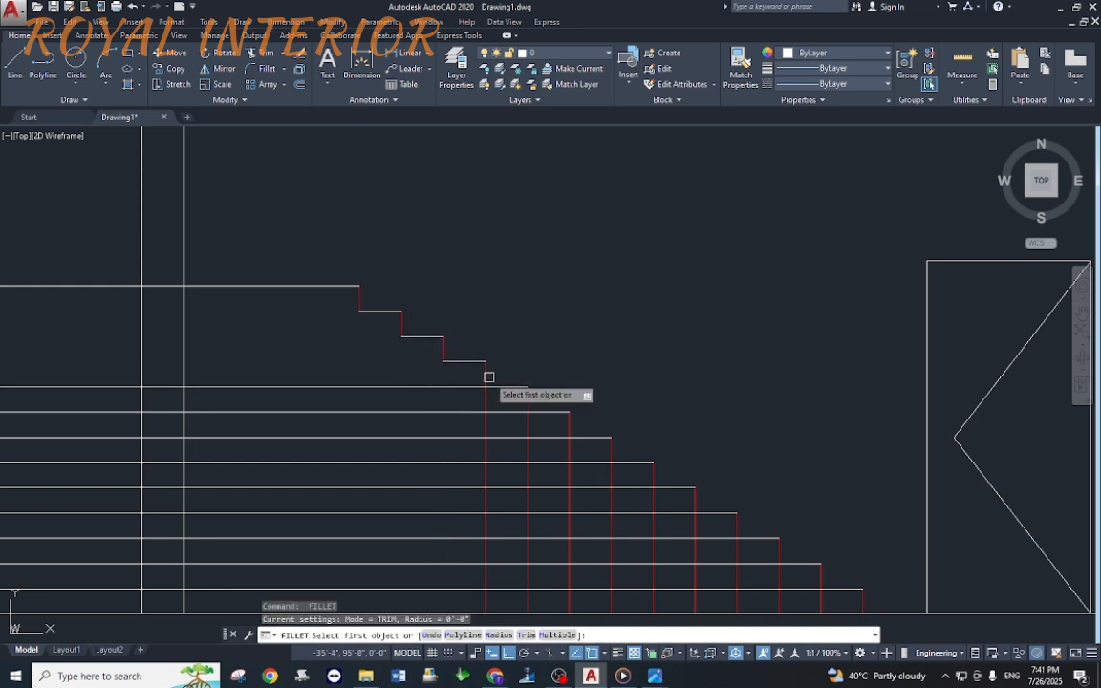
pyautogui.click(487, 378)
pyautogui.click(506, 388)
pyautogui.press('Return')
pyautogui.click(529, 402)
pyautogui.click(560, 412)
# Step: Fillet the sixth and seventh risers from the top to the treads below them with radius 0
pyautogui.press('Return')
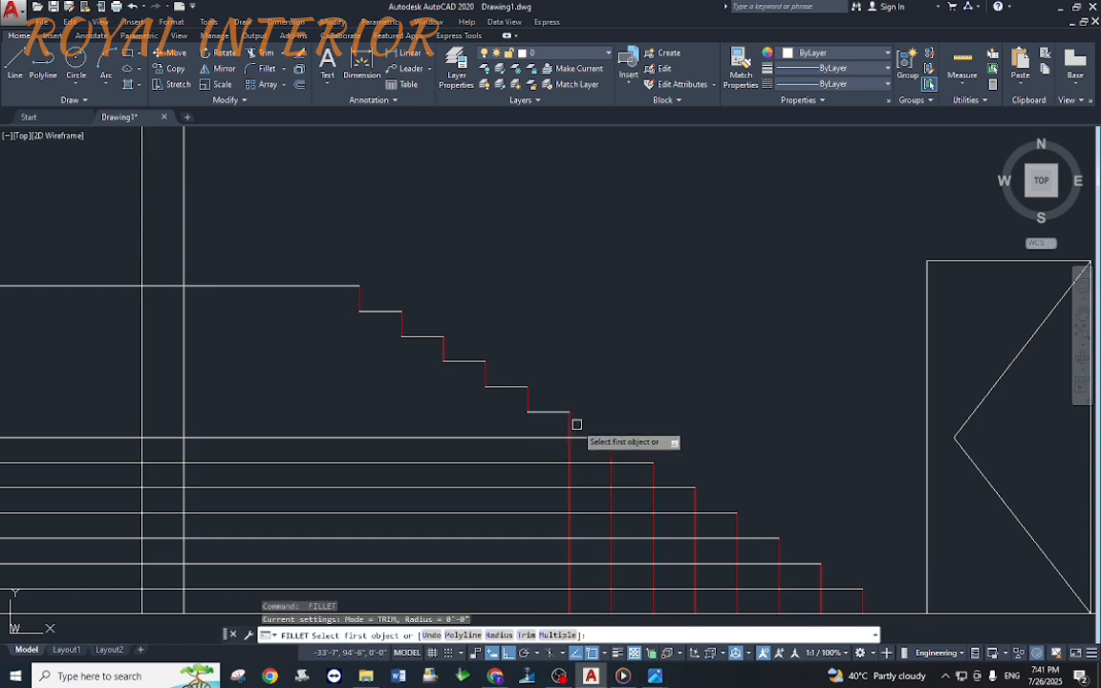
pyautogui.click(571, 427)
pyautogui.click(580, 436)
pyautogui.press('Return')
pyautogui.click(611, 447)
pyautogui.click(634, 464)
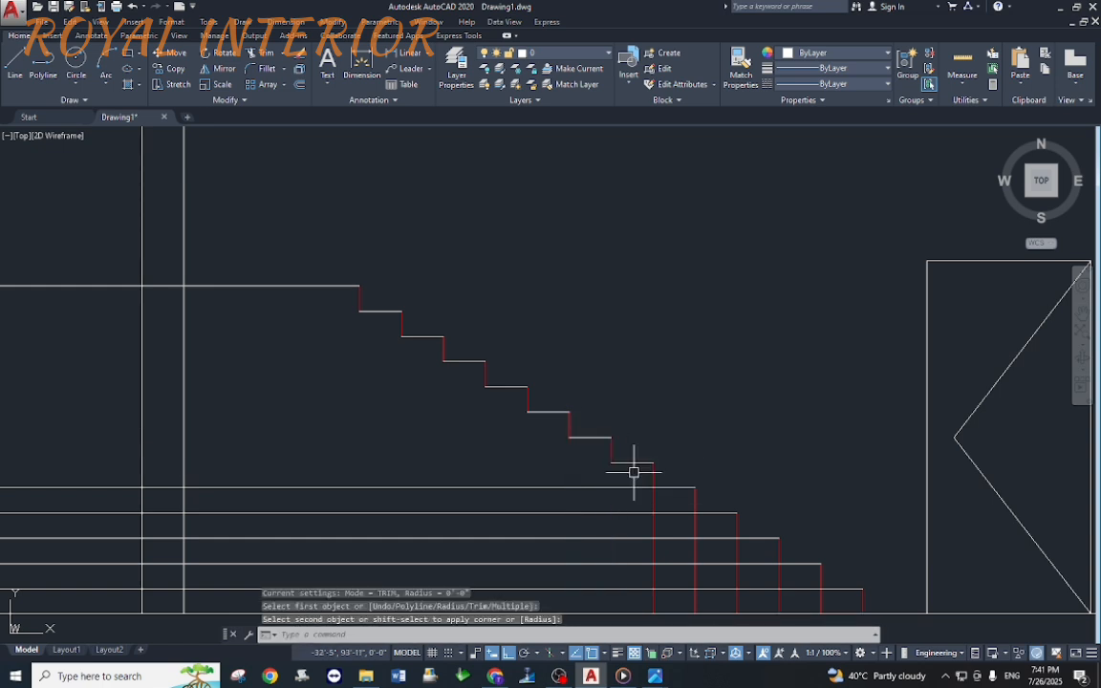
# Step: Fillet the eighth and ninth risers from the top to the treads below them with radius 0
pyautogui.press('Return')
pyautogui.click(655, 479)
pyautogui.click(669, 487)
pyautogui.press('Return')
pyautogui.click(695, 502)
pyautogui.click(712, 514)
# Step: Fillet the tenth, eleventh and twelfth risers to their lower treads with radius 0, completing the flight down to the lowest tread
pyautogui.press('Return')
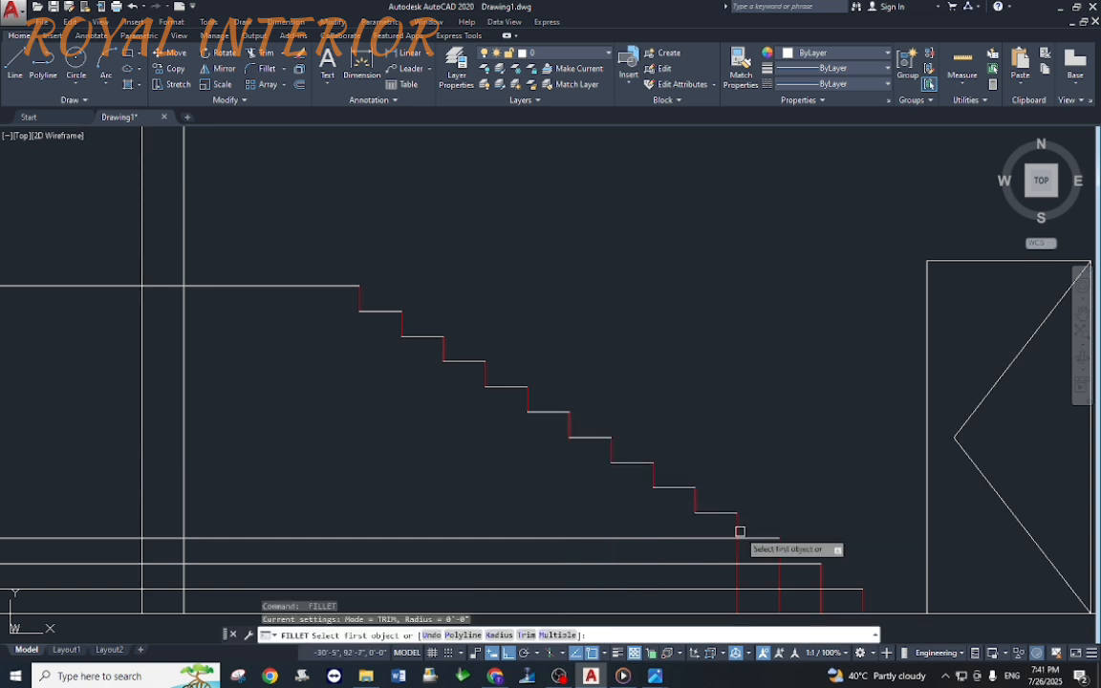
pyautogui.click(738, 528)
pyautogui.click(752, 541)
pyautogui.press('Return')
pyautogui.click(781, 558)
pyautogui.click(803, 567)
pyautogui.press('Return')
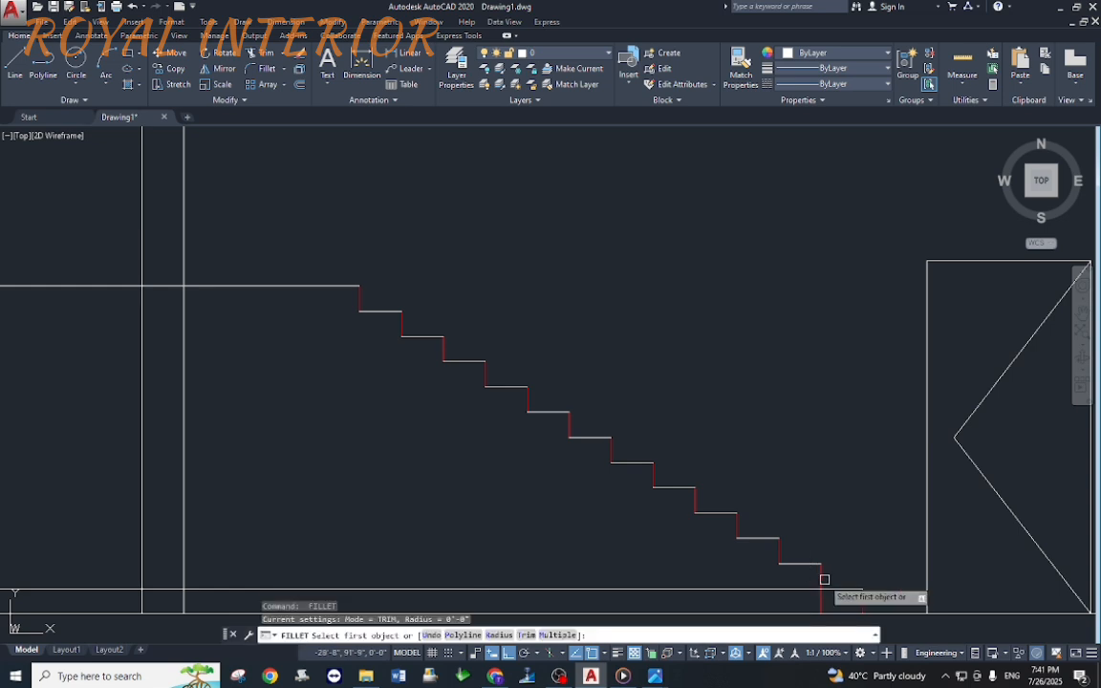
pyautogui.click(823, 580)
pyautogui.click(839, 590)
pyautogui.scroll(-5, 822, 573)
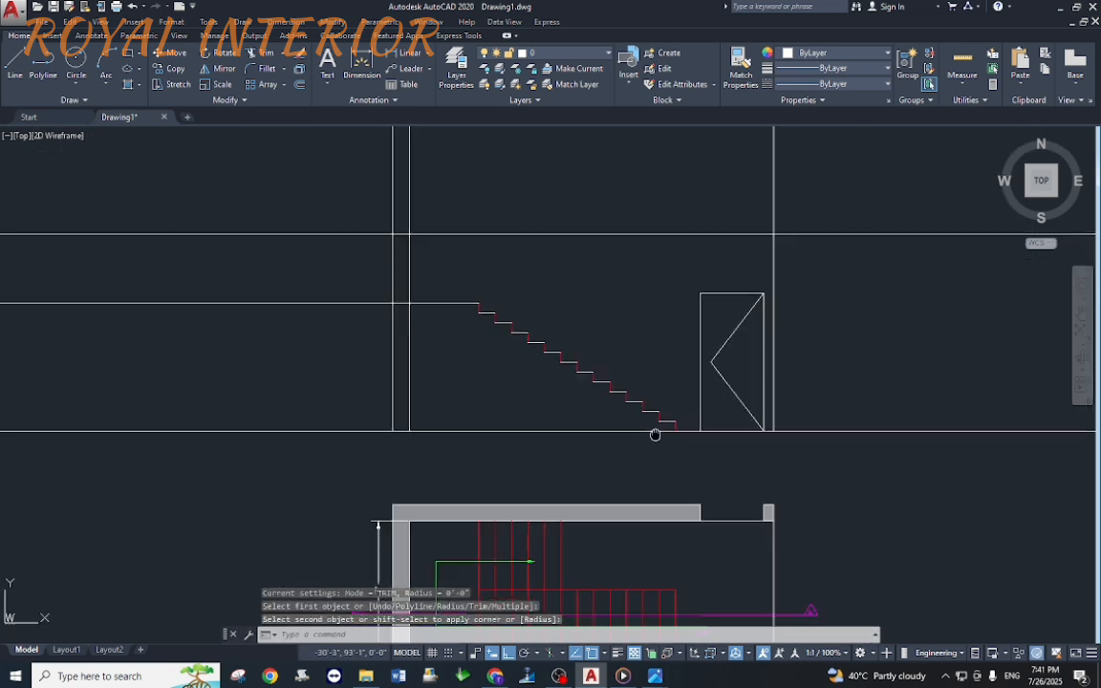
pyautogui.moveTo(642, 566); pyautogui.dragTo(644, 539, button='middle')
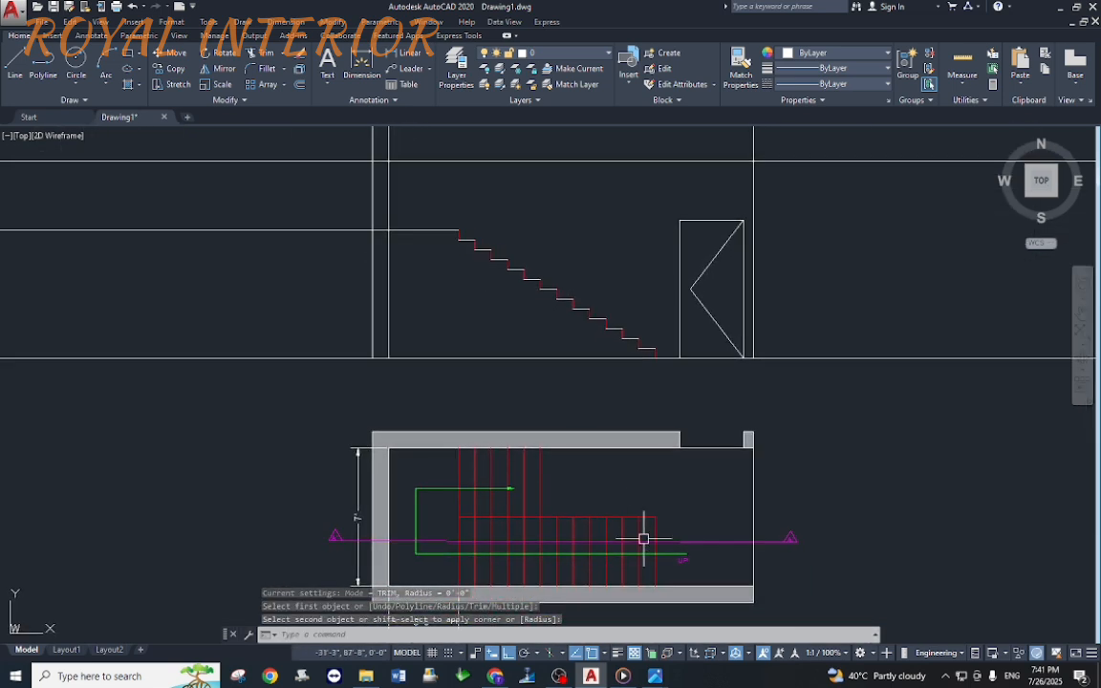
pyautogui.press('Escape')
pyautogui.write('xl')
pyautogui.press('Return')
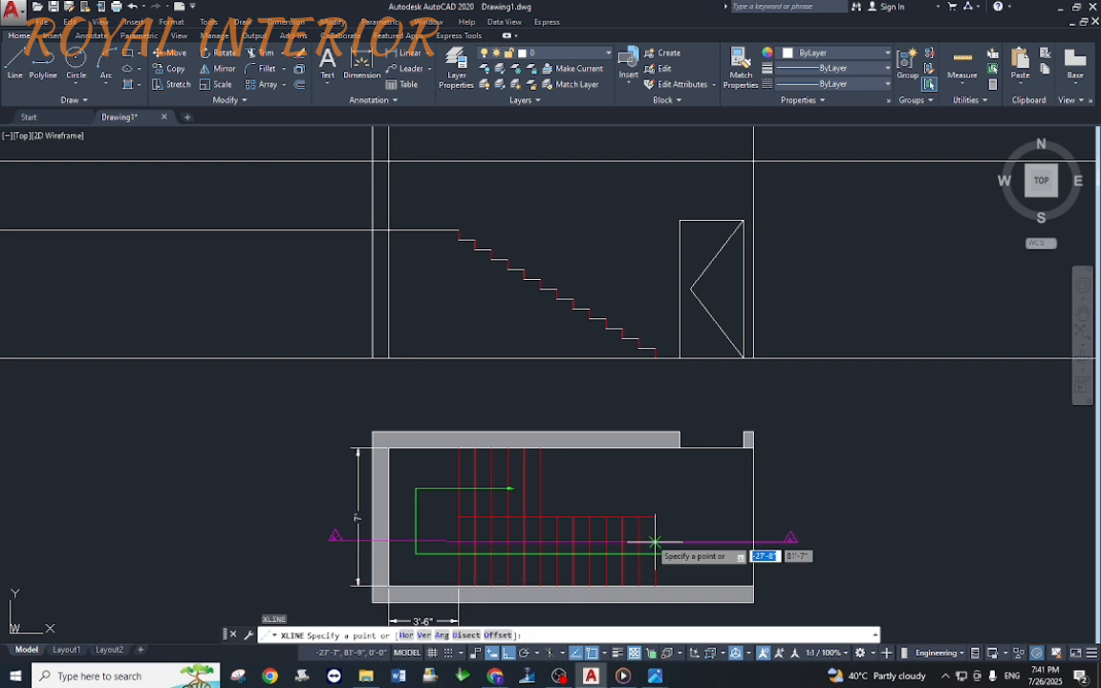
pyautogui.write('v')
pyautogui.press('Return')
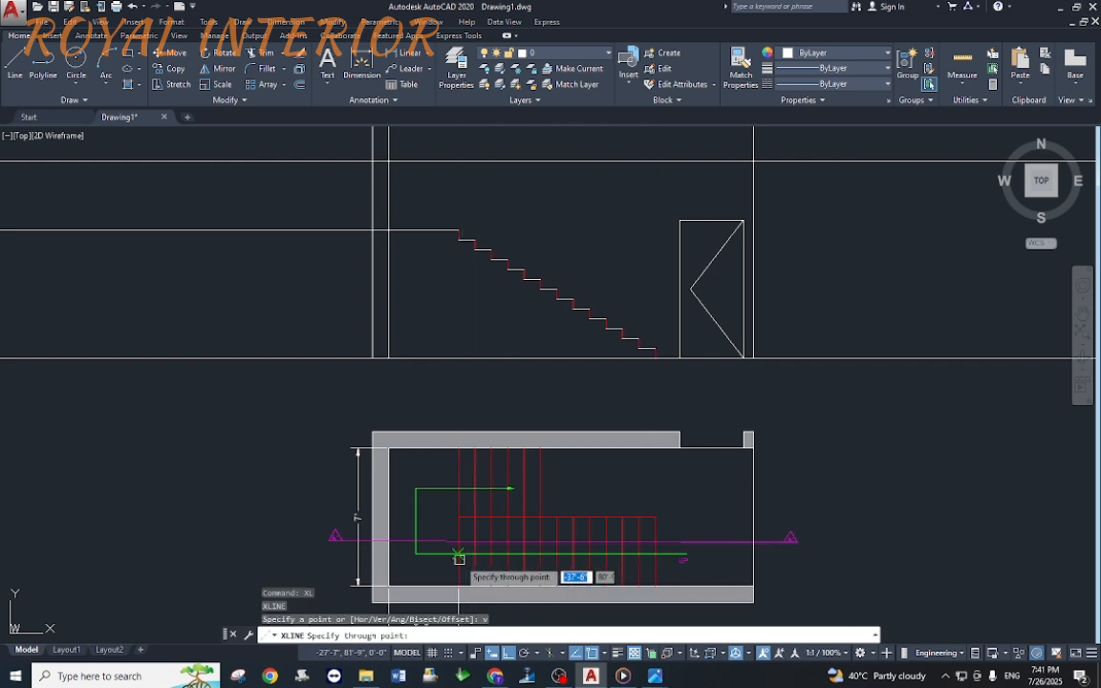
pyautogui.press('Escape')
# Step: Measure the vertical height between the landing line and the floor line with a temporary linear dimension
pyautogui.scroll(3, 645, 352)
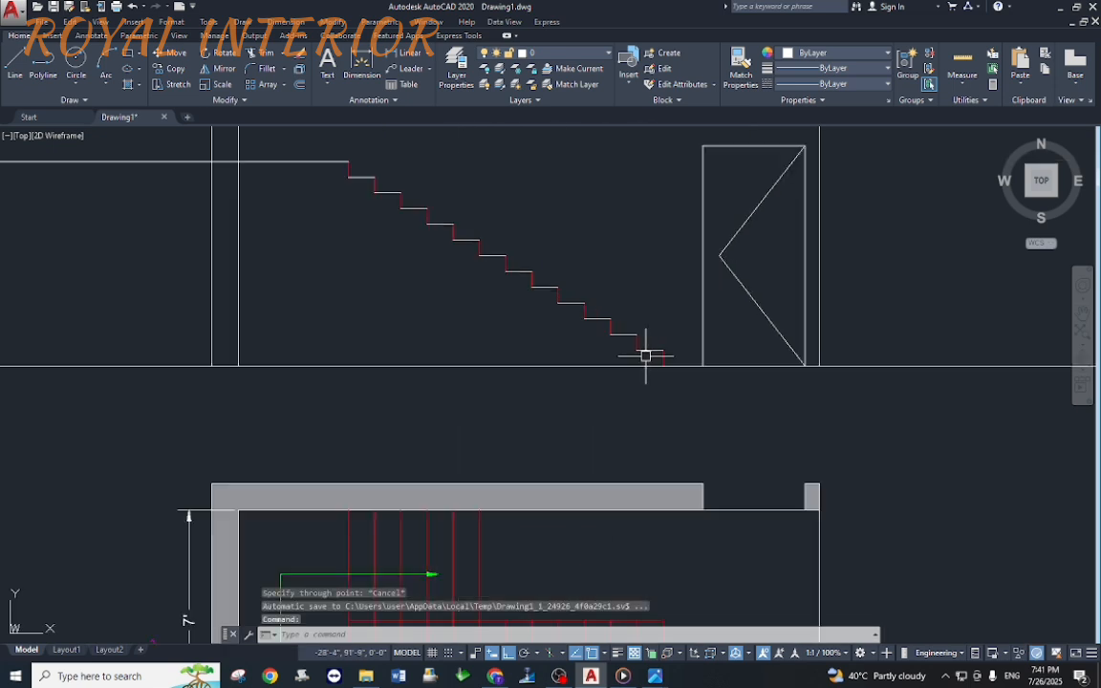
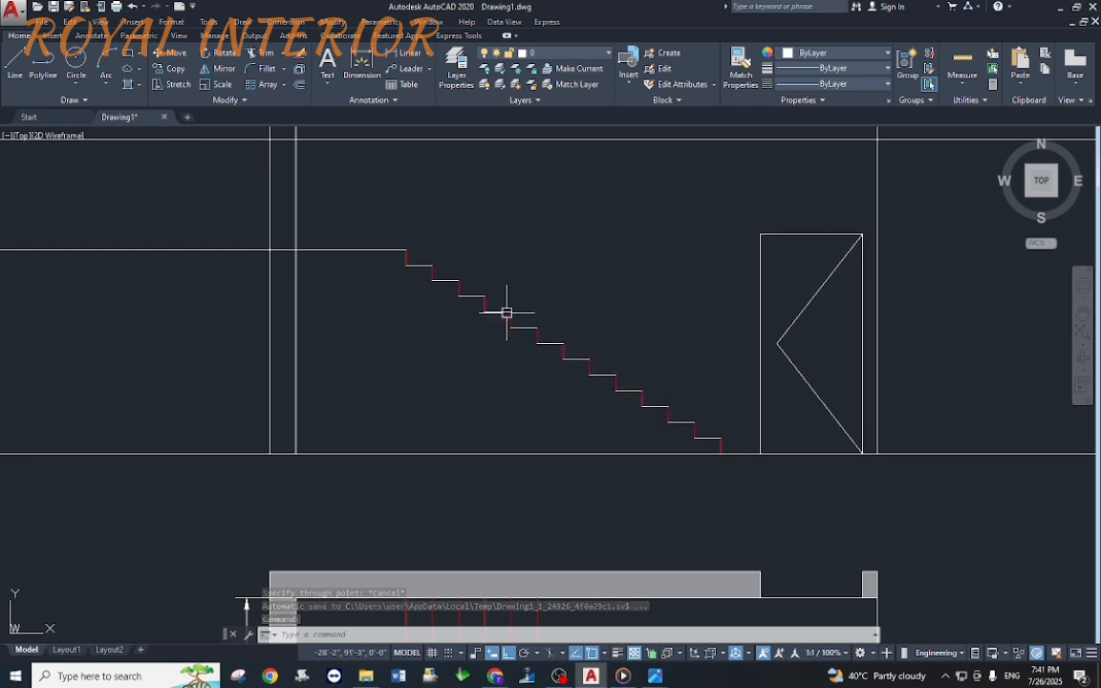
pyautogui.scroll(-2, 379, 243)
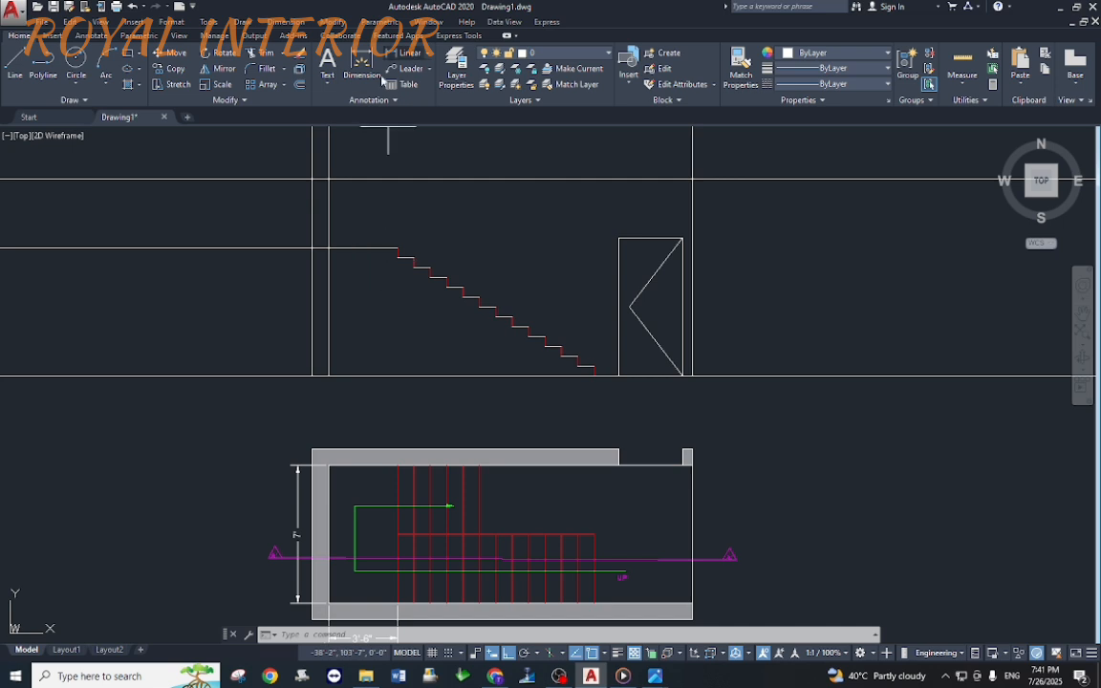
pyautogui.click(408, 52)
pyautogui.click(328, 249)
pyautogui.click(329, 374)
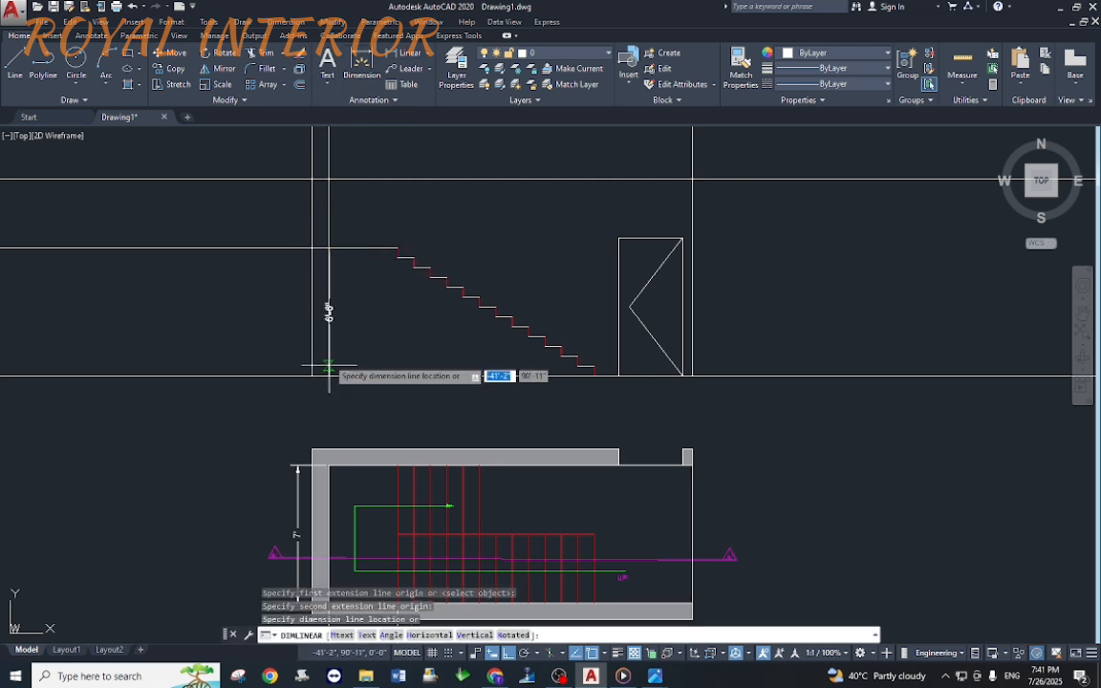
pyautogui.scroll(5, 329, 368)
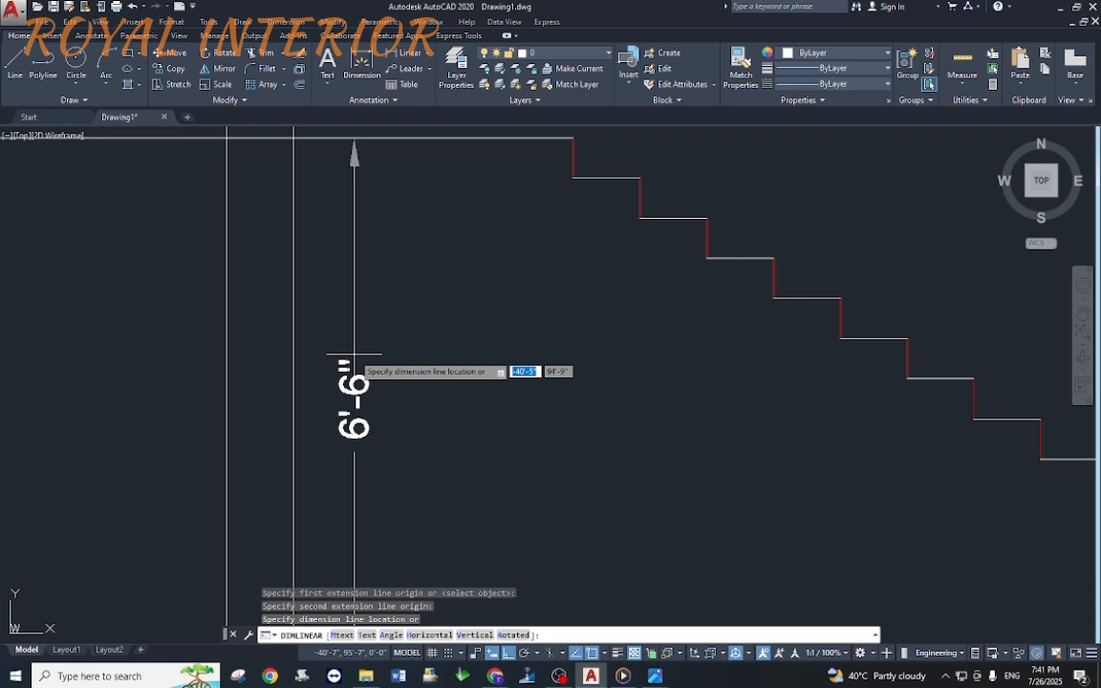
pyautogui.scroll(-5, 354, 371)
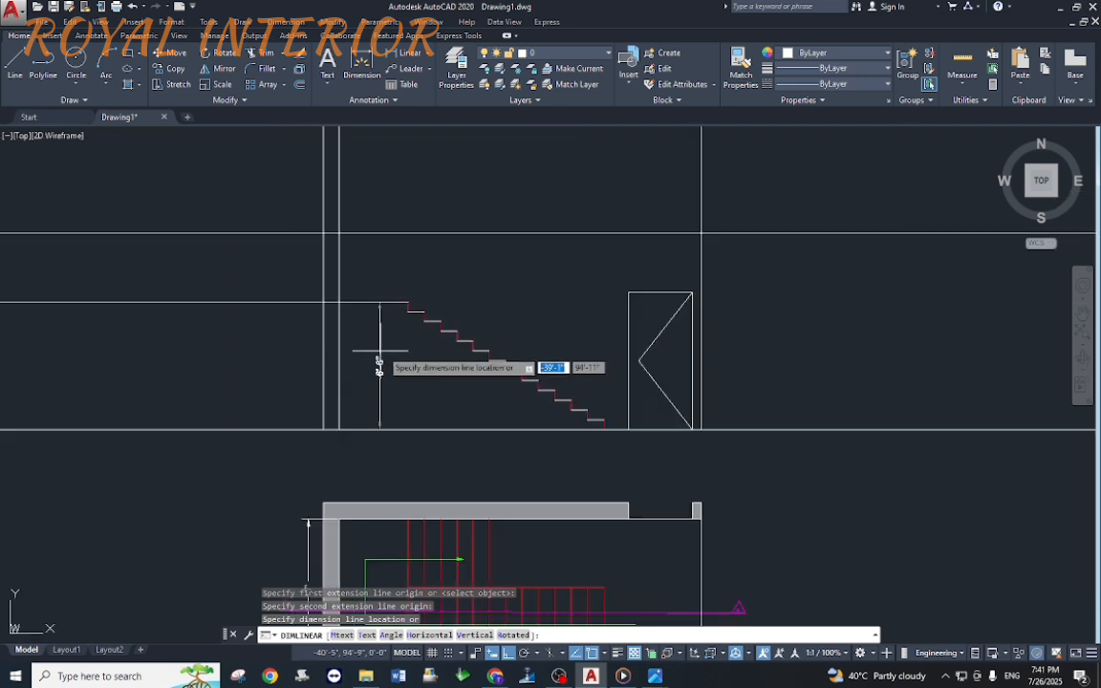
pyautogui.press('Escape')
# Step: Try to lengthen the plan's lower flight by copying its last two step lines twice beyond the flight's end
pyautogui.moveTo(401, 372); pyautogui.dragTo(397, 330, button='middle')
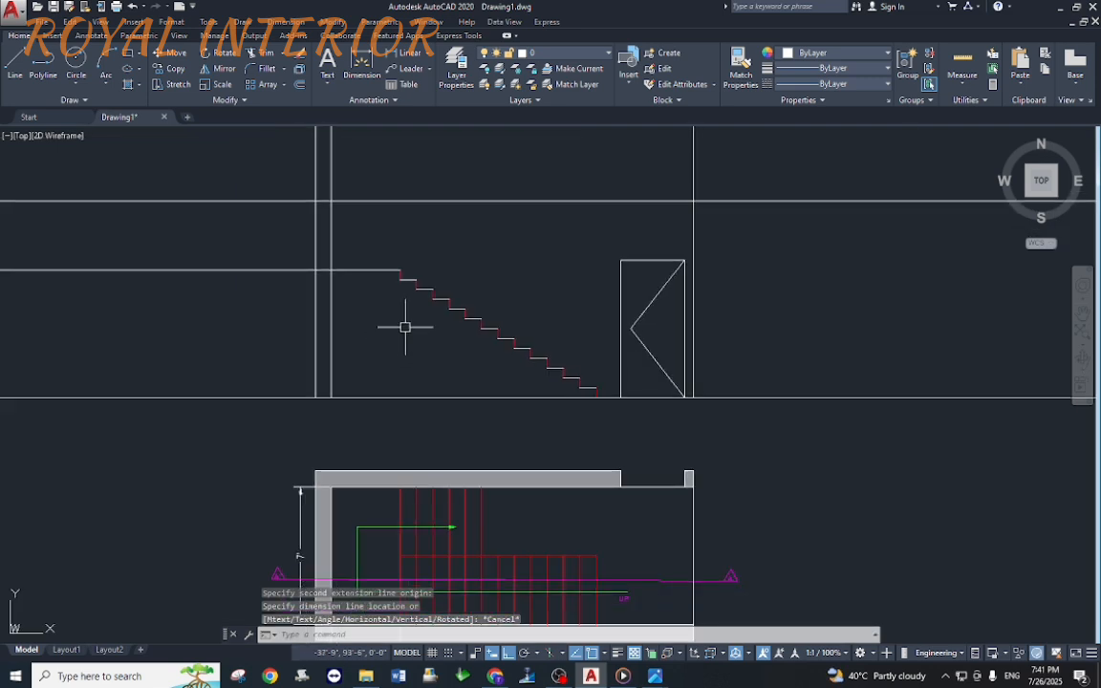
pyautogui.moveTo(473, 443); pyautogui.dragTo(454, 355, button='middle')
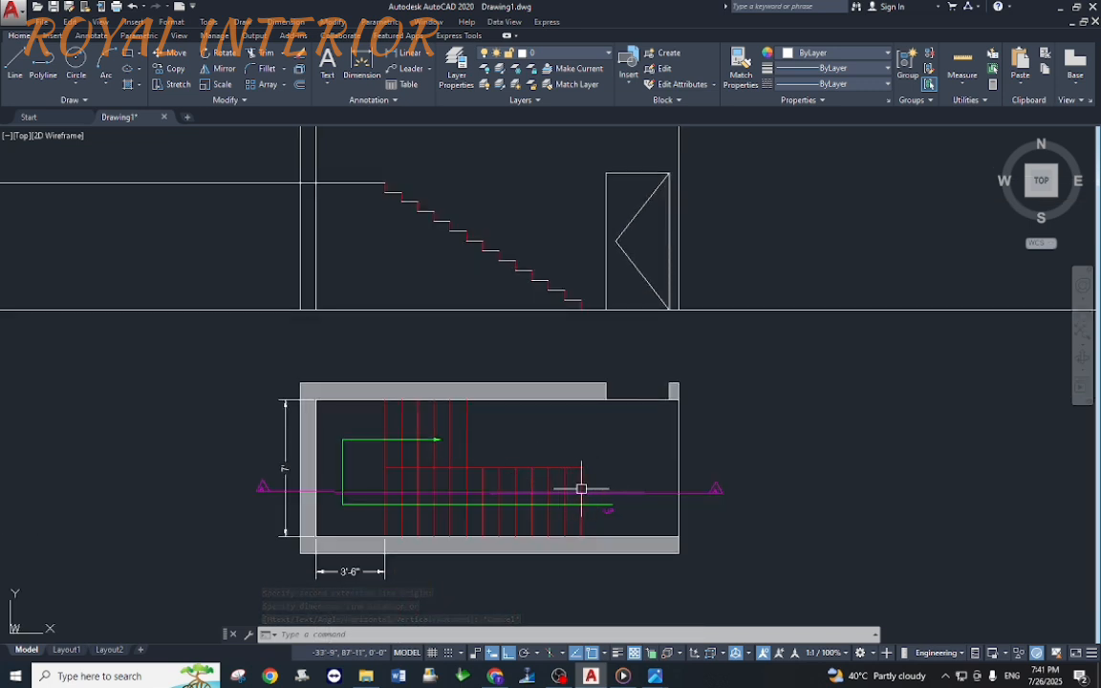
pyautogui.scroll(6, 588, 490)
pyautogui.click(589, 498)
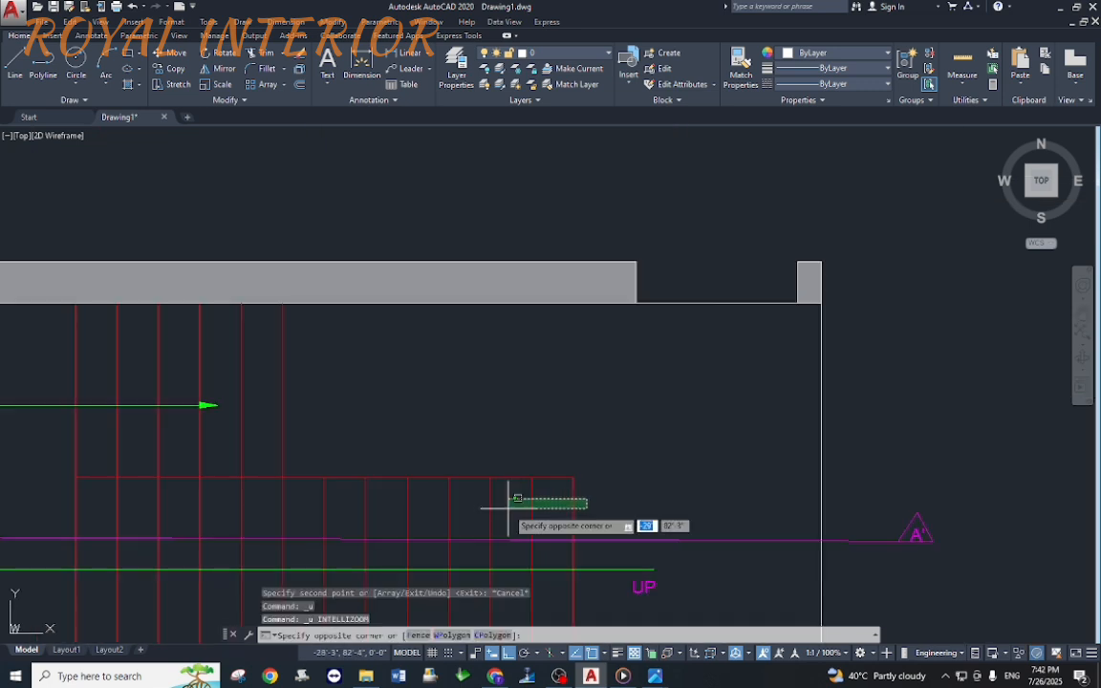
pyautogui.click(508, 509)
pyautogui.write('co')
pyautogui.press('Return')
pyautogui.click(492, 499)
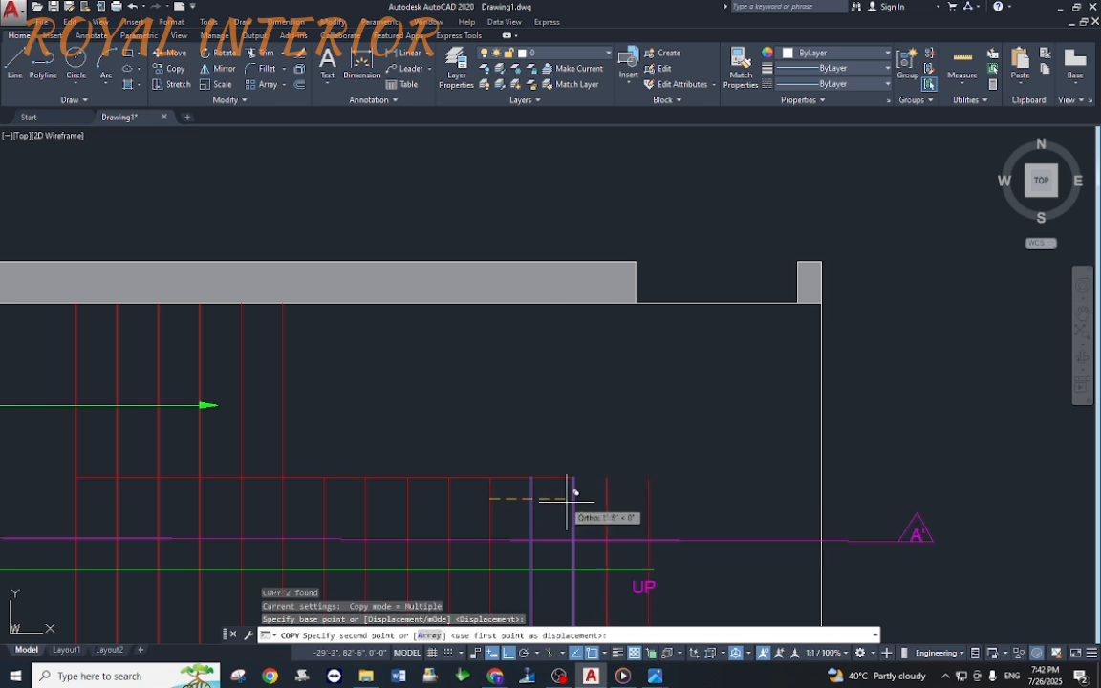
pyautogui.click(574, 498)
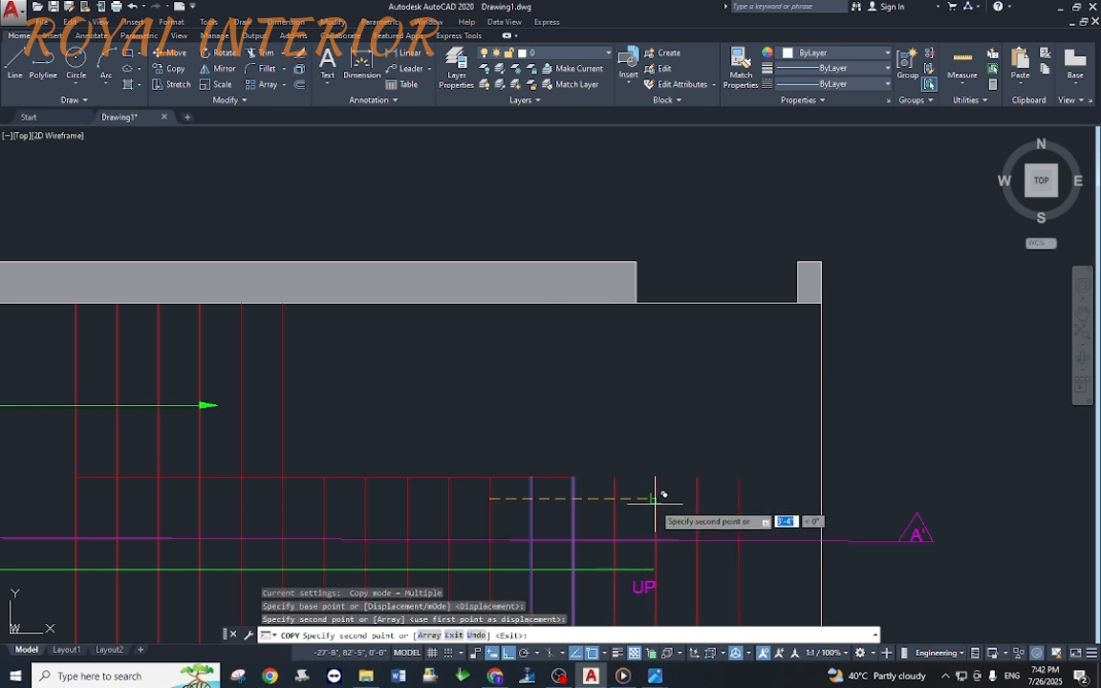
pyautogui.click(655, 498)
pyautogui.scroll(-4, 655, 498)
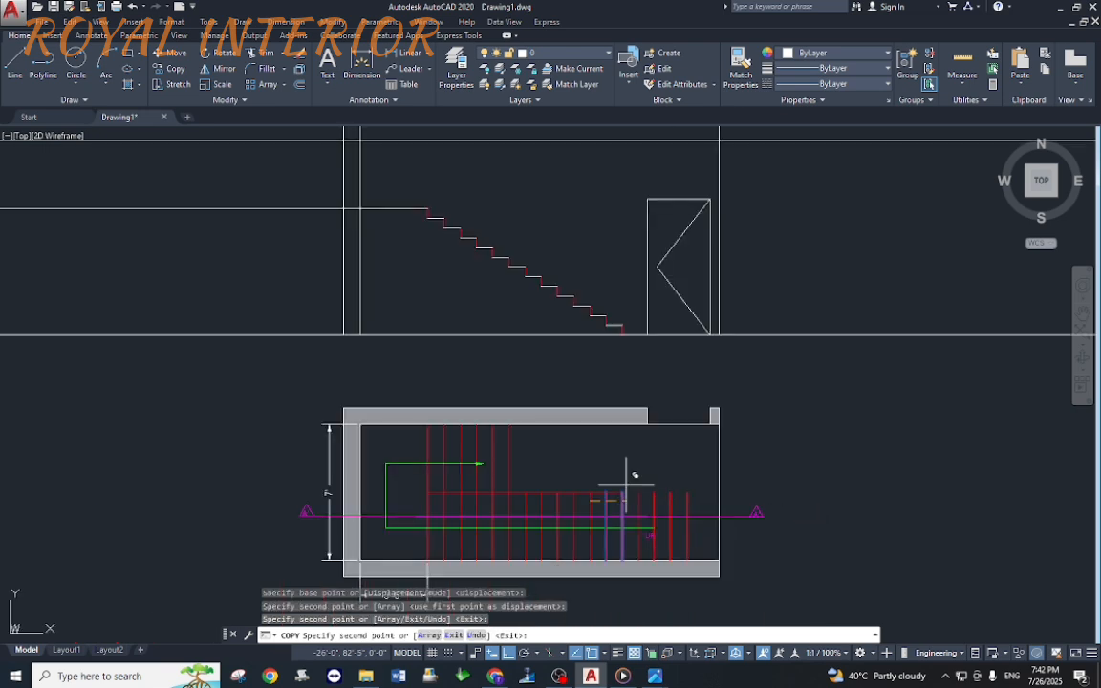
# Step: Undo the copied step lines at the end of the plan's lower flight
pyautogui.press('Escape')
pyautogui.hotkey('ctrl', 'z')
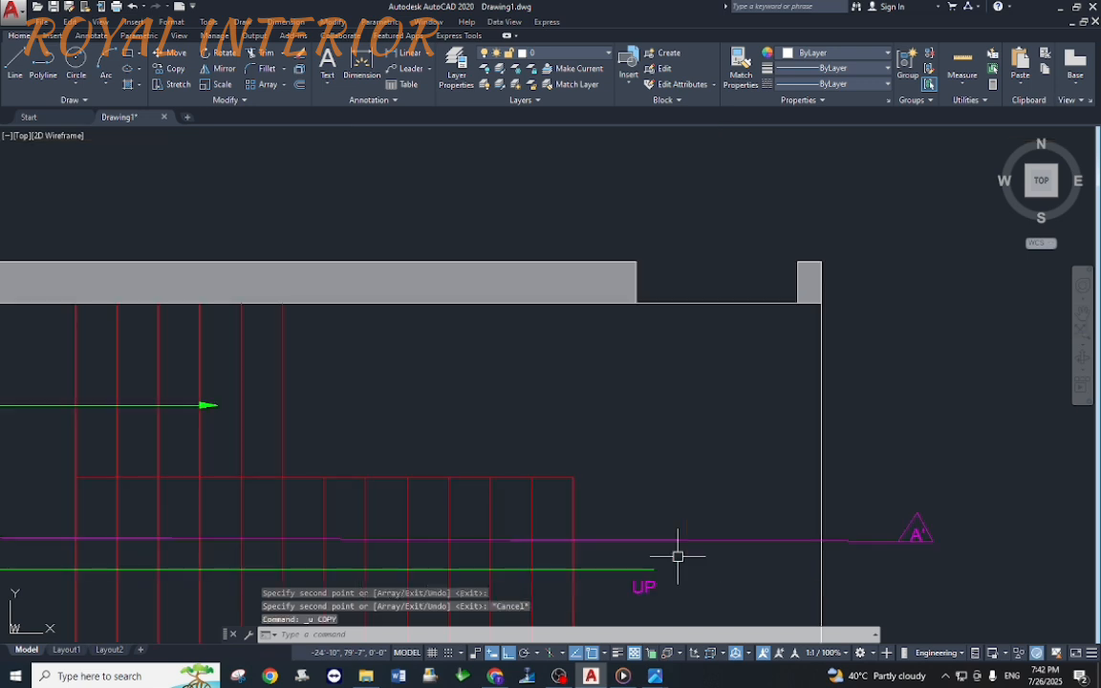
pyautogui.hotkey('ctrl', 'z')
# Step: Place a vertical linear dimension between the landing line and the floor line, just outside the wall
pyautogui.moveTo(504, 335); pyautogui.dragTo(444, 331, button='middle')
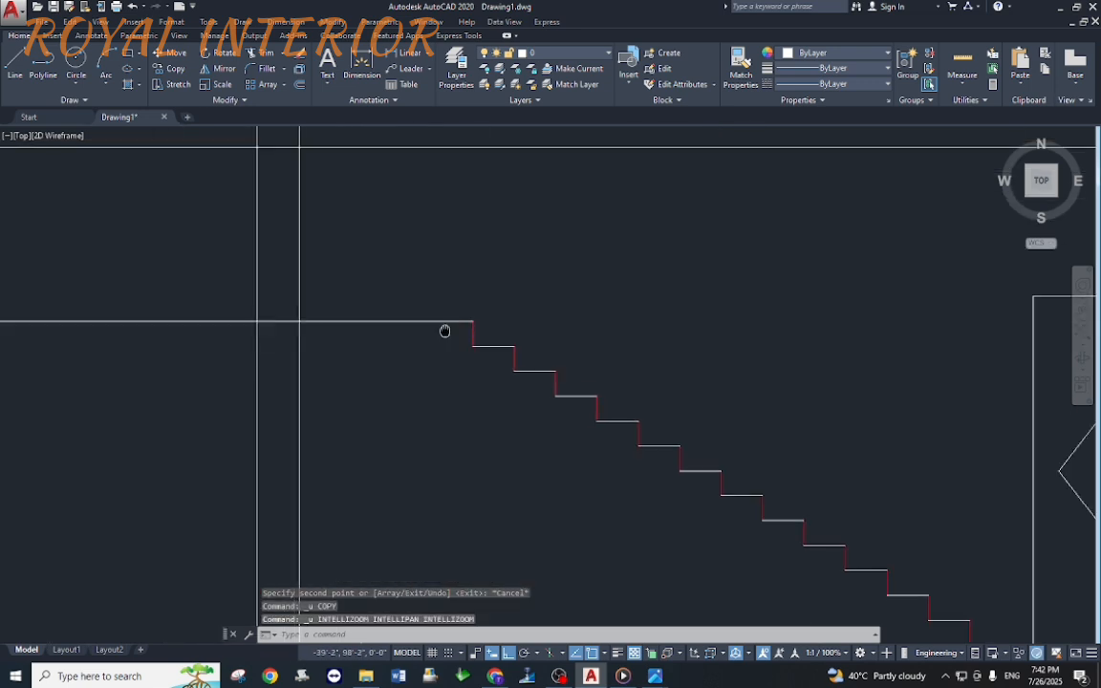
pyautogui.write('dli')
pyautogui.press('Return')
pyautogui.scroll(-2, 336, 289)
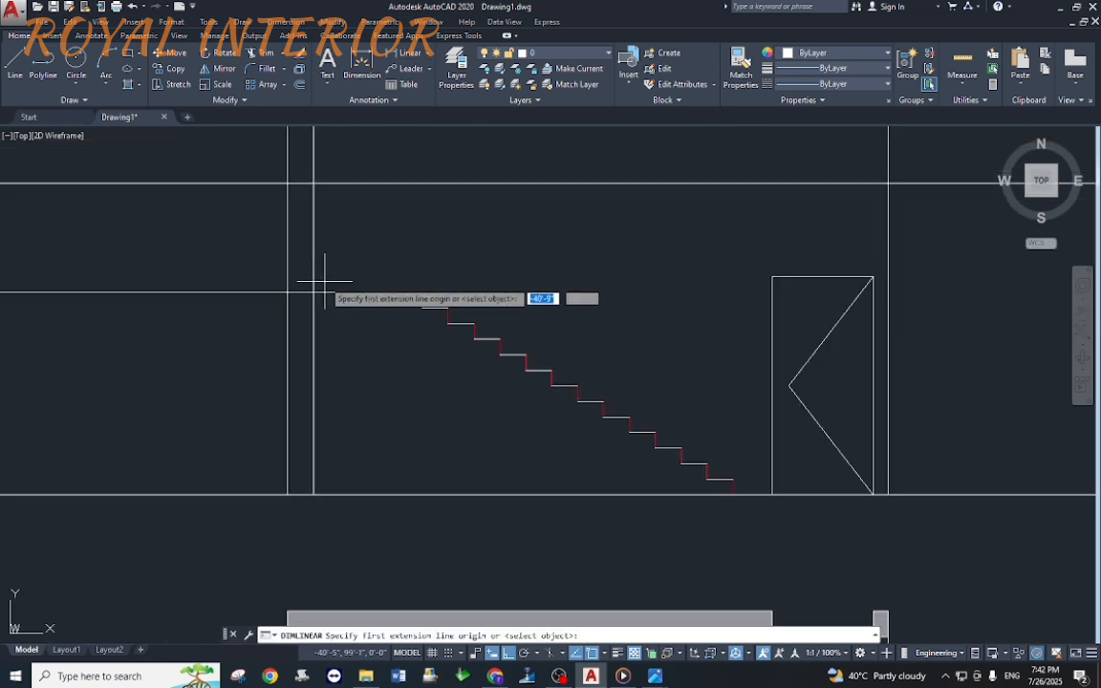
pyautogui.click(314, 291)
pyautogui.click(313, 495)
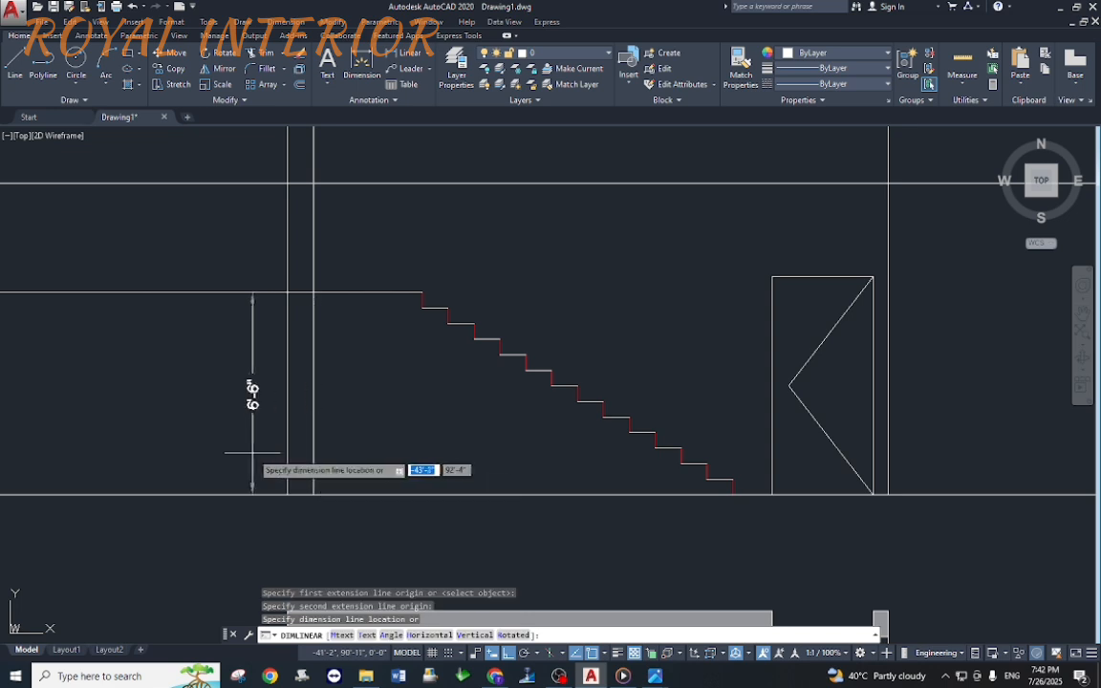
pyautogui.click(253, 393)
pyautogui.moveTo(403, 342); pyautogui.dragTo(415, 366, button='middle')
pyautogui.press('Escape')
# Step: Trim the landing line back to the wall's inner face and erase the height dimension
pyautogui.write('t')
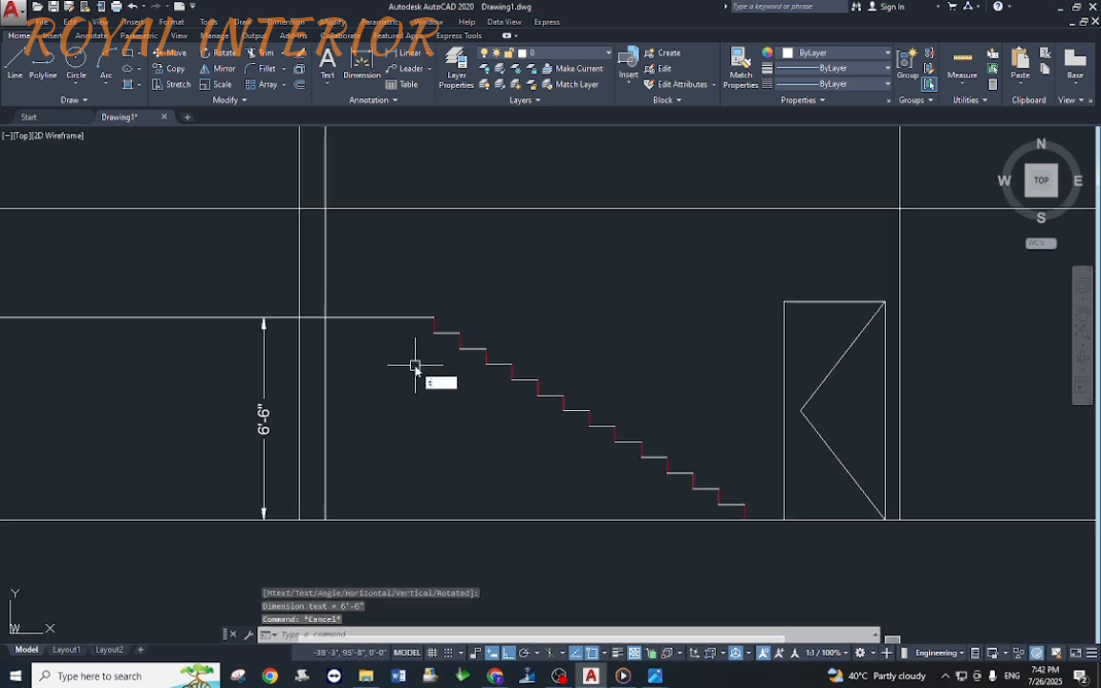
pyautogui.write('r')
pyautogui.press('Return')
pyautogui.click(325, 336)
pyautogui.press('Return')
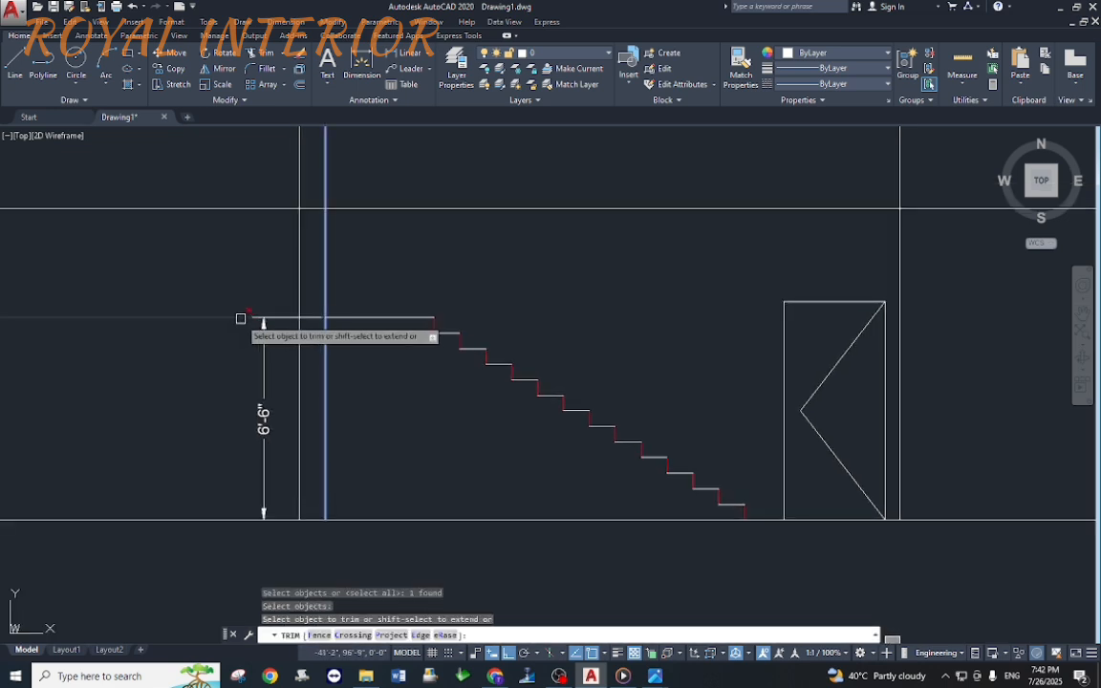
pyautogui.click(240, 317)
pyautogui.press('Escape')
pyautogui.click(265, 384)
pyautogui.write('e')
pyautogui.press('Return')
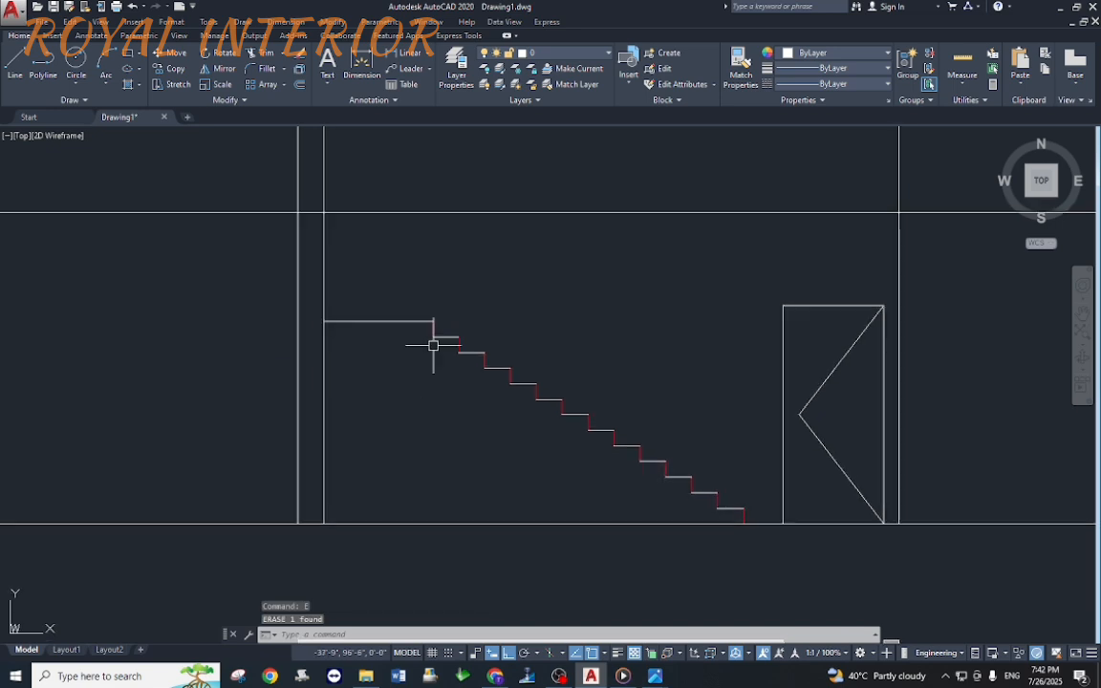
pyautogui.scroll(2, 447, 325)
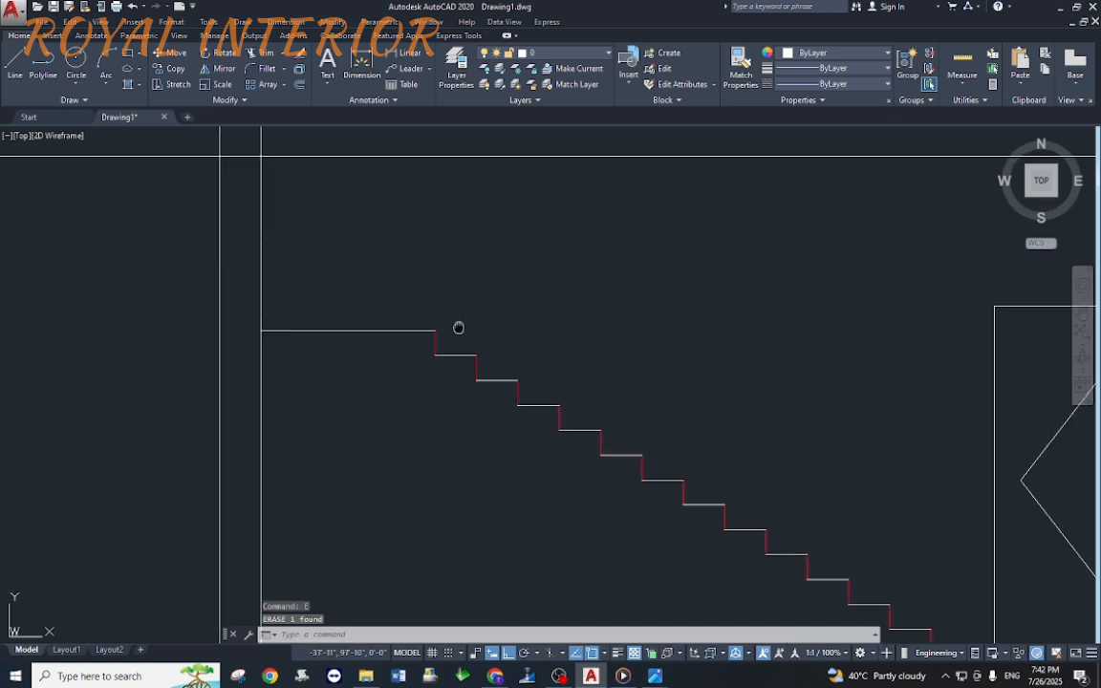
pyautogui.moveTo(456, 324); pyautogui.dragTo(453, 383, button='middle')
pyautogui.write('ex')
pyautogui.press('Return')
pyautogui.press('Escape')
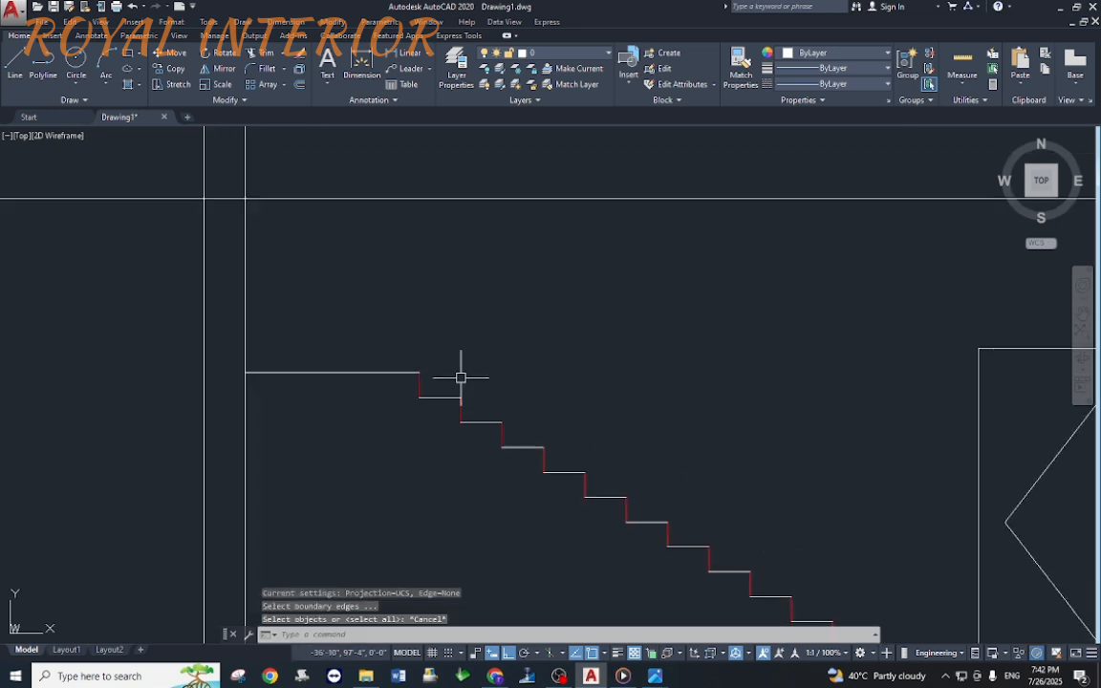
pyautogui.press('Escape')
pyautogui.write('x')
pyautogui.press('Escape')
# Step: Draw a horizontal construction line at landing level through the top of the flight
pyautogui.write('x')
pyautogui.press('Return')
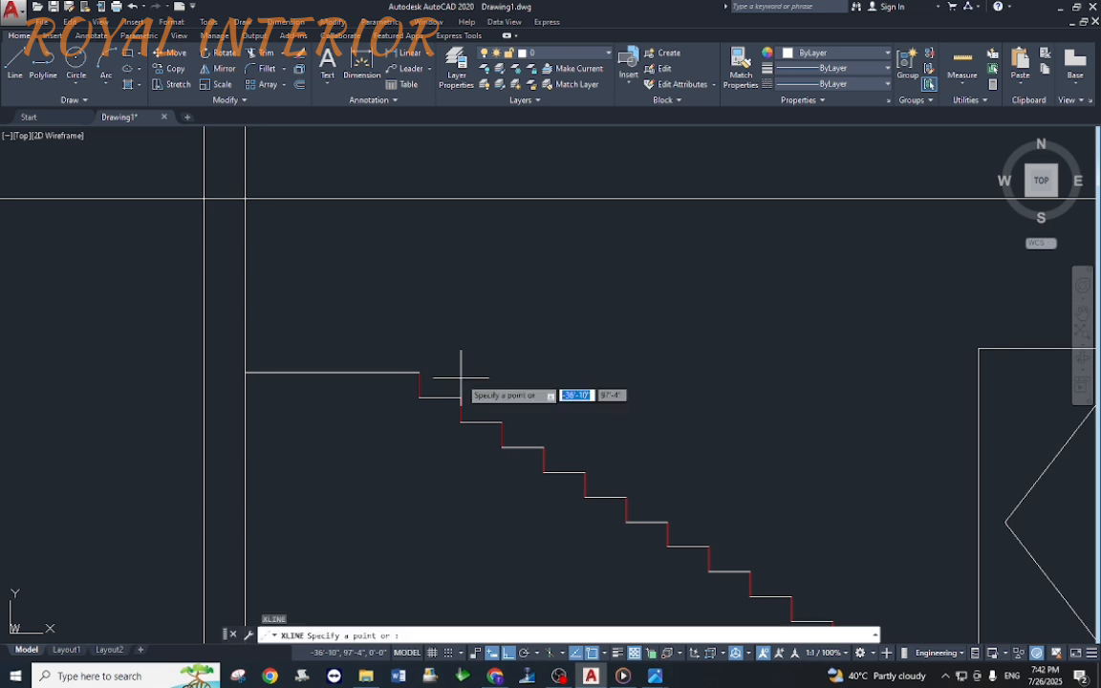
pyautogui.write('h')
pyautogui.press('Return')
pyautogui.click(425, 371)
pyautogui.press('Escape')
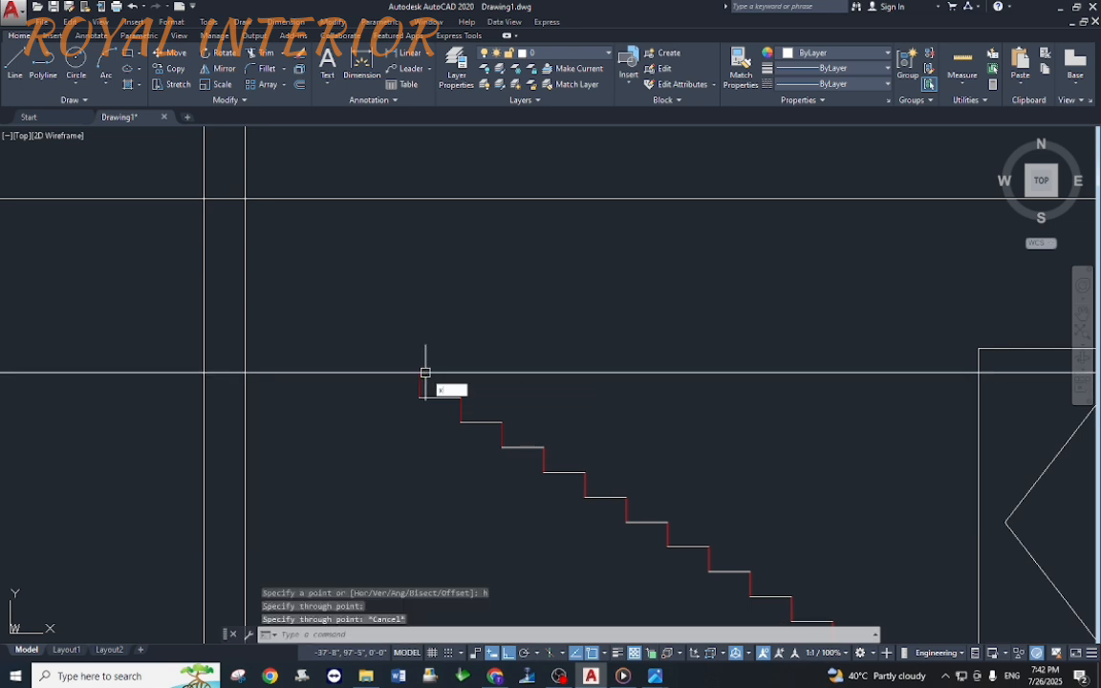
# Step: Draw vertical construction lines through the eight uppermost risers of the section's flight
pyautogui.press('Return')
pyautogui.write('v')
pyautogui.press('Return')
pyautogui.click(420, 396)
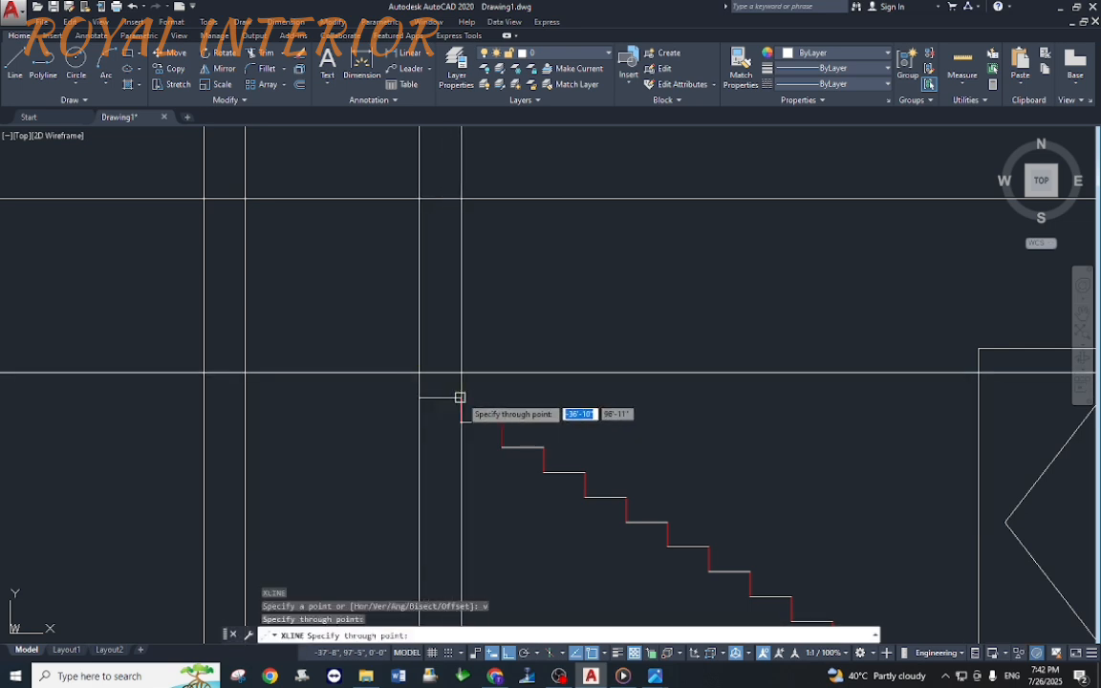
pyautogui.click(460, 421)
pyautogui.click(502, 419)
pyautogui.click(544, 447)
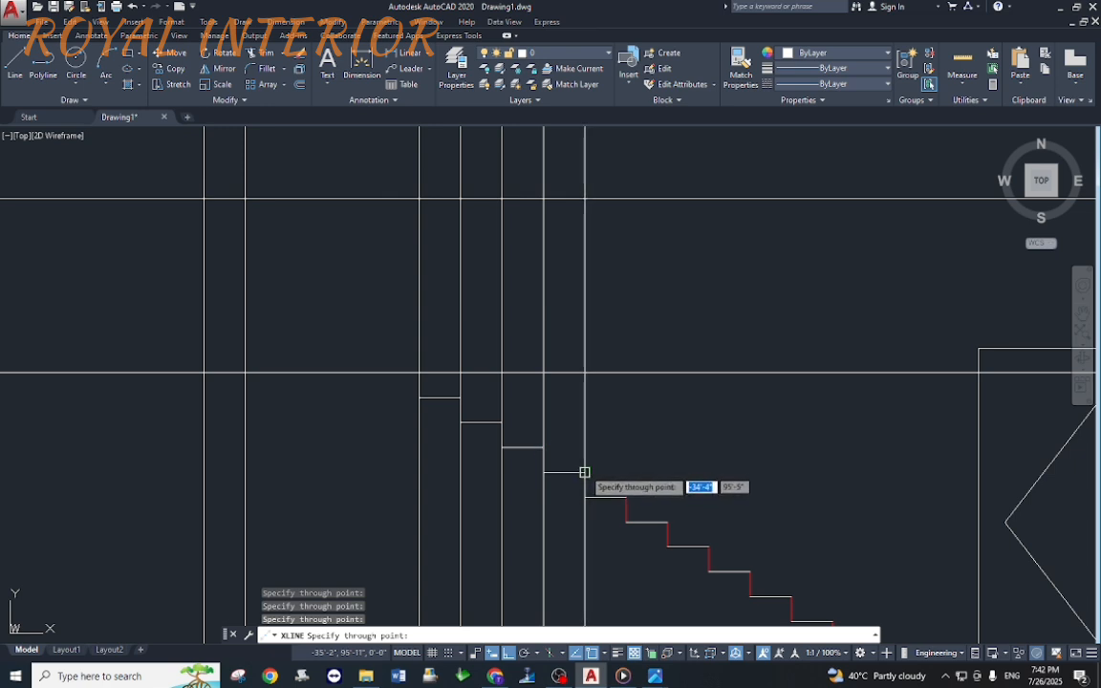
pyautogui.click(585, 473)
pyautogui.click(626, 498)
pyautogui.click(667, 522)
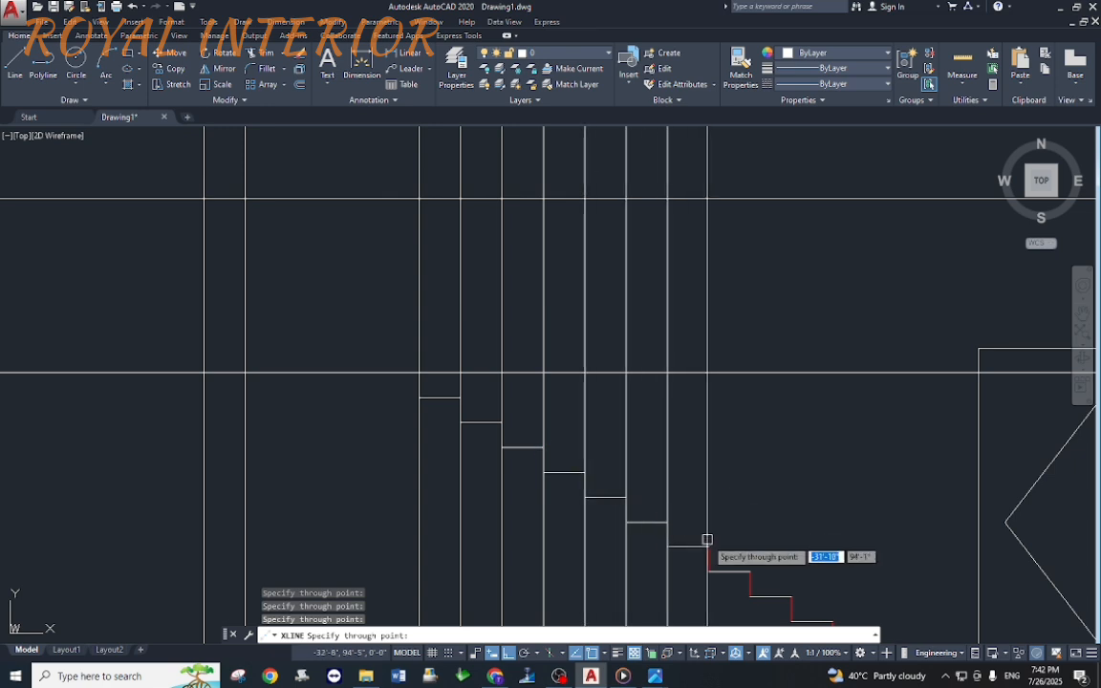
pyautogui.click(708, 547)
pyautogui.press('Escape')
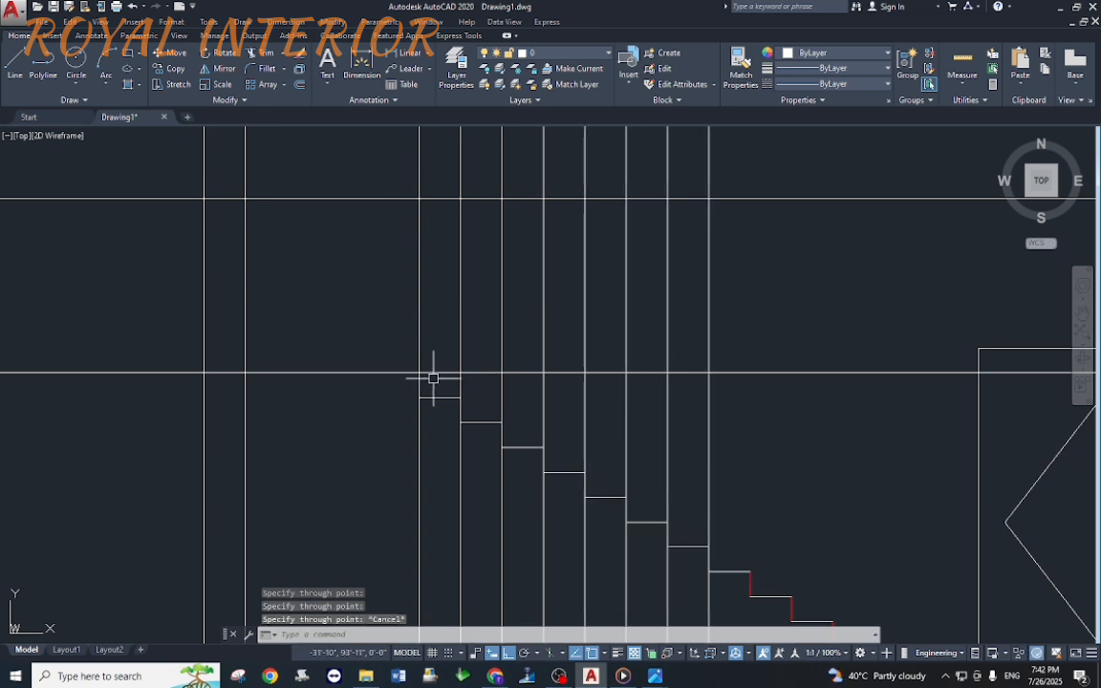
# Step: Offset the landing-level construction line upward six times in succession at 6" intervals to mark the upper flight's treads
pyautogui.write('o')
pyautogui.press('Return')
pyautogui.press('Return')
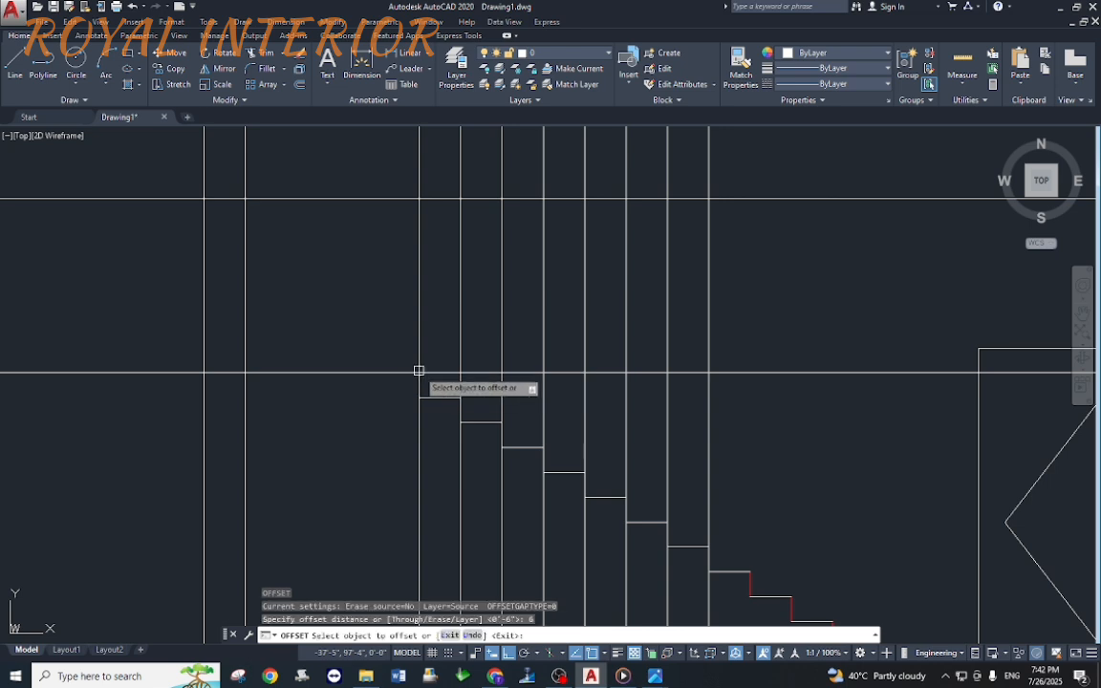
pyautogui.click(436, 373)
pyautogui.click(443, 356)
pyautogui.click(442, 348)
pyautogui.click(441, 318)
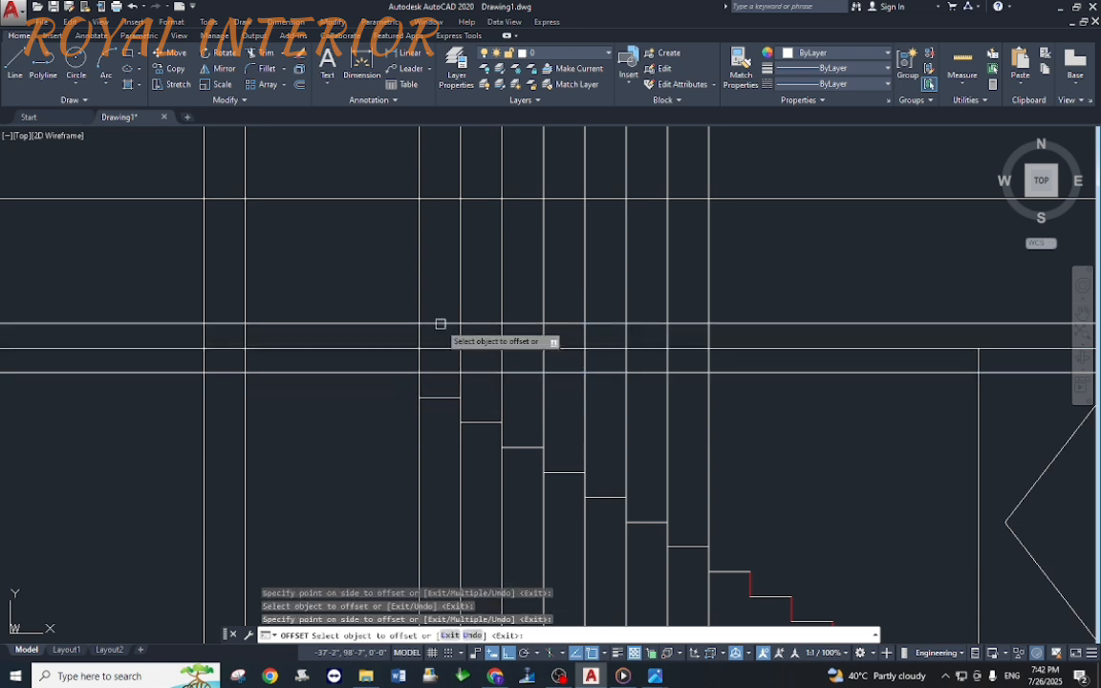
pyautogui.click(440, 323)
pyautogui.click(440, 292)
pyautogui.click(440, 298)
pyautogui.click(444, 268)
pyautogui.click(444, 271)
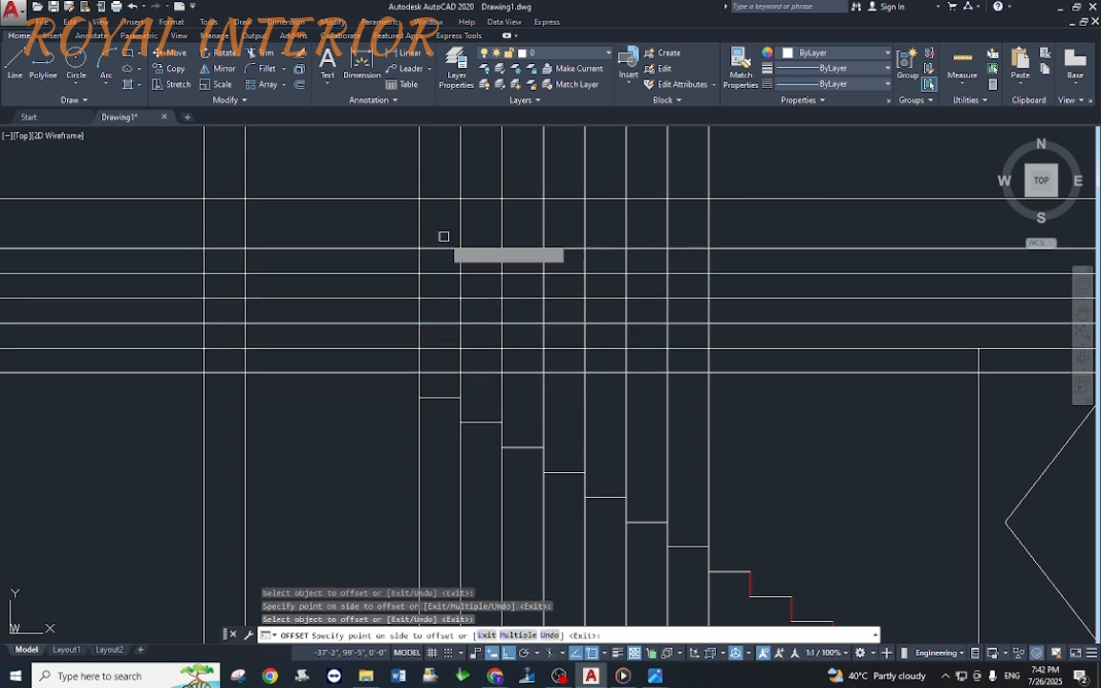
pyautogui.click(443, 236)
pyautogui.click(748, 248)
pyautogui.click(754, 192)
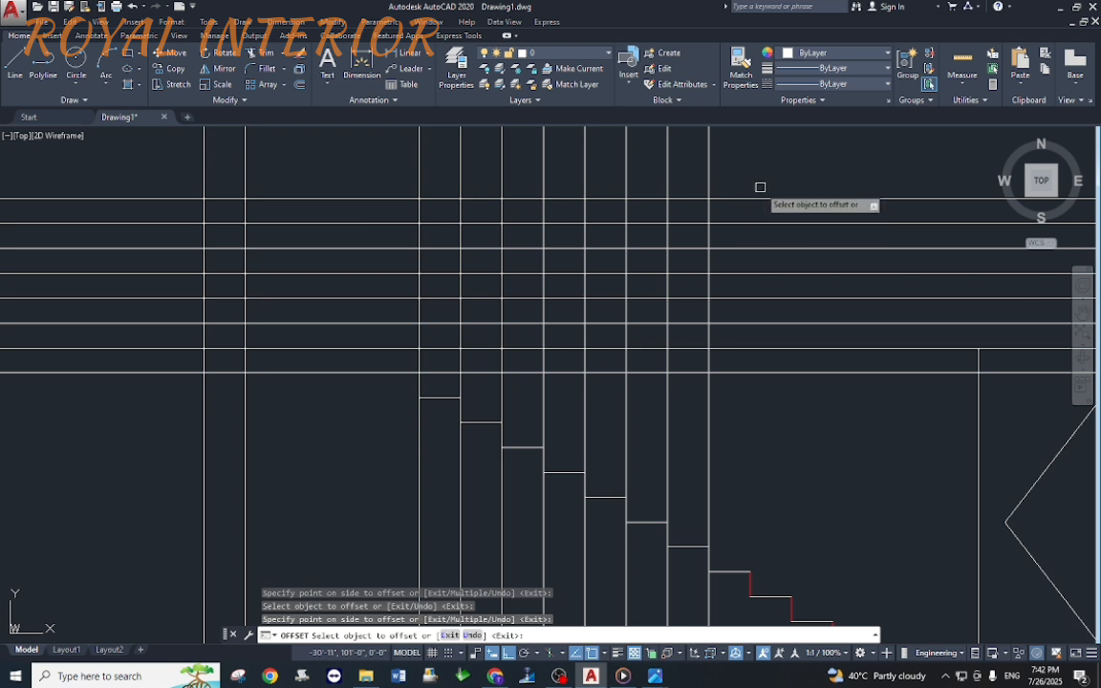
pyautogui.press('Escape')
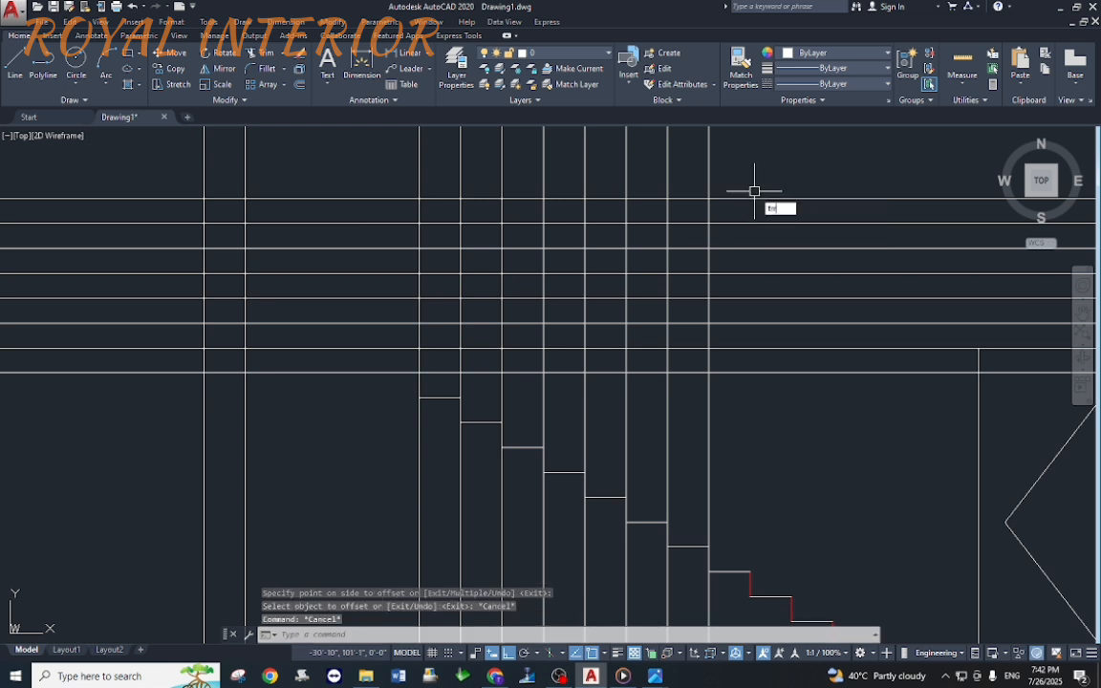
pyautogui.press('Escape')
# Step: Trim the construction lines around the first two steps rising above the landing
pyautogui.write('tr')
pyautogui.press('Return')
pyautogui.press('Return')
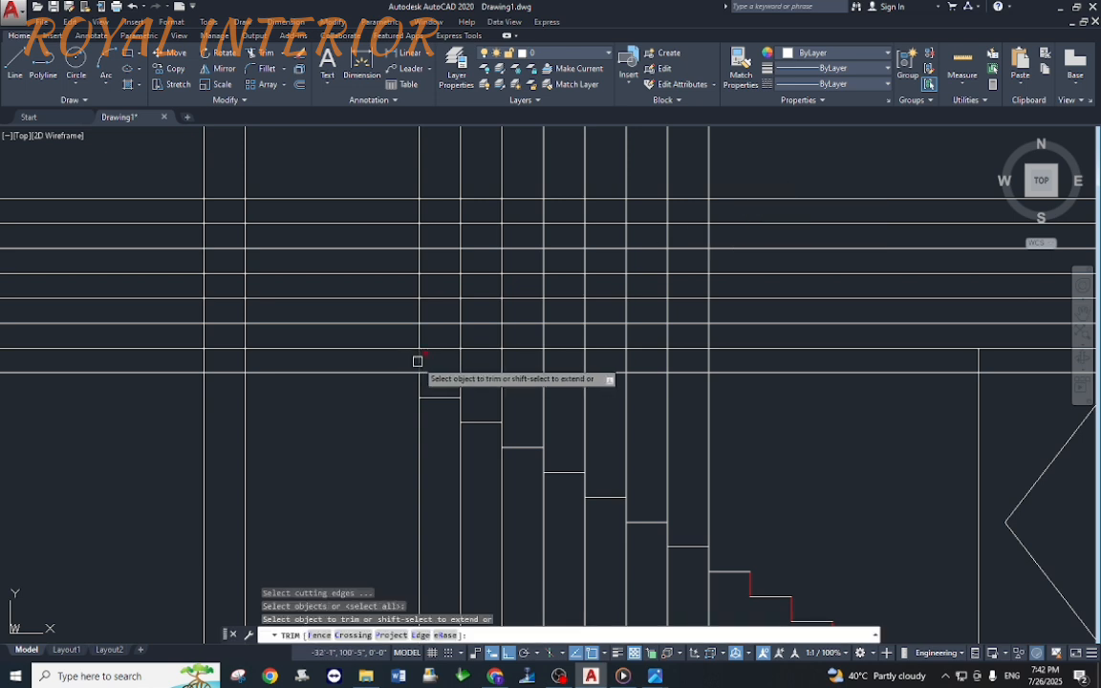
pyautogui.click(411, 348)
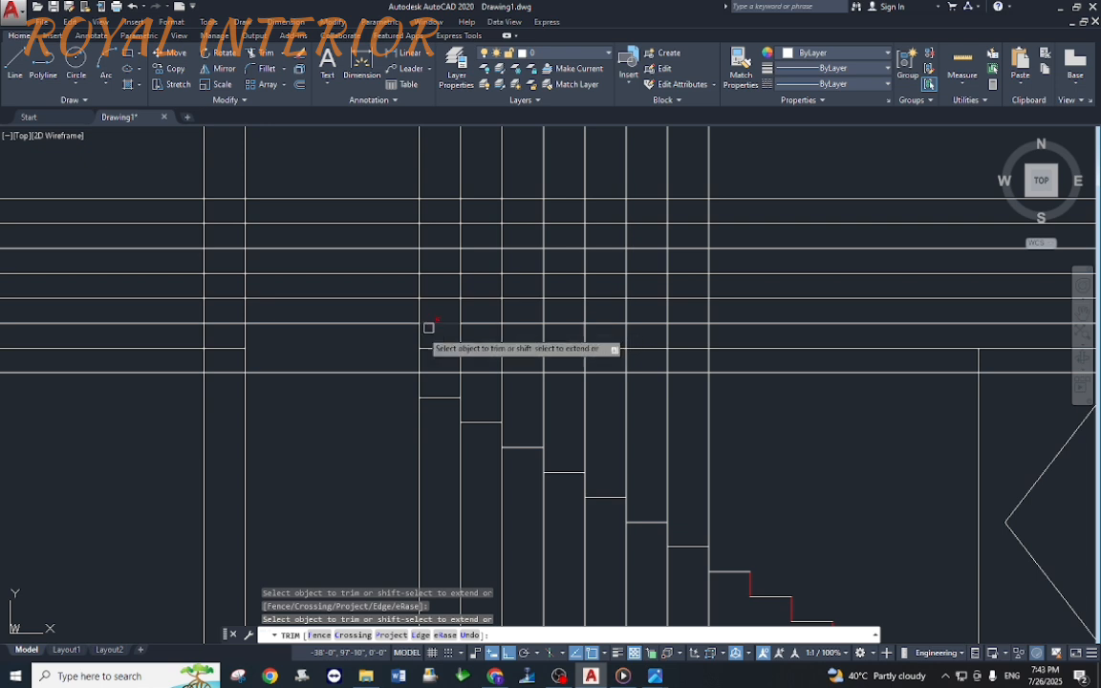
pyautogui.click(445, 323)
pyautogui.click(459, 313)
pyautogui.click(455, 314)
pyautogui.click(493, 295)
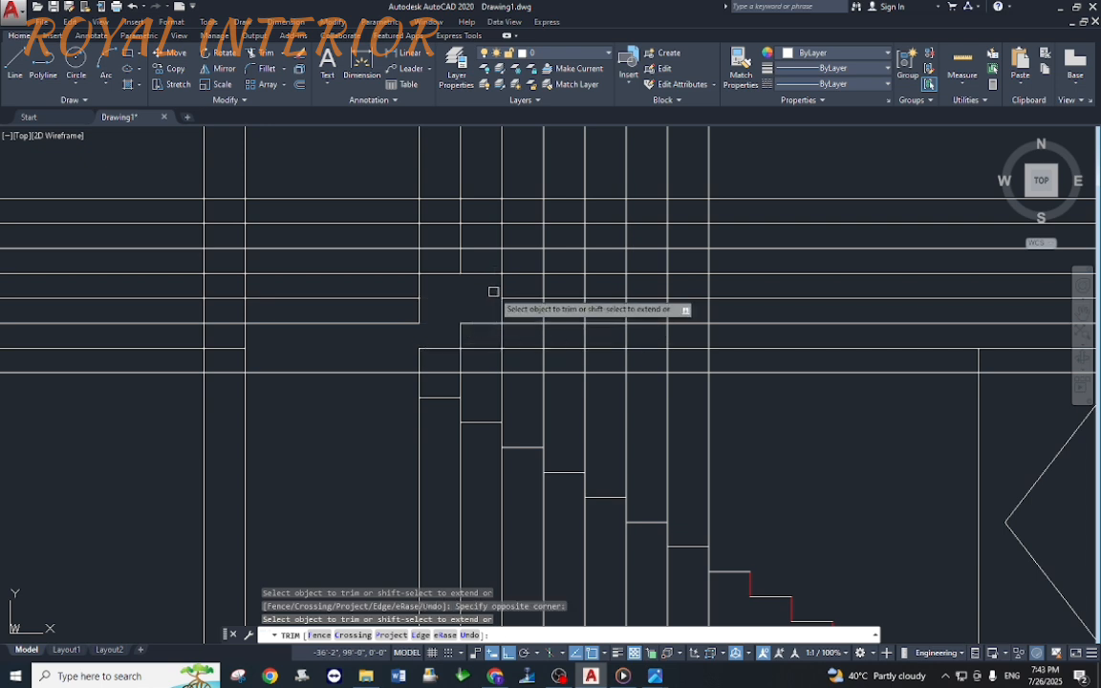
# Step: Trim the construction line segments above the third to seventh steps of the rising upper flight
pyautogui.click(502, 286)
pyautogui.click(532, 276)
pyautogui.click(543, 259)
pyautogui.click(577, 249)
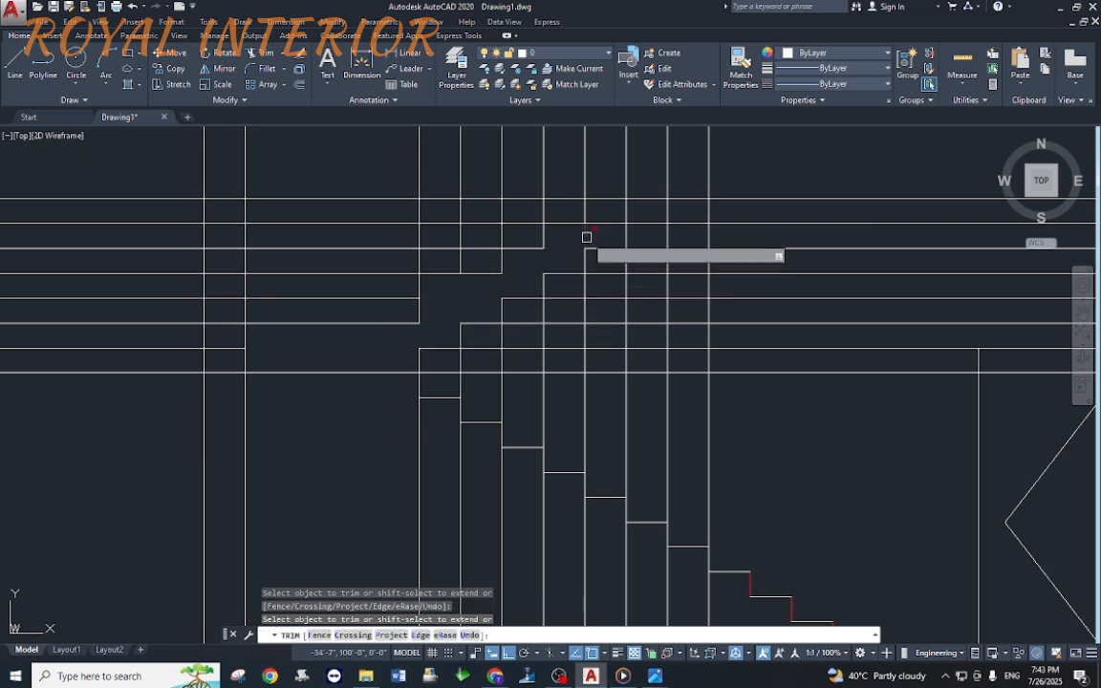
pyautogui.click(585, 238)
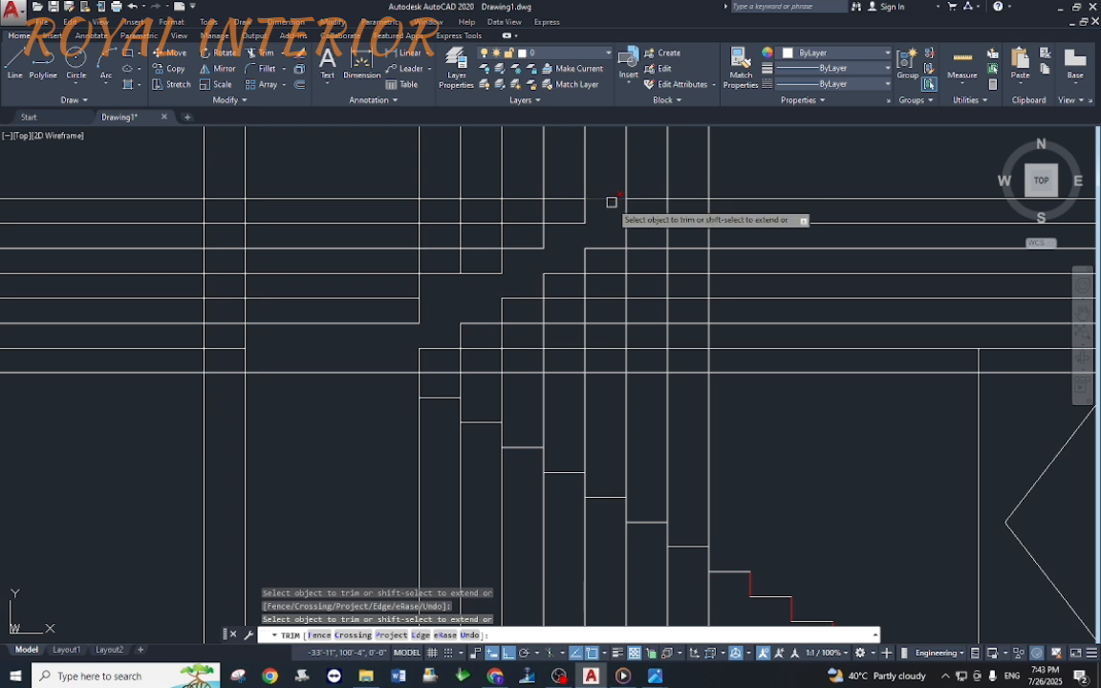
pyautogui.press('Escape')
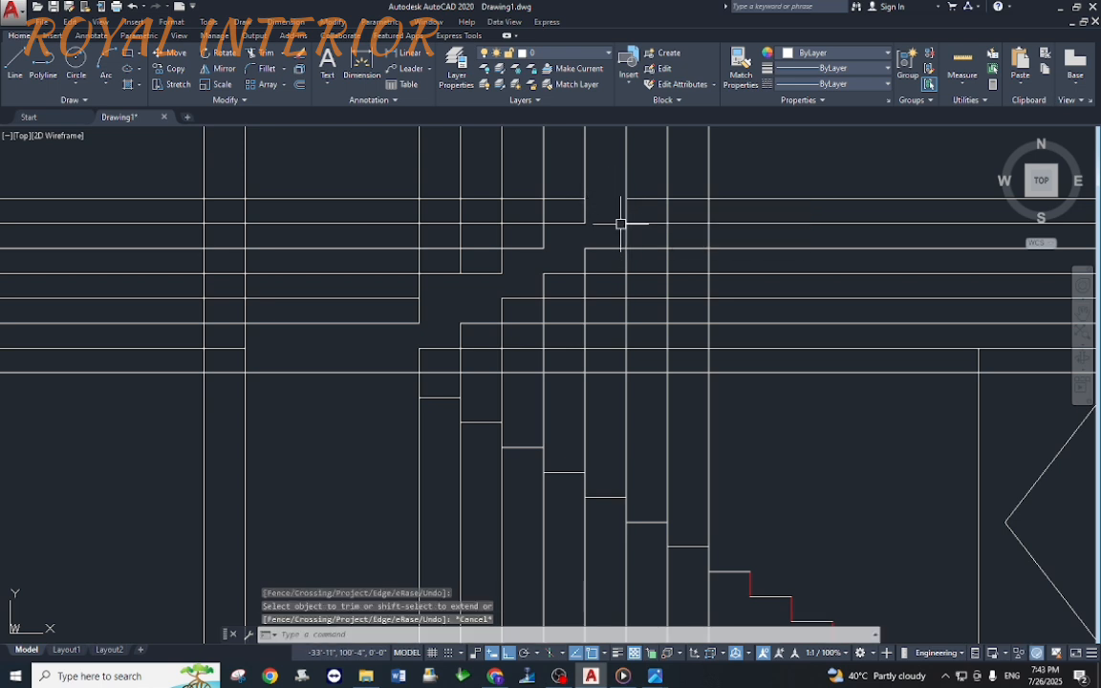
pyautogui.write('tr')
pyautogui.press('Return')
pyautogui.press('Return')
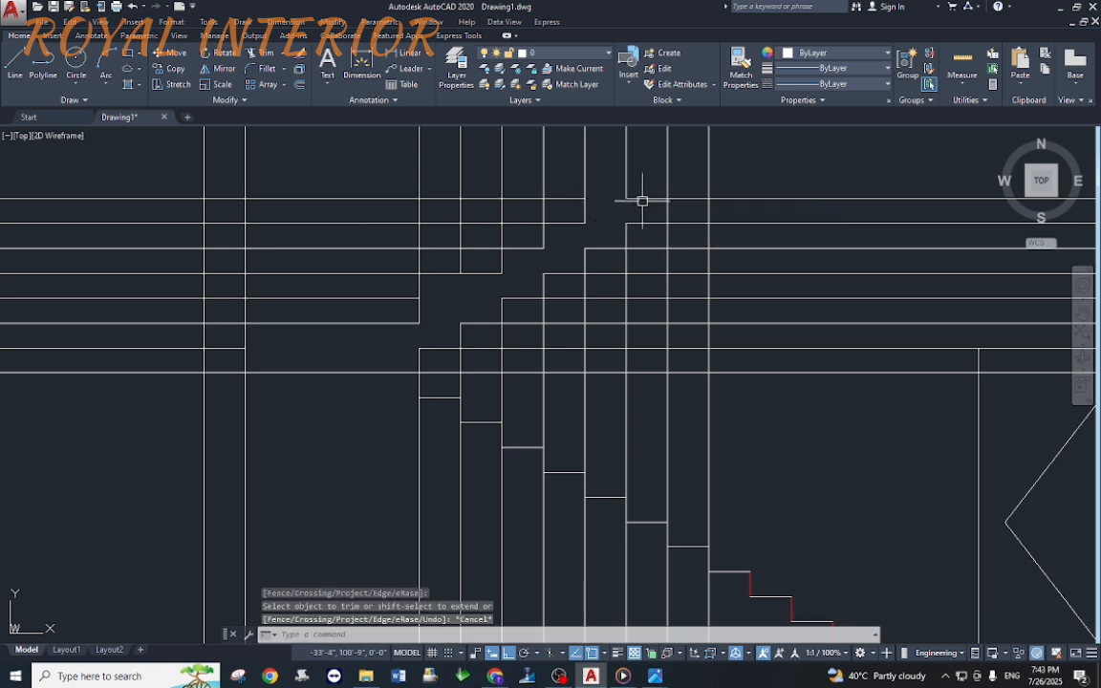
pyautogui.press('Escape')
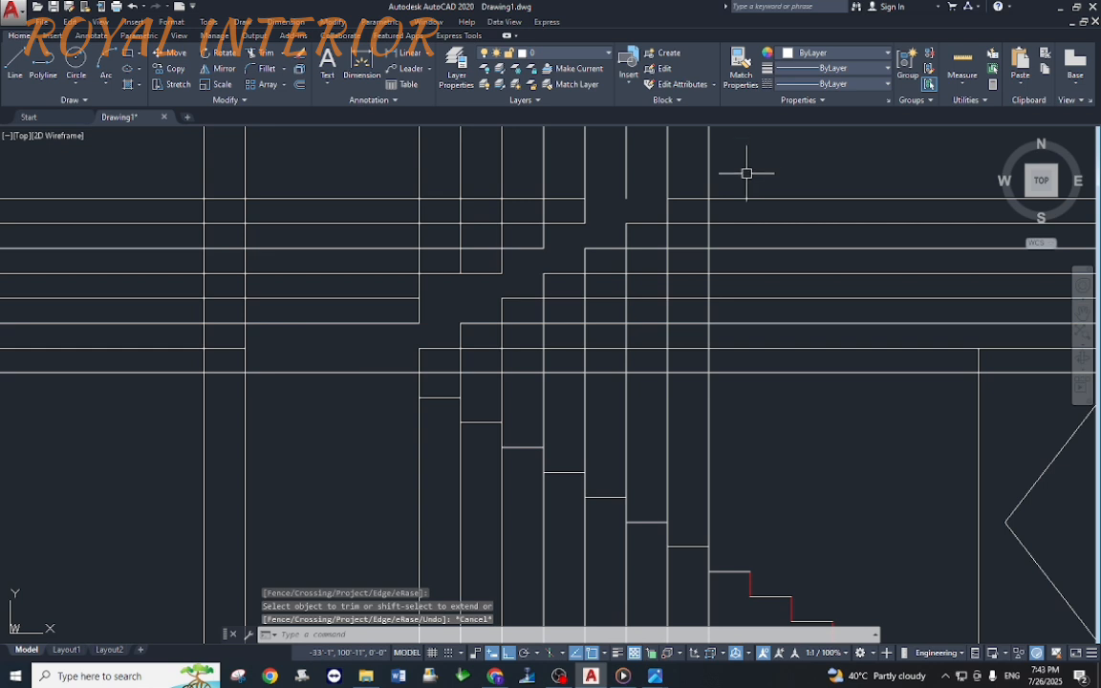
# Step: Fillet the upper flight's first two treads to their adjoining risers with a radius of 0
pyautogui.press('Escape')
pyautogui.write('f')
pyautogui.press('Return')
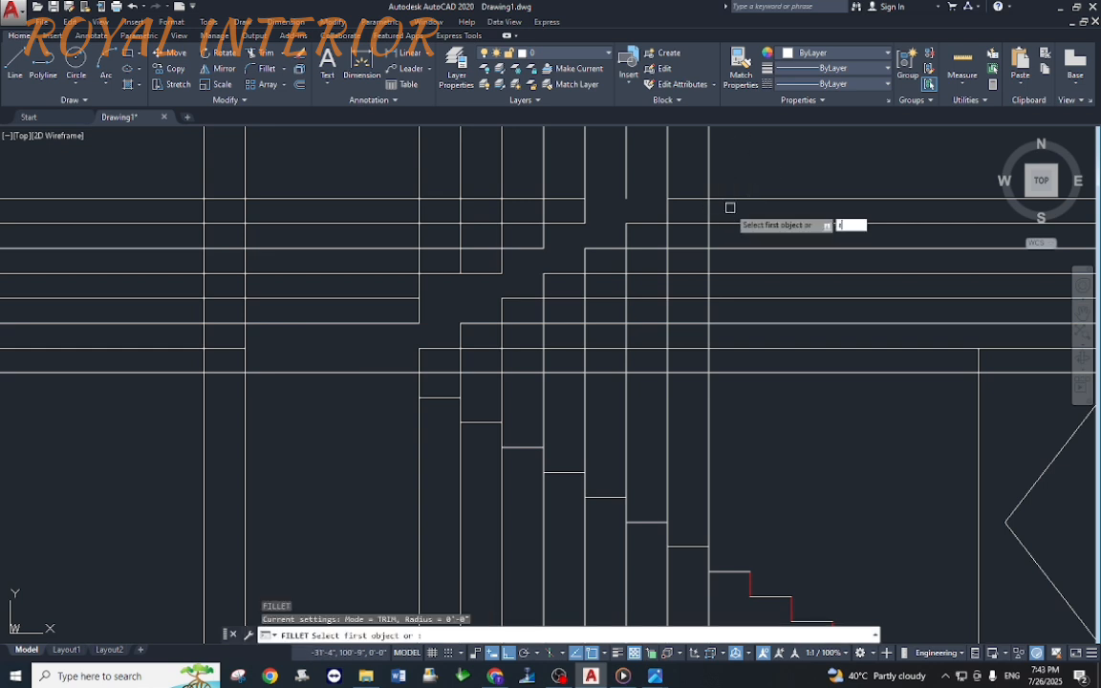
pyautogui.write('r')
pyautogui.press('Return')
pyautogui.write('0')
pyautogui.press('Return')
pyautogui.scroll(2, 453, 366)
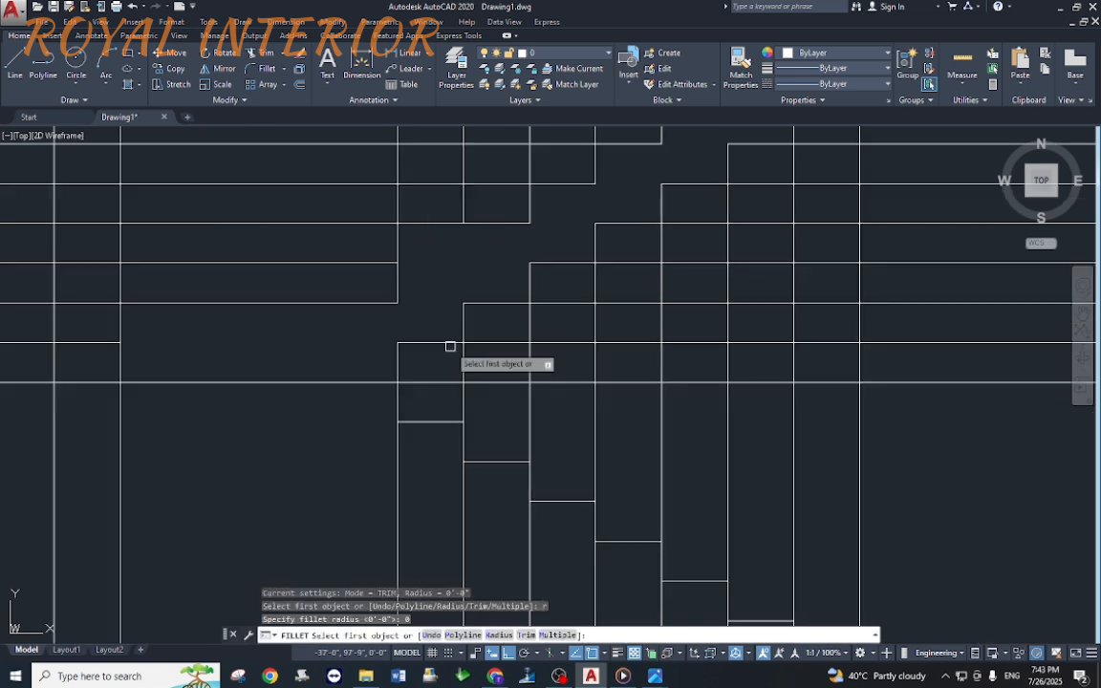
pyautogui.click(450, 342)
pyautogui.click(464, 322)
pyautogui.press('Return')
pyautogui.click(532, 287)
pyautogui.click(532, 288)
pyautogui.press('Return')
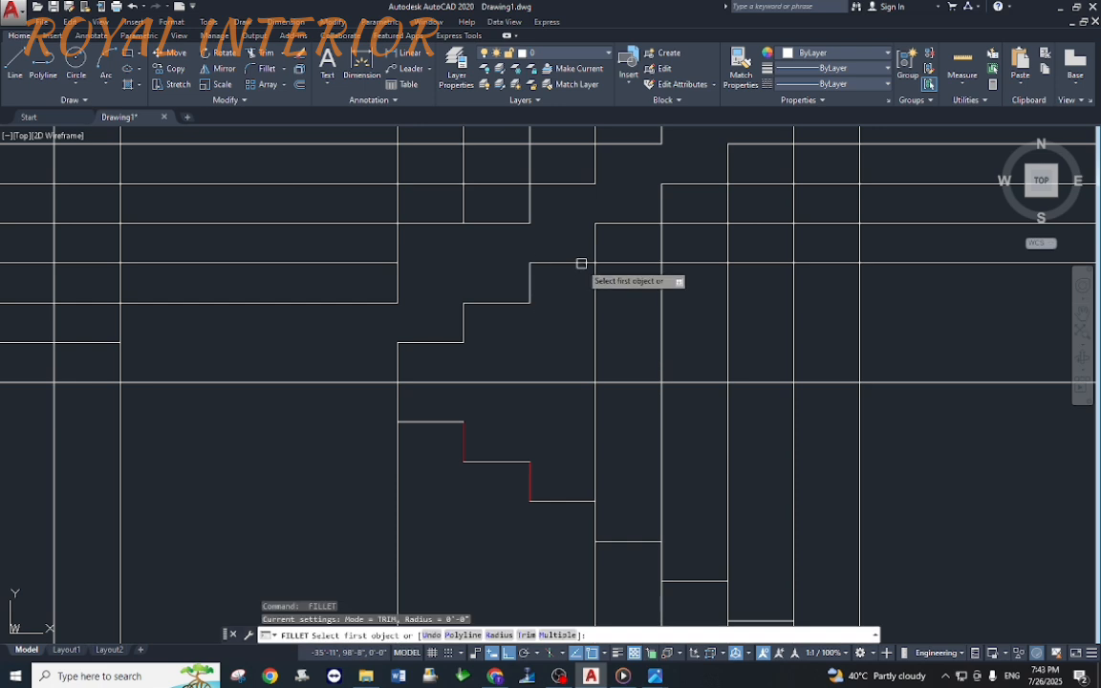
# Step: Fillet the upper flight's remaining treads to their risers, and the last riser to the upper floor line
pyautogui.click(580, 263)
pyautogui.click(597, 244)
pyautogui.press('Return')
pyautogui.moveTo(658, 209)
pyautogui.mouseDown(button='middle')
pyautogui.moveTo(629, 227)
pyautogui.moveTo(668, 261)
pyautogui.moveTo(632, 322)
pyautogui.mouseUp(button='middle')
pyautogui.click(656, 310)
pyautogui.click(641, 331)
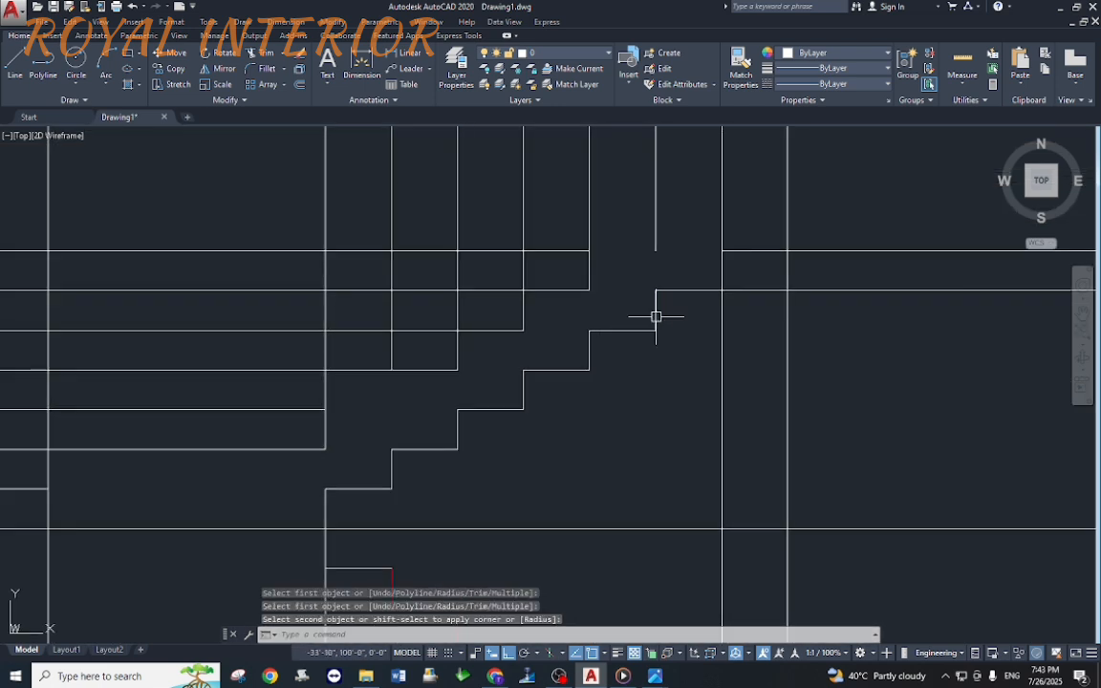
pyautogui.press('Return')
pyautogui.click(697, 290)
pyautogui.click(722, 273)
pyautogui.press('Escape')
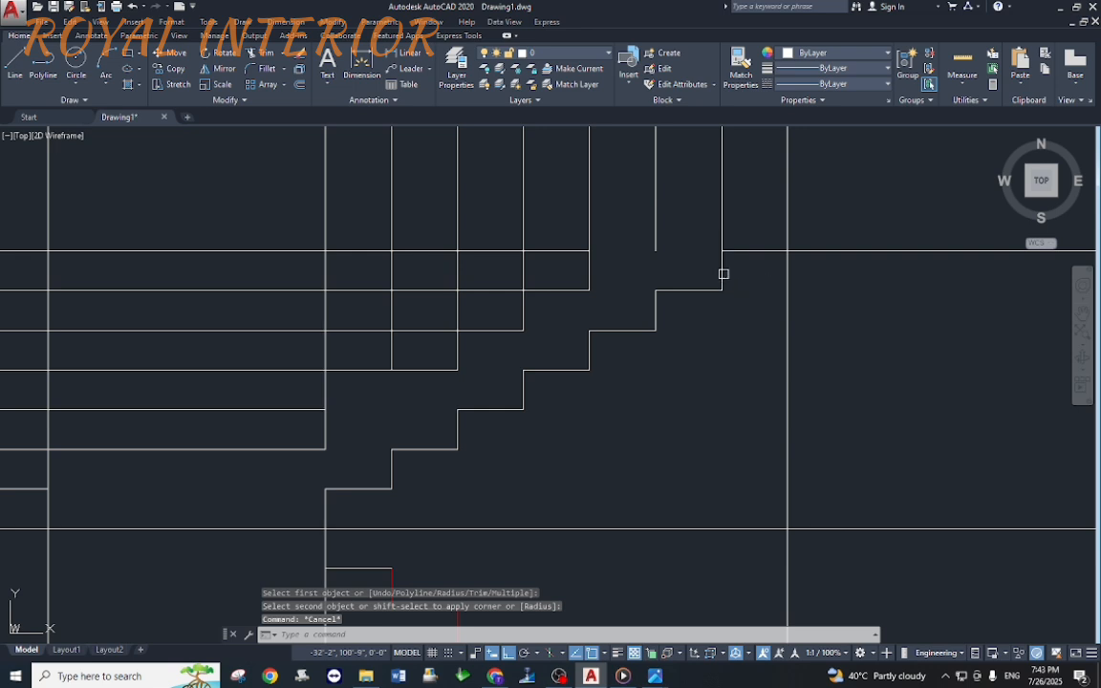
pyautogui.press('Return')
pyautogui.click(723, 274)
pyautogui.click(742, 250)
pyautogui.write('e')
pyautogui.press('Return')
pyautogui.click(833, 189)
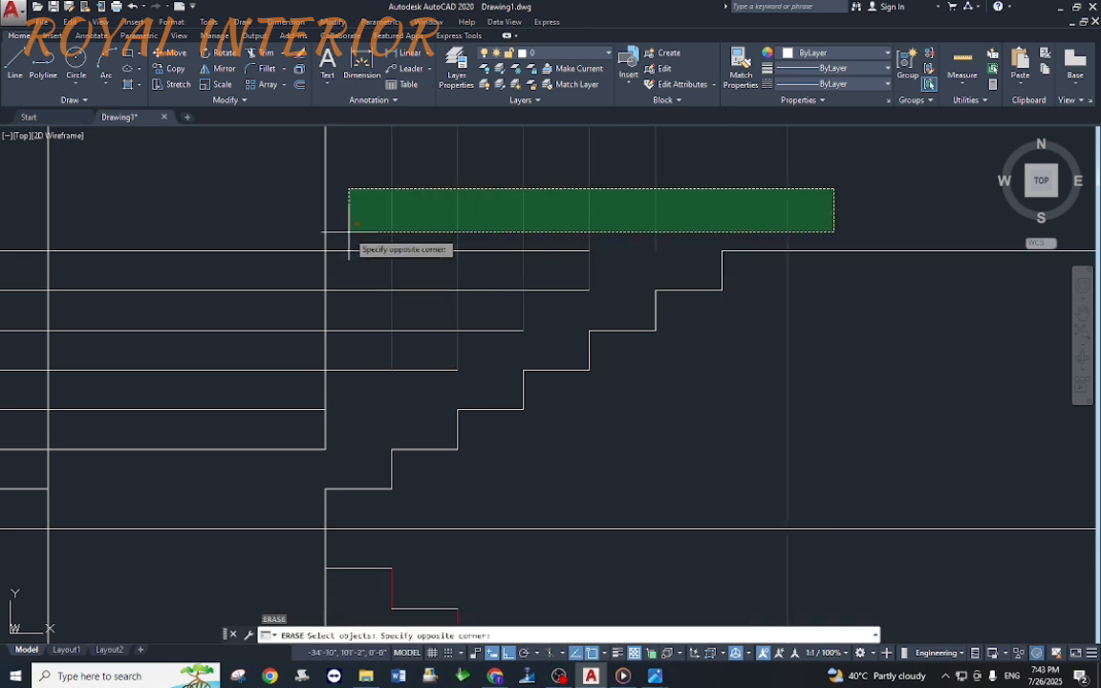
pyautogui.press('Escape')
pyautogui.click(849, 174)
pyautogui.click(216, 218)
pyautogui.write('e')
pyautogui.press('Return')
pyautogui.press('Escape')
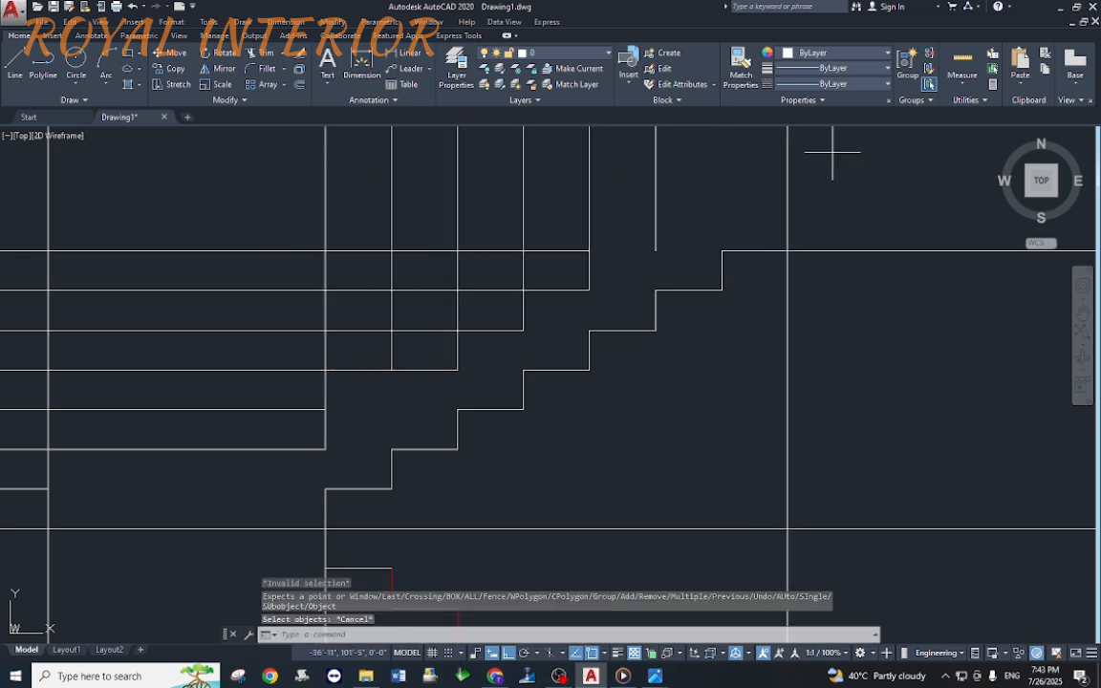
# Step: Erase the leftover vertical construction lines above the upper flight, together with the topmost horizontal remnant beside it
pyautogui.click(832, 152)
pyautogui.click(399, 176)
pyautogui.write('e')
pyautogui.click(380, 180)
pyautogui.click(211, 263)
pyautogui.write('e')
pyautogui.click(427, 194)
pyautogui.write('e')
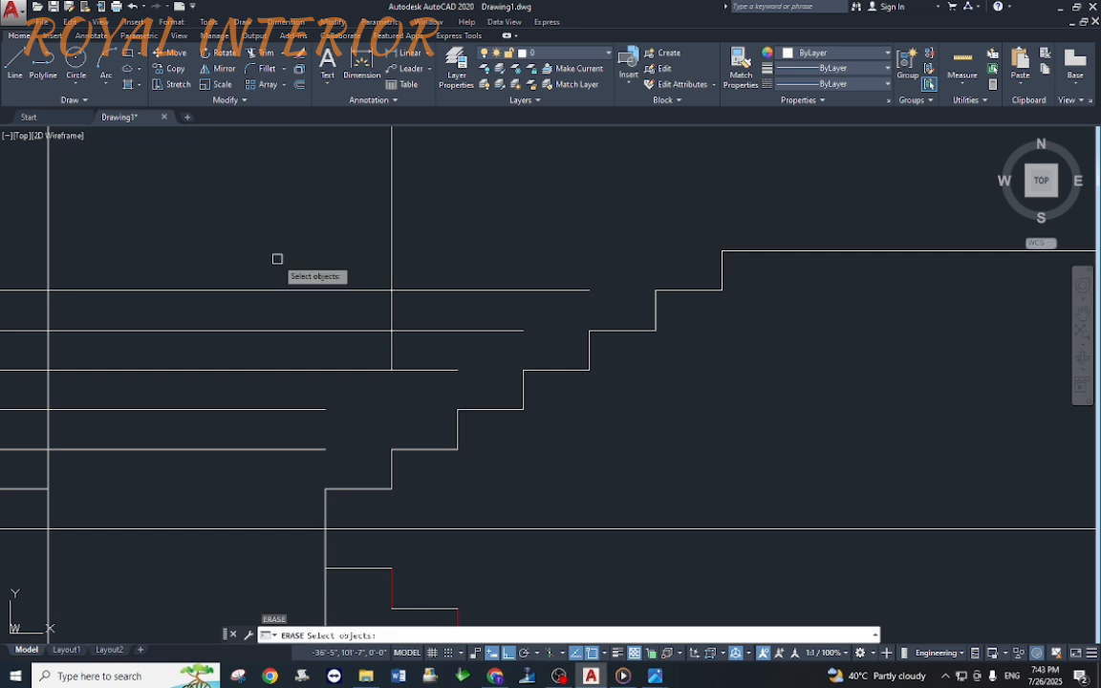
pyautogui.press('Escape')
pyautogui.scroll(-2, 381, 234)
pyautogui.click(403, 252)
pyautogui.click(347, 241)
pyautogui.write('e')
# Step: Erase the remaining horizontal tread construction lines beside the upper flight and the construction line at landing level
pyautogui.click(310, 243)
pyautogui.click(275, 375)
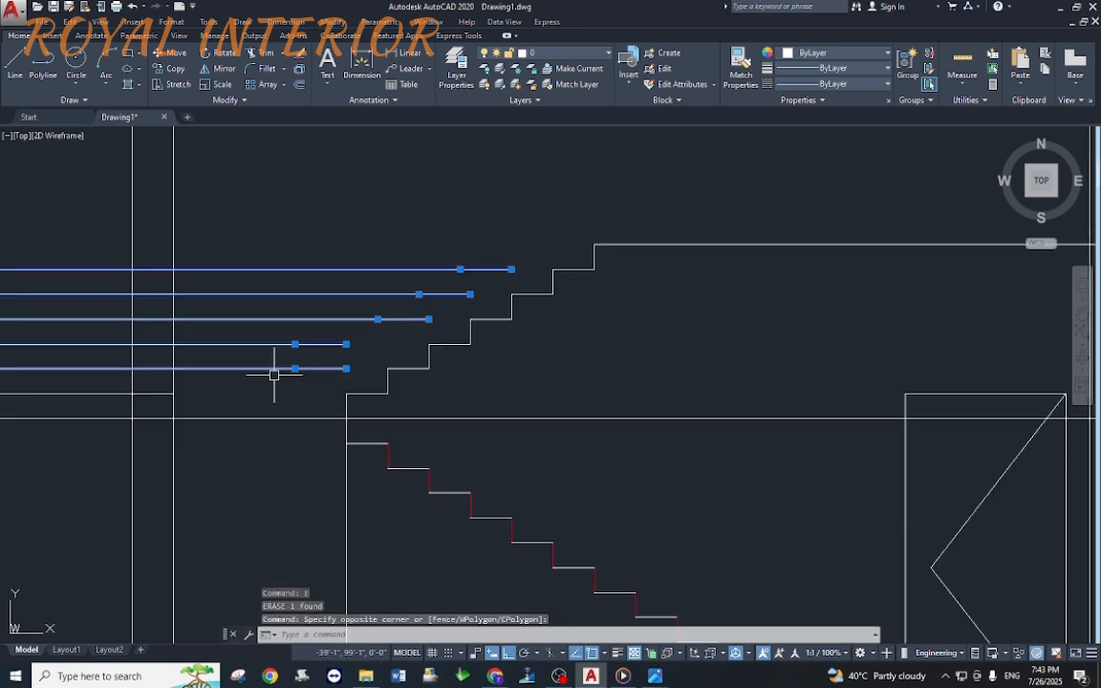
pyautogui.write('e')
pyautogui.scroll(-3, 275, 374)
pyautogui.click(94, 410)
pyautogui.press('Escape')
pyautogui.click(147, 331)
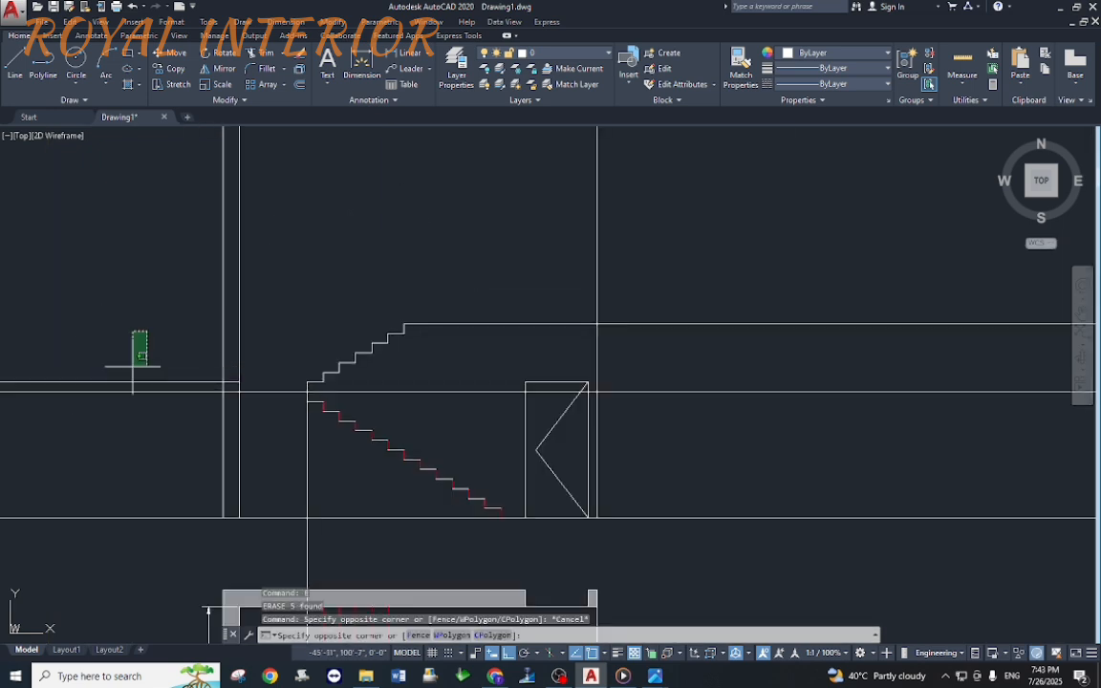
pyautogui.click(109, 411)
pyautogui.press('space')
# Step: Erase the vertical construction line running down through the landing's edge
pyautogui.scroll(3, 326, 437)
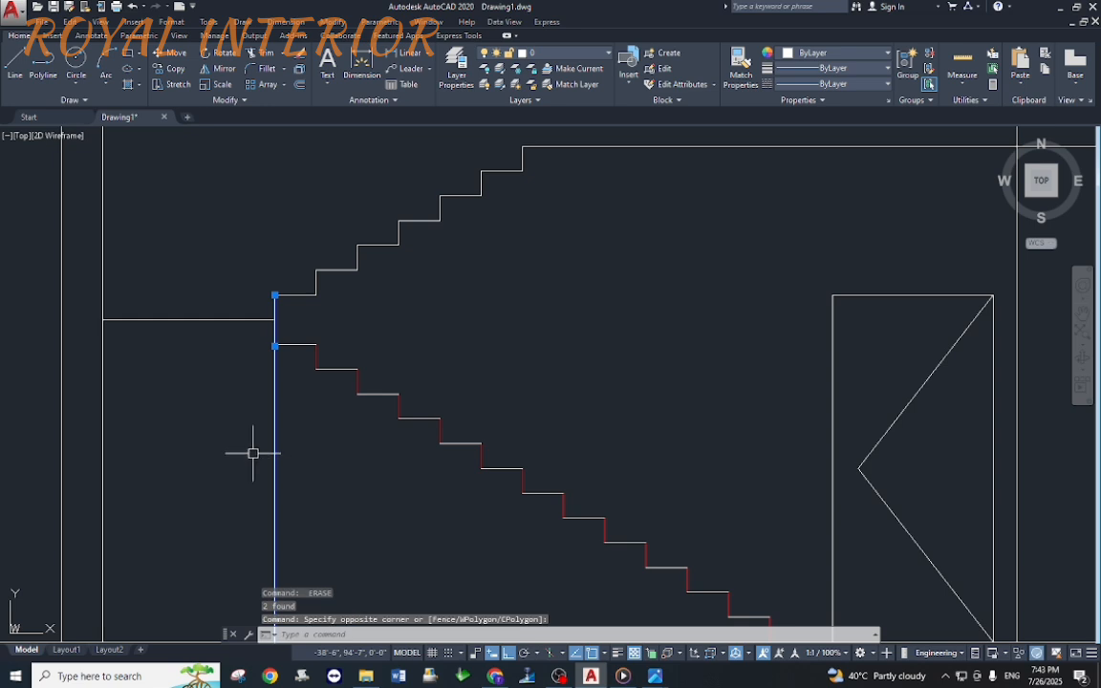
pyautogui.write('e')
pyautogui.scroll(-4, 427, 421)
pyautogui.moveTo(415, 425); pyautogui.dragTo(418, 416, button='middle')
pyautogui.press('Escape')
pyautogui.scroll(6, 366, 364)
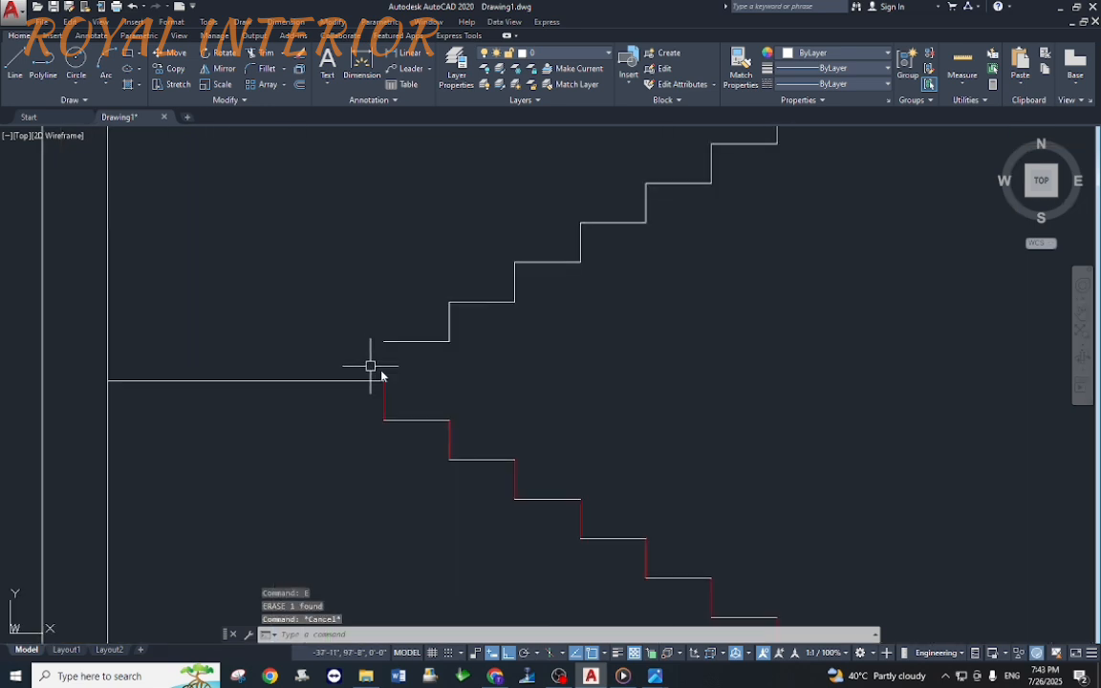
# Step: Draw the upper flight's first riser as a line from the landing's edge up to the first tread
pyautogui.write('l')
pyautogui.click(383, 380)
pyautogui.click(383, 341)
pyautogui.press('Escape')
pyautogui.scroll(-5, 295, 382)
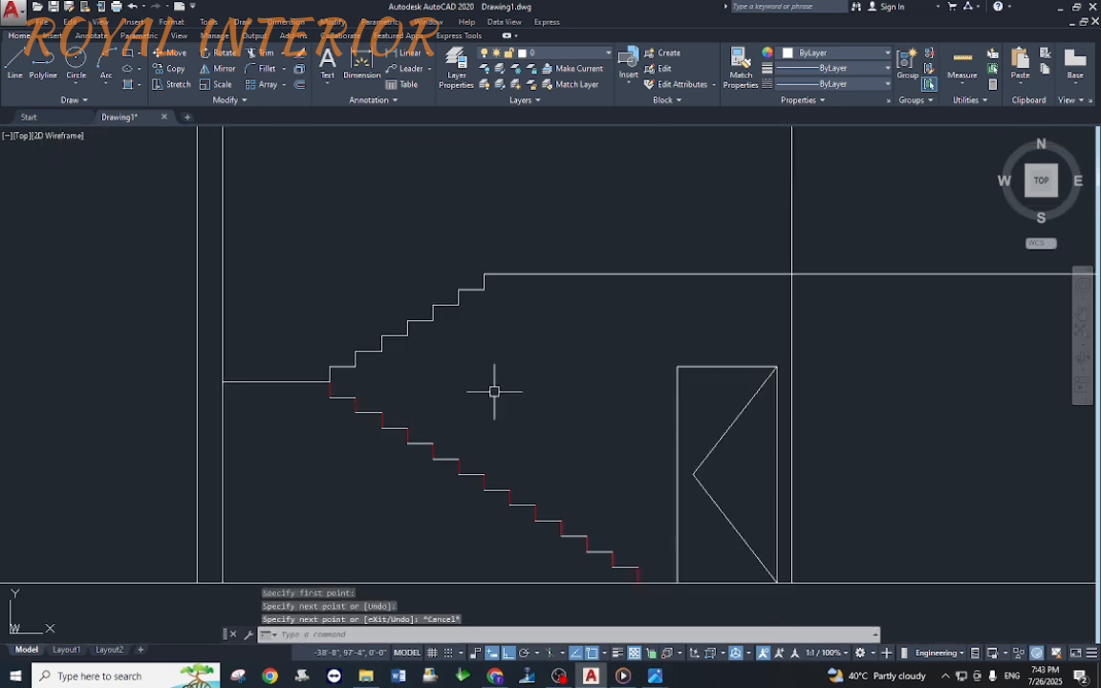
pyautogui.moveTo(495, 391); pyautogui.dragTo(508, 352, button='middle')
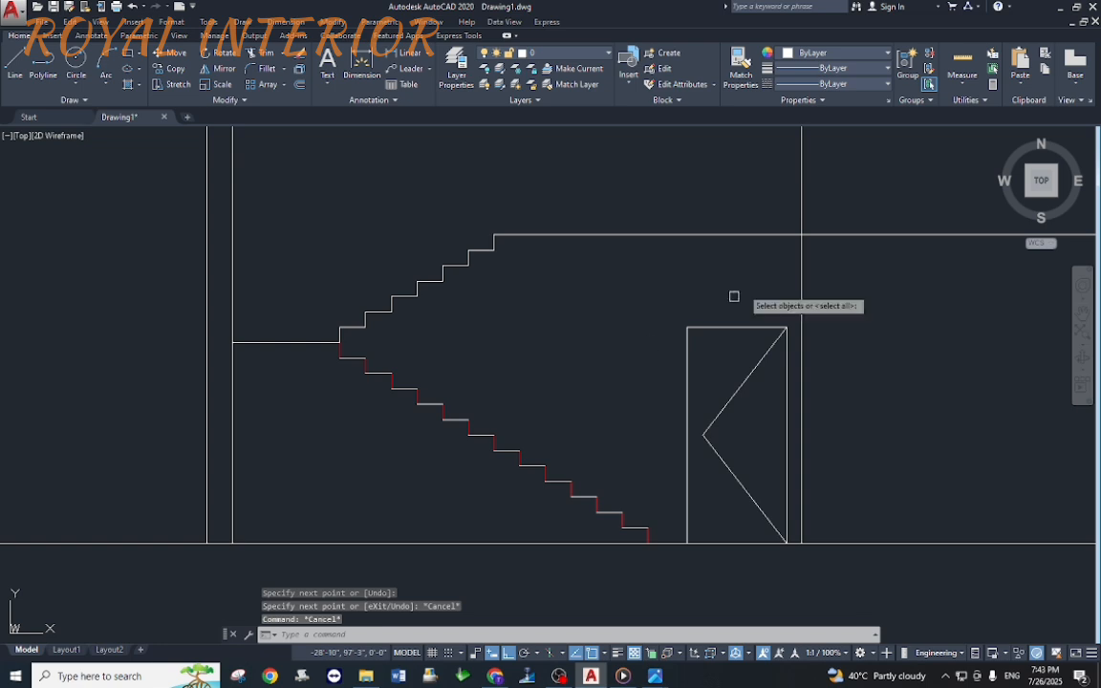
pyautogui.press('space')
pyautogui.click(799, 211)
pyautogui.press('Escape')
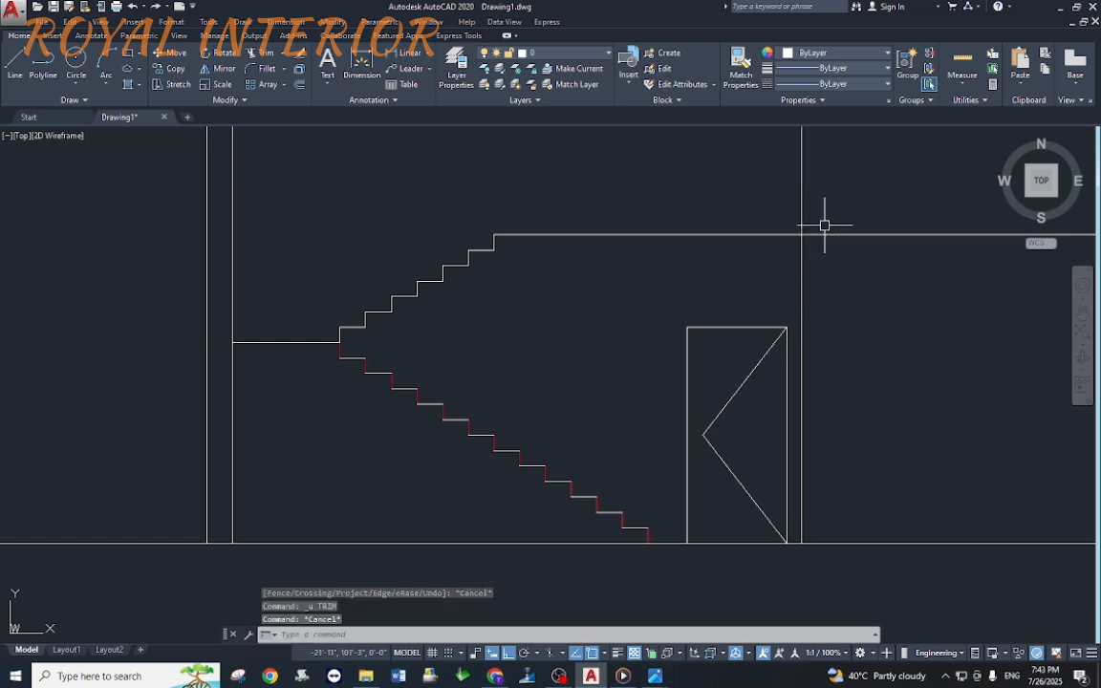
# Step: Trim the upper floor line where it extends beyond the section's outer wall line on the door side
pyautogui.press('space')
pyautogui.press('space')
pyautogui.click(825, 233)
pyautogui.press('Escape')
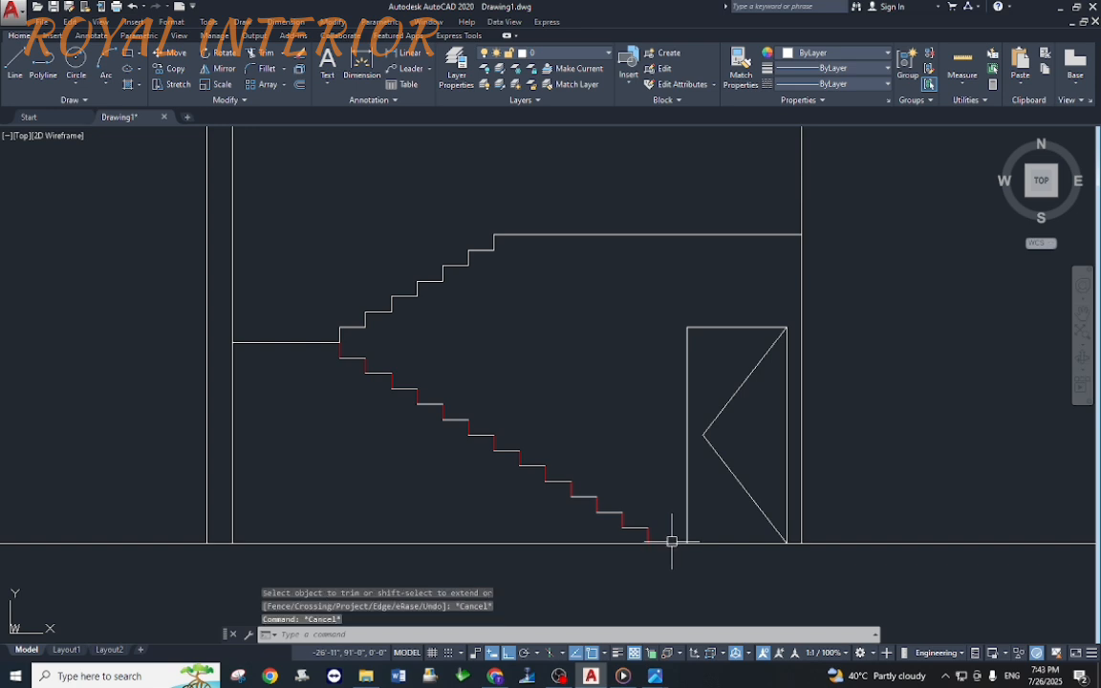
# Step: Copy the plan's UP label vertically to just above the section's ground line
pyautogui.scroll(-4, 540, 492)
pyautogui.scroll(2, 593, 598)
pyautogui.press('Escape')
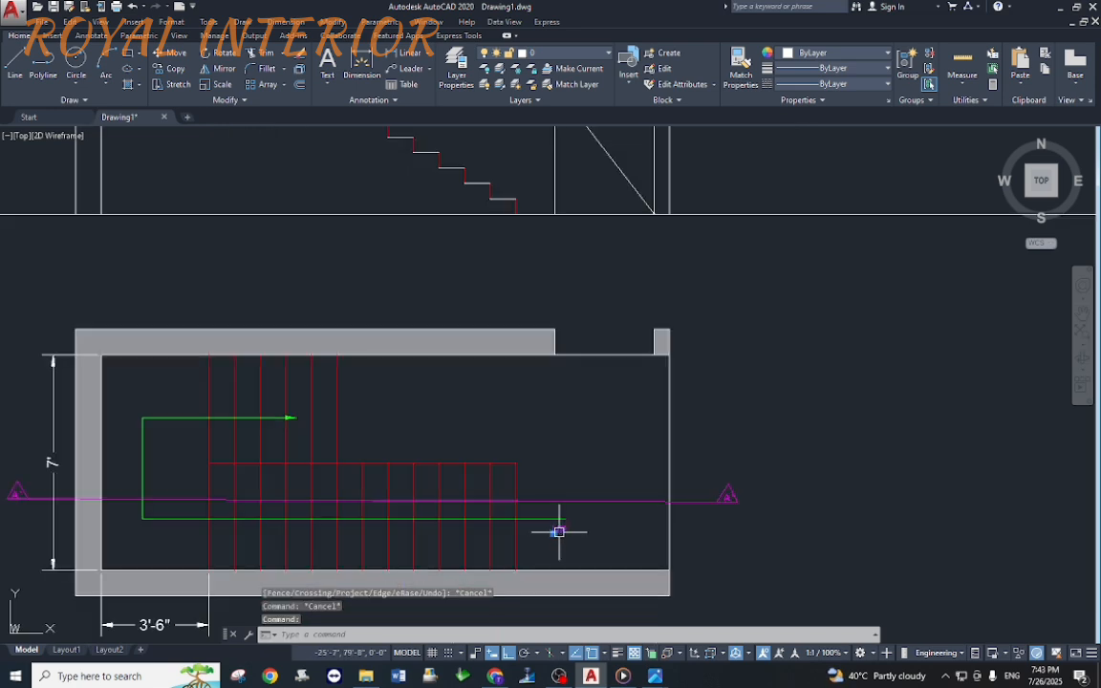
pyautogui.write('co')
pyautogui.press('Return')
pyautogui.click(571, 532)
pyautogui.moveTo(564, 233); pyautogui.dragTo(621, 386, button='middle')
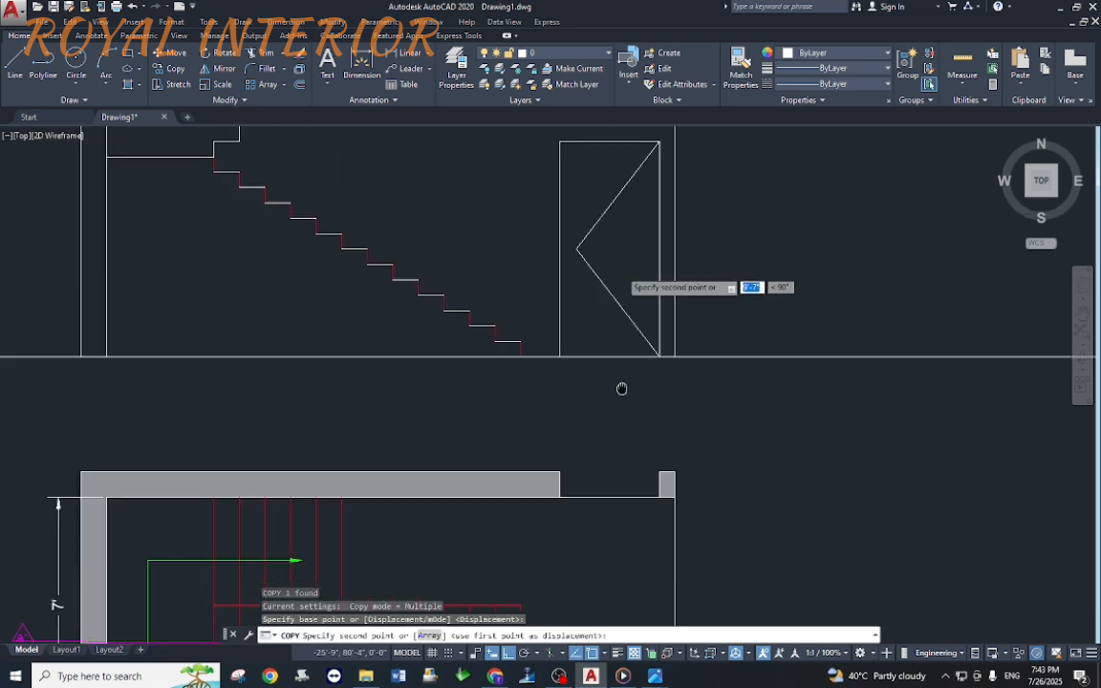
pyautogui.scroll(4, 564, 361)
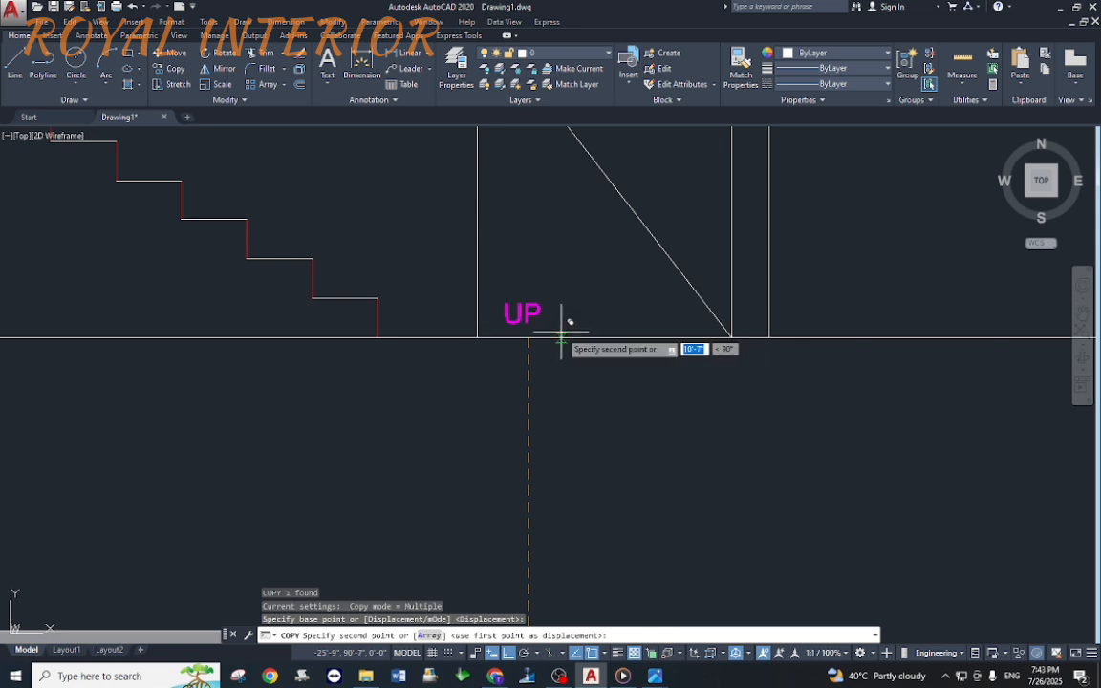
pyautogui.scroll(2, 528, 328)
pyautogui.click(526, 346)
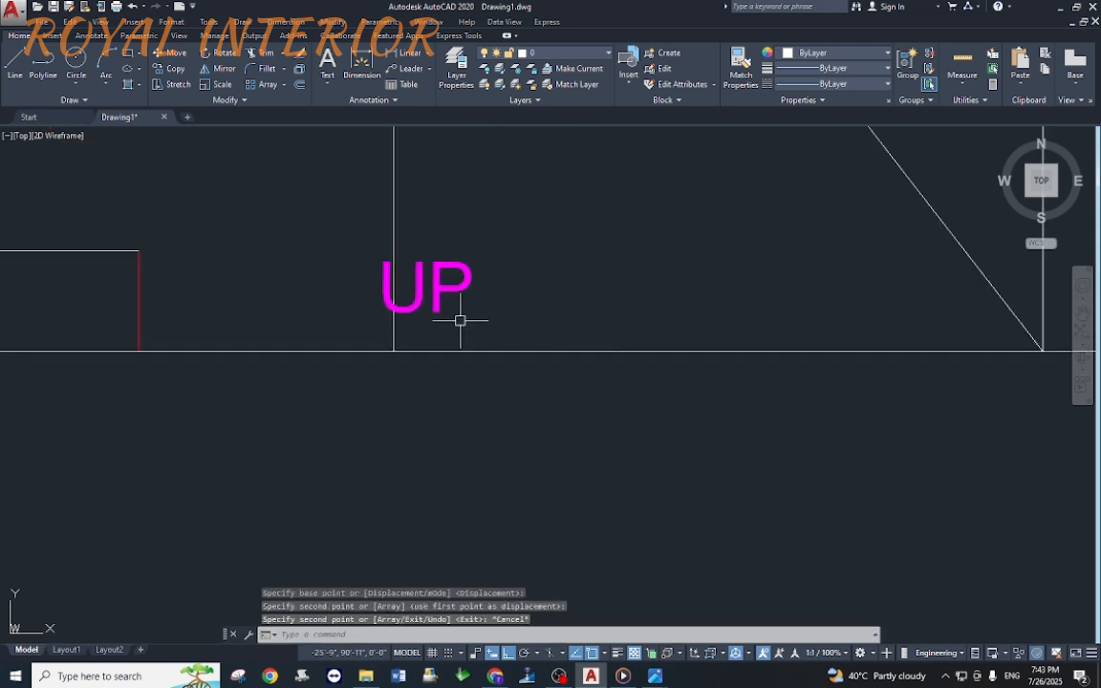
pyautogui.press('Escape')
# Step: Move the copied UP label horizontally past the door to just outside the section's outer wall line
pyautogui.scroll(-4, 411, 306)
pyautogui.write('m')
pyautogui.press('Return')
pyautogui.click(430, 369)
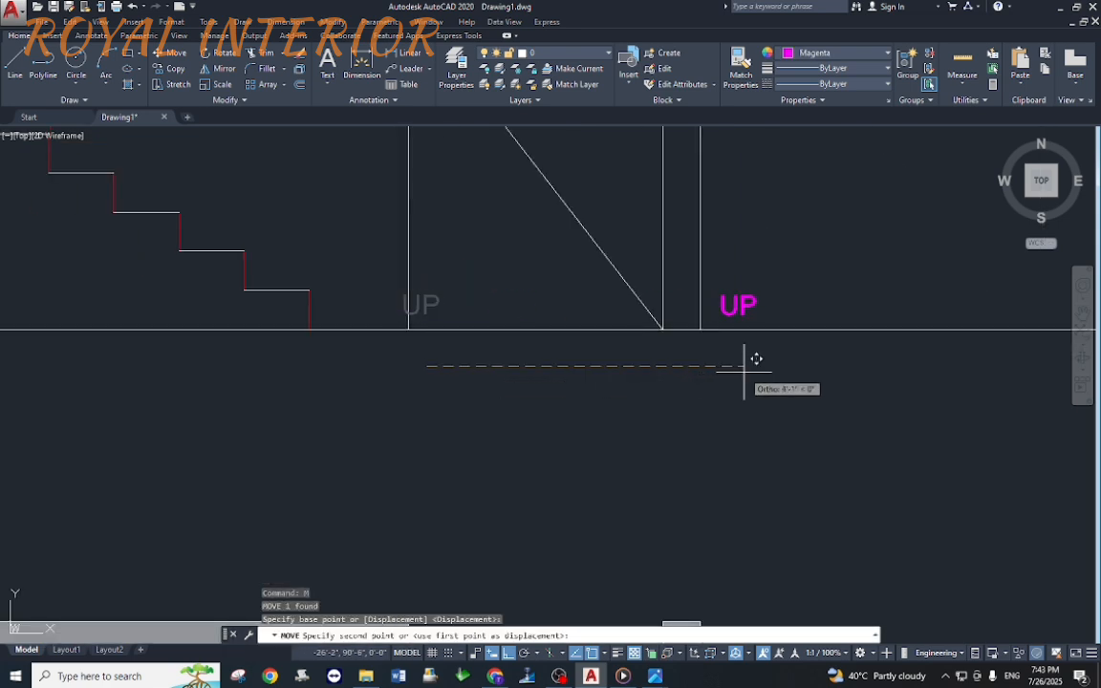
pyautogui.click(742, 356)
pyautogui.press('Escape')
# Step: Change the copied label's text to "GROUND LVL" and widen its text frame so it fits on one line
pyautogui.doubleClick(737, 305)
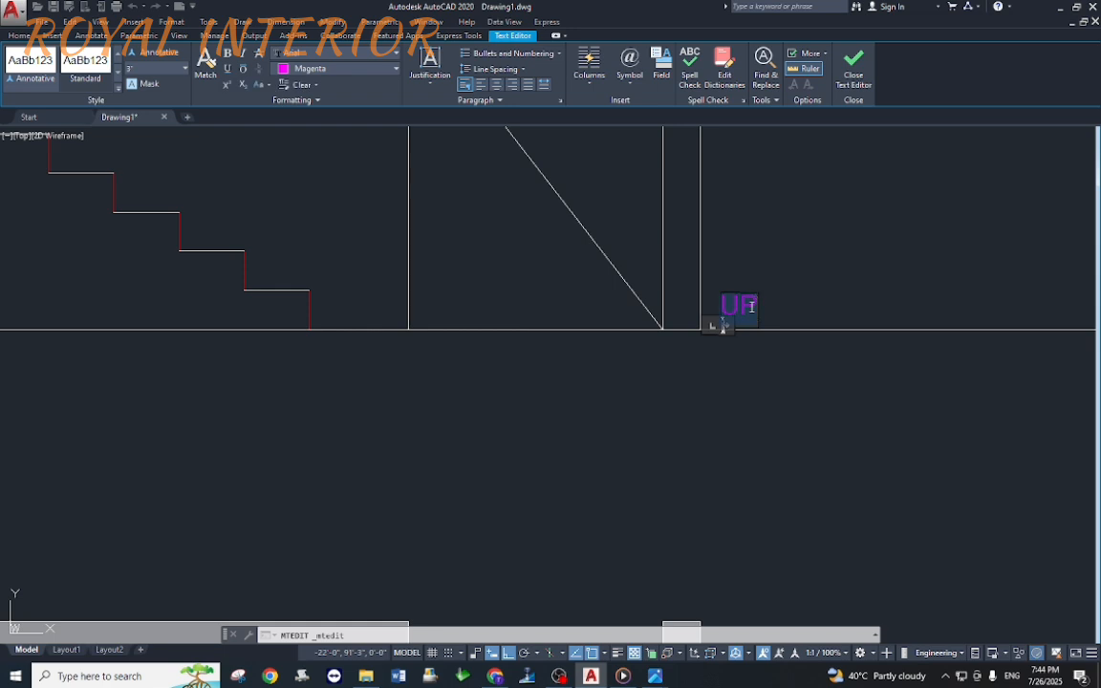
pyautogui.write('GR')
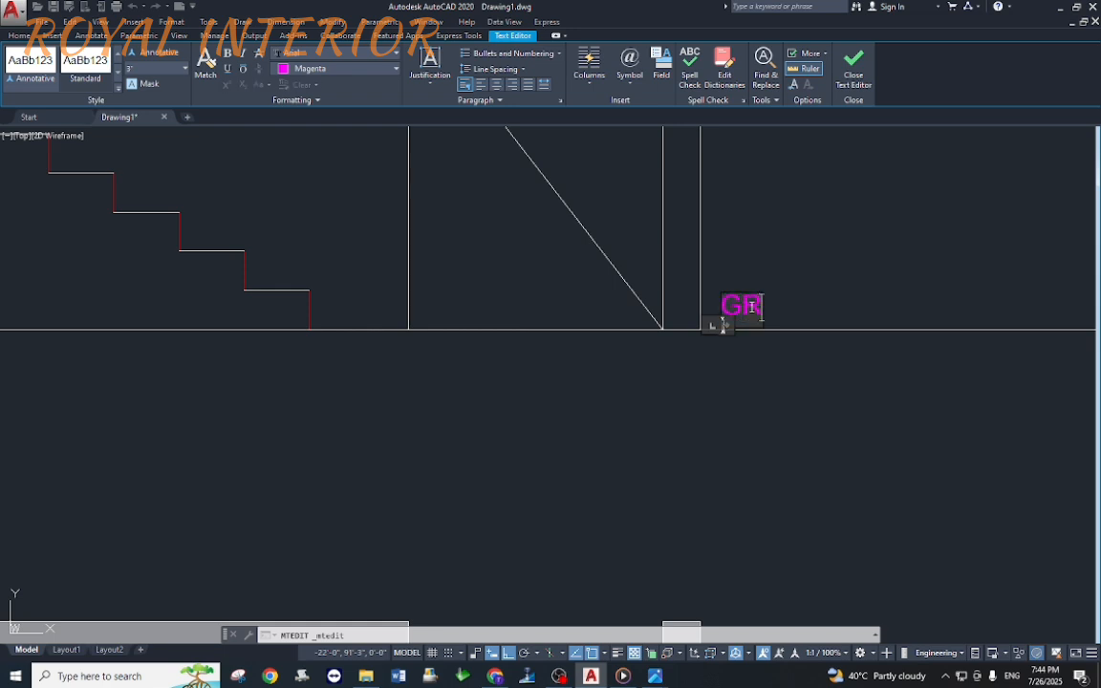
pyautogui.write('OU')
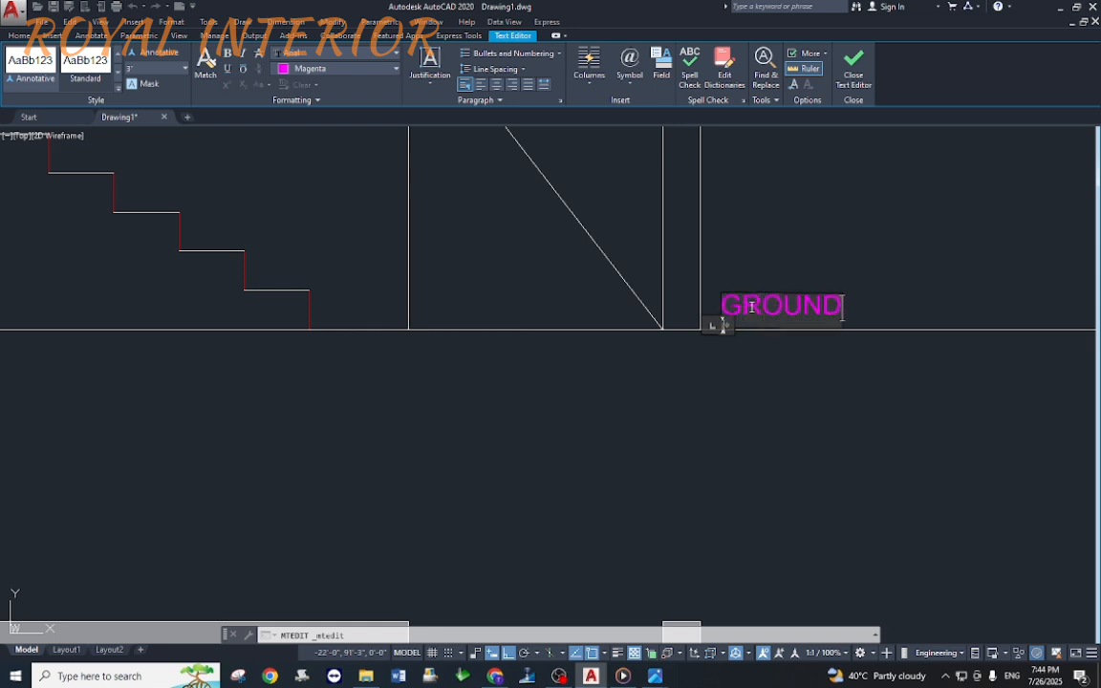
pyautogui.write('ND')
pyautogui.press('Return')
pyautogui.write('LVL')
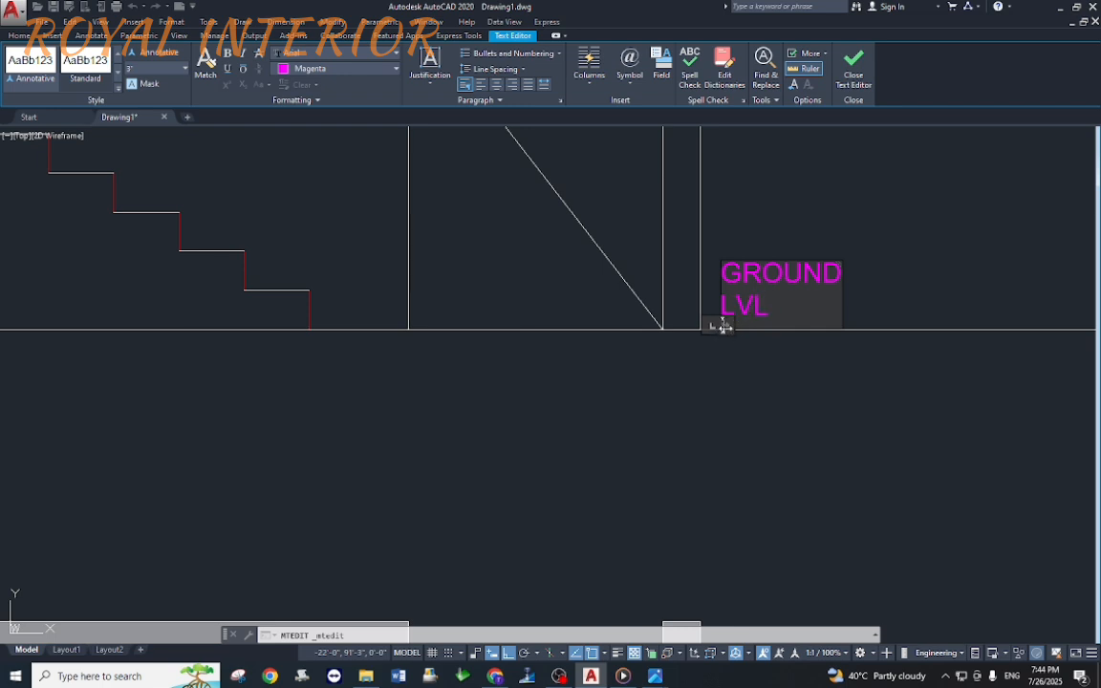
pyautogui.moveTo(724, 326); pyautogui.dragTo(926, 325)
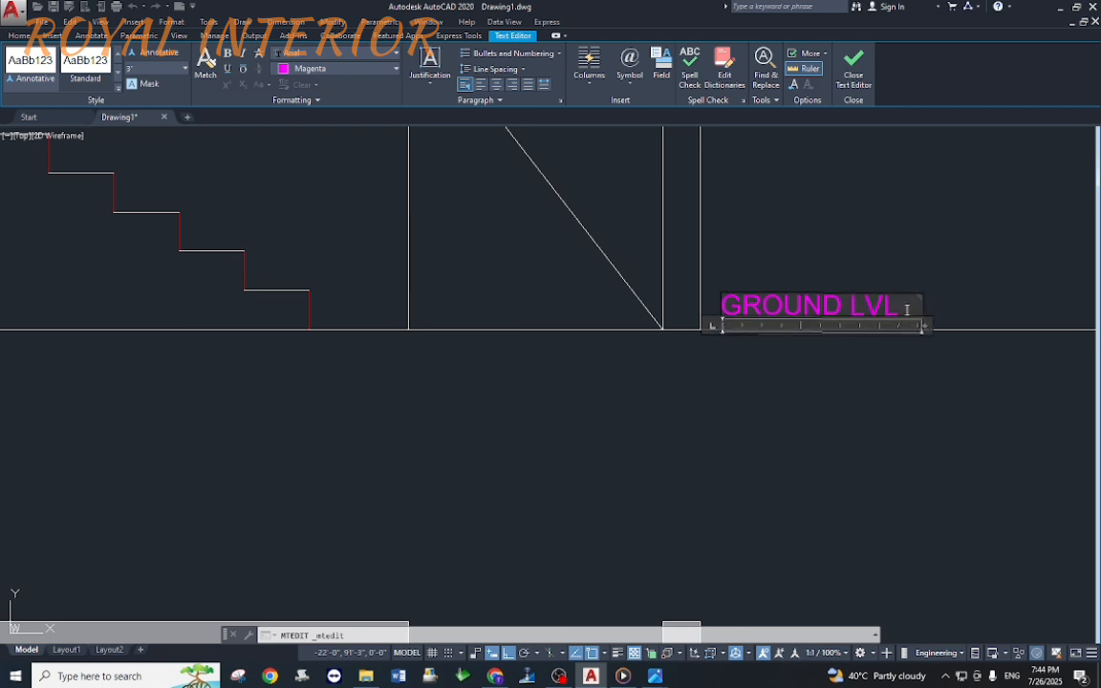
pyautogui.click(651, 344)
pyautogui.scroll(-4, 651, 344)
pyautogui.scroll(6, 386, 216)
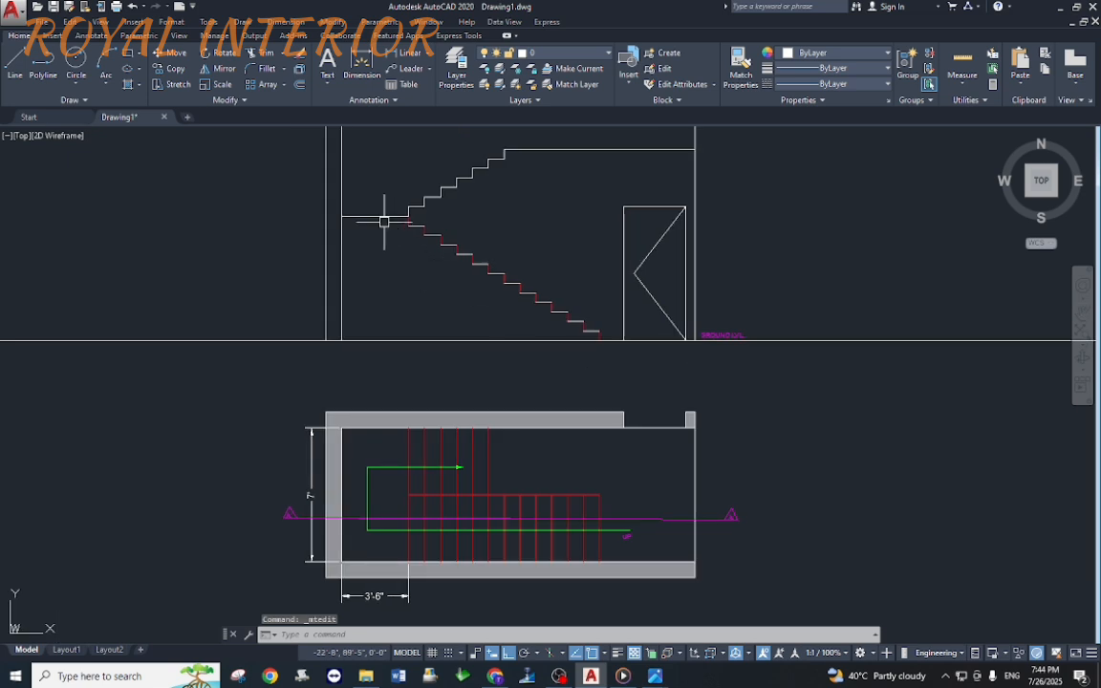
pyautogui.scroll(-2, 393, 255)
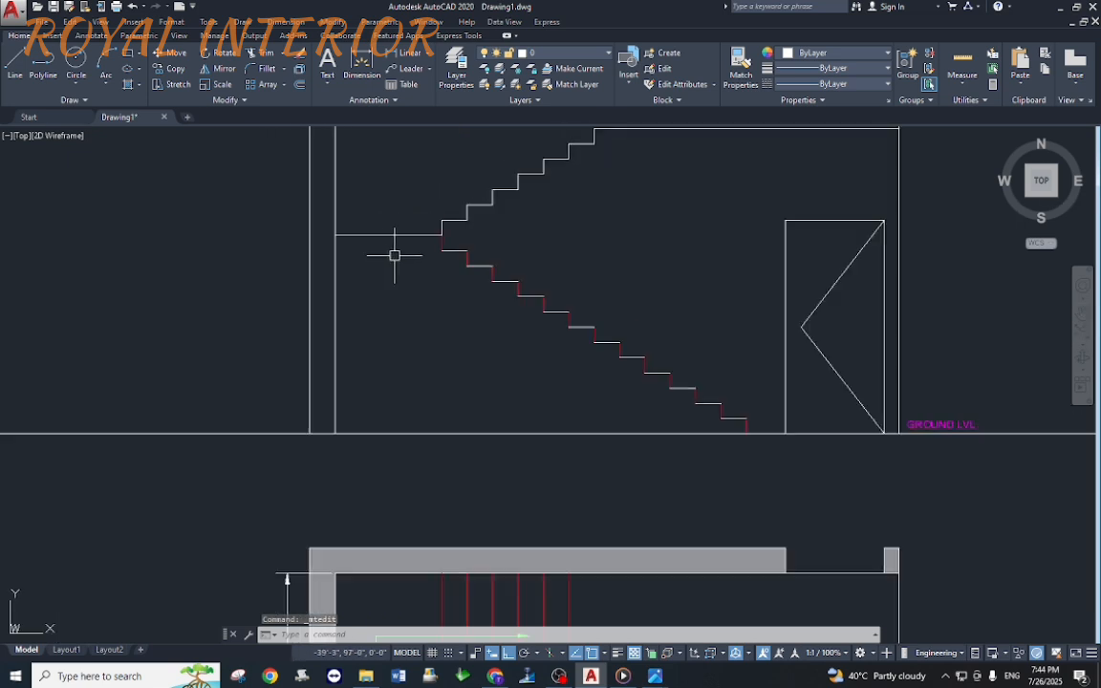
pyautogui.moveTo(438, 230); pyautogui.dragTo(431, 365, button='middle')
pyautogui.scroll(2, 431, 292)
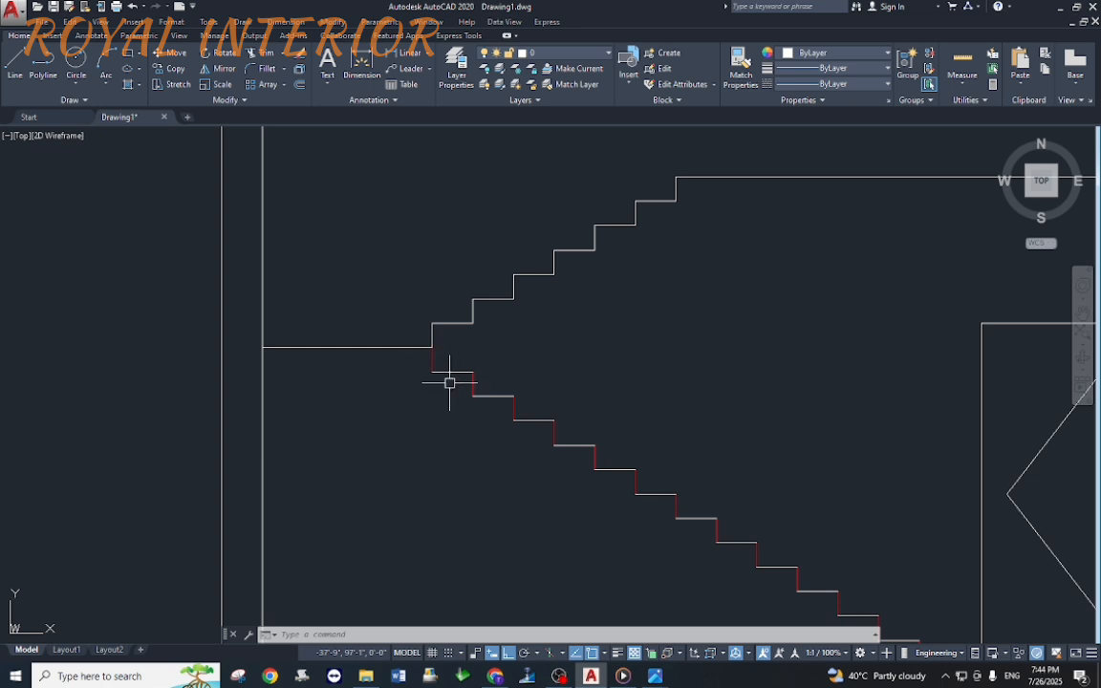
pyautogui.scroll(-2, 432, 366)
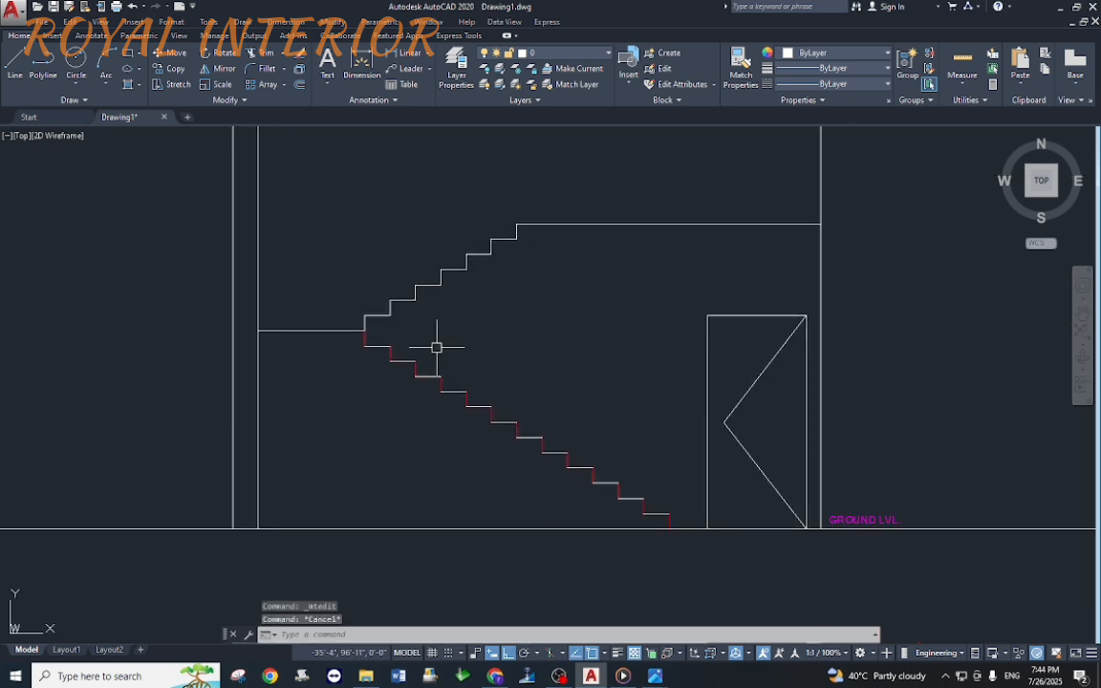
pyautogui.write('o')
pyautogui.press('Return')
pyautogui.press('Escape')
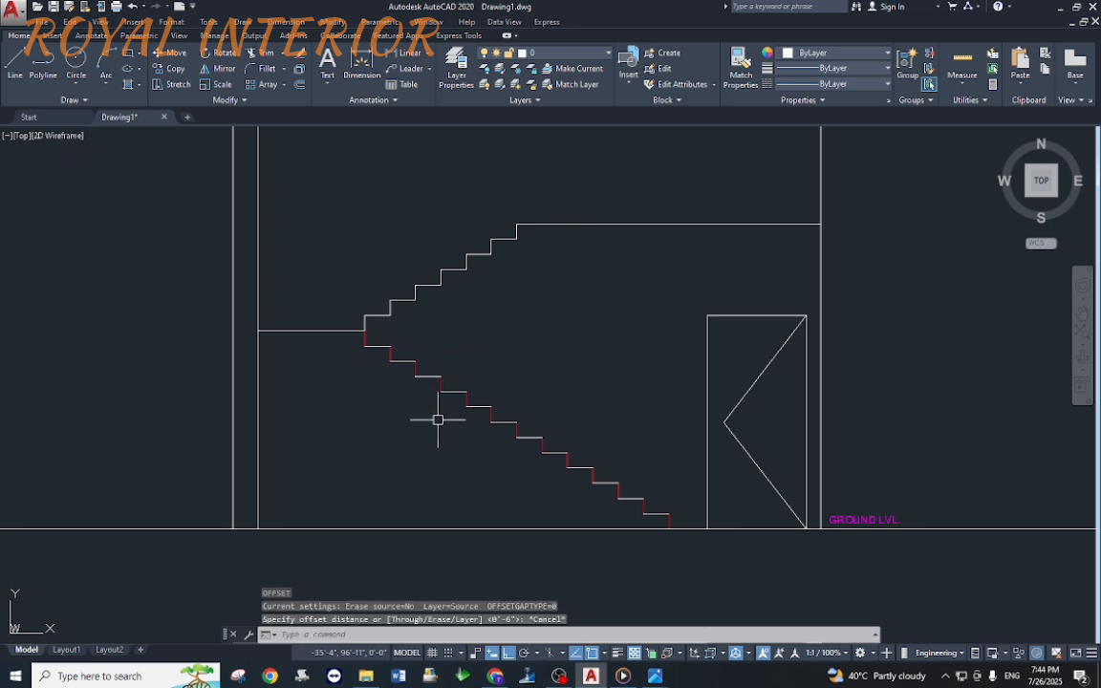
# Step: Draw a sloped line through the lower flight's inner step corners, from the top riser's base to the inner end of the lowest tread
pyautogui.scroll(-1, 428, 381)
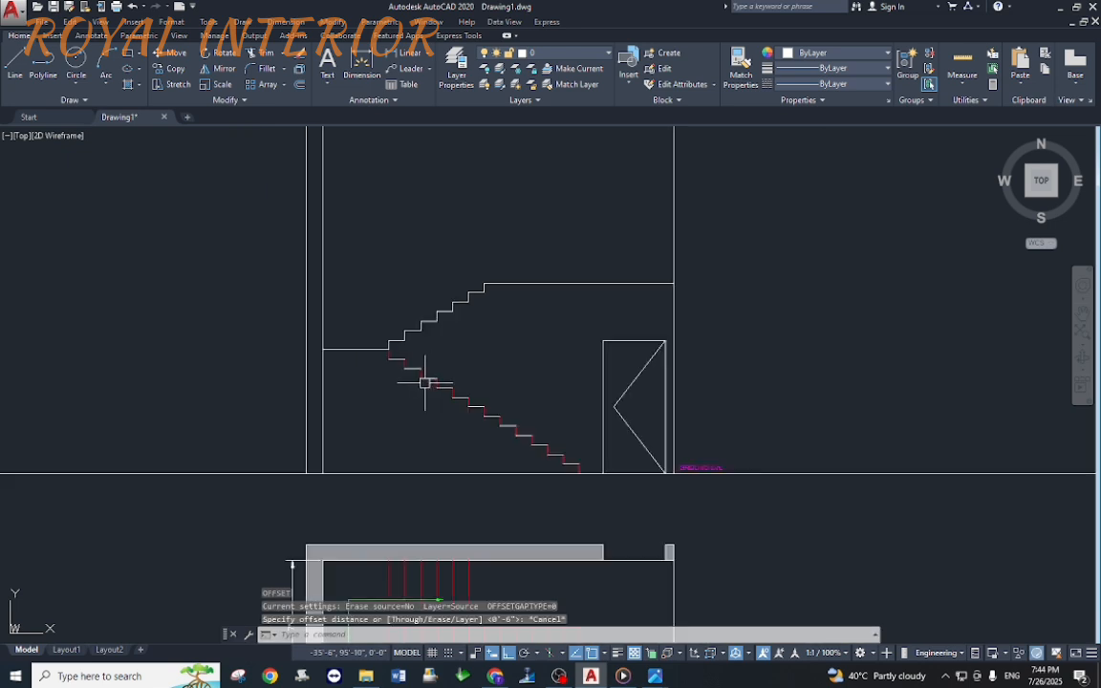
pyautogui.scroll(4, 421, 377)
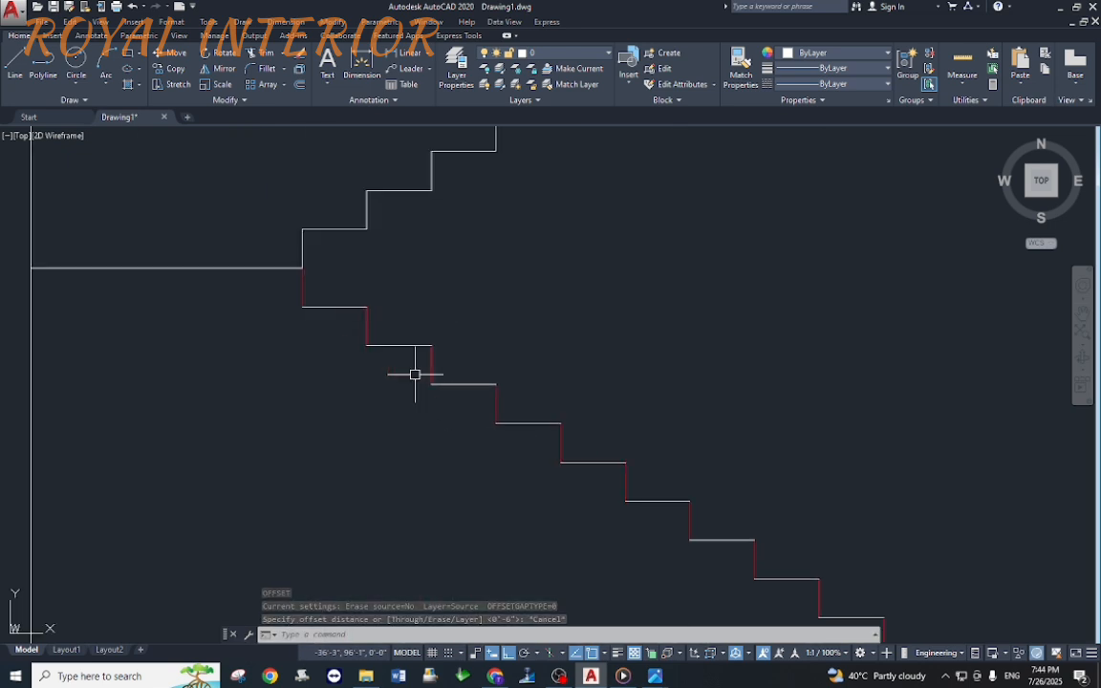
pyautogui.press('l')
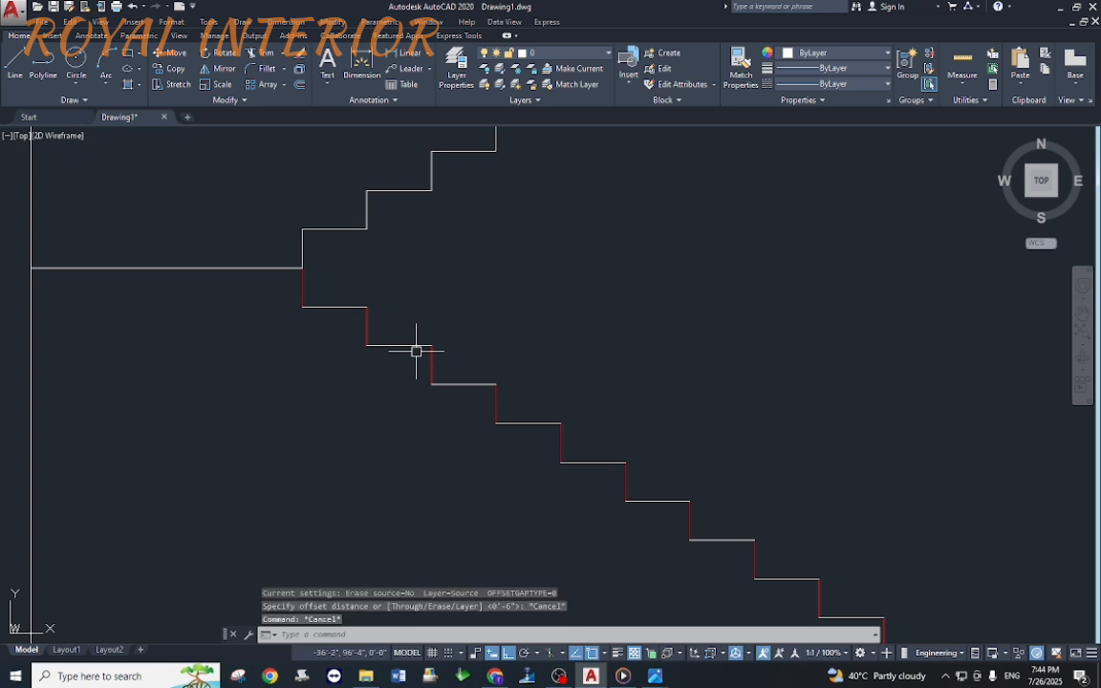
pyautogui.press('Return')
pyautogui.scroll(-4, 301, 307)
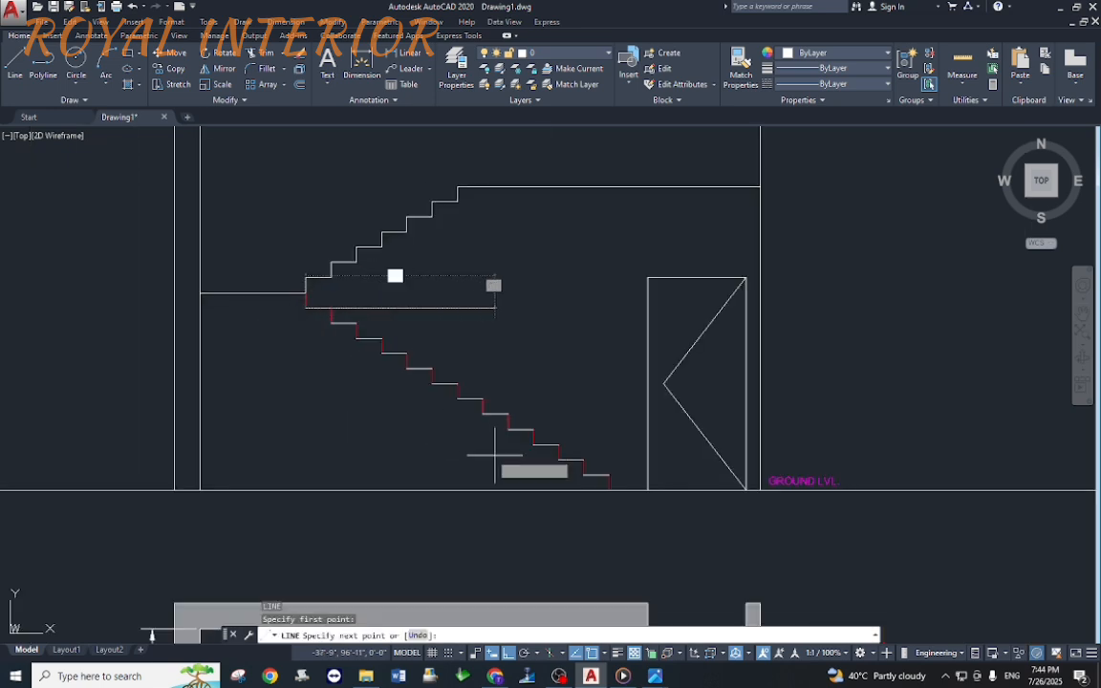
pyautogui.click(583, 475)
pyautogui.scroll(4, 579, 471)
pyautogui.press('Escape')
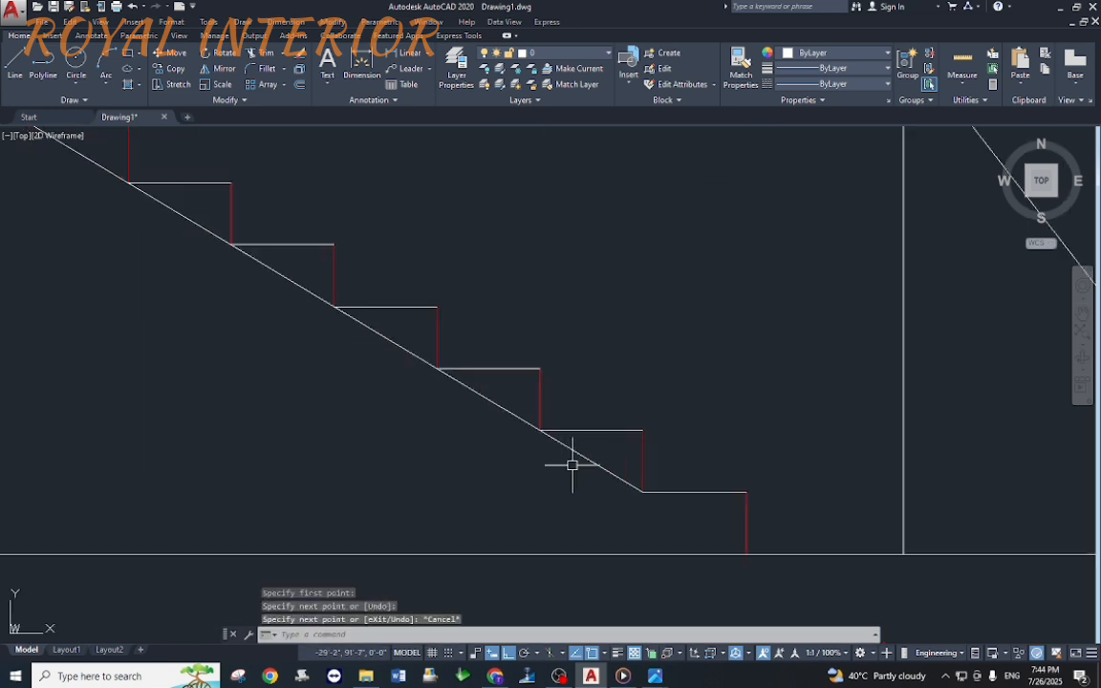
# Step: Offset the lower flight's sloped line 4 inches downward to form its underside
pyautogui.press('Return')
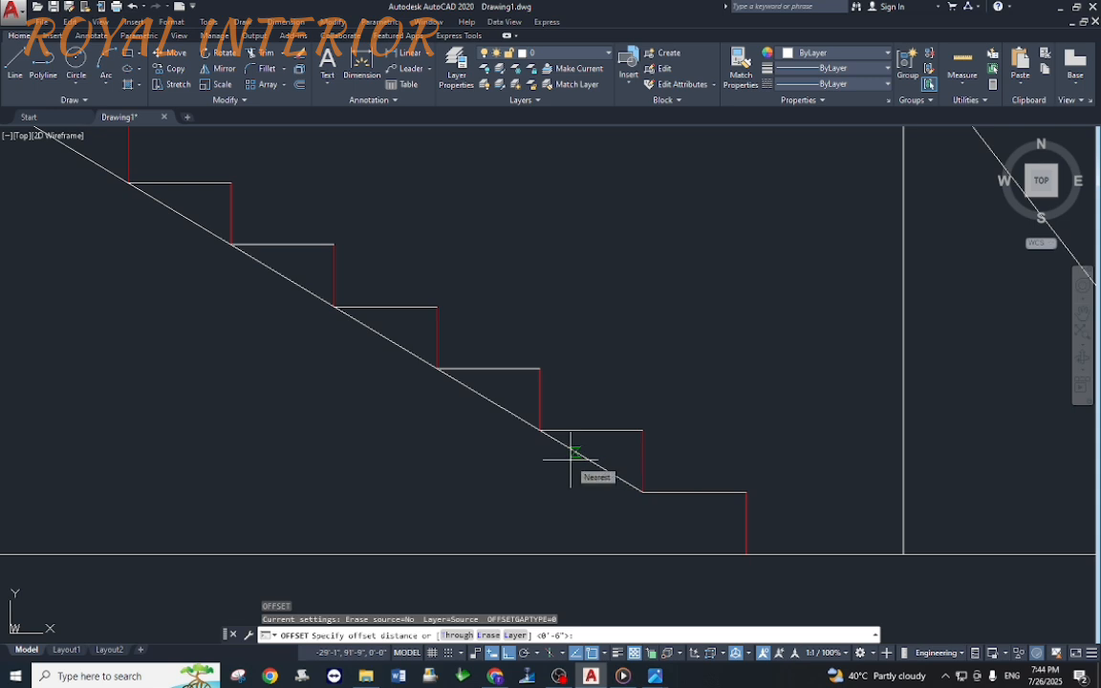
pyautogui.write('0')
pyautogui.press('Return')
pyautogui.write('4')
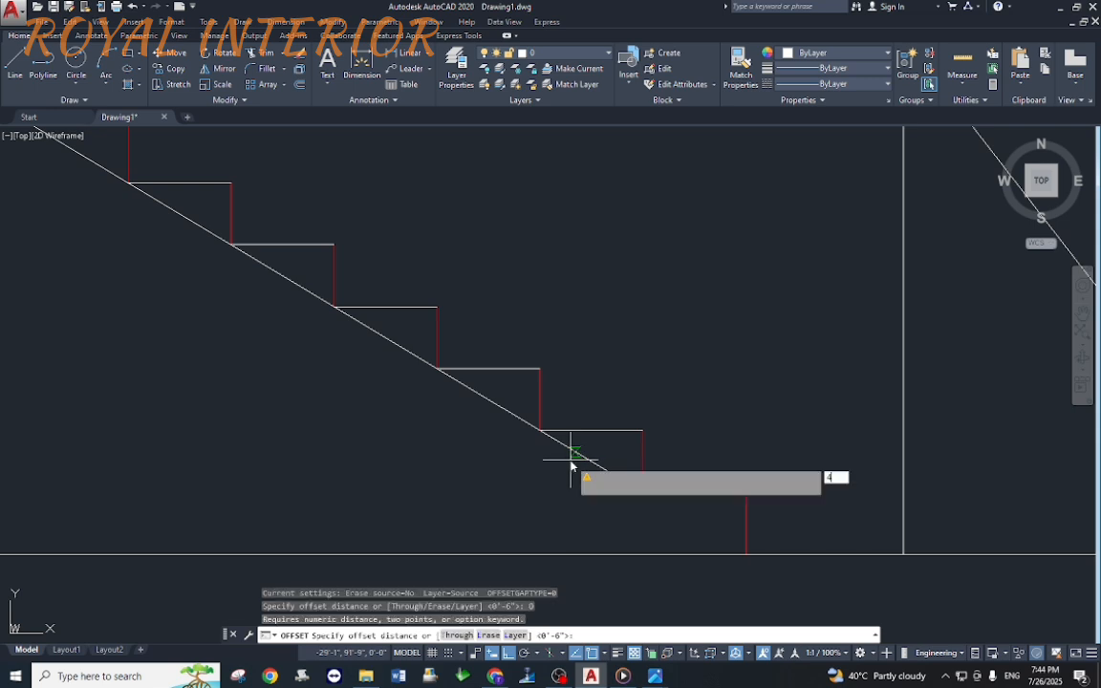
pyautogui.press('Return')
pyautogui.click(573, 450)
pyautogui.click(572, 468)
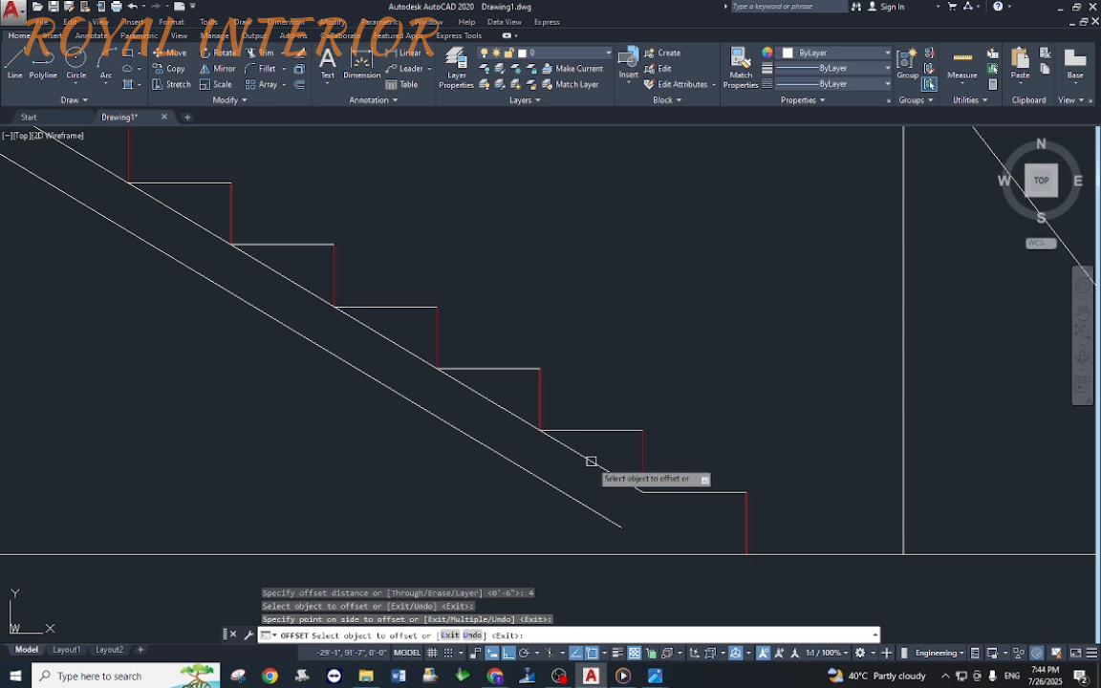
# Step: Erase the original sloped line that touches the lower flight's step corners
pyautogui.press('Escape')
pyautogui.click(591, 460)
pyautogui.press('Escape')
pyautogui.click(594, 458)
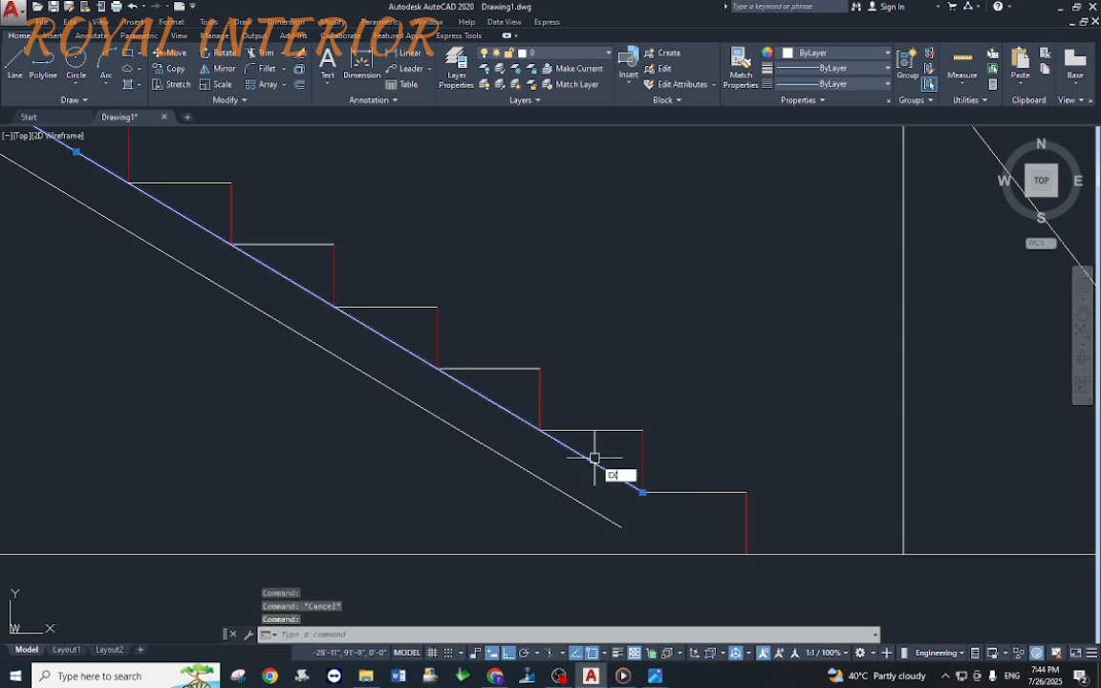
pyautogui.write('e')
pyautogui.press('Return')
pyautogui.press('Escape')
# Step: Try to extend the sloped underside line of the lower flight to the ground line
pyautogui.scroll(-2, 527, 457)
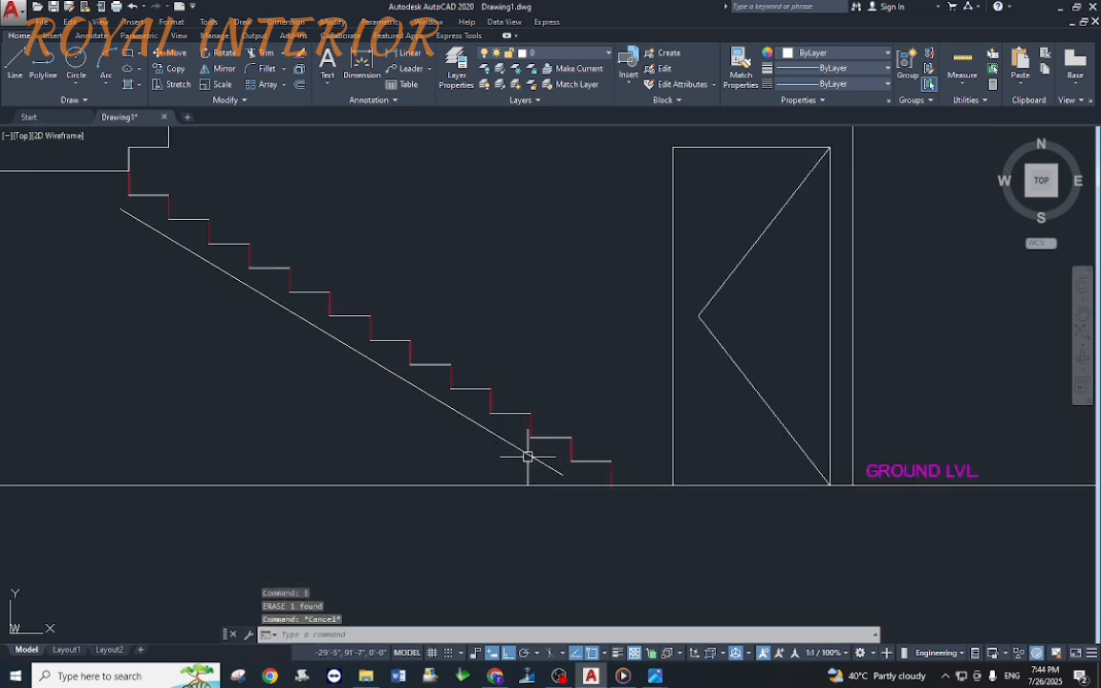
pyautogui.press('Return')
pyautogui.press('Return')
pyautogui.click(552, 464)
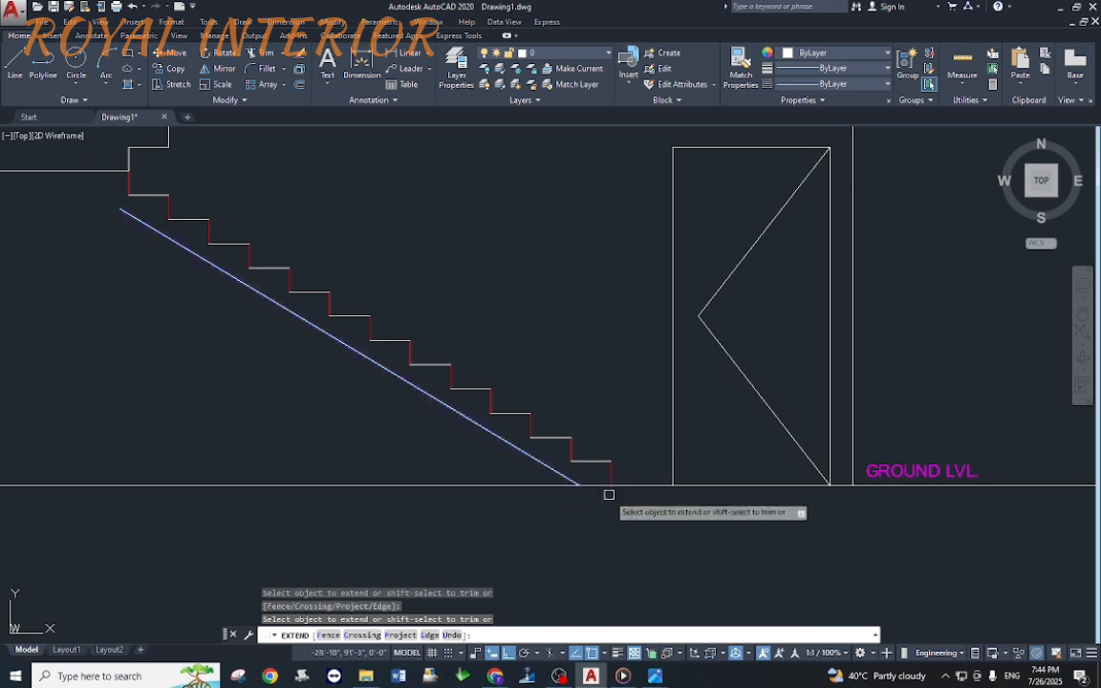
pyautogui.moveTo(565, 476); pyautogui.dragTo(678, 521, button='middle')
pyautogui.moveTo(206, 246); pyautogui.dragTo(363, 305, button='middle')
pyautogui.write('l')
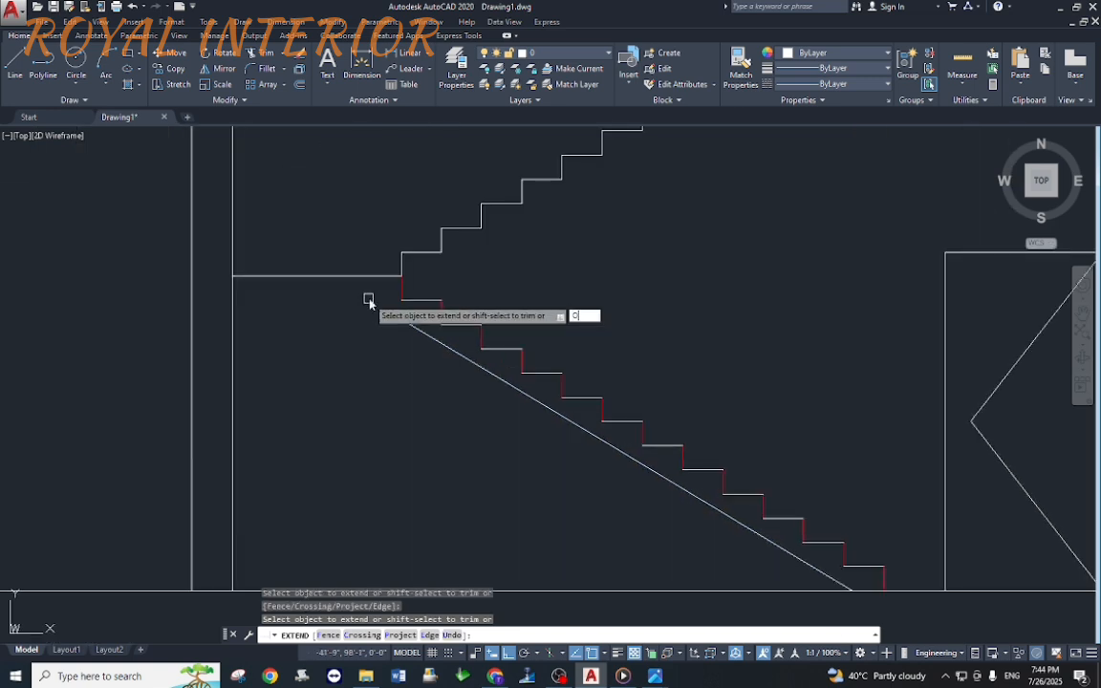
pyautogui.press('Return')
pyautogui.click(351, 278)
pyautogui.click(350, 303)
pyautogui.press('Escape')
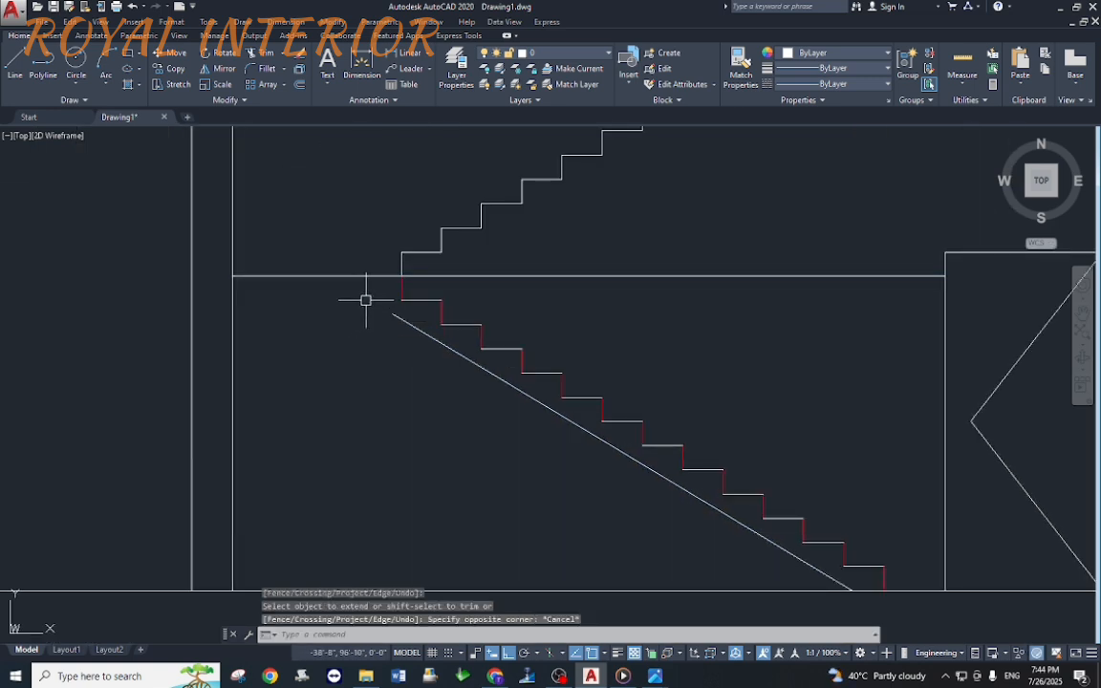
pyautogui.hotkey('ctrl', 'z')
# Step: Offset the landing line 4 inches downward
pyautogui.write('o')
pyautogui.press('Return')
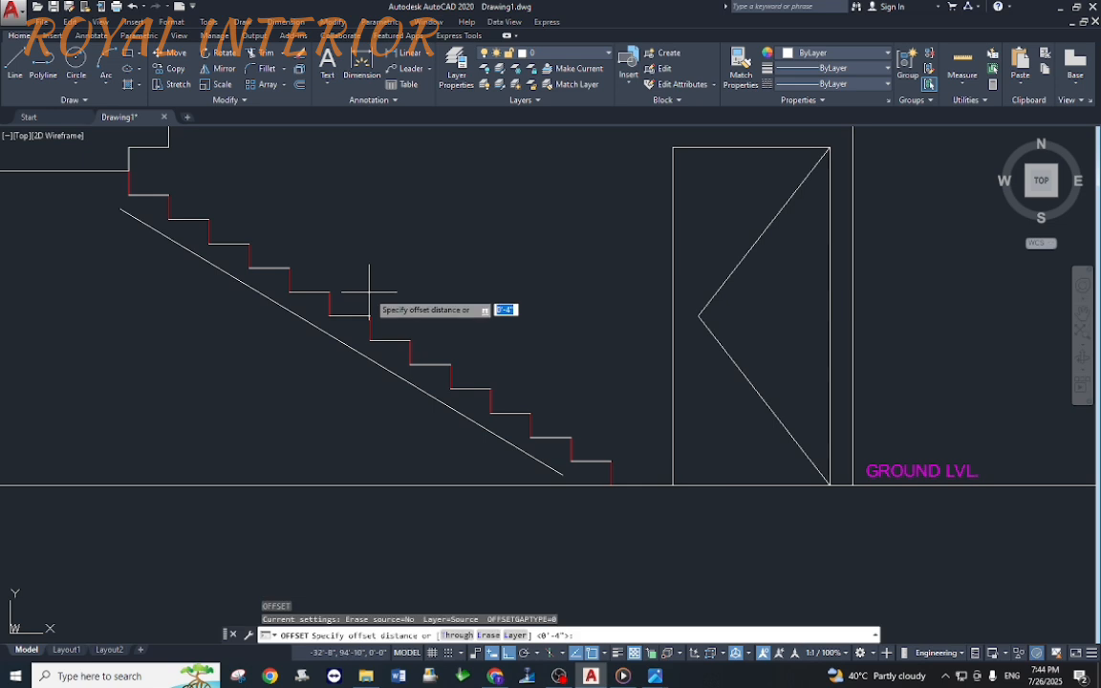
pyautogui.write('4')
pyautogui.press('Return')
pyautogui.scroll(-3, 421, 320)
pyautogui.scroll(2, 268, 272)
pyautogui.click(256, 258)
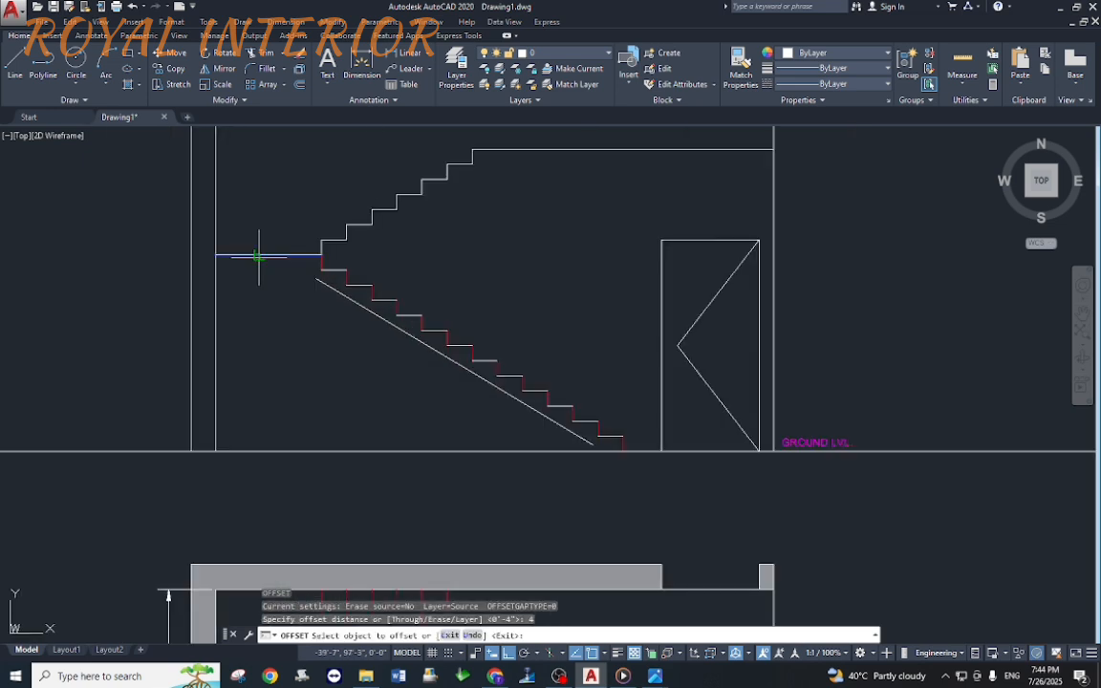
pyautogui.click(279, 276)
# Step: Extend the lower flight's underside line up to the landing's lower line and trim the excess so both meet at a corner
pyautogui.scroll(3, 280, 274)
pyautogui.press('Escape')
pyautogui.write('ex')
pyautogui.press('Return')
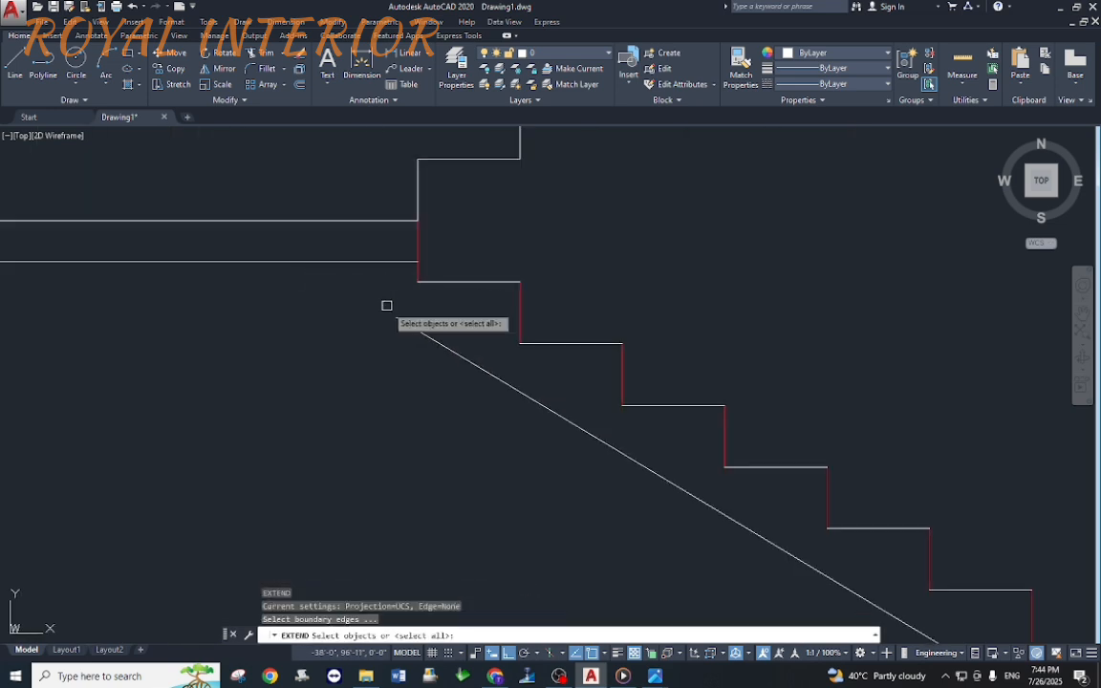
pyautogui.press('Return')
pyautogui.press('Escape')
pyautogui.write('TR')
pyautogui.press('Return')
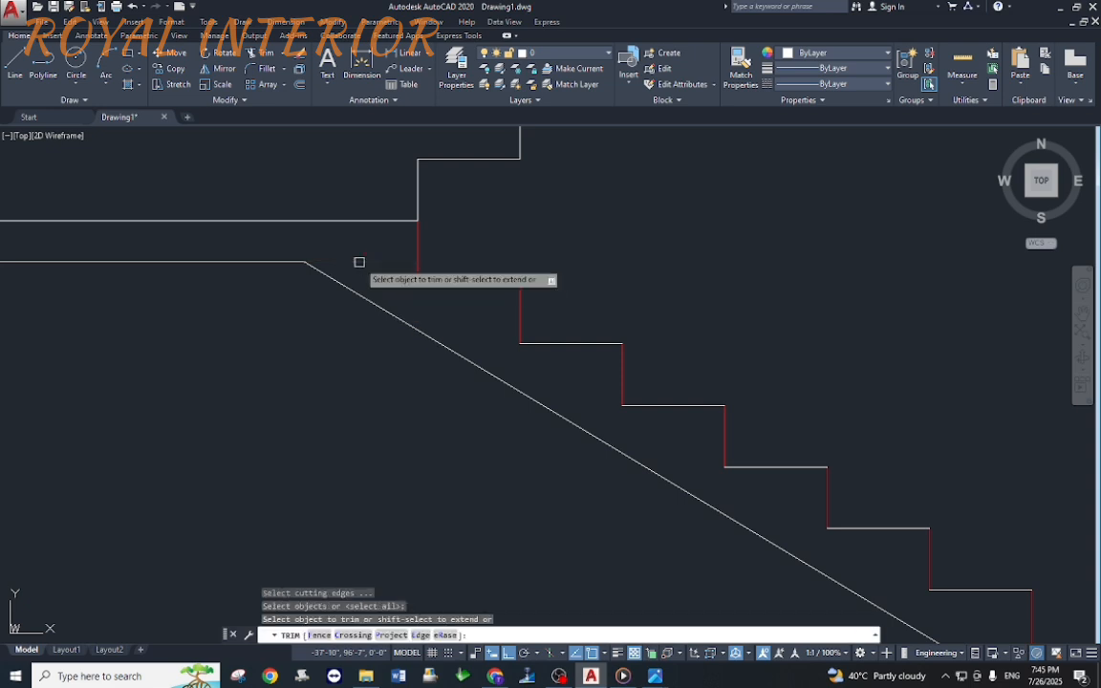
# Step: Draw a sloped line through the upper flight's inner step corners, from the first tread to the riser below the upper floor
pyautogui.scroll(-3, 430, 363)
pyautogui.moveTo(430, 363); pyautogui.dragTo(430, 446, button='middle')
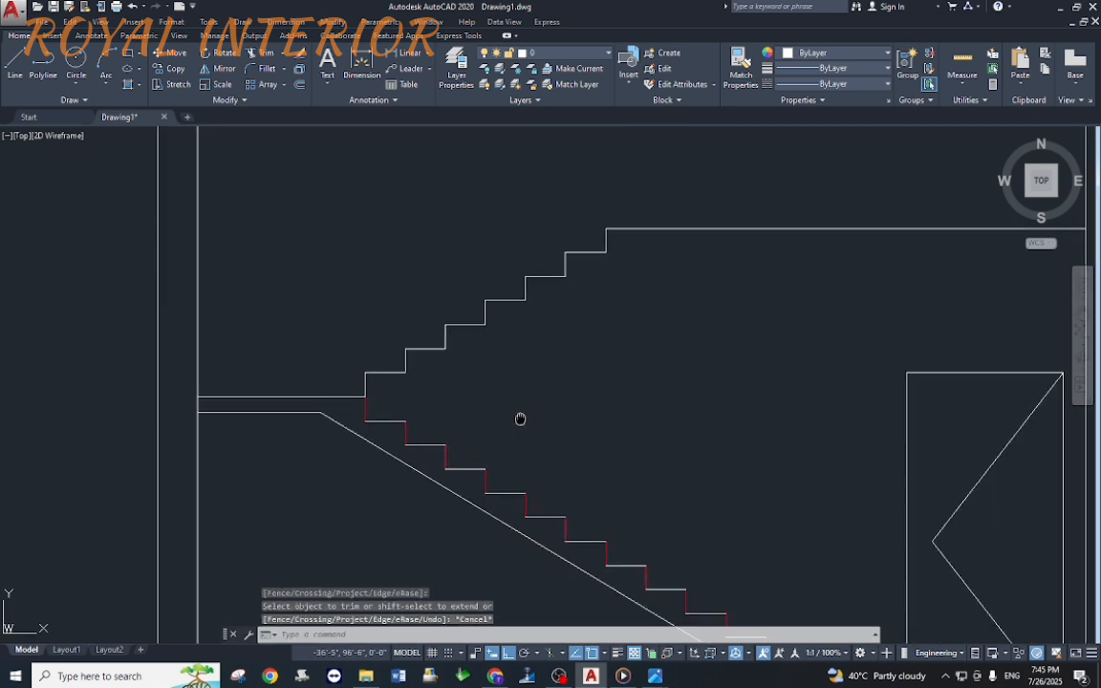
pyautogui.moveTo(434, 398); pyautogui.dragTo(364, 394, button='middle')
pyautogui.write('L')
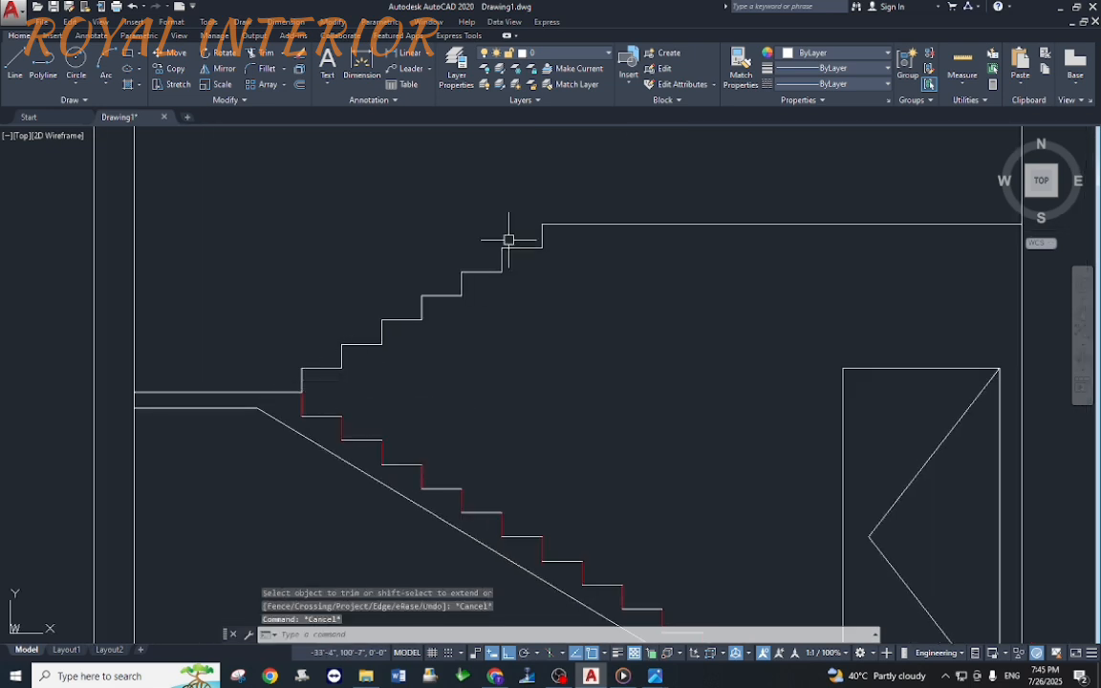
pyautogui.press('Return')
pyautogui.click(341, 367)
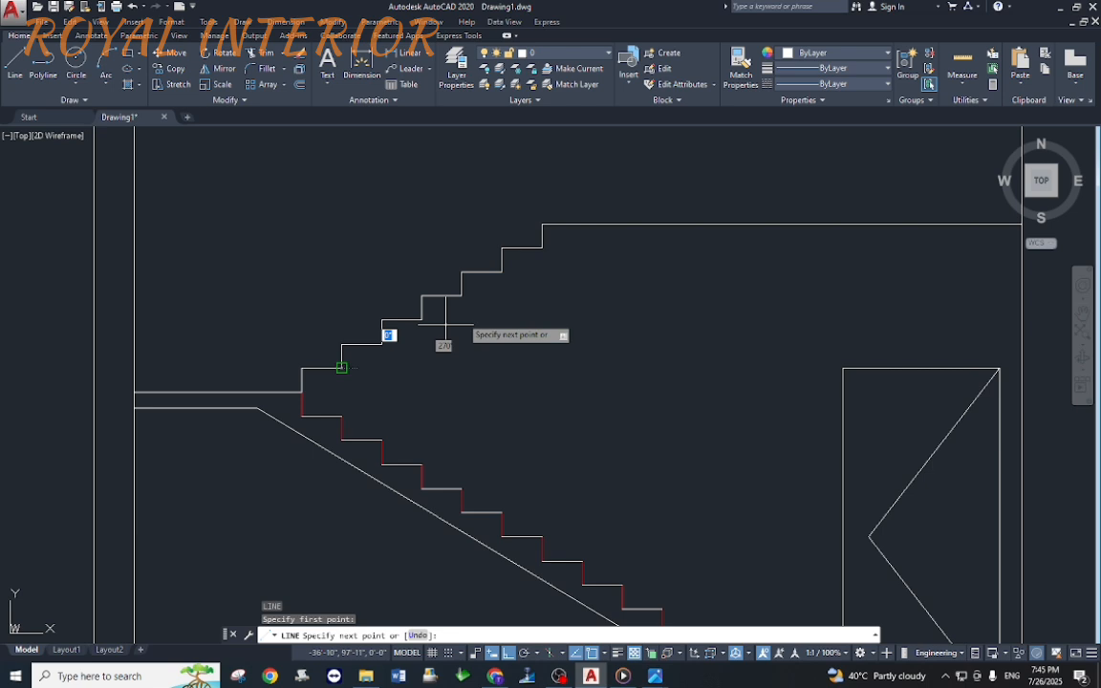
pyautogui.click(540, 249)
pyautogui.press('Escape')
# Step: Offset the upper flight's sloped line 4 inches downward and erase the original line touching the steps
pyautogui.write('o')
pyautogui.press('Return')
pyautogui.write('4')
pyautogui.press('Return')
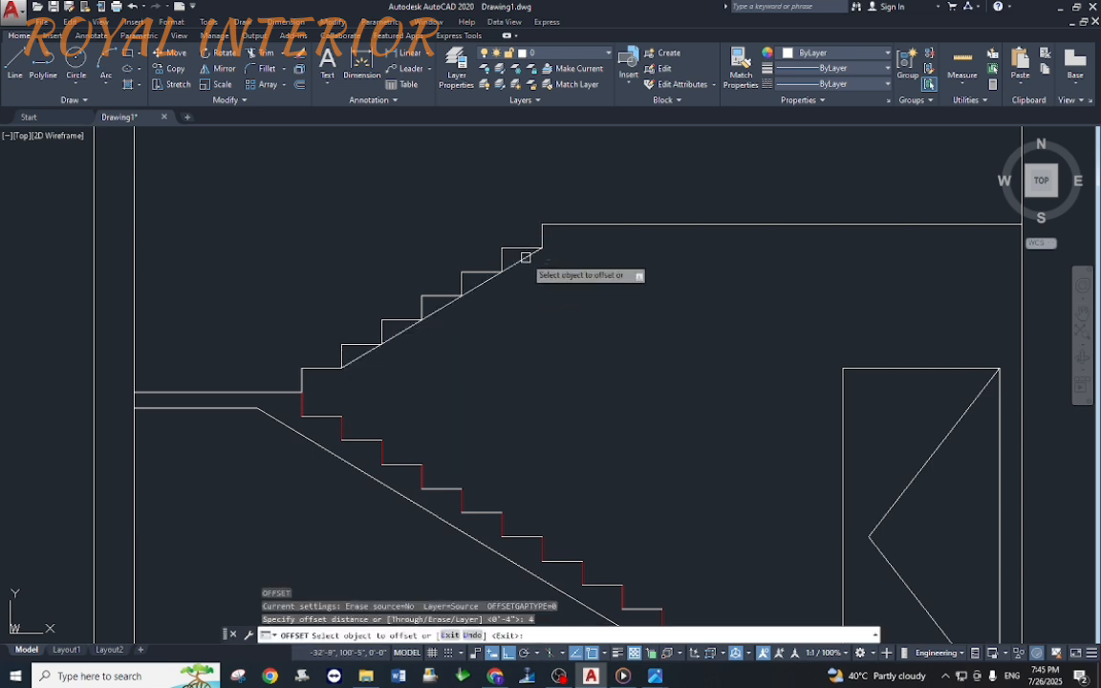
pyautogui.click(517, 262)
pyautogui.click(541, 292)
pyautogui.press('Escape')
pyautogui.click(521, 259)
pyautogui.press('Delete')
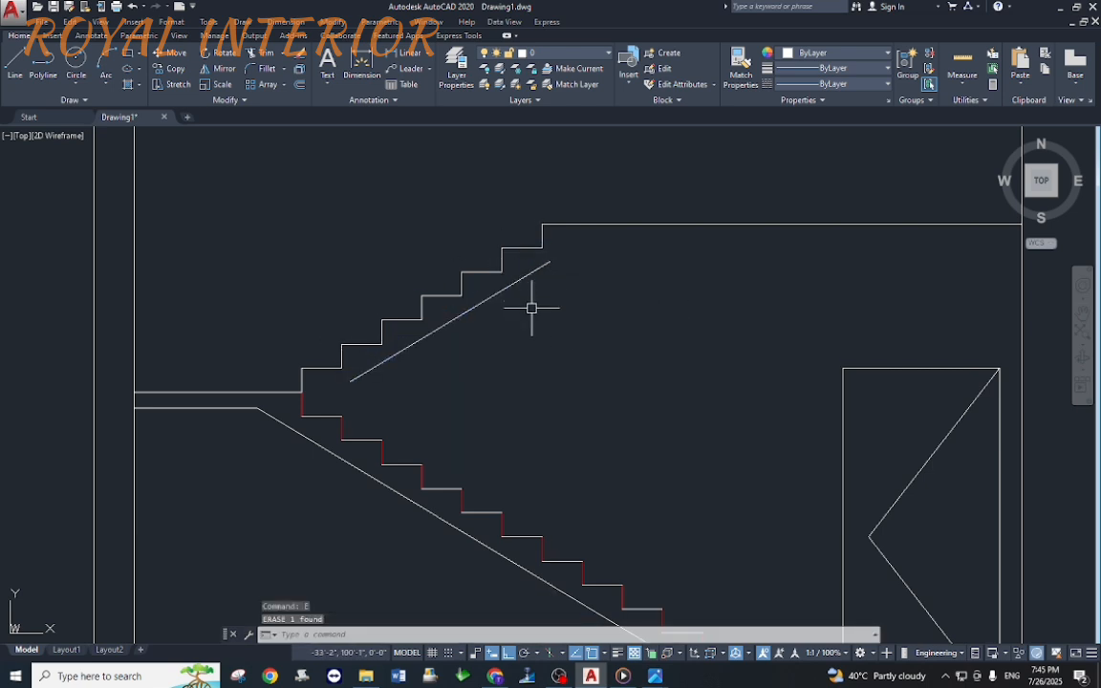
# Step: Extend the lower end of the upper flight's underside line to the lower flight's top riser
pyautogui.write('ex')
pyautogui.press('Return')
pyautogui.press('Return')
pyautogui.click(361, 371)
pyautogui.press('Escape')
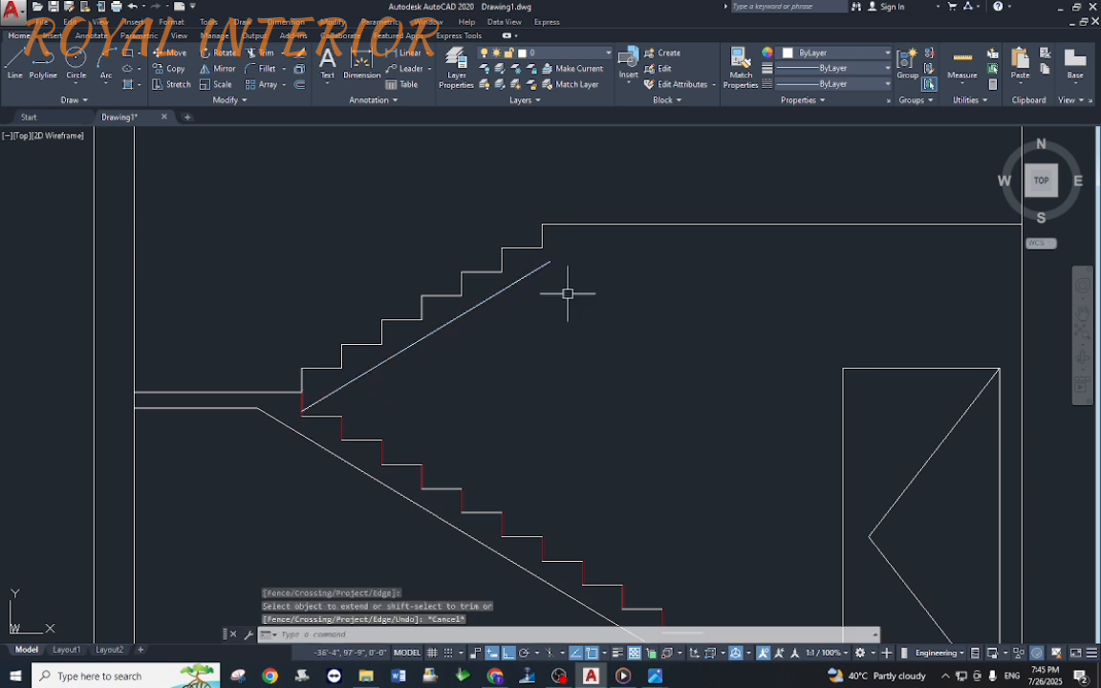
# Step: Offset the upper floor line 4 inches downward
pyautogui.write('o')
pyautogui.press('Return')
pyautogui.press('Return')
pyautogui.click(710, 226)
pyautogui.click(624, 253)
pyautogui.press('Escape')
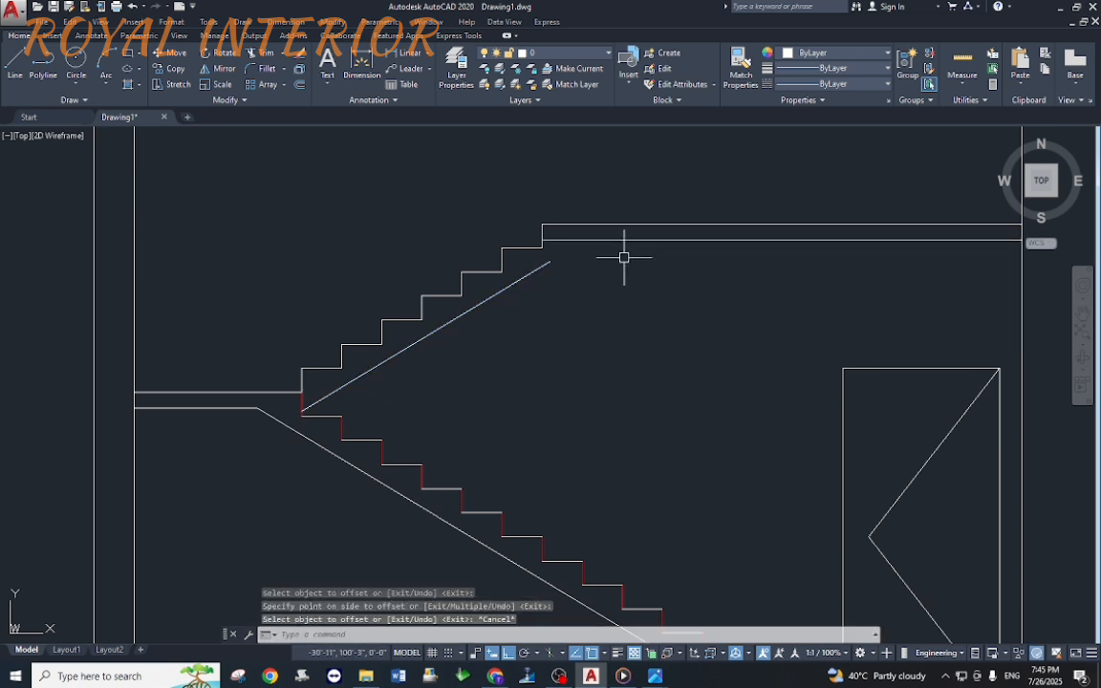
# Step: Try to fillet the upper flight's underside line with the floor's offset line, and delete that offset line
pyautogui.write('f')
pyautogui.press('Return')
pyautogui.click(538, 268)
pyautogui.press('Escape')
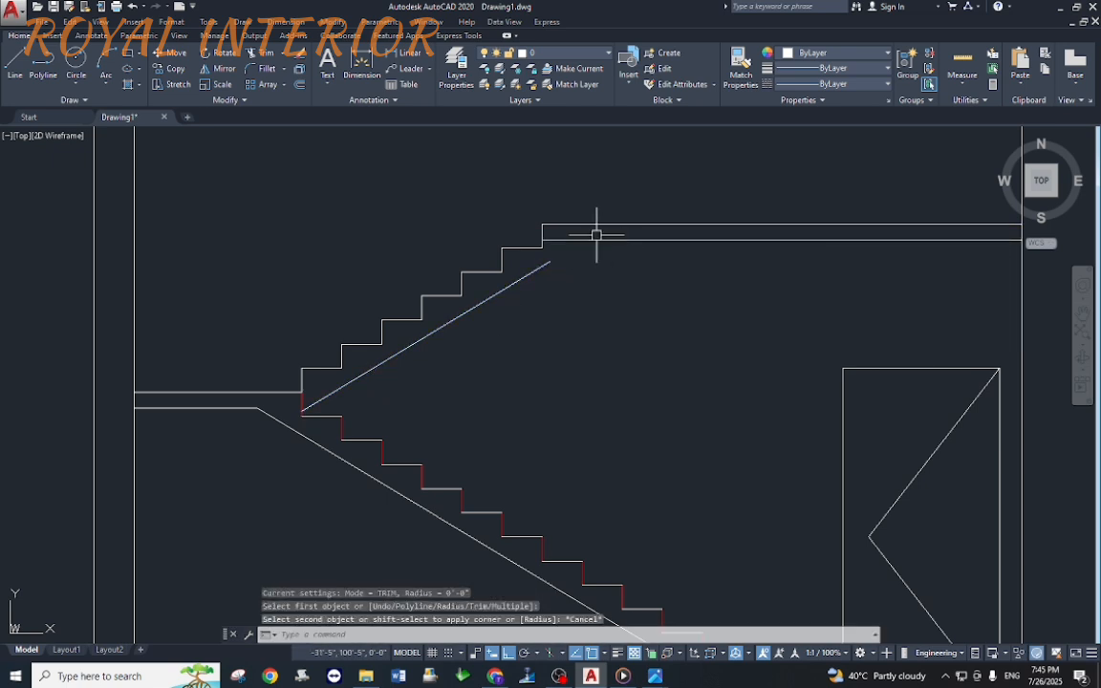
pyautogui.click(593, 240)
pyautogui.press('Delete')
# Step: Offset the upper floor line downward by one riser height, level with the upper flight's top tread
pyautogui.write('o')
pyautogui.press('Return')
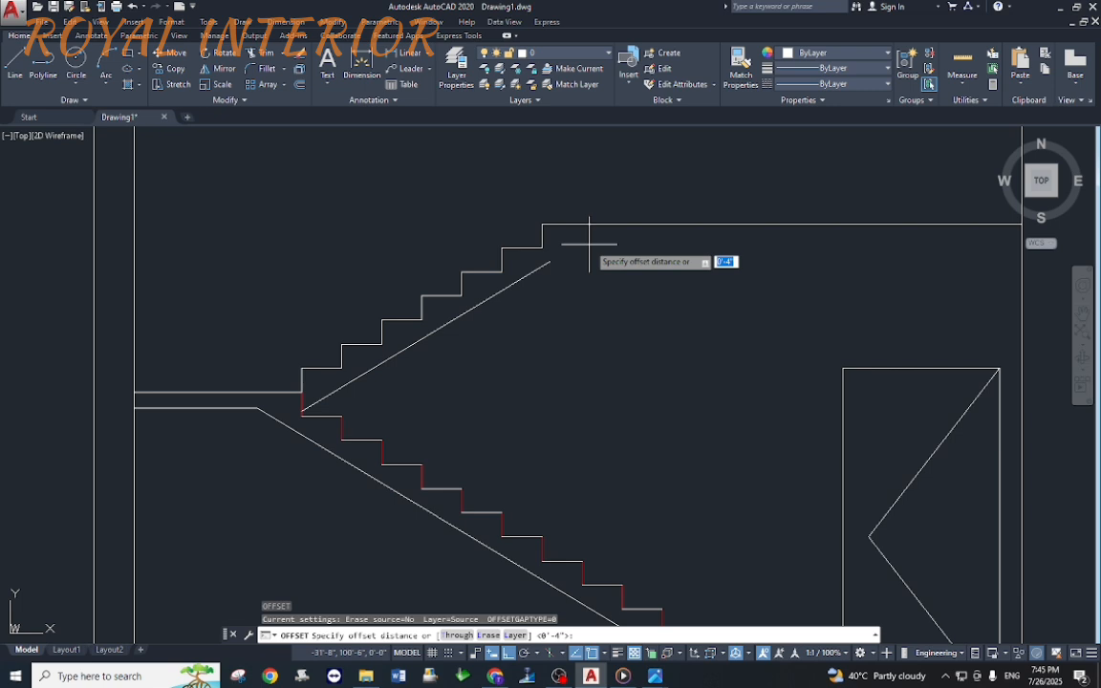
pyautogui.press('Return')
pyautogui.click(585, 226)
pyautogui.click(582, 250)
pyautogui.press('Escape')
# Step: Fillet the upper flight's underside line with the upper floor's lower line at zero radius
pyautogui.write('f')
pyautogui.press('Return')
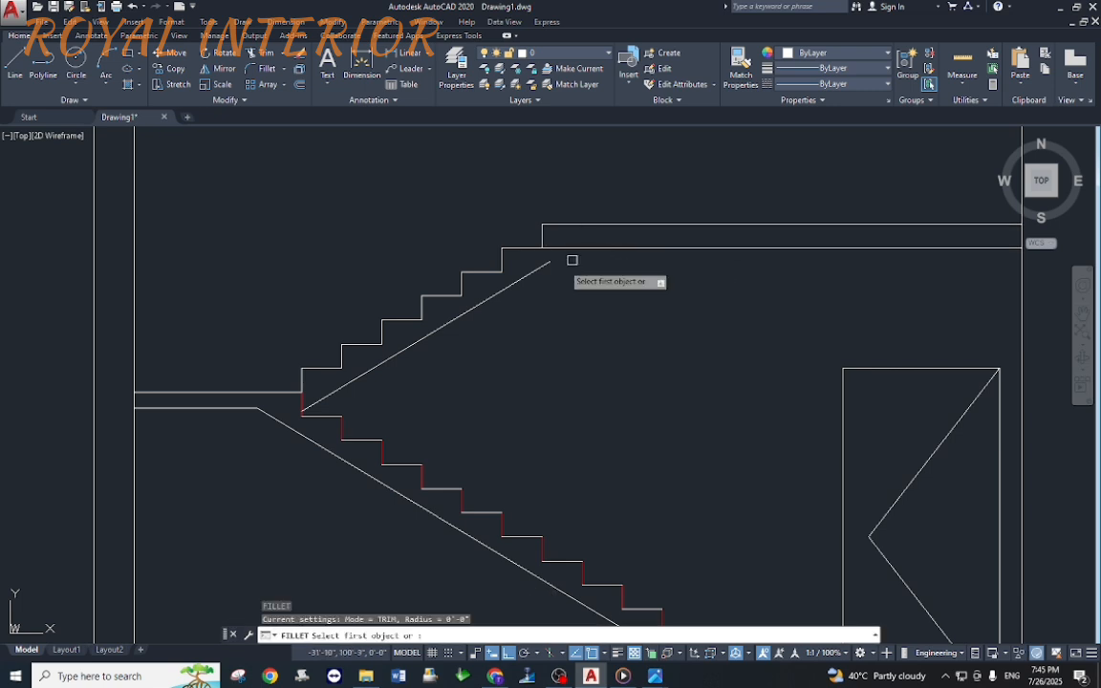
pyautogui.click(560, 265)
pyautogui.click(587, 249)
# Step: Change the colour of both flights, the landing and the upper floor lines in the section to red
pyautogui.scroll(-2, 435, 255)
pyautogui.moveTo(348, 314)
pyautogui.mouseDown(button='middle')
pyautogui.moveTo(448, 352)
pyautogui.moveTo(449, 327)
pyautogui.mouseUp(button='middle')
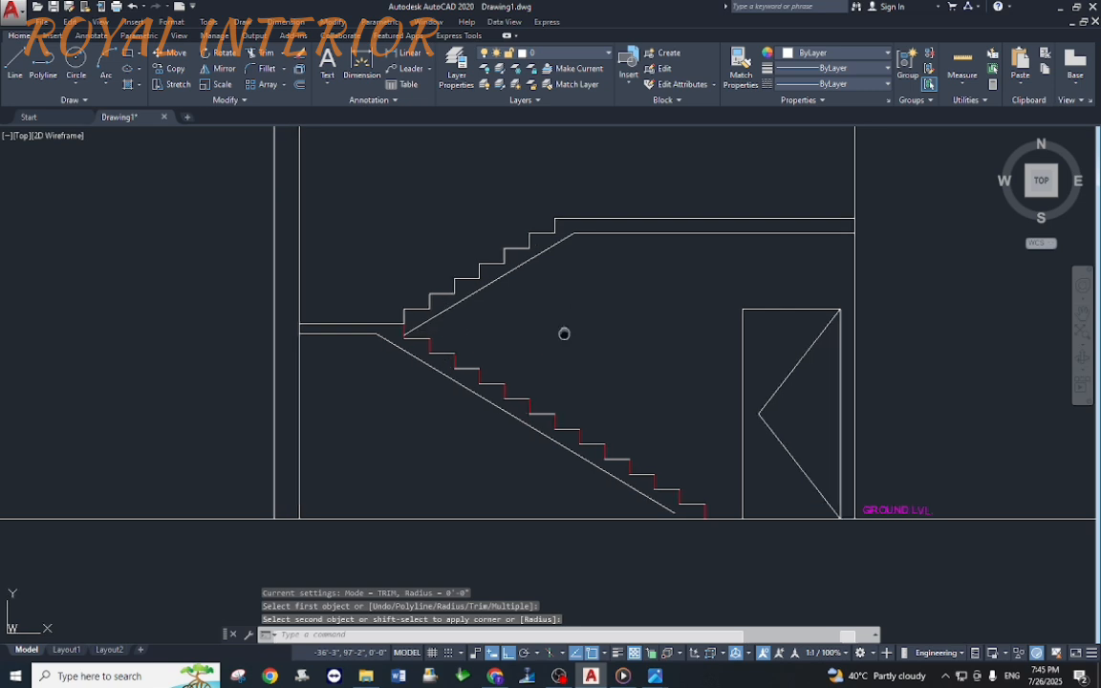
pyautogui.moveTo(564, 333); pyautogui.dragTo(517, 347, button='middle')
pyautogui.scroll(-1, 524, 292)
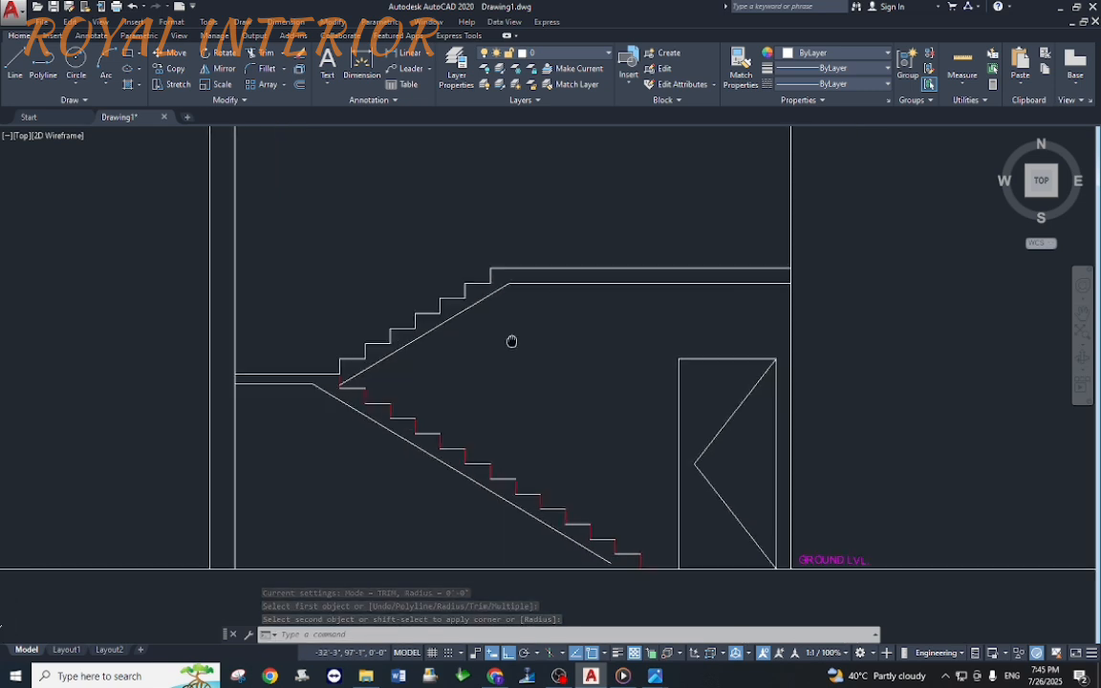
pyautogui.moveTo(551, 298); pyautogui.dragTo(551, 327, button='middle')
pyautogui.scroll(-1, 533, 349)
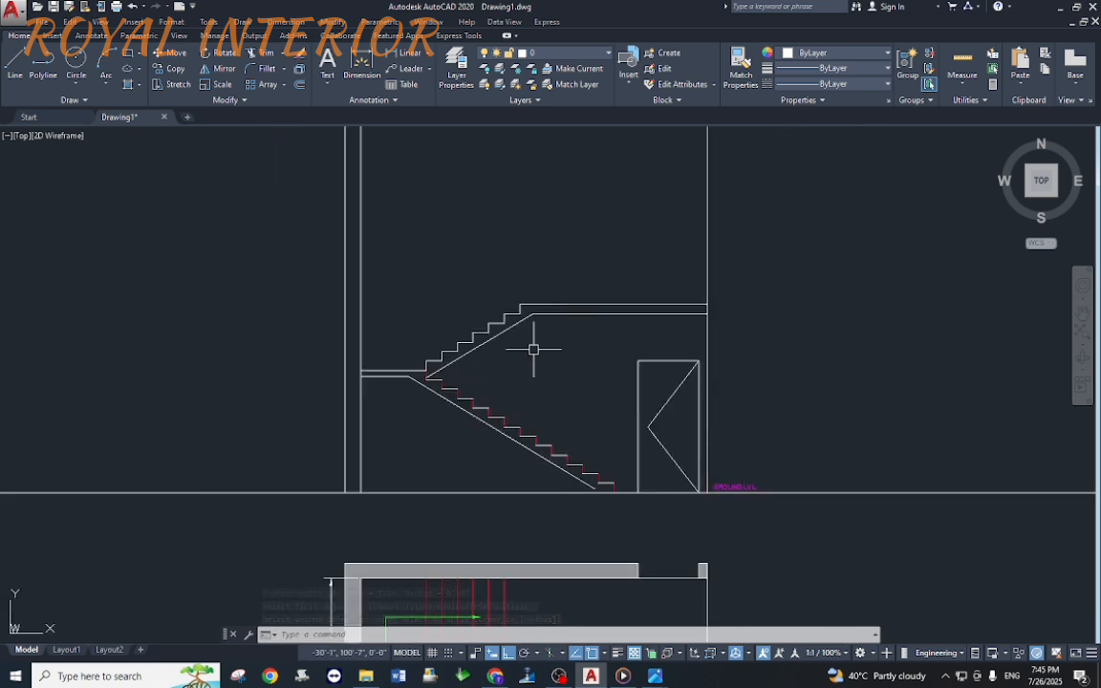
pyautogui.click(621, 275)
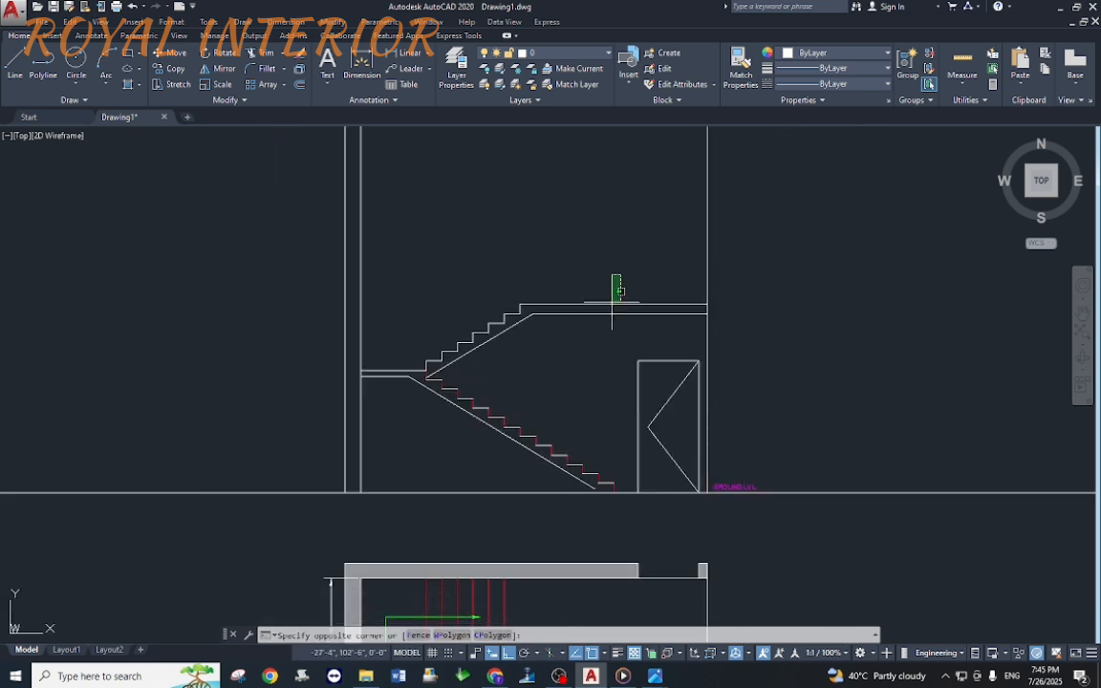
pyautogui.click(401, 485)
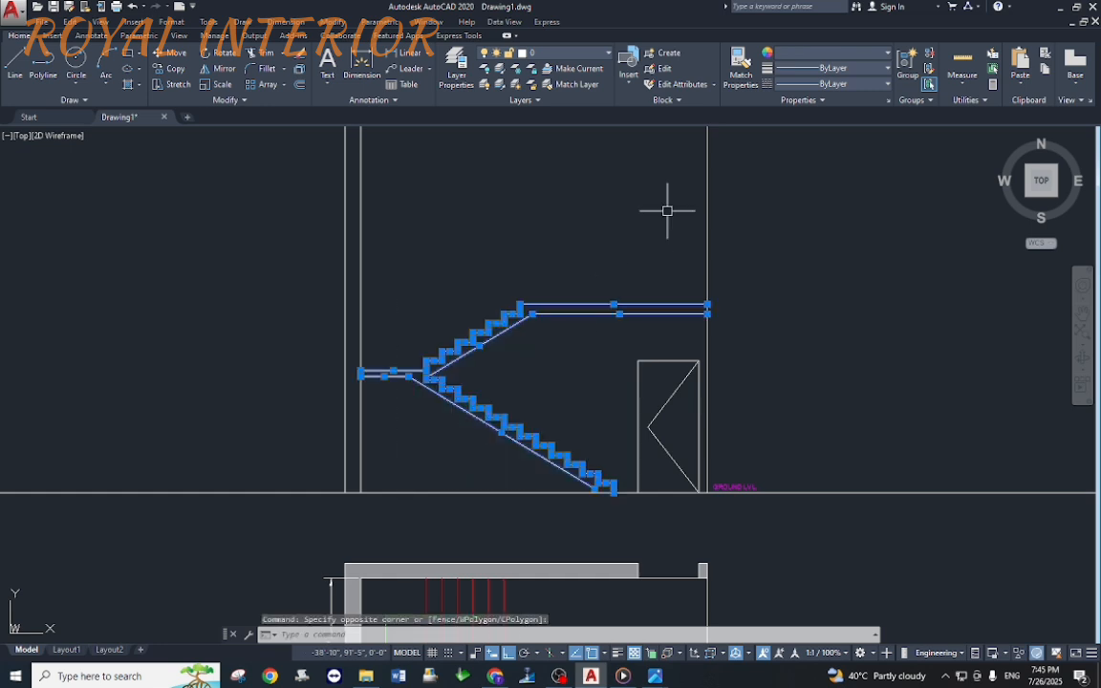
pyautogui.click(801, 64)
pyautogui.click(868, 185)
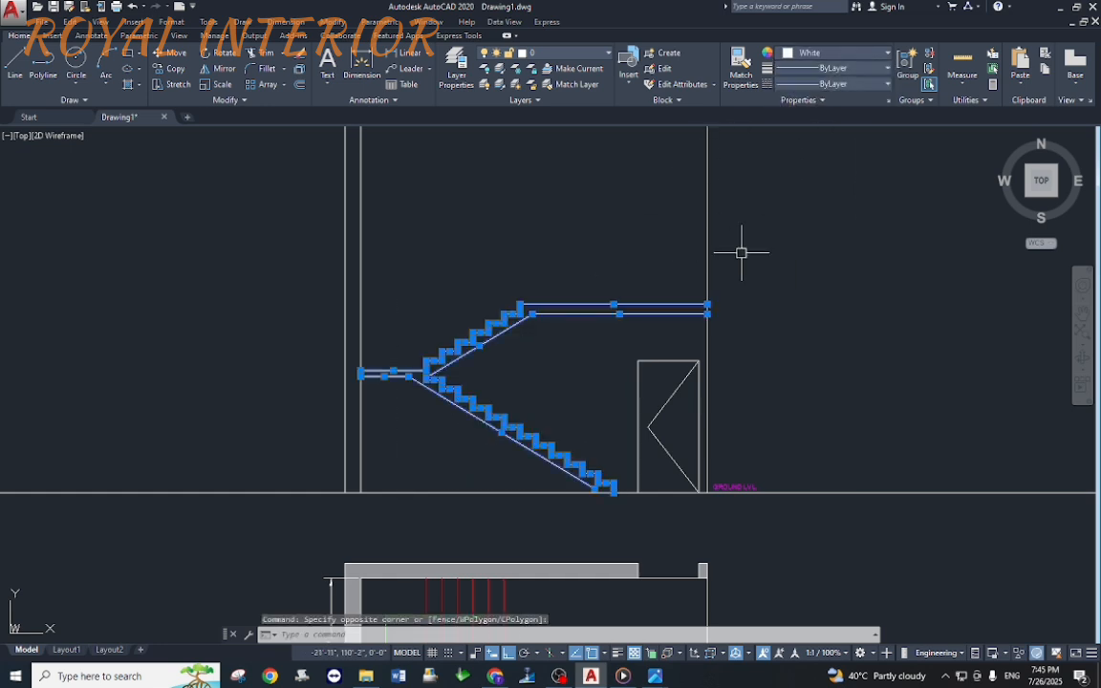
pyautogui.click(803, 53)
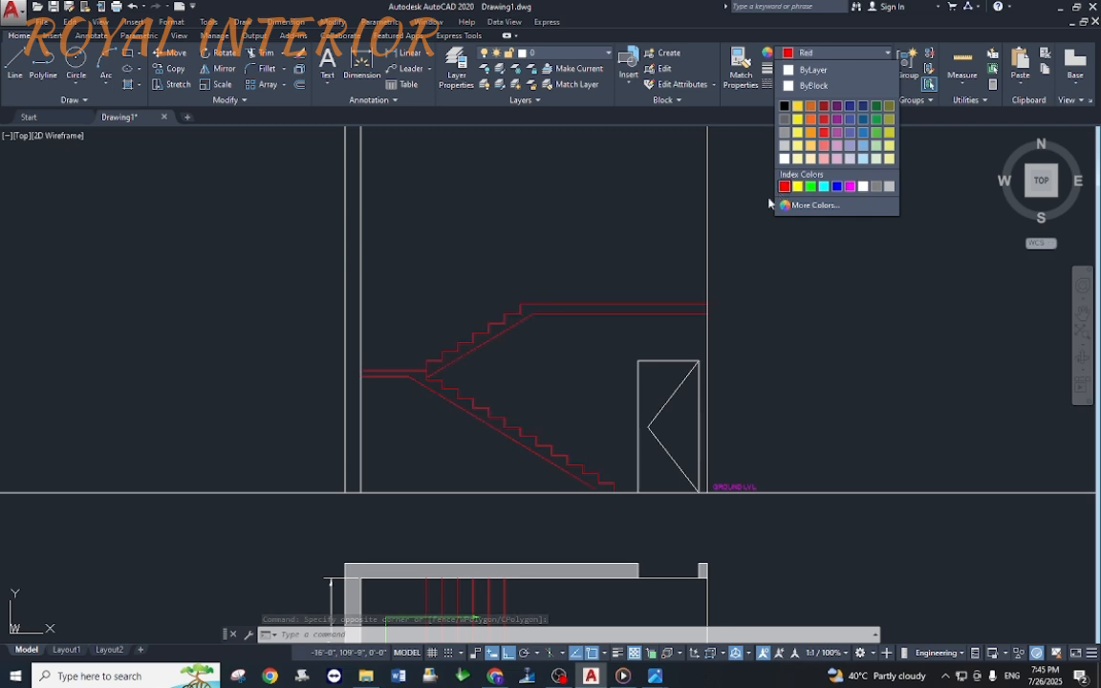
pyautogui.press('Escape')
pyautogui.press('Escape')
pyautogui.moveTo(560, 321); pyautogui.dragTo(528, 331, button='middle')
pyautogui.moveTo(323, 362); pyautogui.dragTo(397, 106, button='middle')
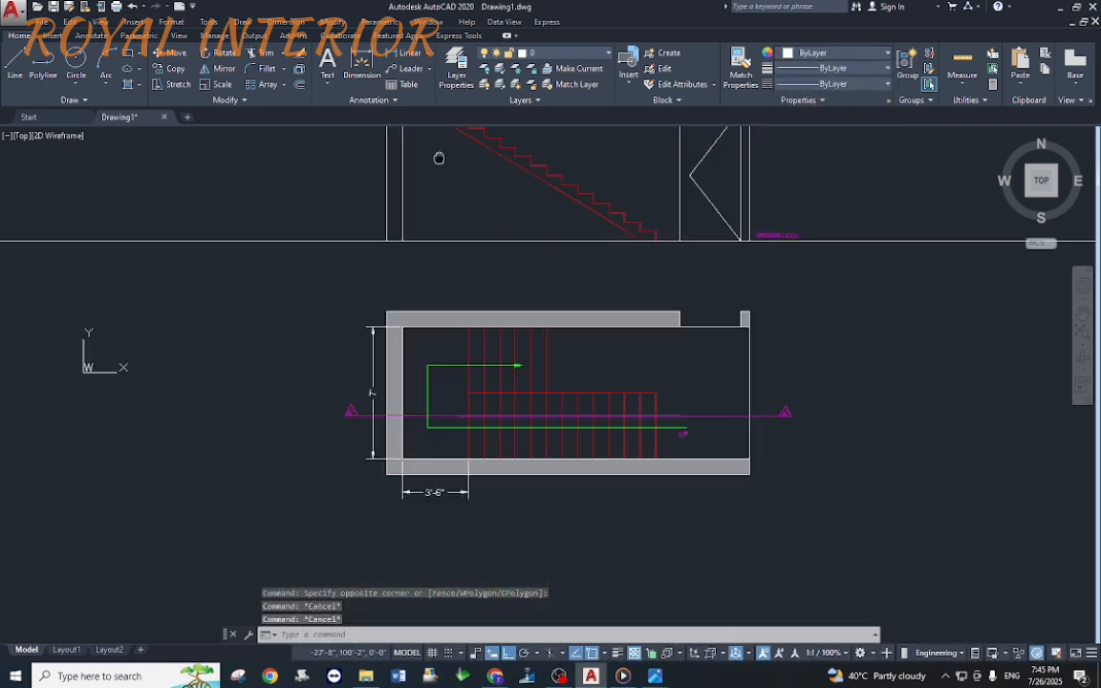
# Step: Offset the landing's top line upward by 24 inches in the section
pyautogui.moveTo(397, 265); pyautogui.dragTo(407, 504, button='middle')
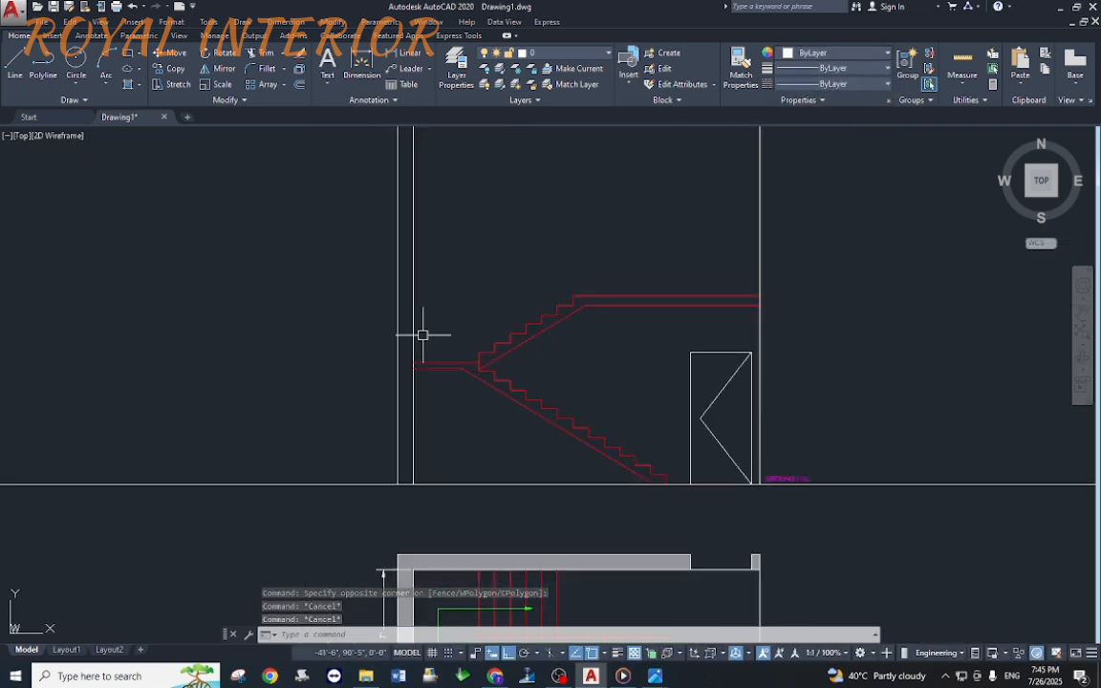
pyautogui.moveTo(423, 293); pyautogui.dragTo(431, 346, button='middle')
pyautogui.write('o')
pyautogui.press('Return')
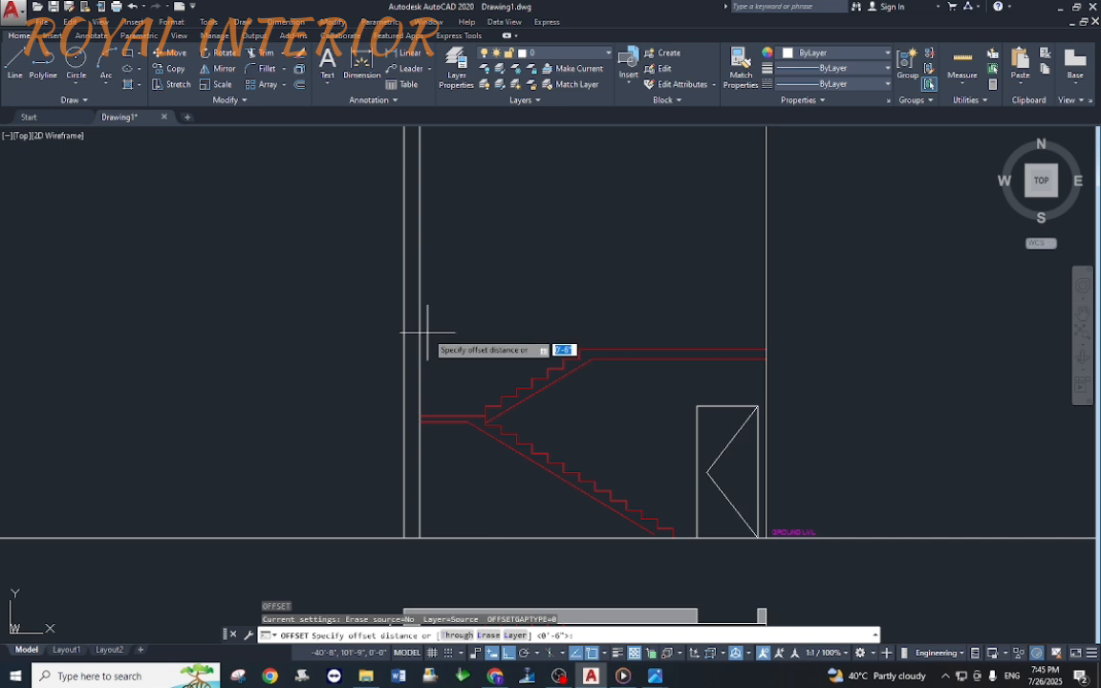
pyautogui.press('Return')
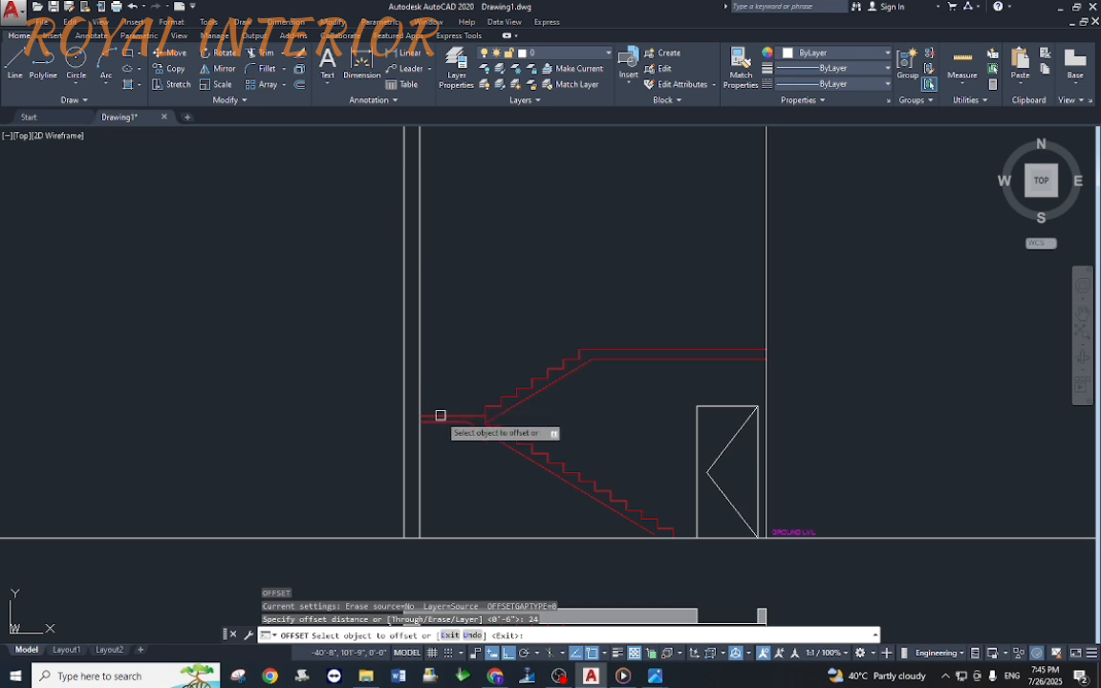
pyautogui.click(441, 416)
pyautogui.click(459, 354)
pyautogui.press('Escape')
# Step: Offset the new line above the landing upward by 4'
pyautogui.write('o')
pyautogui.press('Return')
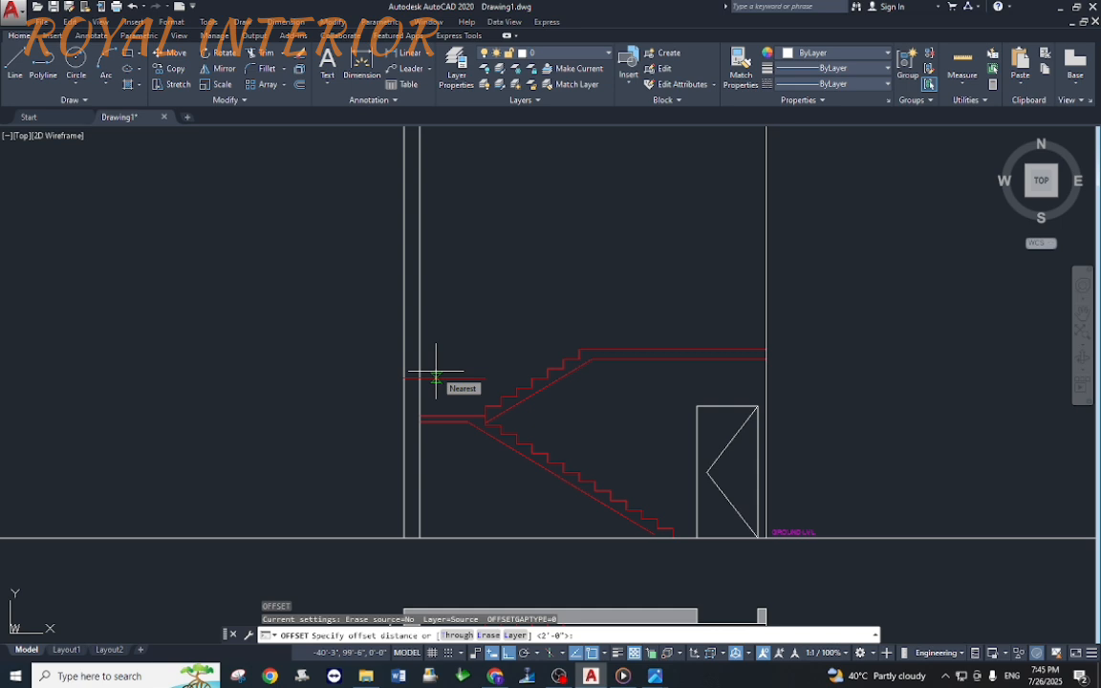
pyautogui.write('6')
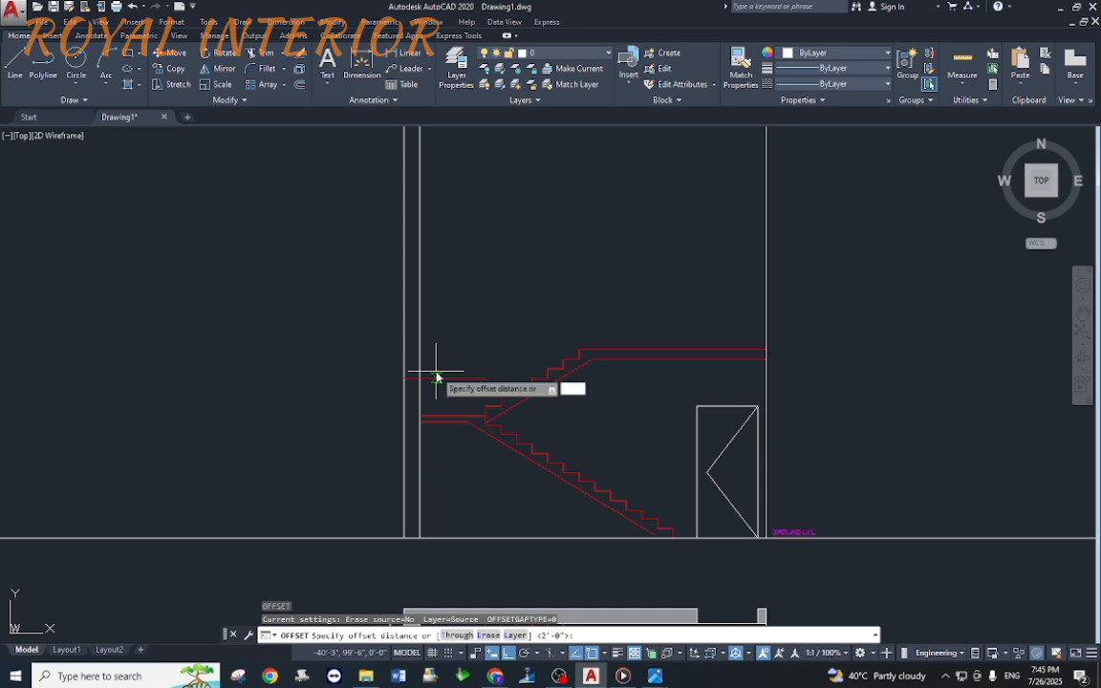
pyautogui.press('Return')
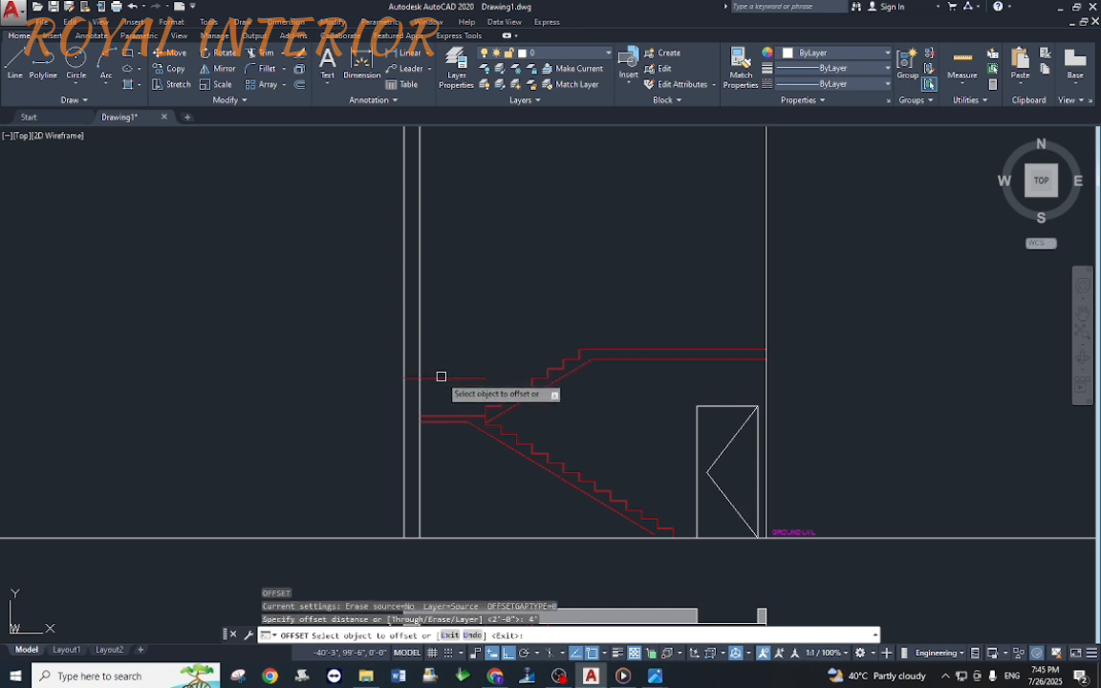
pyautogui.click(439, 379)
pyautogui.click(457, 291)
pyautogui.press('Escape')
# Step: Trim both offset lines above the landing so they remain only within the wall thickness
pyautogui.press('Return')
pyautogui.press('Return')
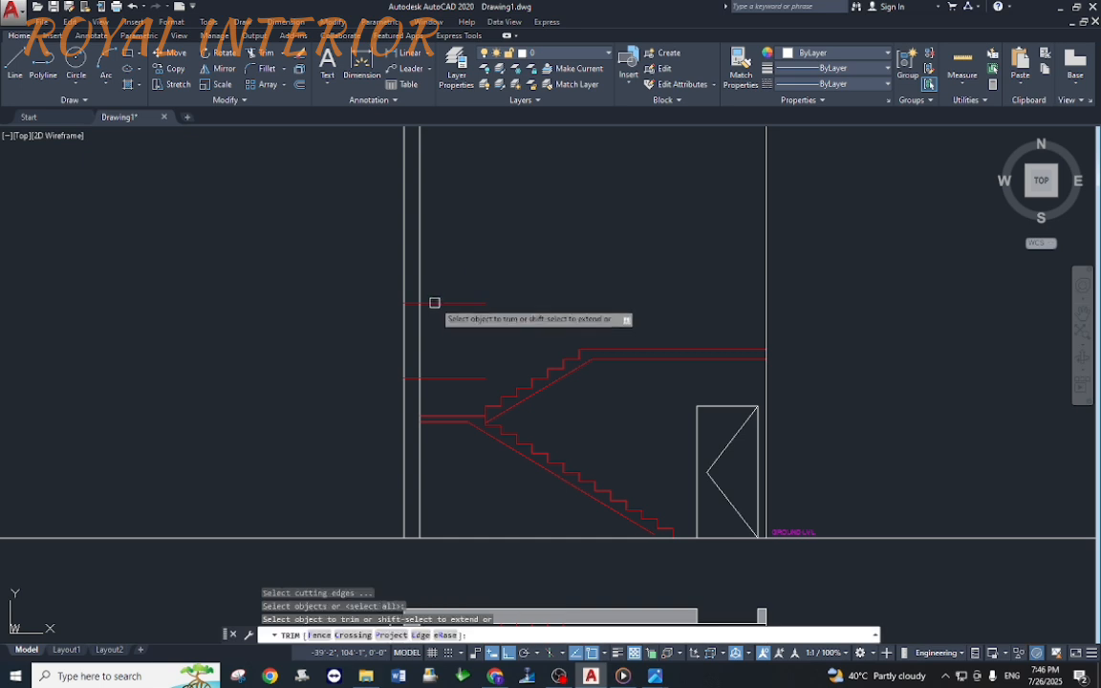
pyautogui.click(436, 304)
pyautogui.click(444, 377)
pyautogui.press('Escape')
# Step: Draw a vertical line between the midpoints of the two short lines in the wall
pyautogui.scroll(2, 444, 363)
pyautogui.press('l')
pyautogui.press('Return')
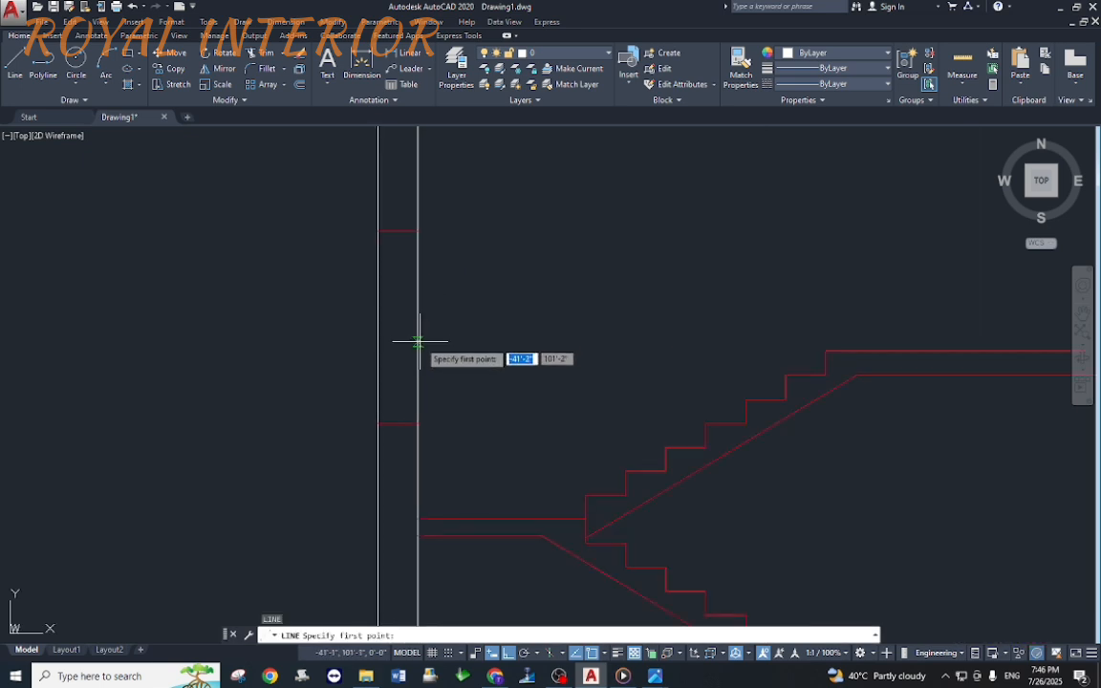
pyautogui.click(397, 231)
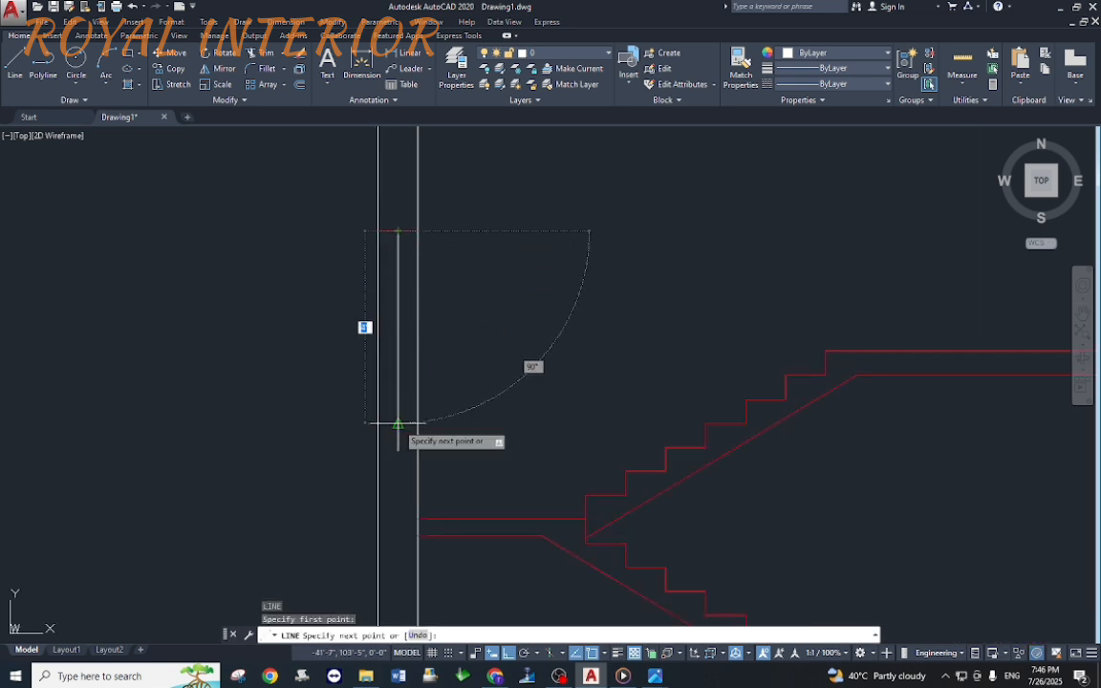
pyautogui.click(393, 423)
pyautogui.press('Escape')
# Step: Offset the window opening's vertical centre line by 1 inch to each side
pyautogui.press('o')
pyautogui.press('Return')
pyautogui.write('1')
pyautogui.press('Return')
pyautogui.scroll(4, 400, 388)
pyautogui.click(398, 382)
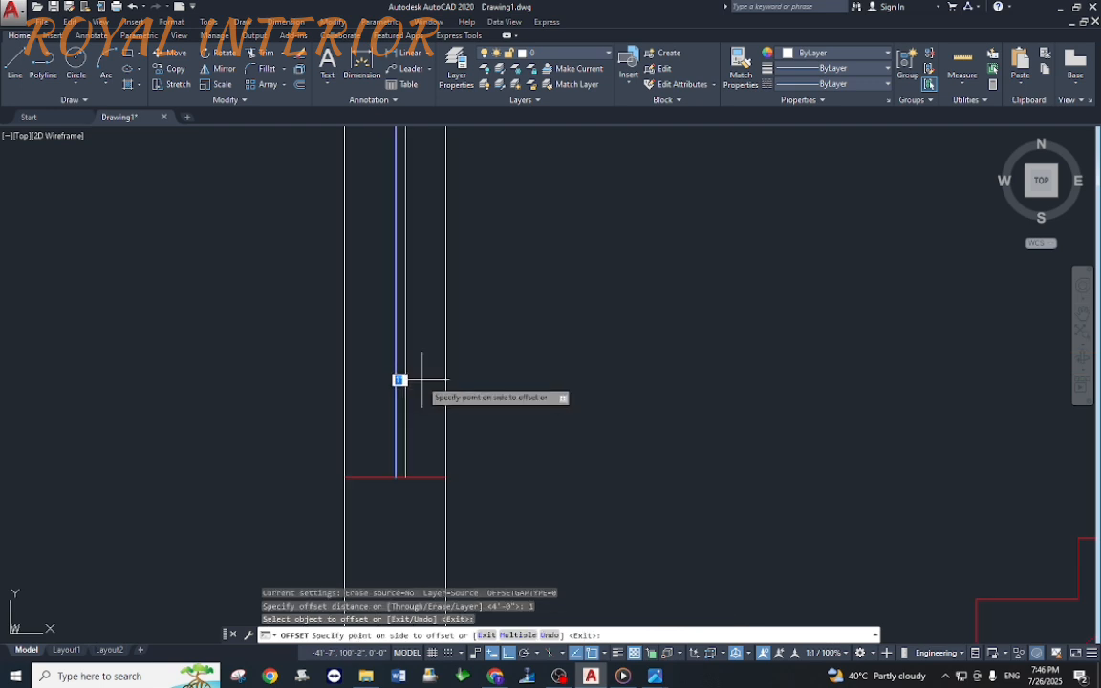
pyautogui.click(421, 379)
pyautogui.click(393, 384)
pyautogui.click(394, 385)
pyautogui.click(387, 388)
pyautogui.press('Escape')
# Step: Erase the middle vertical line of the window, keeping the two lines beside it
pyautogui.click(394, 383)
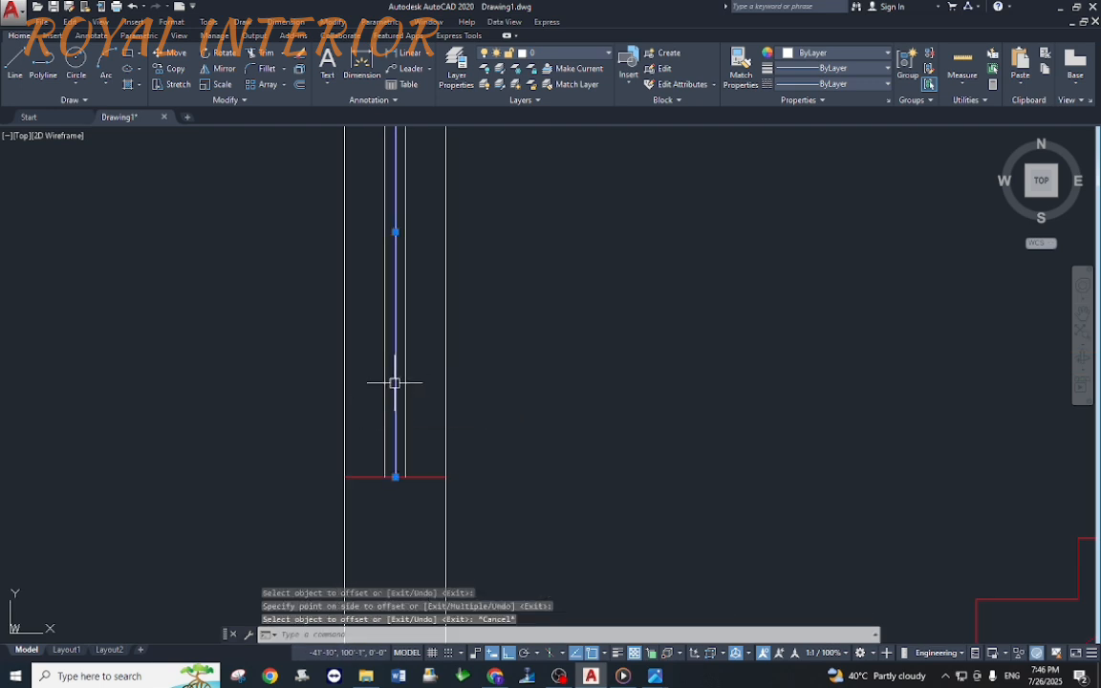
pyautogui.press('e')
pyautogui.press('Return')
# Step: Offset the window opening's top line upward by 4 inches for the lintel thickness
pyautogui.scroll(-3, 355, 434)
pyautogui.moveTo(458, 455); pyautogui.dragTo(470, 287, button='middle')
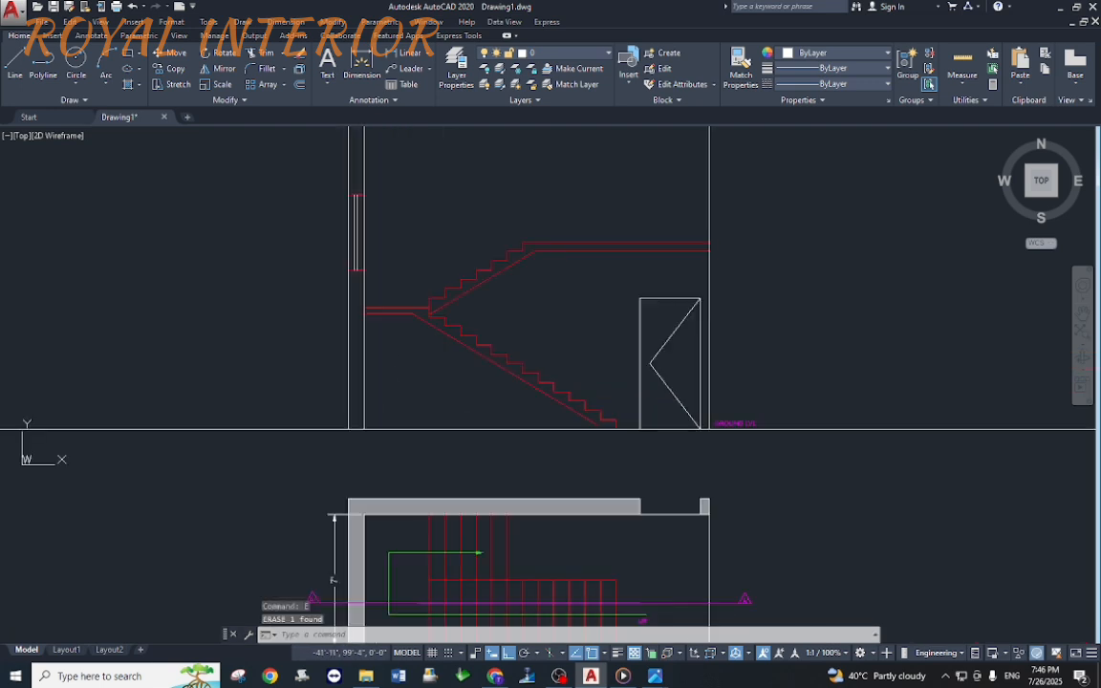
pyautogui.scroll(5, 340, 191)
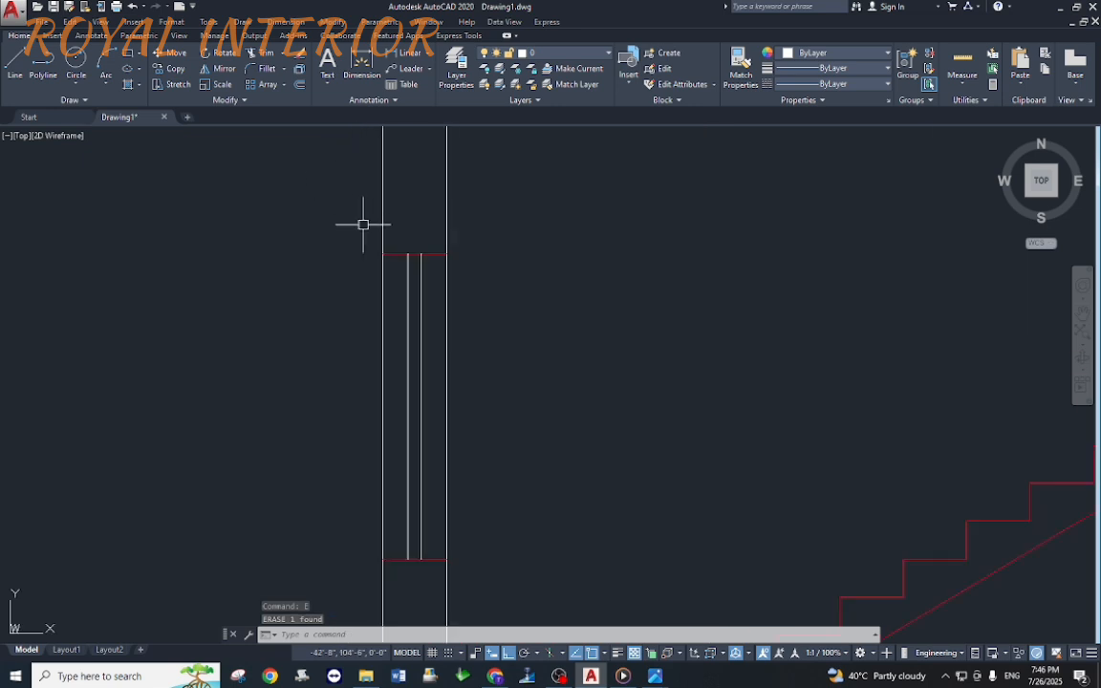
pyautogui.press('o')
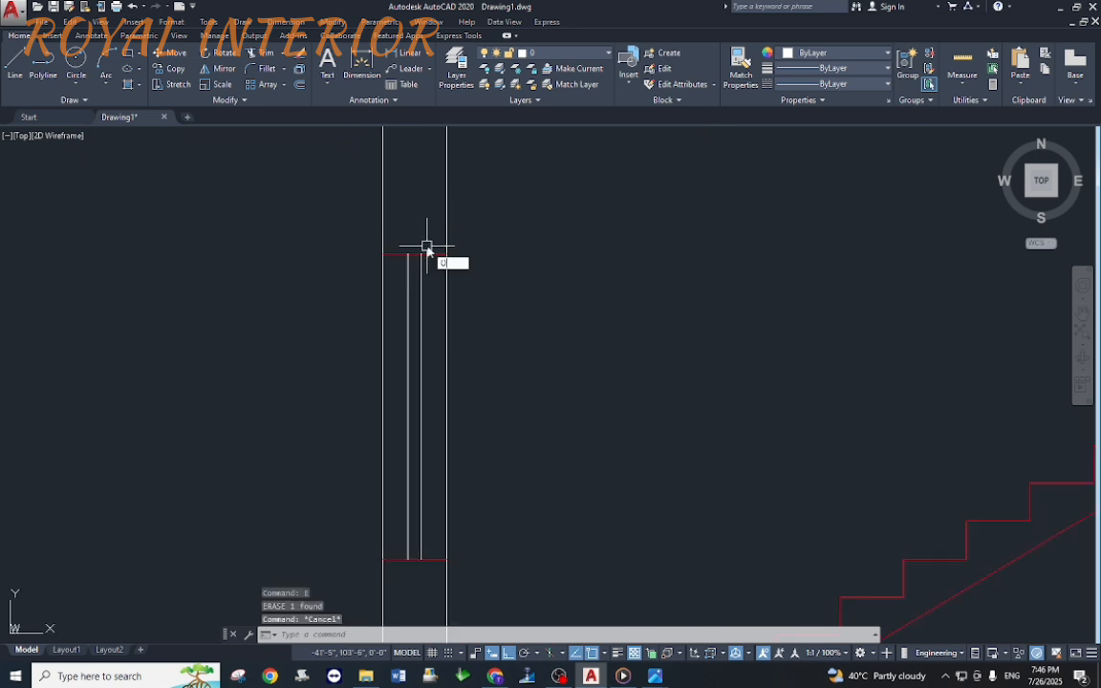
pyautogui.press('Return')
pyautogui.write('4')
pyautogui.press('Return')
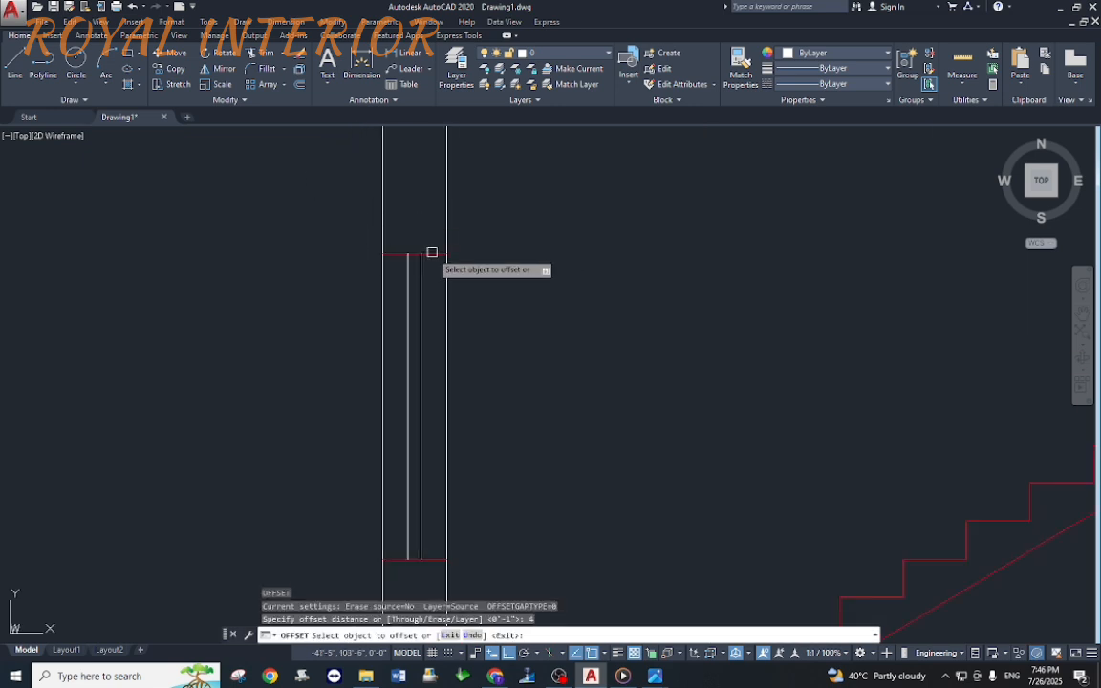
pyautogui.moveTo(420, 223); pyautogui.dragTo(495, 270, button='middle')
pyautogui.scroll(-4, 459, 271)
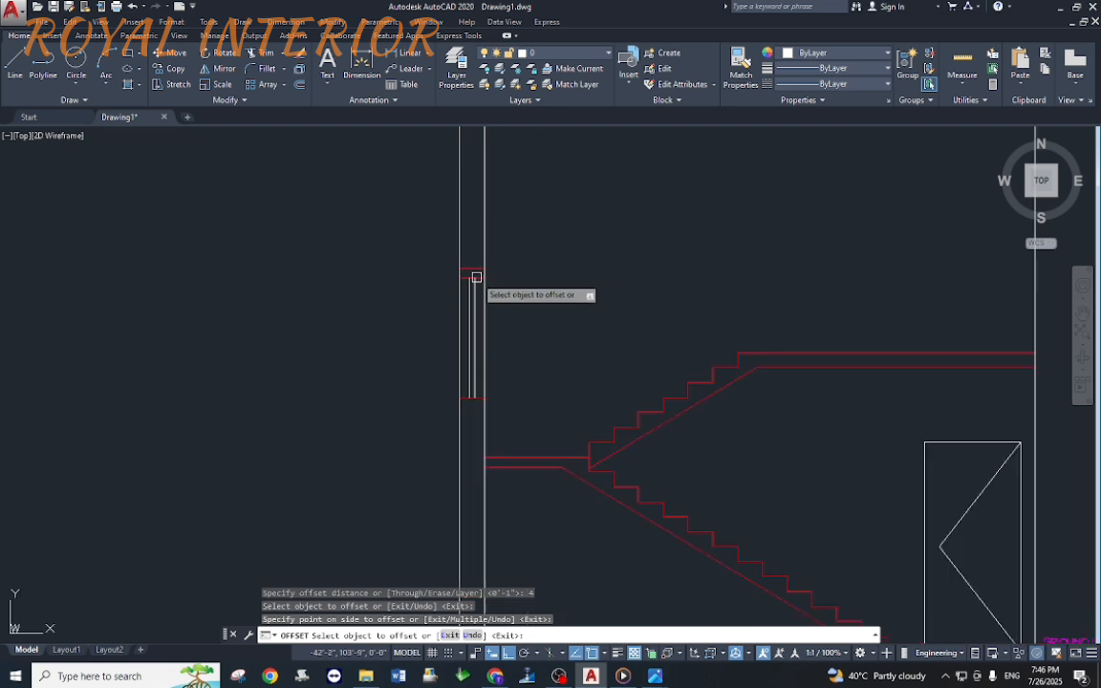
pyautogui.scroll(4, 450, 278)
pyautogui.press('Escape')
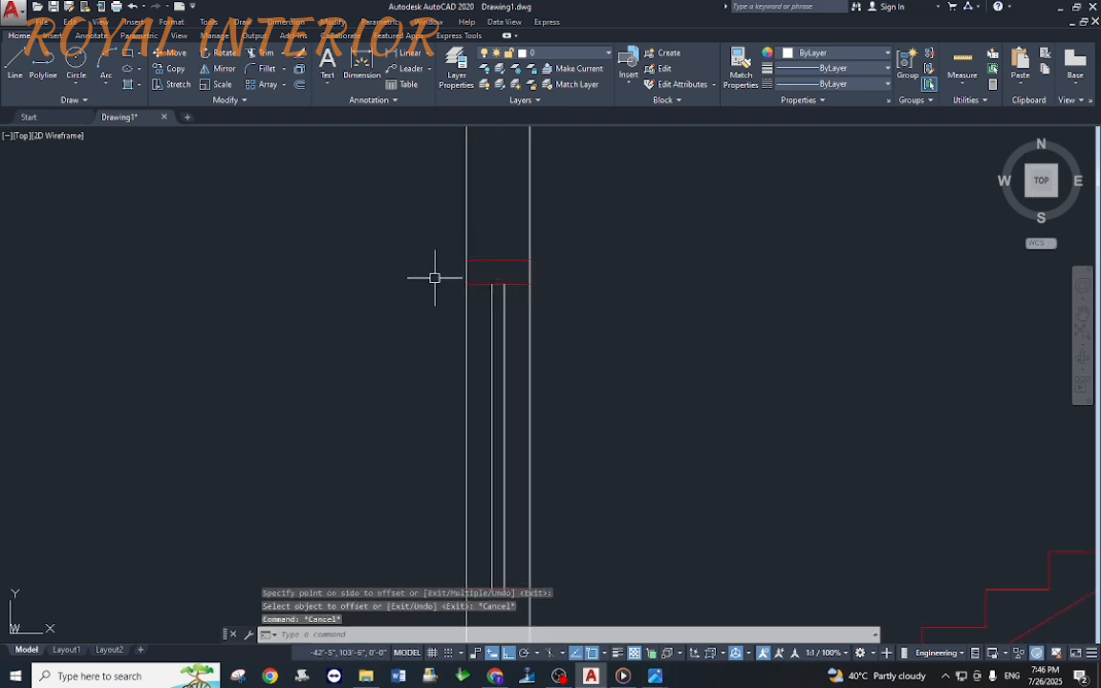
# Step: Offset the wall's outer line outward by 12 inches
pyautogui.press('Return')
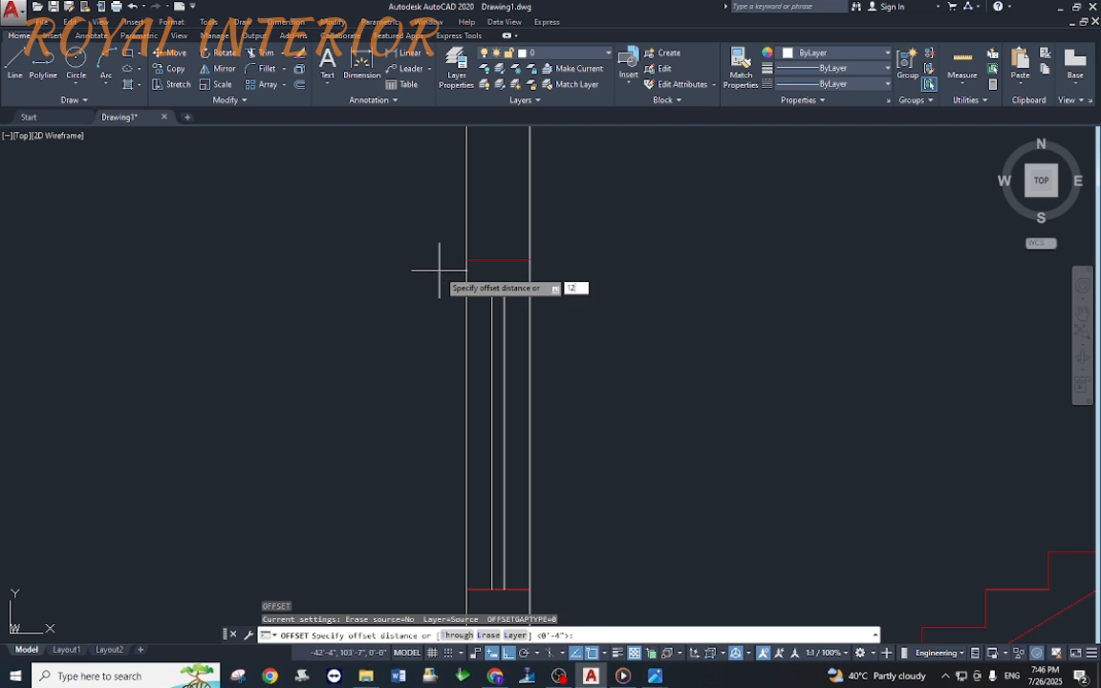
pyautogui.write('12')
pyautogui.press('Return')
pyautogui.click(466, 273)
pyautogui.click(374, 284)
pyautogui.press('Escape')
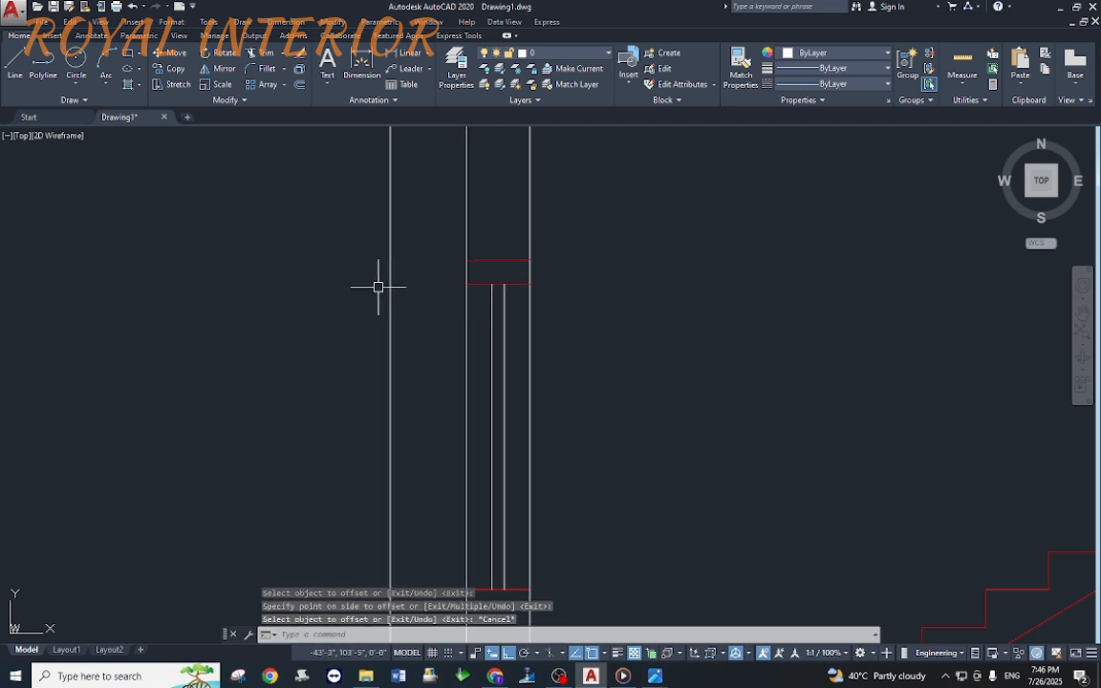
# Step: Extend the lintel's upper and lower lines outward to the 12-inch offset line
pyautogui.write('ex')
pyautogui.press('Return')
pyautogui.click(475, 260)
pyautogui.click(477, 283)
pyautogui.press('Escape')
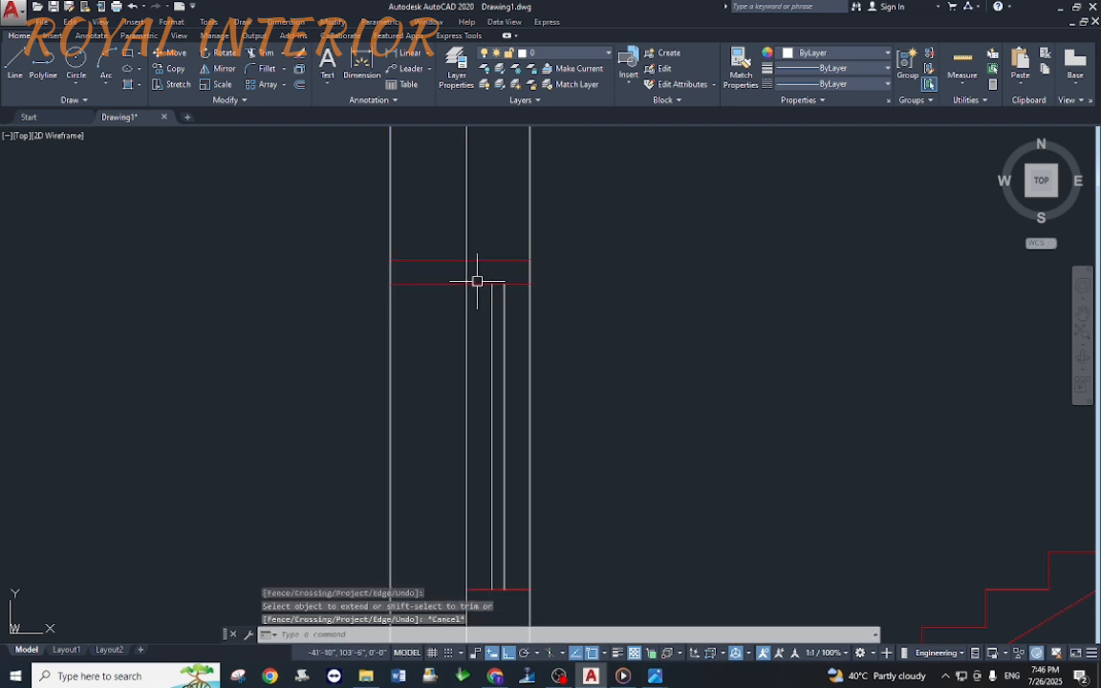
# Step: Trim the offset line above and below the lintel projection, and the wall's outer line within the lintel
pyautogui.write('tr')
pyautogui.press('Return')
pyautogui.press('Return')
pyautogui.click(419, 225)
pyautogui.click(380, 237)
pyautogui.click(391, 312)
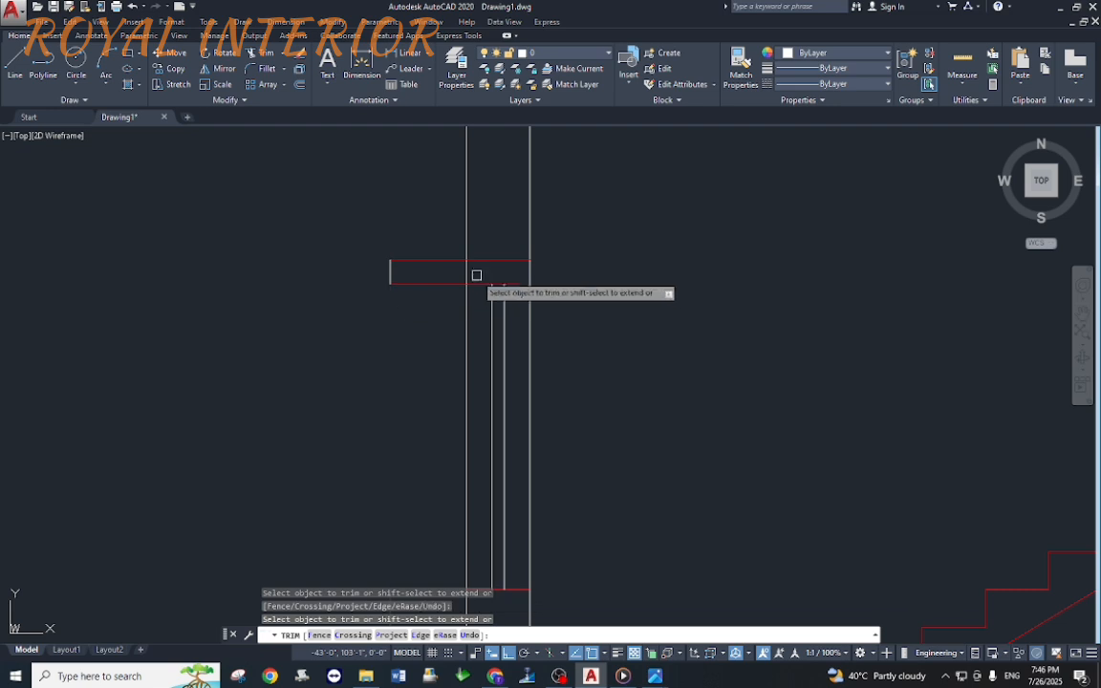
pyautogui.click(468, 273)
pyautogui.press('Escape')
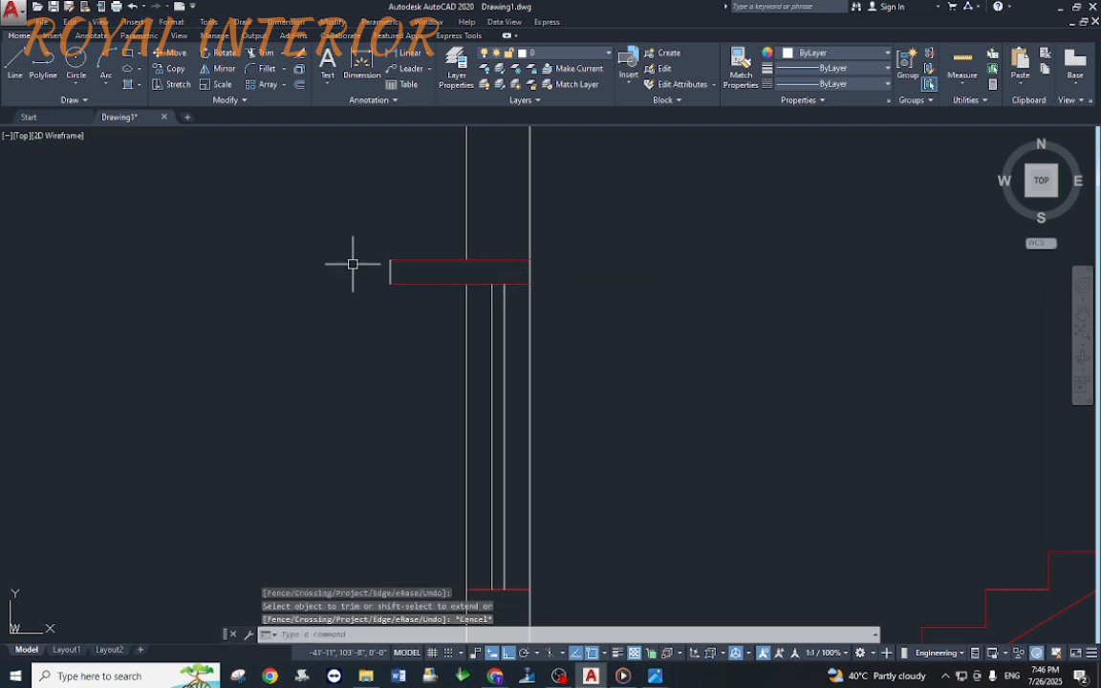
# Step: Add an aligned dimension from the upper floor's top line down to the ground line, beside the section's outer wall line
pyautogui.scroll(-2, 357, 264)
pyautogui.scroll(-4, 435, 316)
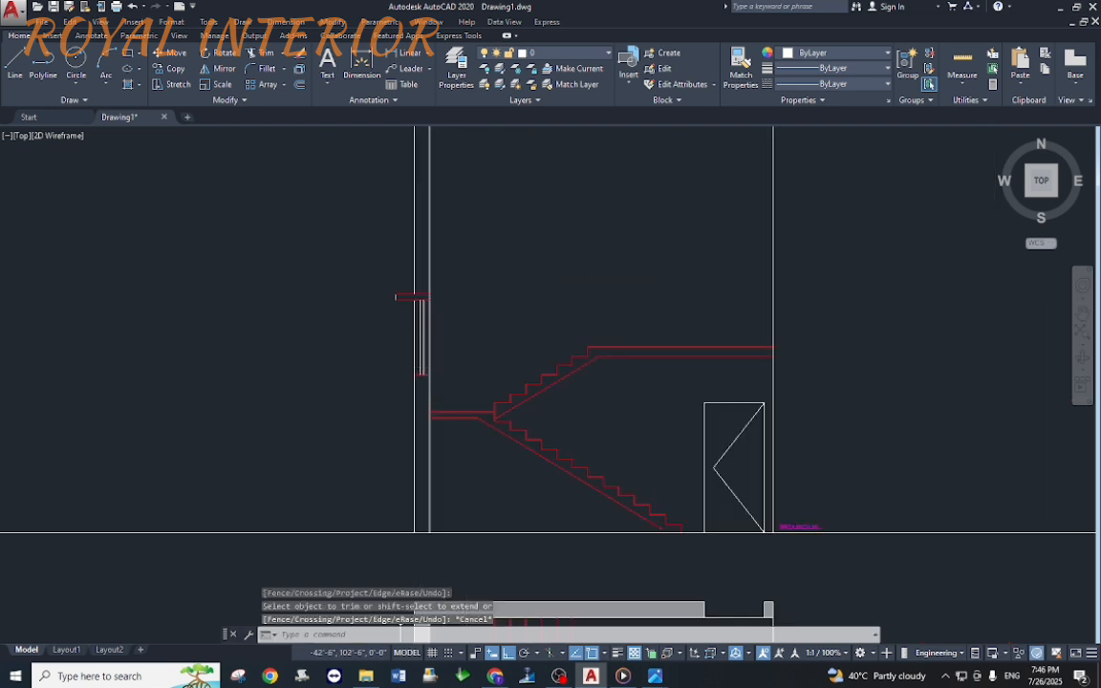
pyautogui.scroll(4, 709, 315)
pyautogui.scroll(-4, 502, 326)
pyautogui.moveTo(604, 301); pyautogui.dragTo(543, 389, button='middle')
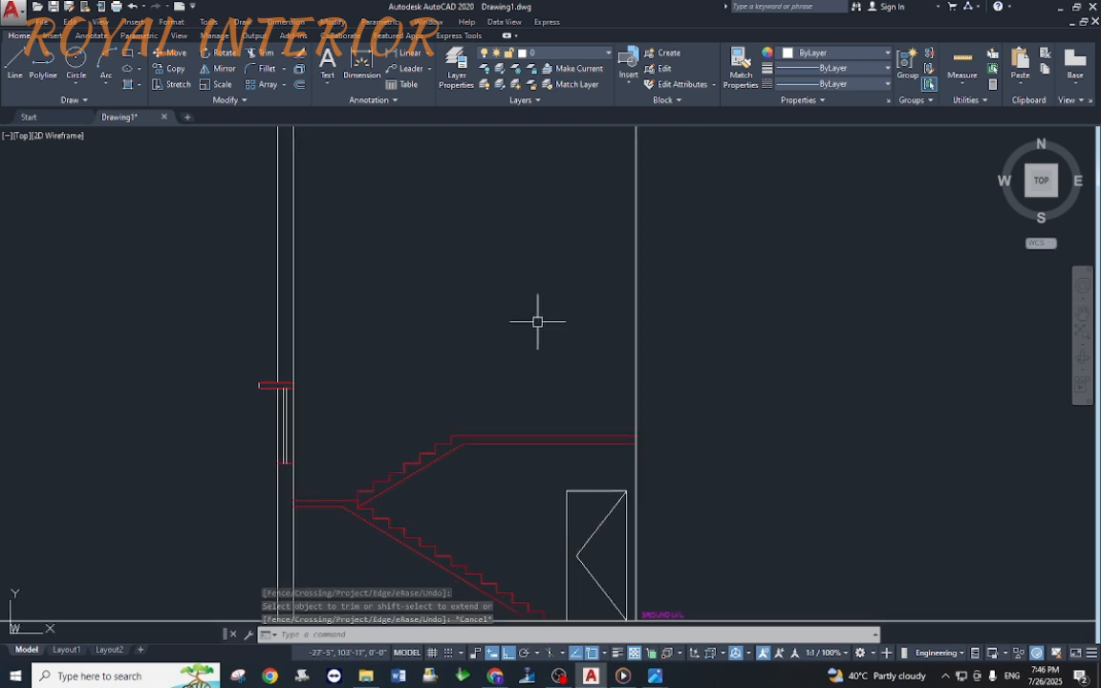
pyautogui.scroll(-2, 537, 322)
pyautogui.scroll(2, 564, 392)
pyautogui.press('Escape')
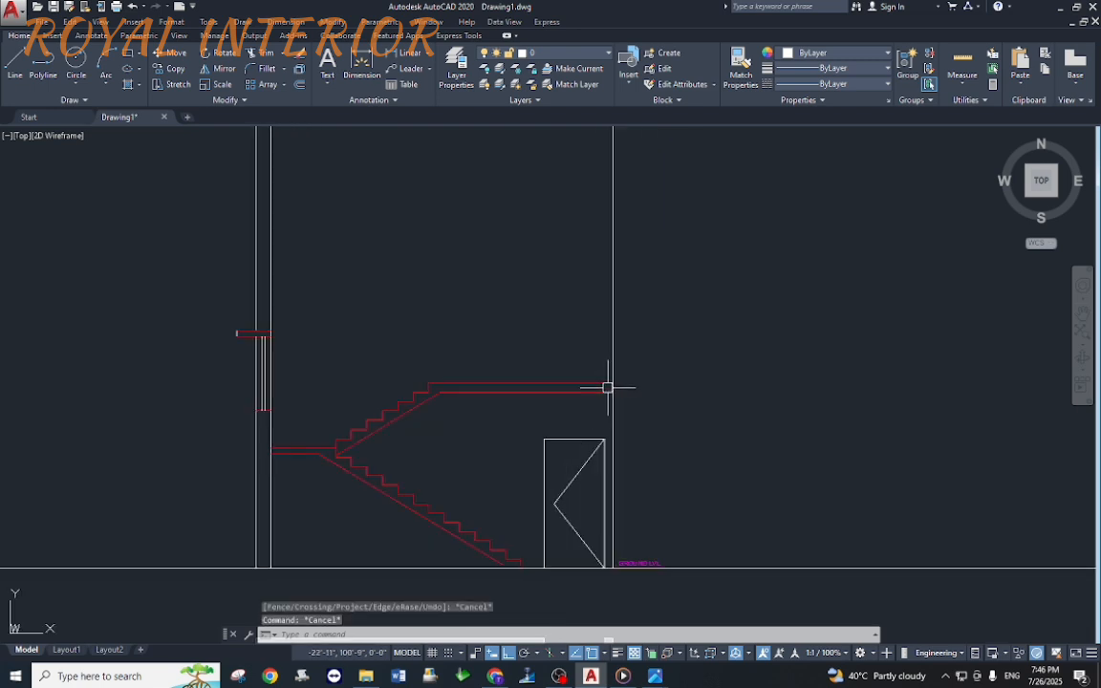
pyautogui.write('DA')
pyautogui.press('Return')
pyautogui.click(613, 385)
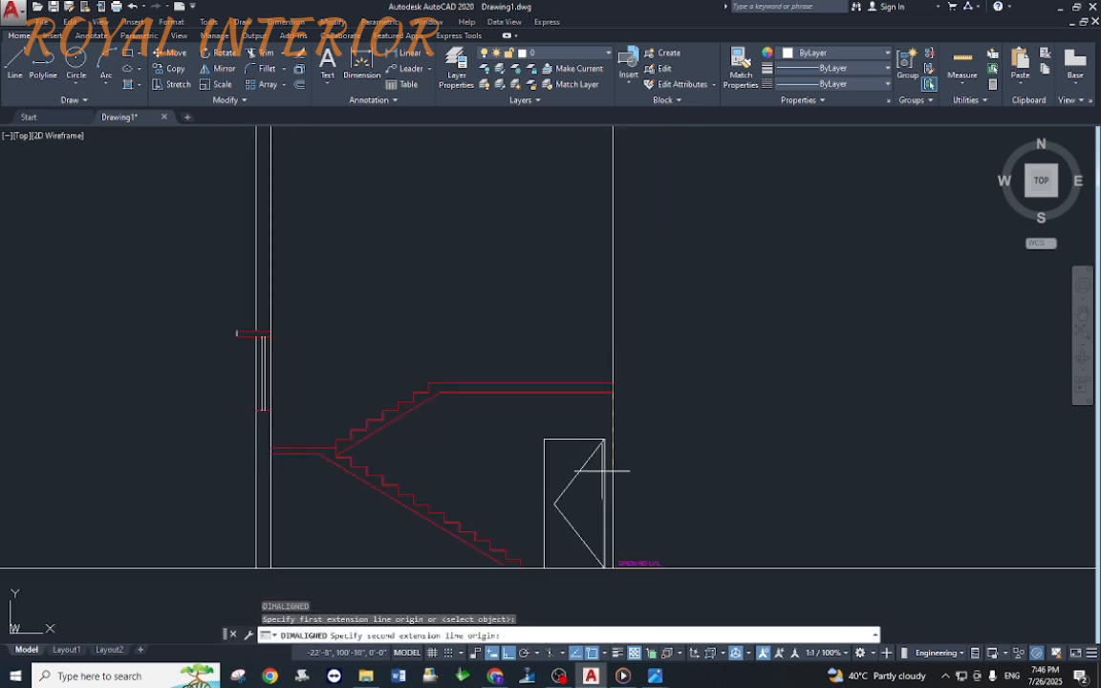
pyautogui.click(613, 566)
pyautogui.scroll(5, 627, 475)
pyautogui.scroll(-4, 610, 477)
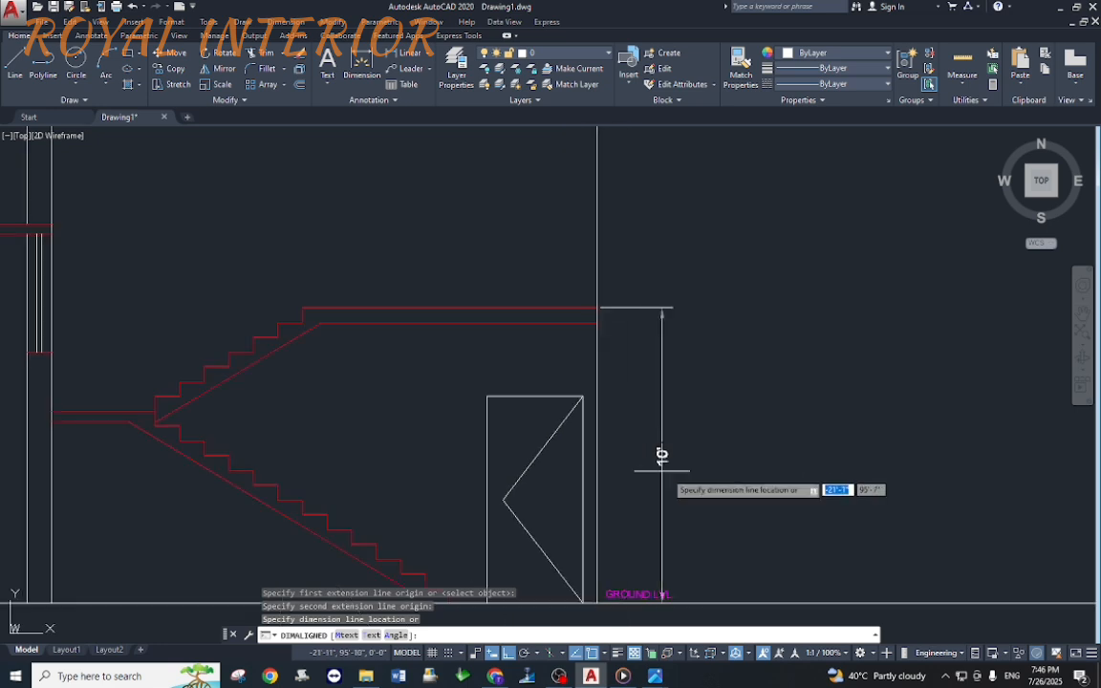
pyautogui.click(694, 478)
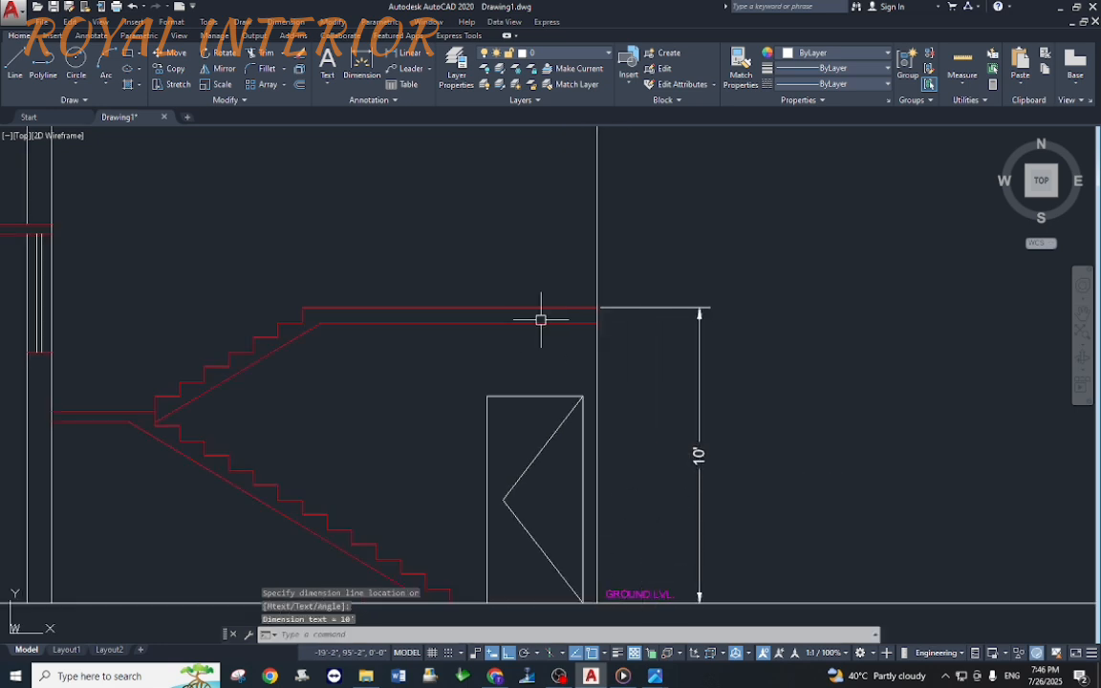
# Step: Copy the GROUND LVL. label straight up to just above the upper floor line
pyautogui.click(641, 594)
pyautogui.write('co')
pyautogui.press('Return')
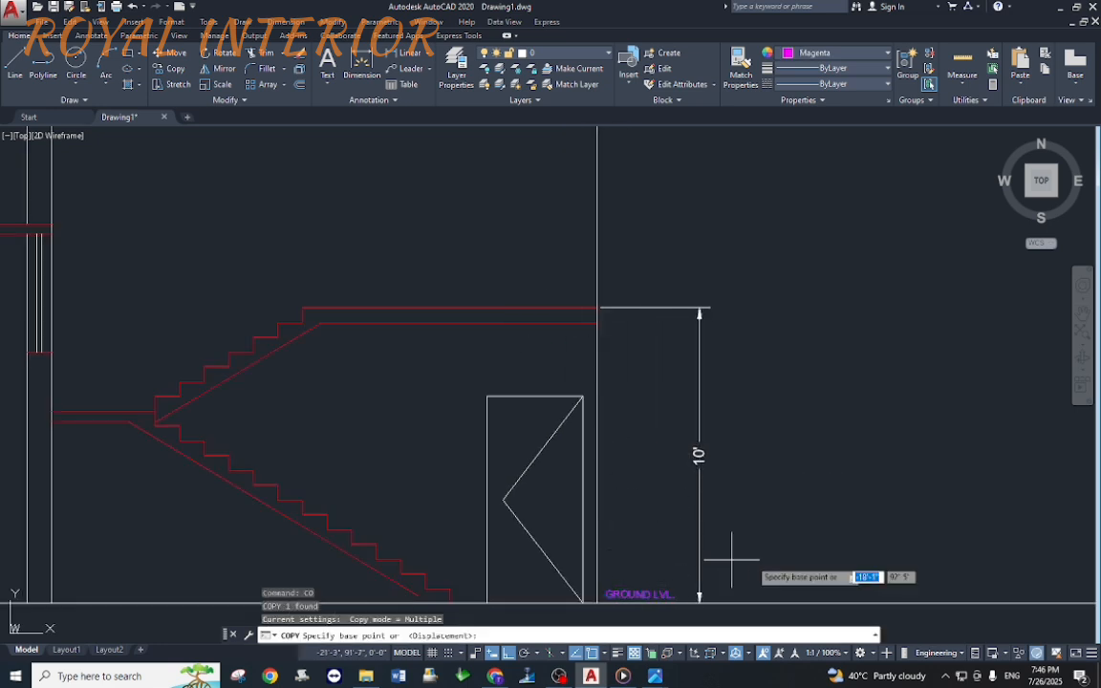
pyautogui.click(770, 562)
pyautogui.click(800, 258)
pyautogui.press('Escape')
pyautogui.scroll(4, 624, 298)
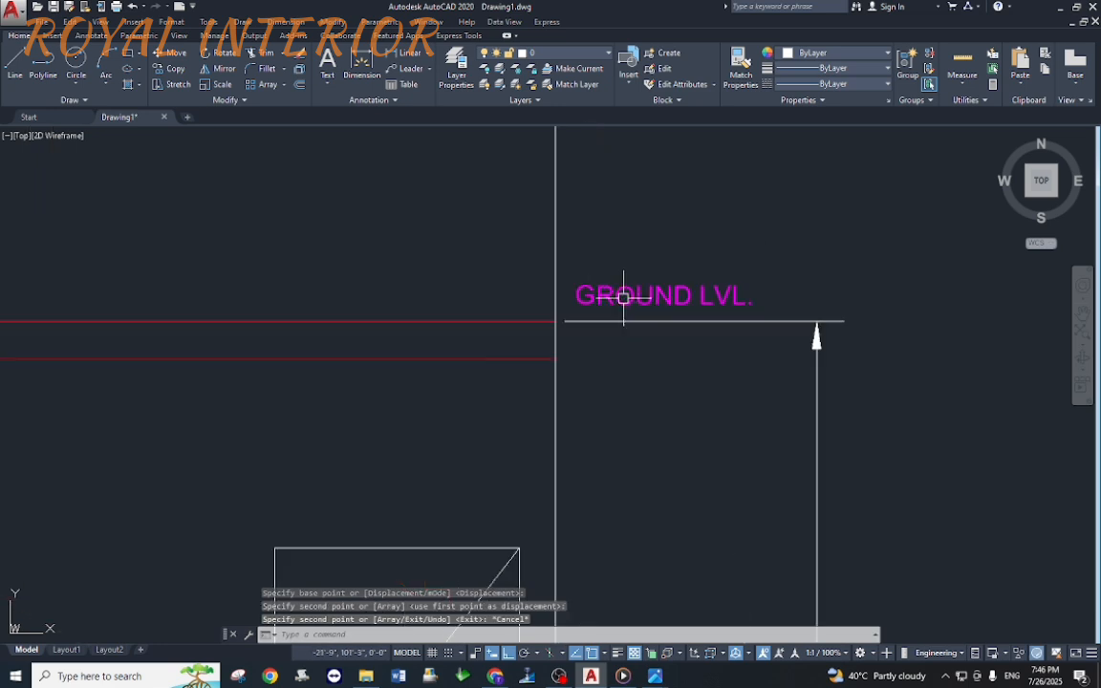
# Step: Change the copied level label's text to "1st FLOOR LVL."
pyautogui.doubleClick(624, 296)
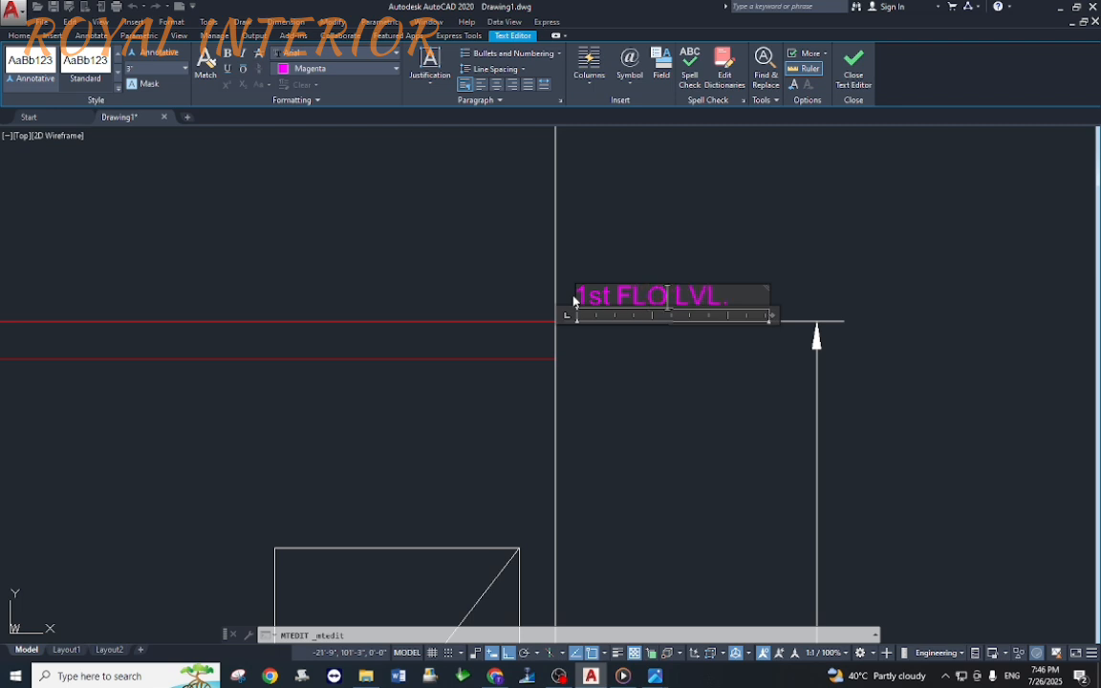
pyautogui.click(616, 225)
pyautogui.scroll(-4, 715, 314)
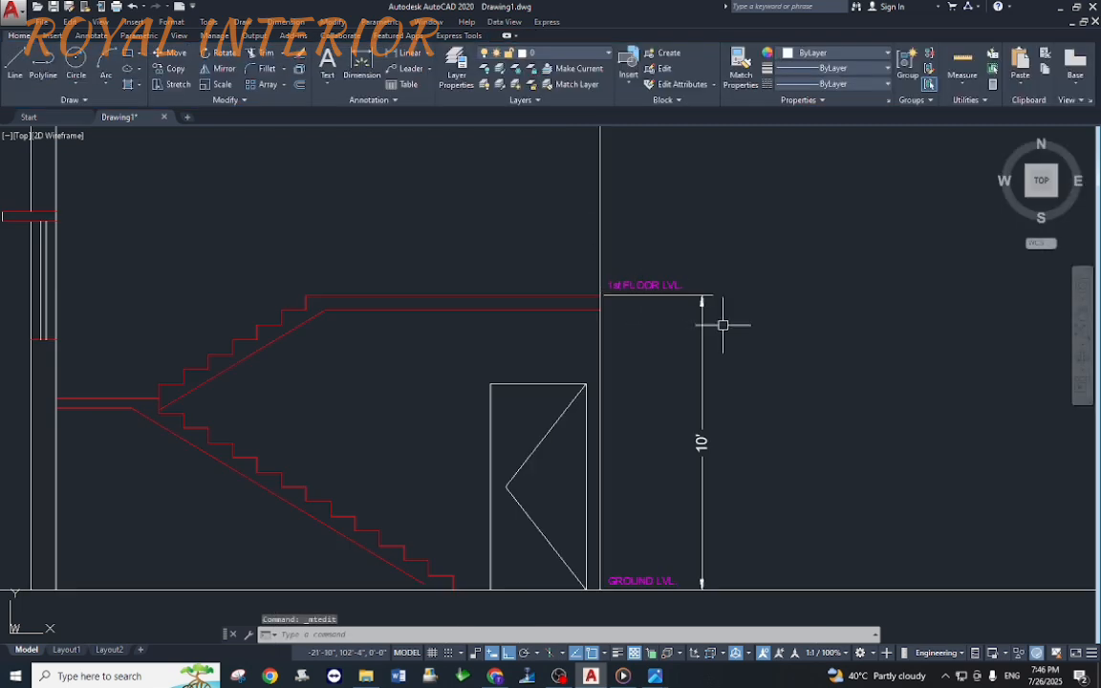
# Step: Set the hatch pattern to AR-CONC
pyautogui.moveTo(442, 372); pyautogui.dragTo(531, 357, button='middle')
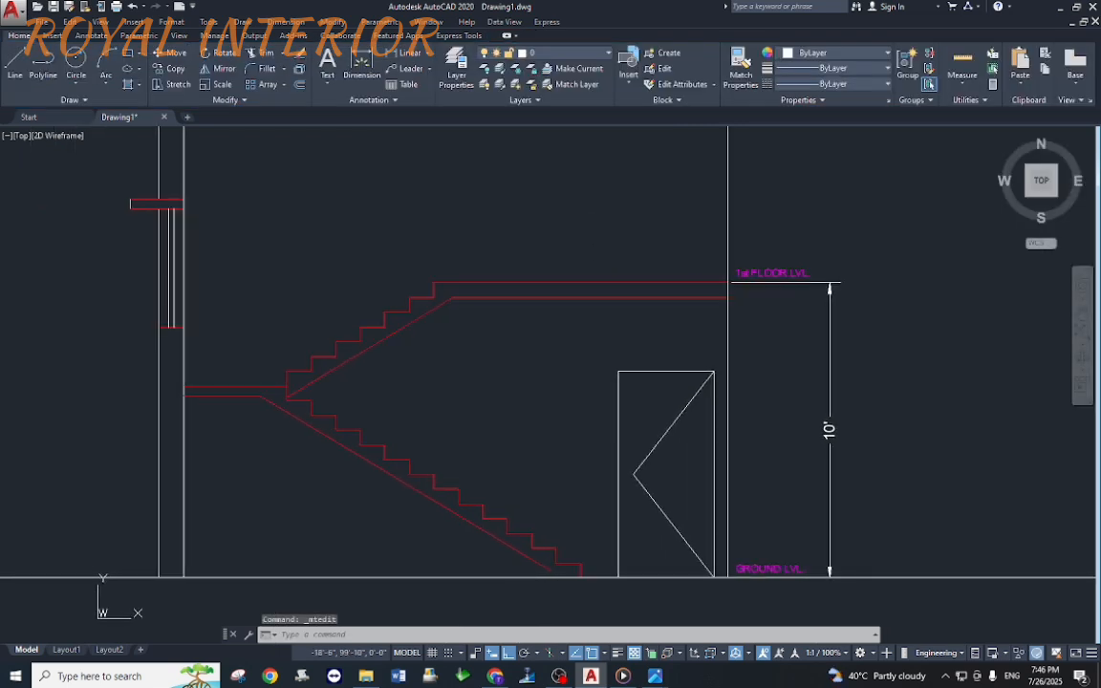
pyautogui.press('Return')
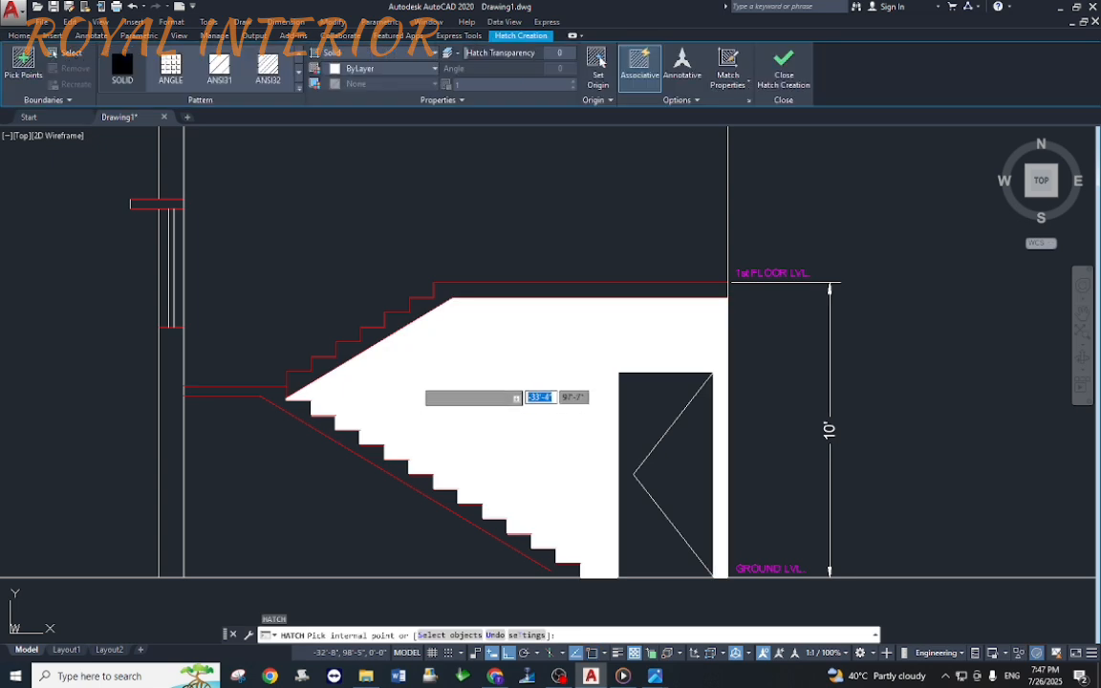
pyautogui.click(301, 87)
pyautogui.click(268, 209)
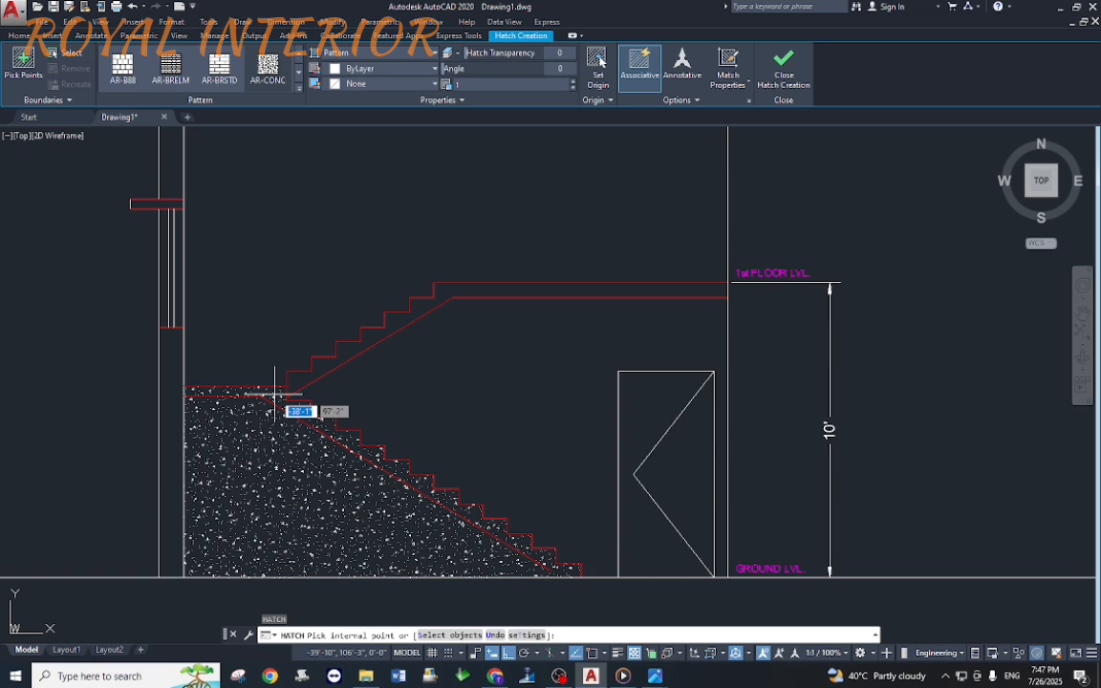
pyautogui.press('Escape')
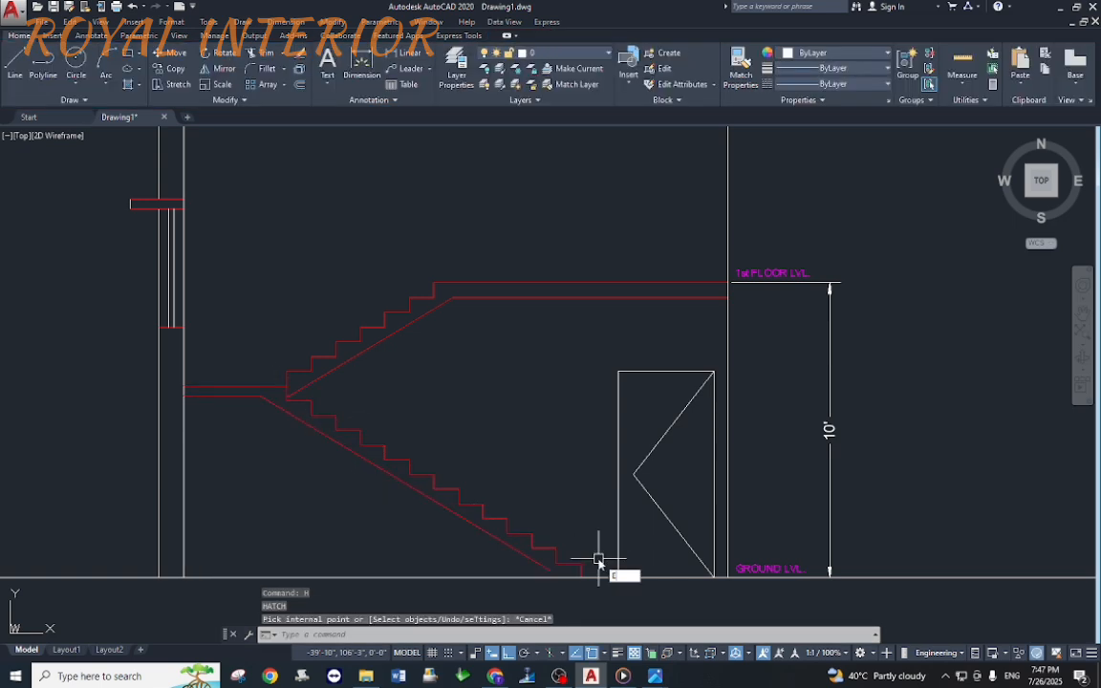
# Step: Extend the sloping underside line of the lower stair flight down to the ground line
pyautogui.write('ex')
pyautogui.press('Return')
pyautogui.scroll(6, 544, 568)
pyautogui.scroll(-6, 537, 535)
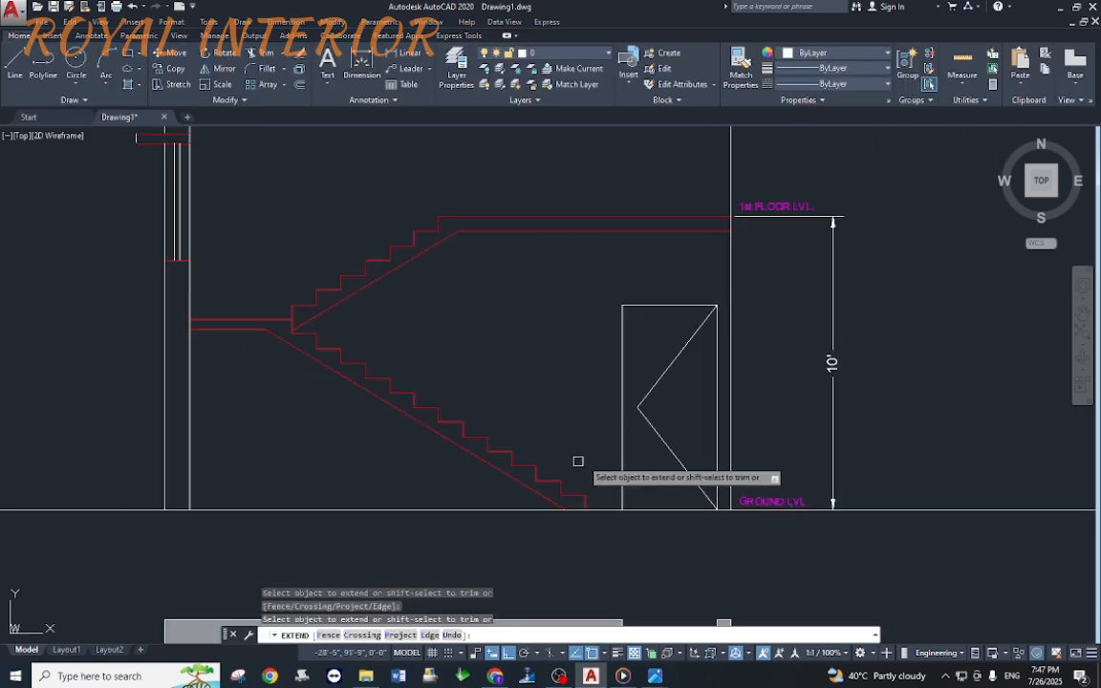
pyautogui.press('Escape')
# Step: Draw a horizontal construction line across the section's walls, above the lintel and the upper floor
pyautogui.scroll(3, 730, 317)
pyautogui.moveTo(321, 307); pyautogui.dragTo(400, 399, button='middle')
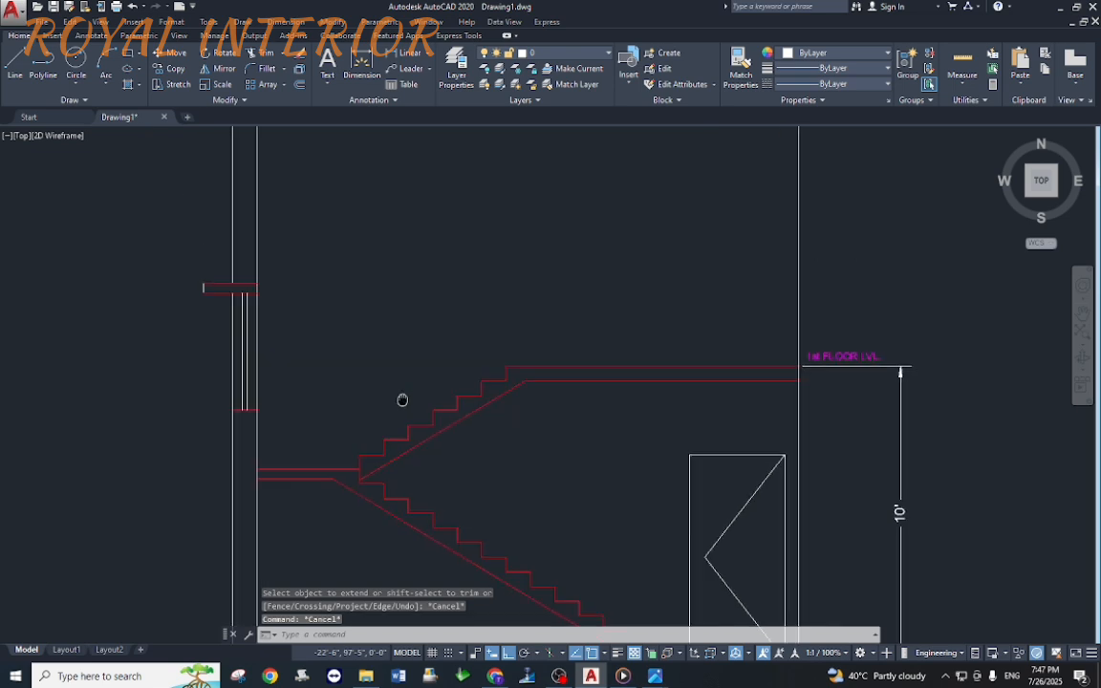
pyautogui.scroll(-2, 401, 376)
pyautogui.write('XL')
pyautogui.press('Return')
pyautogui.write('h')
pyautogui.press('Return')
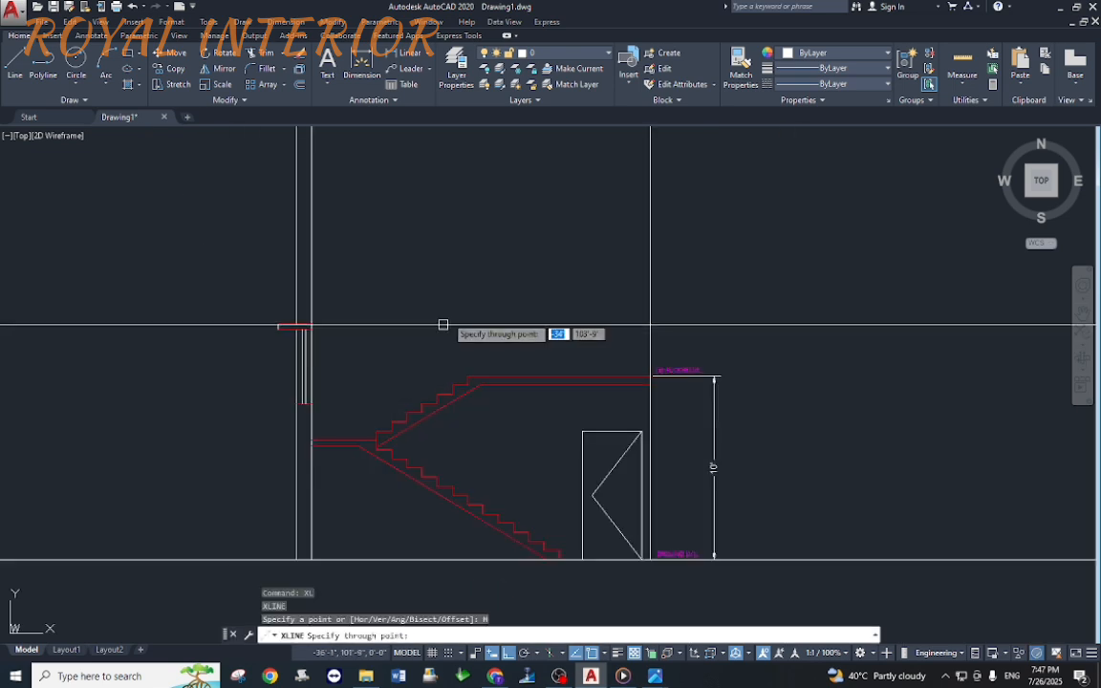
pyautogui.click(470, 256)
pyautogui.press('Escape')
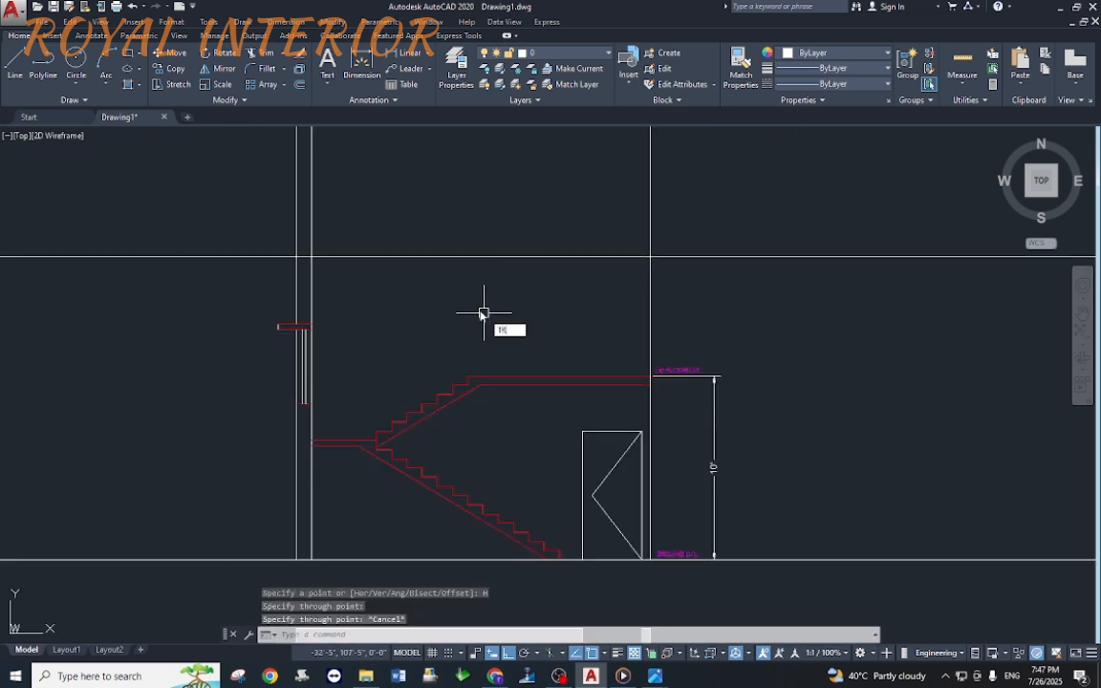
# Step: Trim the wall lines above the new horizontal line, and the horizontal and ground lines outside the walls, to close the section outline
pyautogui.write('tr')
pyautogui.press('Return')
pyautogui.click(271, 250)
pyautogui.click(411, 212)
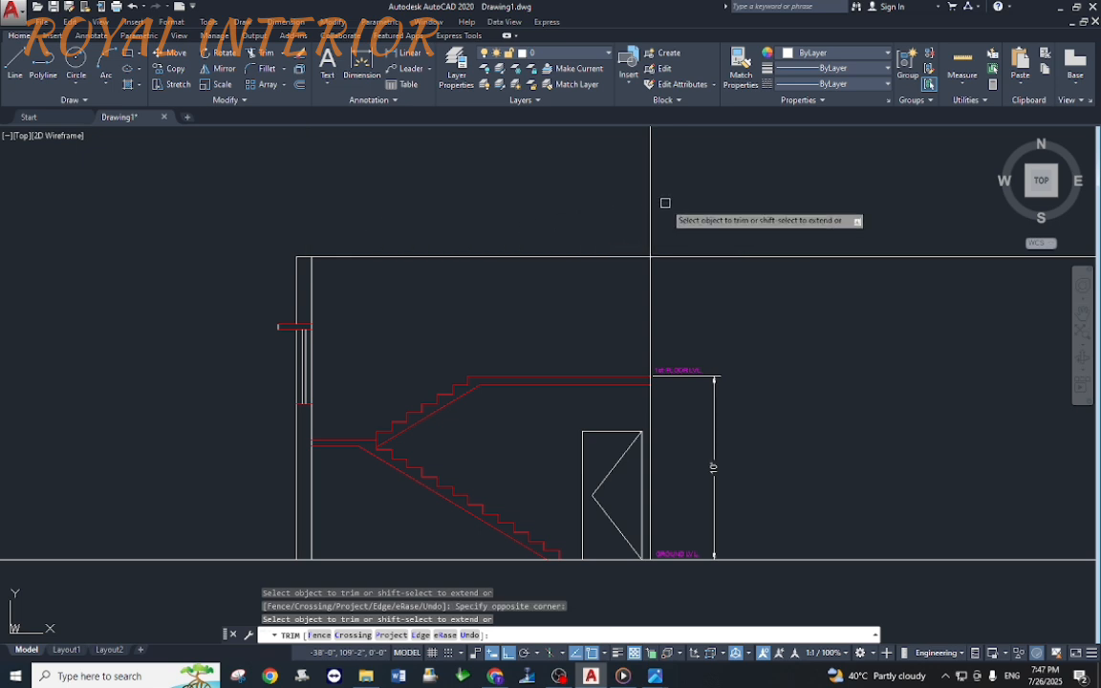
pyautogui.click(651, 204)
pyautogui.click(779, 556)
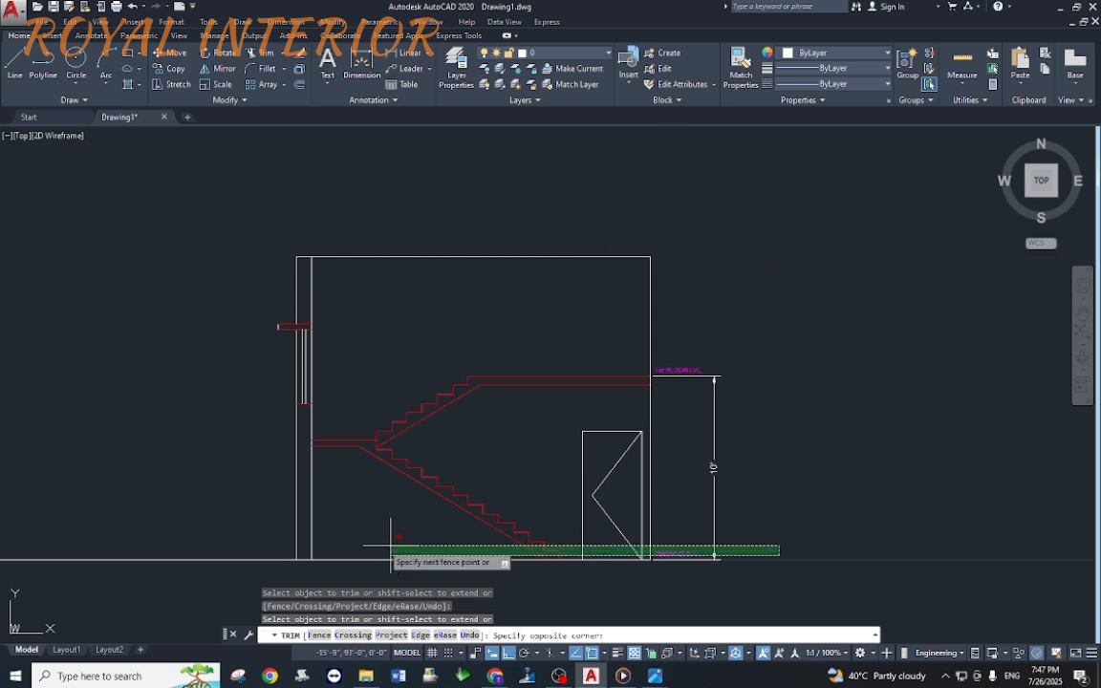
pyautogui.click(391, 548)
pyautogui.press('Escape')
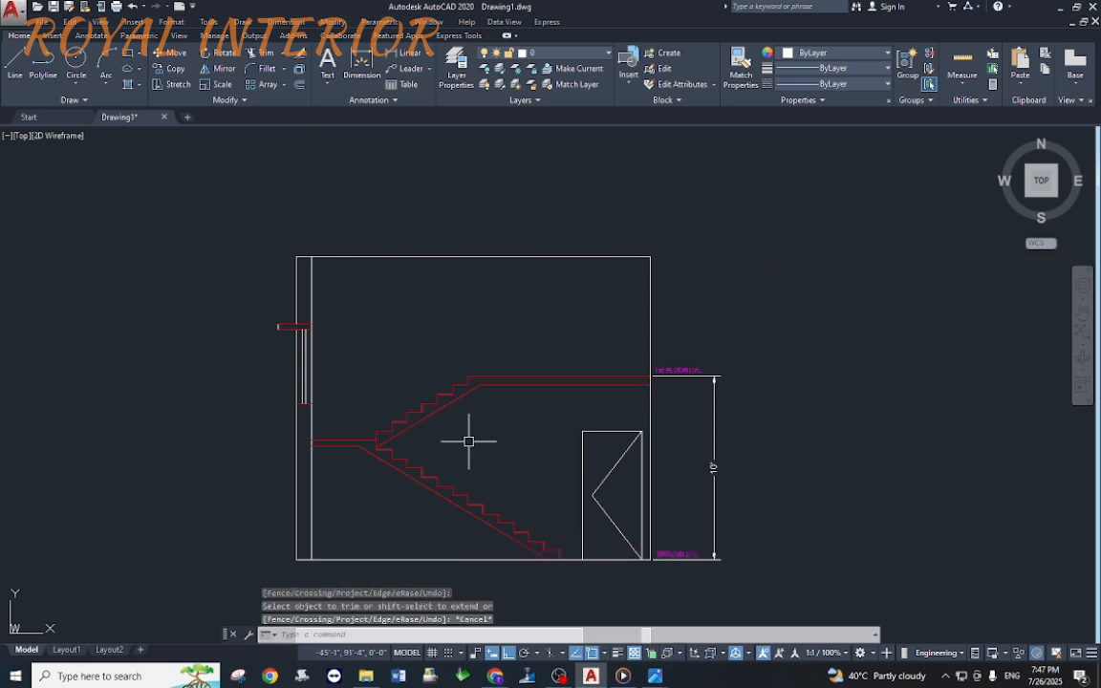
# Step: Hatch the cut wall above and below the window, the lintel, the landing and the lower stair flight with AR-CONC
pyautogui.moveTo(468, 441); pyautogui.dragTo(446, 404, button='middle')
pyautogui.write('h')
pyautogui.press('Return')
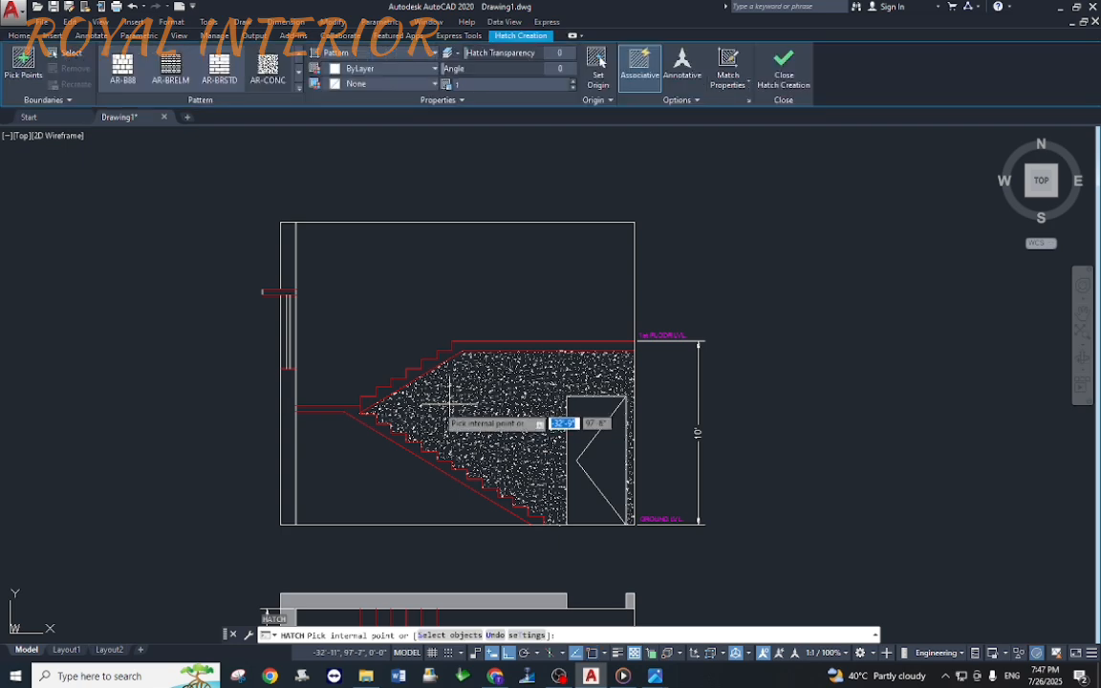
pyautogui.scroll(2, 367, 421)
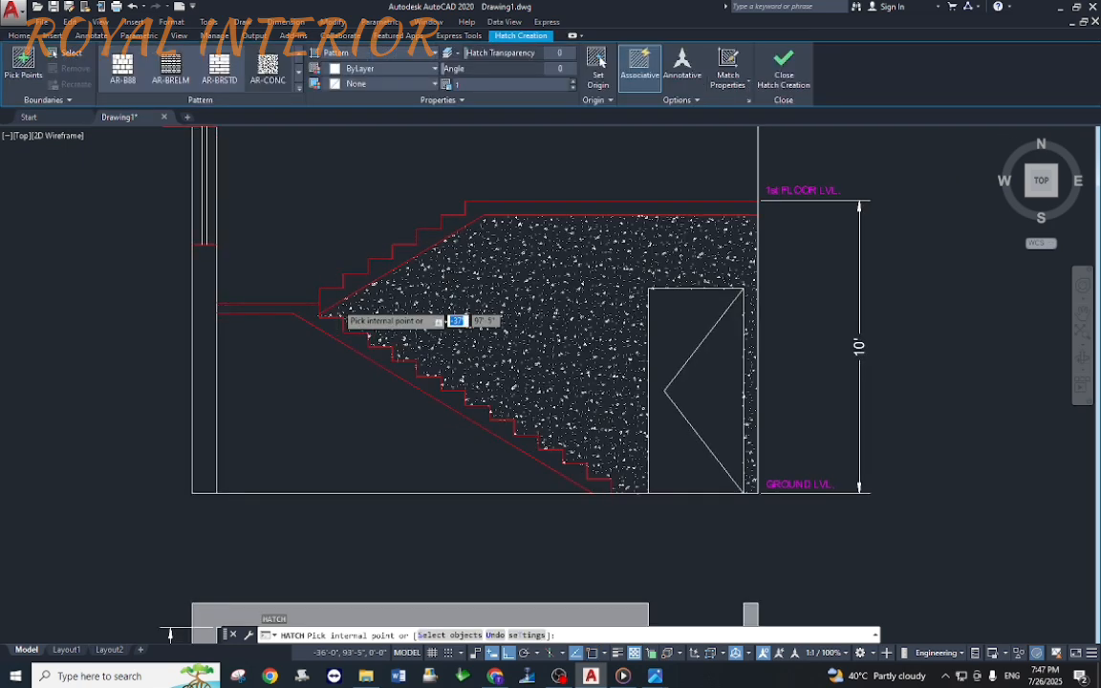
pyautogui.scroll(-3, 331, 307)
pyautogui.scroll(2, 513, 402)
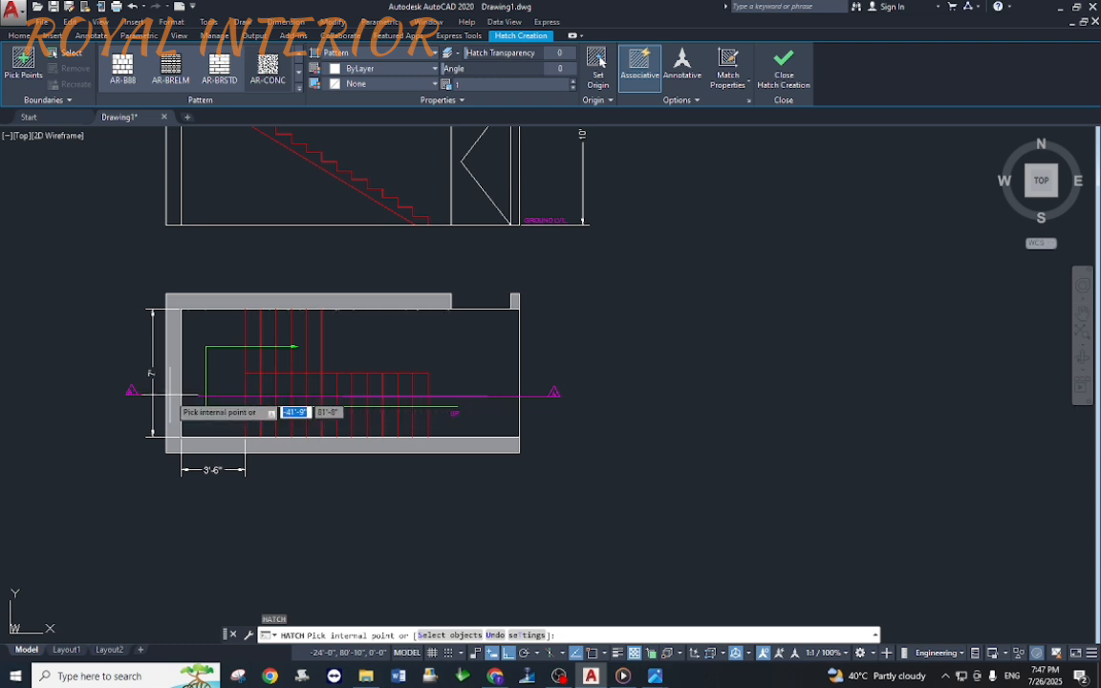
pyautogui.scroll(-3, 171, 393)
pyautogui.scroll(5, 245, 300)
pyautogui.click(218, 294)
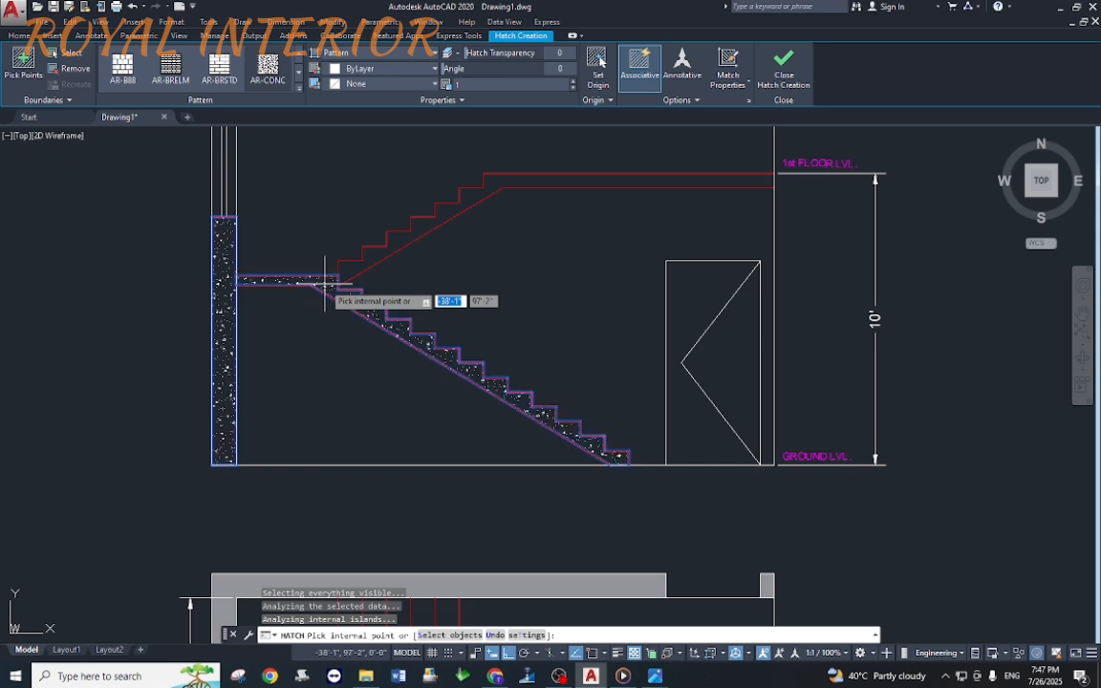
pyautogui.moveTo(330, 285); pyautogui.dragTo(418, 517, button='middle')
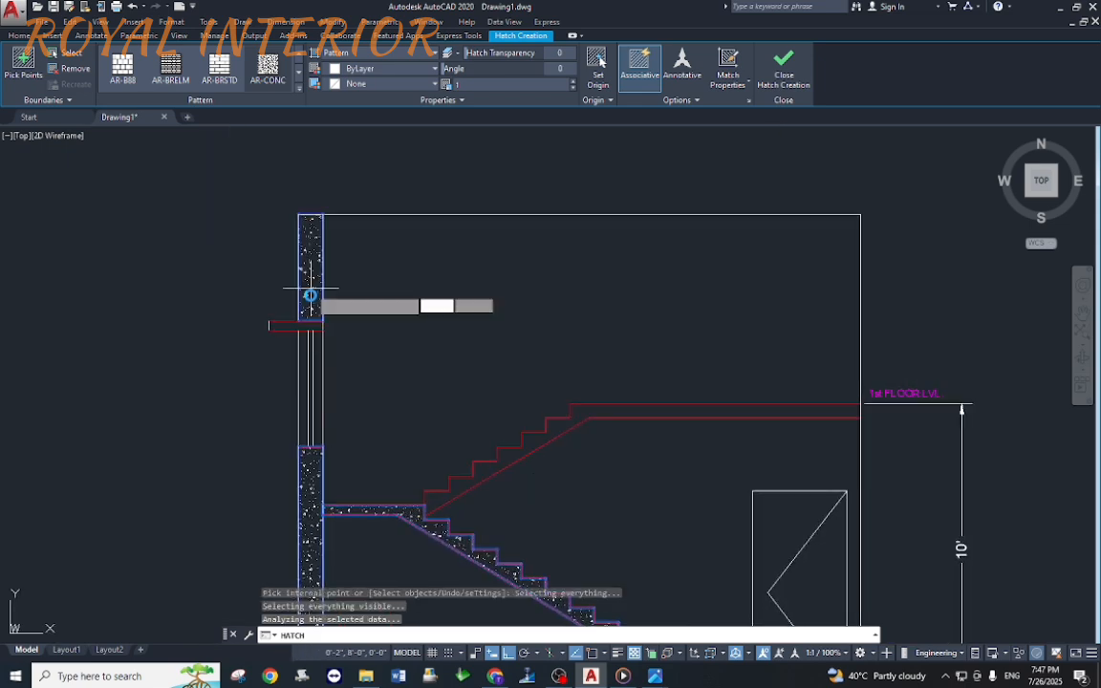
pyautogui.rightClick(313, 325)
pyautogui.click(344, 331)
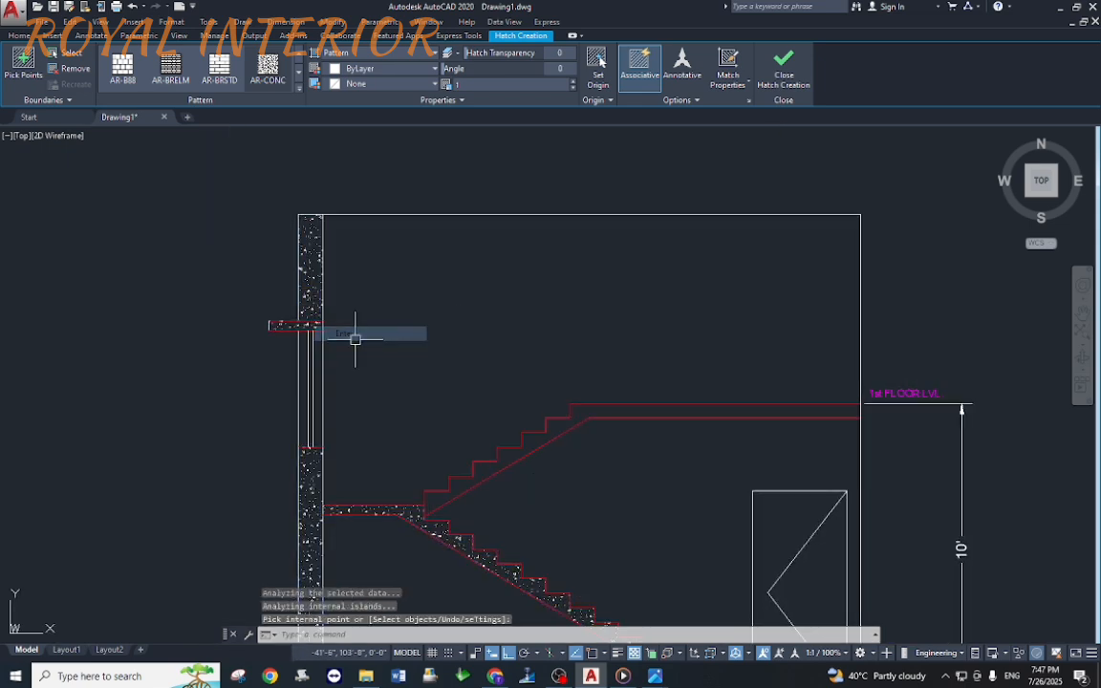
# Step: Change the AR-CONC hatch colour to green
pyautogui.moveTo(361, 490); pyautogui.dragTo(348, 290, button='middle')
pyautogui.scroll(2, 315, 330)
pyautogui.click(291, 348)
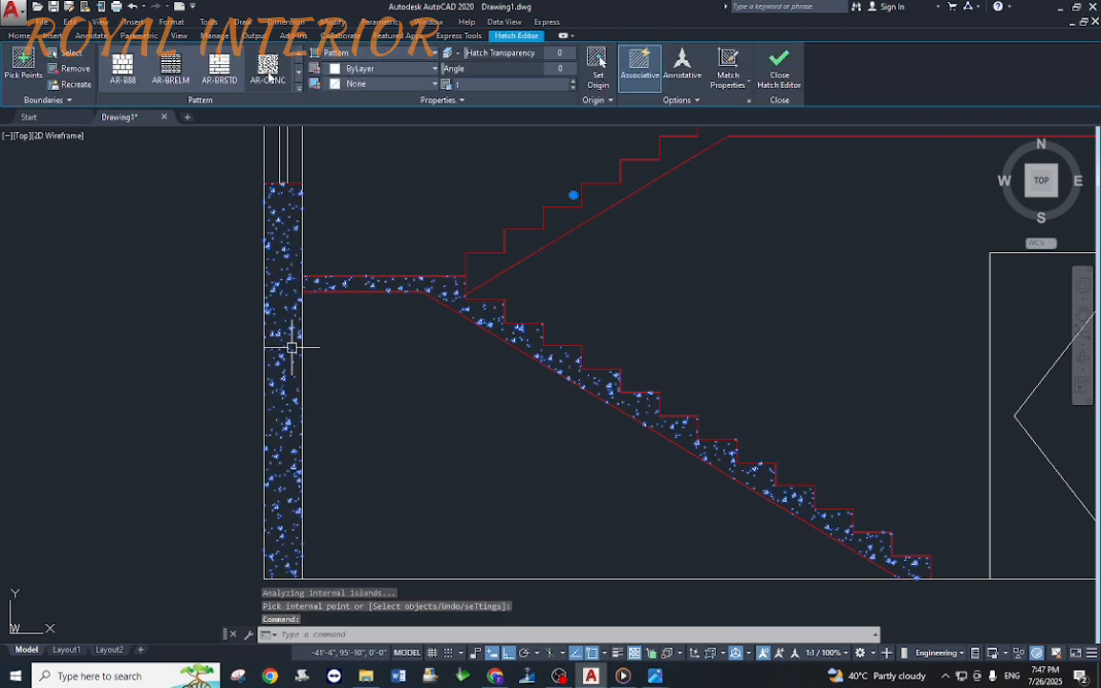
pyautogui.click(351, 68)
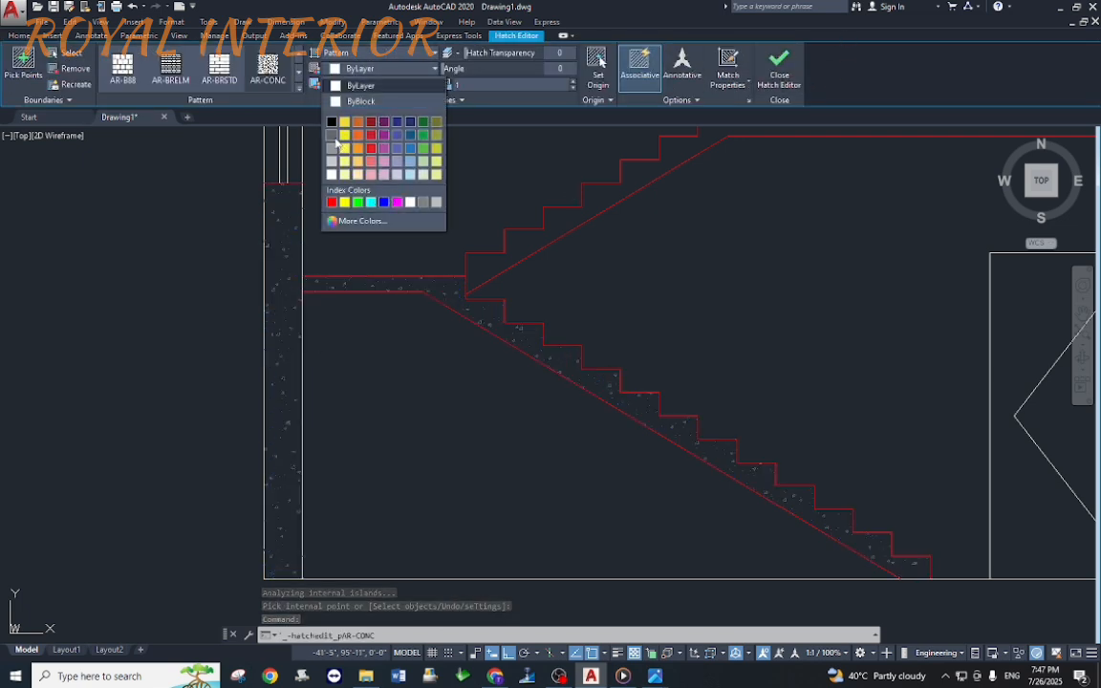
pyautogui.click(334, 140)
pyautogui.click(368, 74)
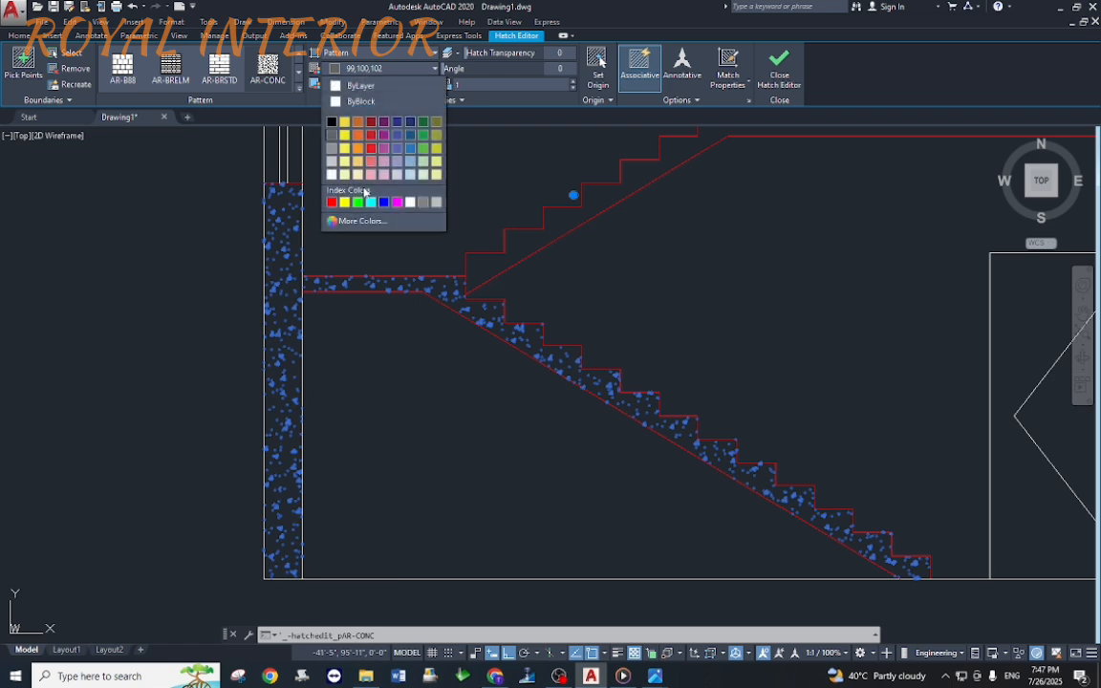
pyautogui.click(361, 198)
pyautogui.scroll(-2, 551, 370)
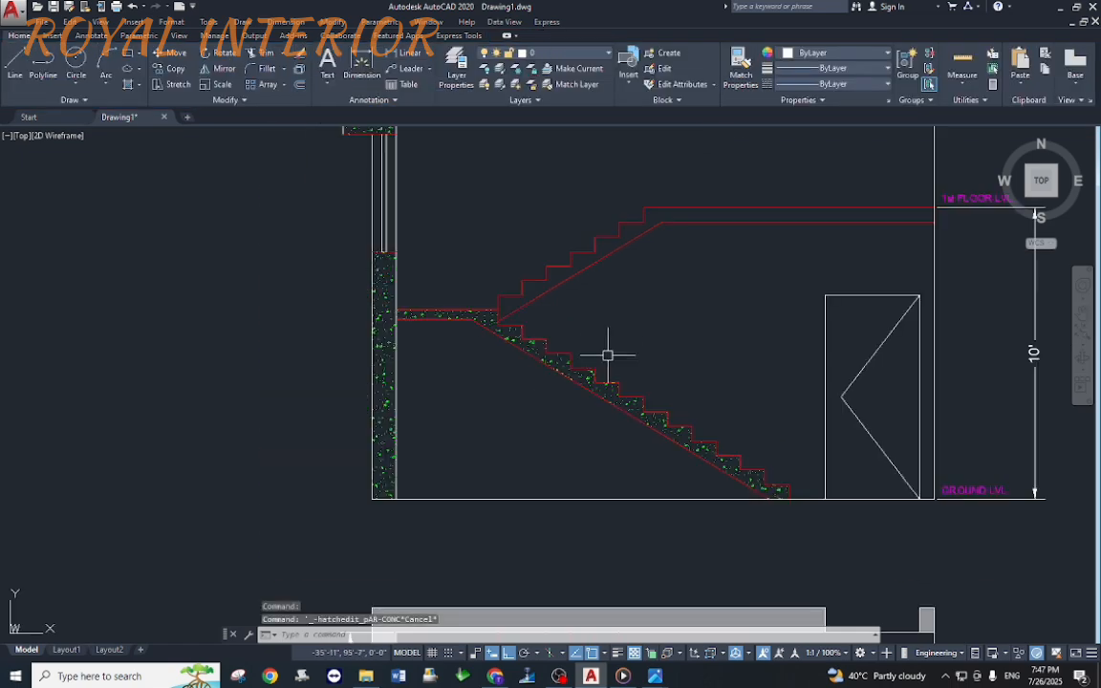
# Step: Fill the upper stair flight and the first-floor slab with a SOLID hatch
pyautogui.moveTo(606, 339); pyautogui.dragTo(498, 384, button='middle')
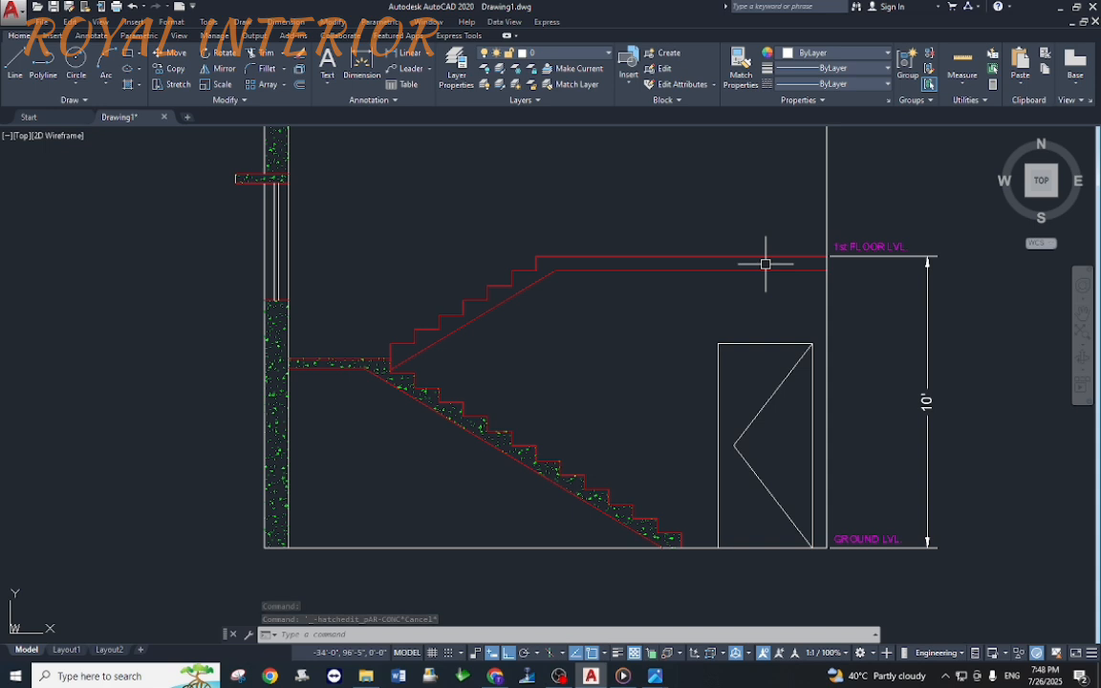
pyautogui.write('h')
pyautogui.press('Return')
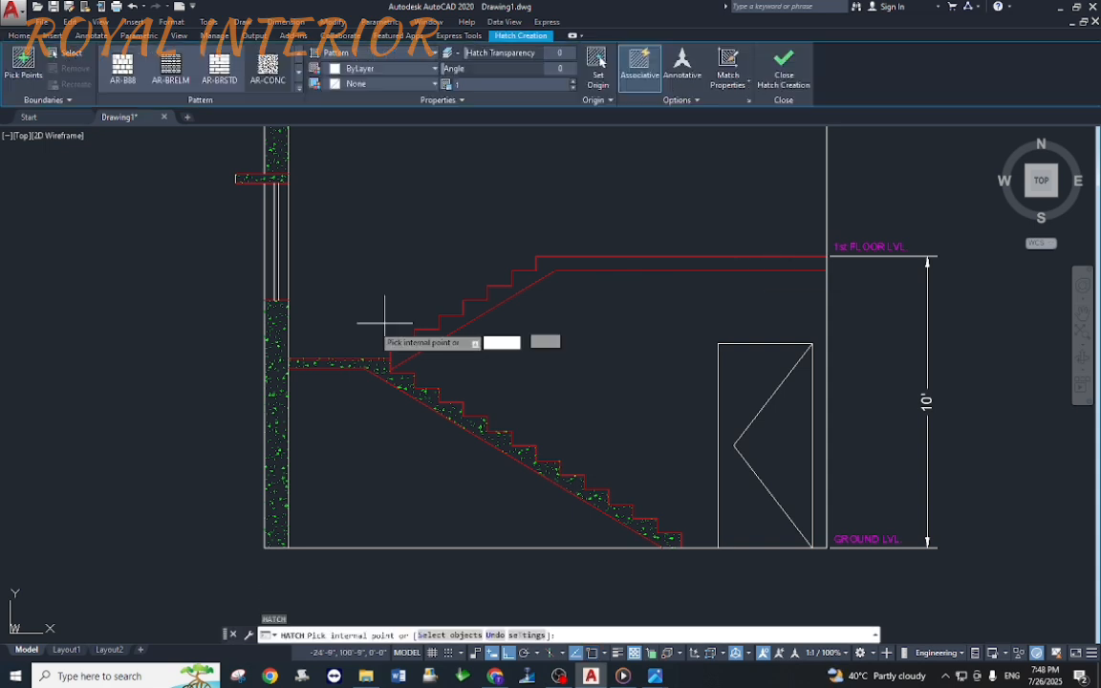
pyautogui.click(296, 93)
pyautogui.scroll(3, 232, 139)
pyautogui.click(132, 87)
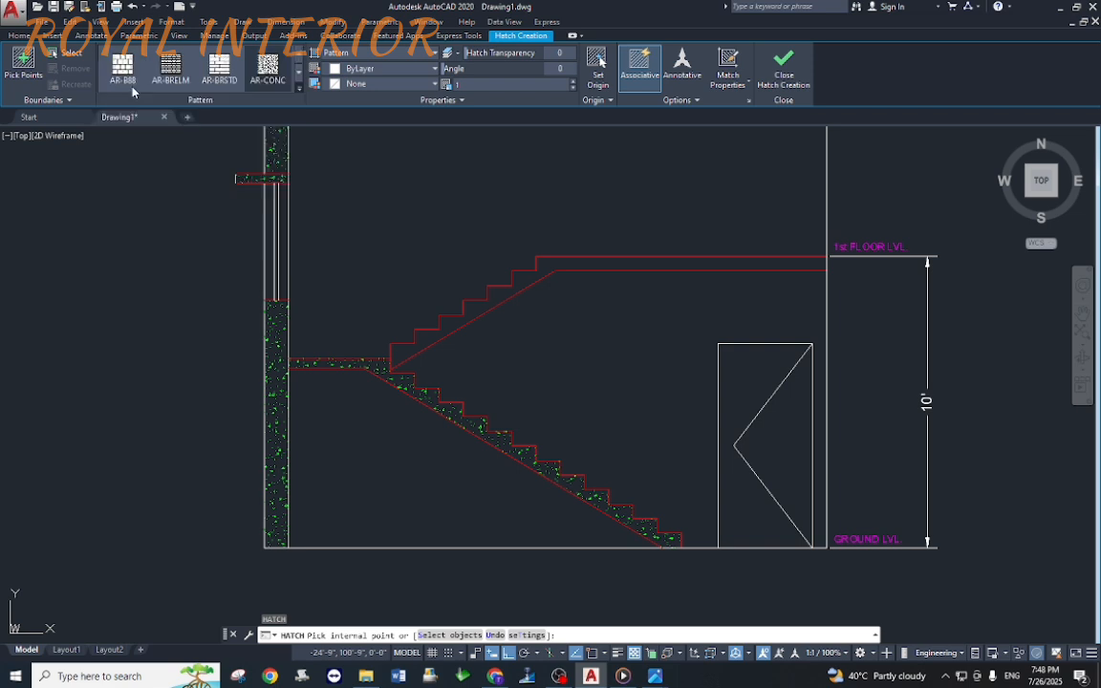
pyautogui.click(541, 270)
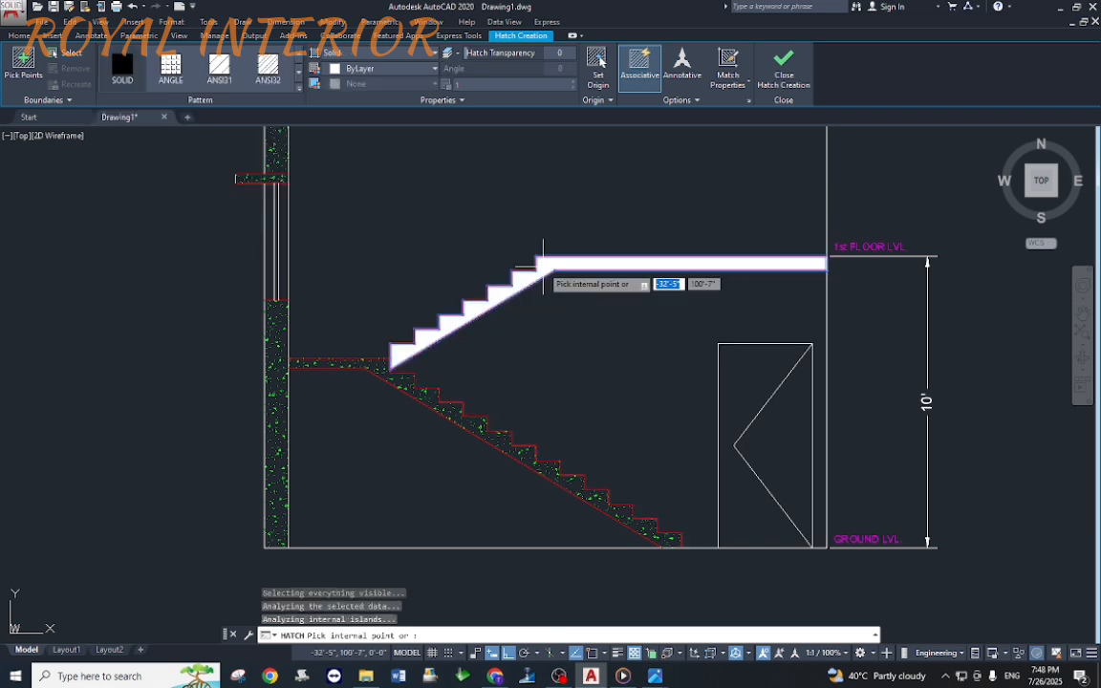
pyautogui.rightClick(541, 271)
pyautogui.click(593, 282)
pyautogui.press('Escape')
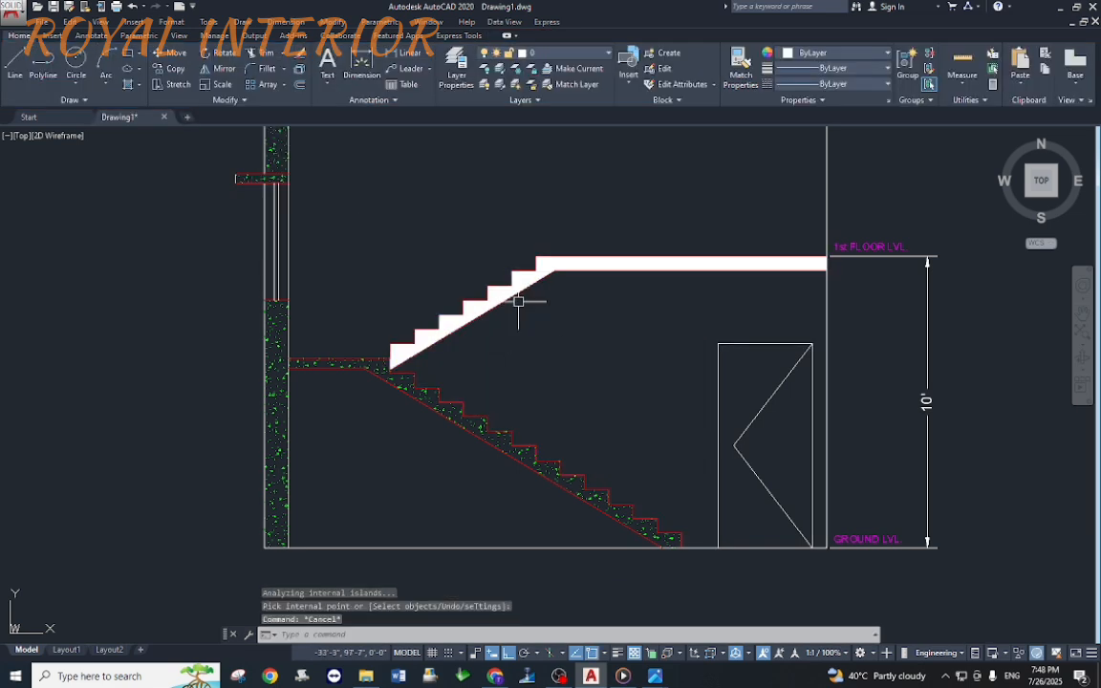
# Step: Change the solid hatch of the upper flight and slab to green
pyautogui.scroll(3, 519, 301)
pyautogui.click(565, 278)
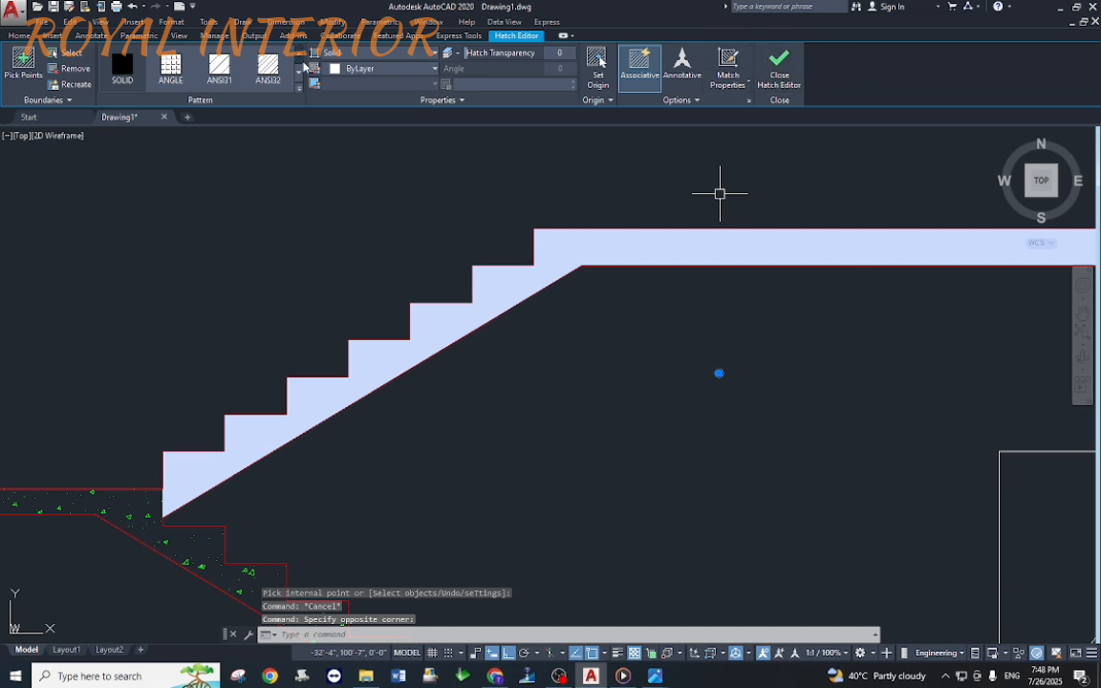
pyautogui.click(394, 73)
pyautogui.click(364, 202)
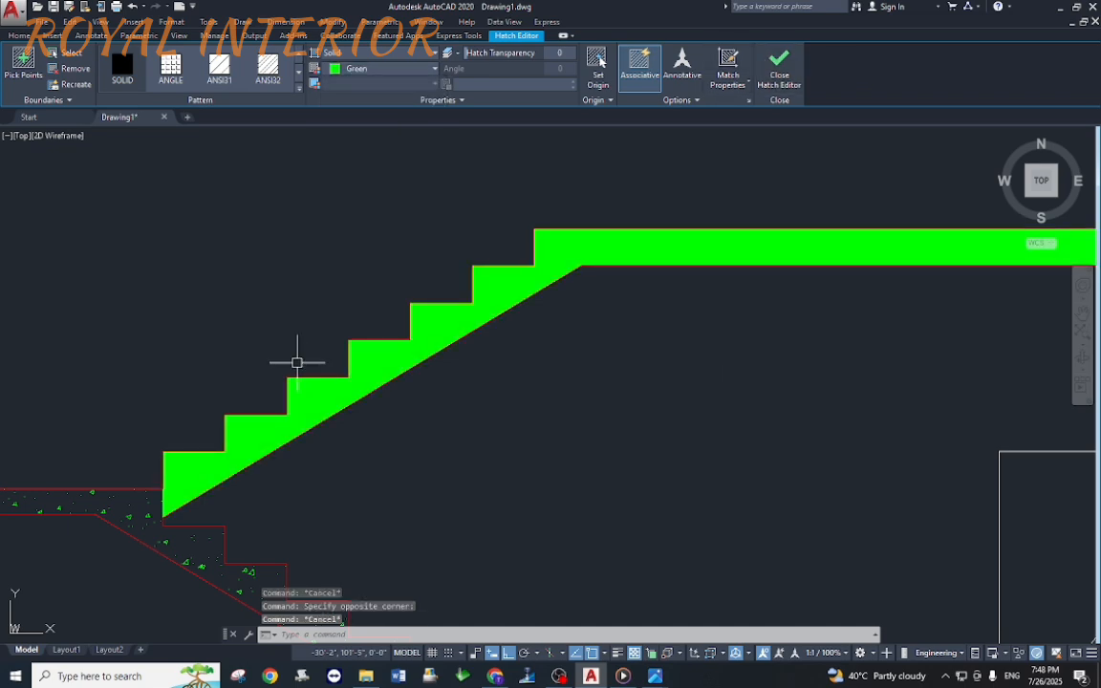
pyautogui.press('Escape')
pyautogui.scroll(-2, 604, 402)
pyautogui.scroll(-4, 455, 319)
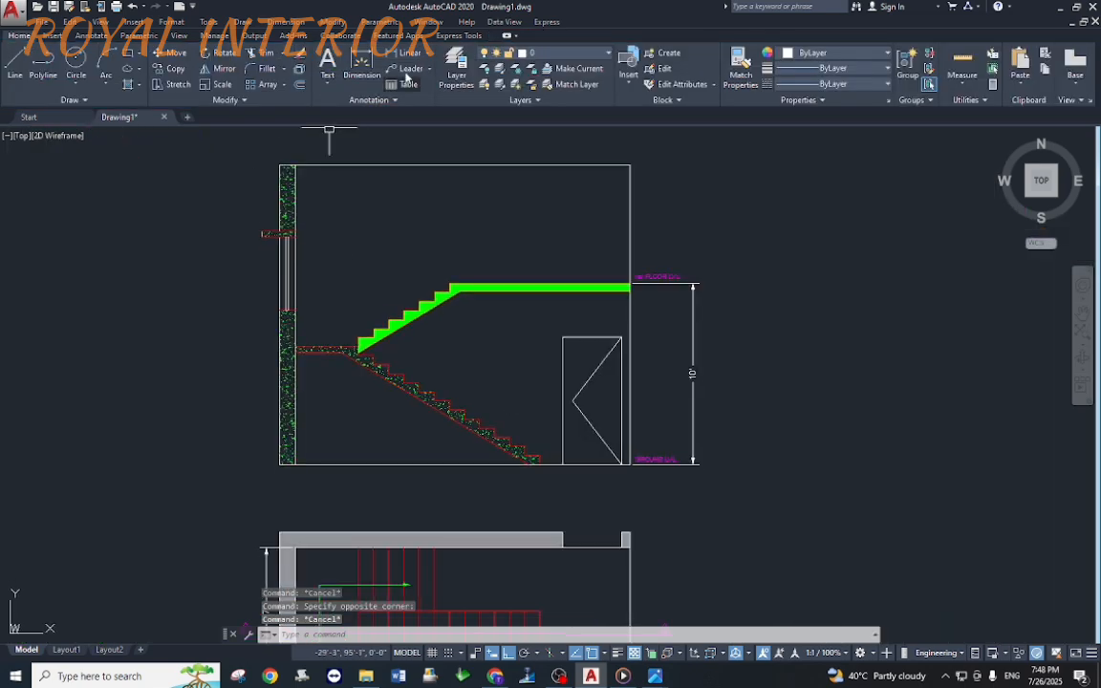
# Step: Add a linear dimension to the width of the third tread from the ground, placed above the lower flight
pyautogui.click(408, 58)
pyautogui.moveTo(499, 401); pyautogui.dragTo(512, 313, button='middle')
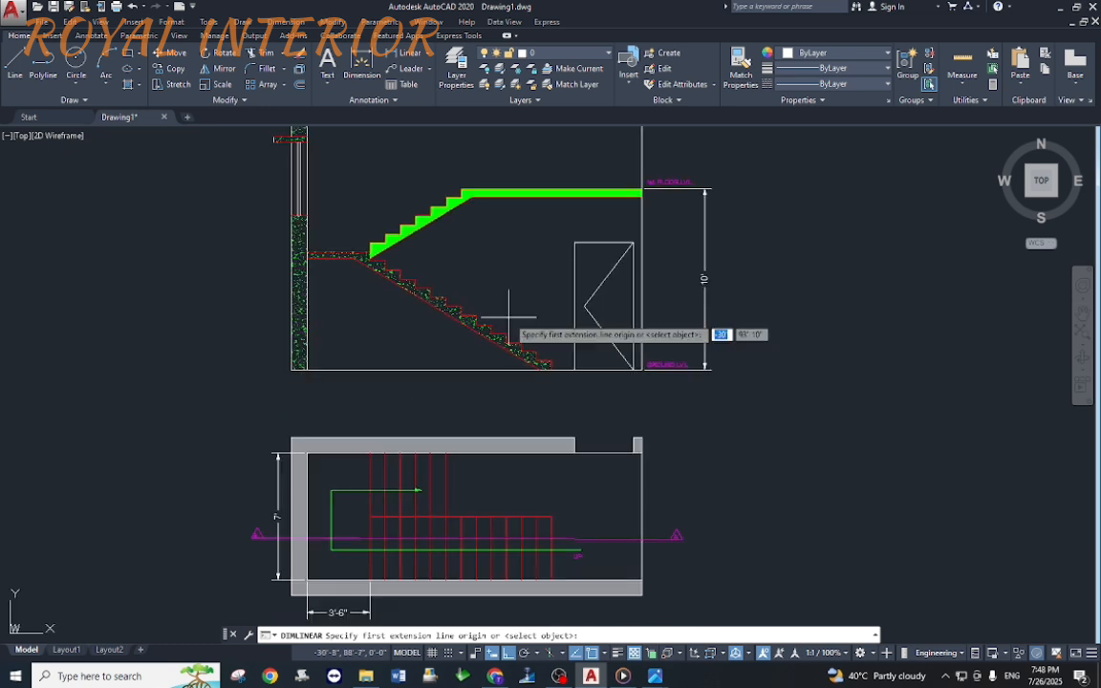
pyautogui.scroll(5, 551, 361)
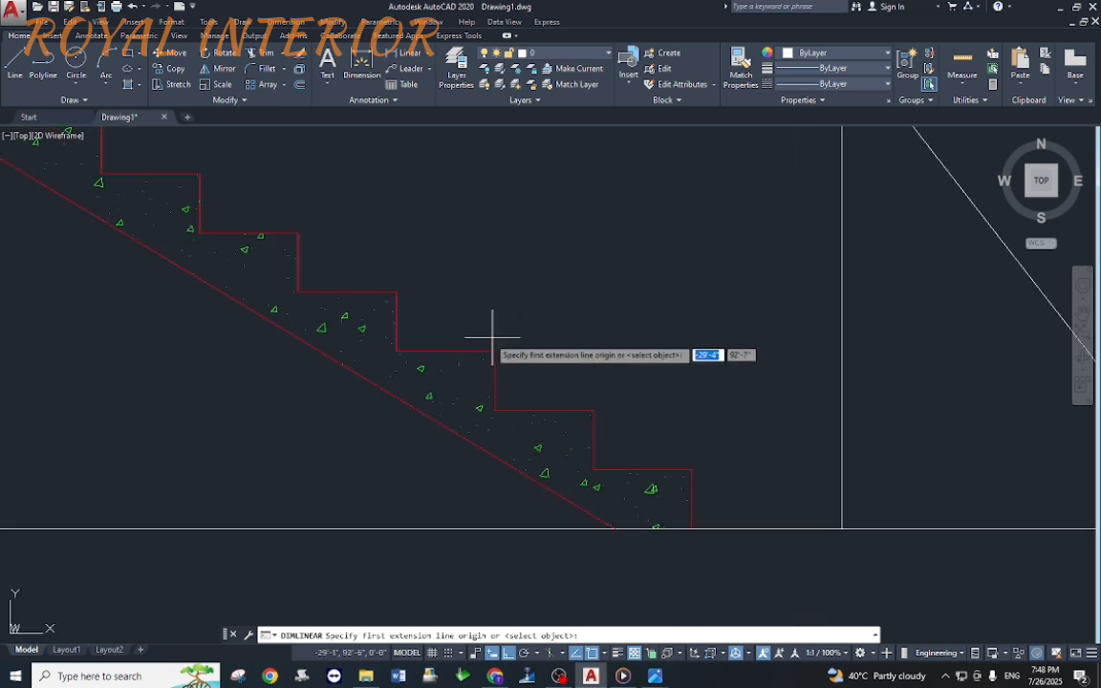
pyautogui.click(396, 352)
pyautogui.click(494, 352)
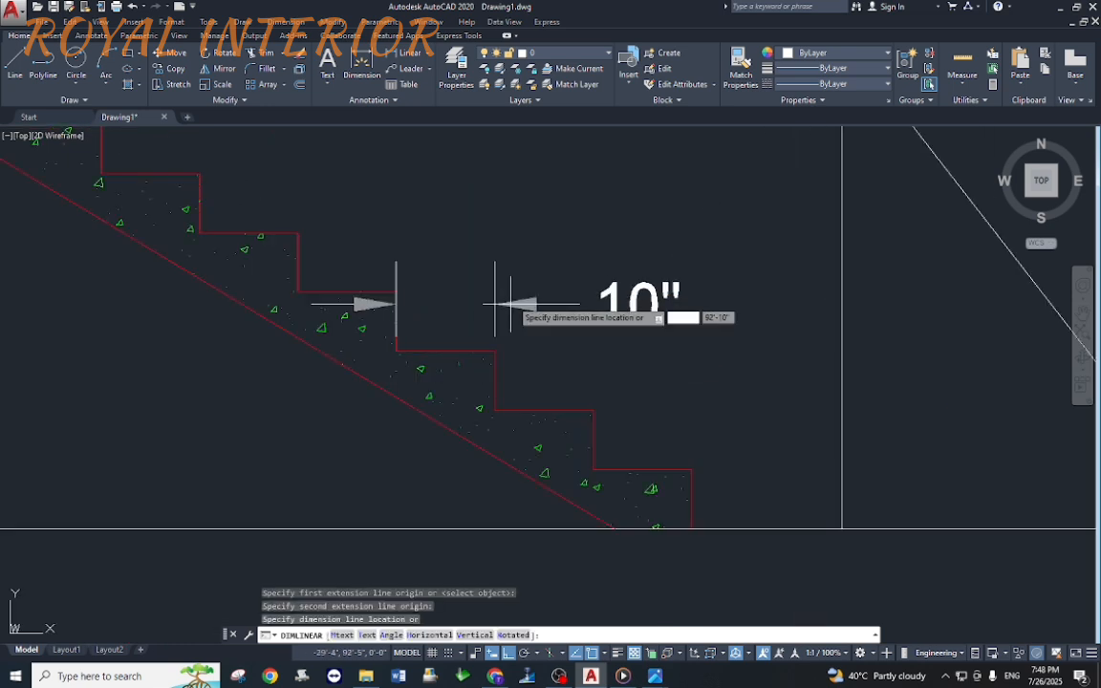
pyautogui.click(516, 278)
# Step: Add a linear dimension to the height of the second riser from the ground, placed beside the lower flight's underside
pyautogui.press('space')
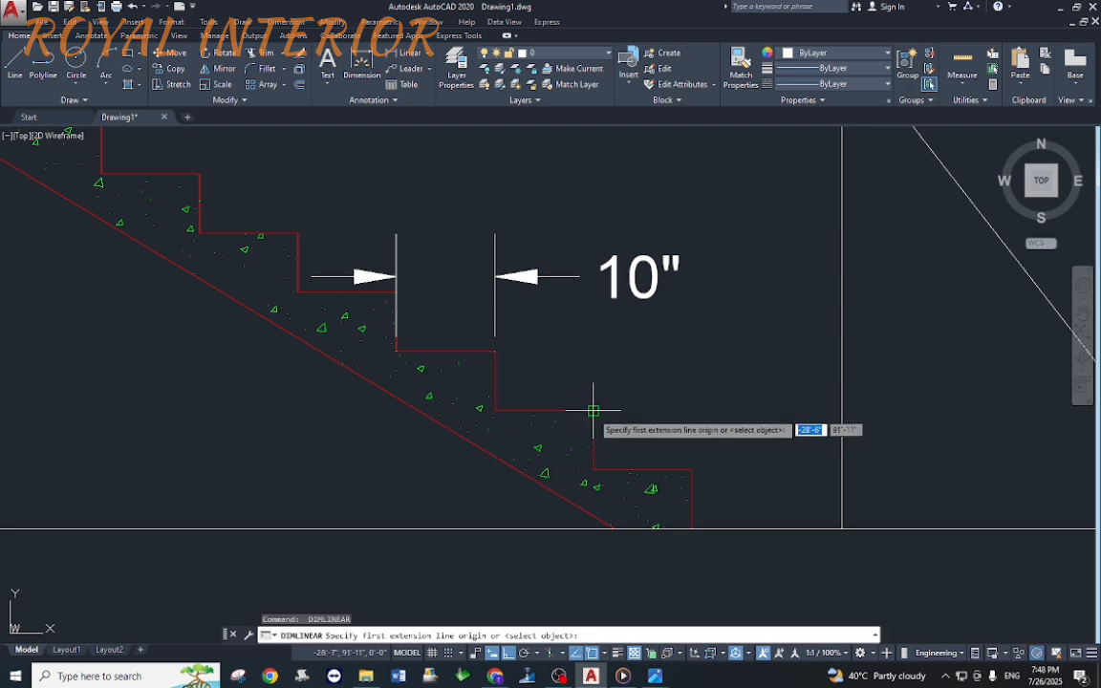
pyautogui.click(590, 413)
pyautogui.click(591, 469)
pyautogui.click(439, 488)
pyautogui.scroll(-5, 440, 488)
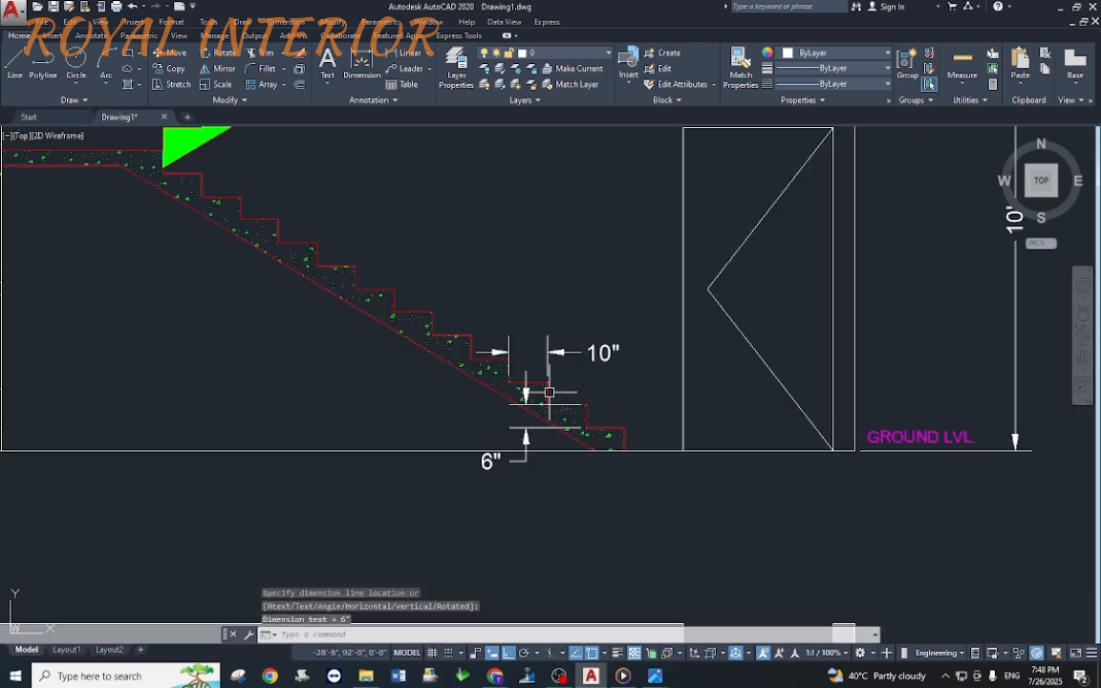
pyautogui.moveTo(541, 455); pyautogui.dragTo(541, 360, button='middle')
pyautogui.scroll(-2, 542, 316)
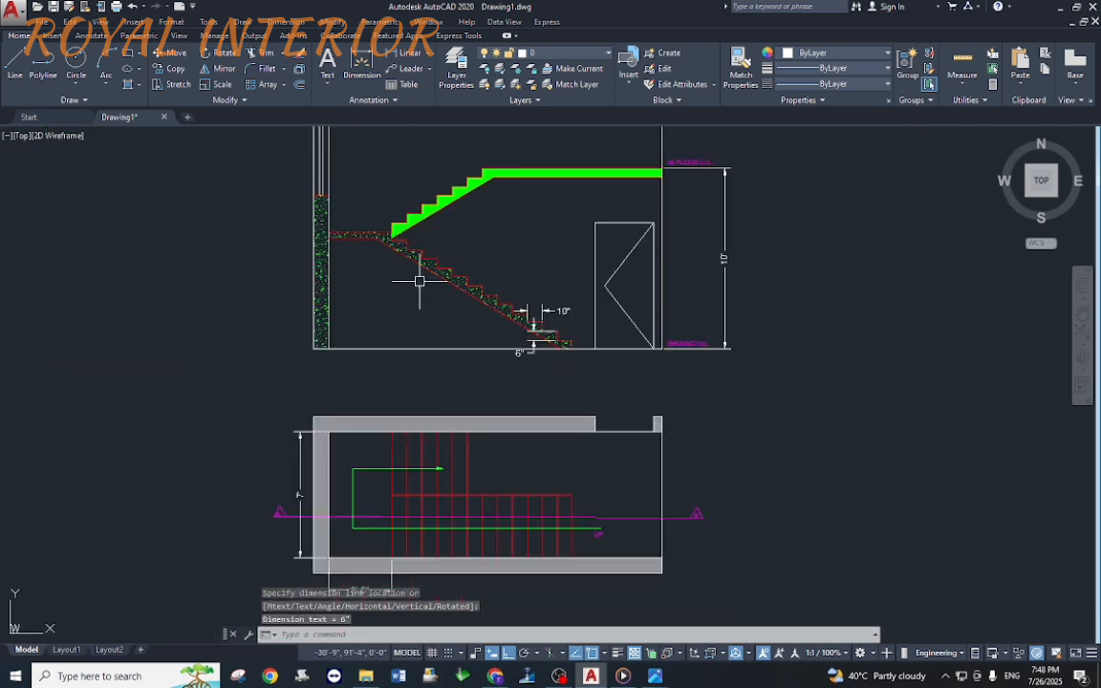
# Step: Erase the tread-width and riser-height dimensions beside the lower flight
pyautogui.moveTo(492, 282); pyautogui.dragTo(516, 309, button='middle')
pyautogui.scroll(2, 541, 355)
pyautogui.click(549, 355)
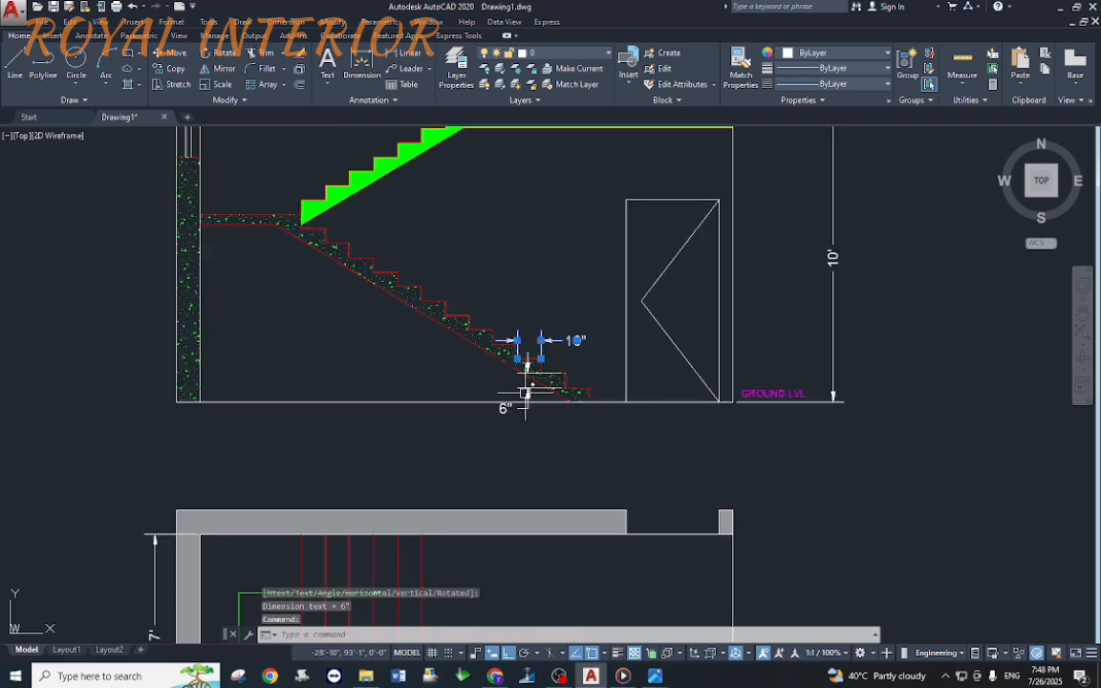
pyautogui.write('E')
pyautogui.press('Return')
pyautogui.scroll(2, 513, 411)
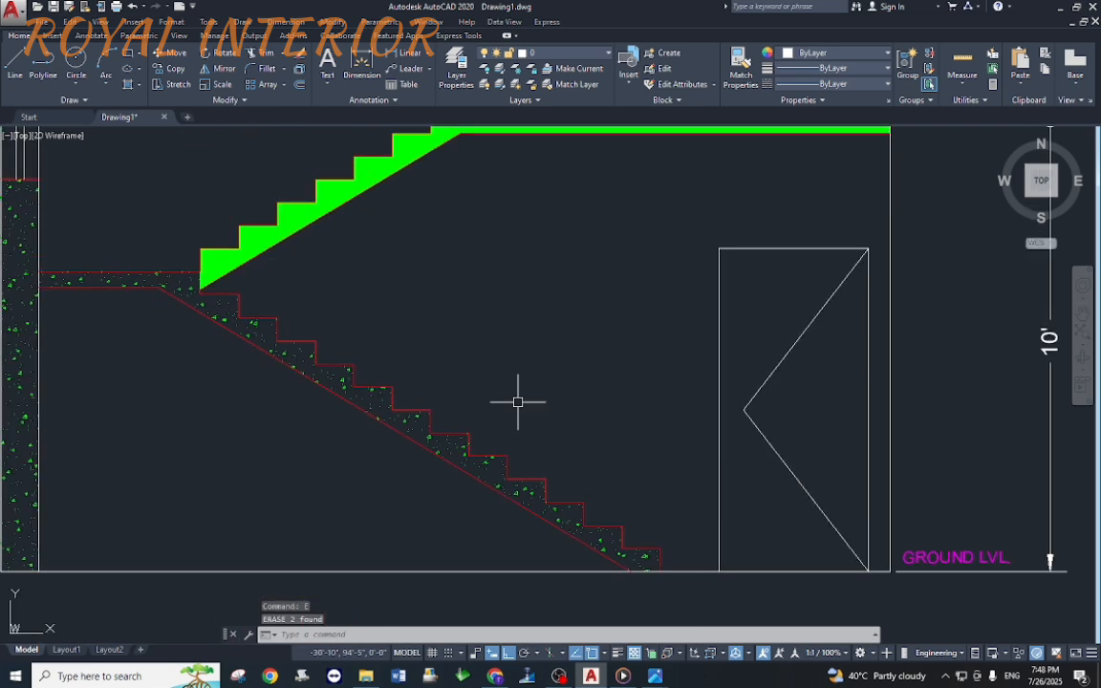
# Step: Draw a 3' vertical railing post line up from the outer edge of the lower flight's first tread
pyautogui.scroll(-4, 535, 420)
pyautogui.scroll(4, 605, 457)
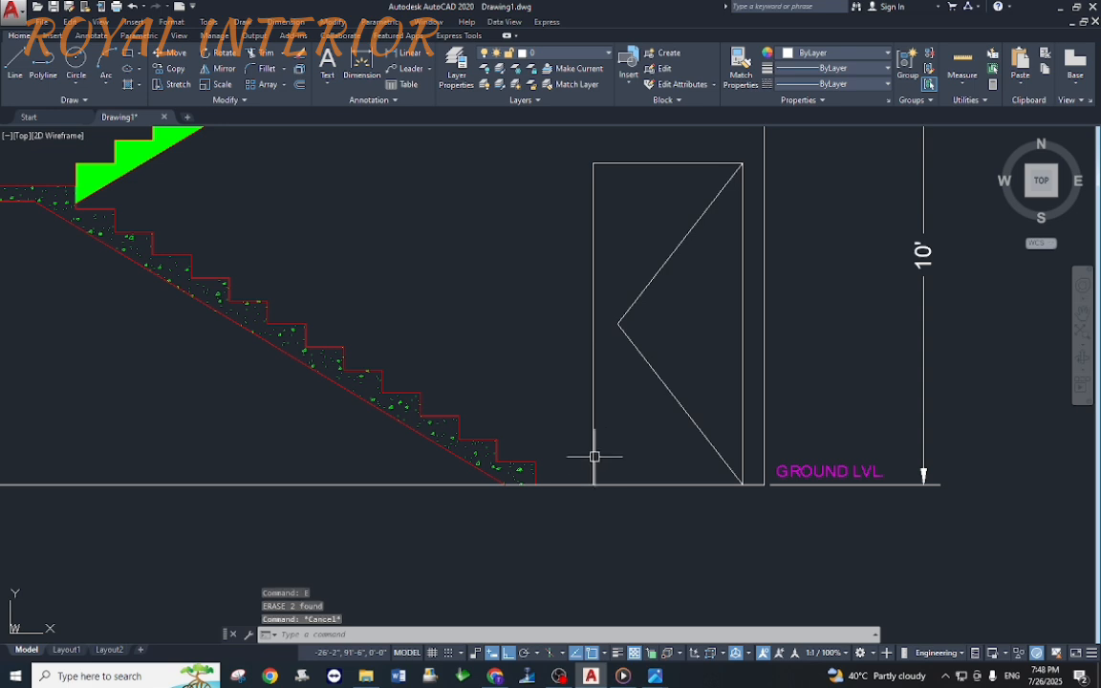
pyautogui.press('Return')
pyautogui.click(535, 463)
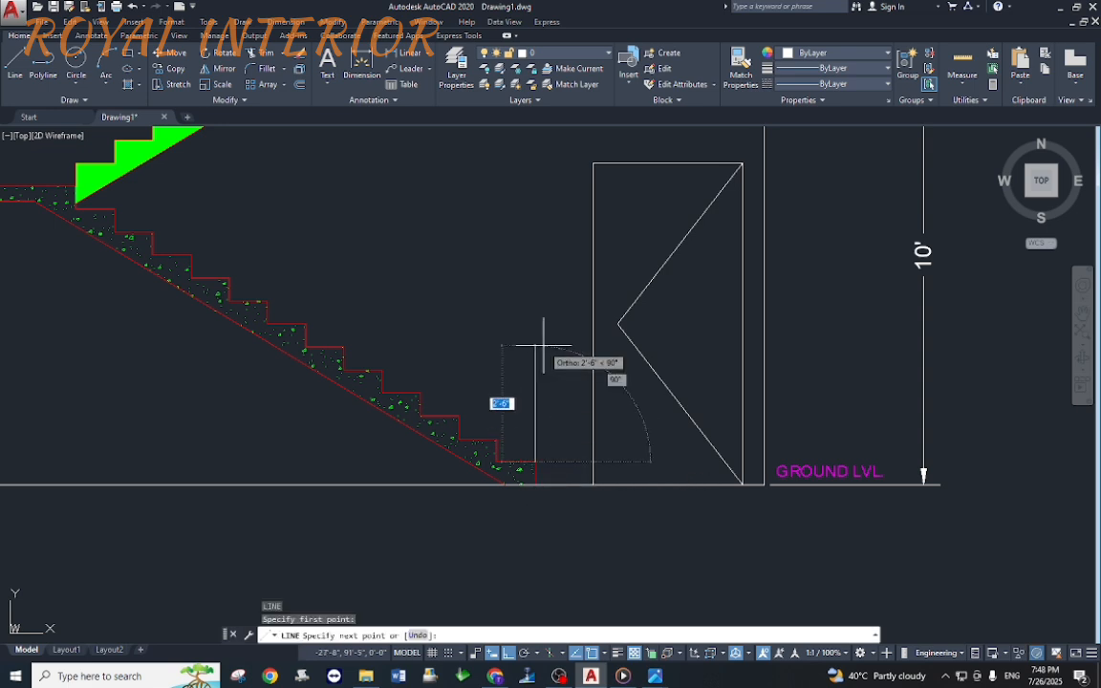
pyautogui.write("'")
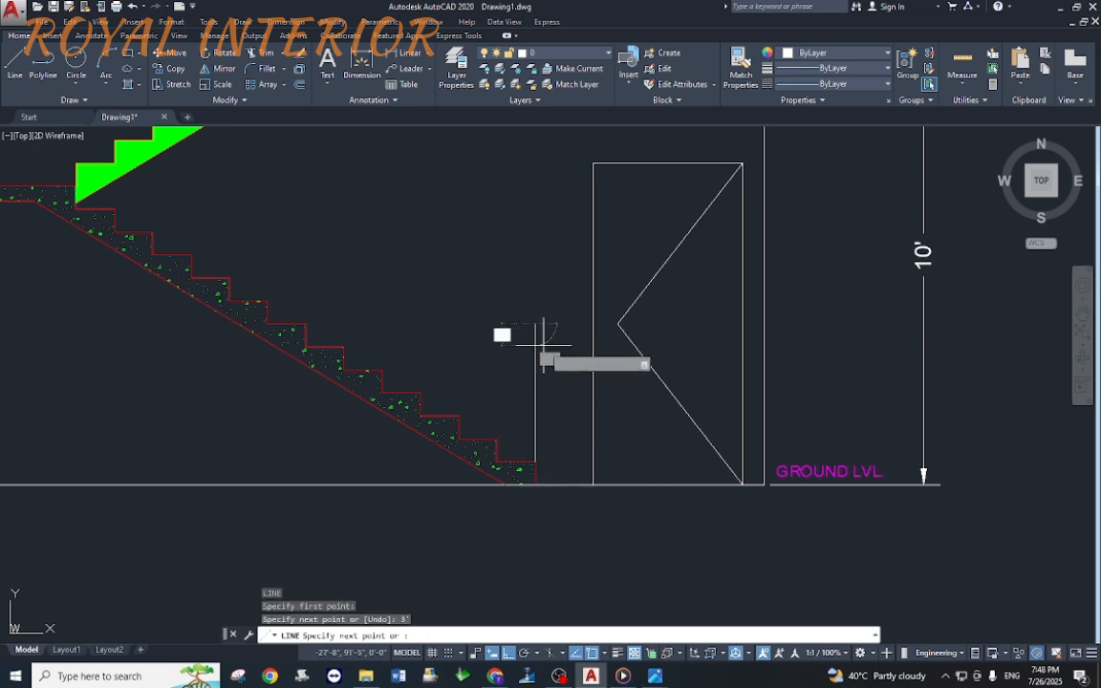
pyautogui.press('Return')
pyautogui.press('Escape')
pyautogui.press('Escape')
# Step: Draw a 3' vertical line up from the landing's edge and continue it down to the top of the lower flight's bottom post
pyautogui.moveTo(467, 300); pyautogui.dragTo(598, 365, button='middle')
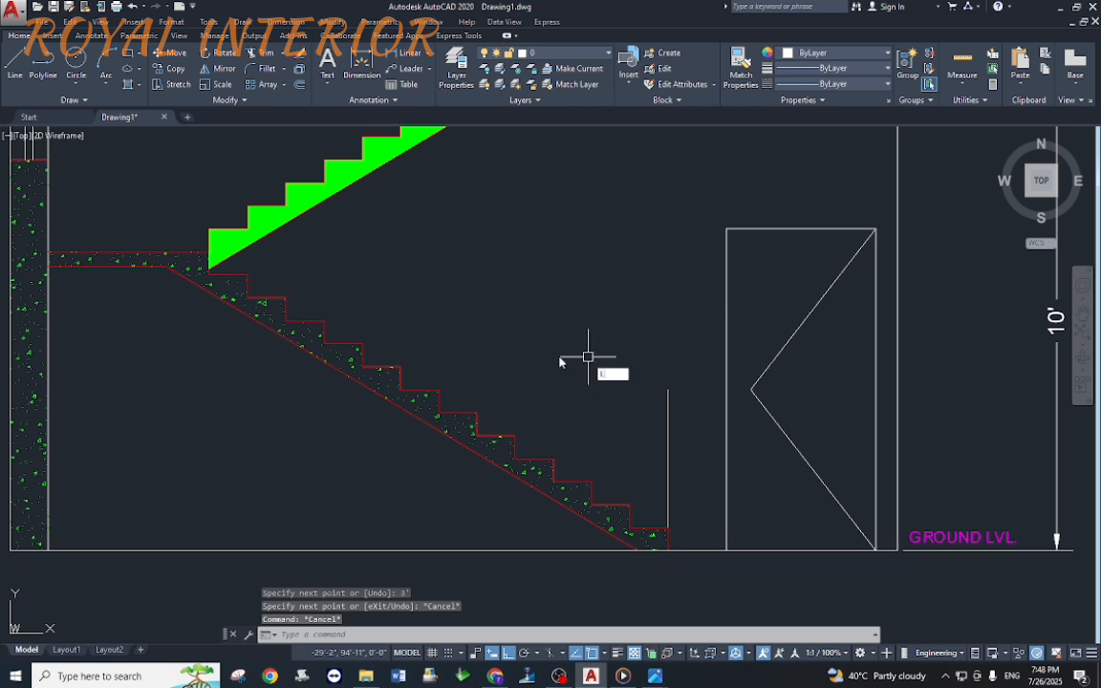
pyautogui.press('Return')
pyautogui.moveTo(209, 251); pyautogui.dragTo(230, 370, button='middle')
pyautogui.click(230, 373)
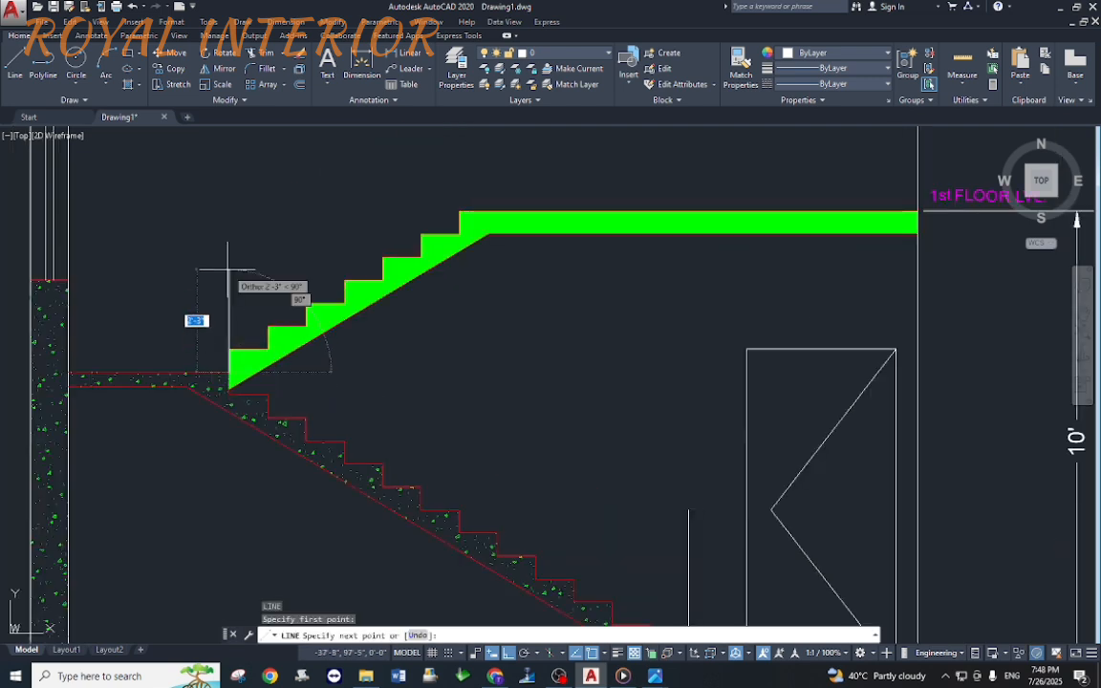
pyautogui.press('Return')
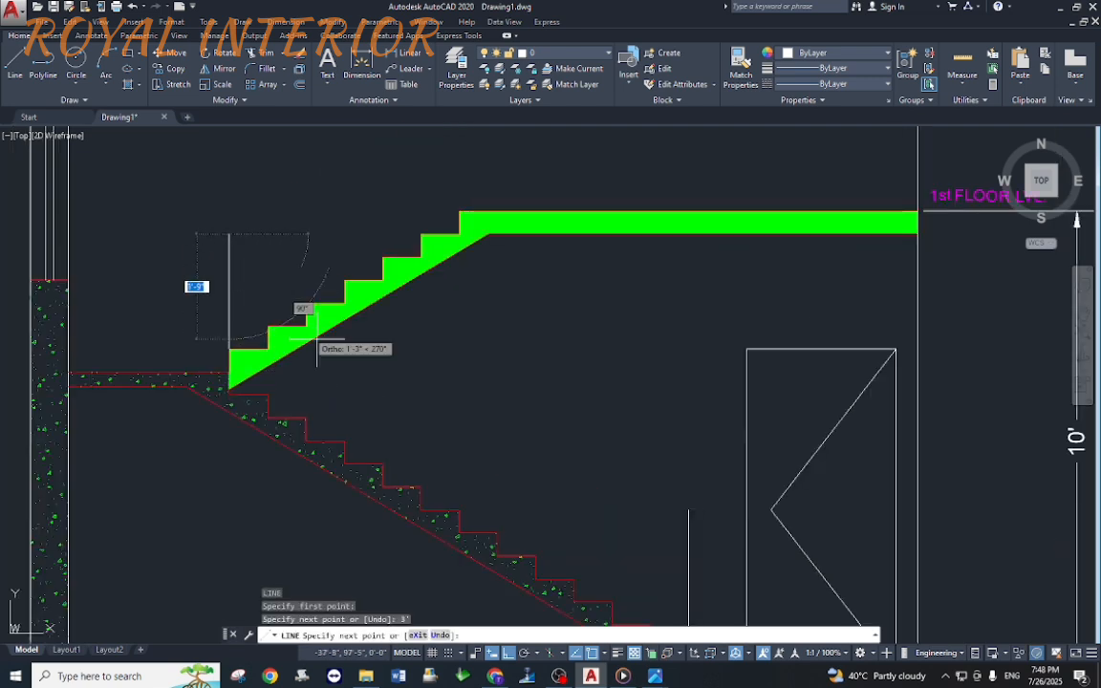
pyautogui.click(688, 509)
pyautogui.press('Escape')
pyautogui.moveTo(247, 320); pyautogui.dragTo(267, 453, button='middle')
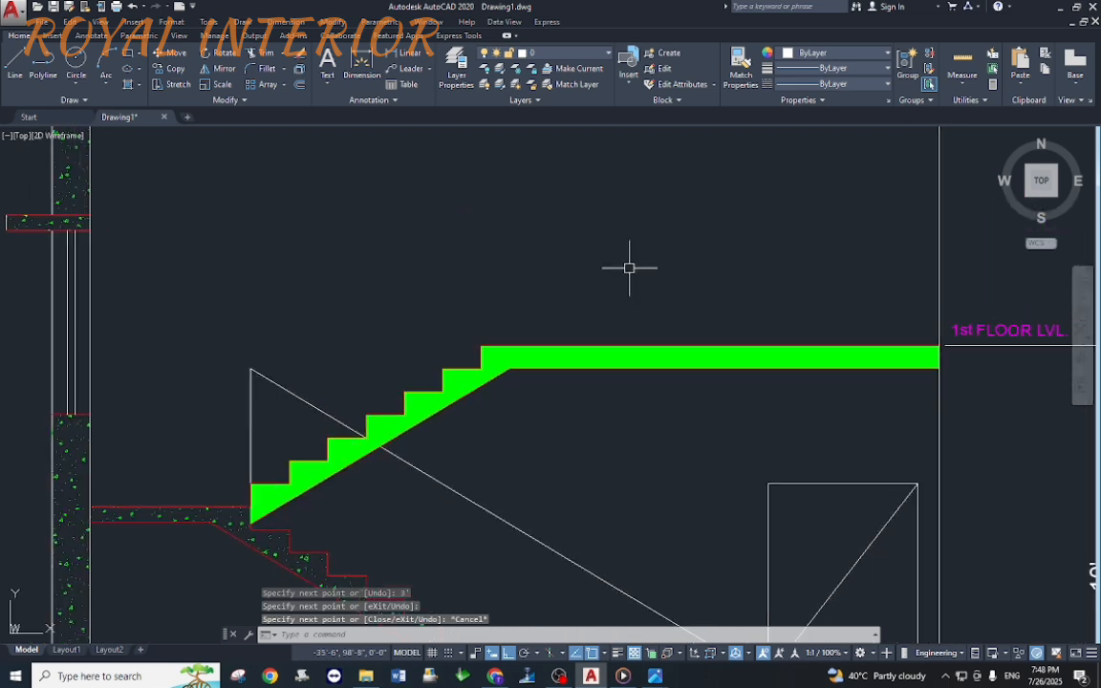
pyautogui.scroll(4, 255, 509)
pyautogui.scroll(-4, 238, 502)
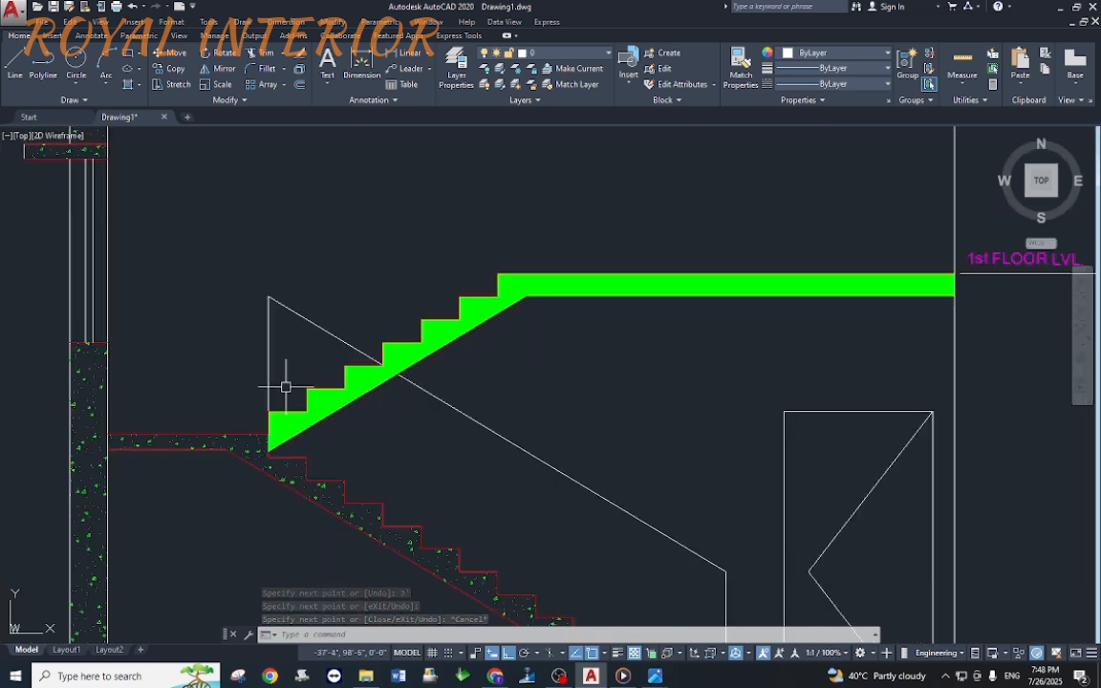
pyautogui.moveTo(544, 437); pyautogui.dragTo(516, 341, button='middle')
pyautogui.moveTo(356, 315); pyautogui.dragTo(384, 363, button='middle')
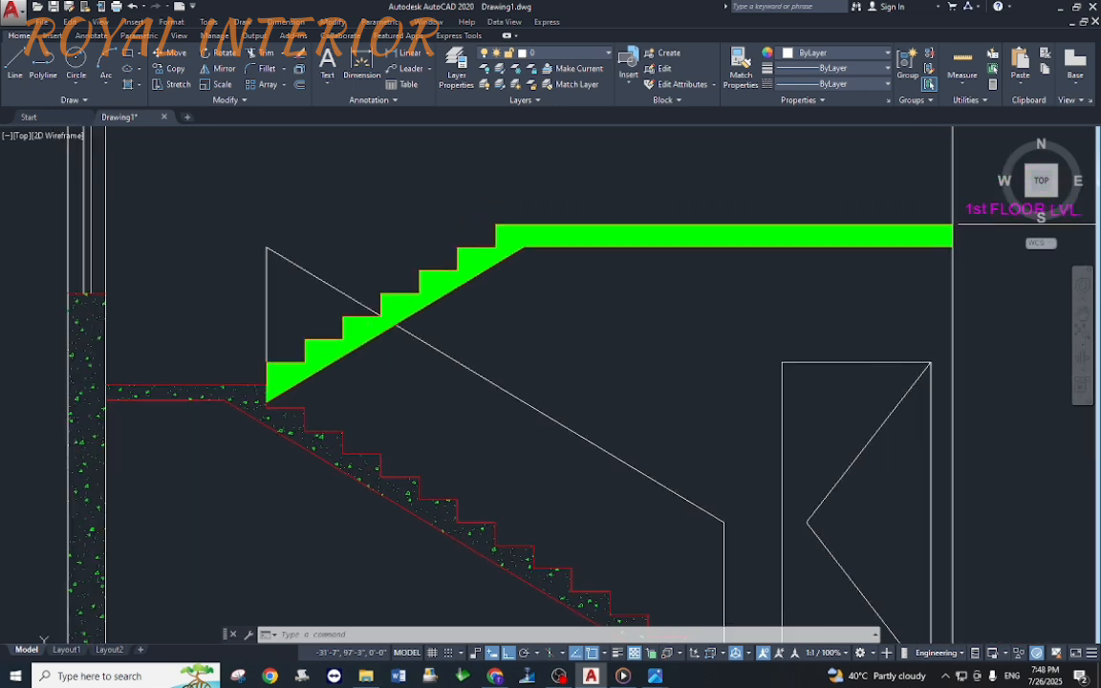
pyautogui.press('l')
pyautogui.press('Return')
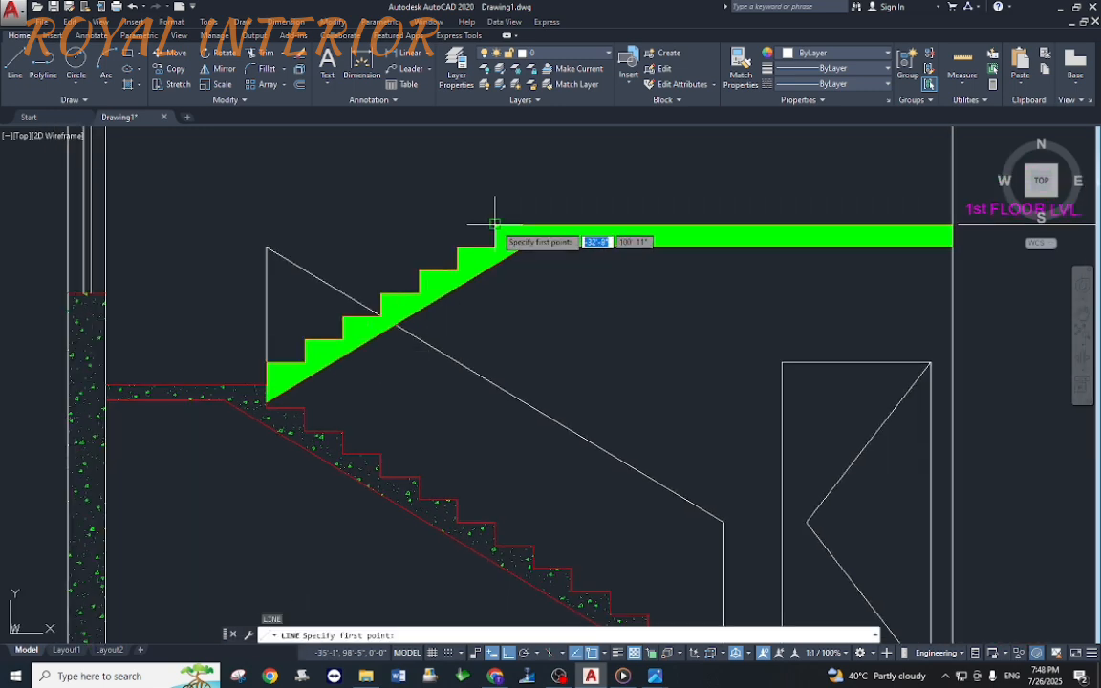
pyautogui.click(496, 226)
pyautogui.moveTo(504, 152); pyautogui.dragTo(494, 260, button='middle')
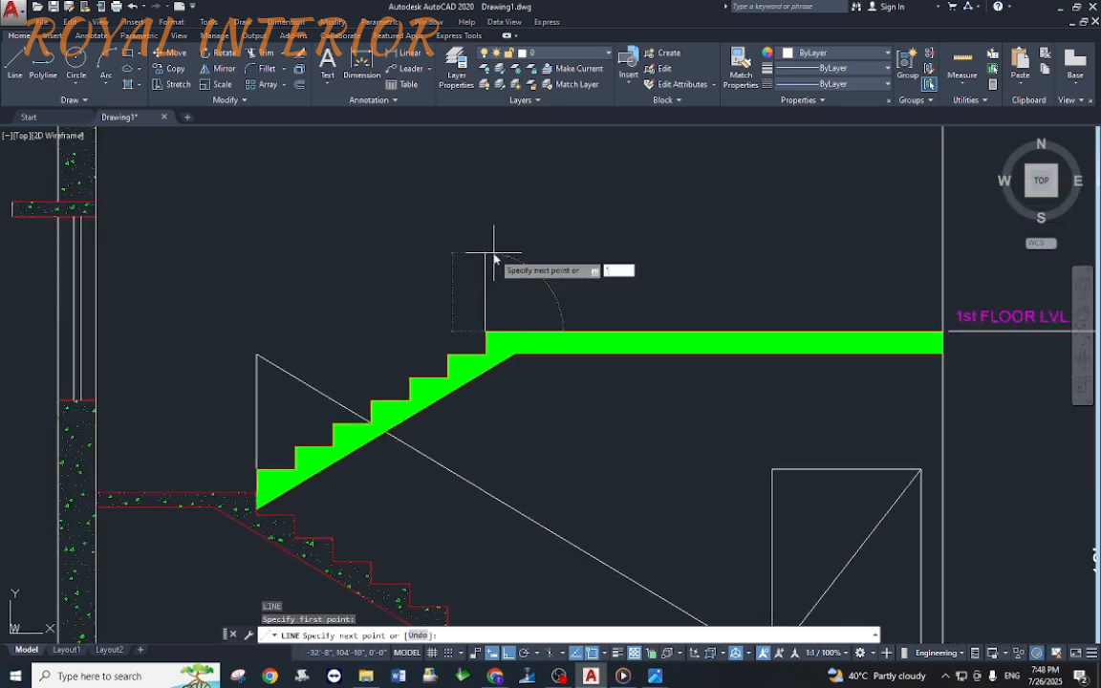
pyautogui.press('Return')
pyautogui.press('Escape')
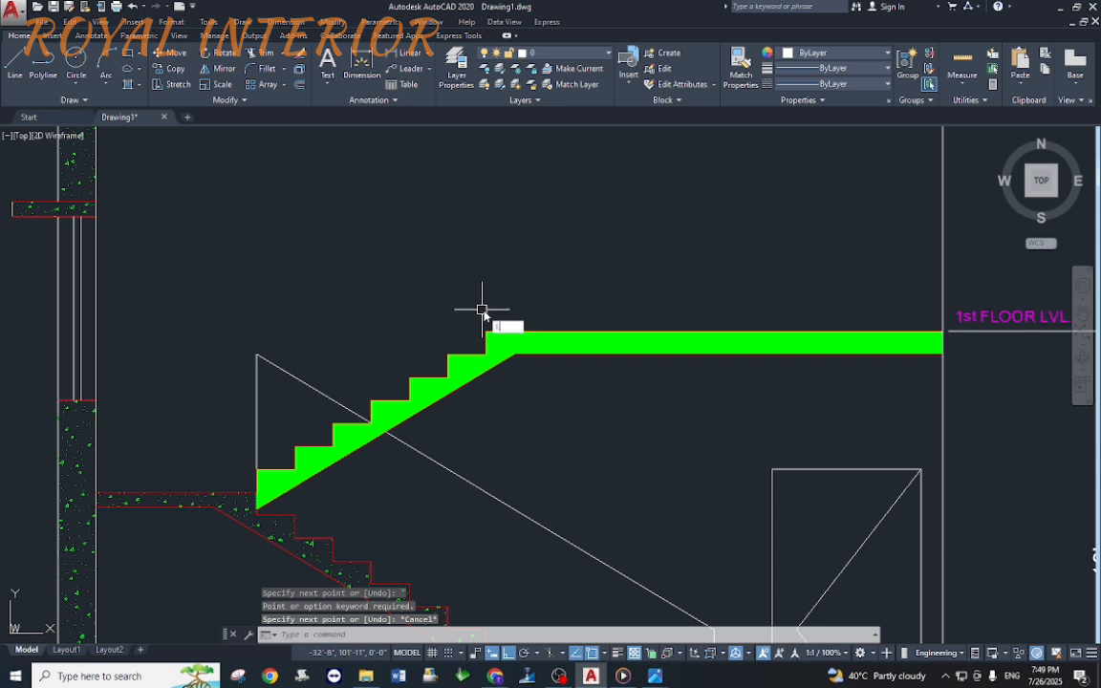
# Step: Draw a 3' vertical post line up from the first-floor slab's edge at the head of the upper flight
pyautogui.press('Return')
pyautogui.click(484, 331)
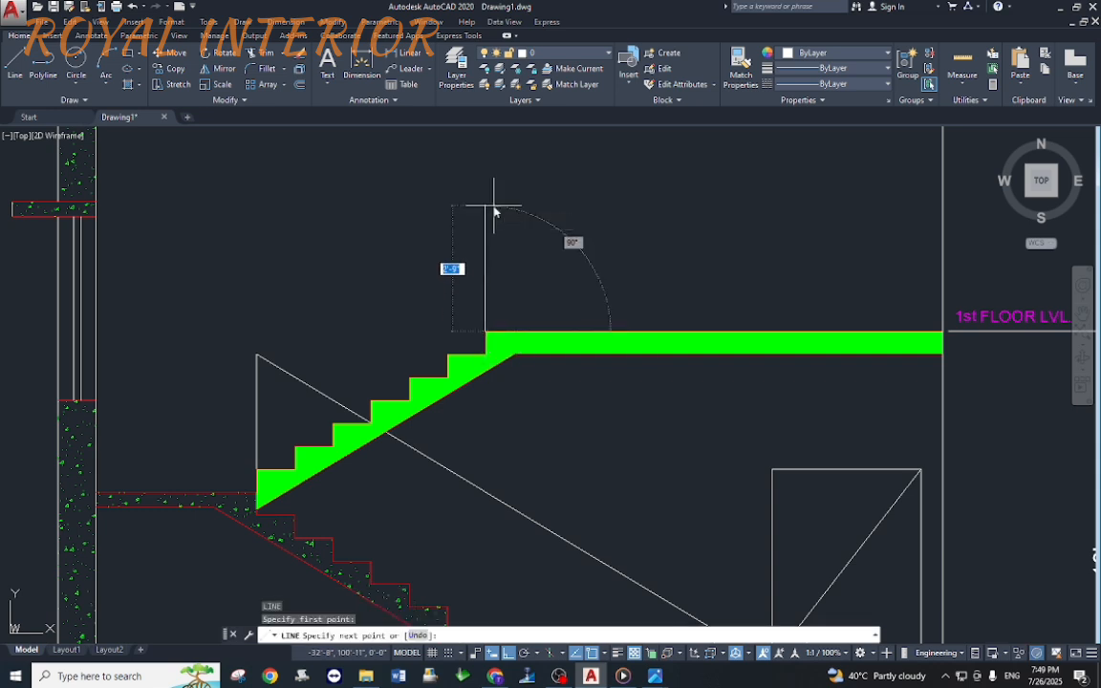
pyautogui.click(485, 194)
pyautogui.press('Escape')
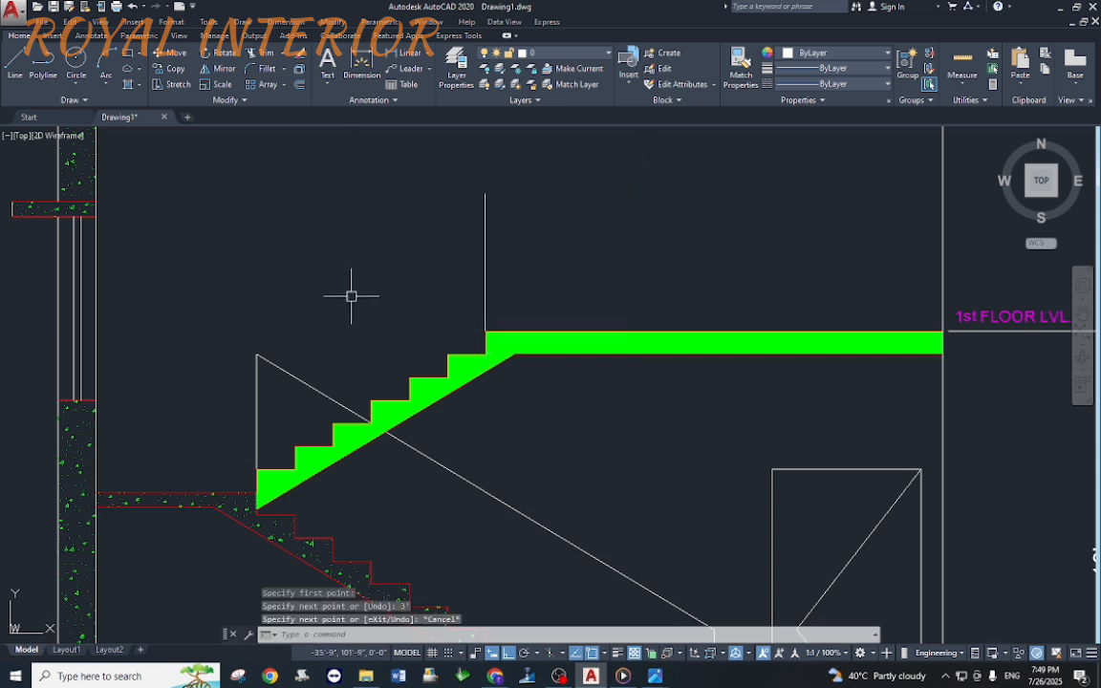
# Step: Draw a 3' line up from the upper flight's first tread edge and continue it to the top of the first-floor post
pyautogui.press('Return')
pyautogui.click(256, 469)
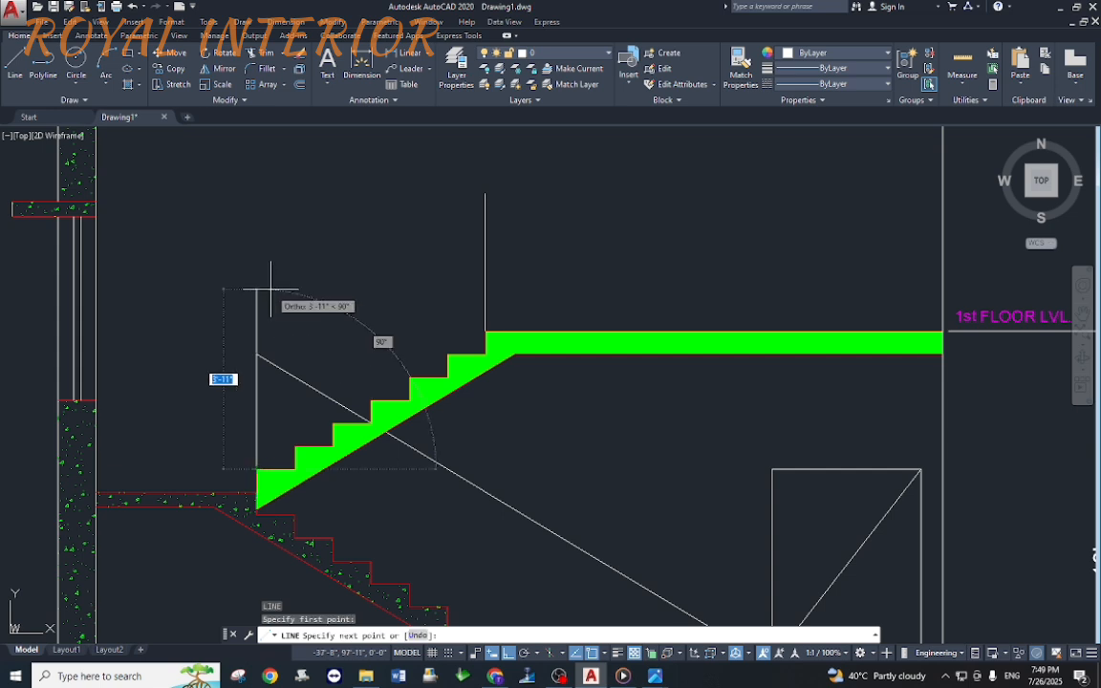
pyautogui.write("3'")
pyautogui.press('Return')
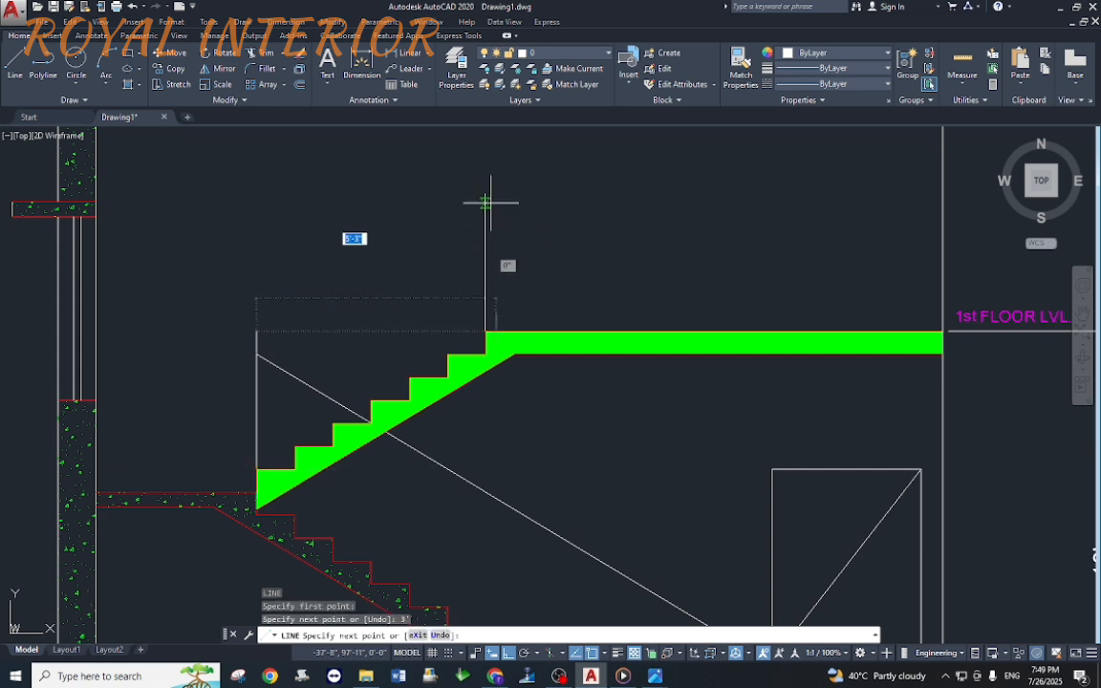
pyautogui.click(483, 191)
pyautogui.press('Escape')
pyautogui.scroll(-2, 408, 325)
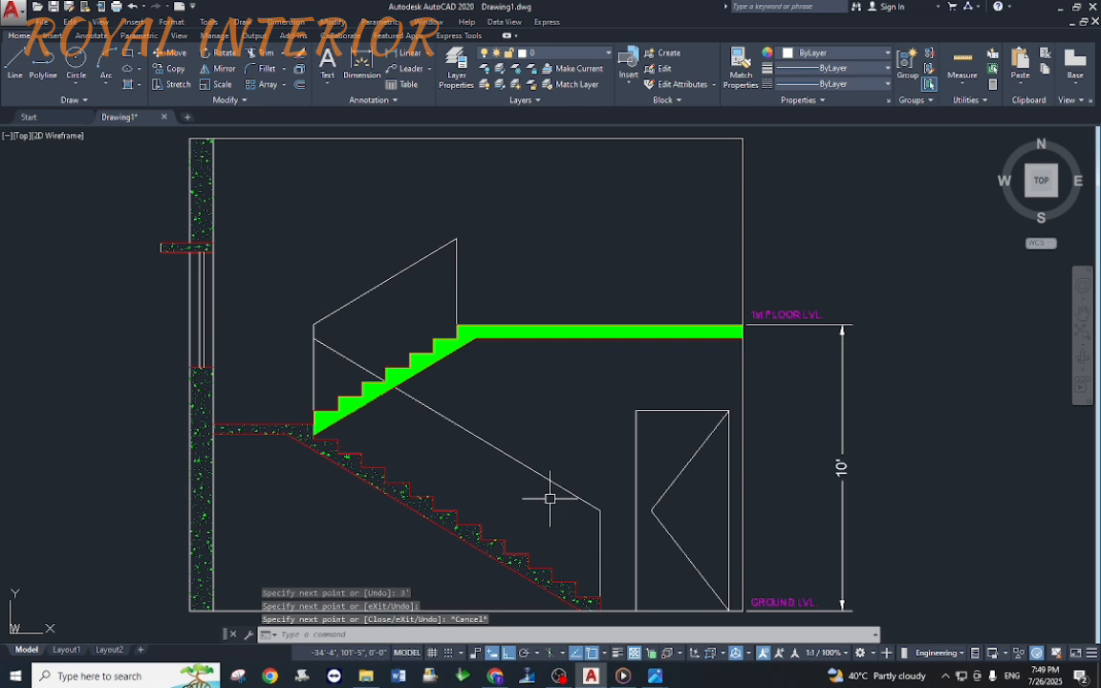
# Step: Draw a sloped line along the lower flight's nosings, from the second tread above ground to the second tread below the landing
pyautogui.moveTo(549, 498)
pyautogui.mouseDown(button='middle')
pyautogui.moveTo(512, 427)
pyautogui.moveTo(510, 356)
pyautogui.mouseUp(button='middle')
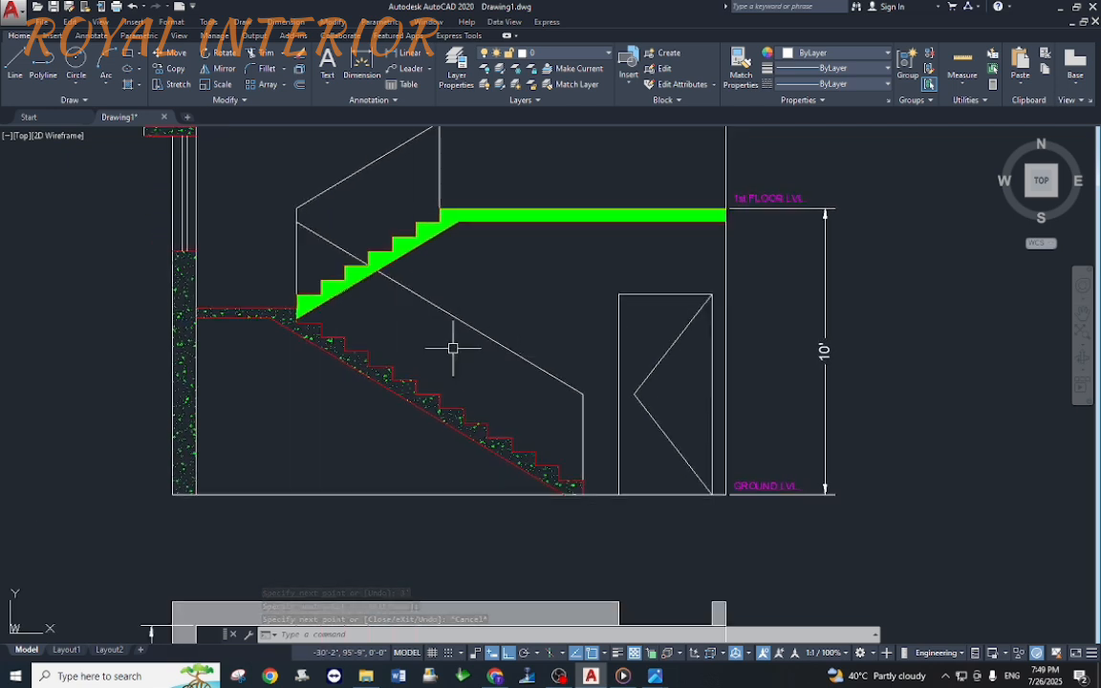
pyautogui.press('l')
pyautogui.press('Return')
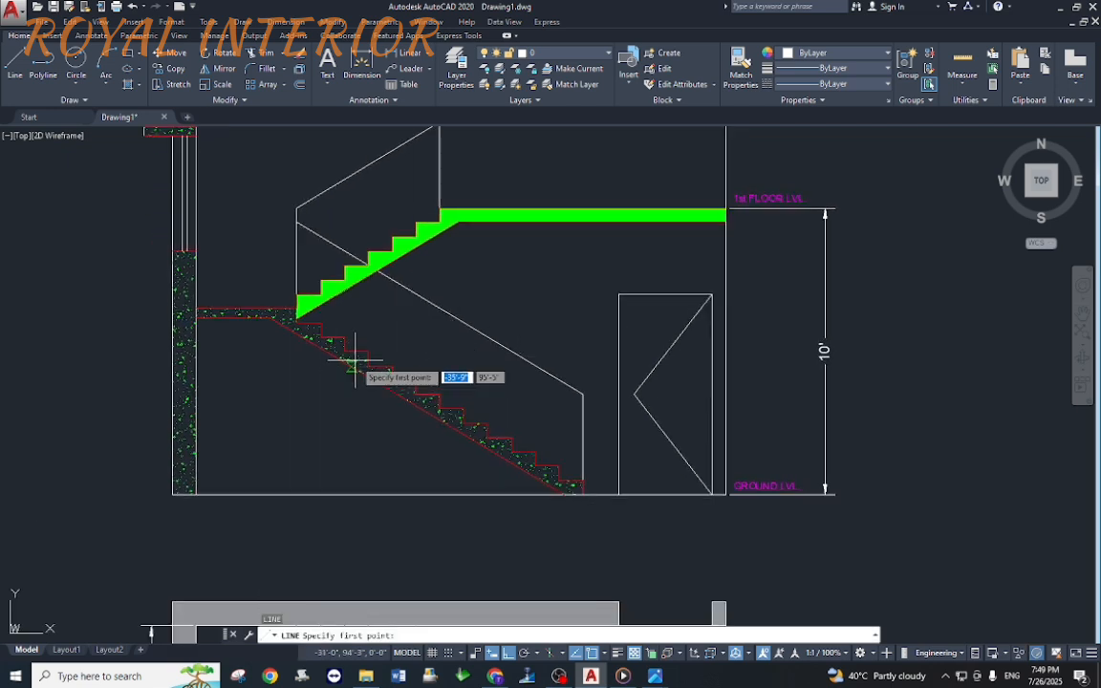
pyautogui.click(561, 468)
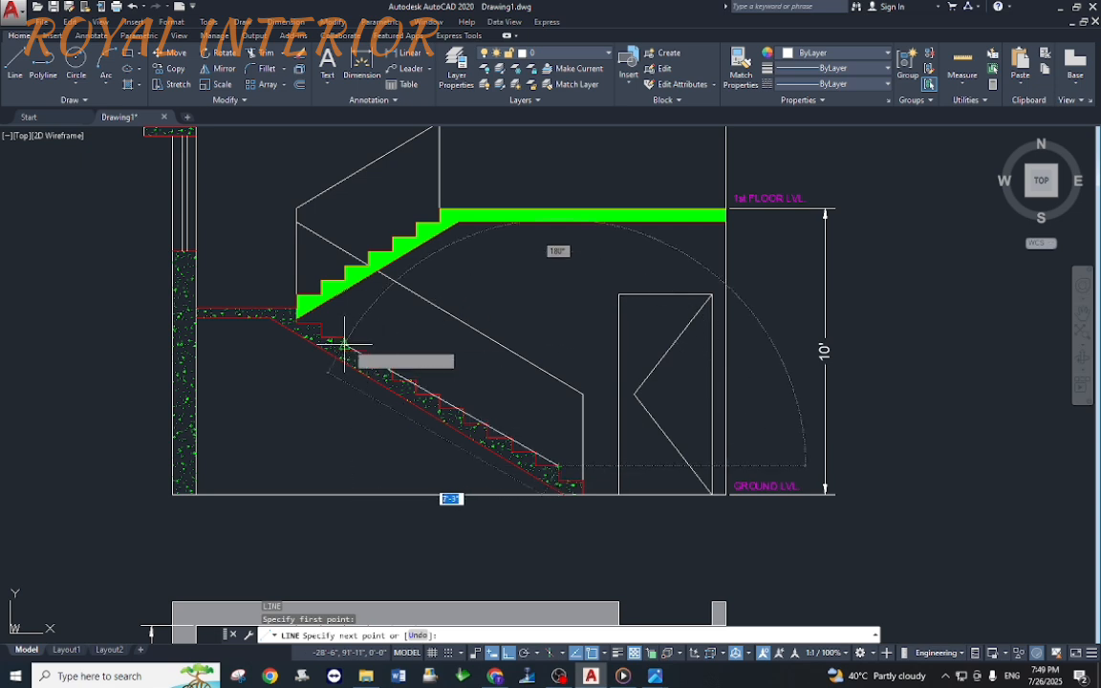
pyautogui.press('Escape')
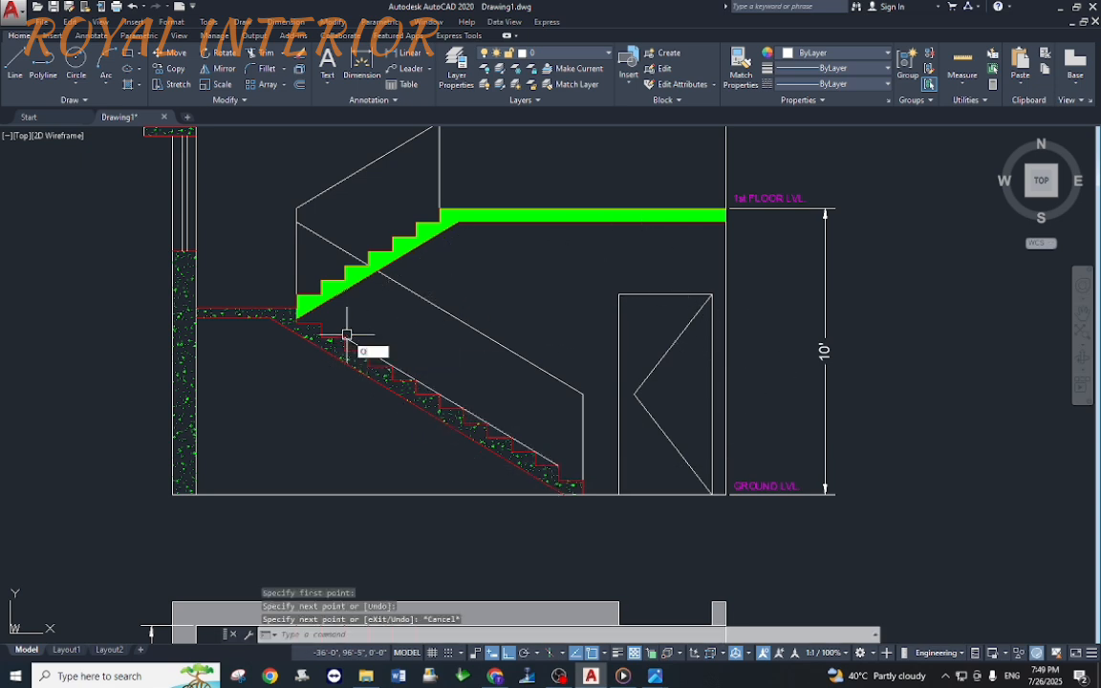
# Step: Offset the lower flight's nosing line 6" upward and erase the offset copy
pyautogui.press('Return')
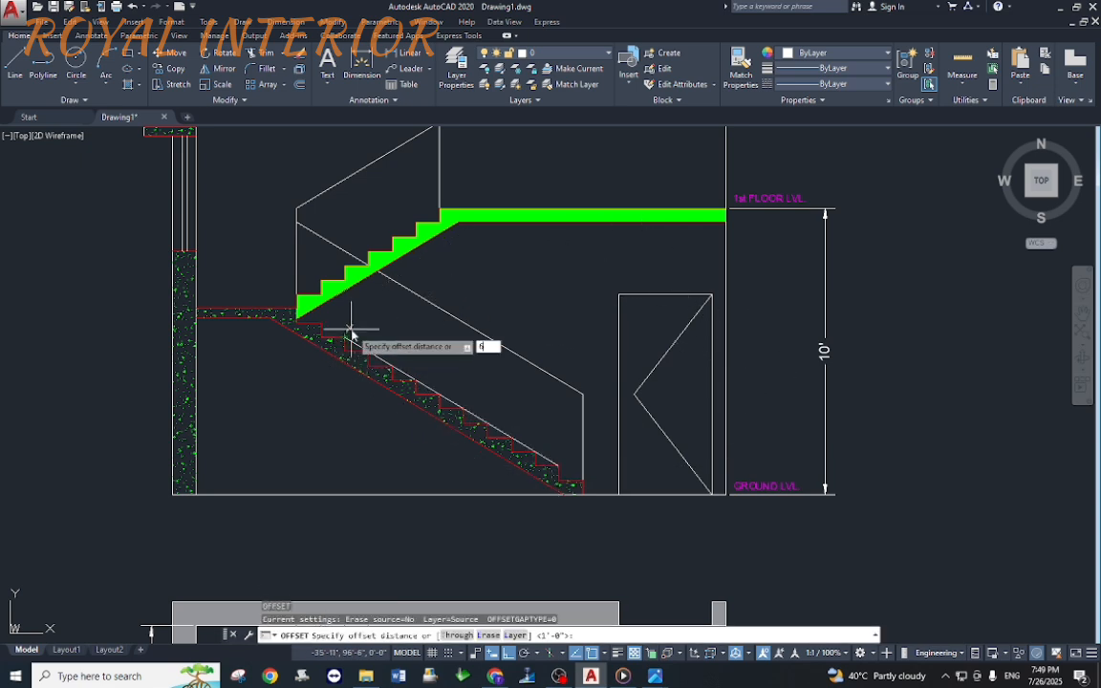
pyautogui.press('Return')
pyautogui.scroll(2, 382, 373)
pyautogui.click(400, 361)
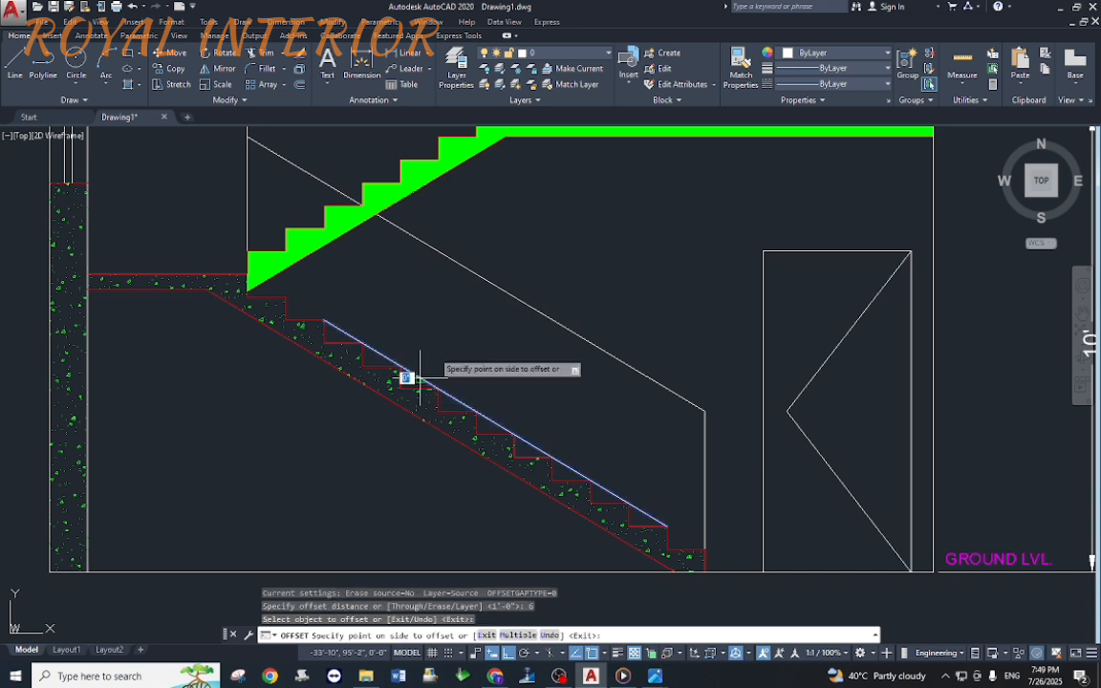
pyautogui.click(421, 376)
pyautogui.press('Escape')
pyautogui.click(435, 361)
pyautogui.press('Delete')
# Step: Offset the lower flight's nosing line upward by a distance shorter than 6" and erase the original nosing line
pyautogui.write('o')
pyautogui.press('Return')
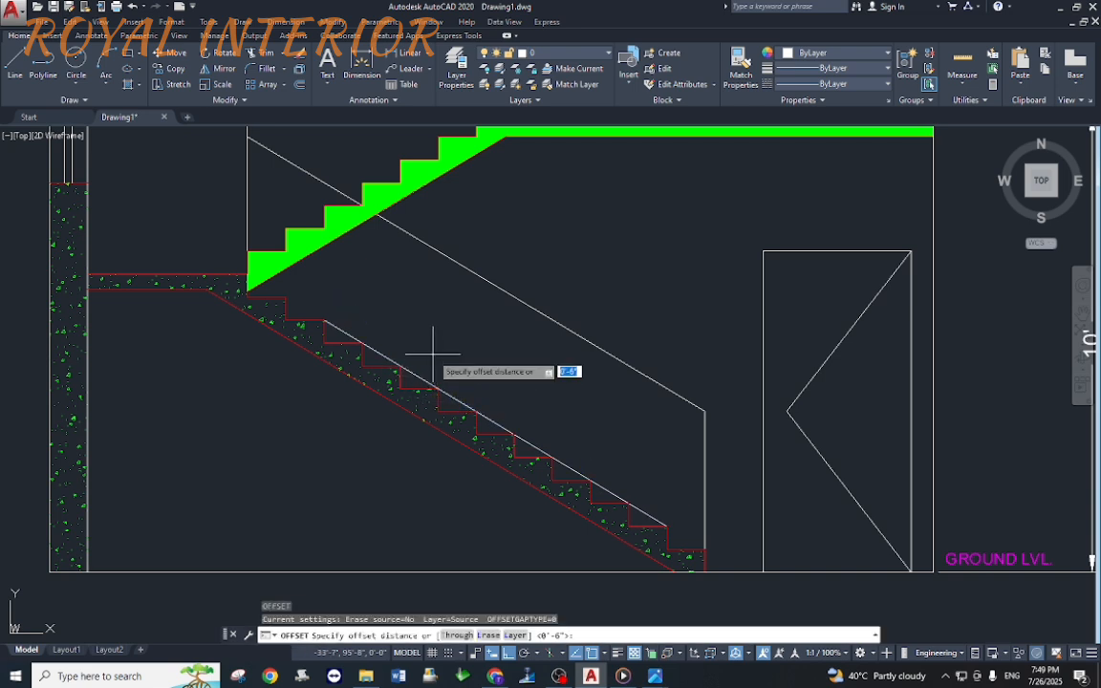
pyautogui.press('Return')
pyautogui.click(414, 372)
pyautogui.click(425, 378)
pyautogui.press('Escape')
pyautogui.click(423, 380)
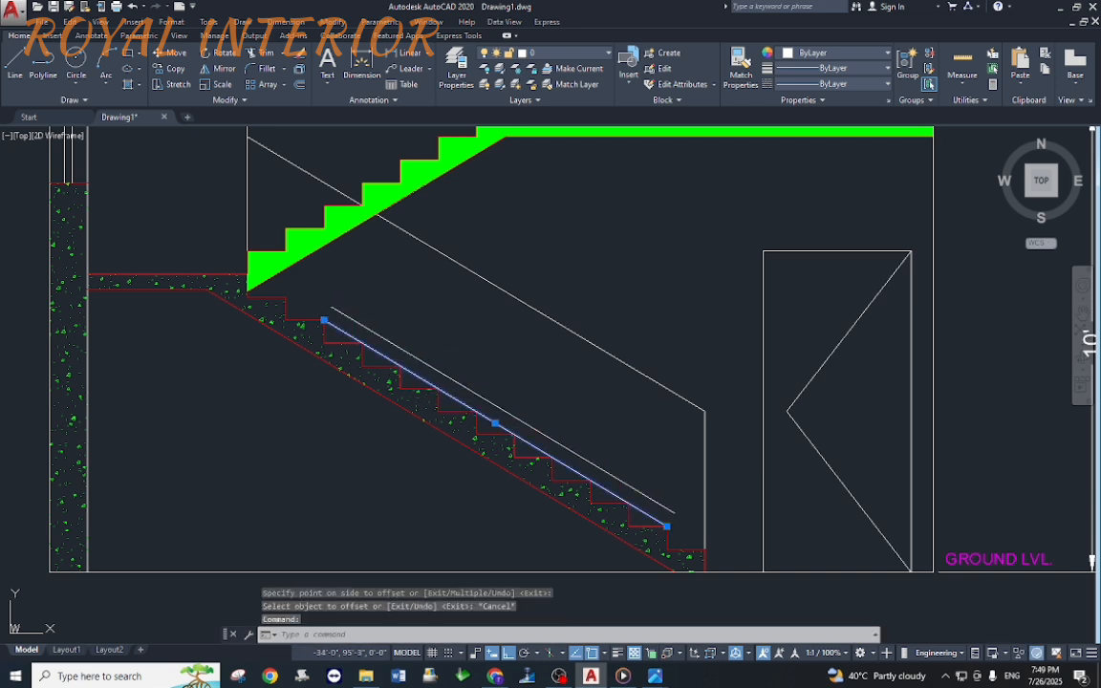
pyautogui.write('e')
pyautogui.press('Return')
pyautogui.press('Escape')
# Step: Extend the lower end of the offset railing line to the bottom post of the lower flight
pyautogui.write('ex')
pyautogui.press('Return')
pyautogui.click(247, 227)
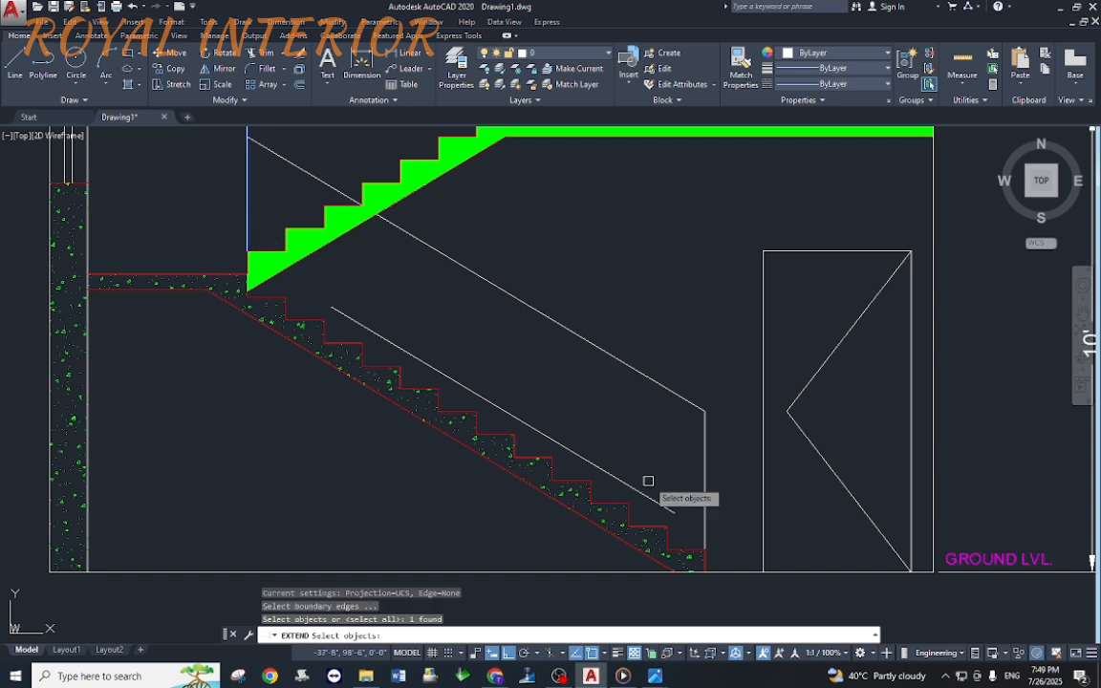
pyautogui.click(703, 494)
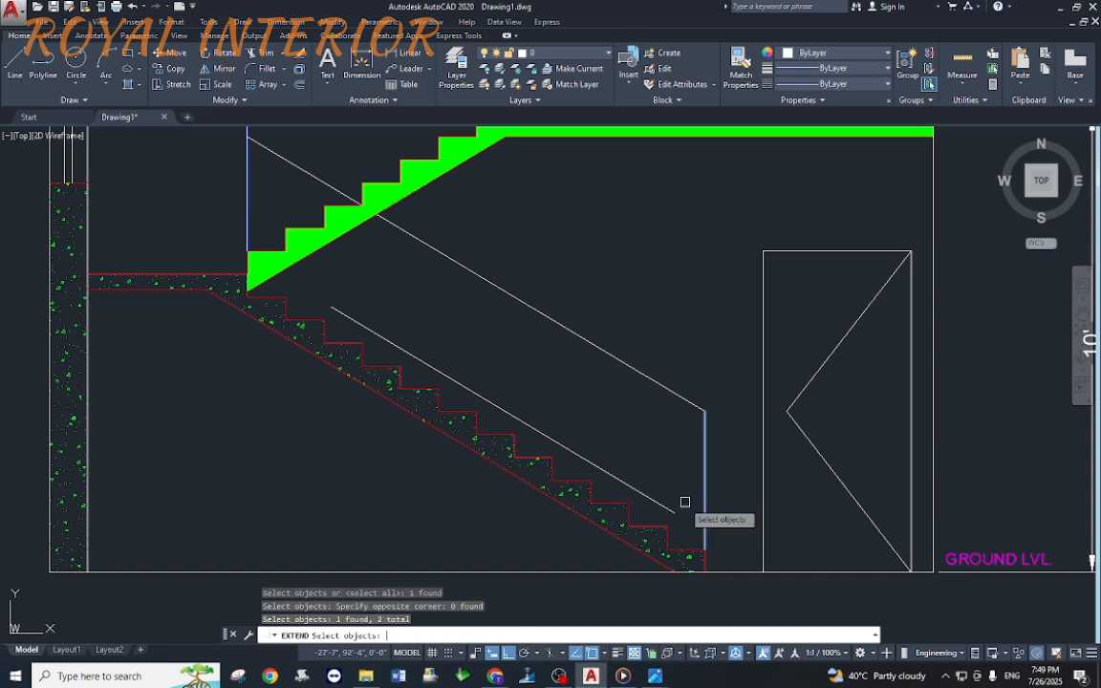
pyautogui.press('Return')
pyautogui.click(669, 511)
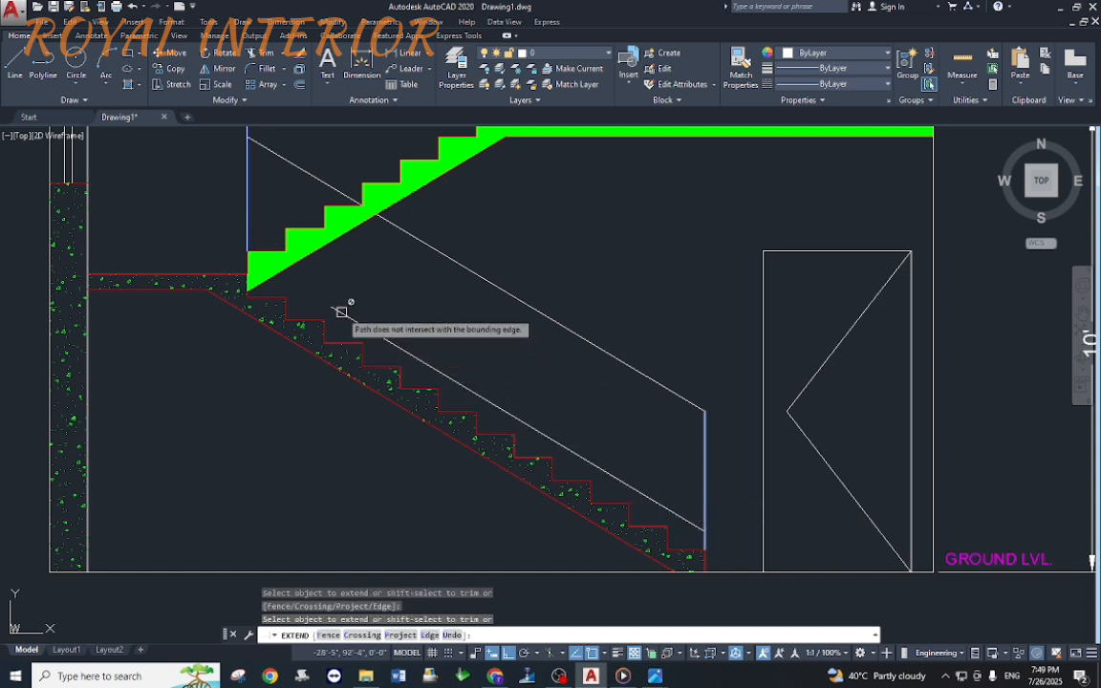
pyautogui.press('Return')
# Step: Try to extend the upper end of the lower flight's offset railing line to the post above the landing's edge
pyautogui.press('Return')
pyautogui.click(247, 226)
pyautogui.press('Return')
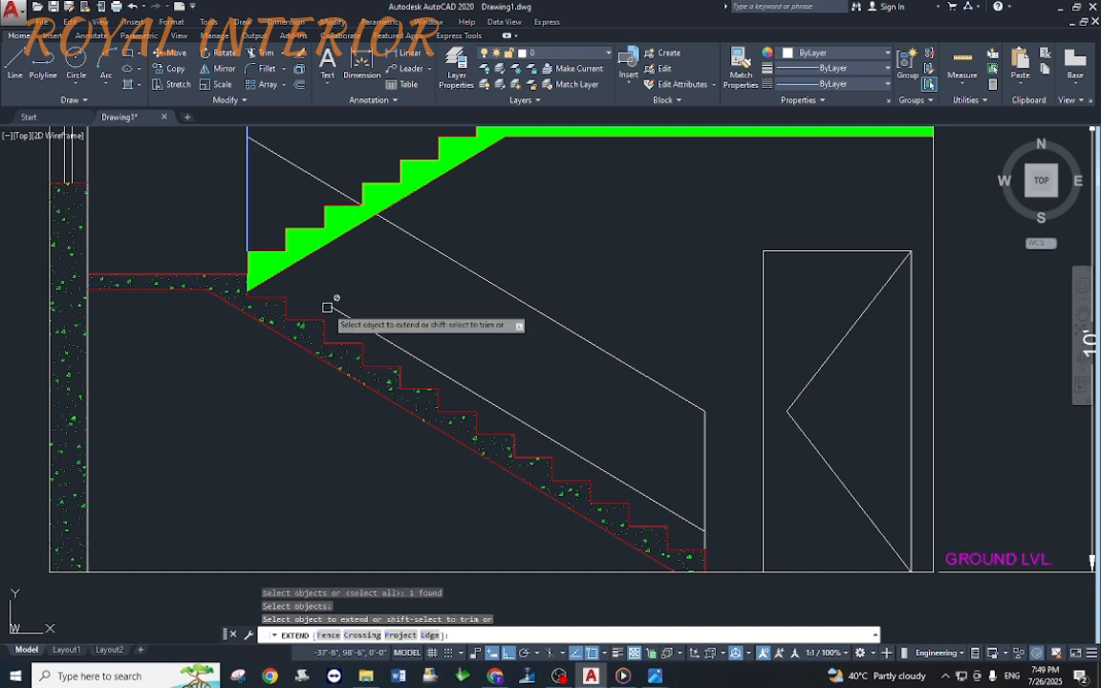
pyautogui.press('Escape')
pyautogui.press('Return')
pyautogui.press('Return')
pyautogui.click(265, 208)
pyautogui.click(195, 229)
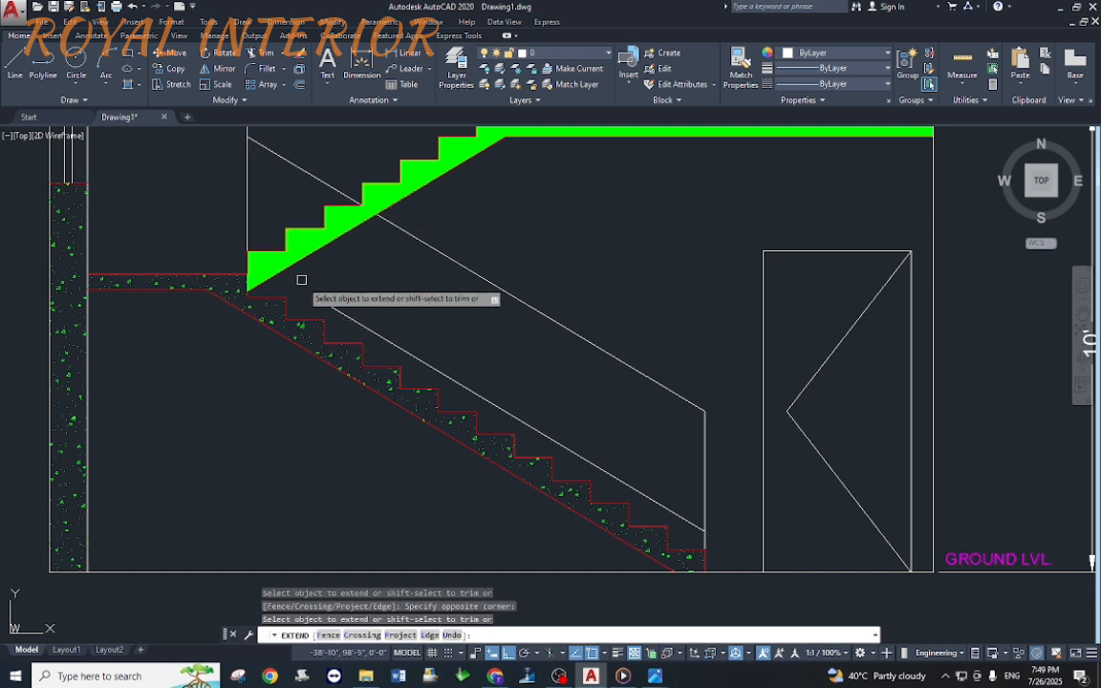
pyautogui.press('Return')
pyautogui.press('Return')
pyautogui.press('Escape')
# Step: Extend the upper end of the lower flight's offset railing line to the first riser edge of the upper flight
pyautogui.press('Return')
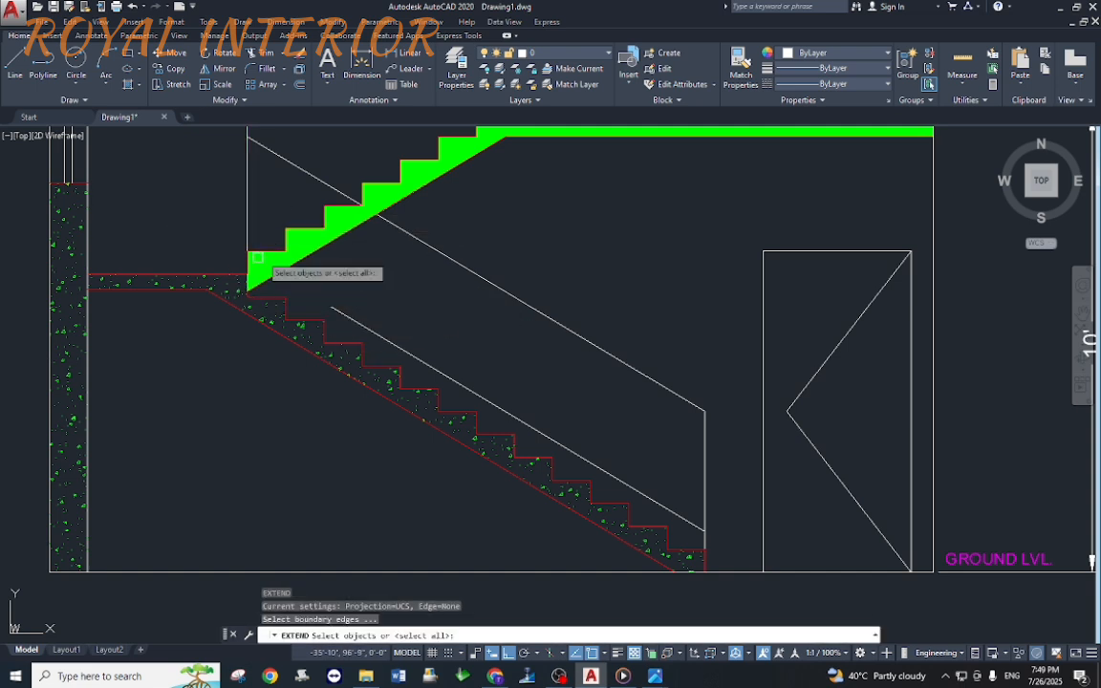
pyautogui.scroll(4, 239, 272)
pyautogui.click(219, 265)
pyautogui.press('Return')
pyautogui.scroll(-6, 296, 304)
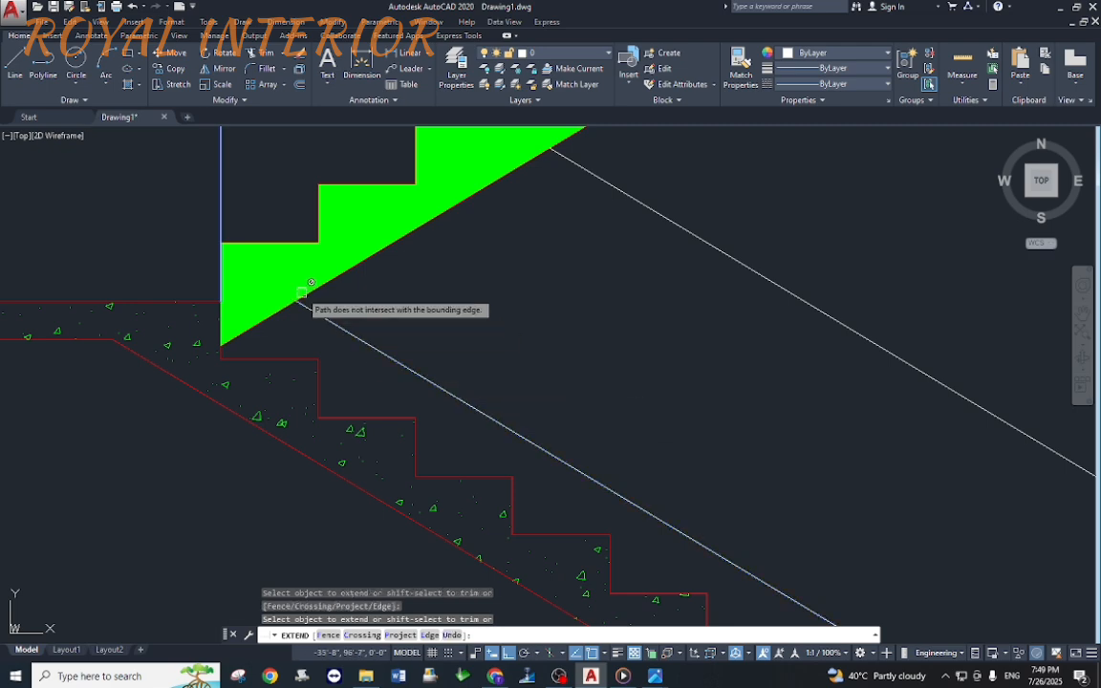
pyautogui.press('Escape')
pyautogui.press('Escape')
pyautogui.write('O')
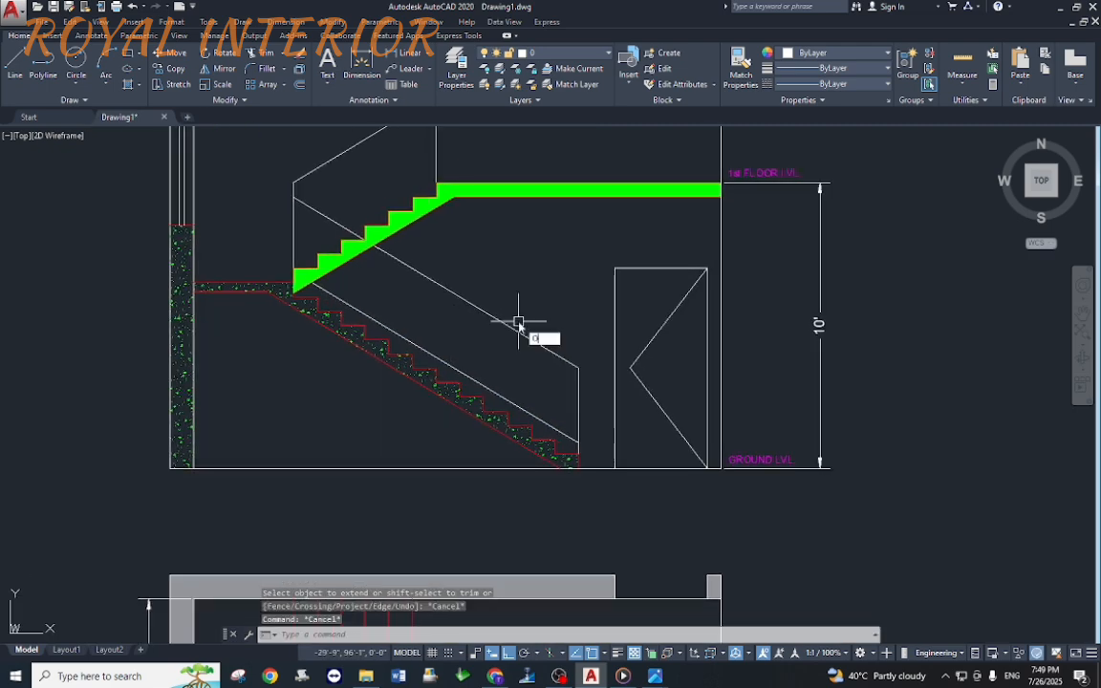
pyautogui.press('Return')
pyautogui.press('Escape')
pyautogui.write('L')
pyautogui.press('Return')
pyautogui.press('Escape')
# Step: Copy the lower flight's bottom railing post to two intermediate positions along the flight, with ortho mode off
pyautogui.click(576, 399)
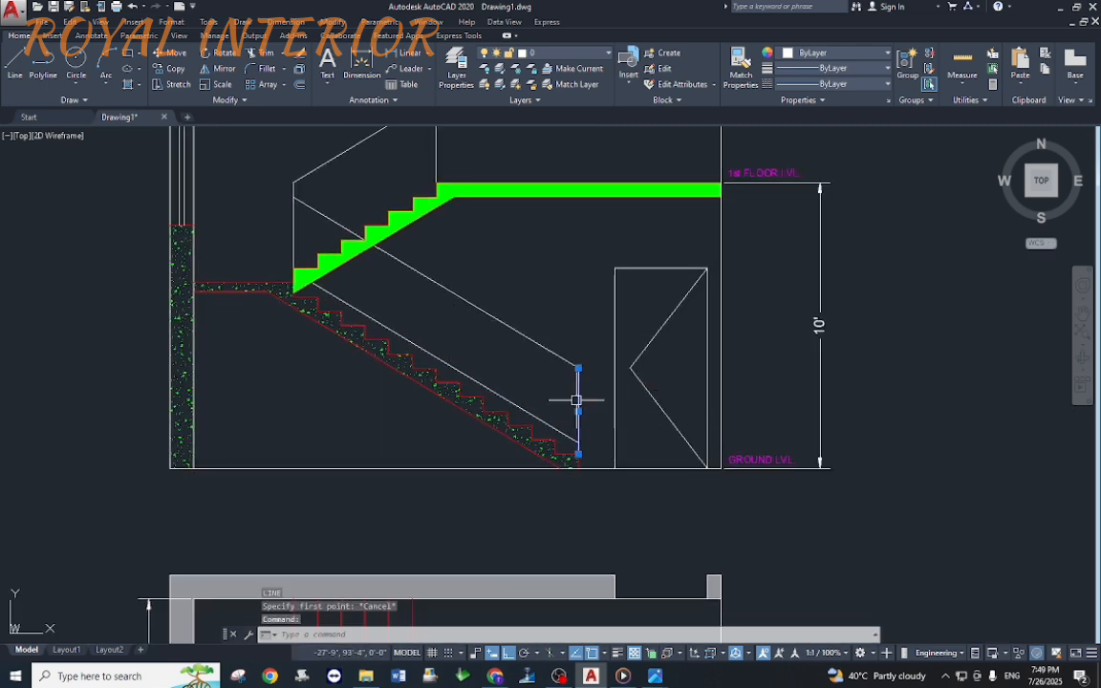
pyautogui.write('CO')
pyautogui.press('Return')
pyautogui.click(580, 308)
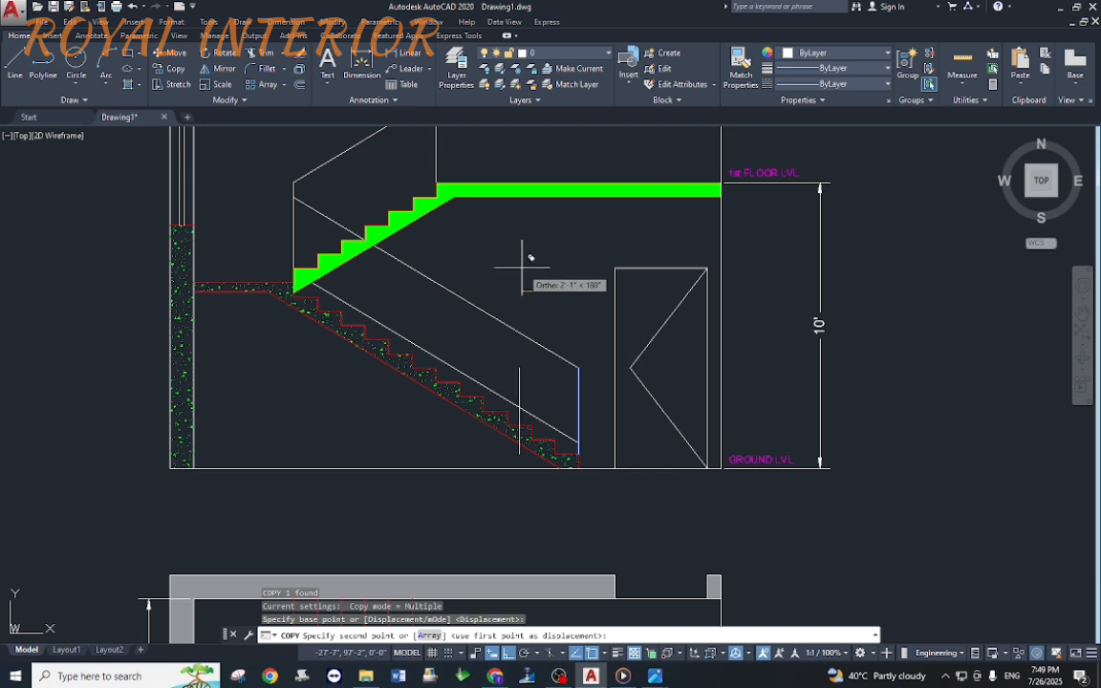
pyautogui.press('F8')
pyautogui.click(509, 245)
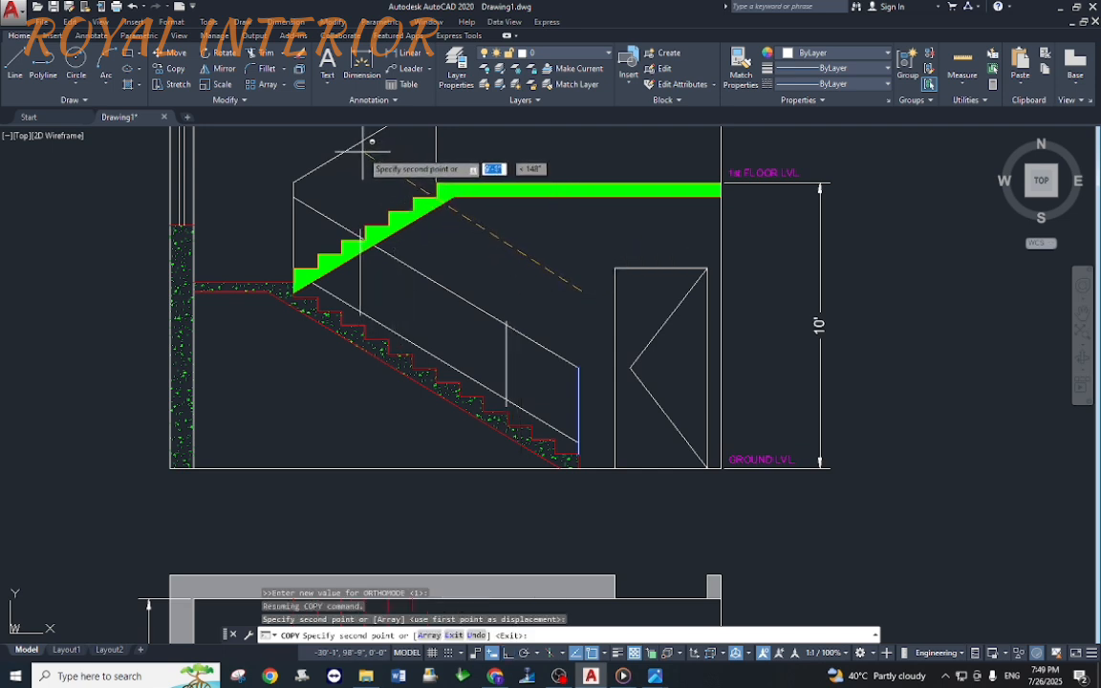
pyautogui.press('Escape')
pyautogui.write('l')
pyautogui.press('Return')
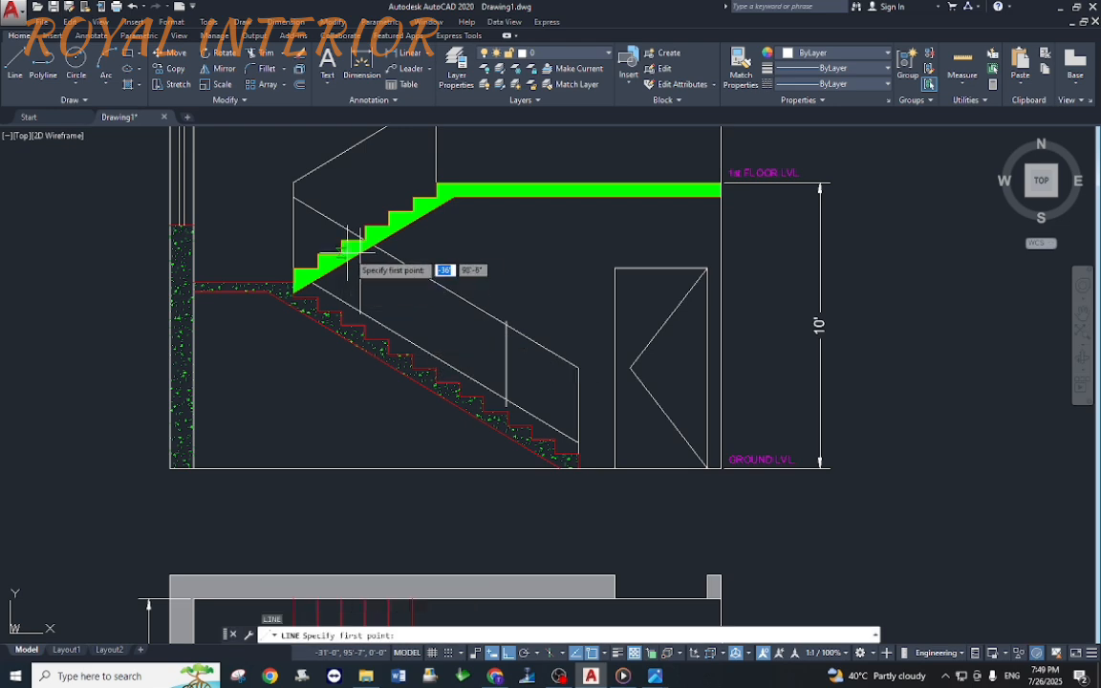
pyautogui.press('Escape')
pyautogui.write('tr')
pyautogui.press('Return')
pyautogui.scroll(2, 383, 252)
pyautogui.click(384, 254)
pyautogui.press('Escape')
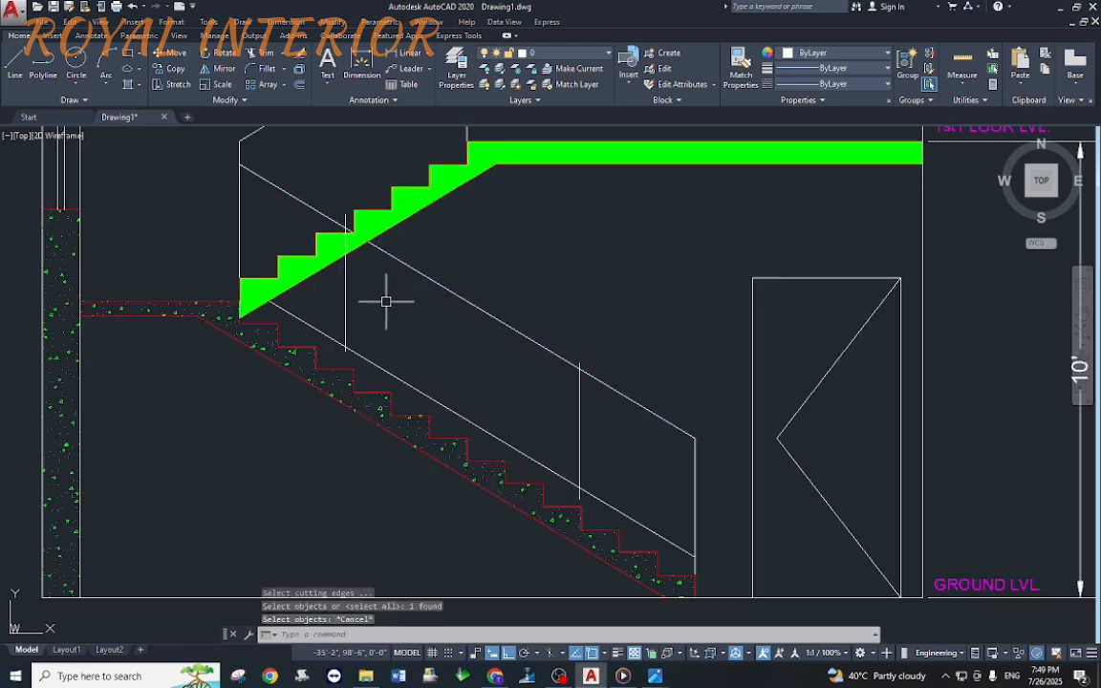
# Step: Extend the lower ends of both copied railing posts down to the treads of the lower flight
pyautogui.write('ex')
pyautogui.press('Return')
pyautogui.press('Return')
pyautogui.scroll(2, 521, 502)
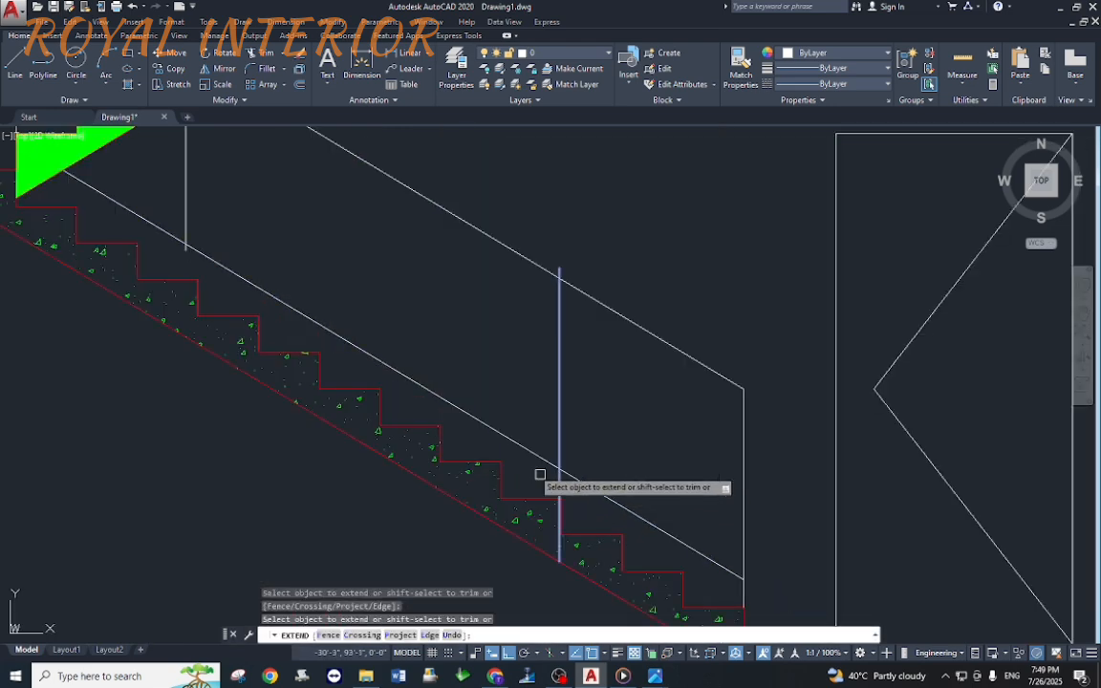
pyautogui.scroll(-2, 584, 366)
pyautogui.press('Escape')
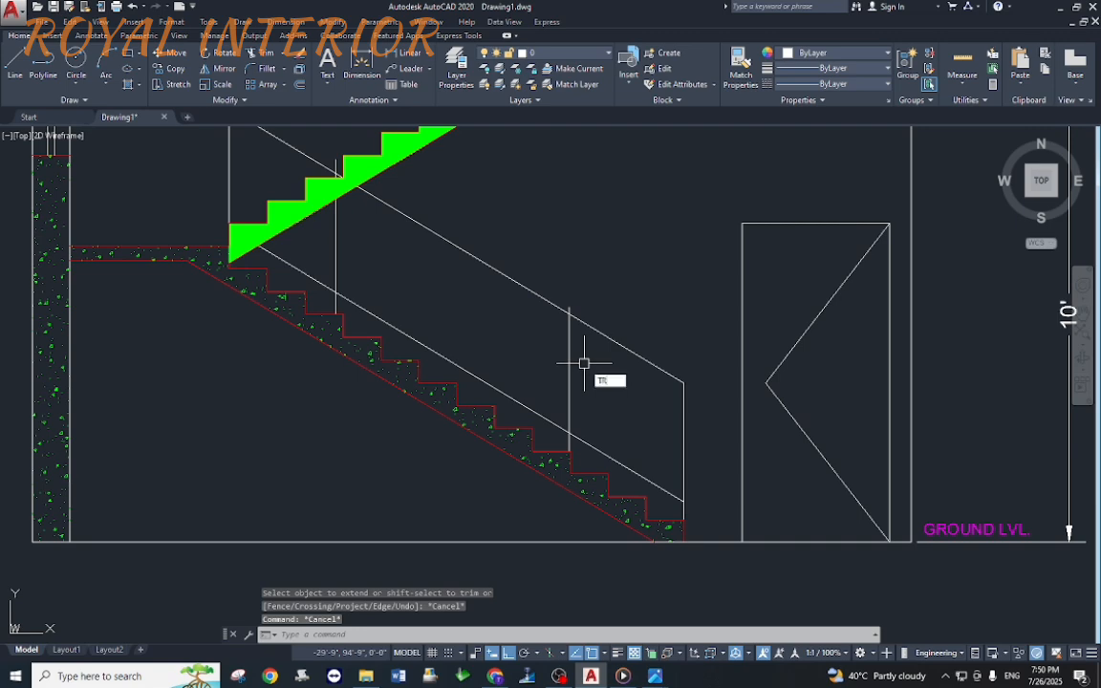
# Step: Trim the copied posts' upper ends, one at the handrail line and the other at the underside of the upper flight
pyautogui.write('tr')
pyautogui.press('Return')
pyautogui.press('Return')
pyautogui.click(570, 310)
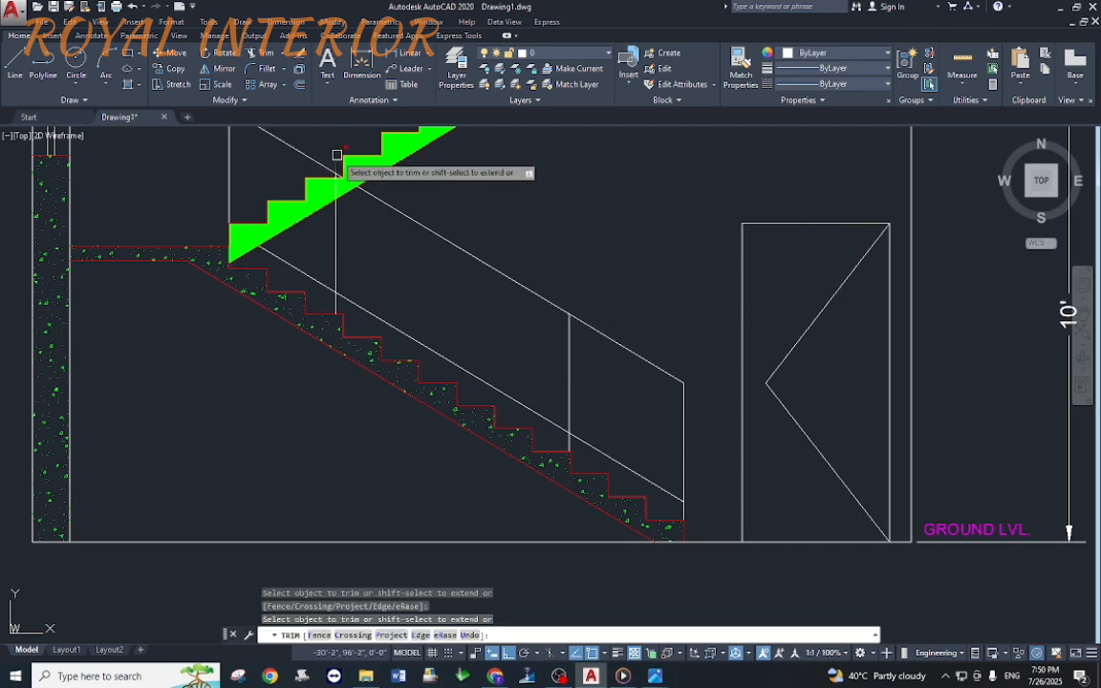
pyautogui.scroll(-3, 455, 283)
pyautogui.press('Escape')
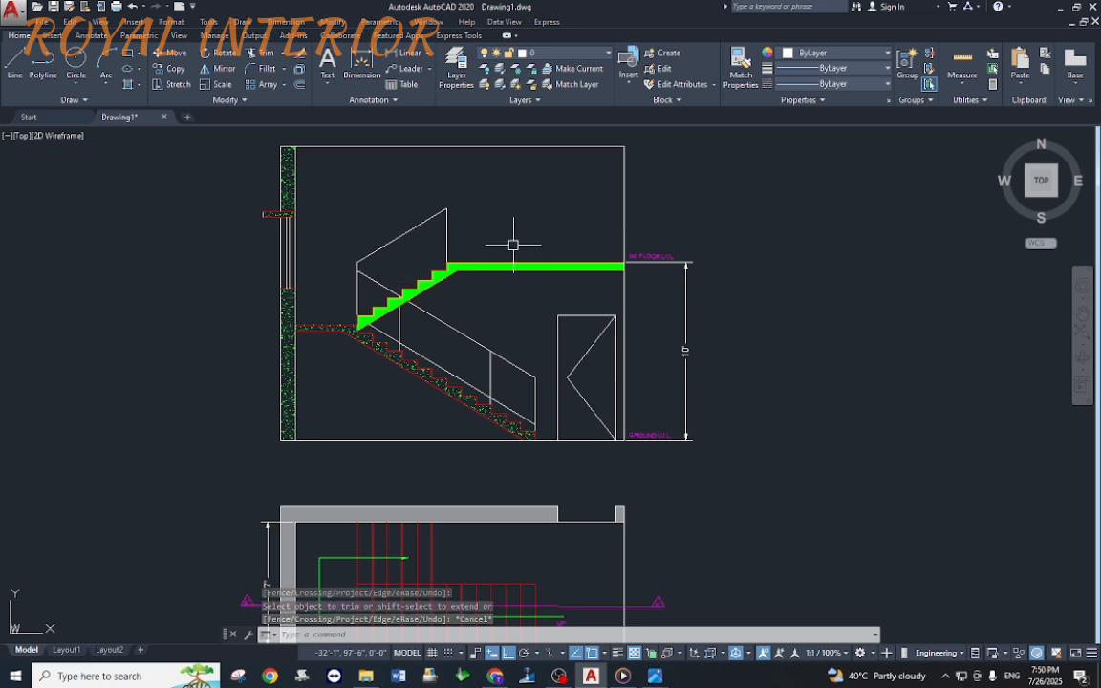
# Step: Add a horizontal linear dimension in the plan from the landing-side wall's inner face to the lower flight's first riser
pyautogui.scroll(-2, 513, 246)
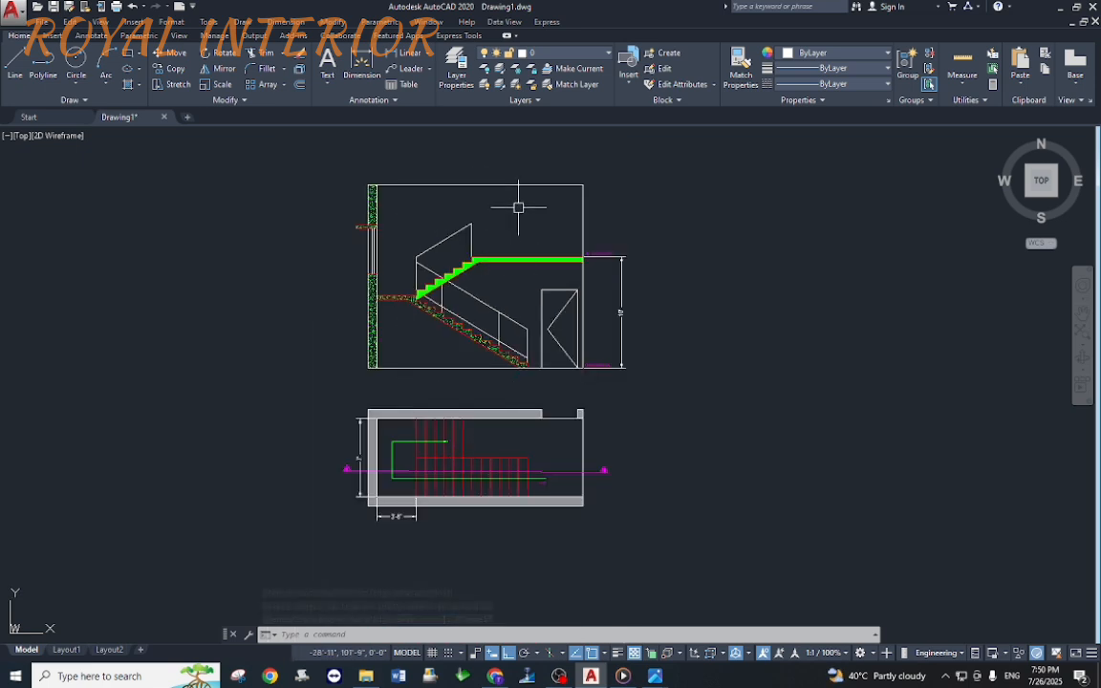
pyautogui.scroll(4, 498, 476)
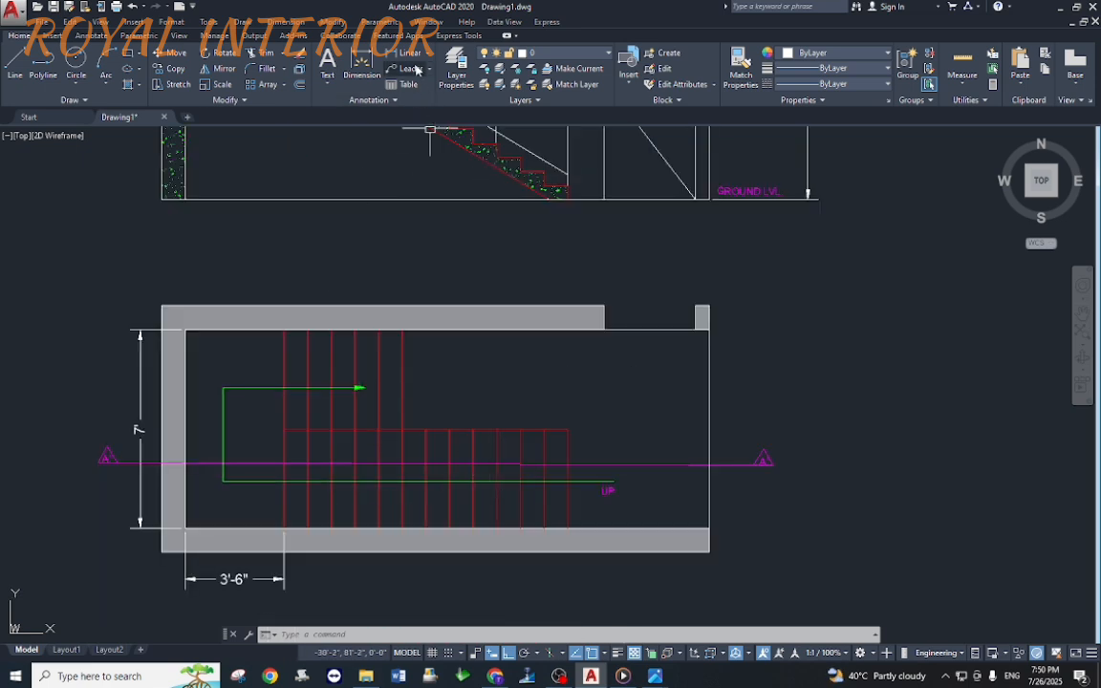
pyautogui.click(410, 53)
pyautogui.click(185, 528)
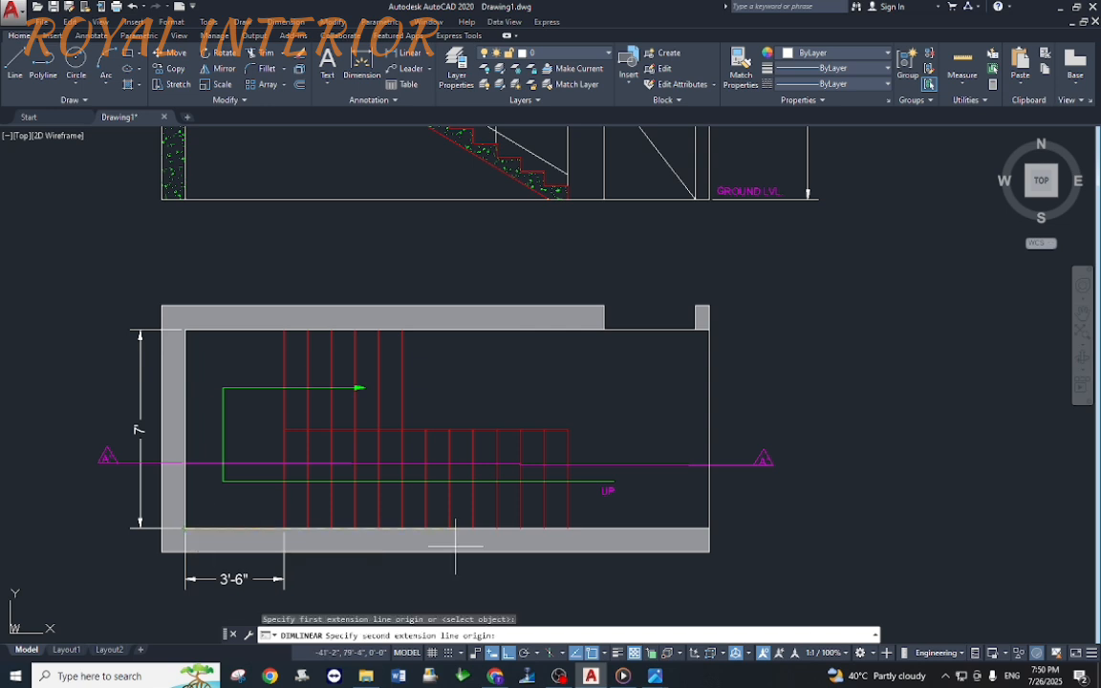
pyautogui.click(568, 529)
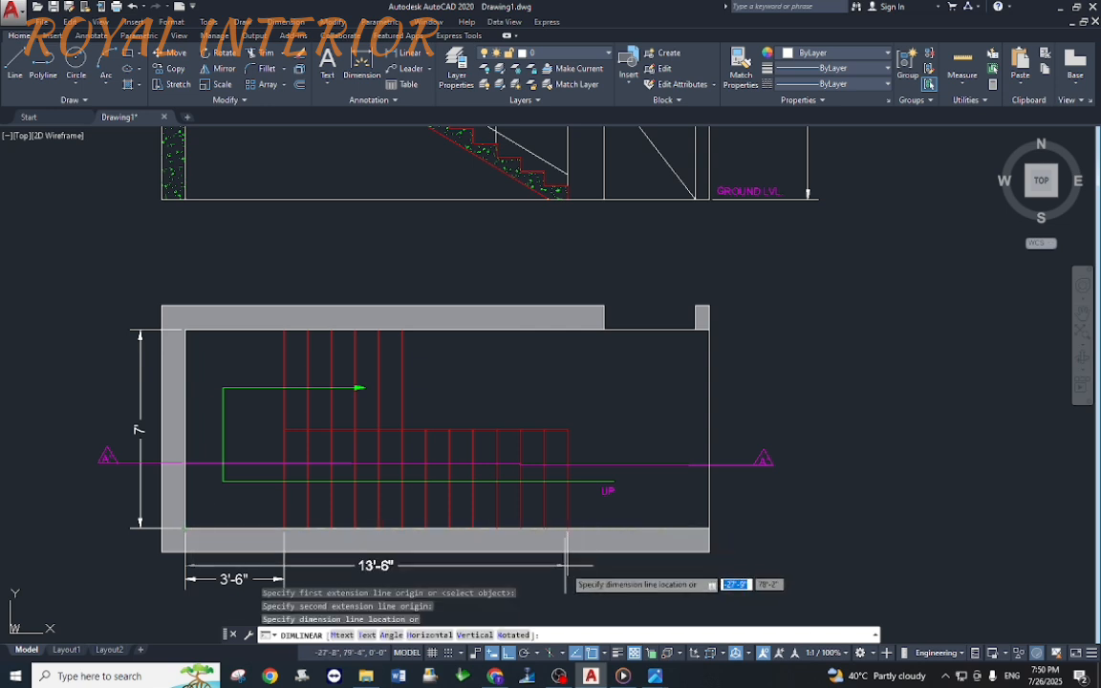
pyautogui.click(571, 377)
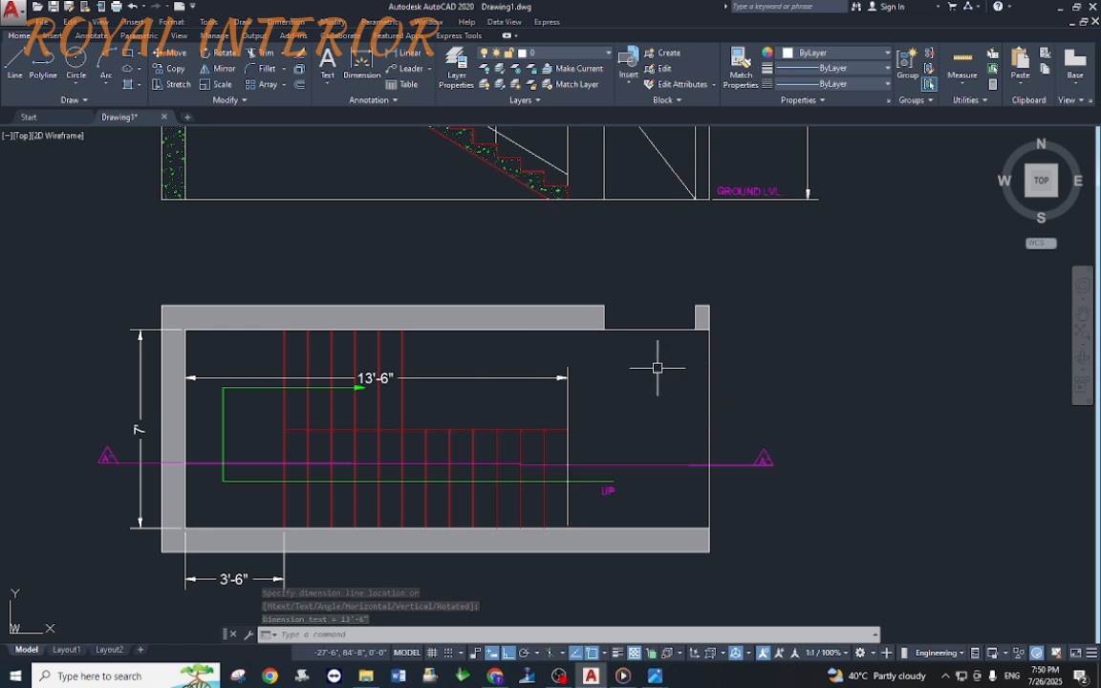
# Step: Add a vertical linear dimension for the wall thickness at the edge of the door opening in the plan
pyautogui.scroll(-2, 658, 367)
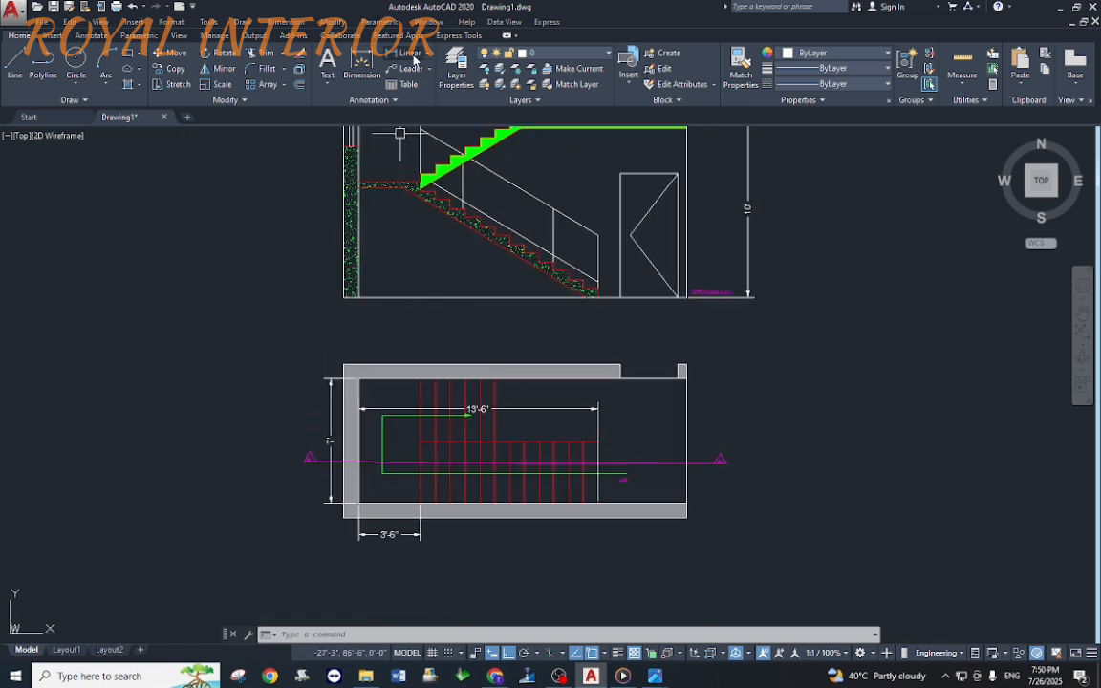
pyautogui.click(414, 57)
pyautogui.scroll(3, 622, 382)
pyautogui.click(629, 360)
pyautogui.click(629, 382)
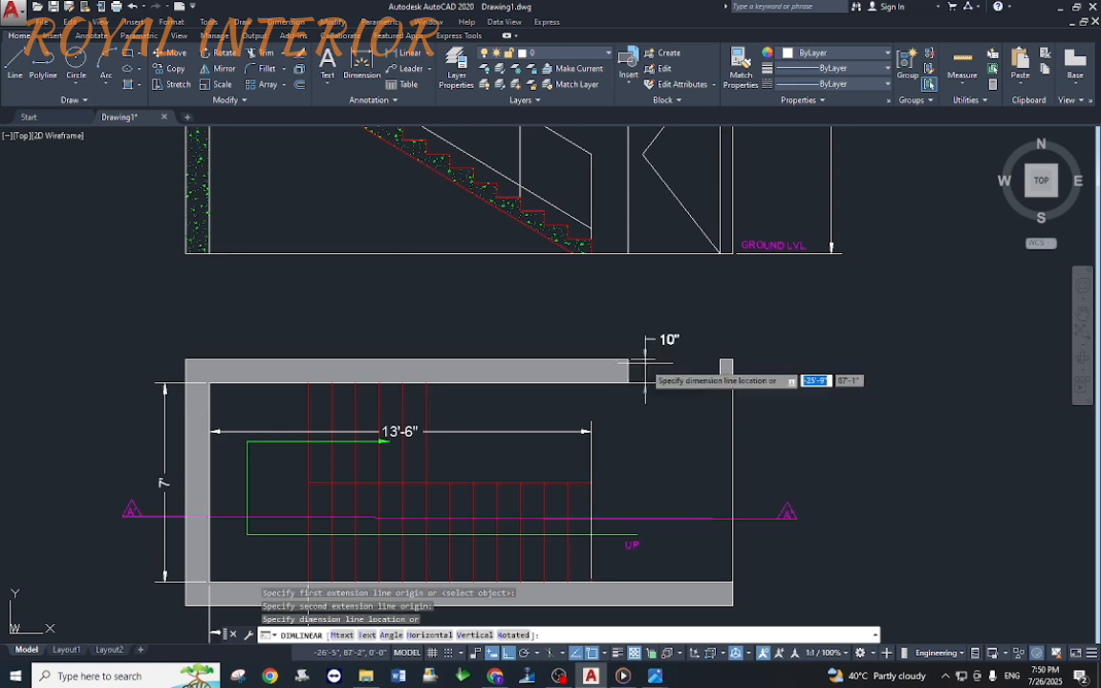
pyautogui.click(646, 363)
pyautogui.scroll(-2, 665, 428)
pyautogui.moveTo(645, 319); pyautogui.dragTo(627, 410, button='middle')
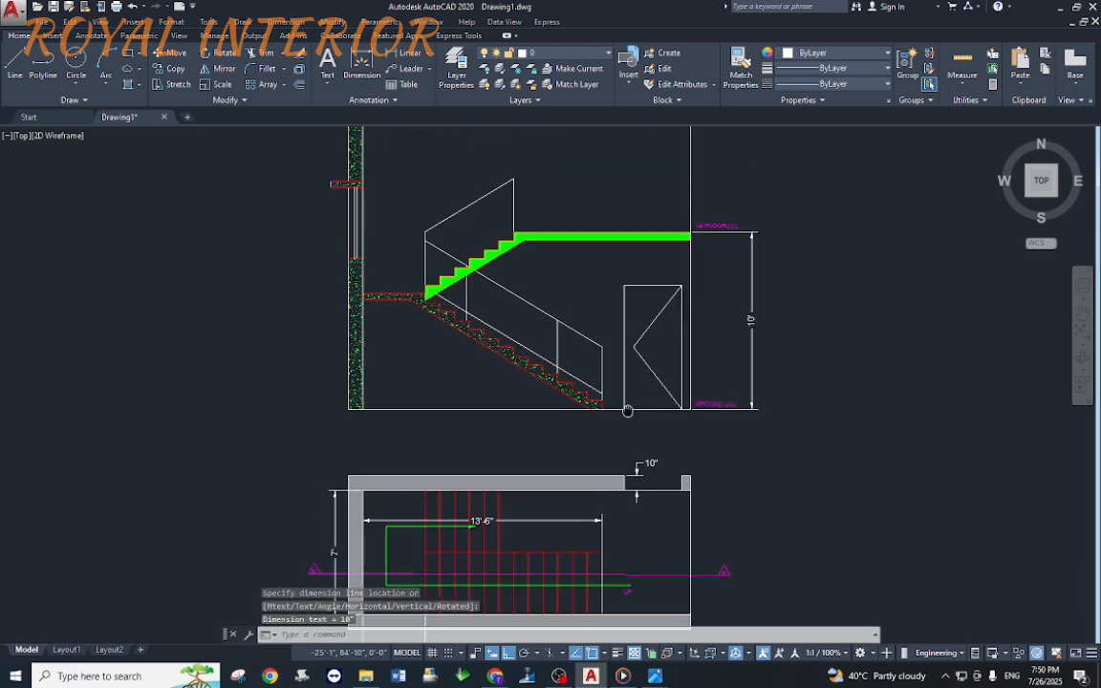
pyautogui.moveTo(619, 490); pyautogui.dragTo(601, 441, button='middle')
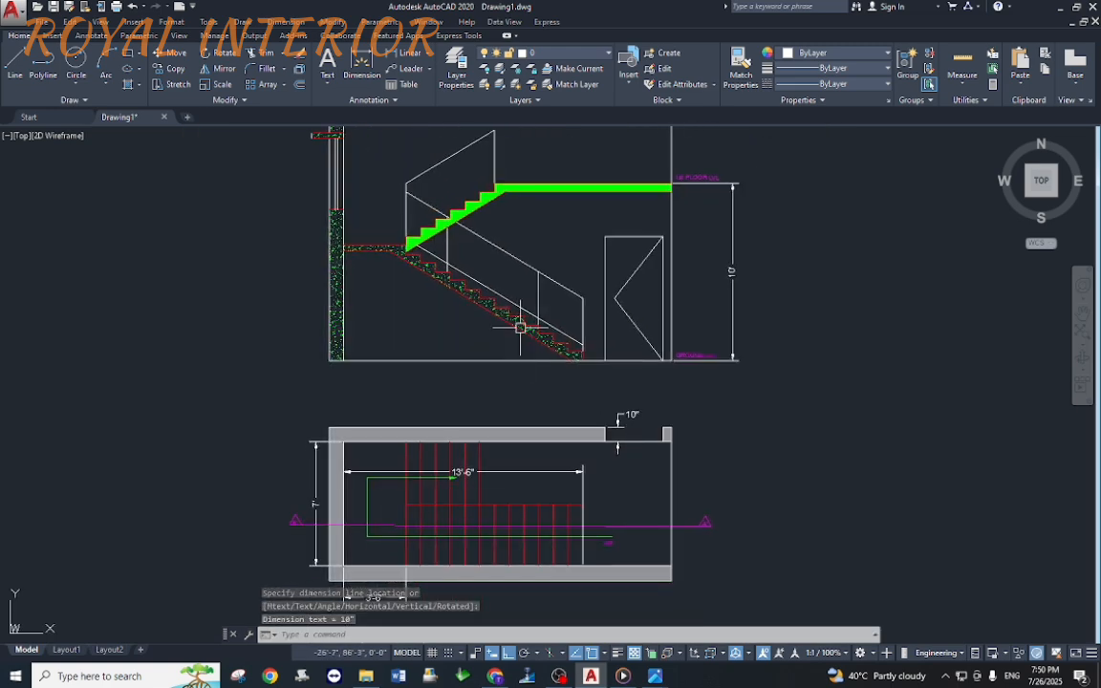
pyautogui.moveTo(581, 328); pyautogui.dragTo(550, 334, button='middle')
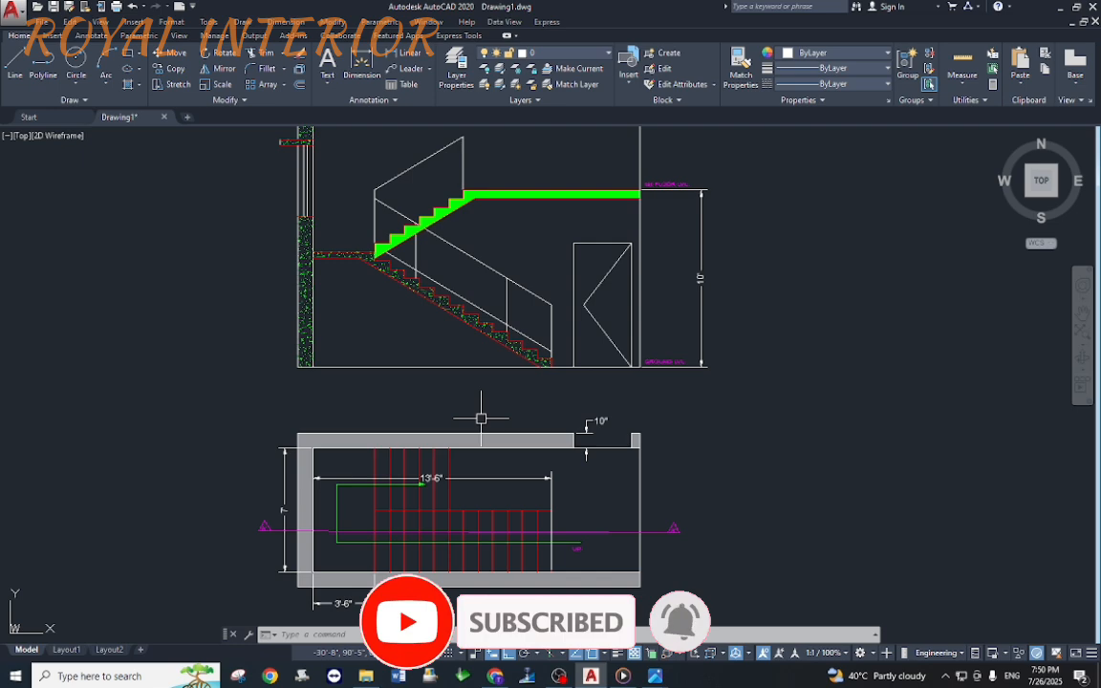
pyautogui.scroll(-2, 482, 419)
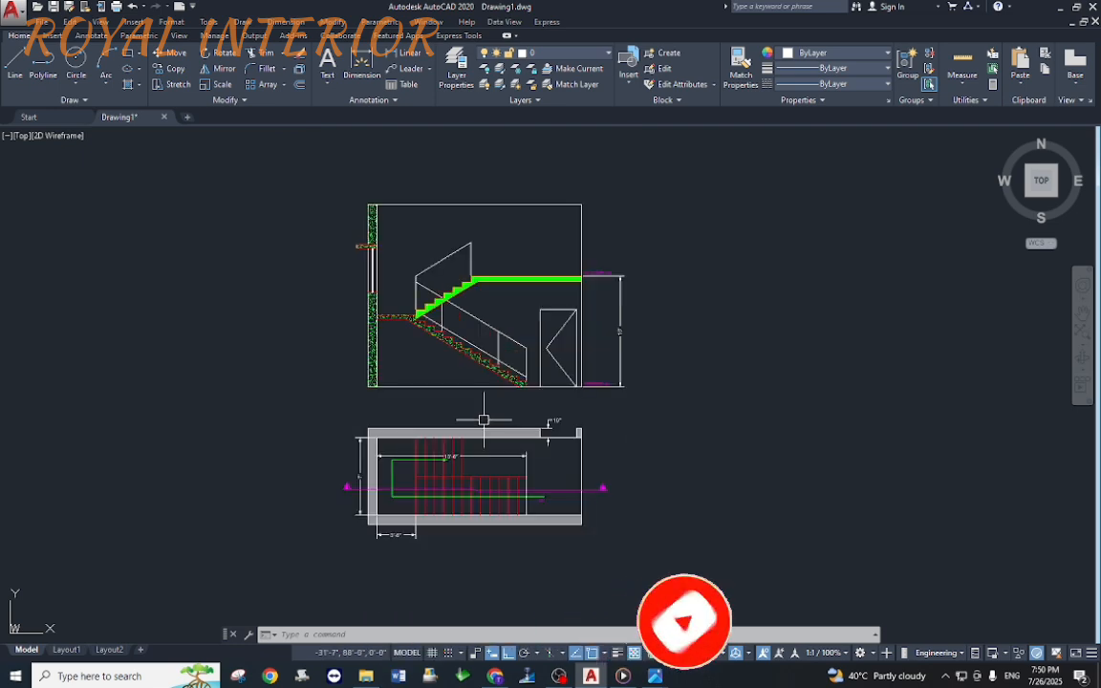